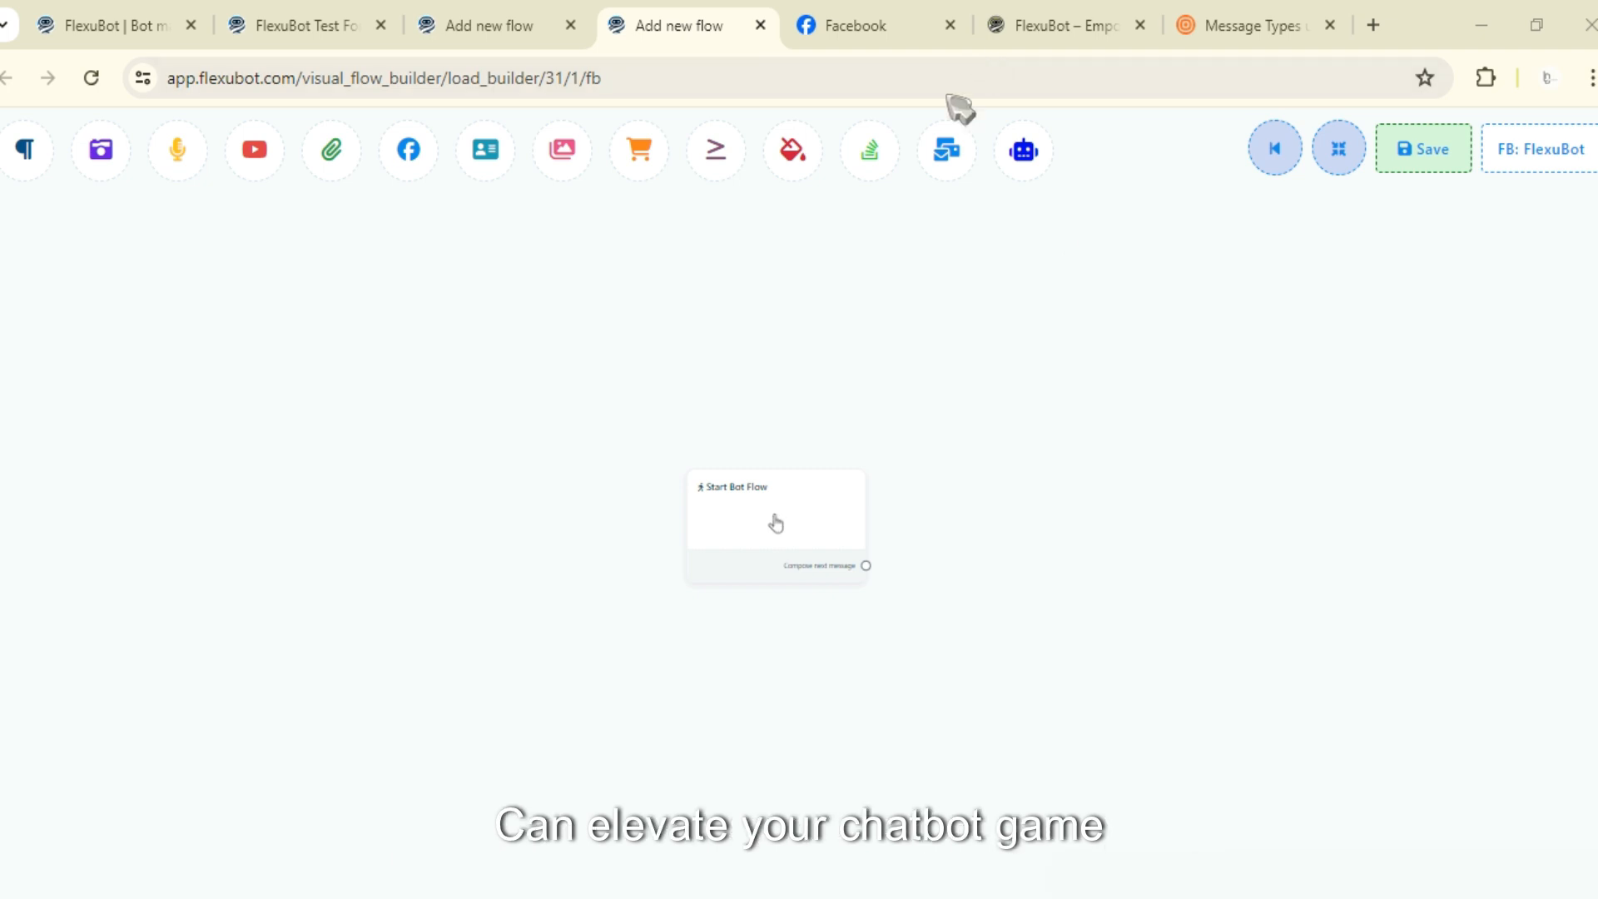
# - Add a Carousel block with its carousel items and buttons to the canvas beside the Start Bot Flow node
pyautogui.scroll(6, 724, 505)
pyautogui.moveTo(739, 540); pyautogui.dragTo(324, 539)
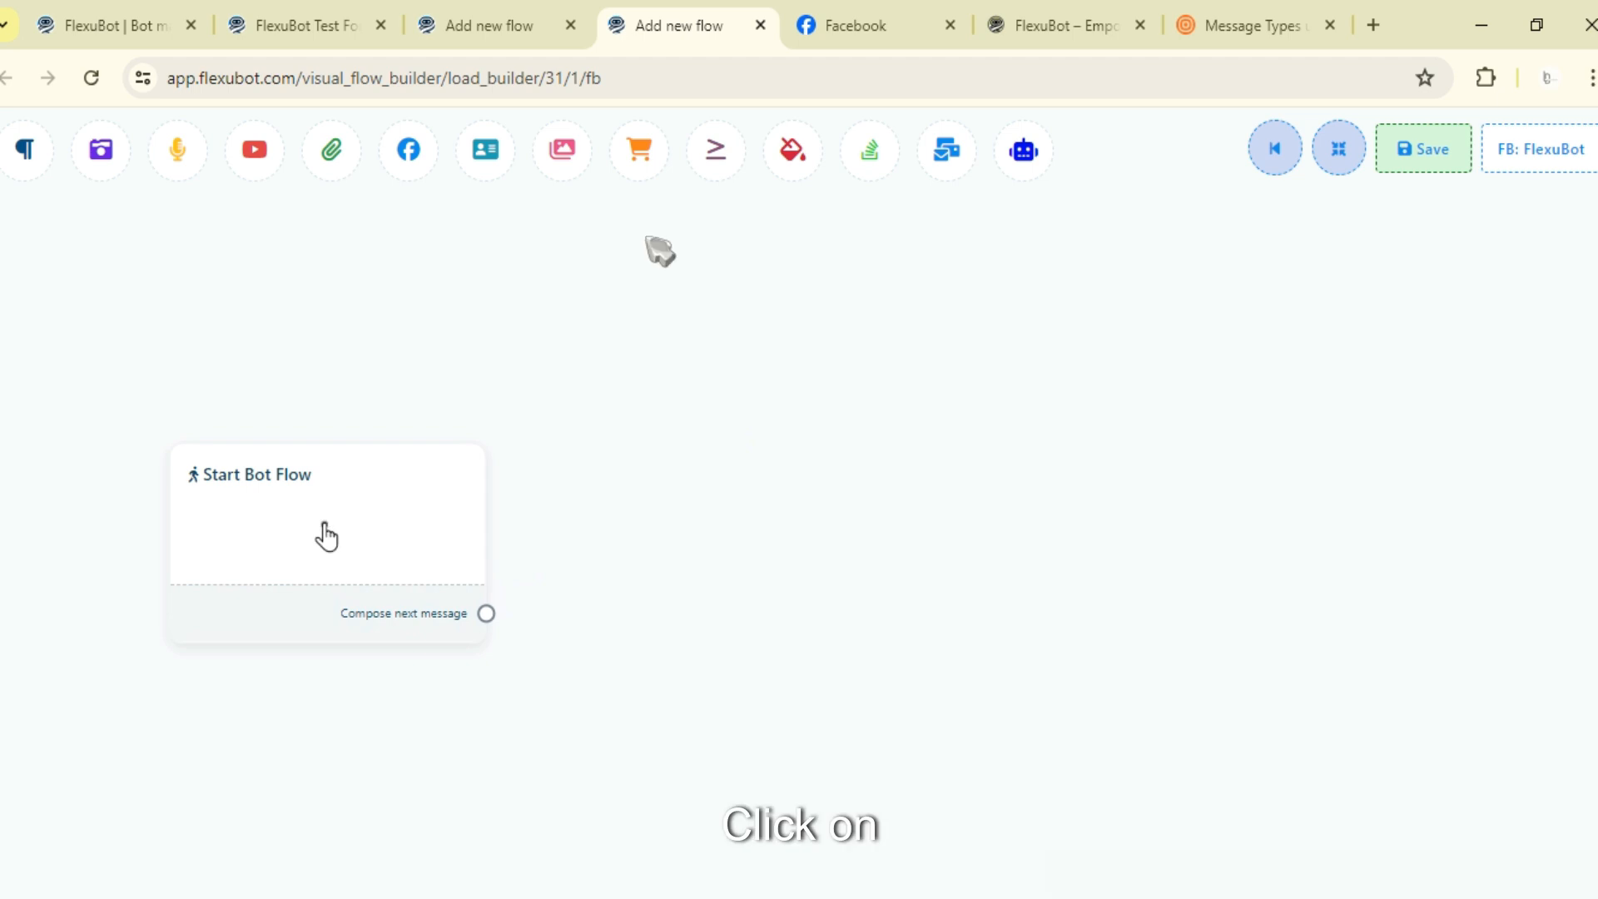
pyautogui.moveTo(564, 162); pyautogui.dragTo(735, 498)
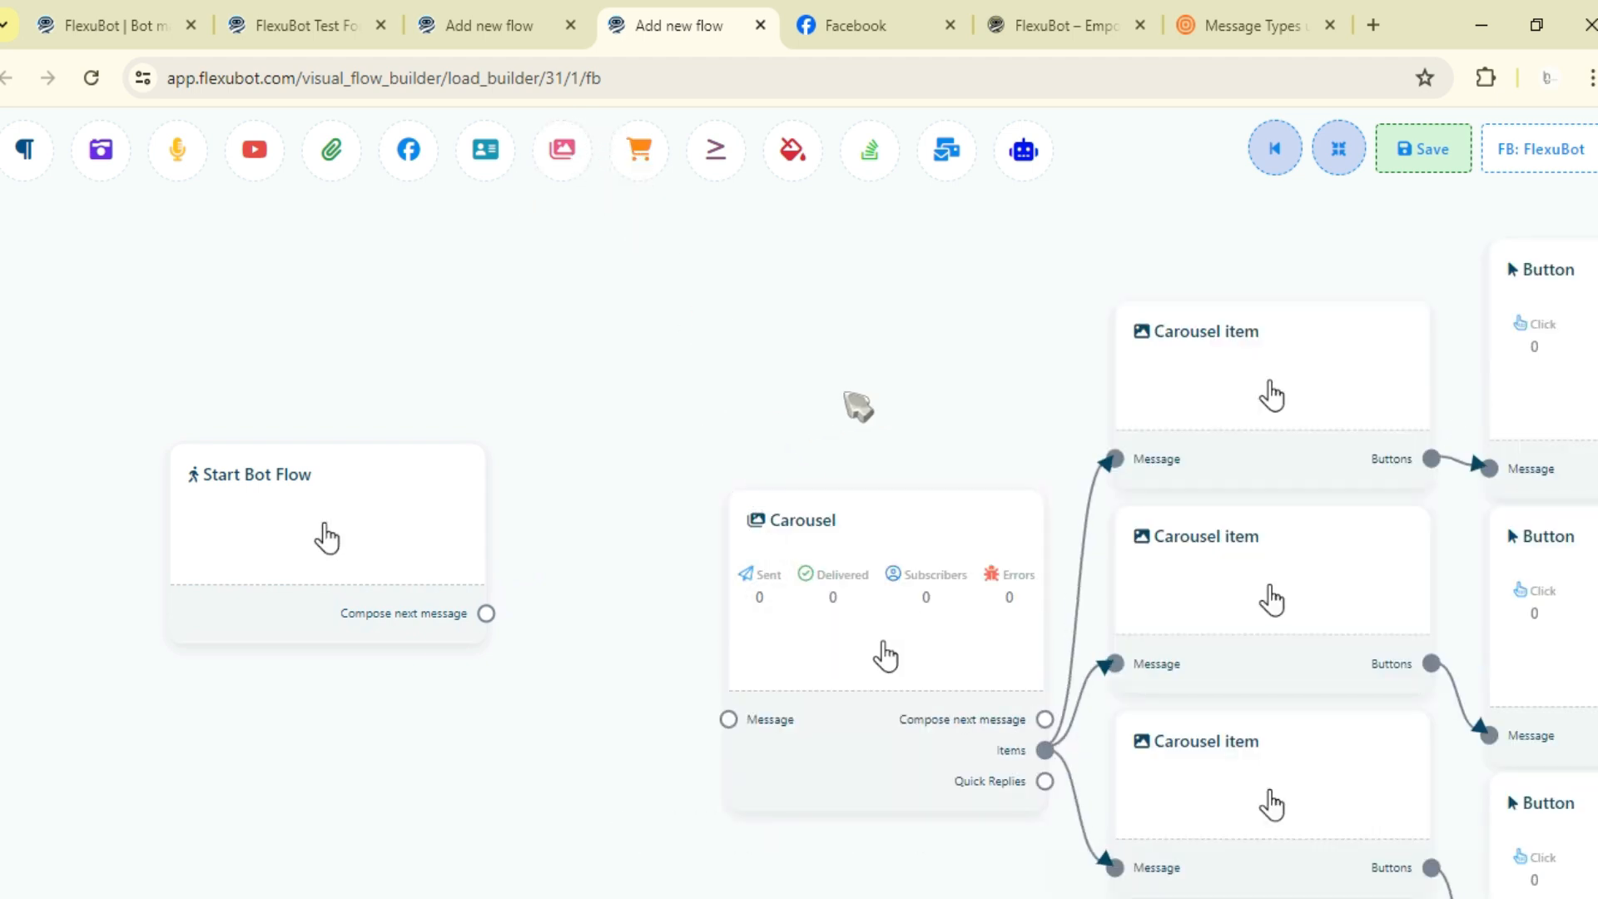
# - Rearrange the carousel item and button nodes into a tidy layout to the right of the Carousel
pyautogui.moveTo(857, 406); pyautogui.dragTo(699, 410)
pyautogui.scroll(-3, 700, 411)
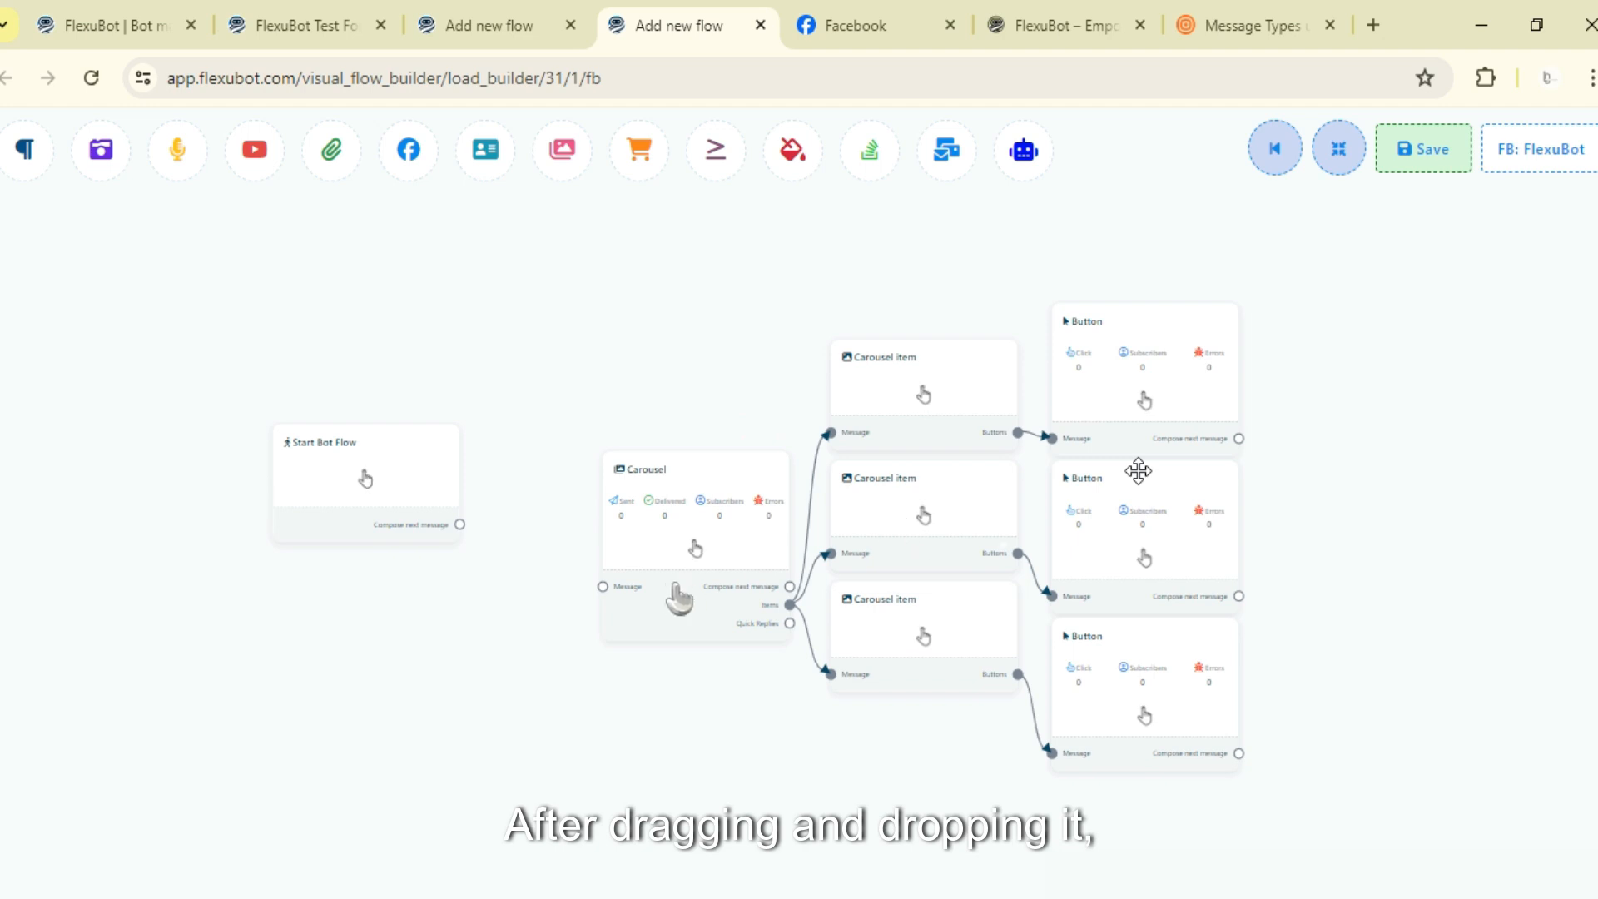
pyautogui.moveTo(673, 332); pyautogui.dragTo(741, 276)
pyautogui.moveTo(748, 463); pyautogui.dragTo(671, 399)
pyautogui.moveTo(696, 647); pyautogui.dragTo(638, 795)
pyautogui.moveTo(864, 478); pyautogui.dragTo(803, 383)
pyautogui.moveTo(865, 566); pyautogui.dragTo(830, 523)
pyautogui.moveTo(874, 681); pyautogui.dragTo(833, 680)
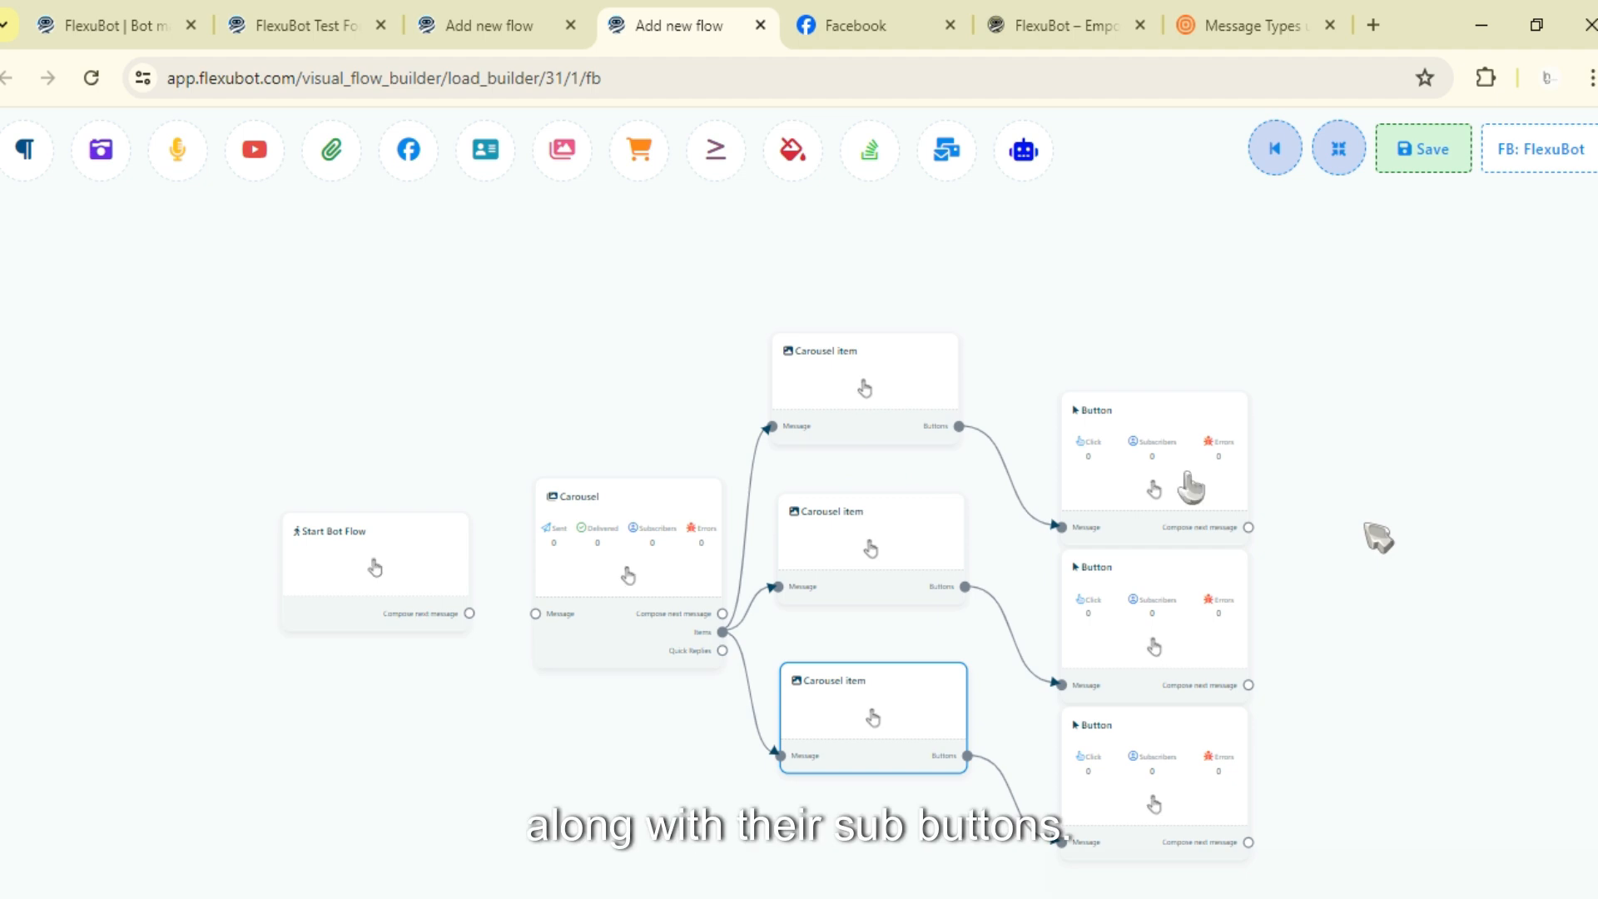
pyautogui.moveTo(1180, 432); pyautogui.dragTo(1145, 287)
pyautogui.moveTo(1152, 575); pyautogui.dragTo(1128, 499)
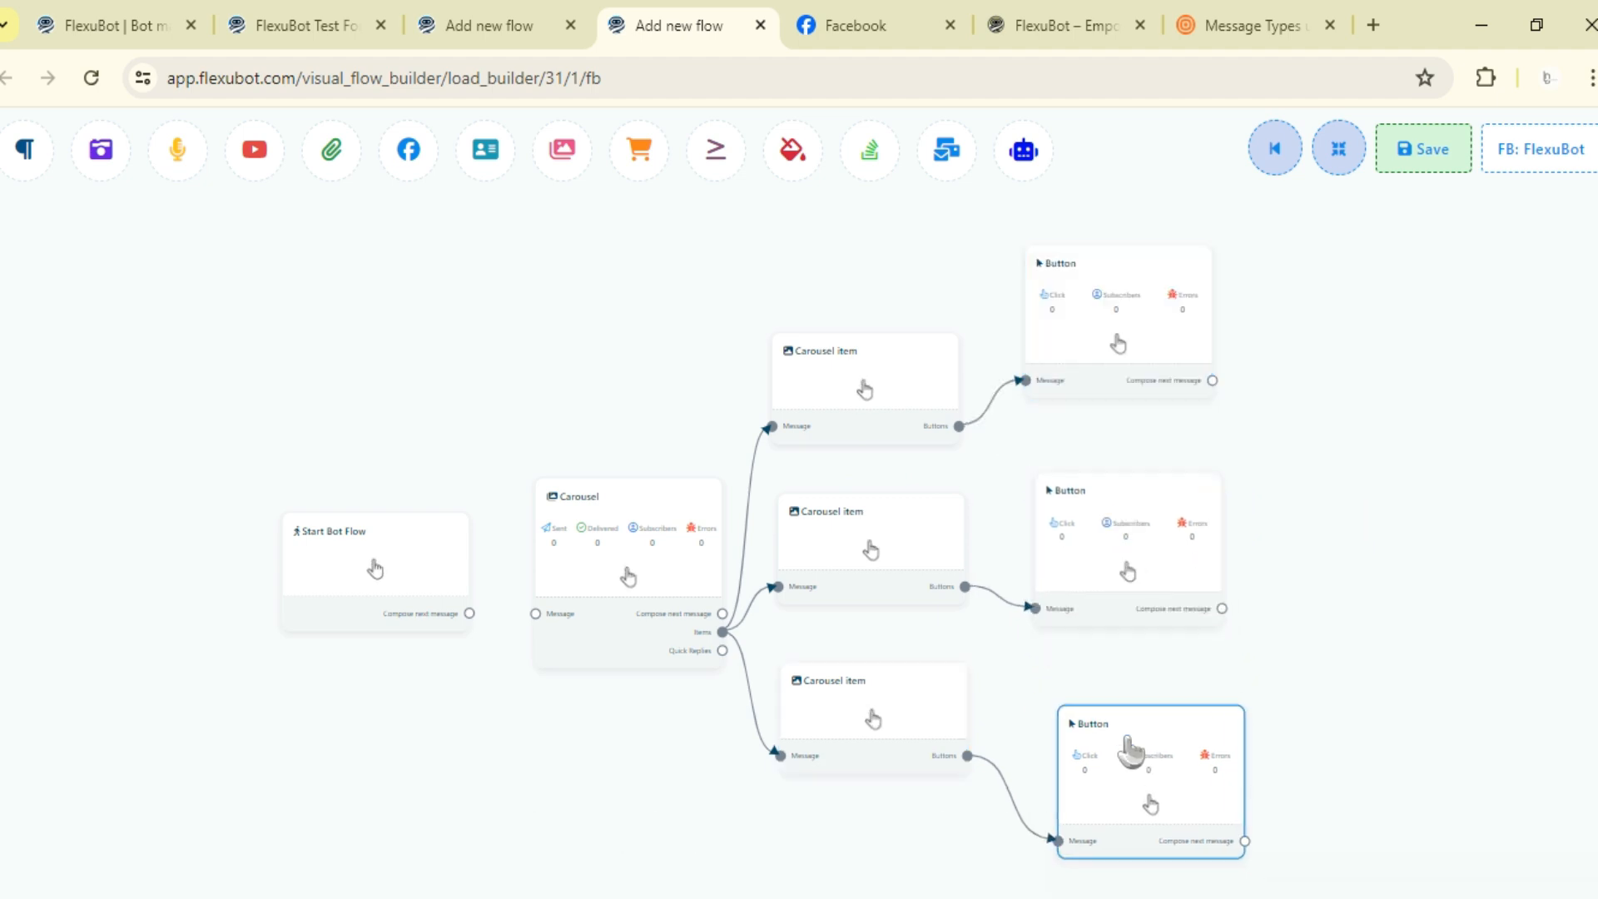
pyautogui.moveTo(1187, 698); pyautogui.dragTo(1165, 672)
pyautogui.moveTo(1296, 567); pyautogui.dragTo(1393, 564)
pyautogui.scroll(1, 623, 493)
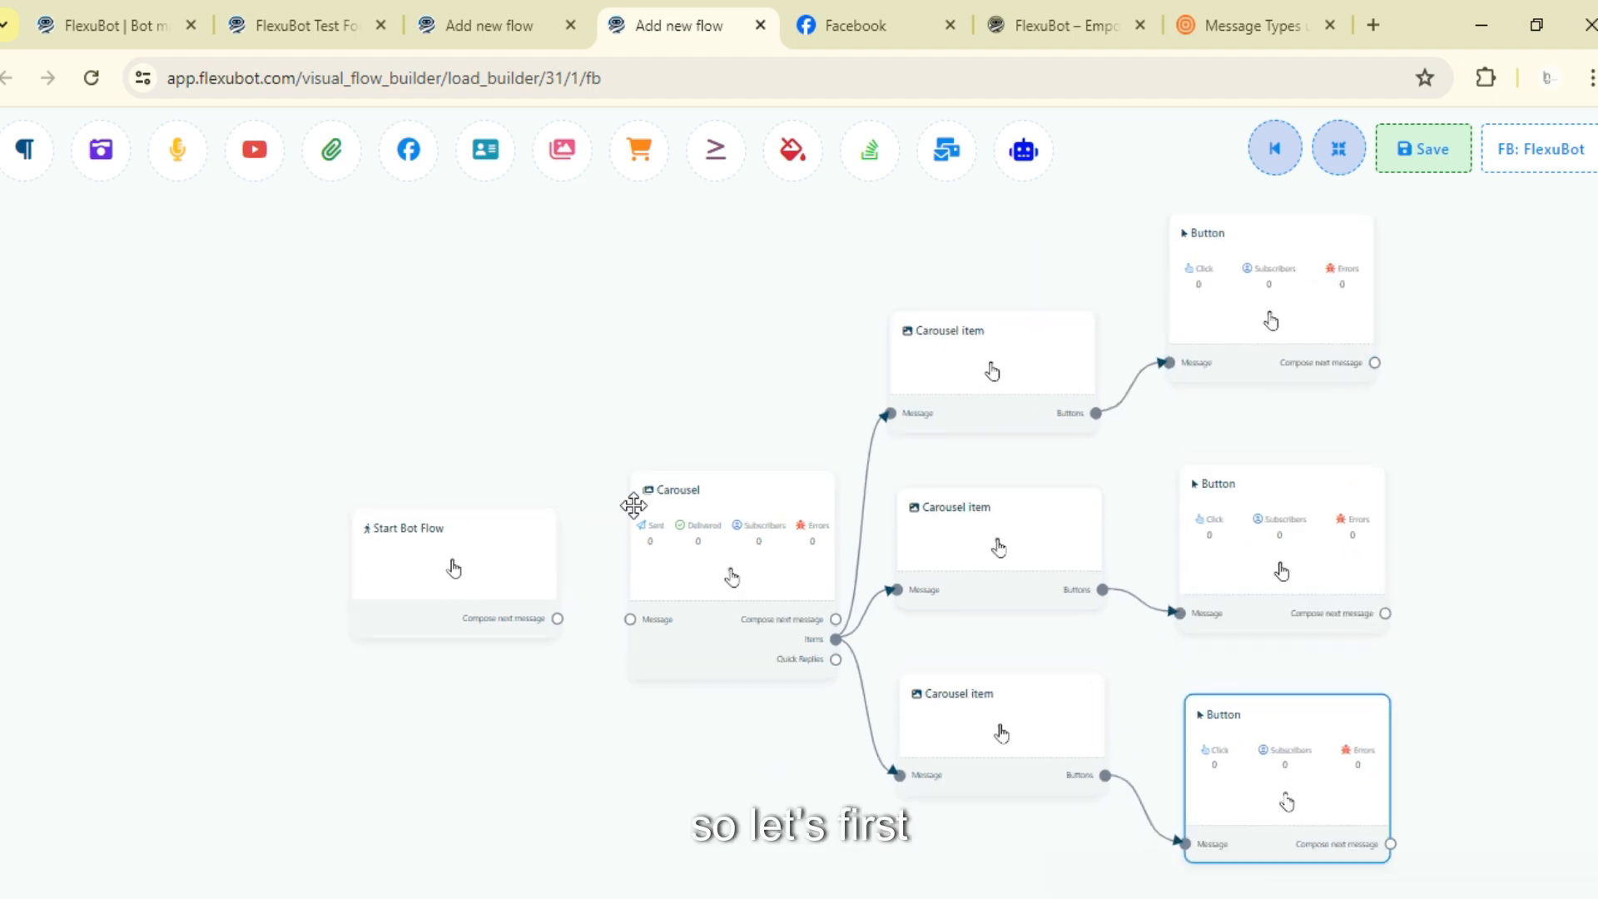
pyautogui.moveTo(520, 430); pyautogui.dragTo(768, 381)
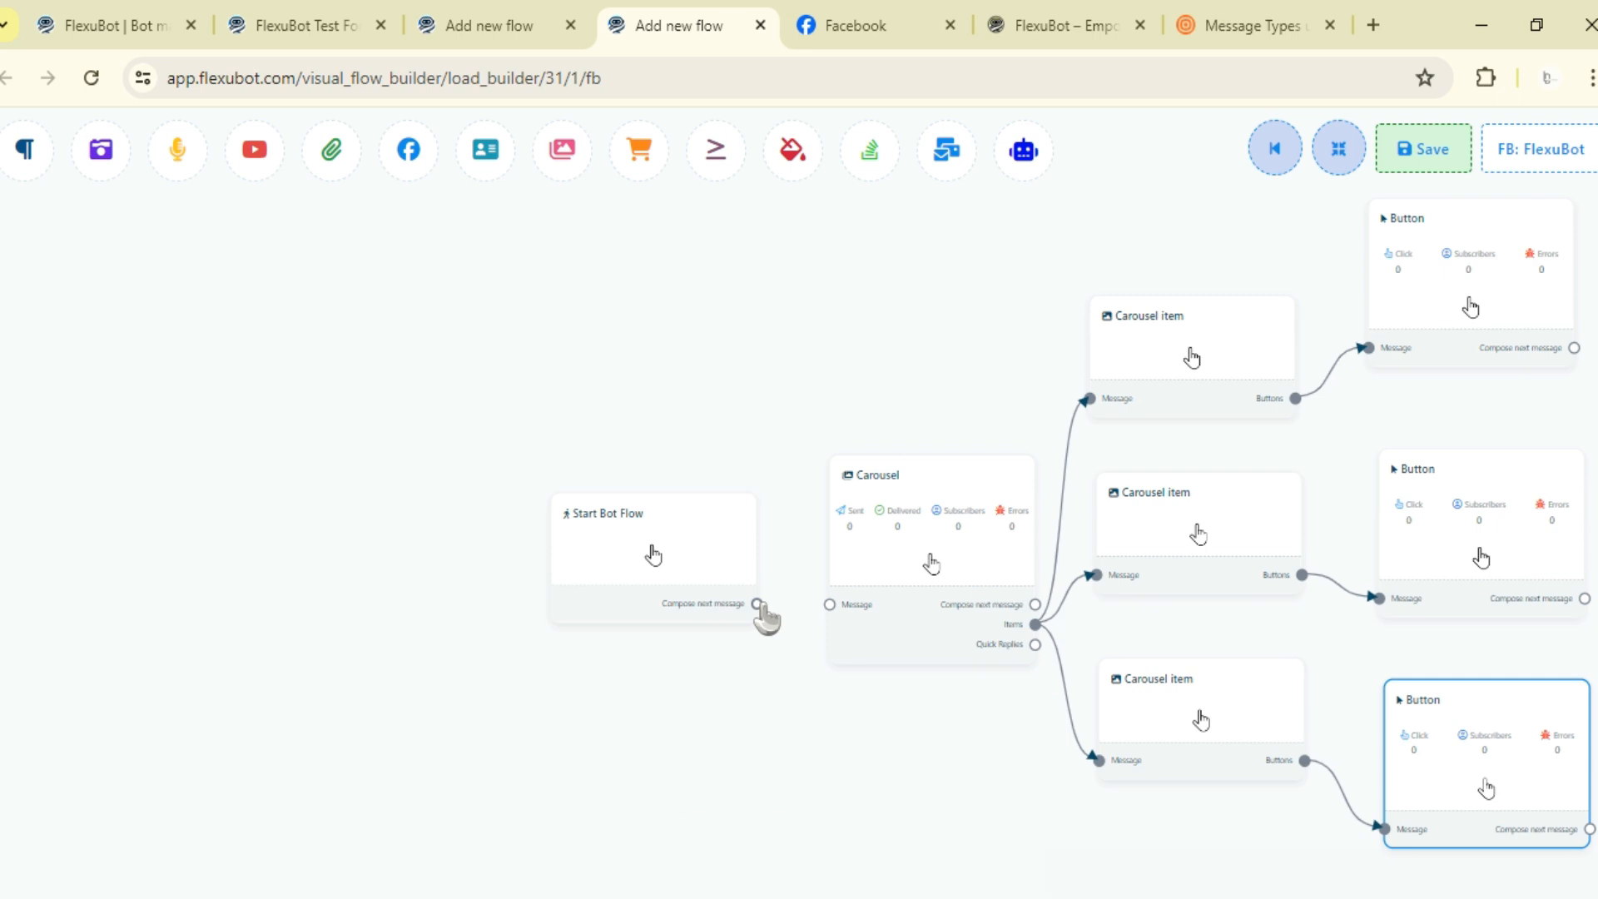
# - Connect the Start Bot Flow's compose next message output to the Carousel's message input
pyautogui.moveTo(759, 605); pyautogui.dragTo(829, 605)
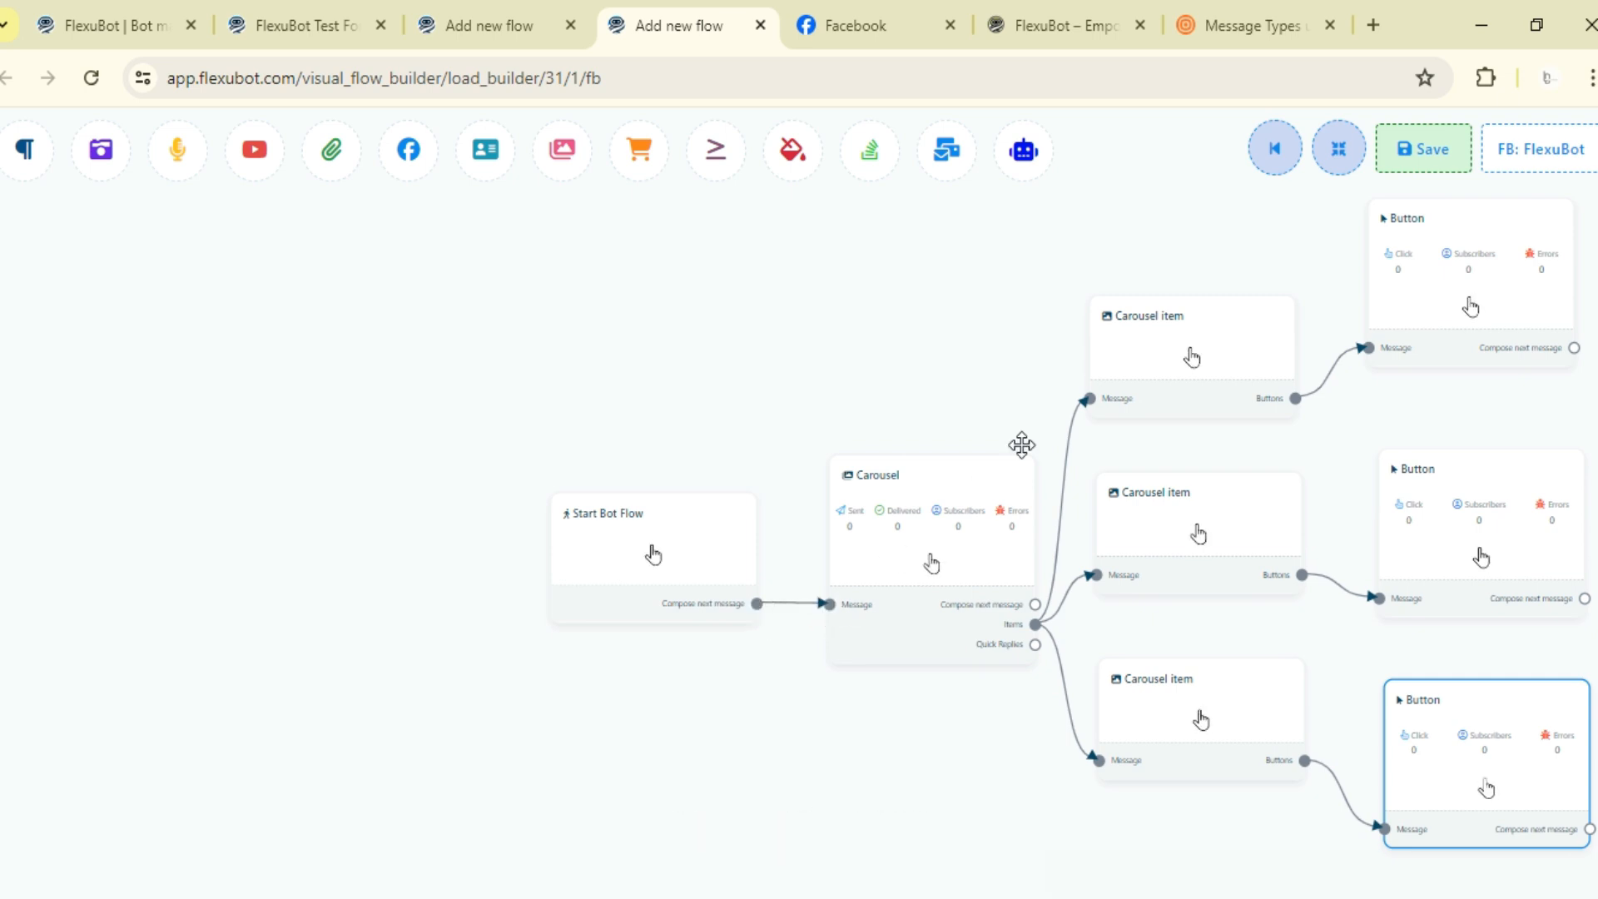
pyautogui.click(1338, 148)
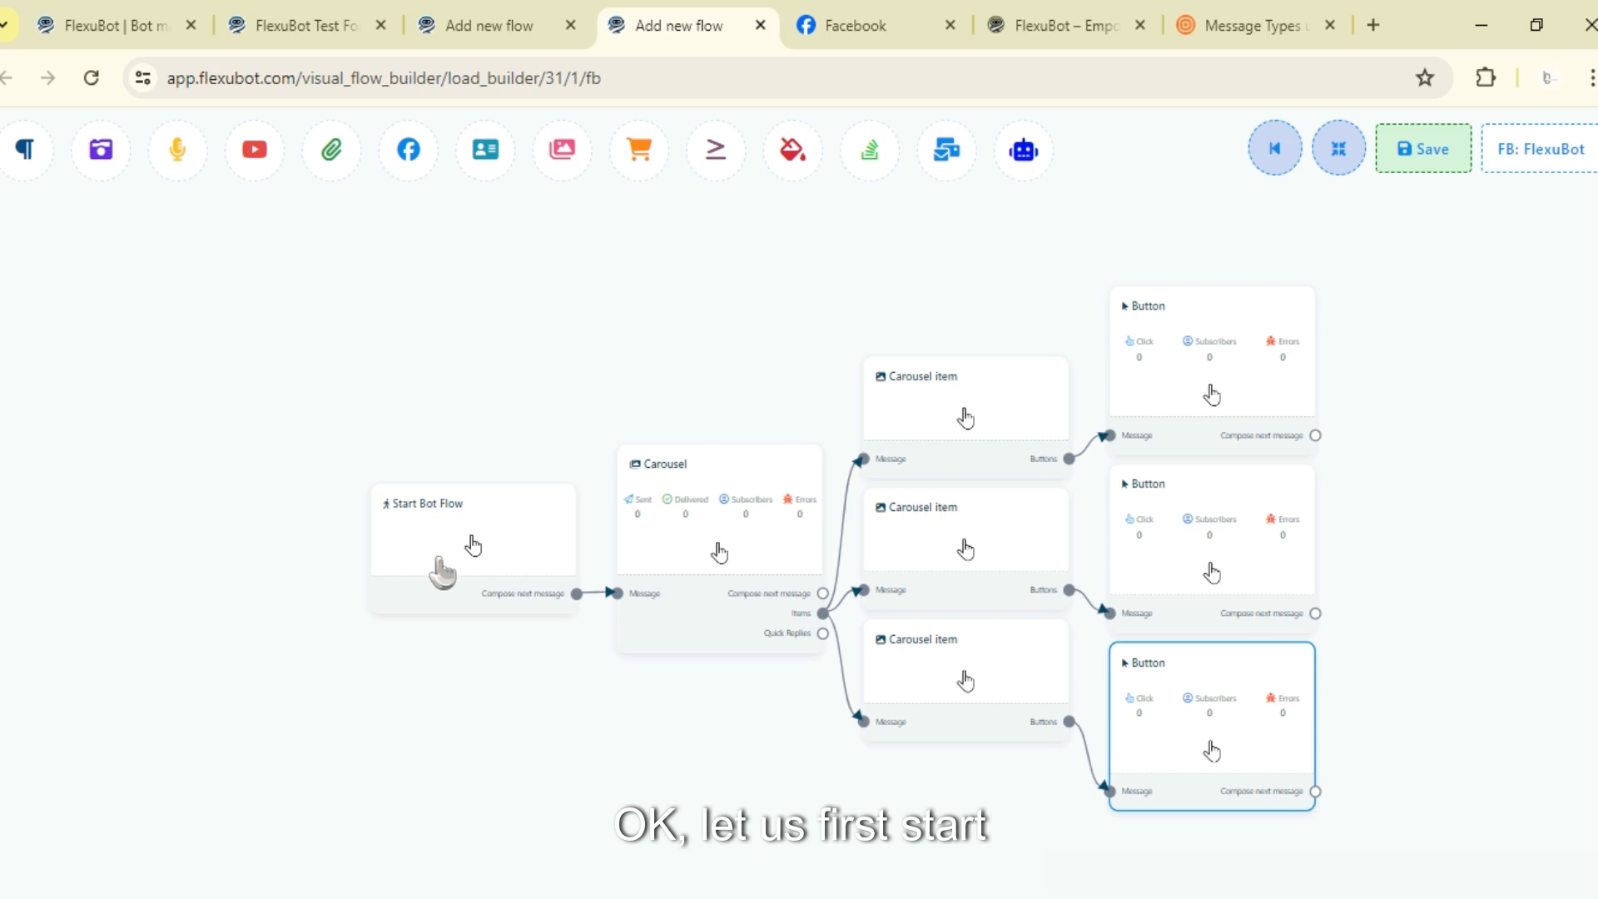
# - Open the Start Bot Flow settings and set the trigger keyword to FLEXUBOT CAROUSEL TEST
pyautogui.doubleClick(473, 545)
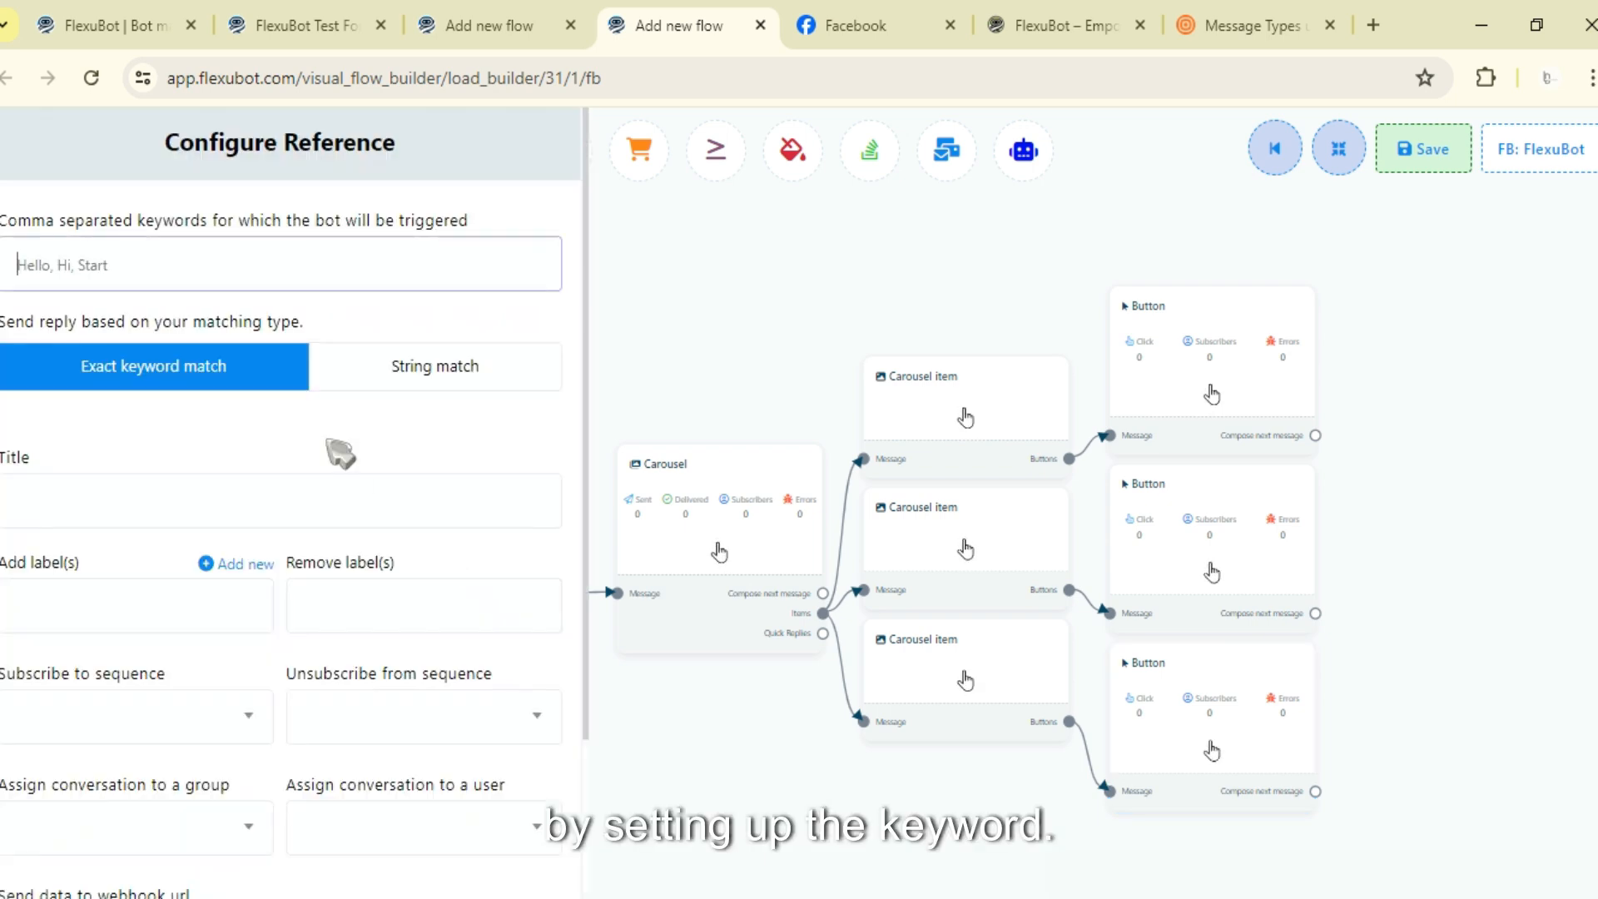
pyautogui.click(270, 250)
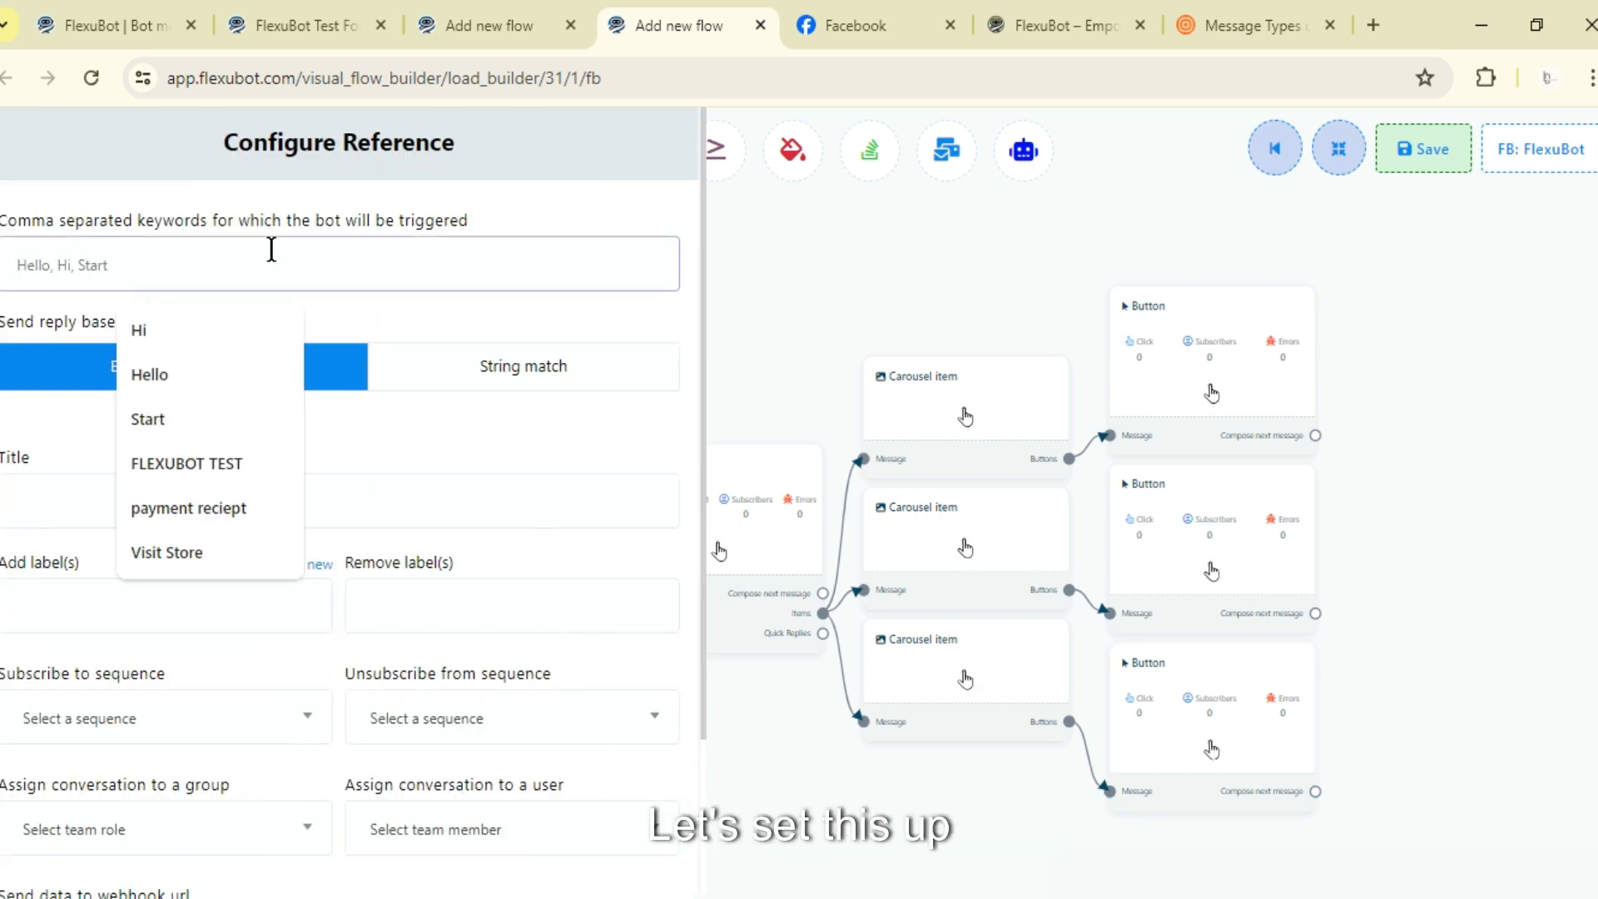
pyautogui.write('FL')
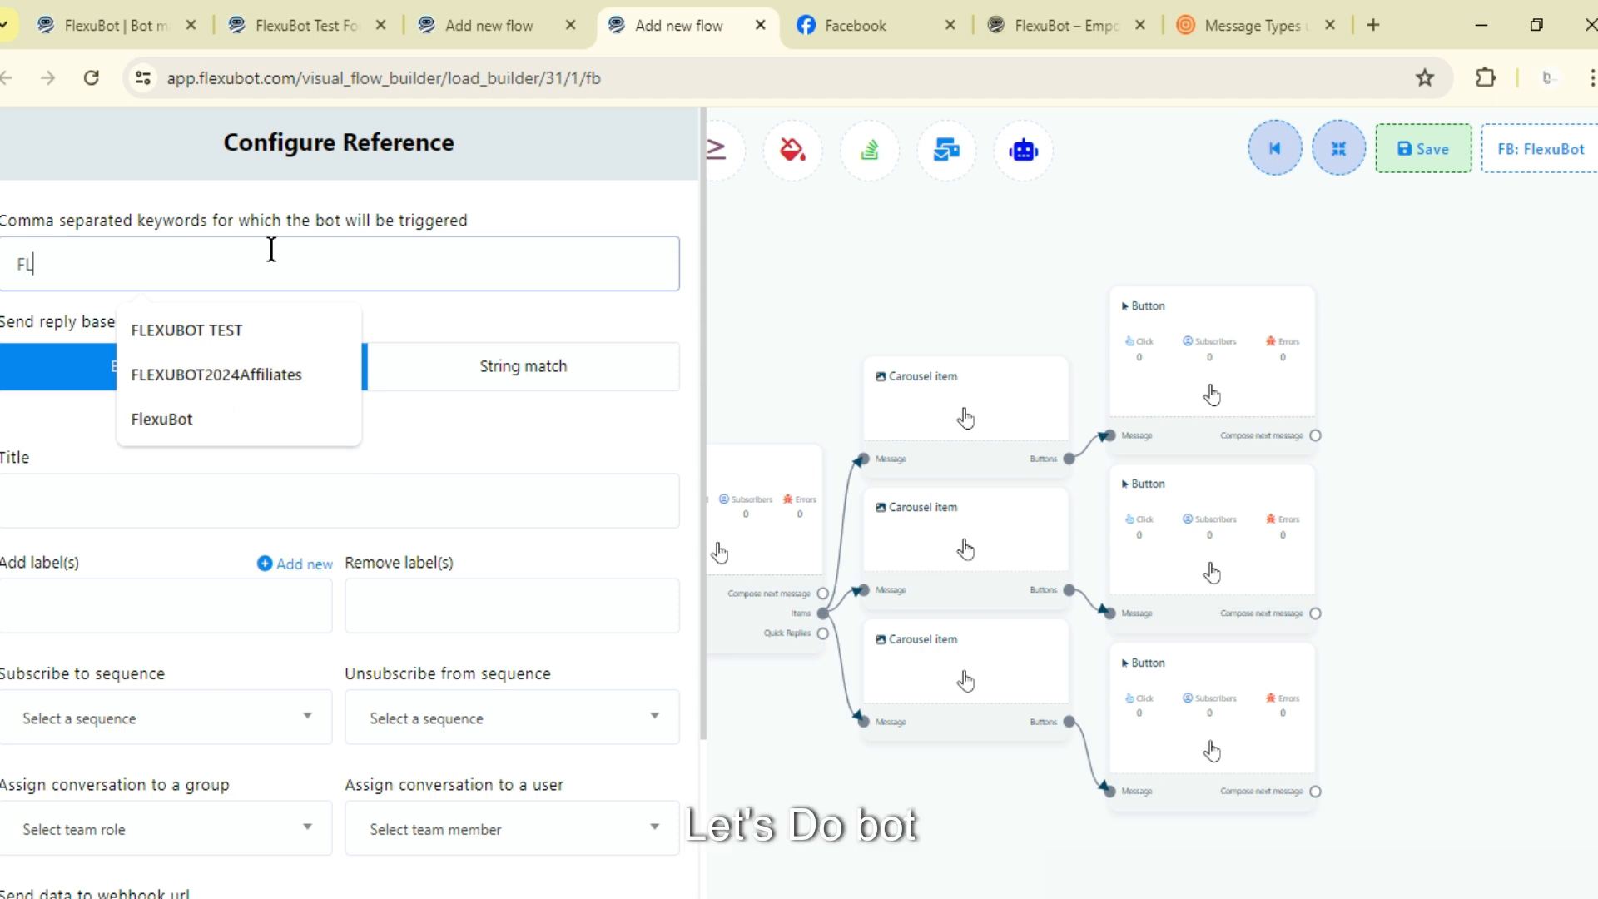
pyautogui.write('EXUBOT CAROUSEL TEST')
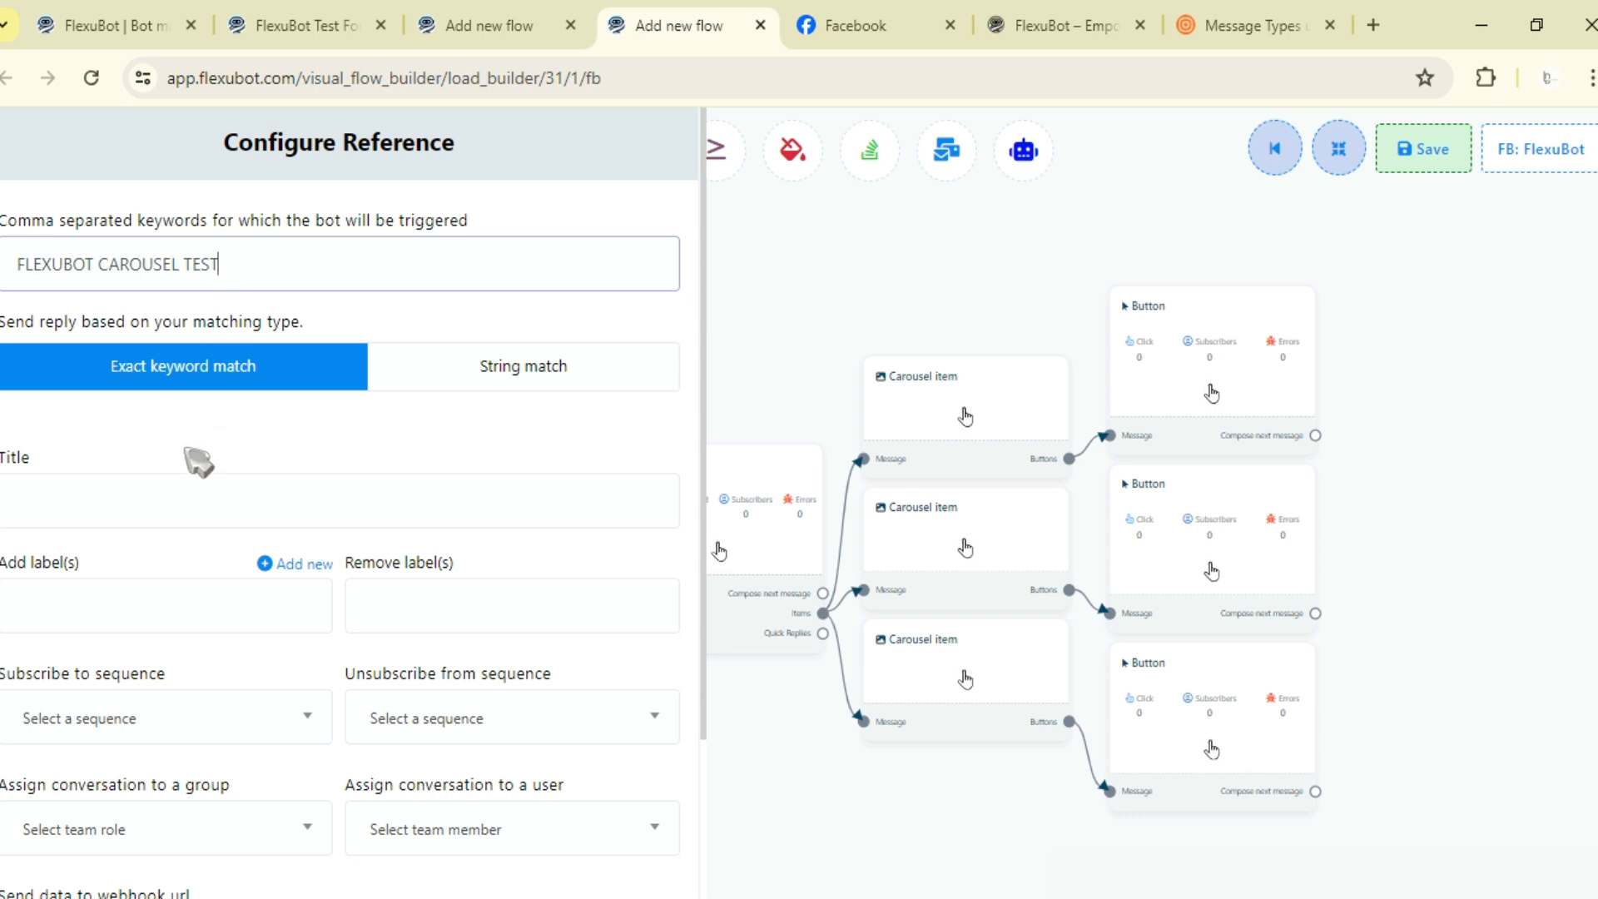
# - Copy the keyword into the Title field as FLEXUBOT CAROUSEL TEST and save the start node settings
pyautogui.click(146, 482)
pyautogui.moveTo(287, 268); pyautogui.dragTo(4, 312)
pyautogui.hotkey('ctrl', 'c')
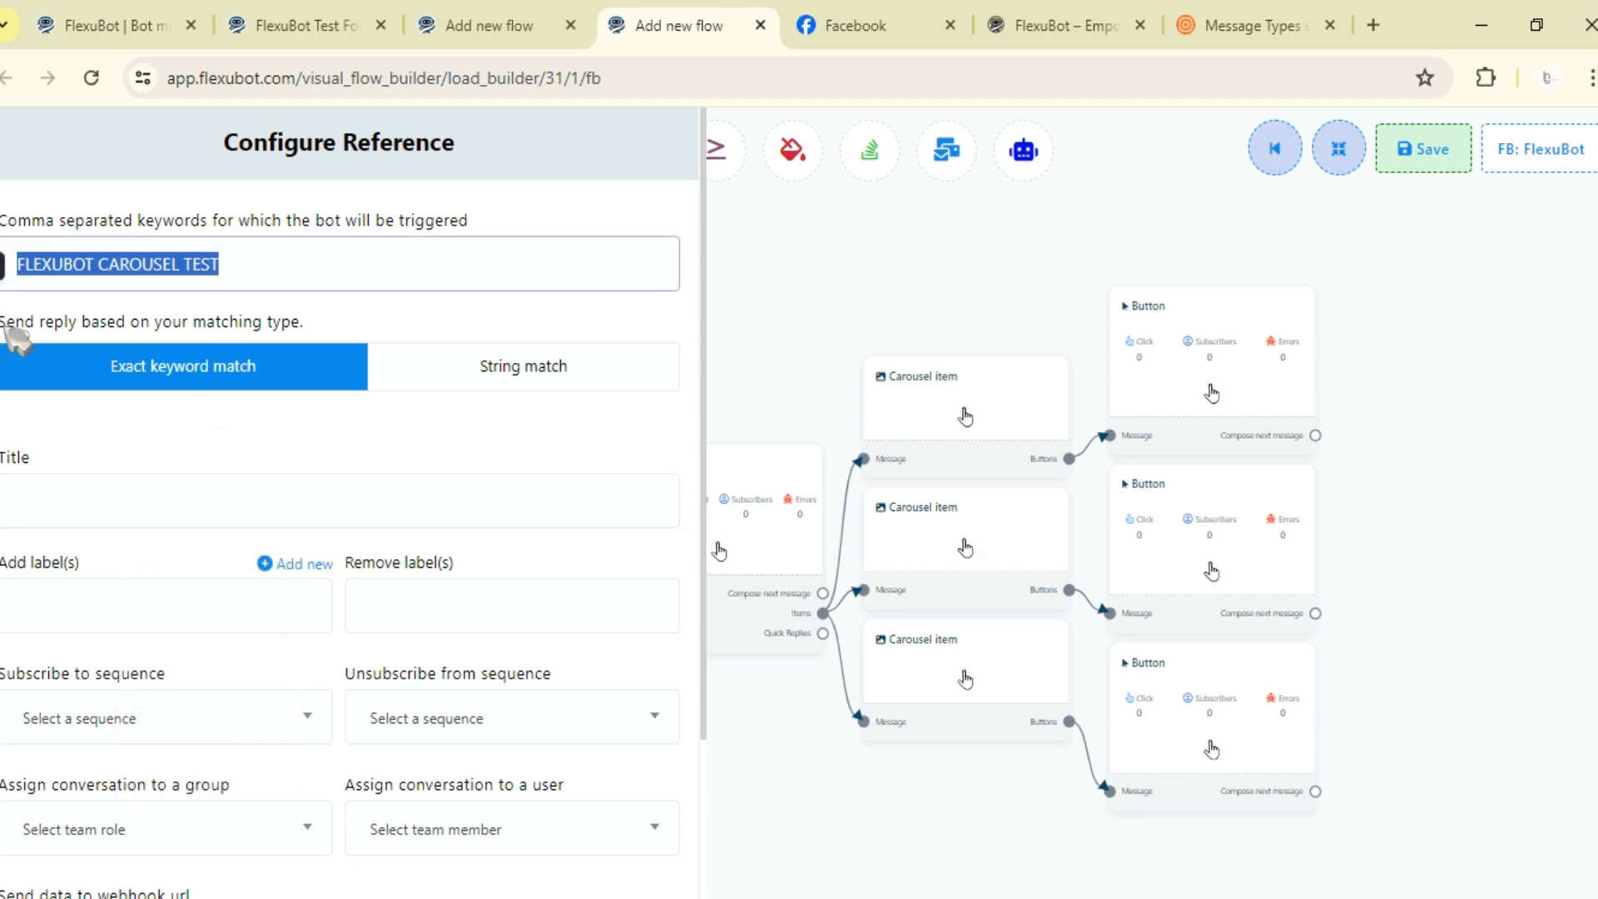
pyautogui.click(53, 496)
pyautogui.hotkey('ctrl', 'v')
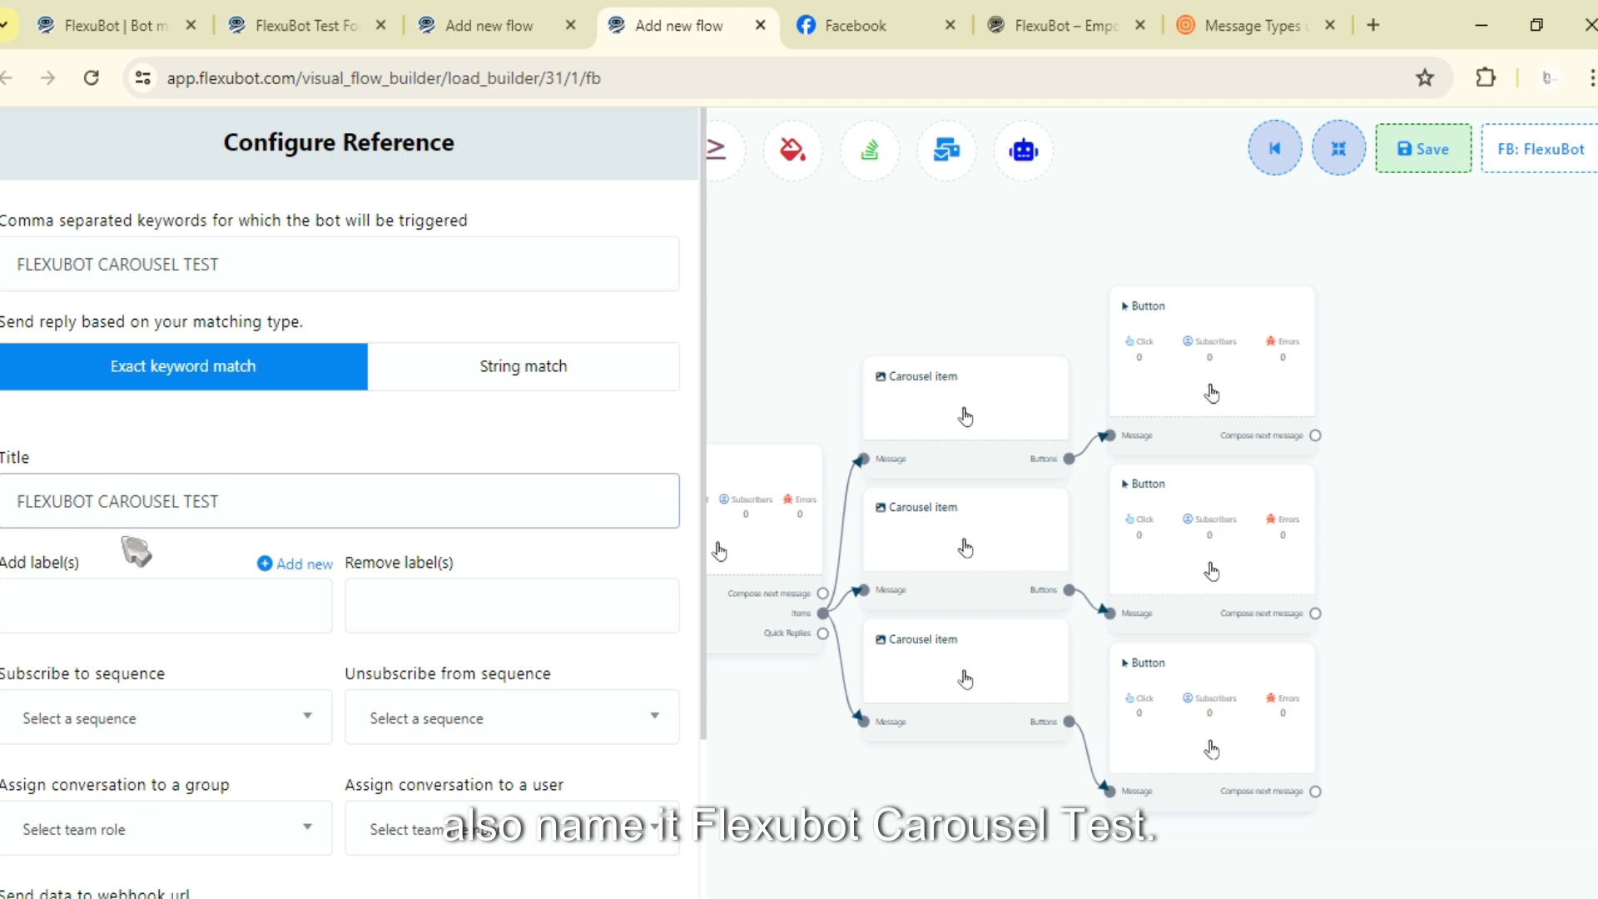
pyautogui.scroll(-3, 282, 509)
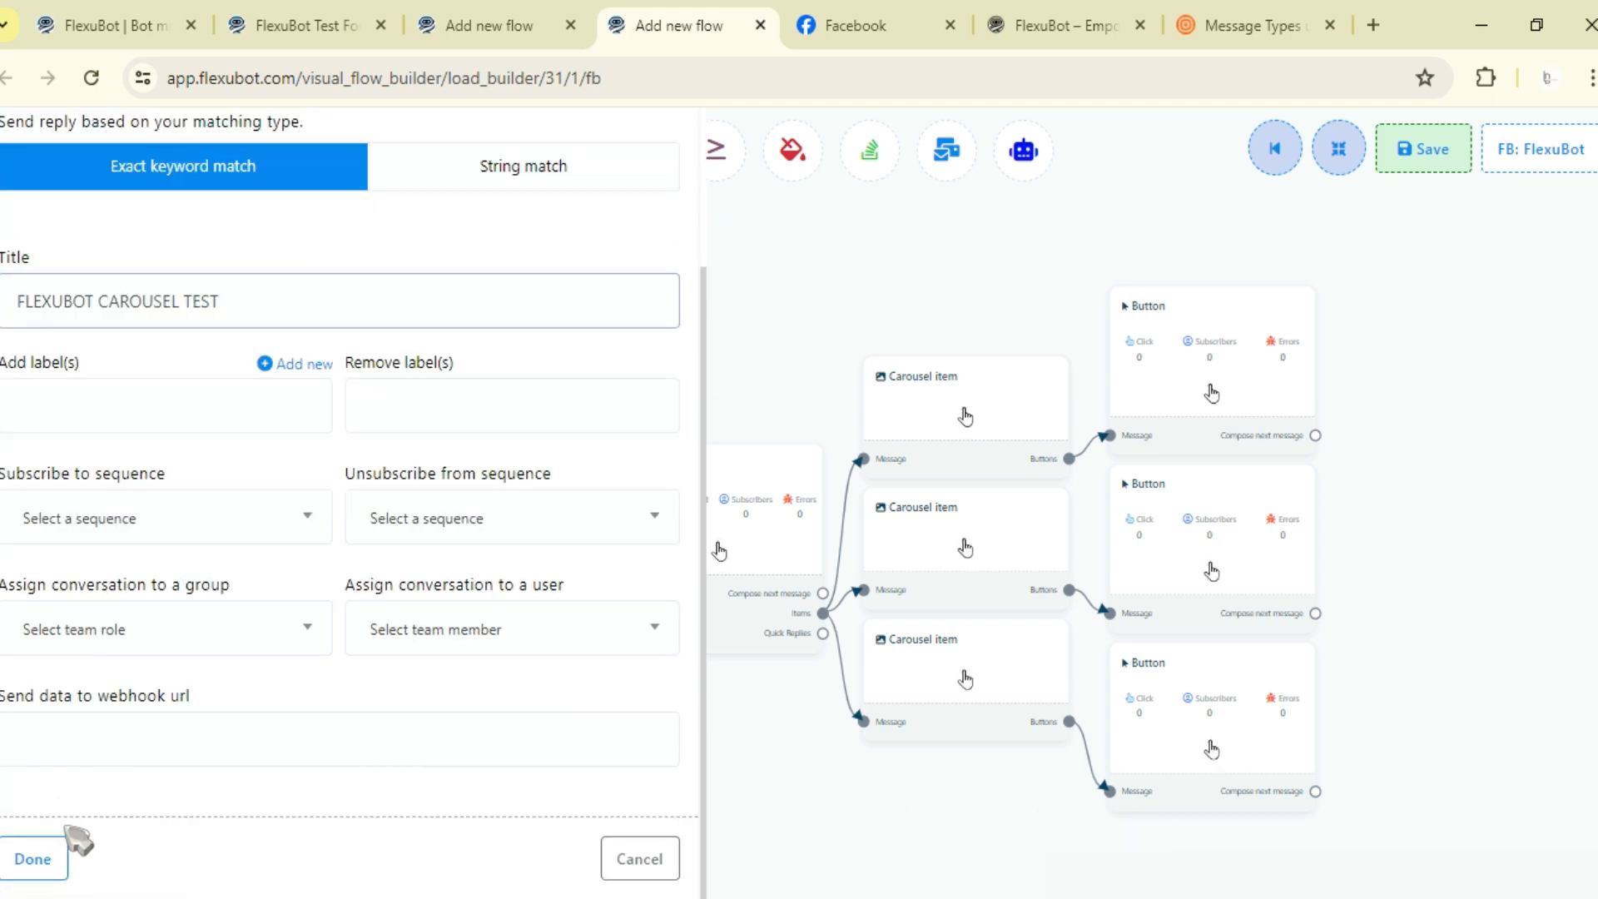
pyautogui.click(62, 845)
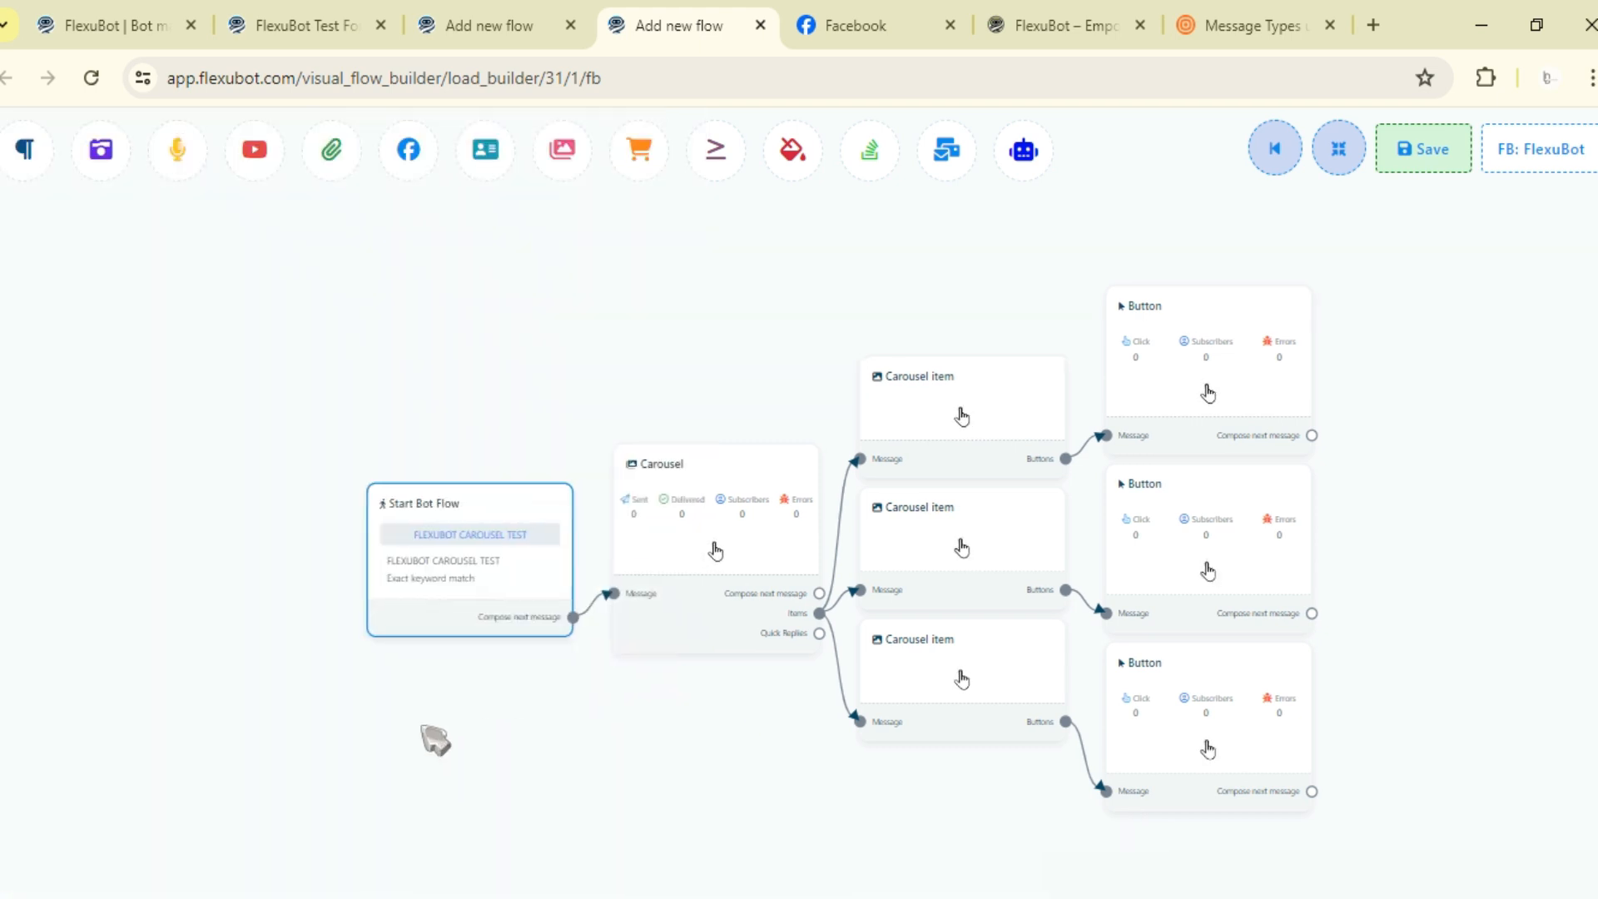
# - Open the Carousel block settings, enable Typing on display, and save
pyautogui.moveTo(411, 729); pyautogui.dragTo(476, 726)
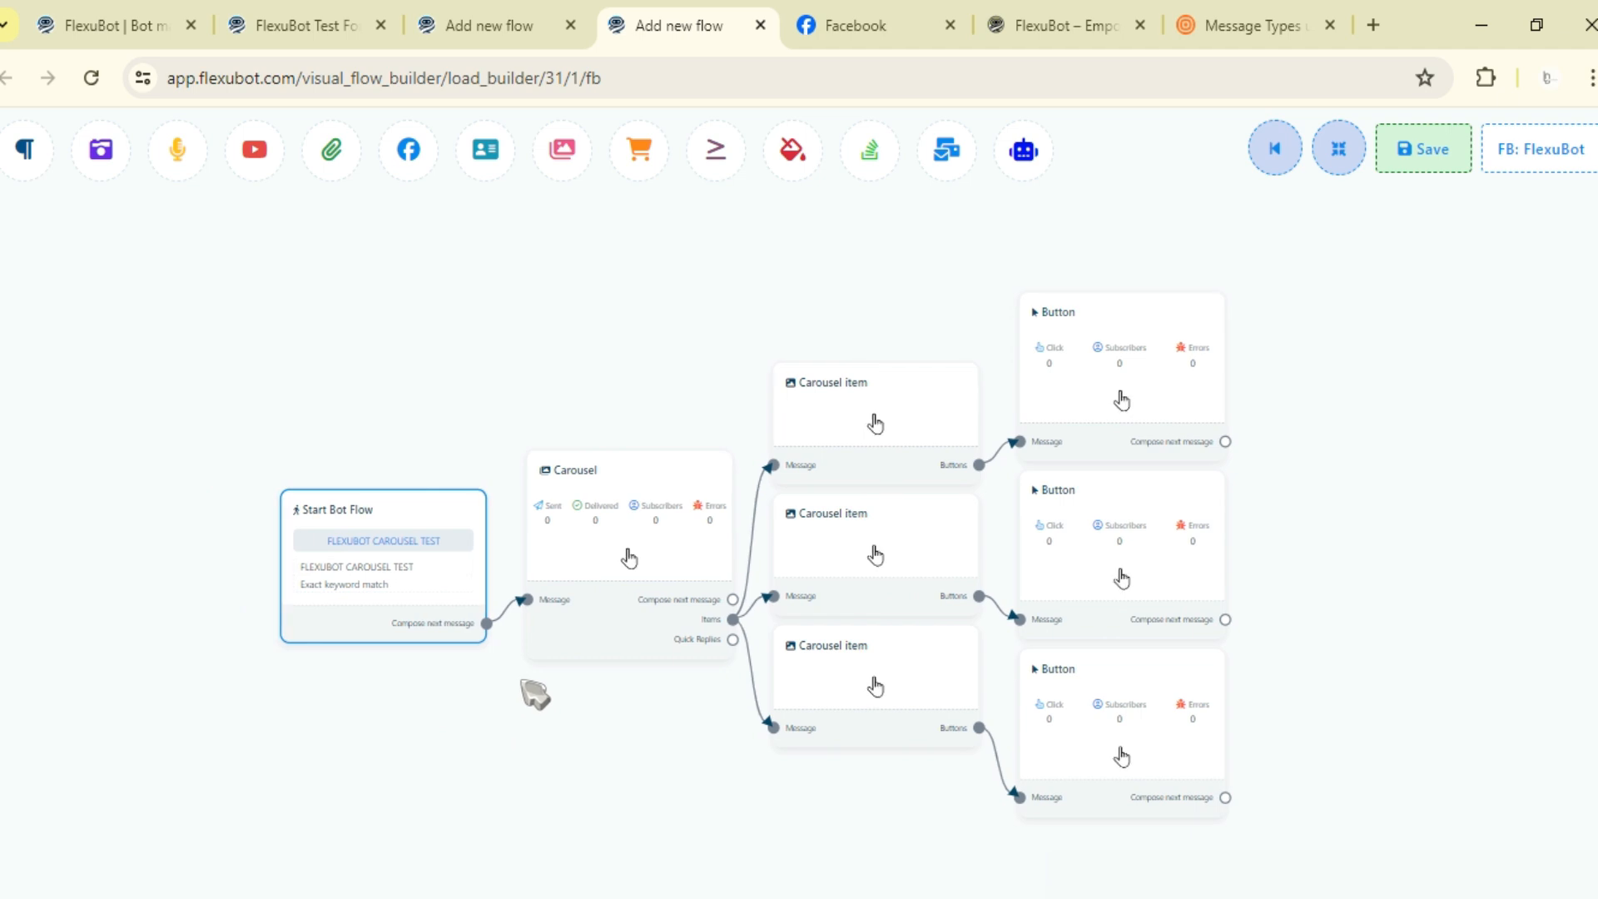
pyautogui.click(533, 651)
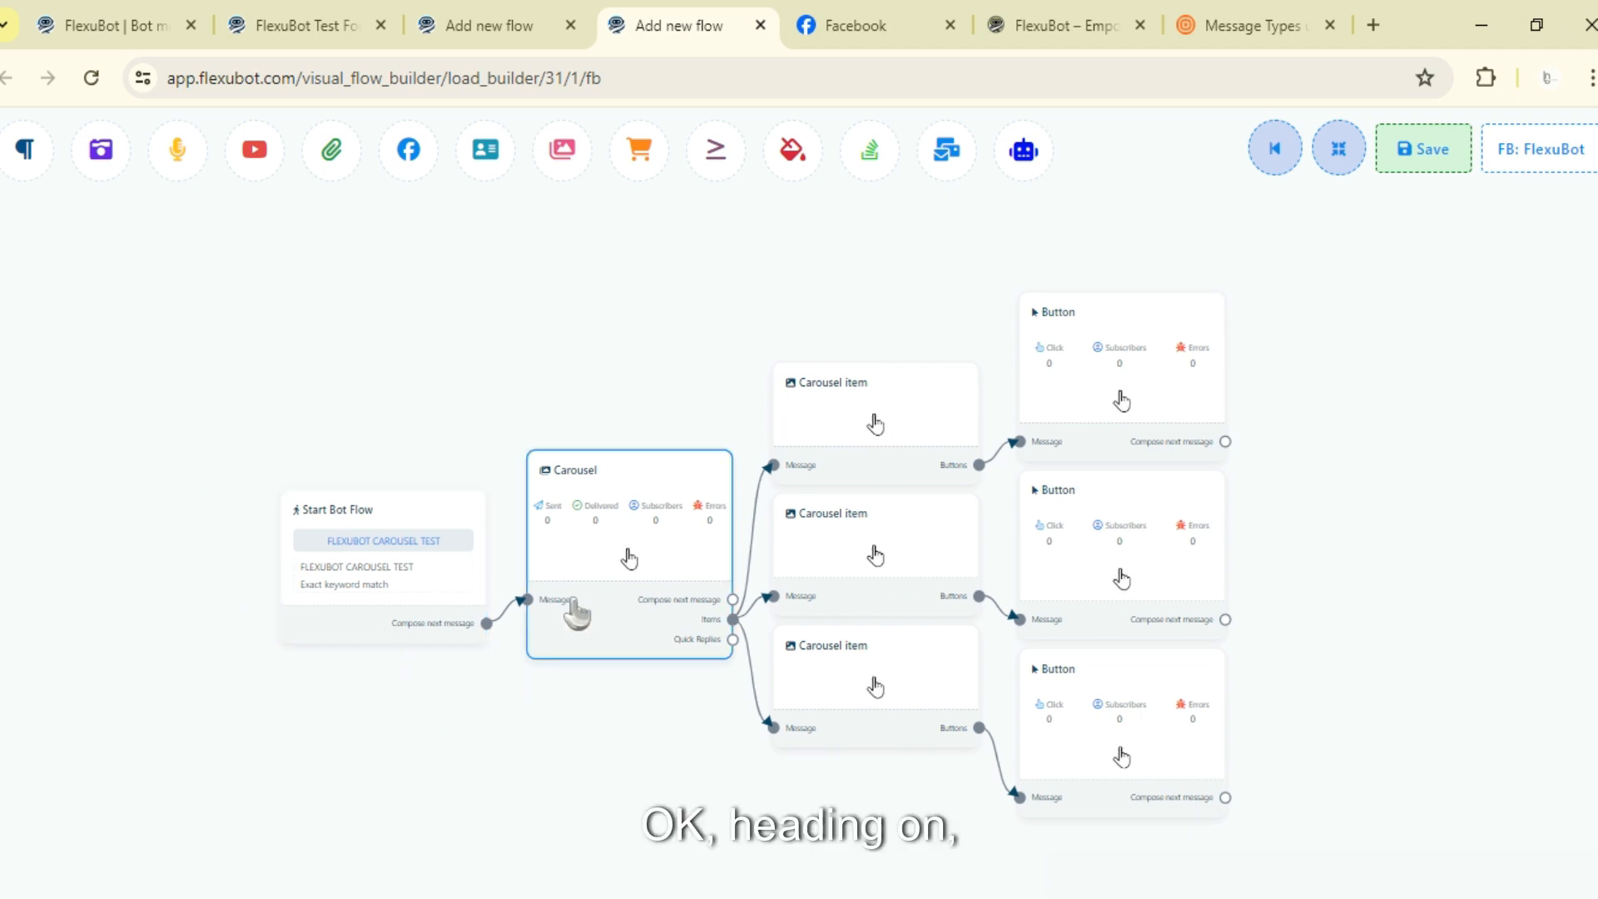
pyautogui.click(633, 561)
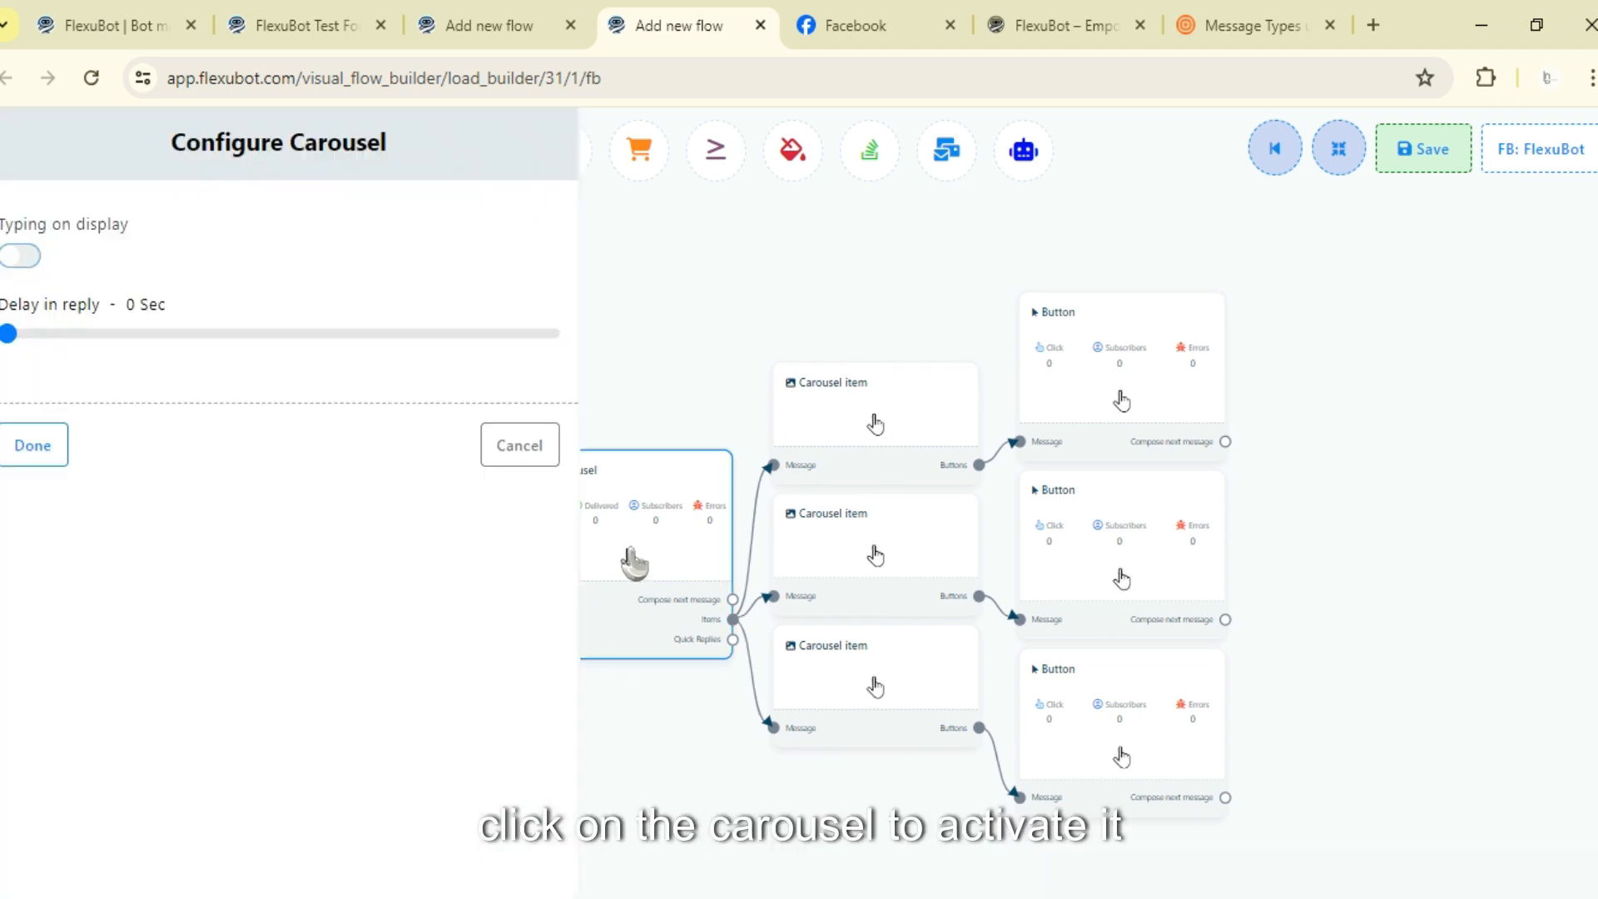
pyautogui.click(22, 258)
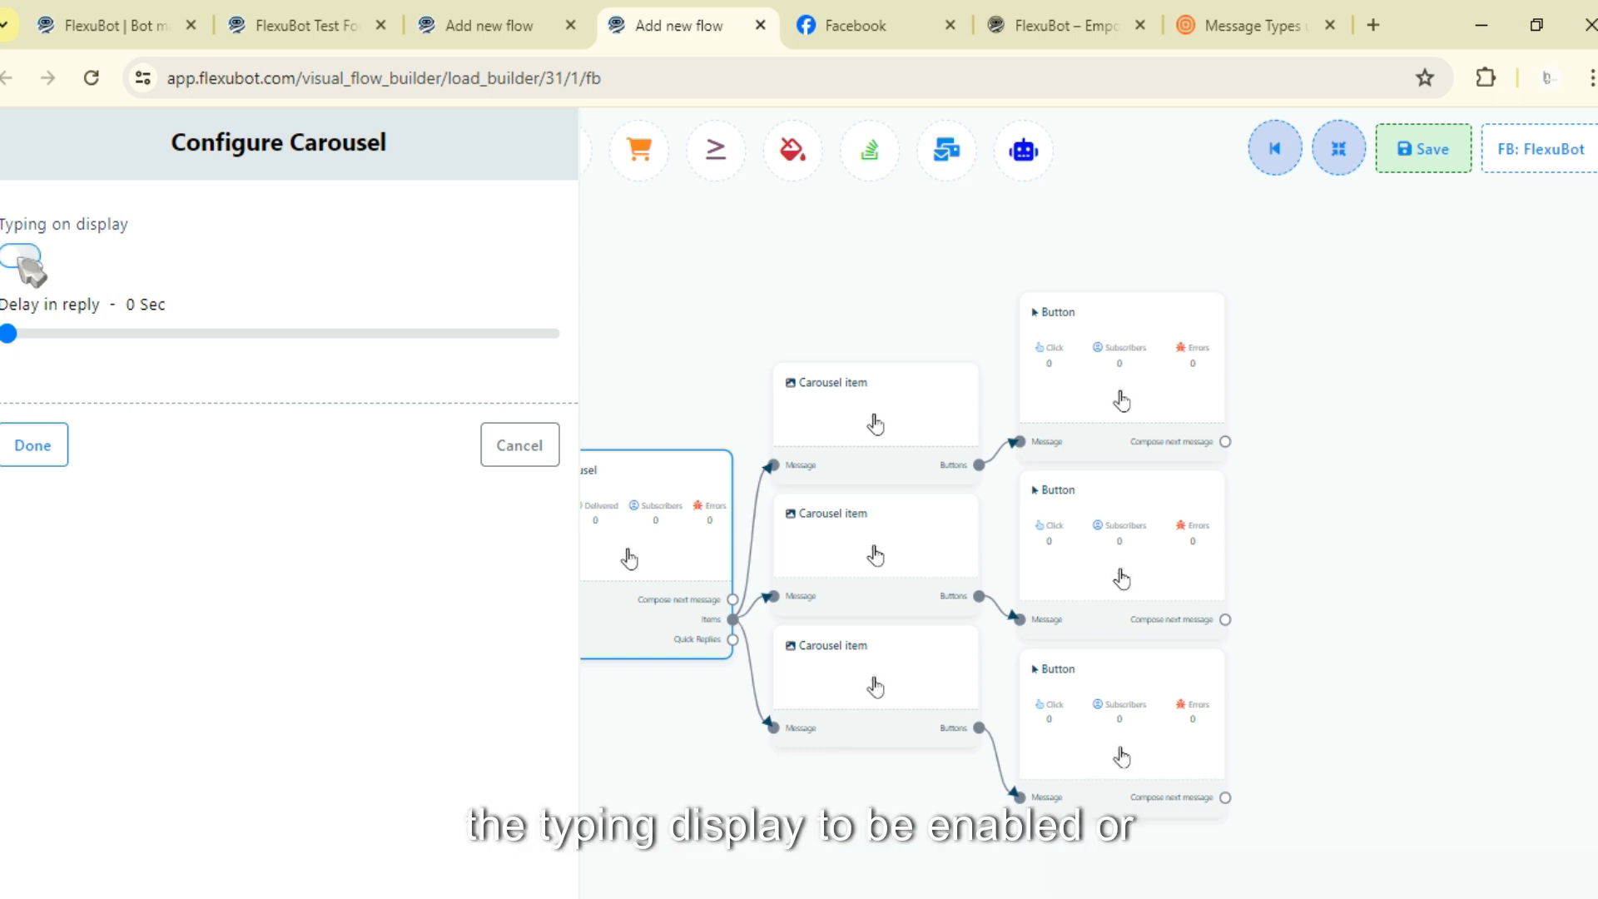
pyautogui.click(21, 259)
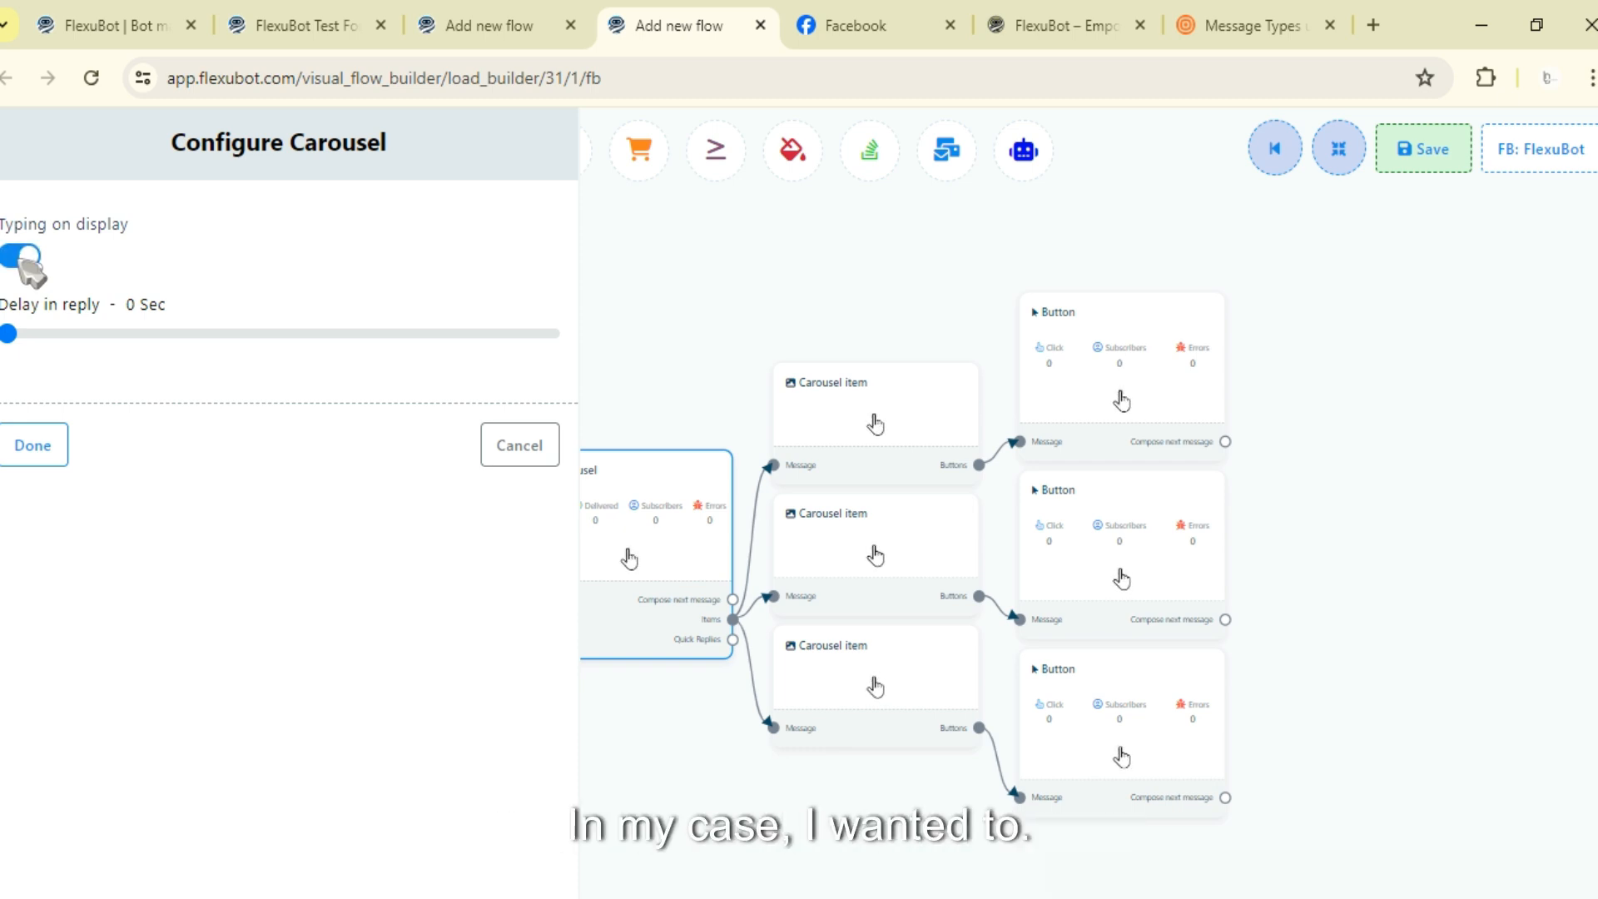
pyautogui.click(36, 447)
pyautogui.moveTo(624, 689); pyautogui.dragTo(399, 714)
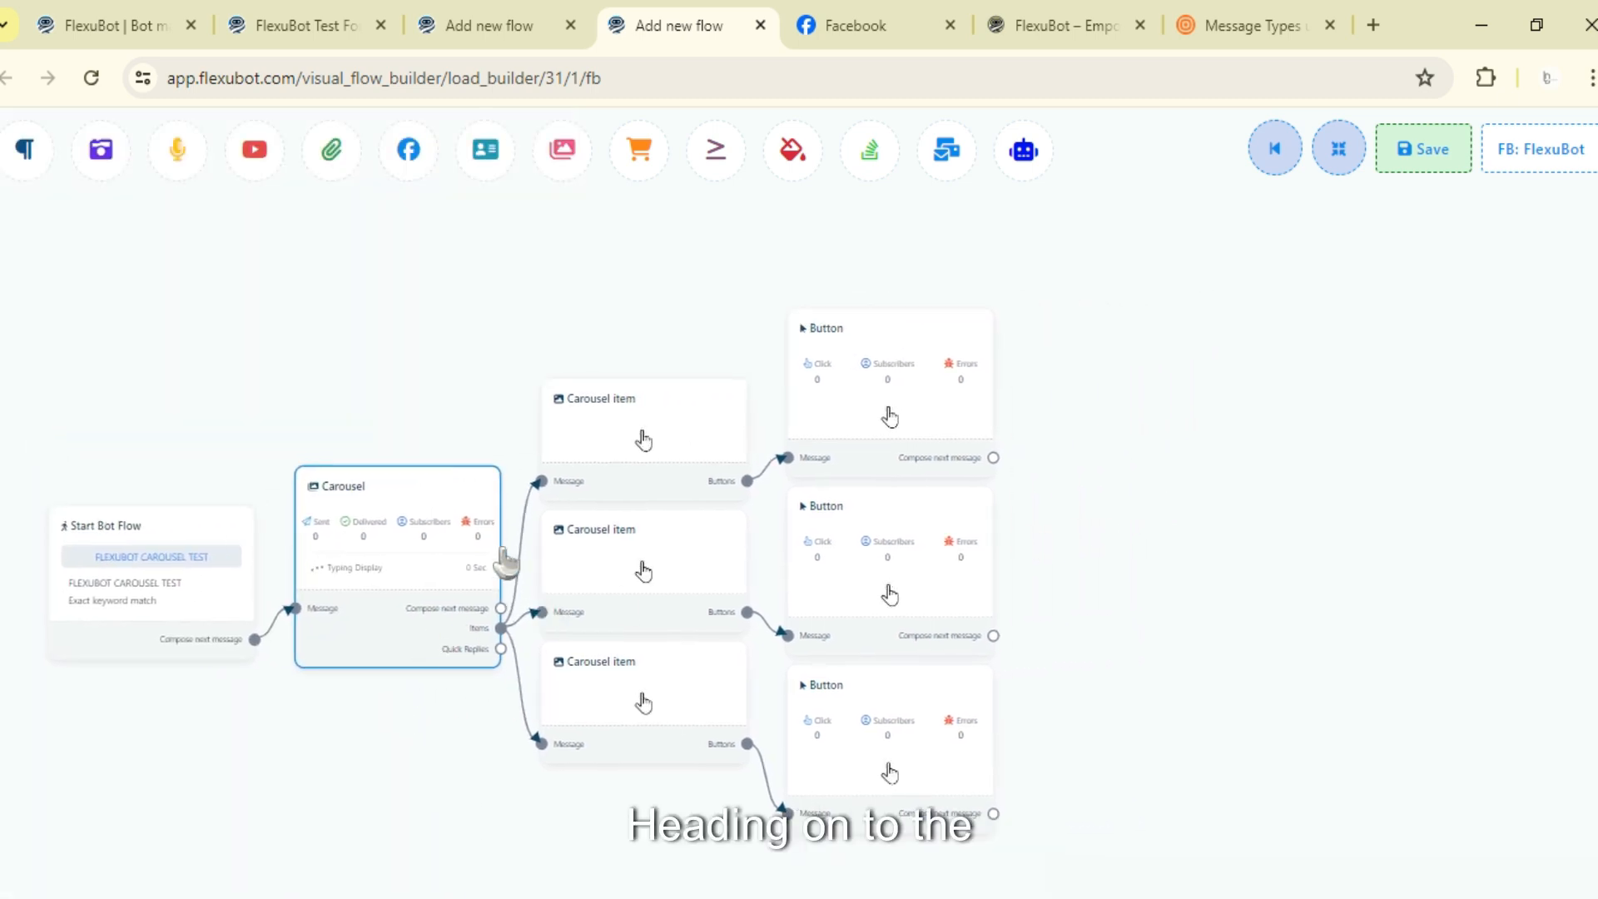
pyautogui.scroll(10, 493, 653)
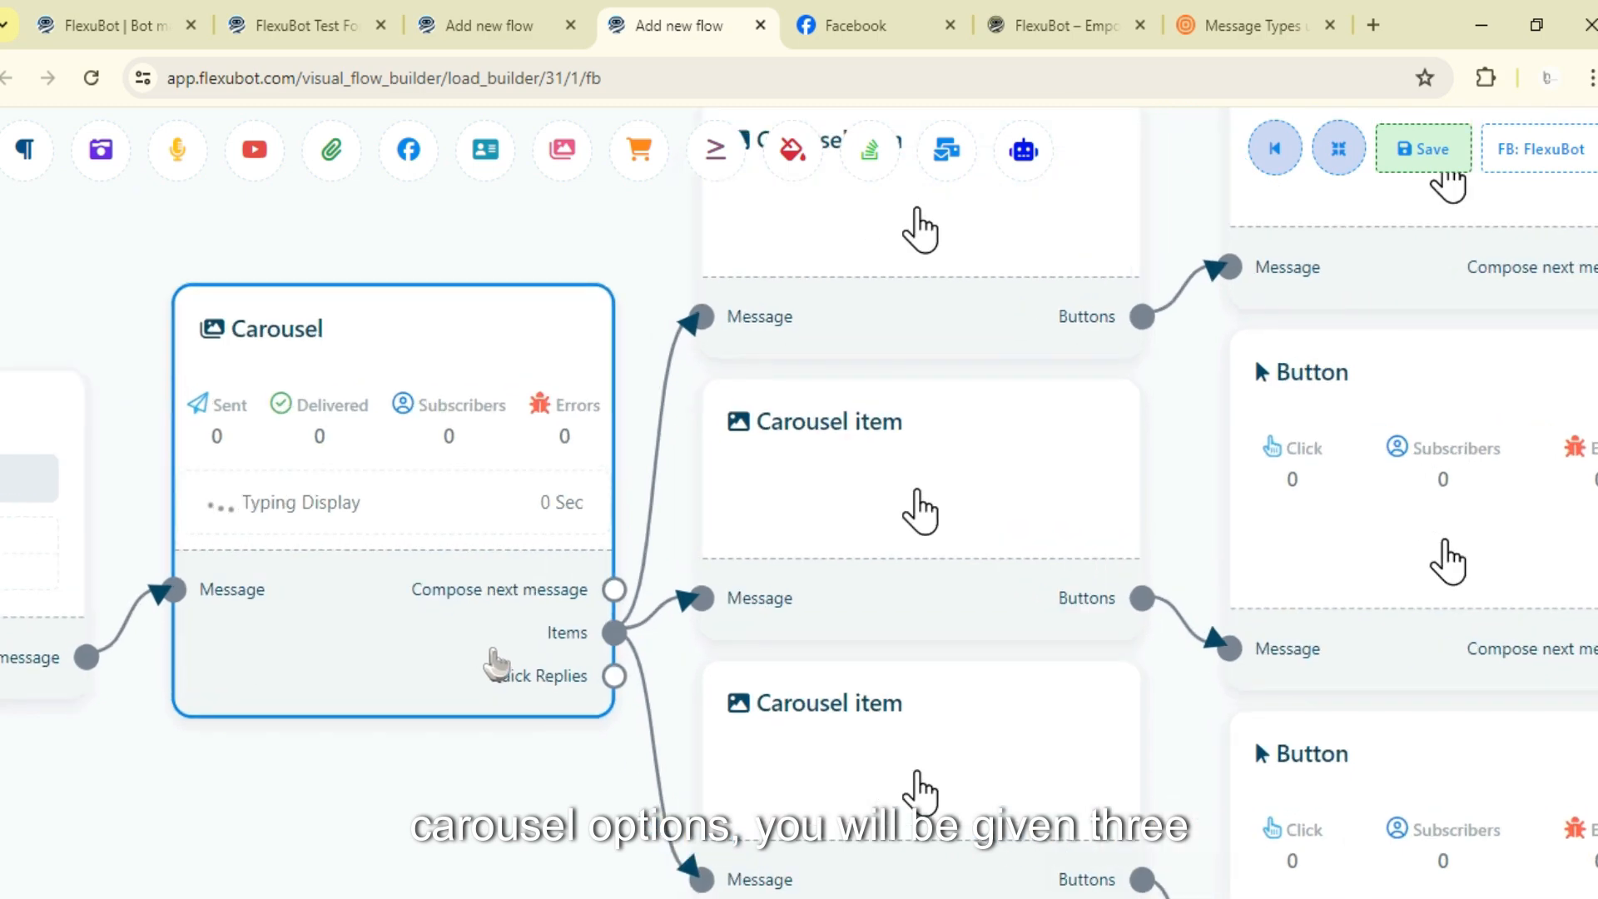
pyautogui.scroll(3, 496, 663)
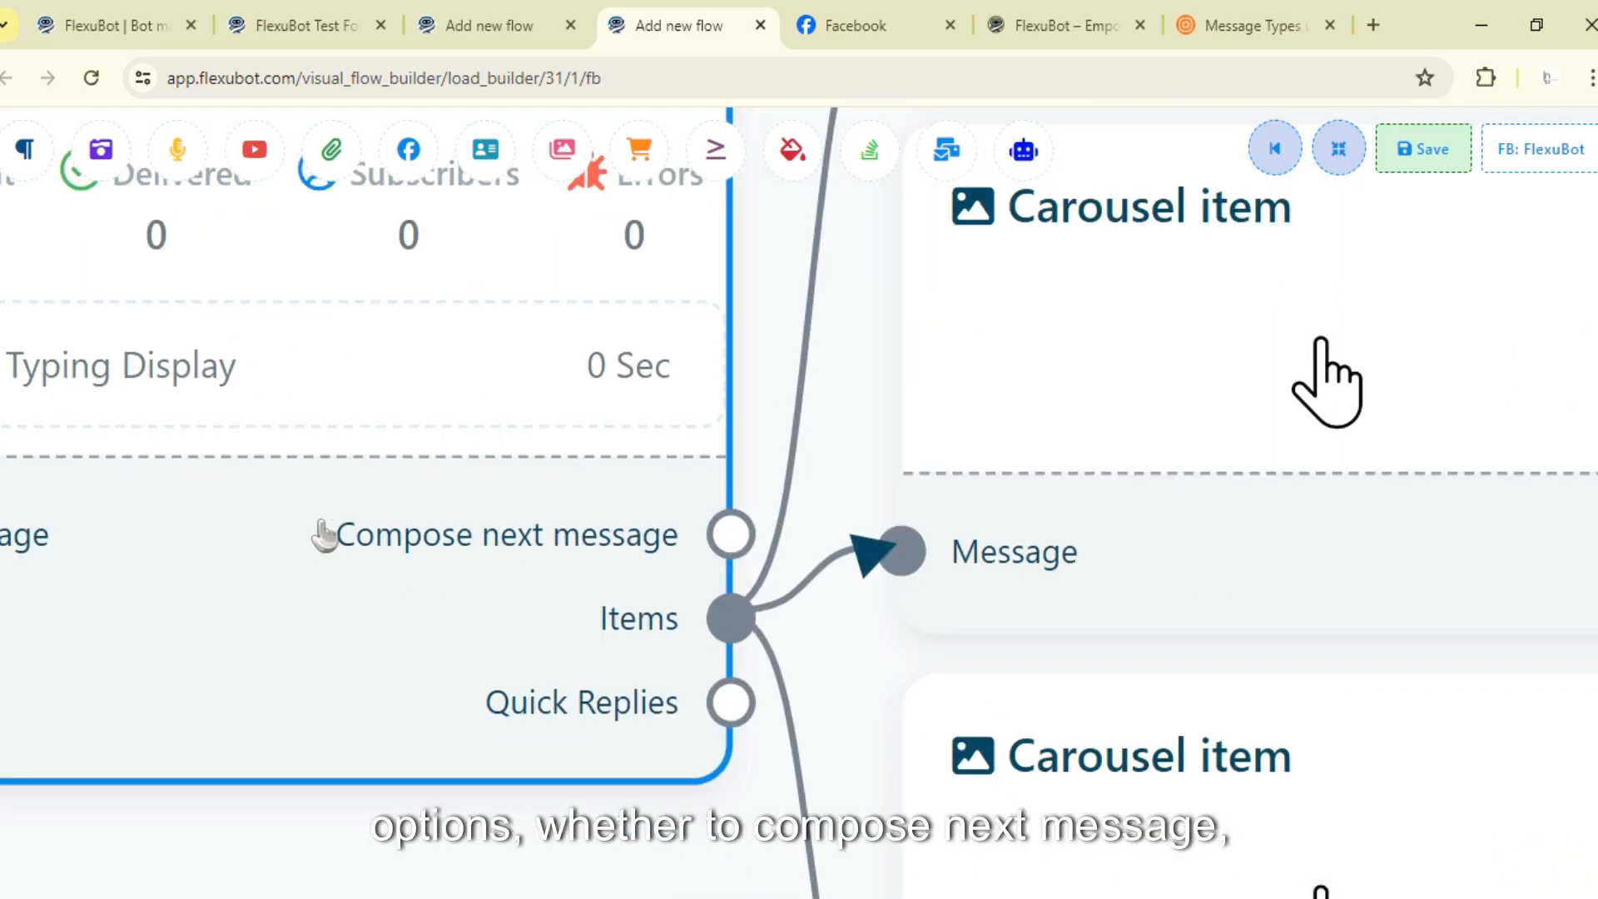
pyautogui.scroll(-12, 768, 567)
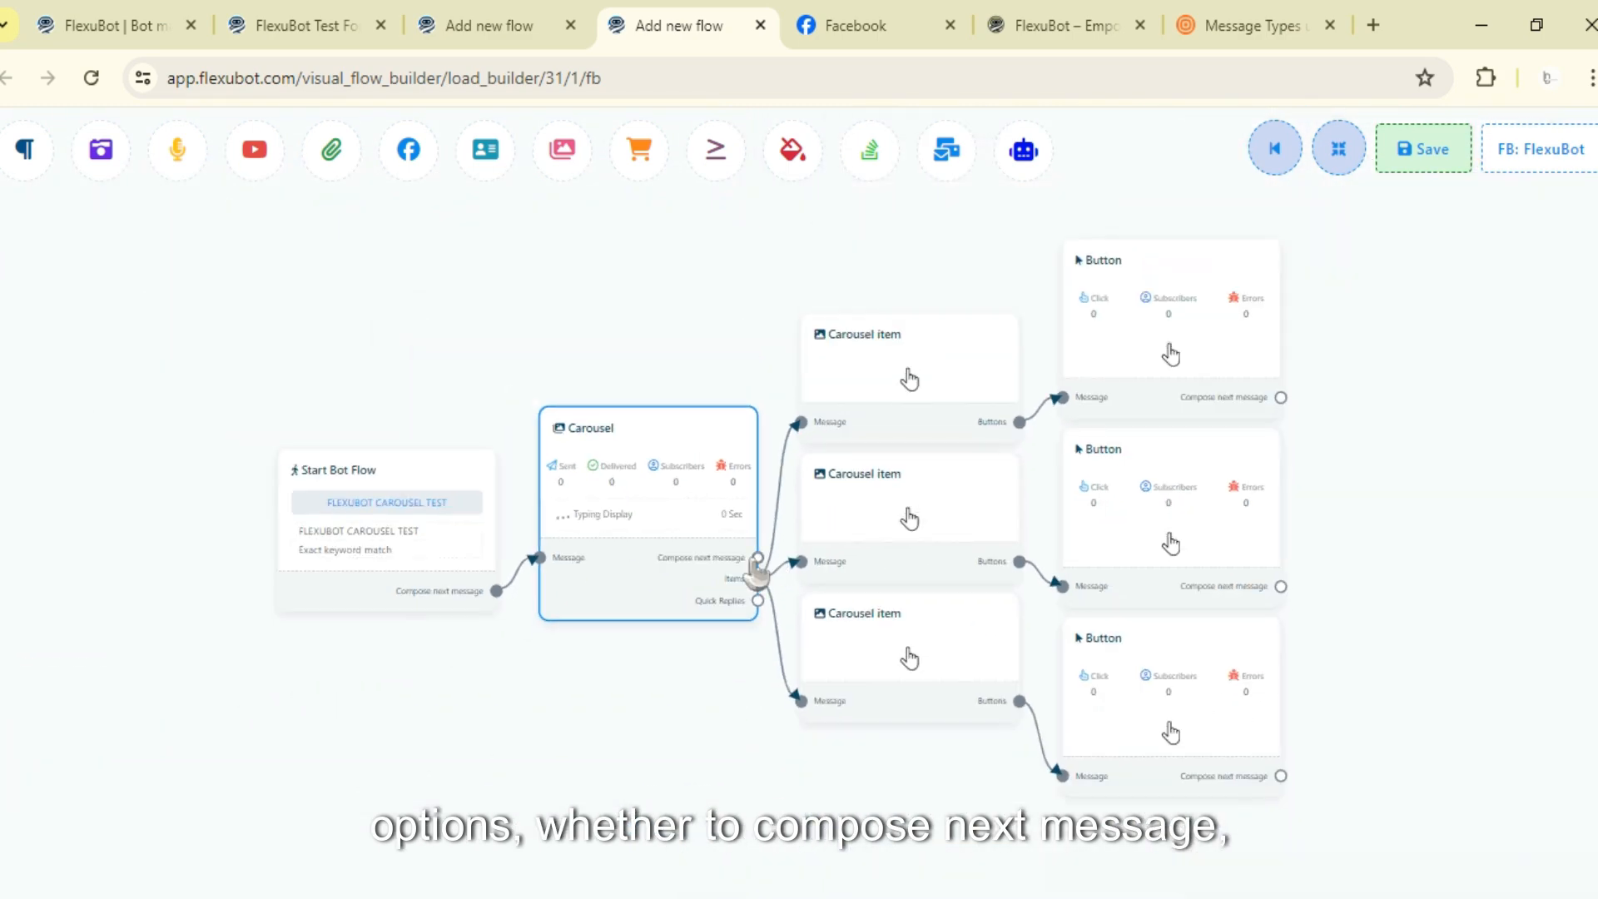
pyautogui.moveTo(658, 257); pyautogui.dragTo(635, 259)
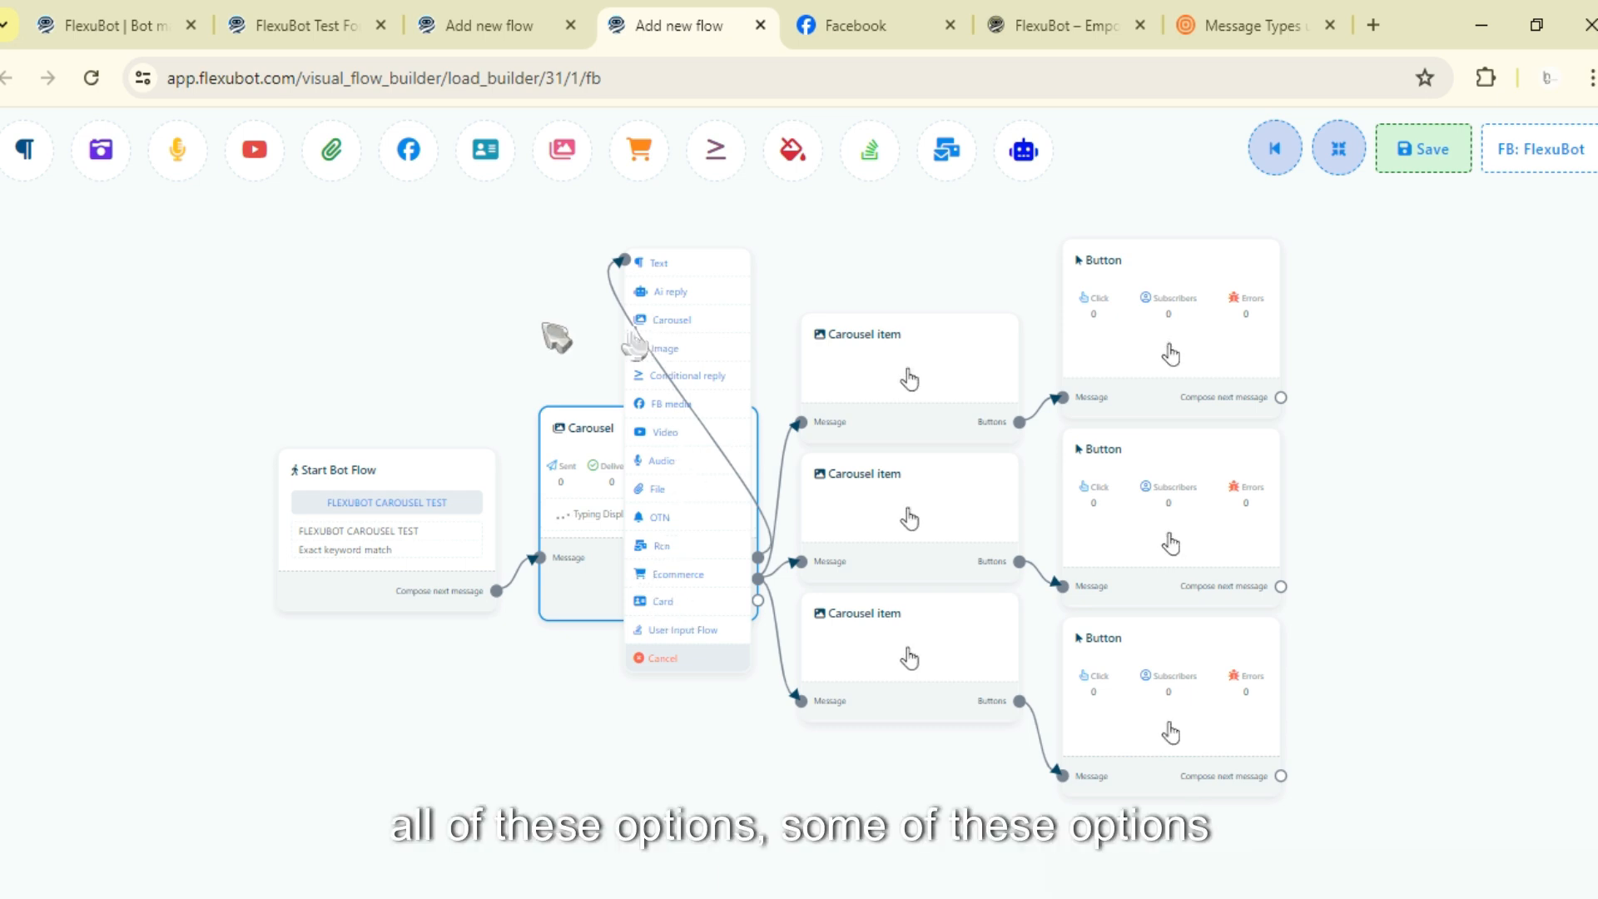
pyautogui.click(696, 661)
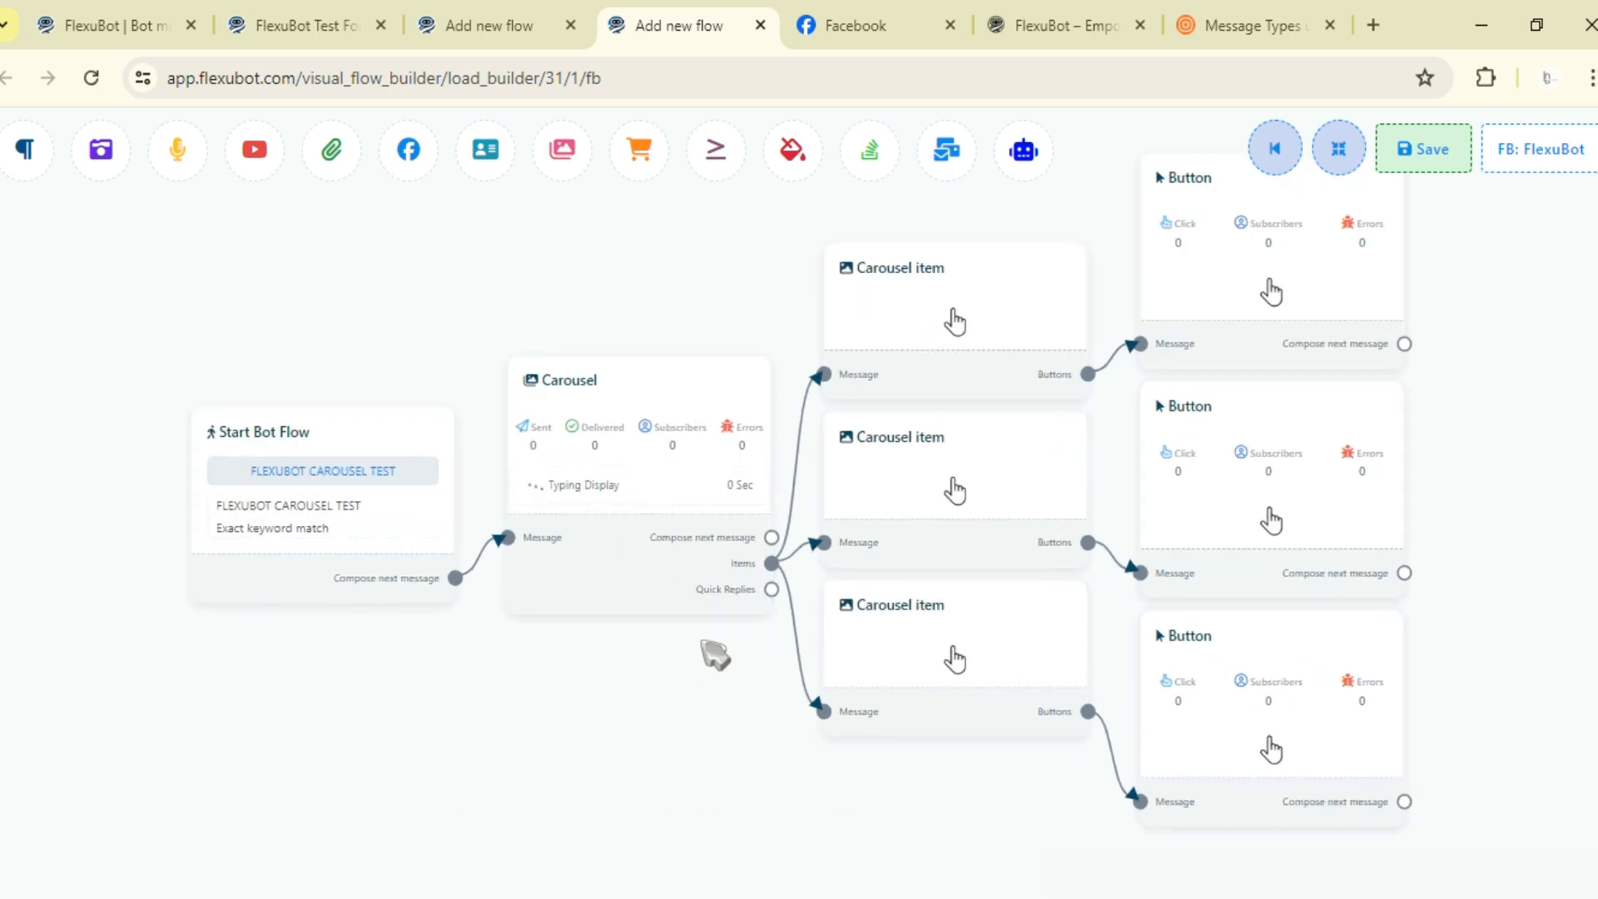
pyautogui.scroll(3, 738, 589)
pyautogui.moveTo(795, 572); pyautogui.dragTo(510, 782)
pyautogui.moveTo(539, 731); pyautogui.dragTo(560, 501)
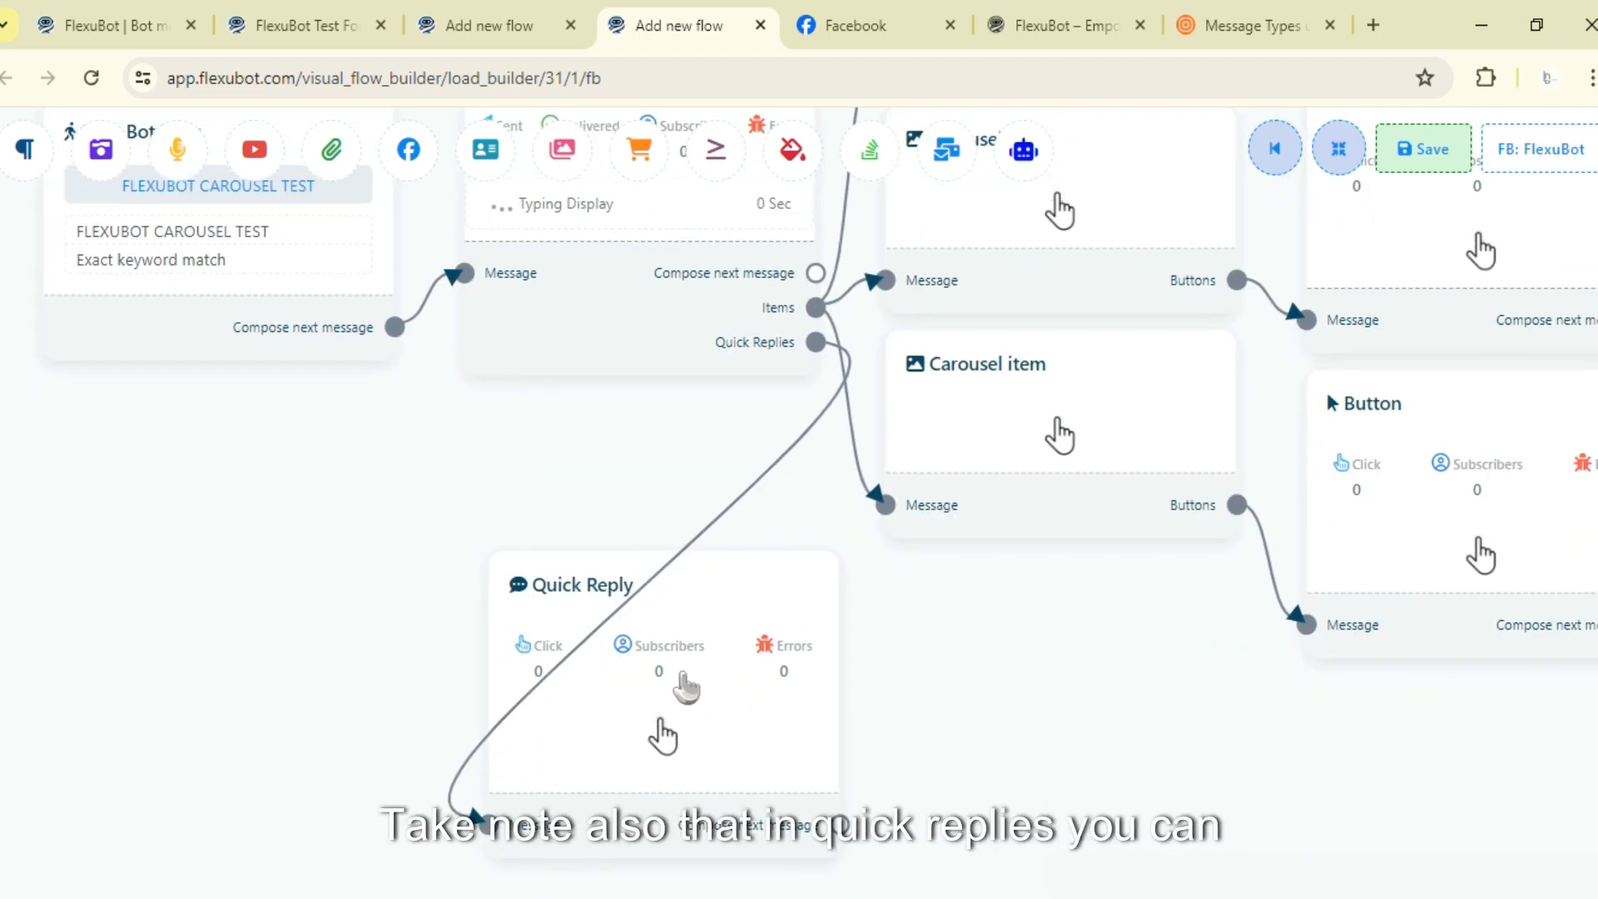
pyautogui.moveTo(687, 686); pyautogui.dragTo(942, 624)
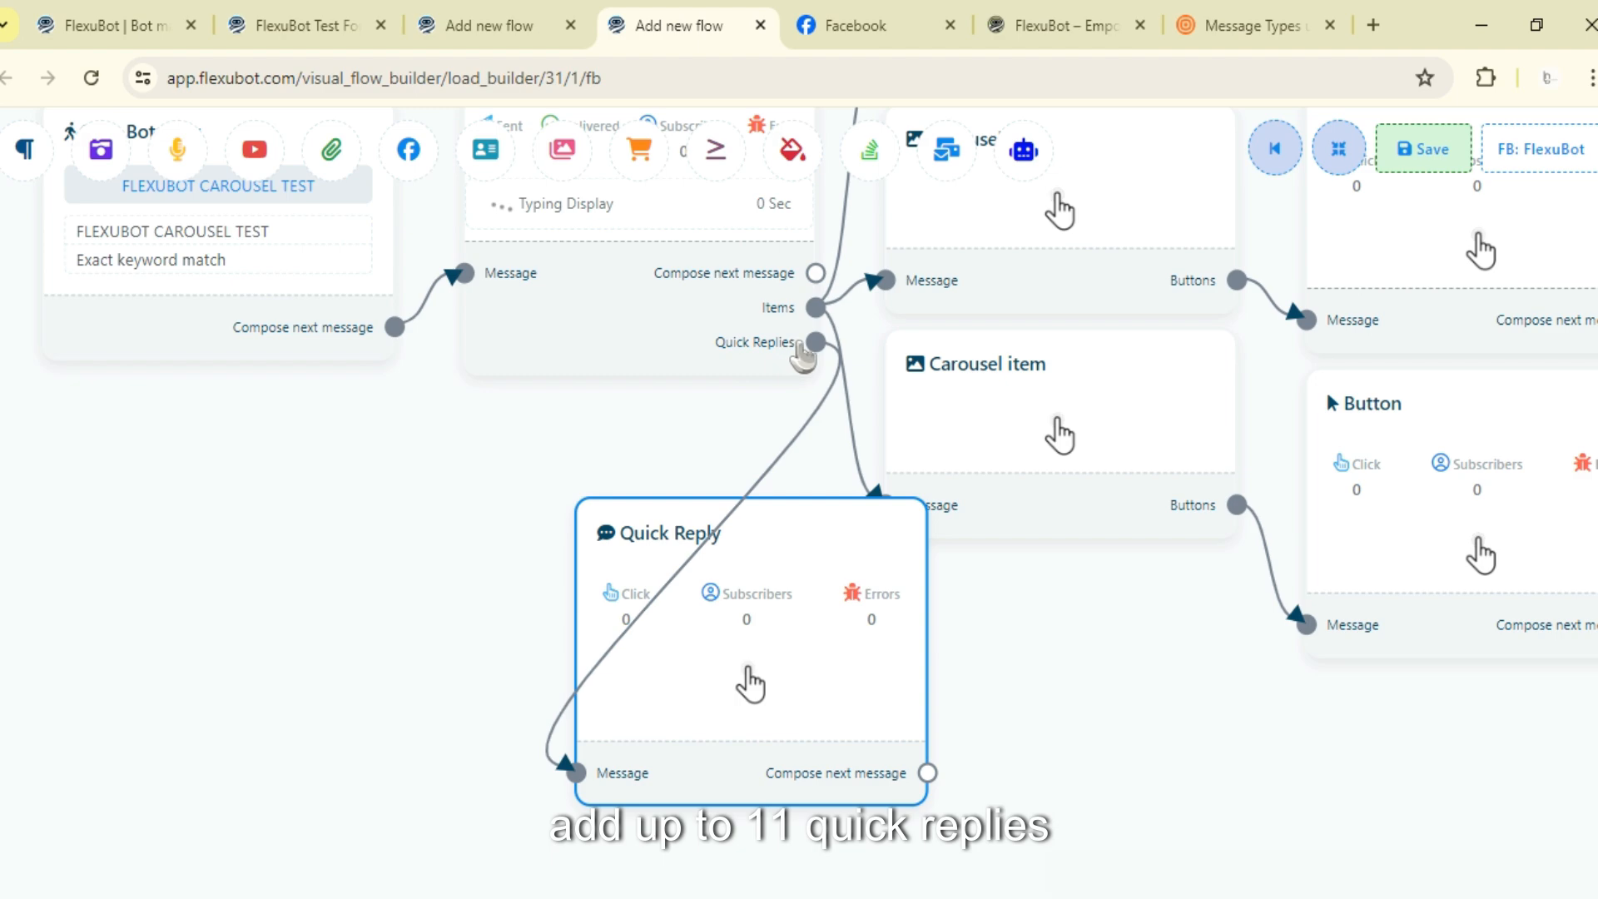
pyautogui.rightClick(791, 725)
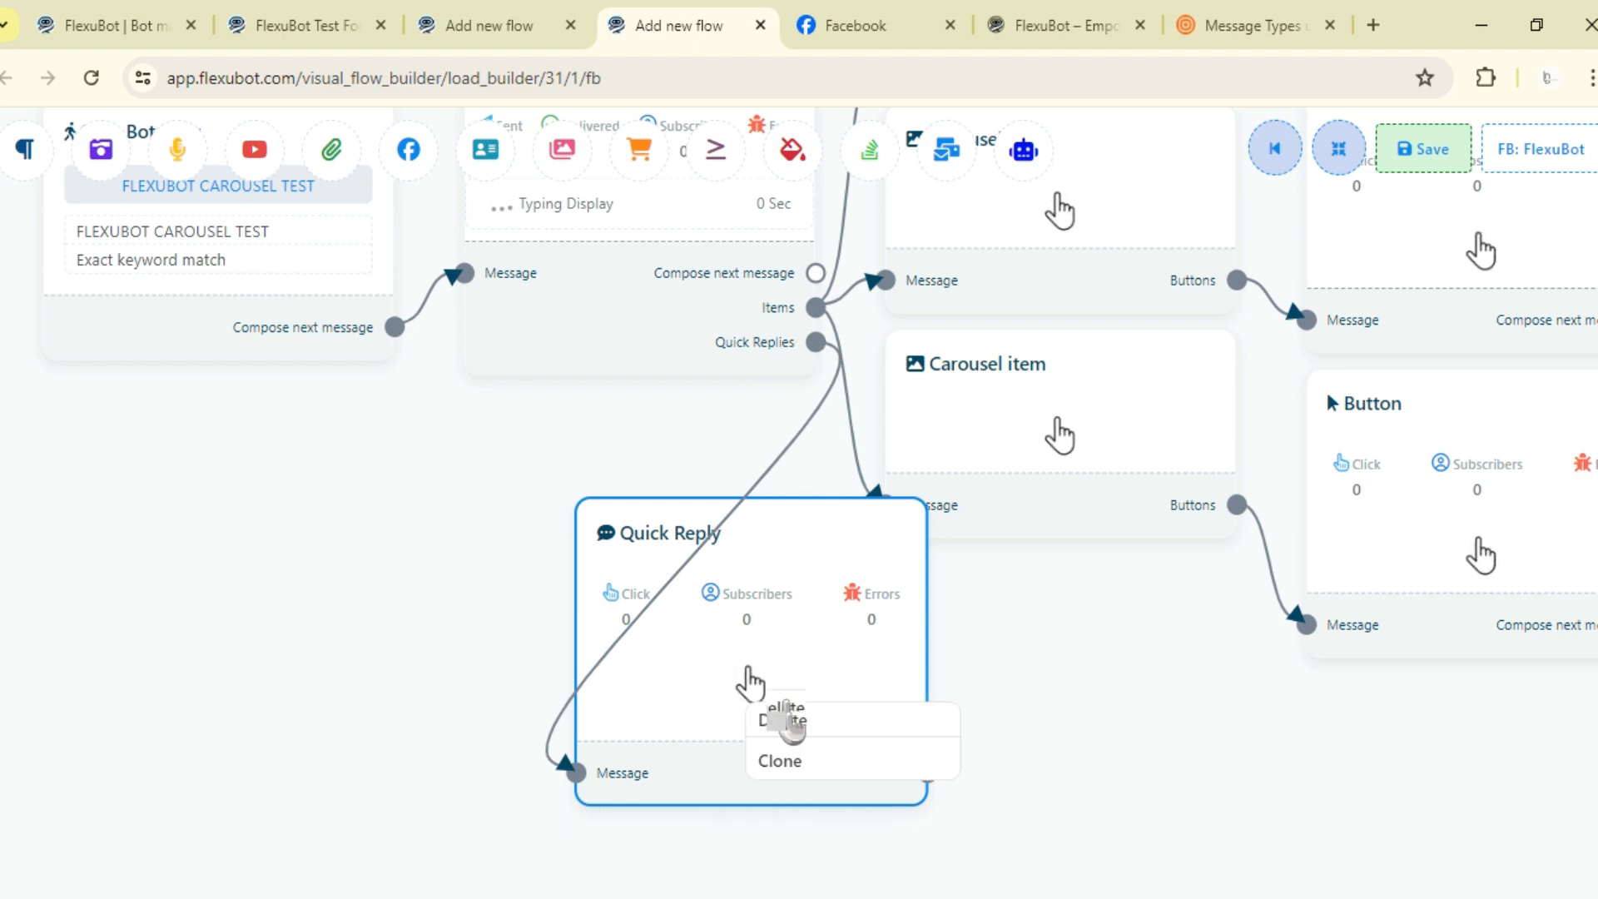
pyautogui.click(786, 721)
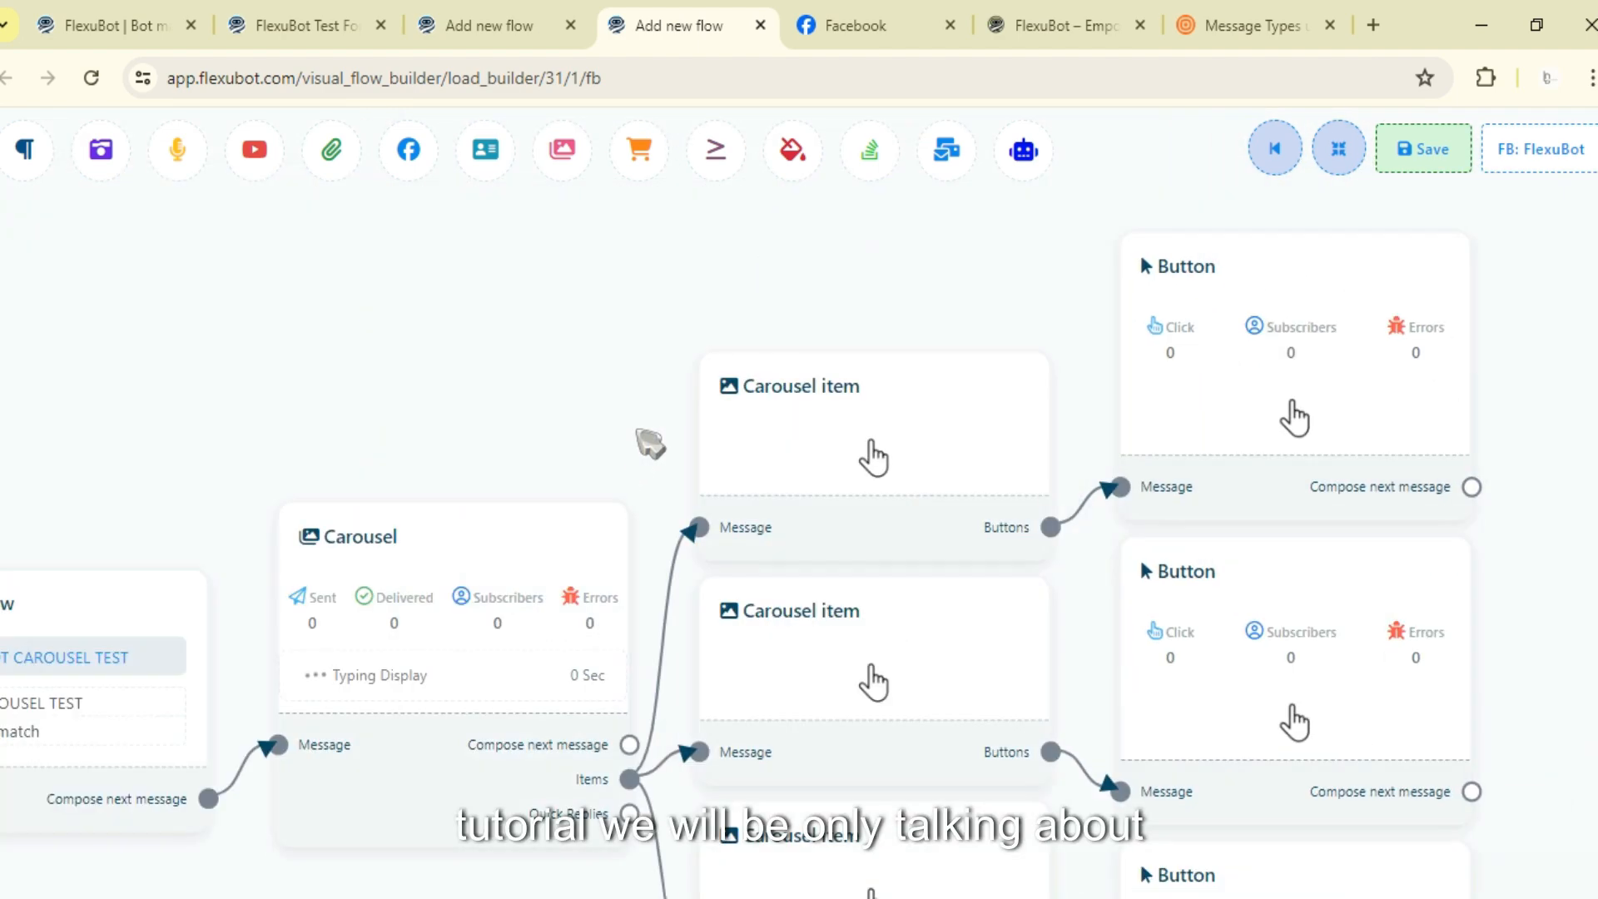
pyautogui.scroll(-3, 650, 444)
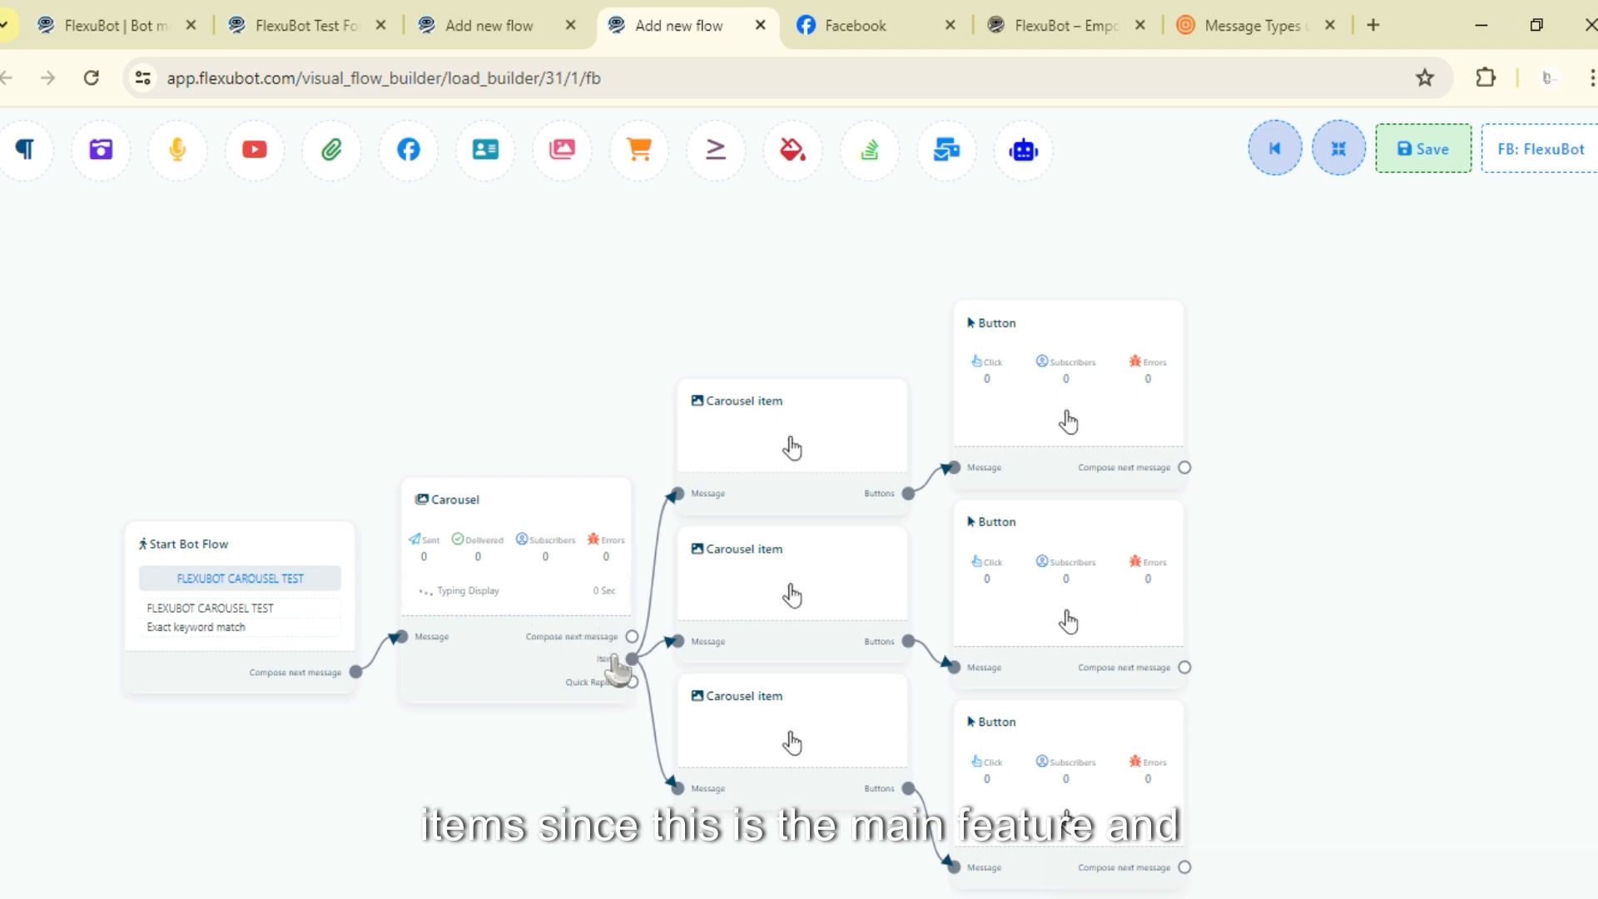
pyautogui.scroll(2, 587, 699)
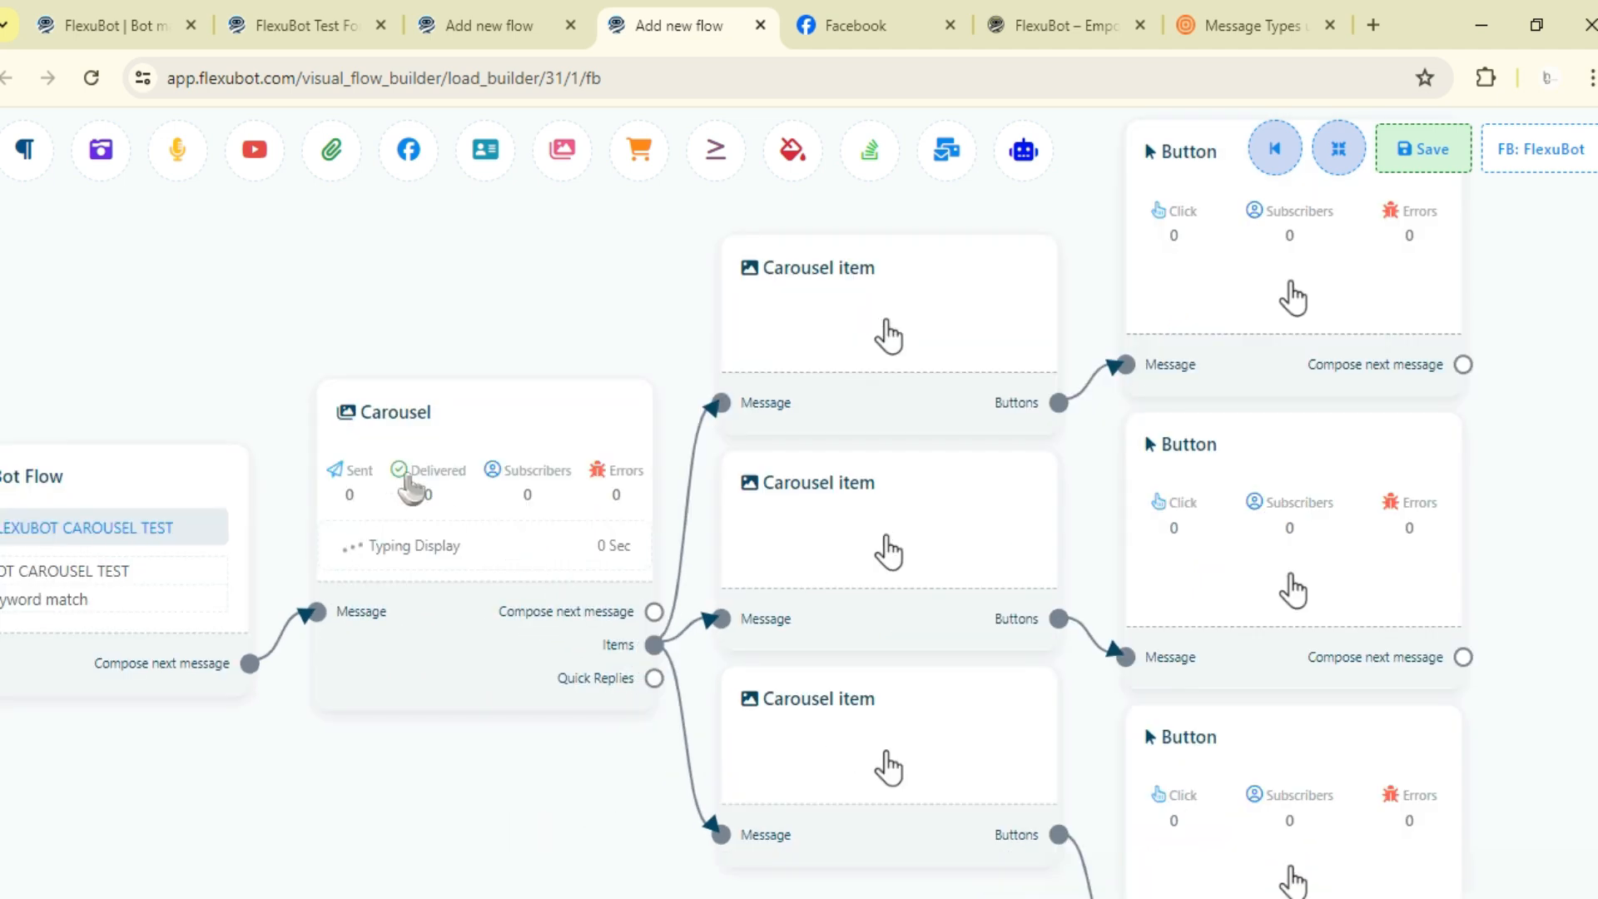
pyautogui.scroll(-2, 710, 516)
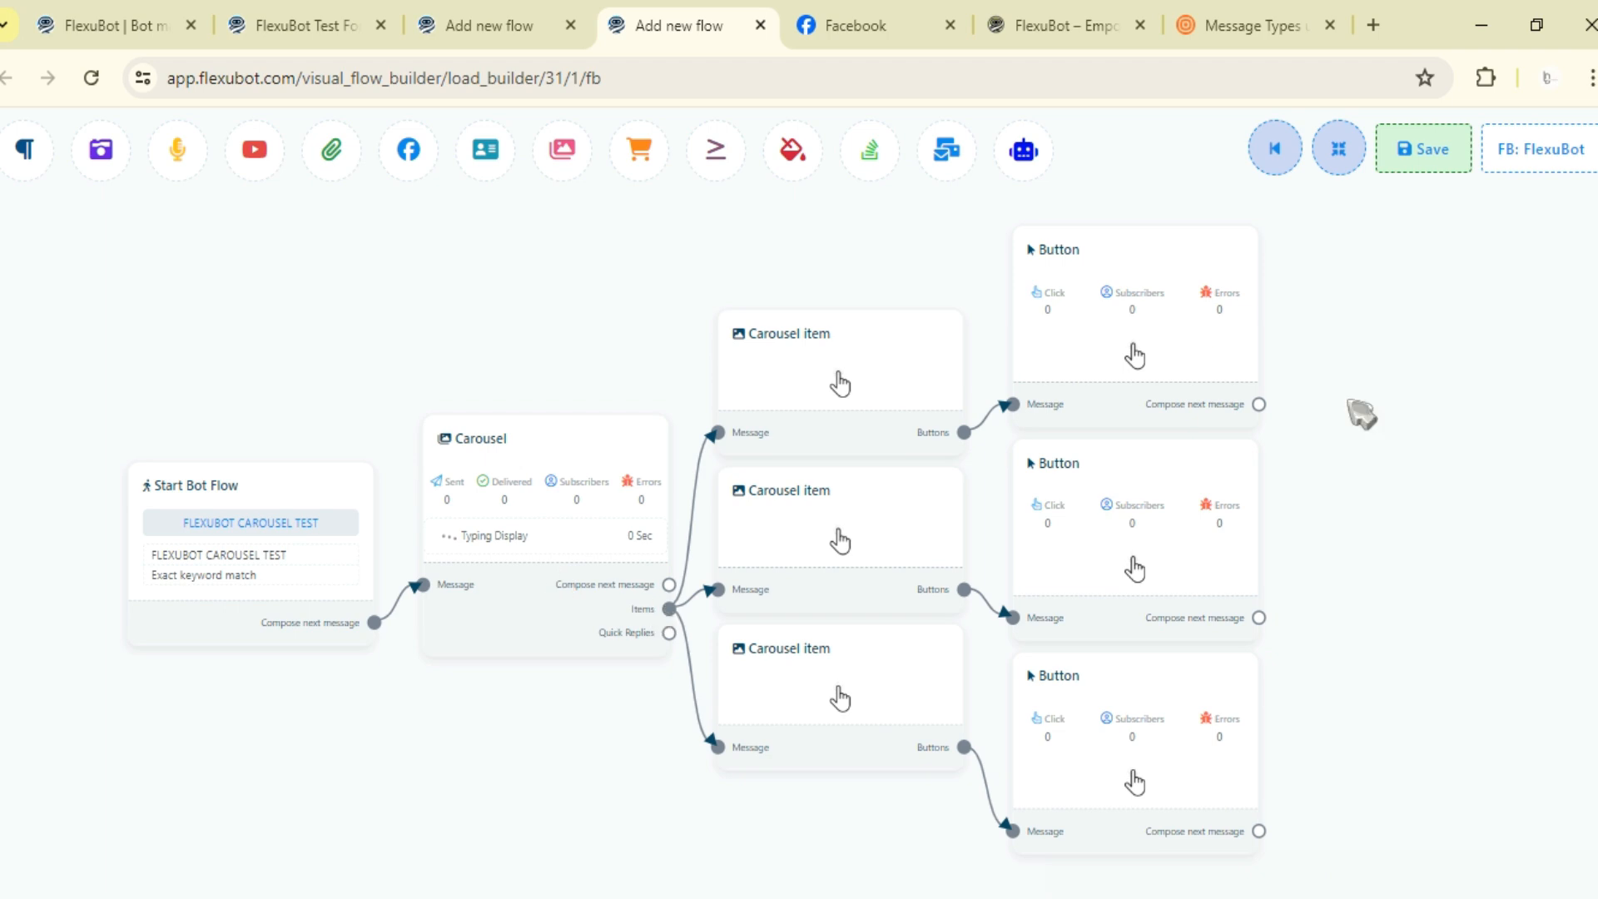
# - Add two more Carousel items connected to the Carousel's Items output
pyautogui.moveTo(1341, 477); pyautogui.dragTo(1153, 490)
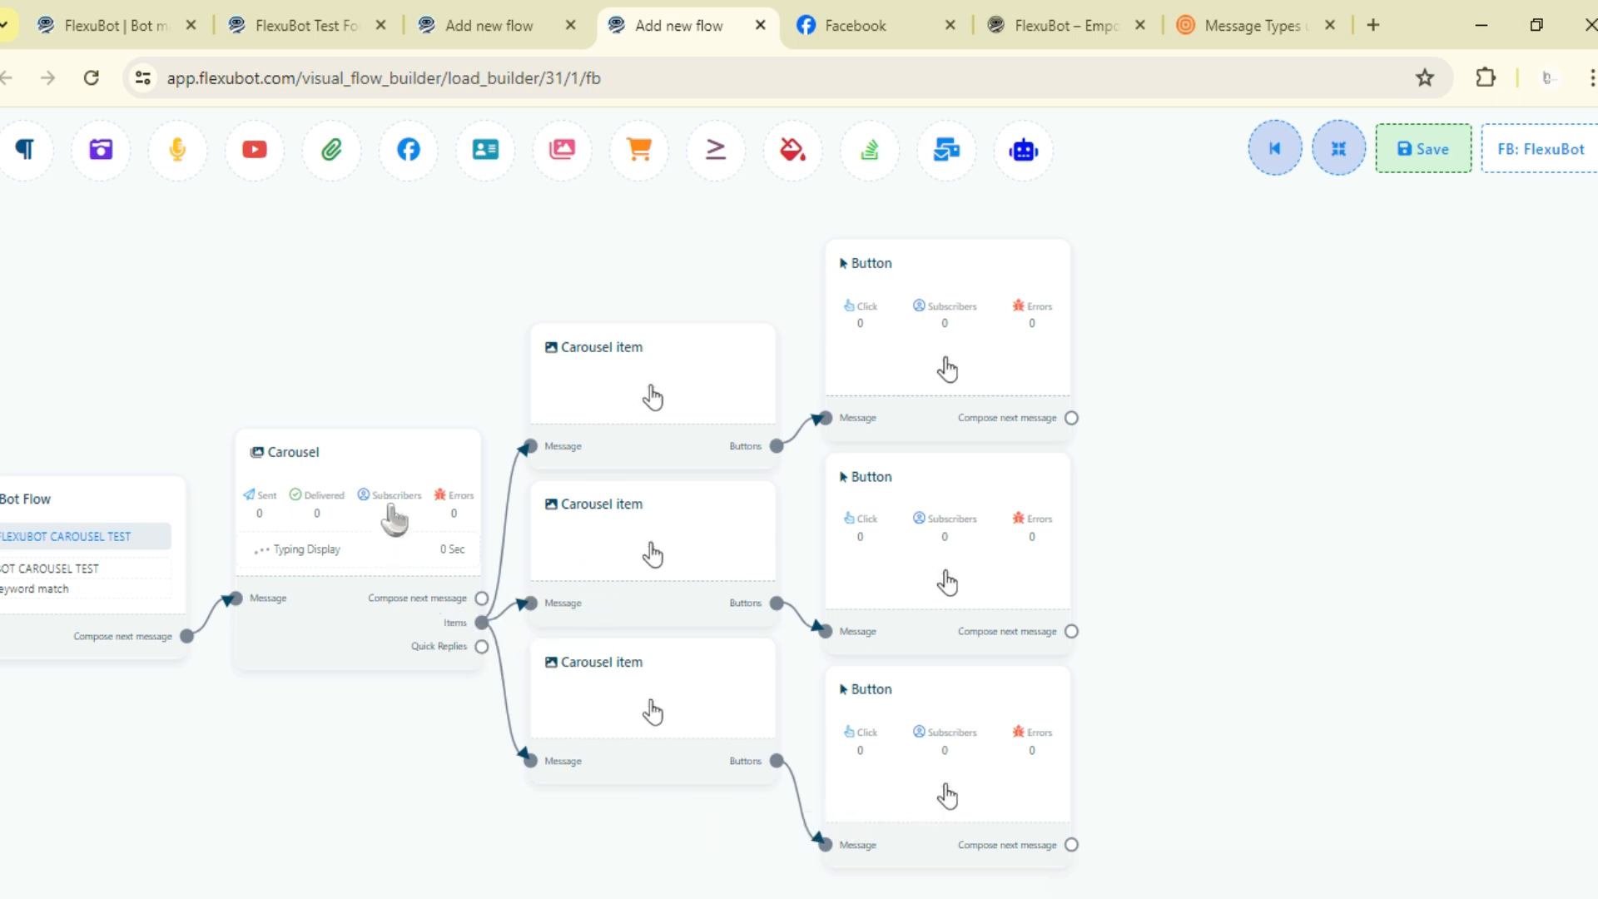
pyautogui.moveTo(392, 521); pyautogui.dragTo(371, 558)
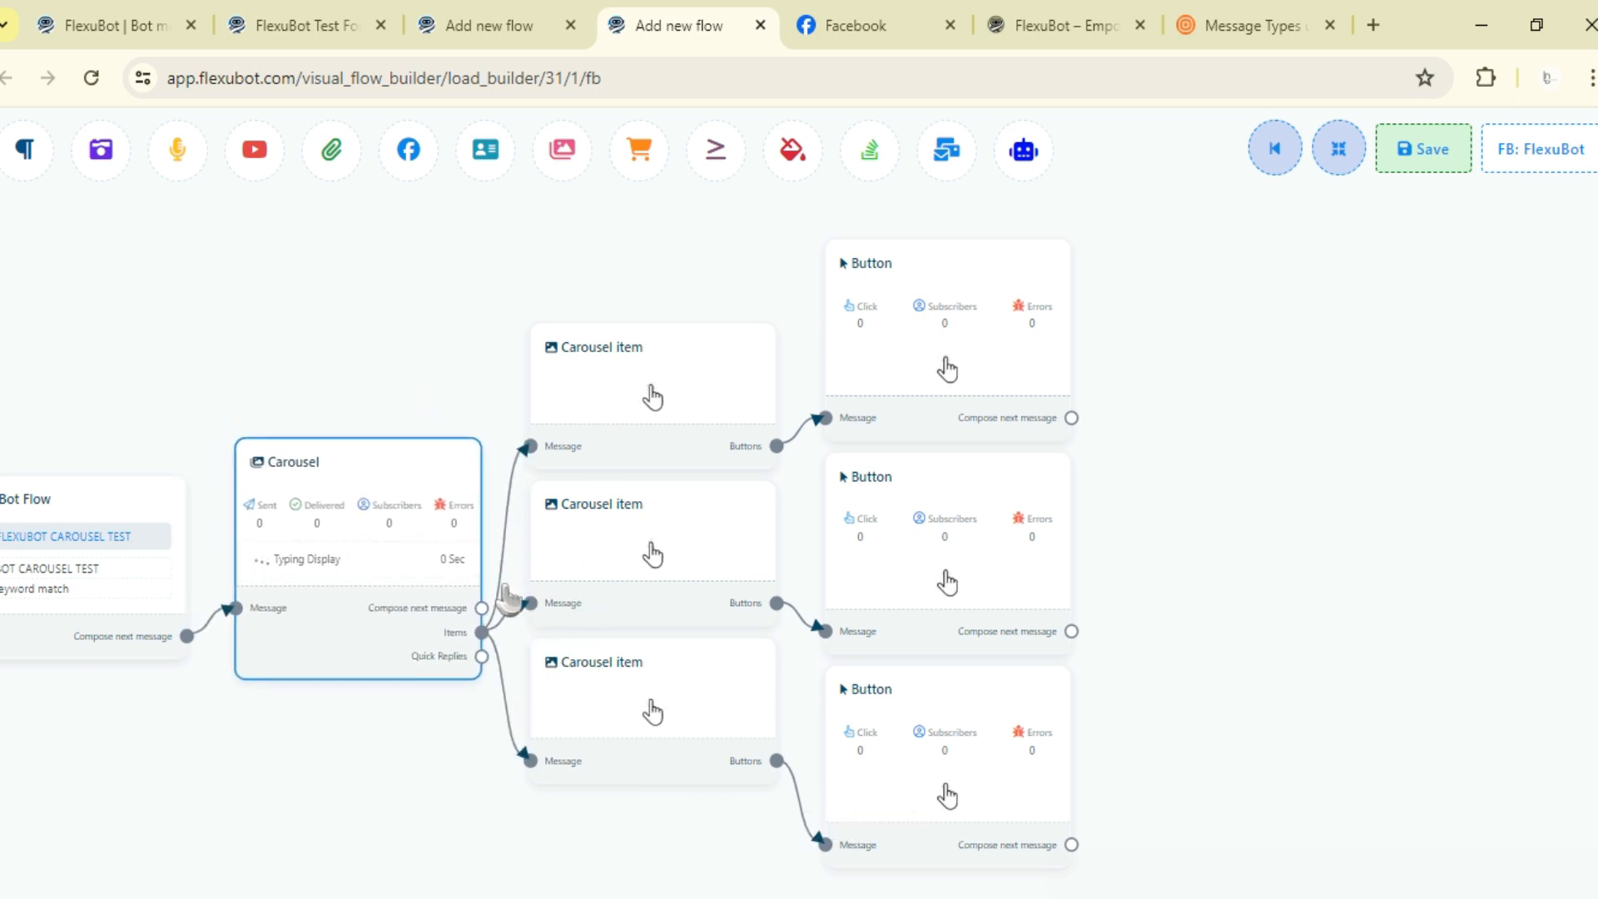
pyautogui.moveTo(1169, 533); pyautogui.dragTo(1266, 442)
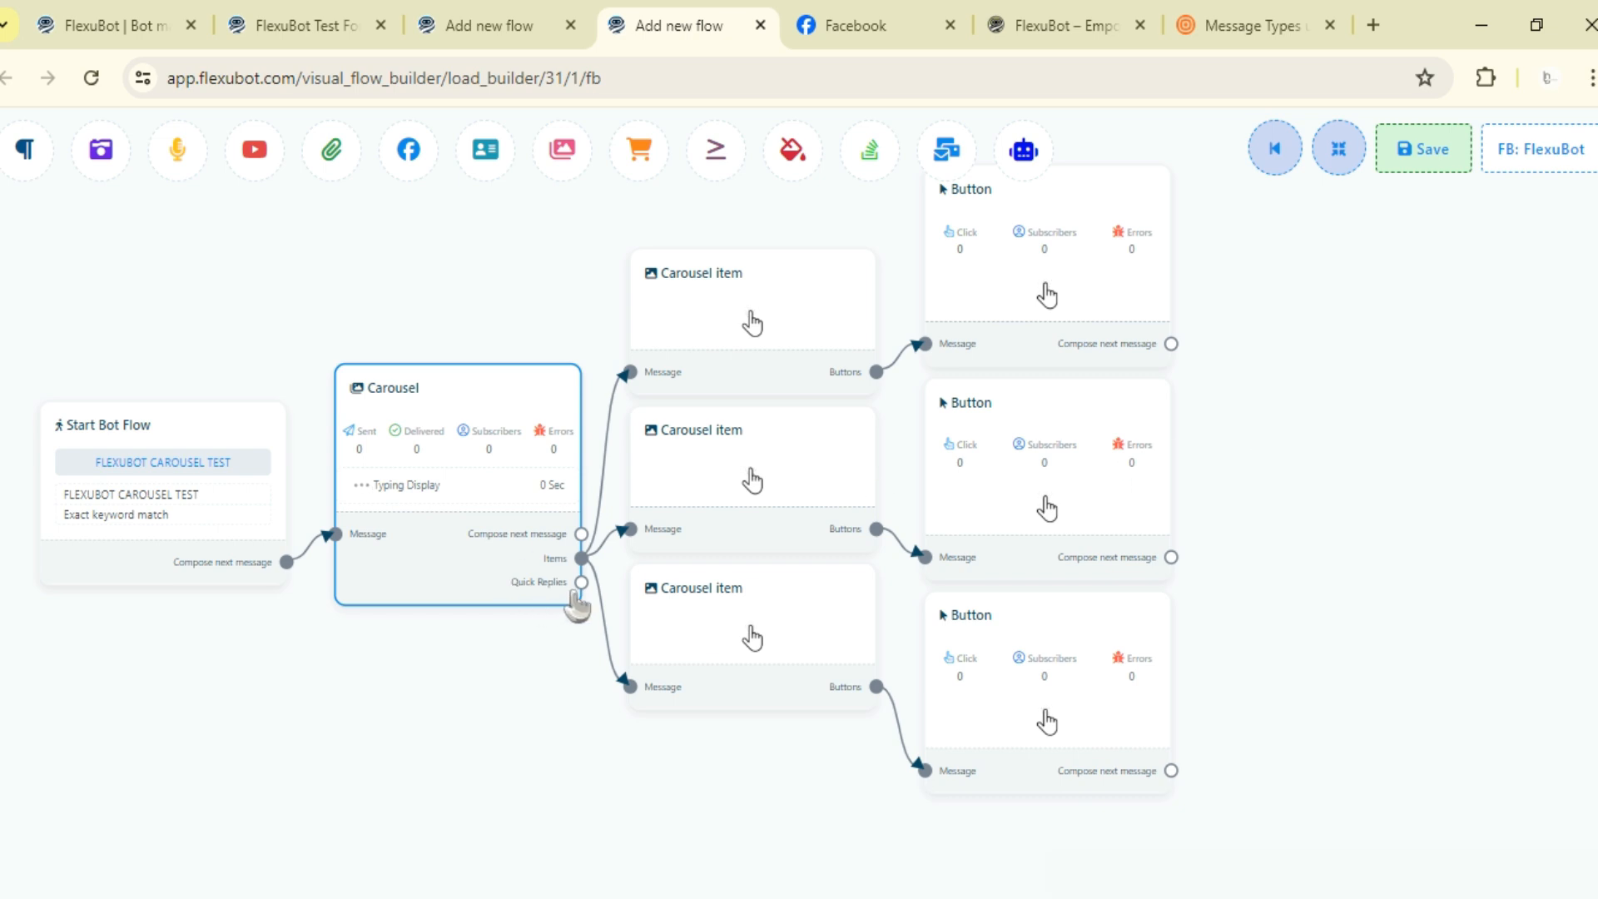
pyautogui.moveTo(573, 621); pyautogui.dragTo(596, 264)
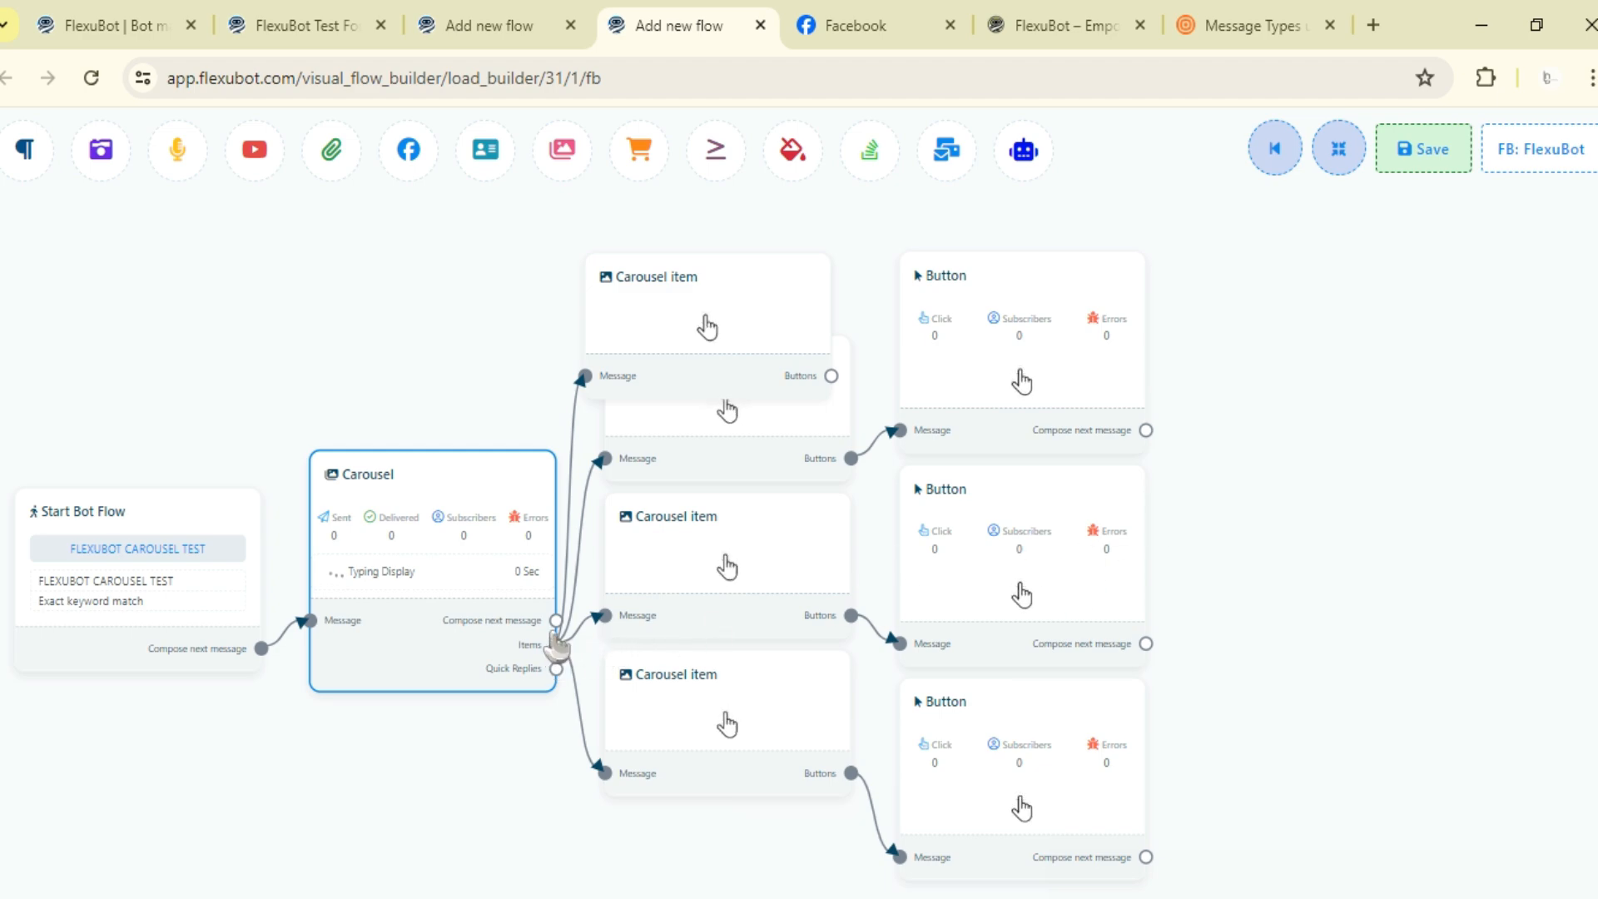
pyautogui.moveTo(555, 657); pyautogui.dragTo(498, 407)
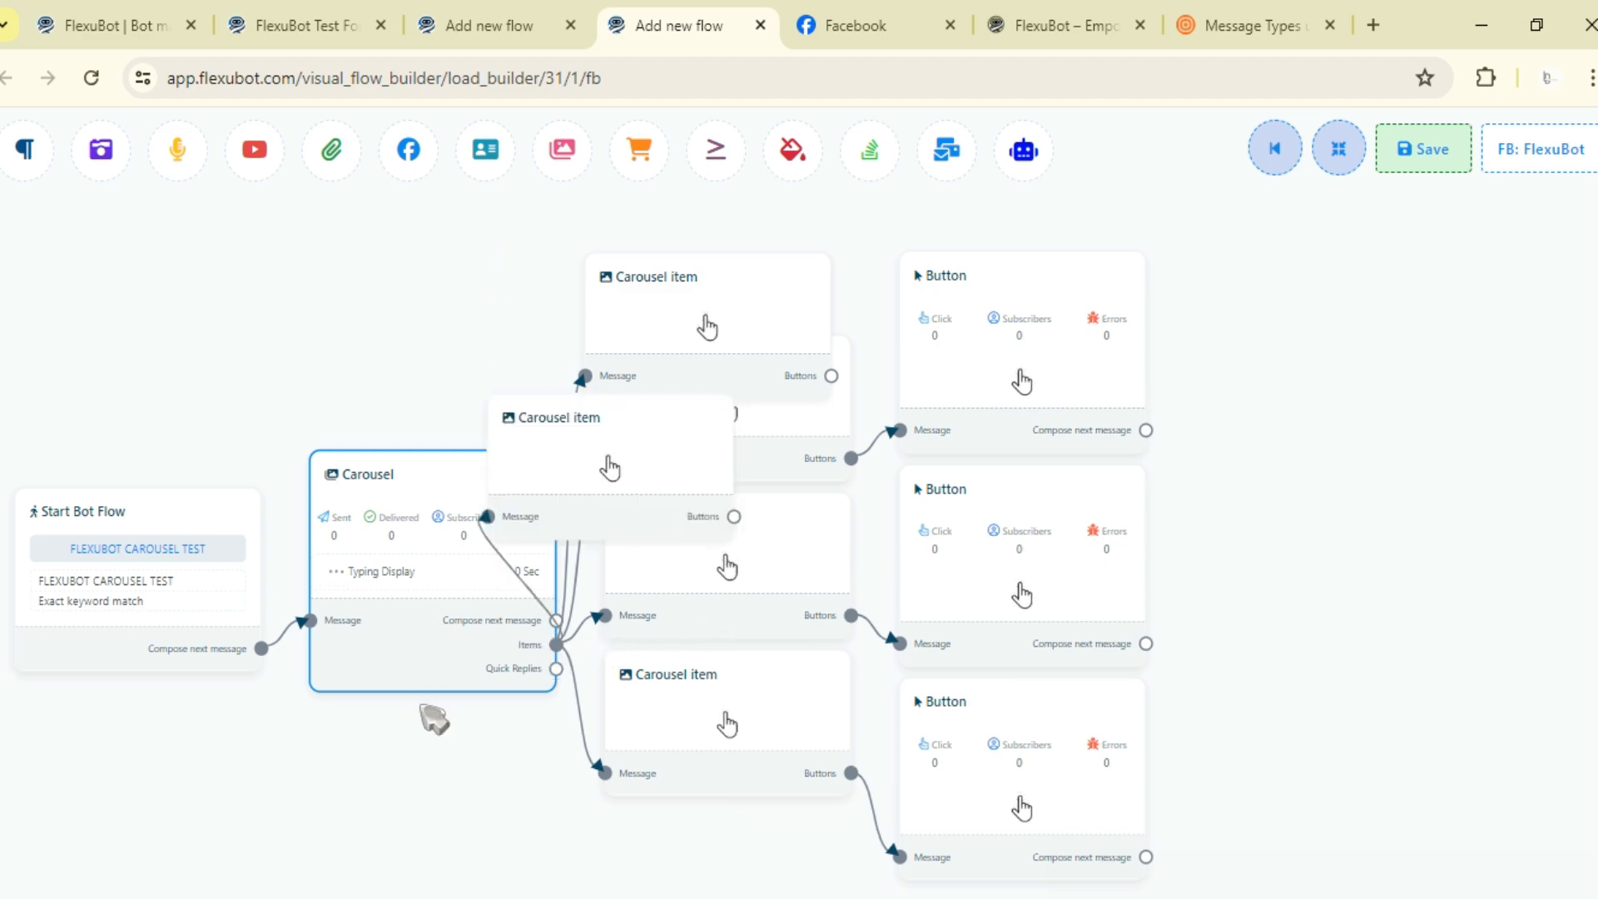
# - Connect three more Carousel items to the Items output and rearrange the flow
pyautogui.scroll(3, 442, 711)
pyautogui.scroll(5, 739, 599)
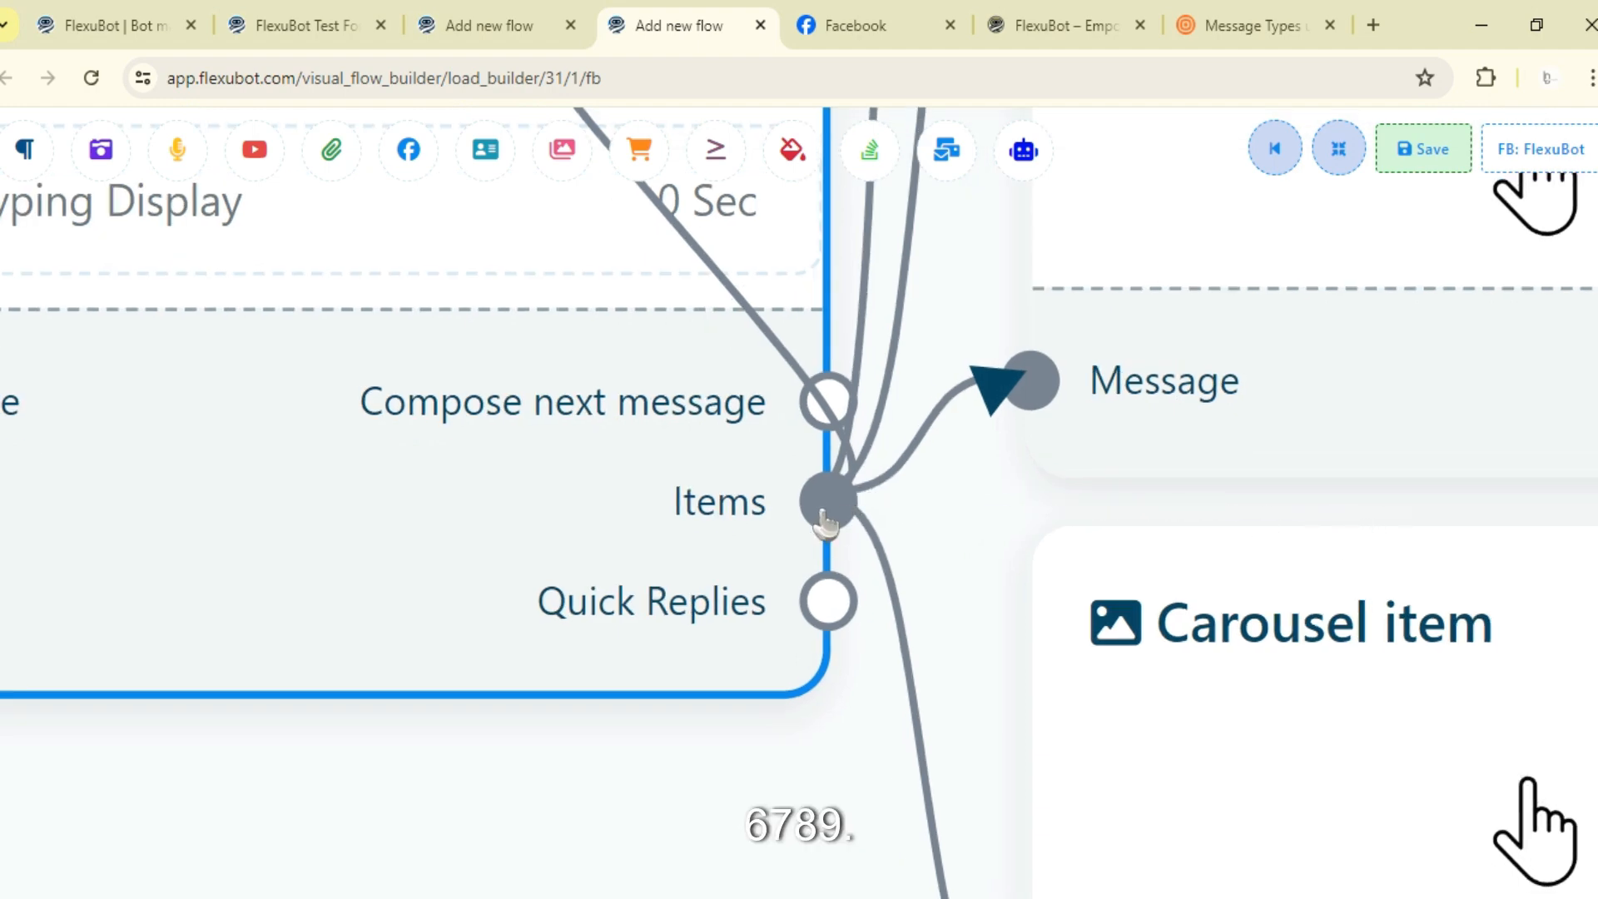
pyautogui.moveTo(828, 507); pyautogui.dragTo(1589, 401)
pyautogui.moveTo(822, 509); pyautogui.dragTo(1582, 436)
pyautogui.moveTo(824, 514); pyautogui.dragTo(1584, 335)
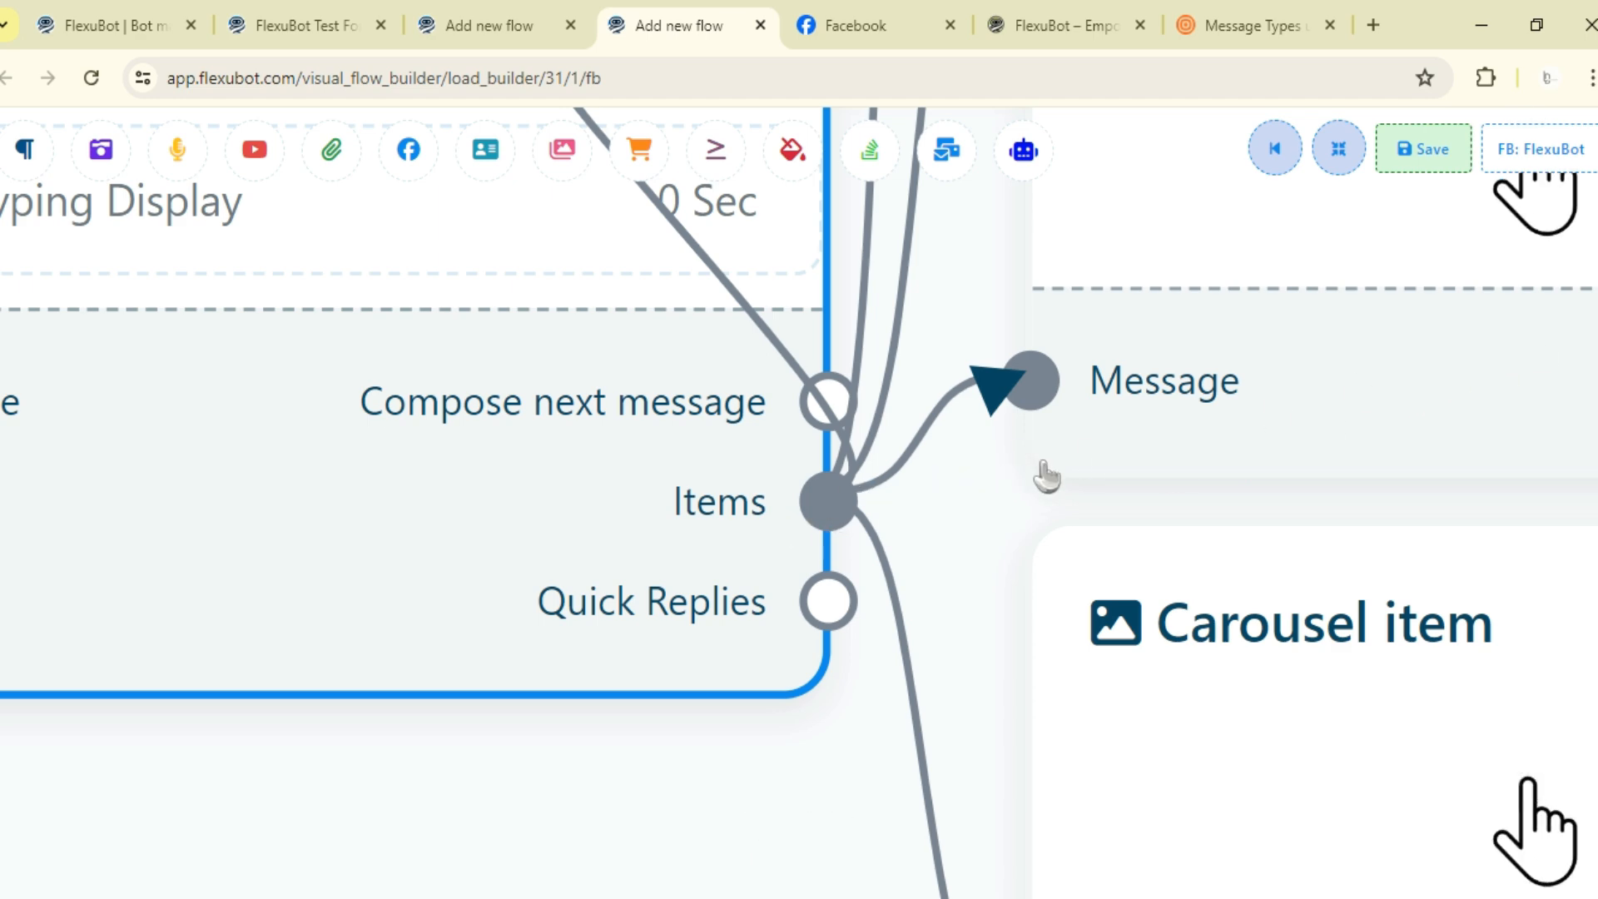
pyautogui.scroll(-3, 1049, 476)
pyautogui.scroll(-3, 1082, 497)
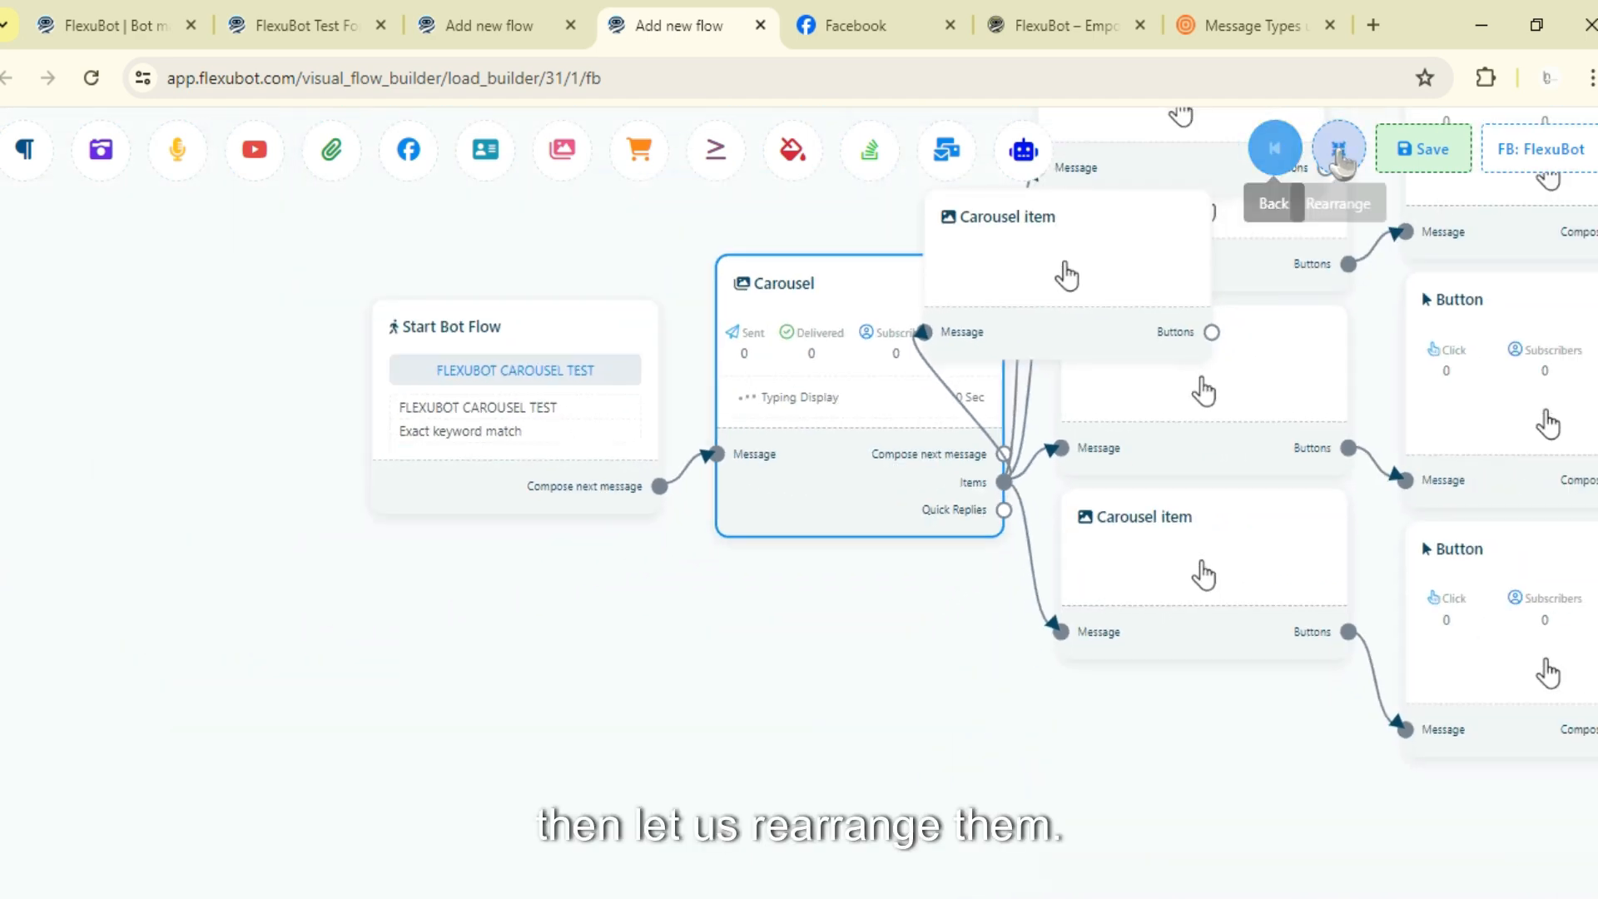
pyautogui.click(1338, 151)
# - Keep adding Carousel items to the Items output up to the 10-item limit, dismiss the warning, and rearrange
pyautogui.scroll(-5, 1291, 466)
pyautogui.scroll(3, 1316, 474)
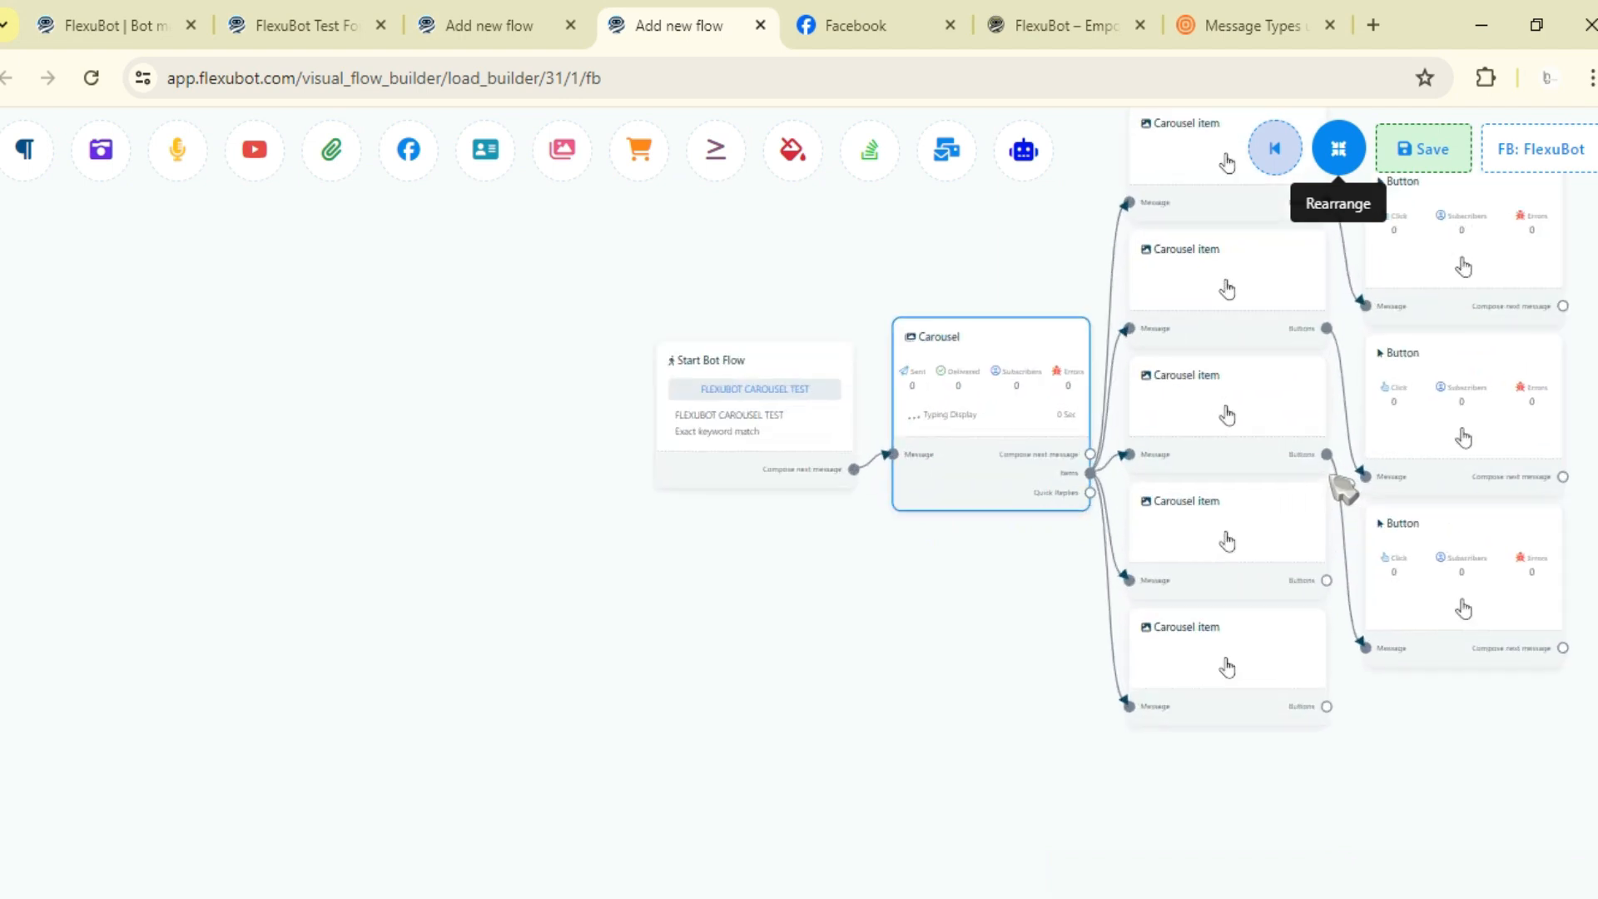
pyautogui.moveTo(1091, 473); pyautogui.dragTo(995, 666)
pyautogui.moveTo(1090, 473); pyautogui.dragTo(880, 678)
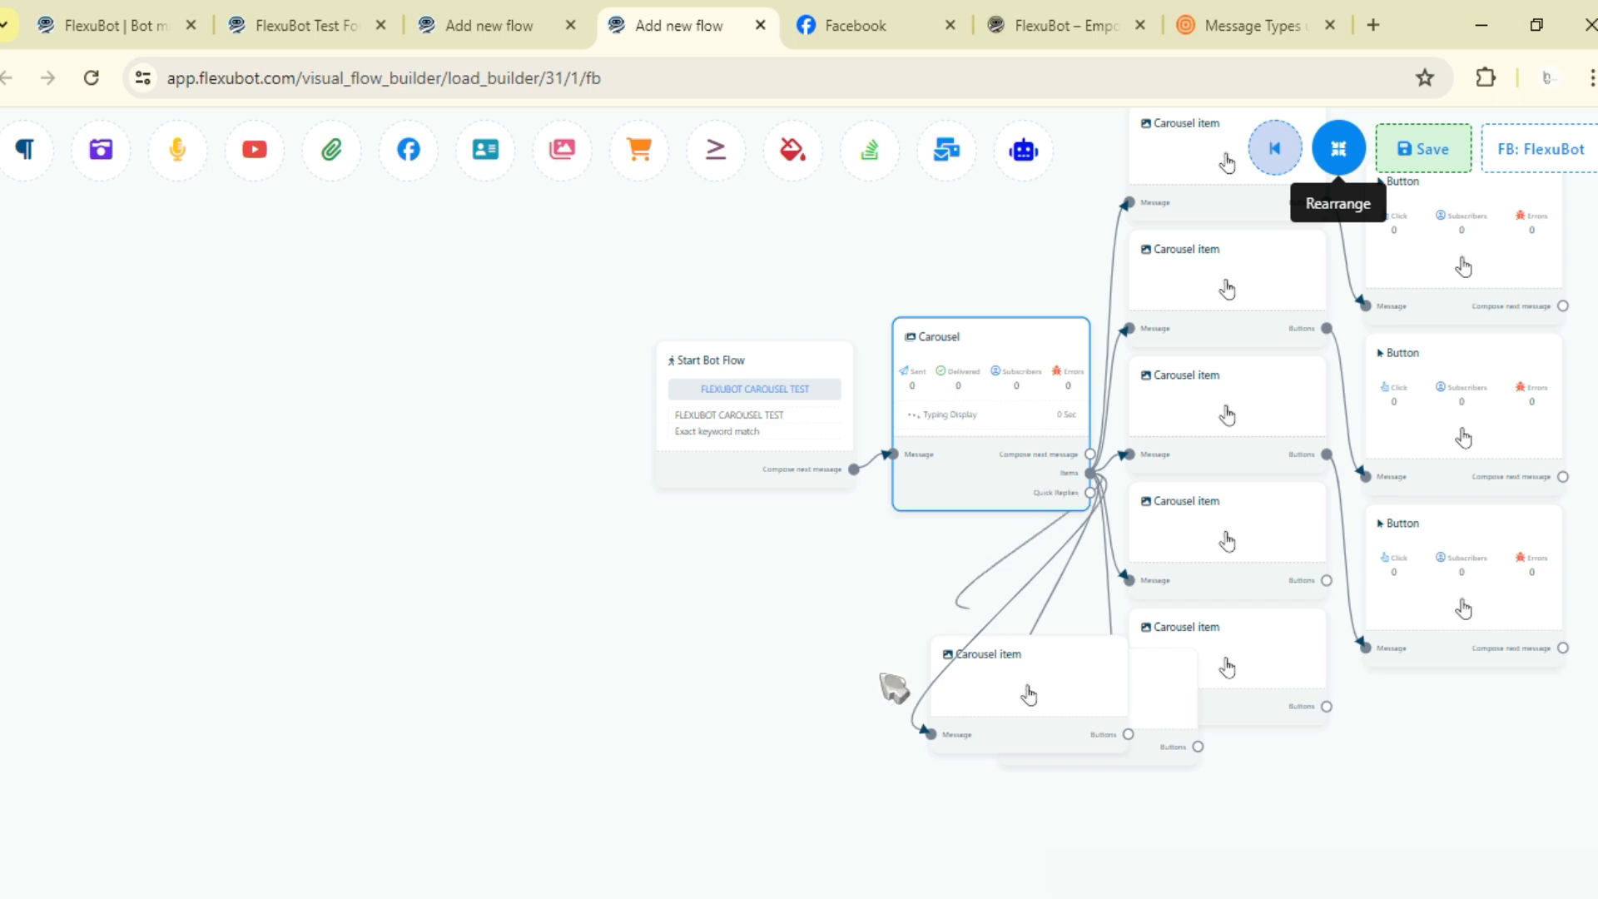
pyautogui.moveTo(1091, 472); pyautogui.dragTo(695, 710)
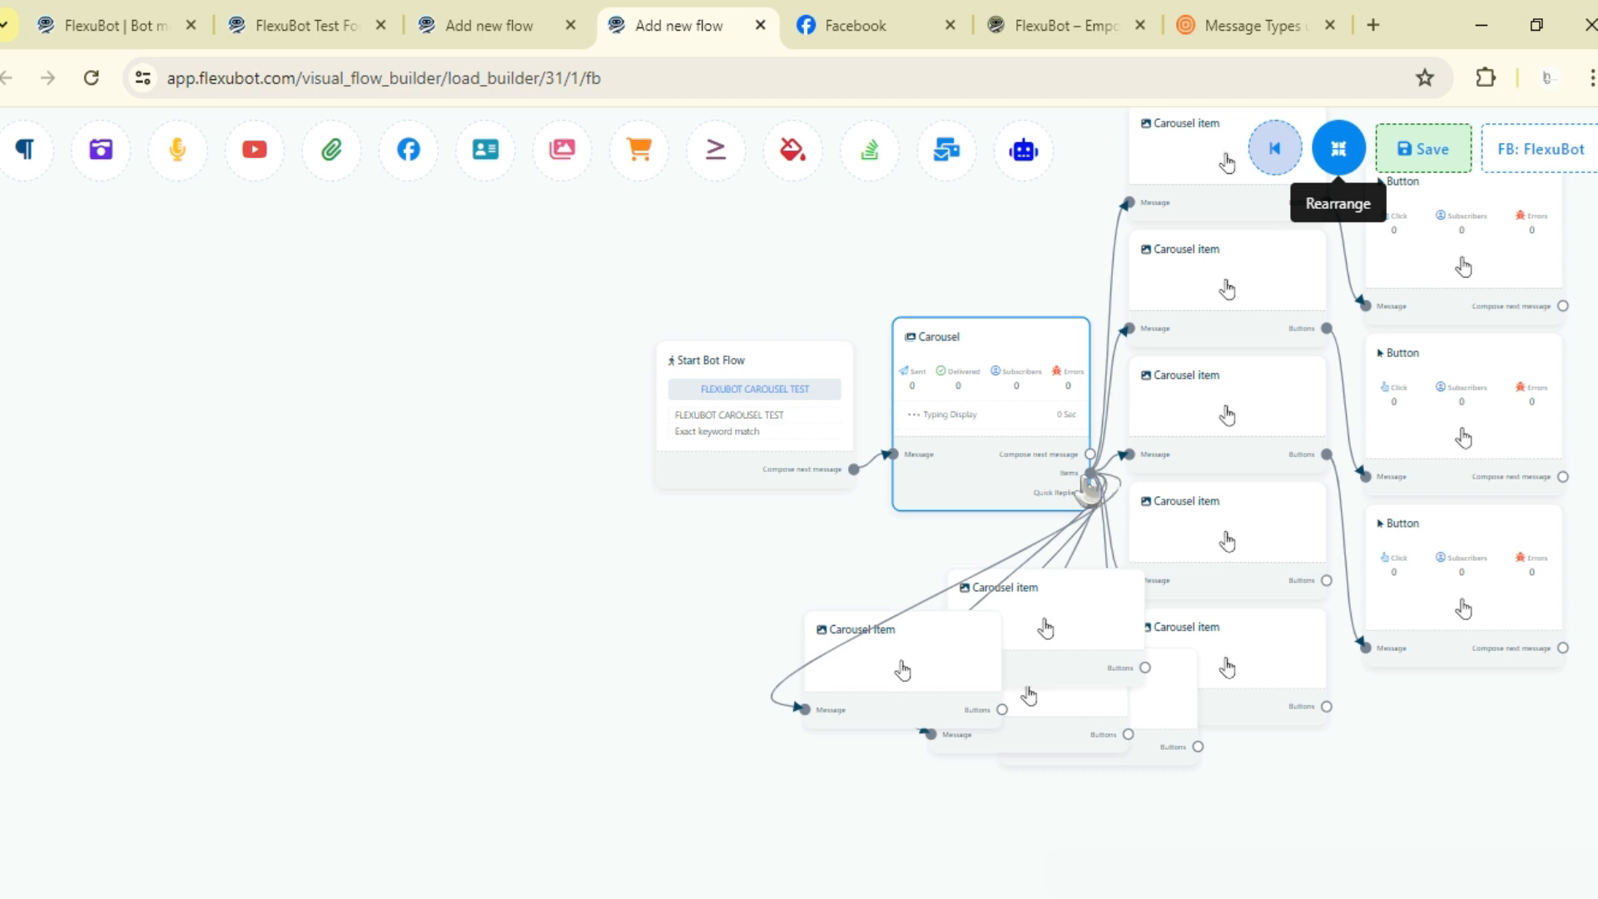
pyautogui.moveTo(1088, 485); pyautogui.dragTo(1058, 514)
pyautogui.rightClick(1058, 514)
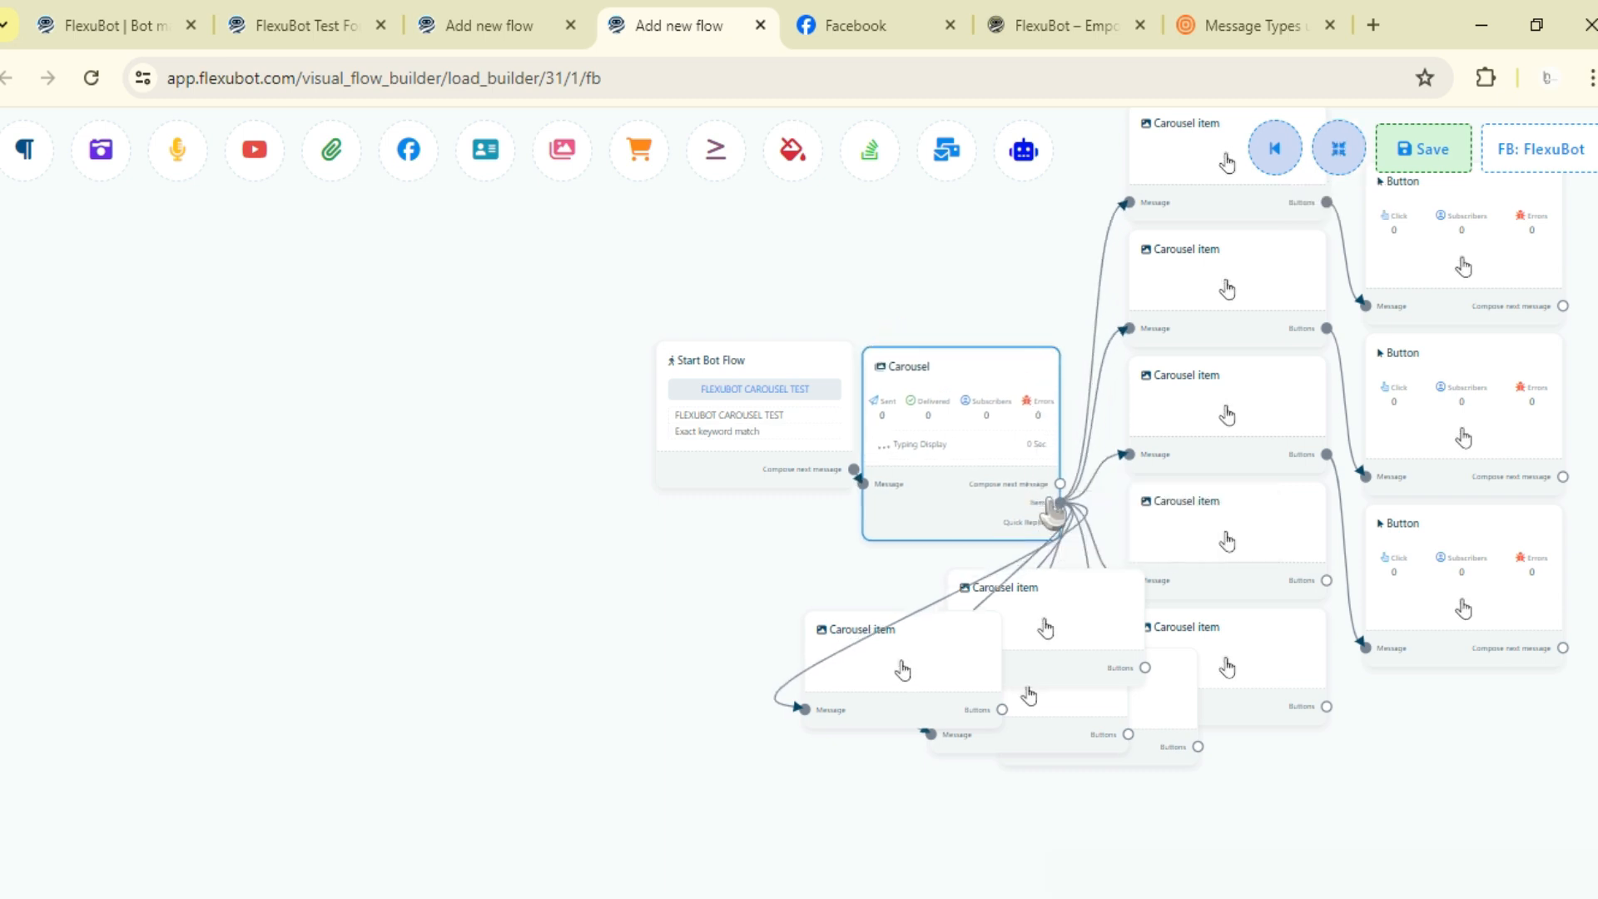
pyautogui.moveTo(924, 620); pyautogui.dragTo(716, 772)
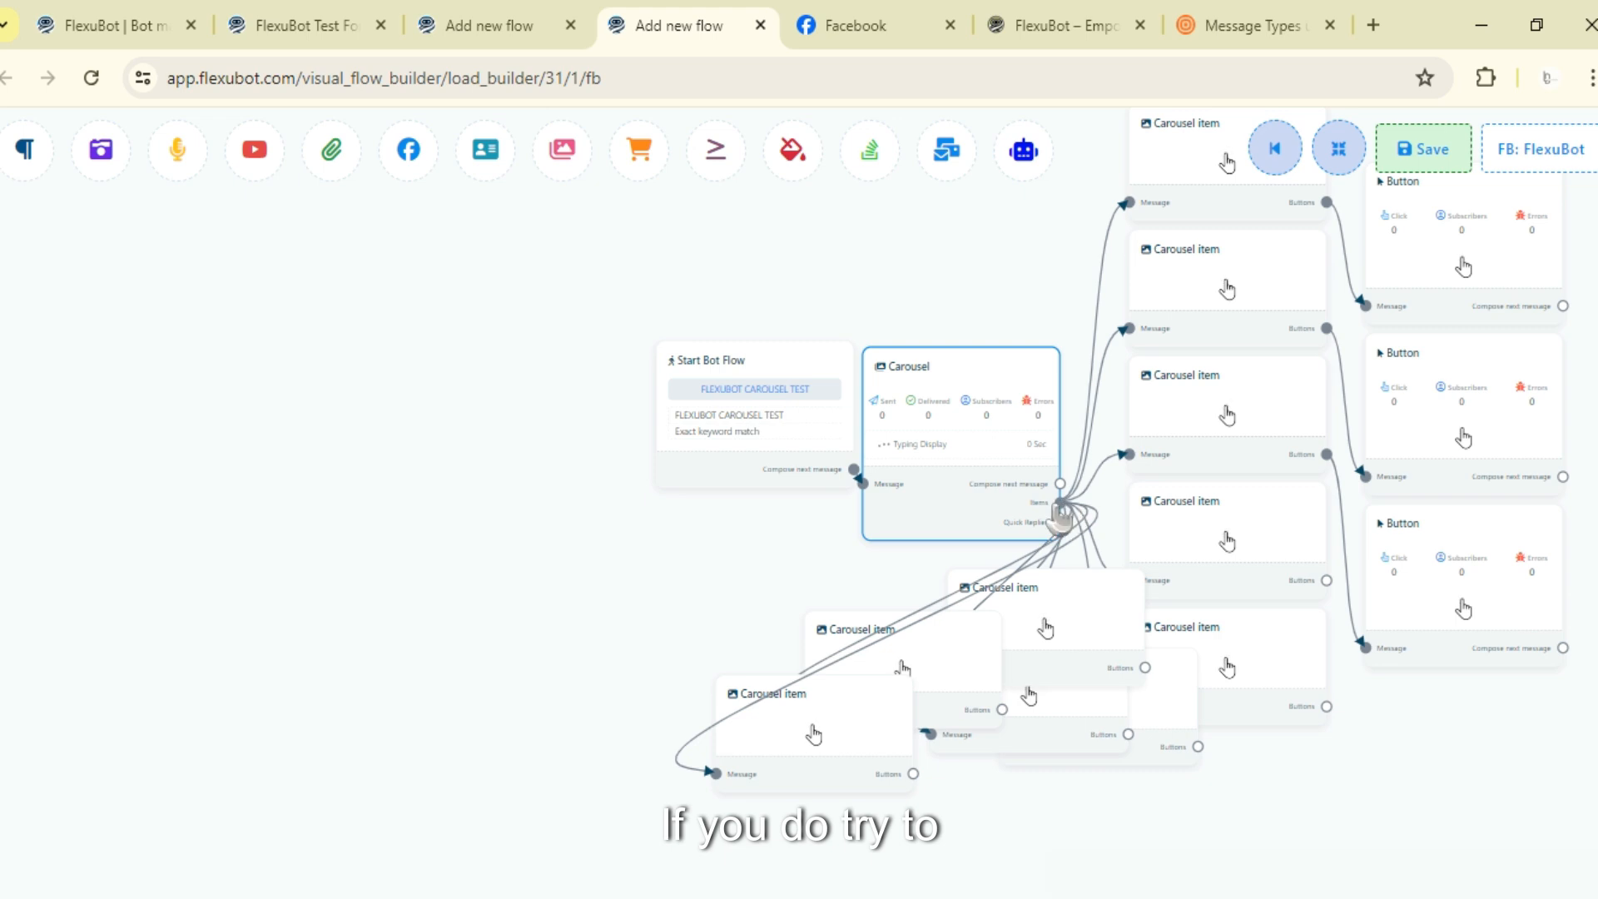
pyautogui.moveTo(1085, 540); pyautogui.dragTo(924, 862)
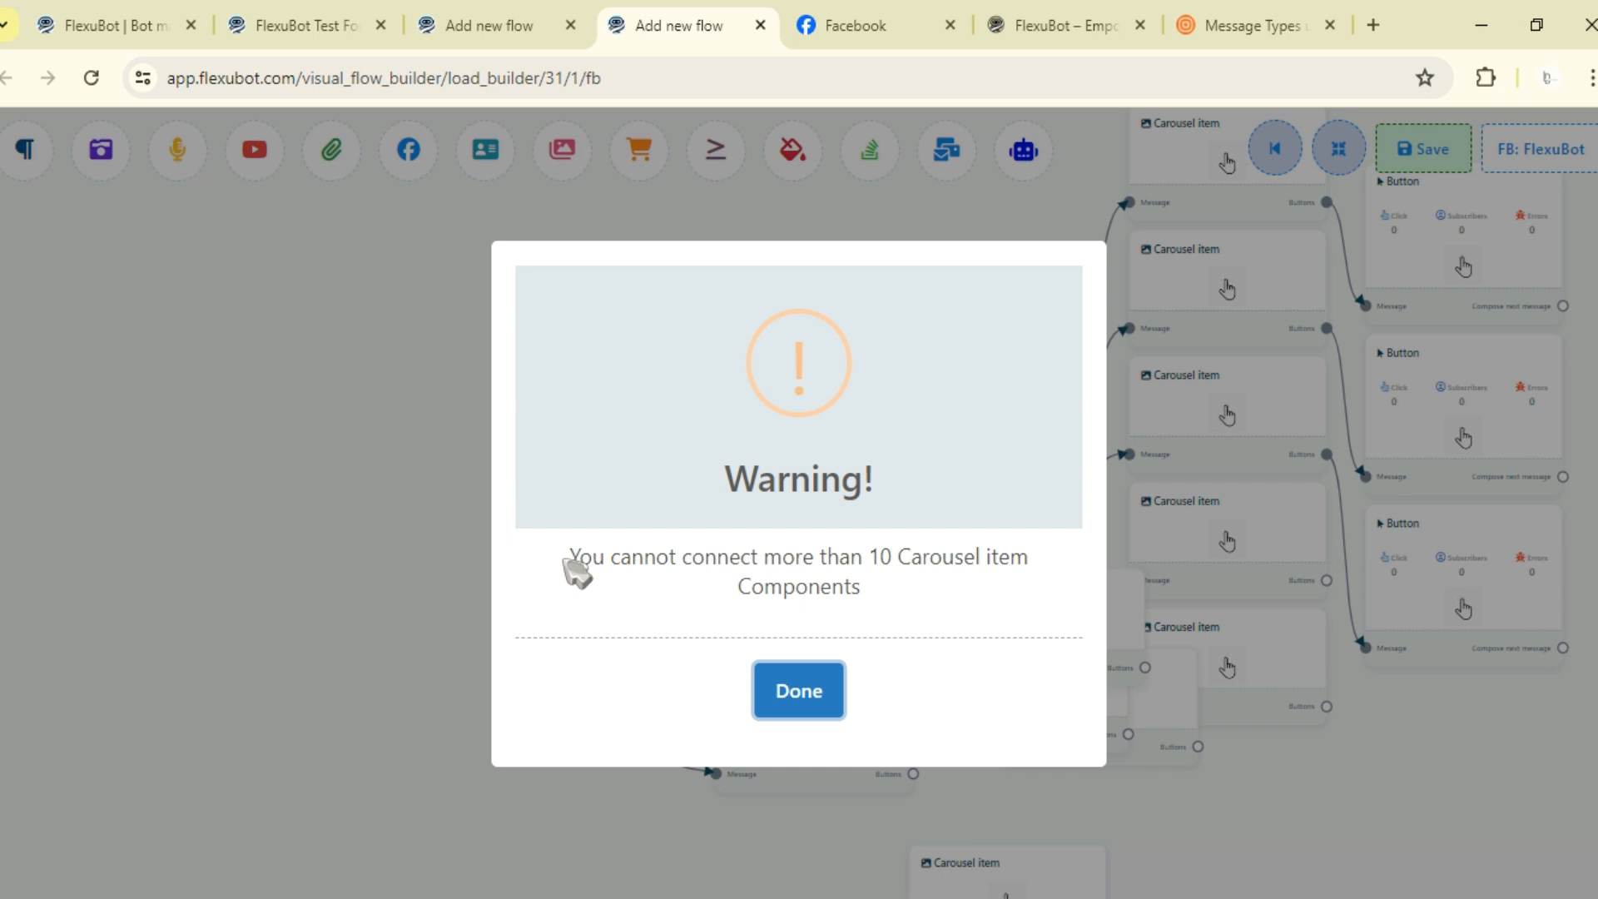
pyautogui.click(799, 691)
pyautogui.click(1340, 154)
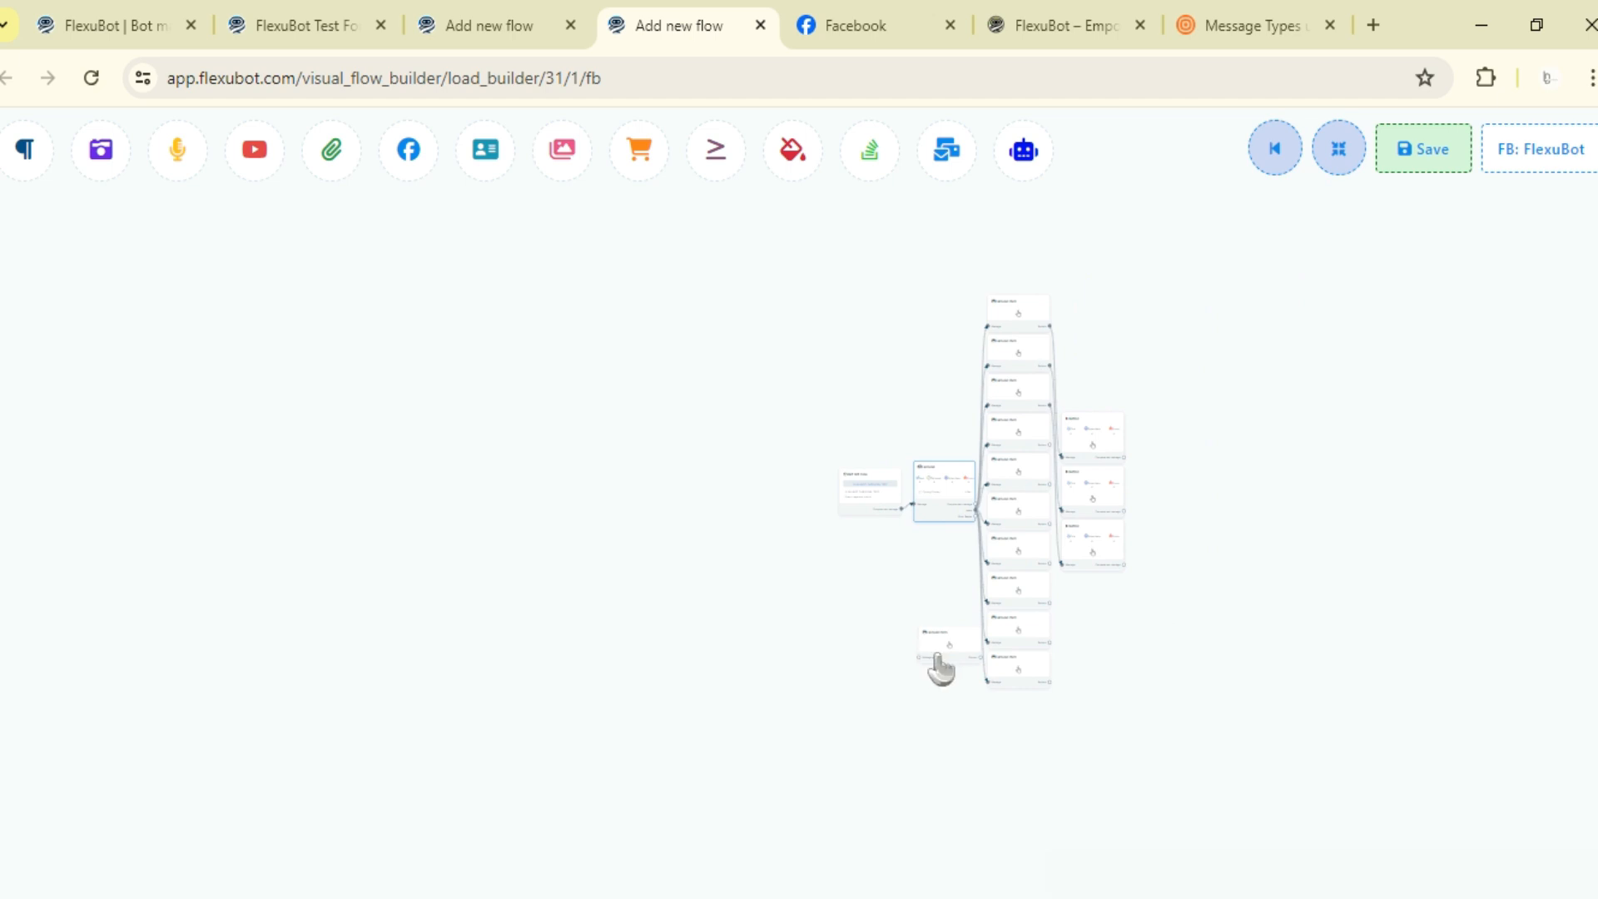
# - Connect a new Button to a lower carousel item's Buttons output
pyautogui.scroll(5, 1107, 685)
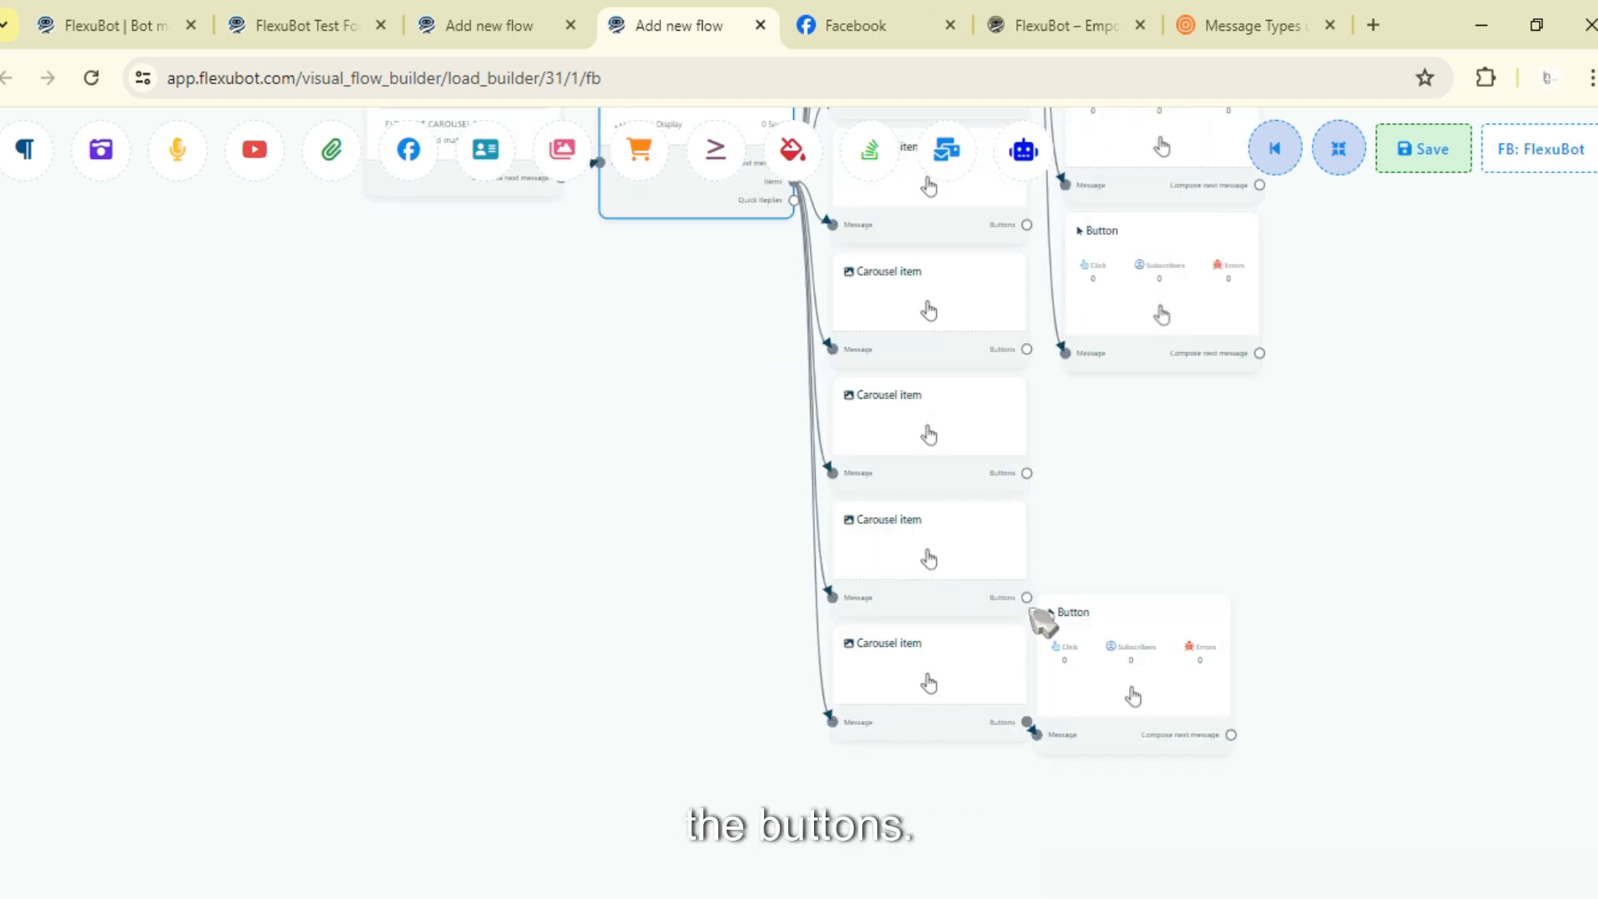
pyautogui.moveTo(1027, 597); pyautogui.dragTo(1031, 485)
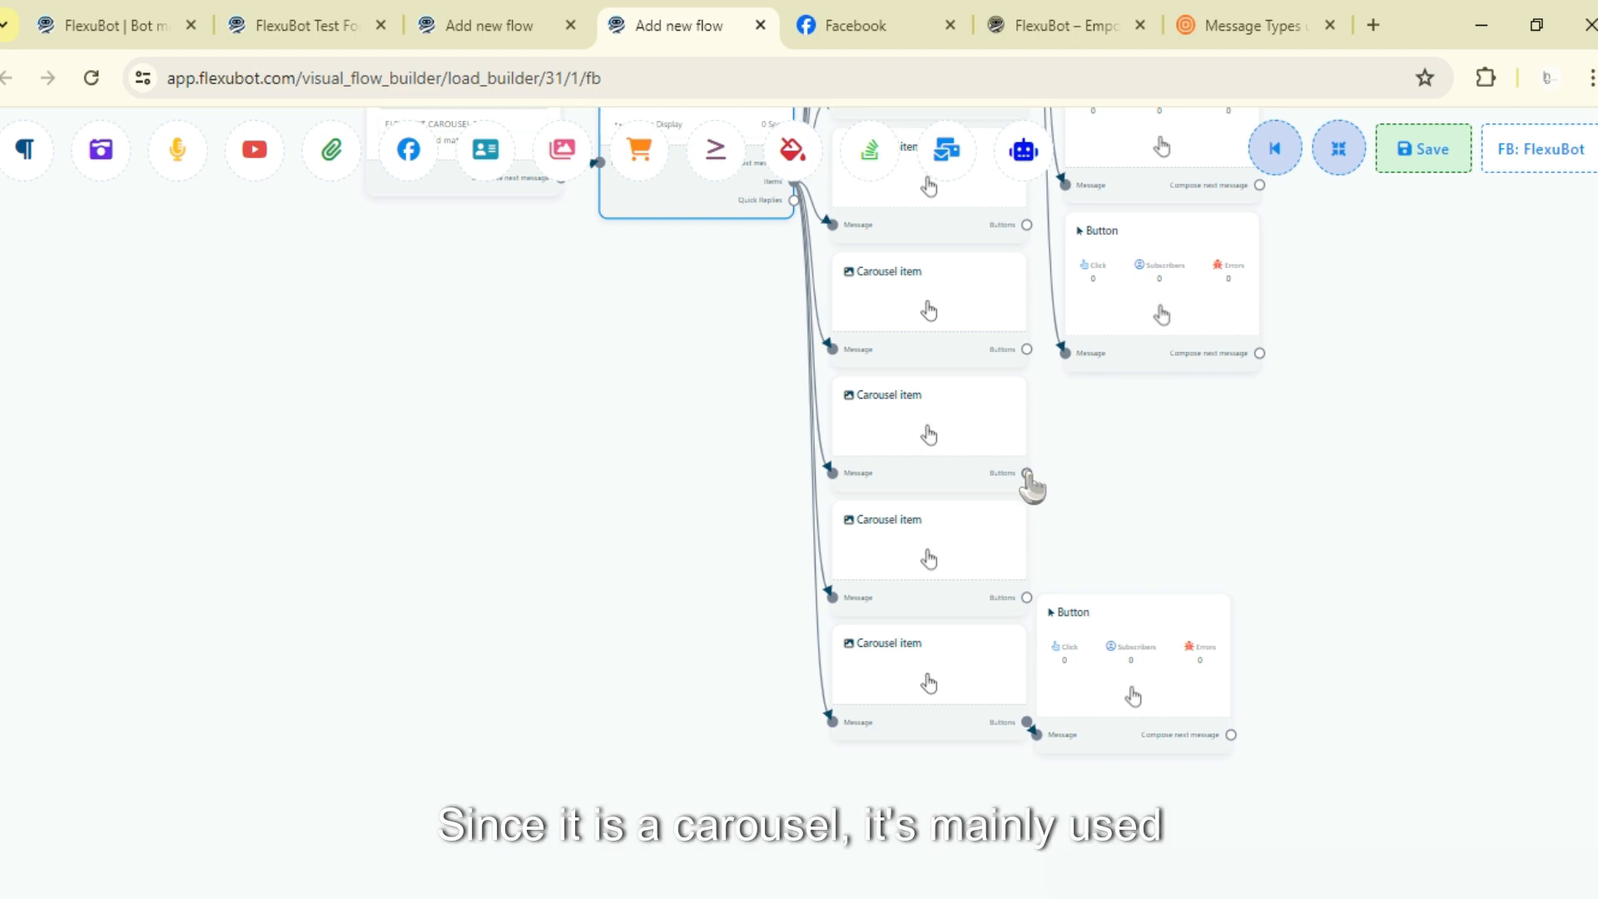
pyautogui.moveTo(1030, 600); pyautogui.dragTo(1091, 557)
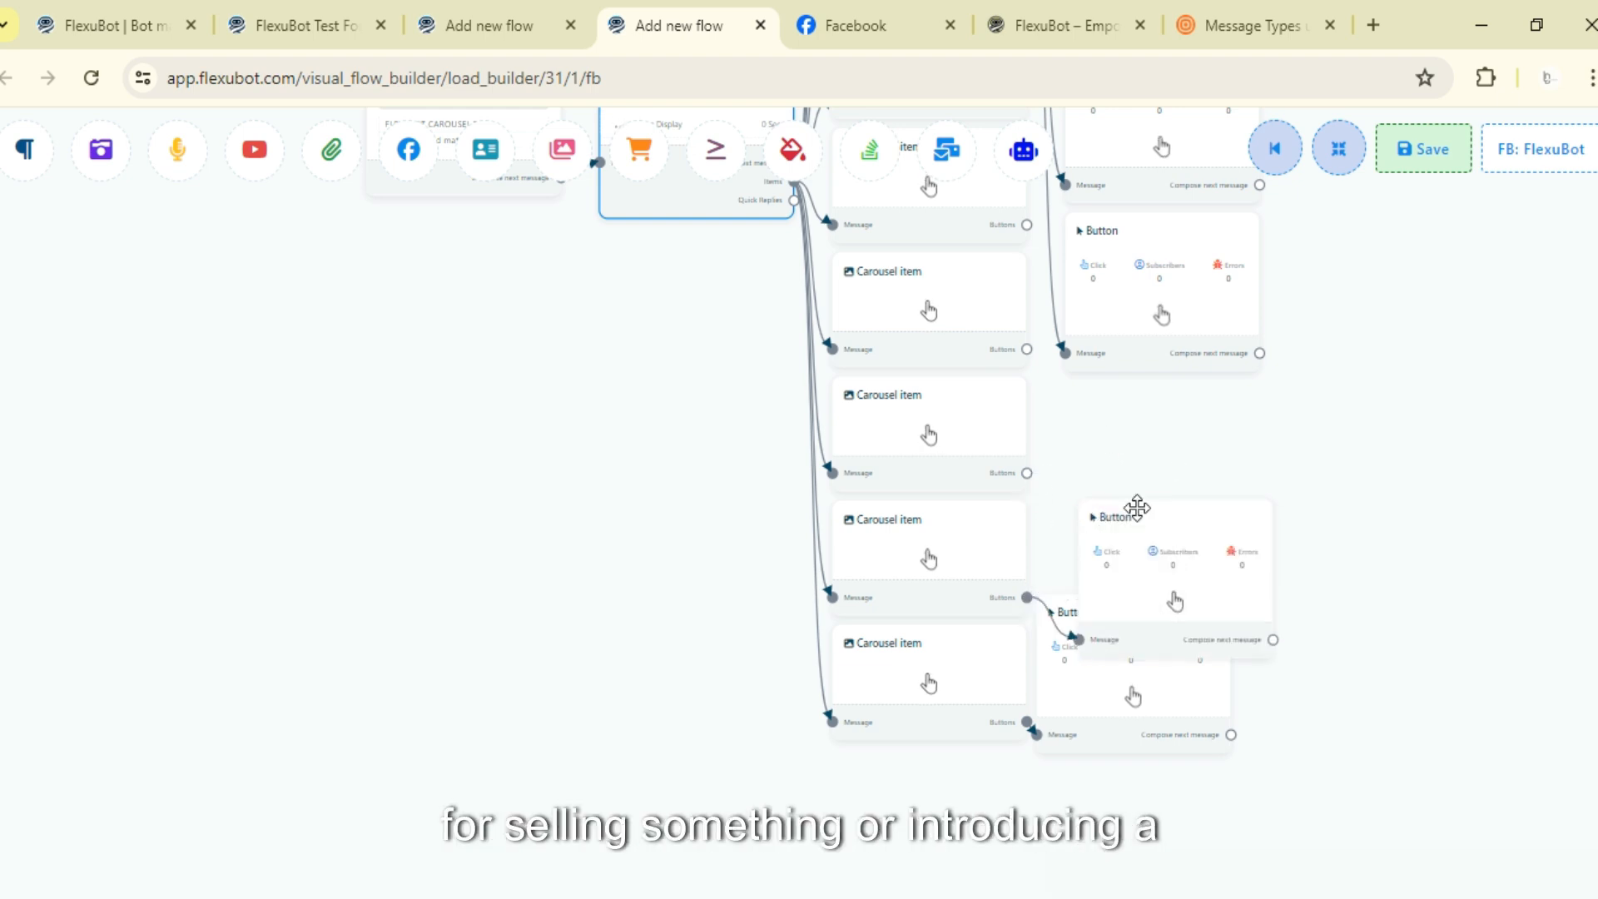
pyautogui.scroll(3, 1224, 730)
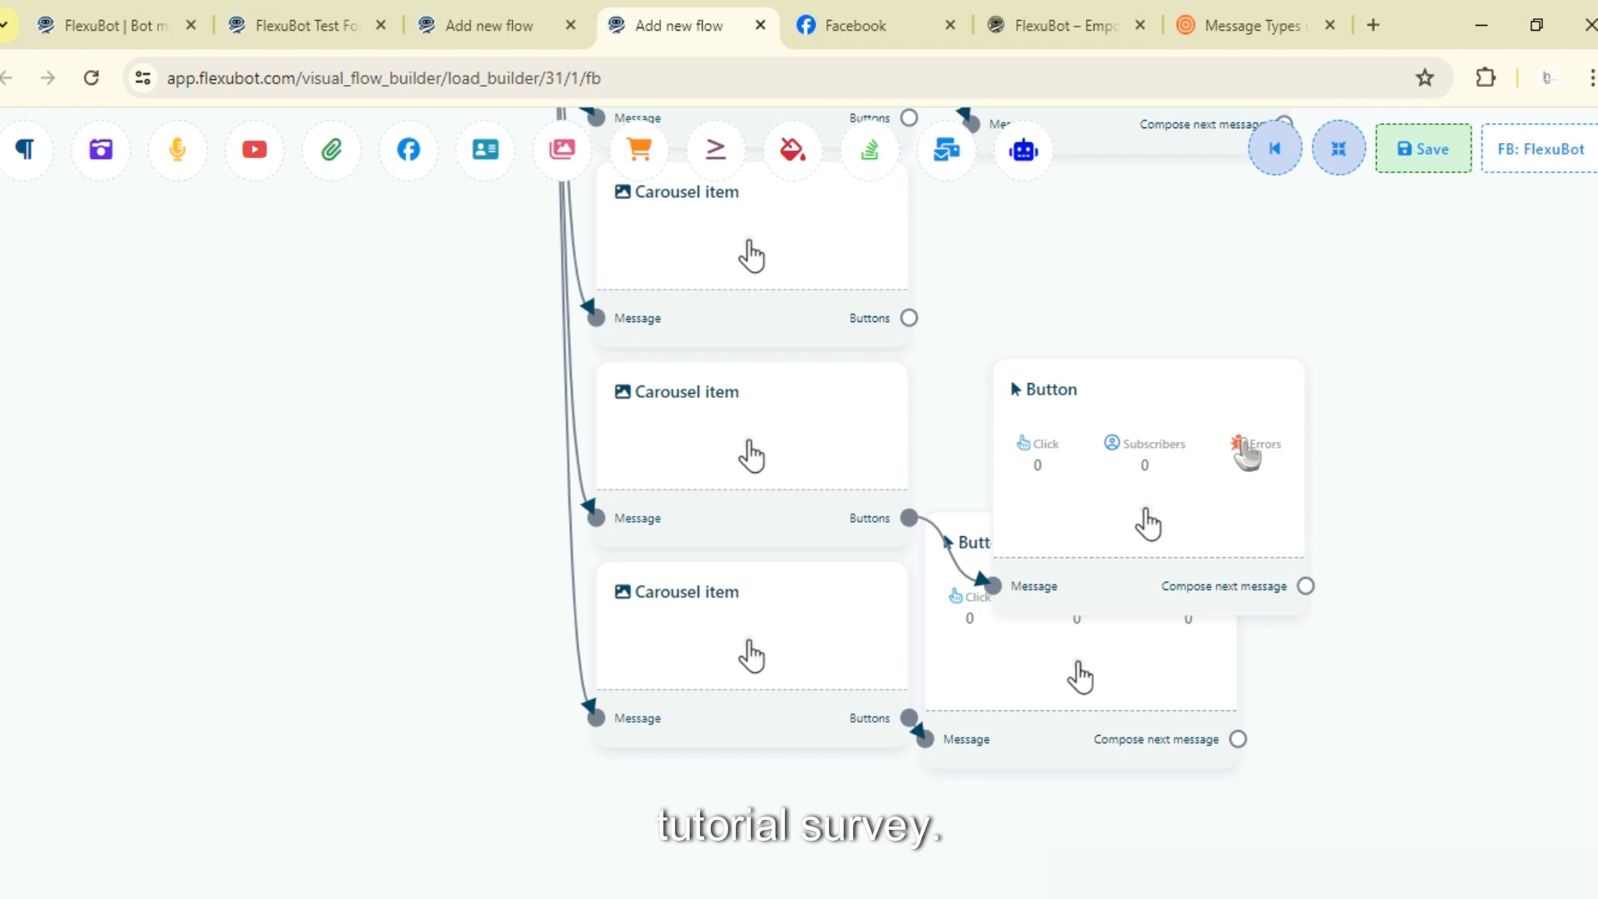
pyautogui.scroll(-5, 1182, 450)
pyautogui.scroll(4, 1113, 392)
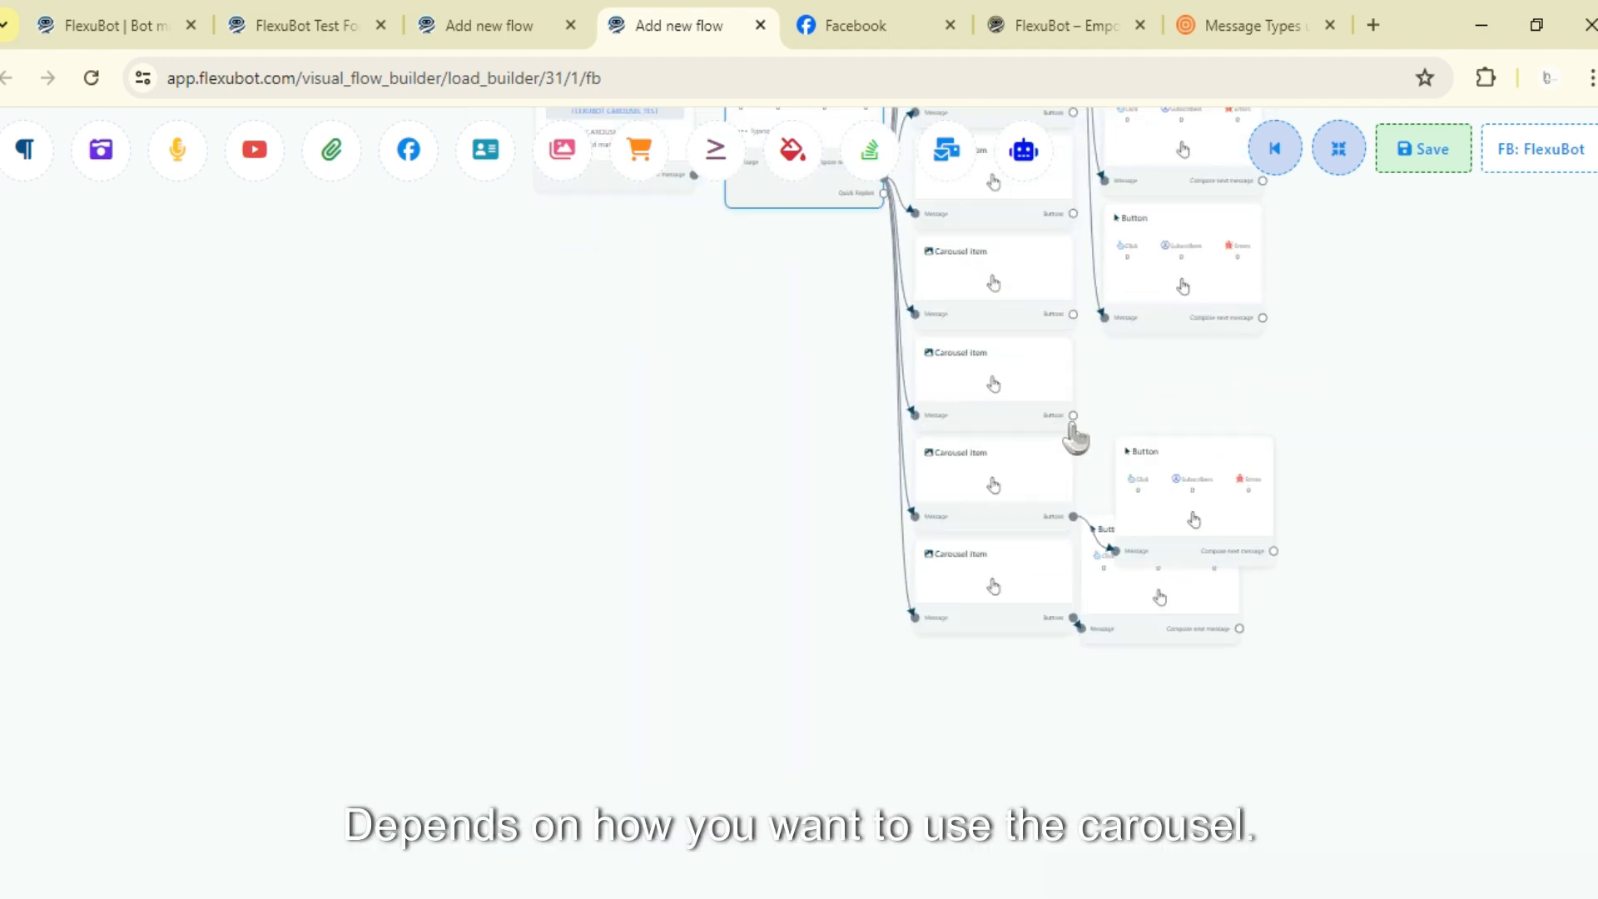
# - Connect Buttons to the remaining carousel items' Buttons outputs and rearrange the flow
pyautogui.moveTo(1178, 405); pyautogui.dragTo(1241, 411)
pyautogui.scroll(2, 1241, 404)
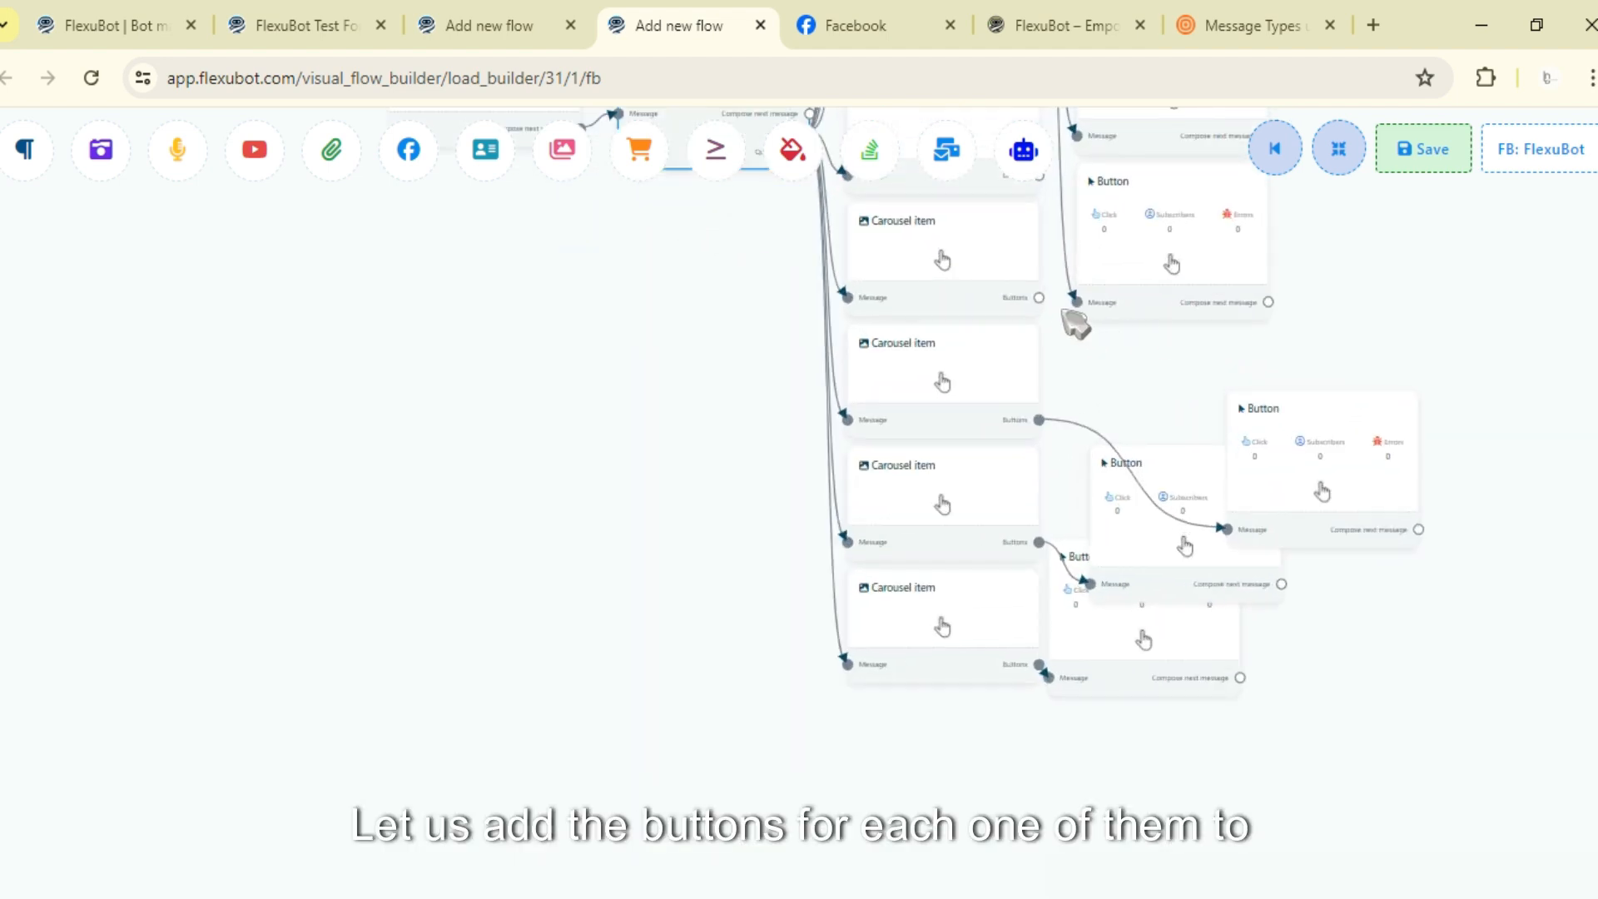
pyautogui.moveTo(1039, 298); pyautogui.dragTo(1427, 521)
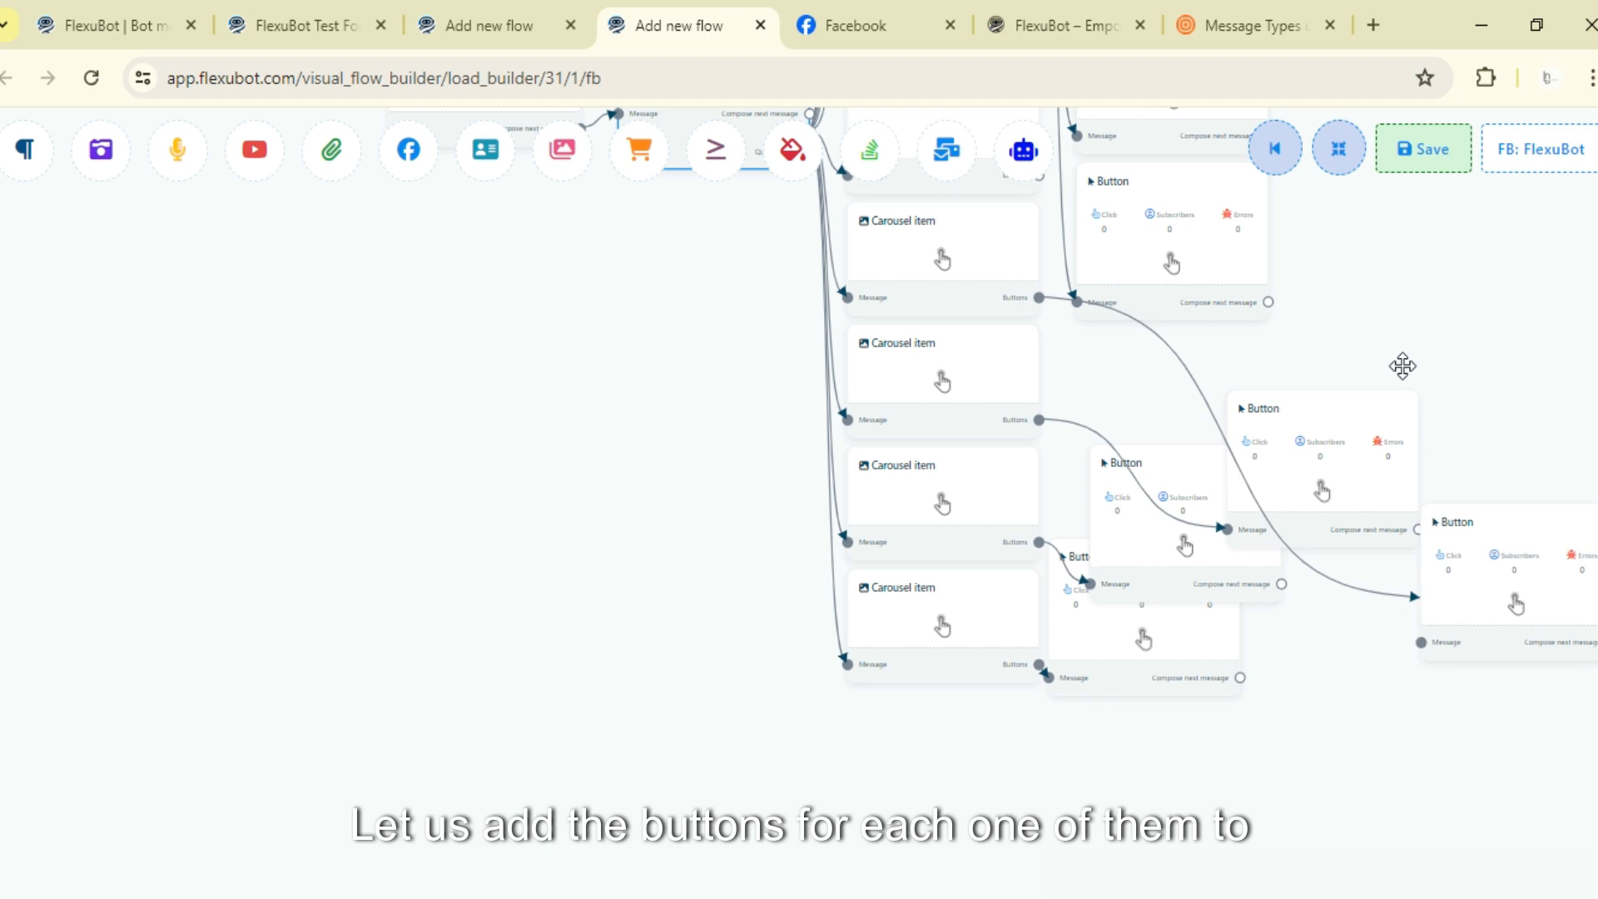
pyautogui.moveTo(915, 725); pyautogui.dragTo(1332, 665)
pyautogui.moveTo(916, 618); pyautogui.dragTo(1072, 566)
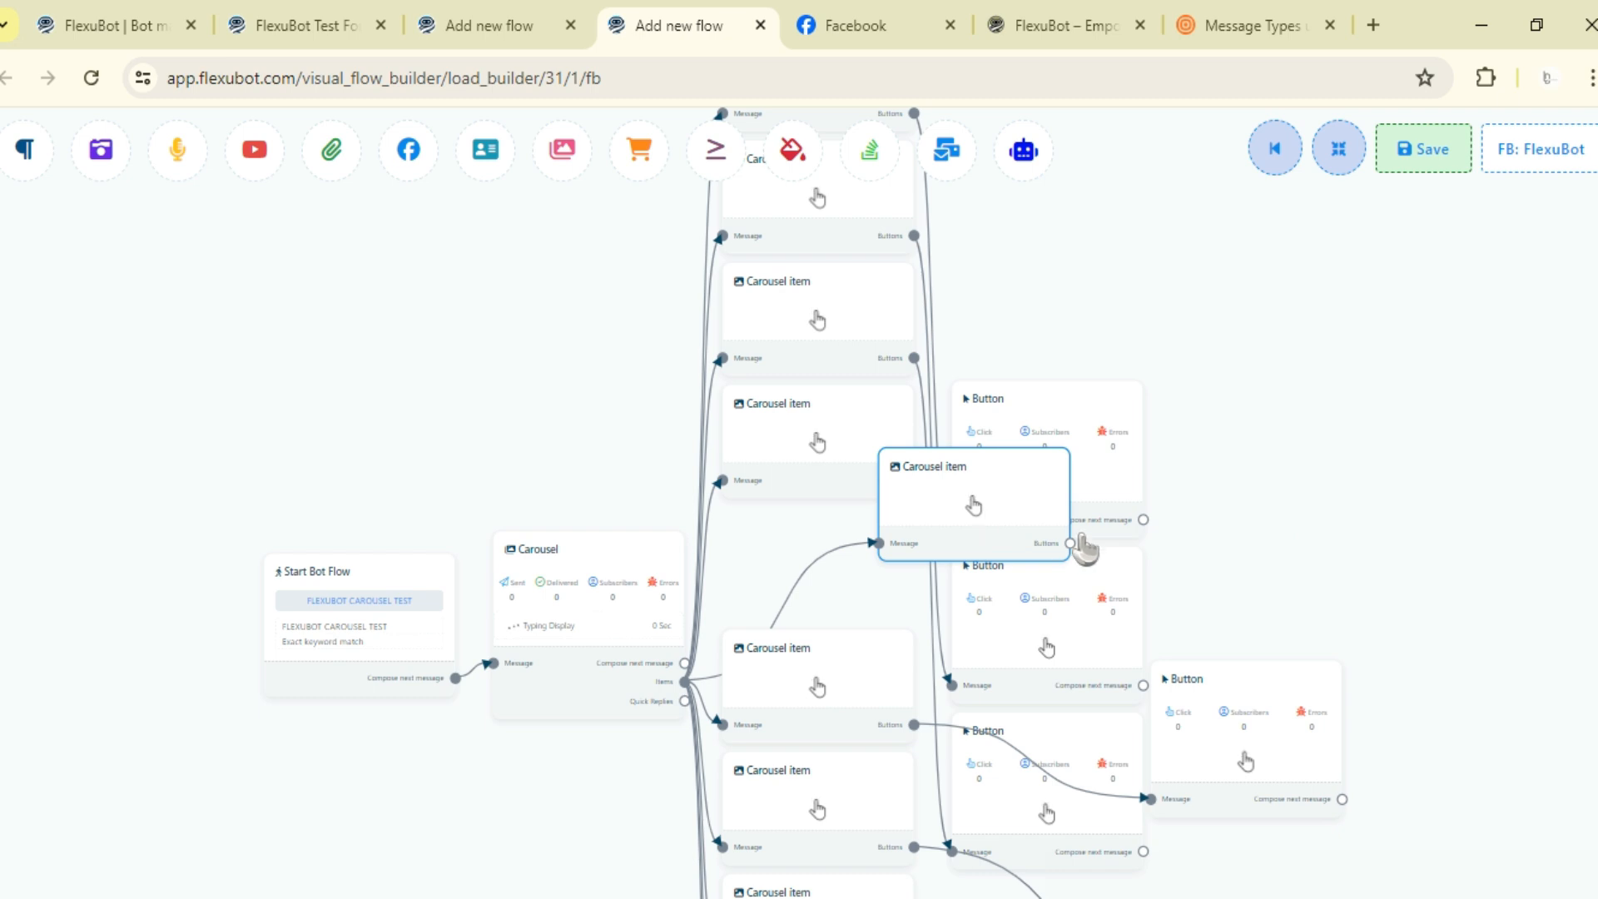
pyautogui.moveTo(1477, 520); pyautogui.dragTo(1401, 530)
pyautogui.moveTo(987, 515); pyautogui.dragTo(771, 589)
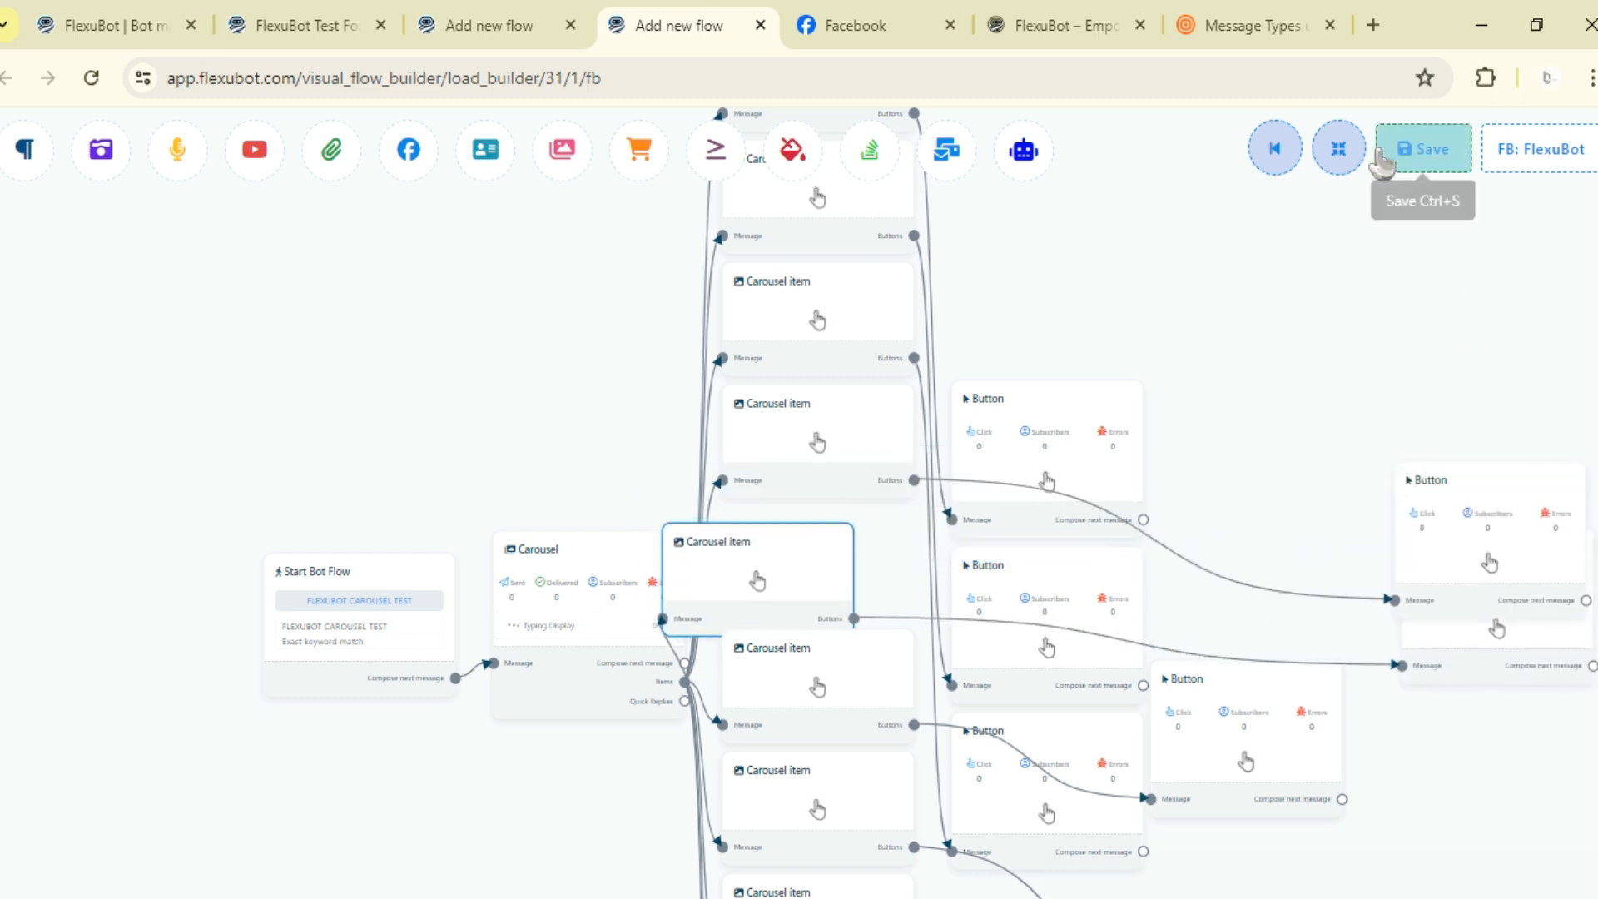
pyautogui.click(1349, 166)
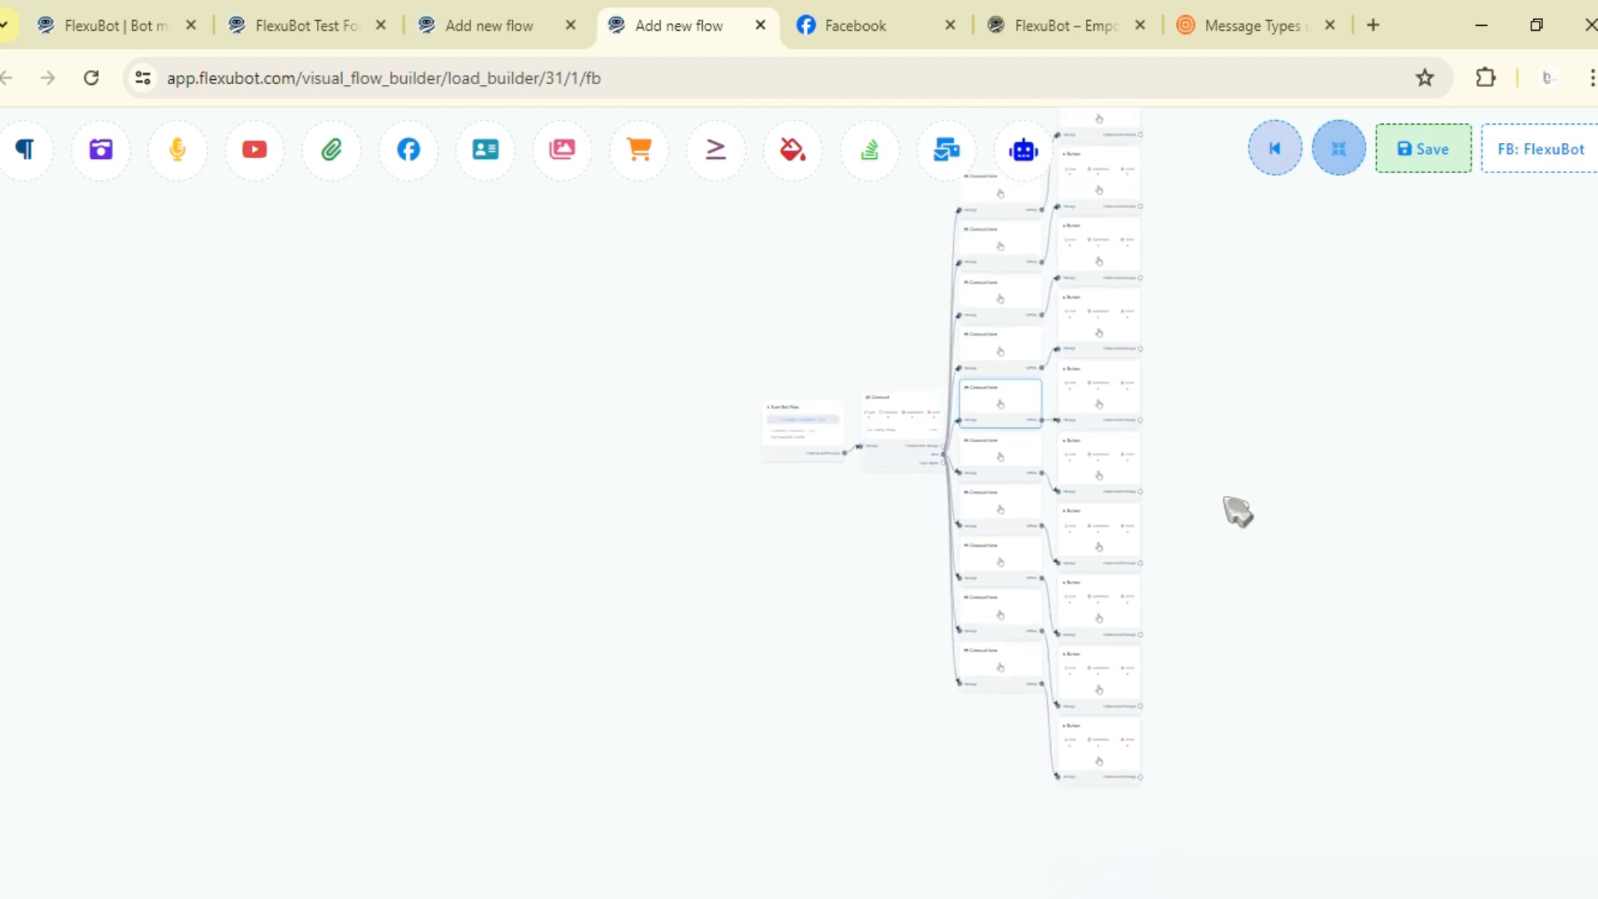
# - Open a carousel item's configuration, try to confirm it empty, and cancel
pyautogui.scroll(3, 919, 490)
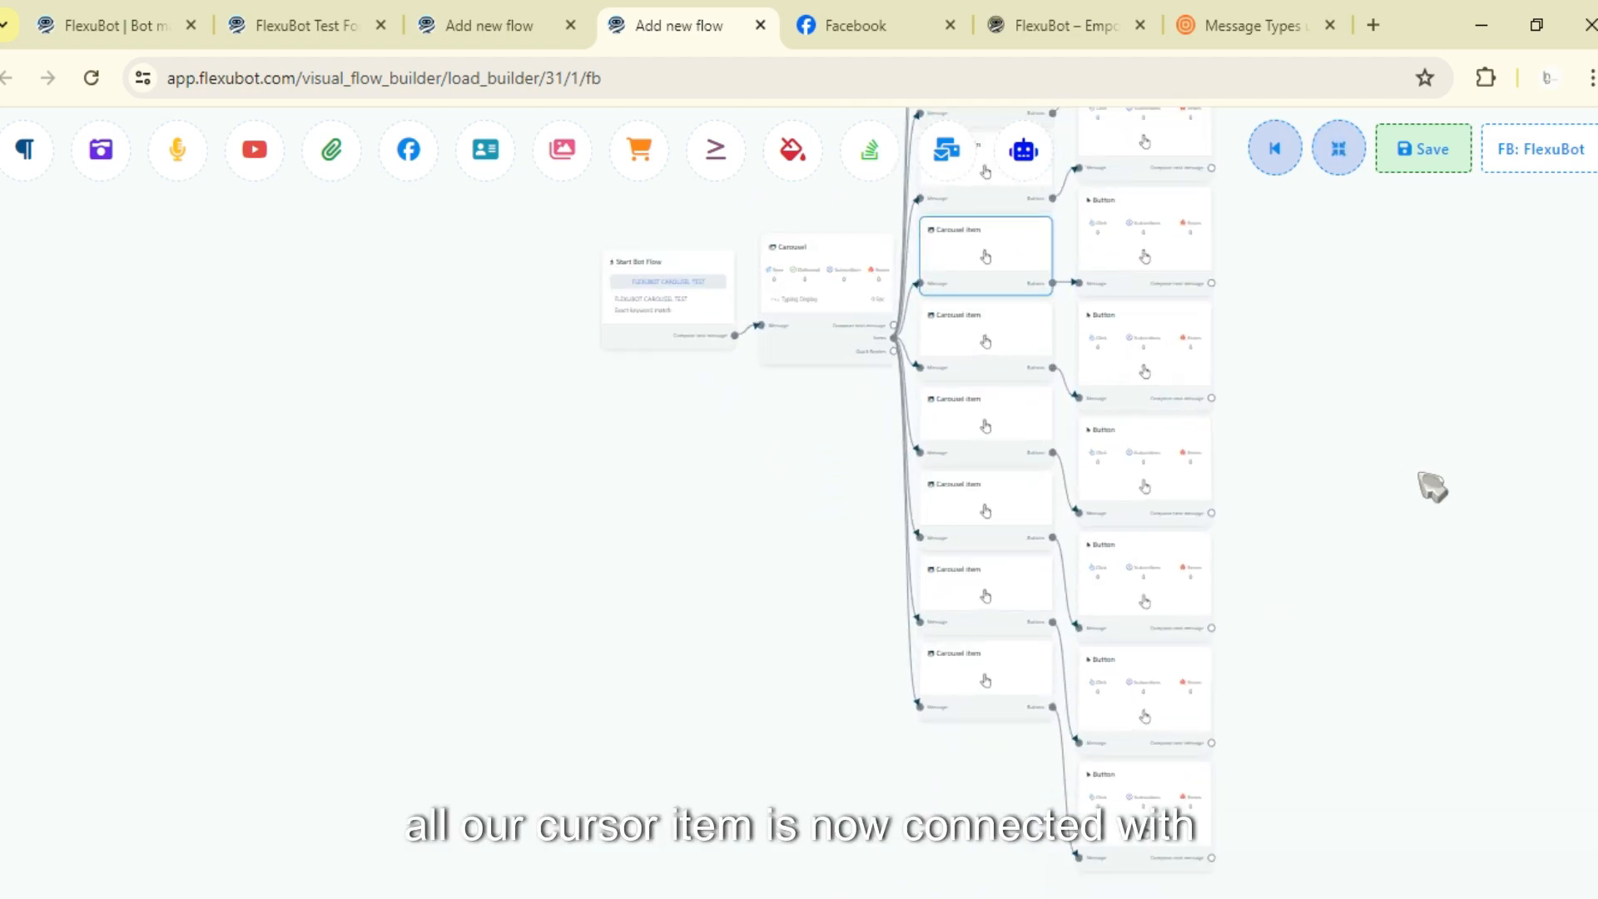
pyautogui.scroll(2, 1284, 583)
pyautogui.moveTo(1329, 366); pyautogui.dragTo(1427, 722)
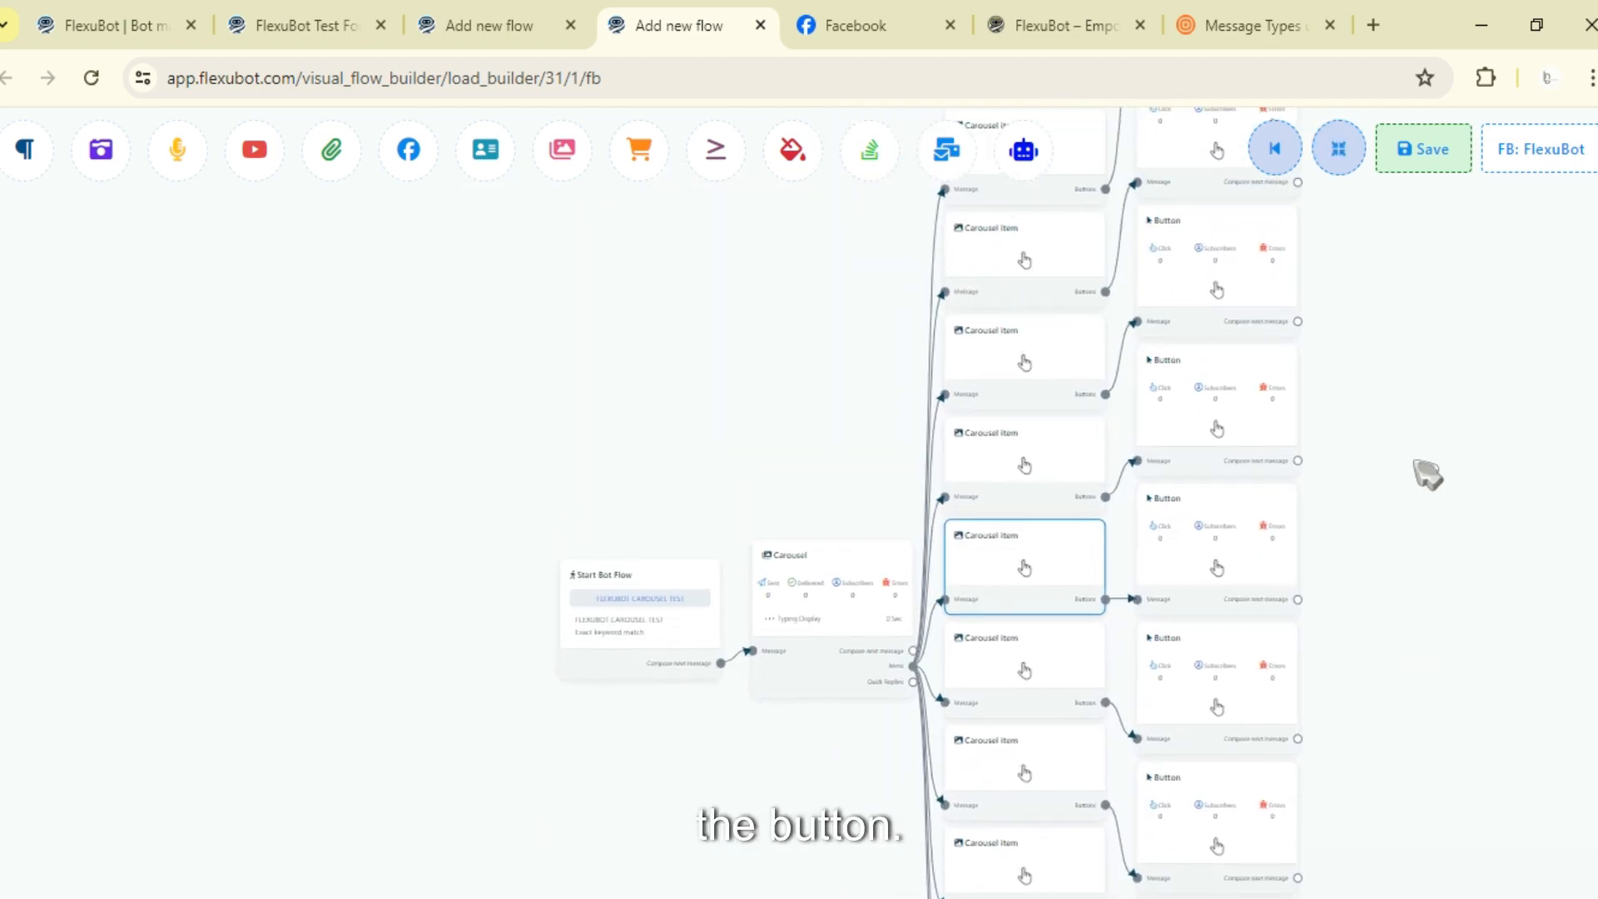
pyautogui.moveTo(1427, 474); pyautogui.dragTo(1407, 776)
pyautogui.moveTo(1050, 414); pyautogui.dragTo(1041, 553)
pyautogui.click(979, 516)
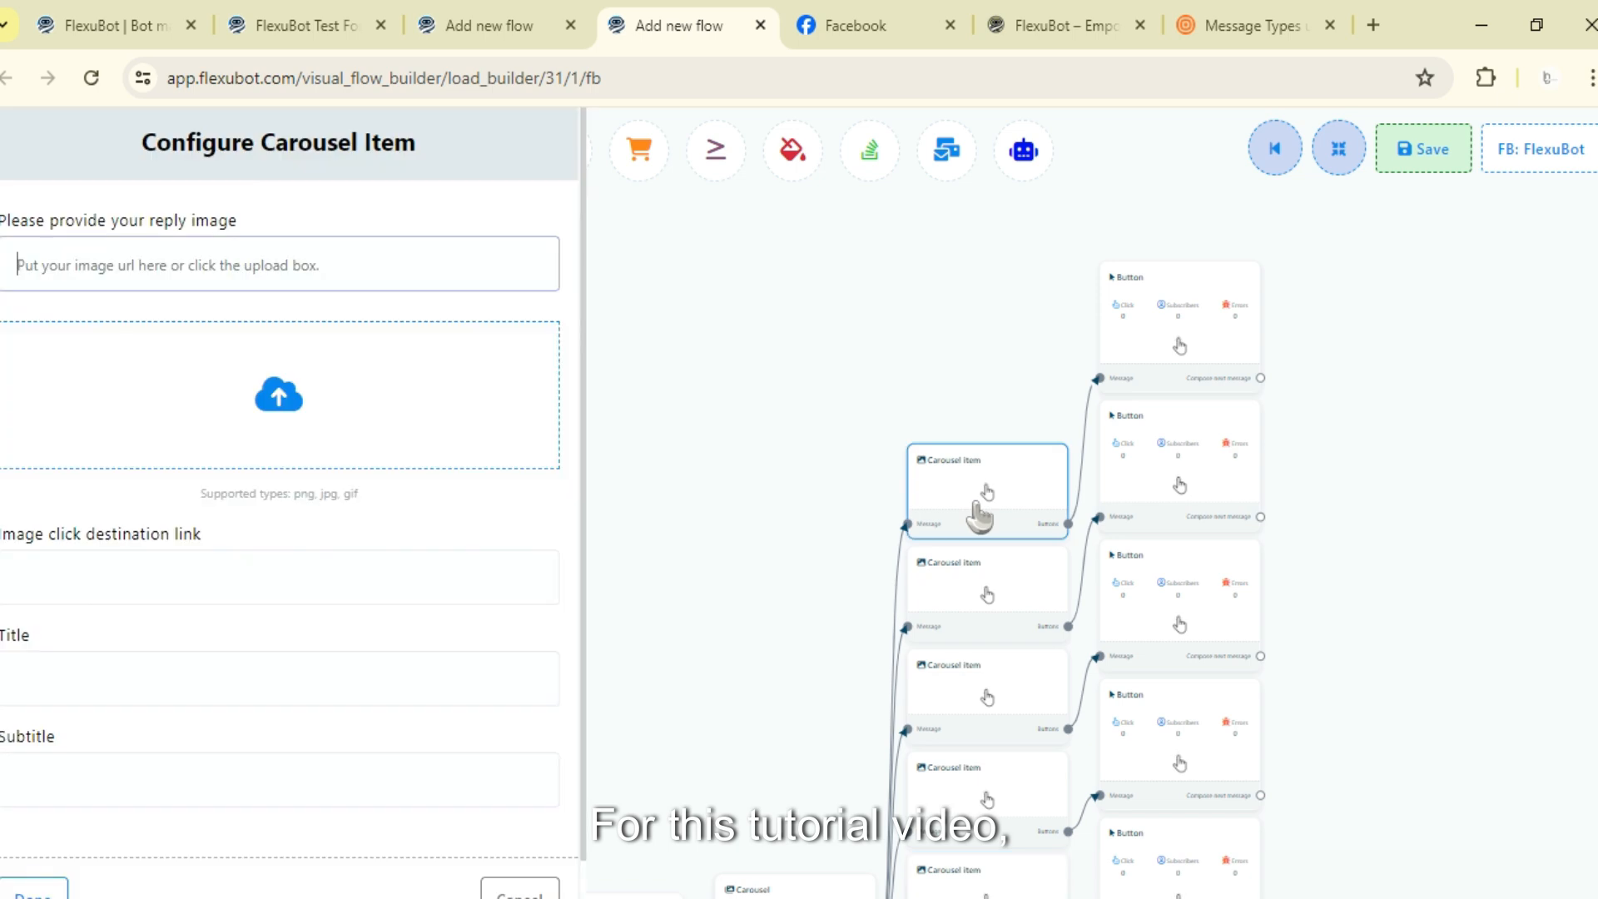
pyautogui.scroll(-1, 198, 578)
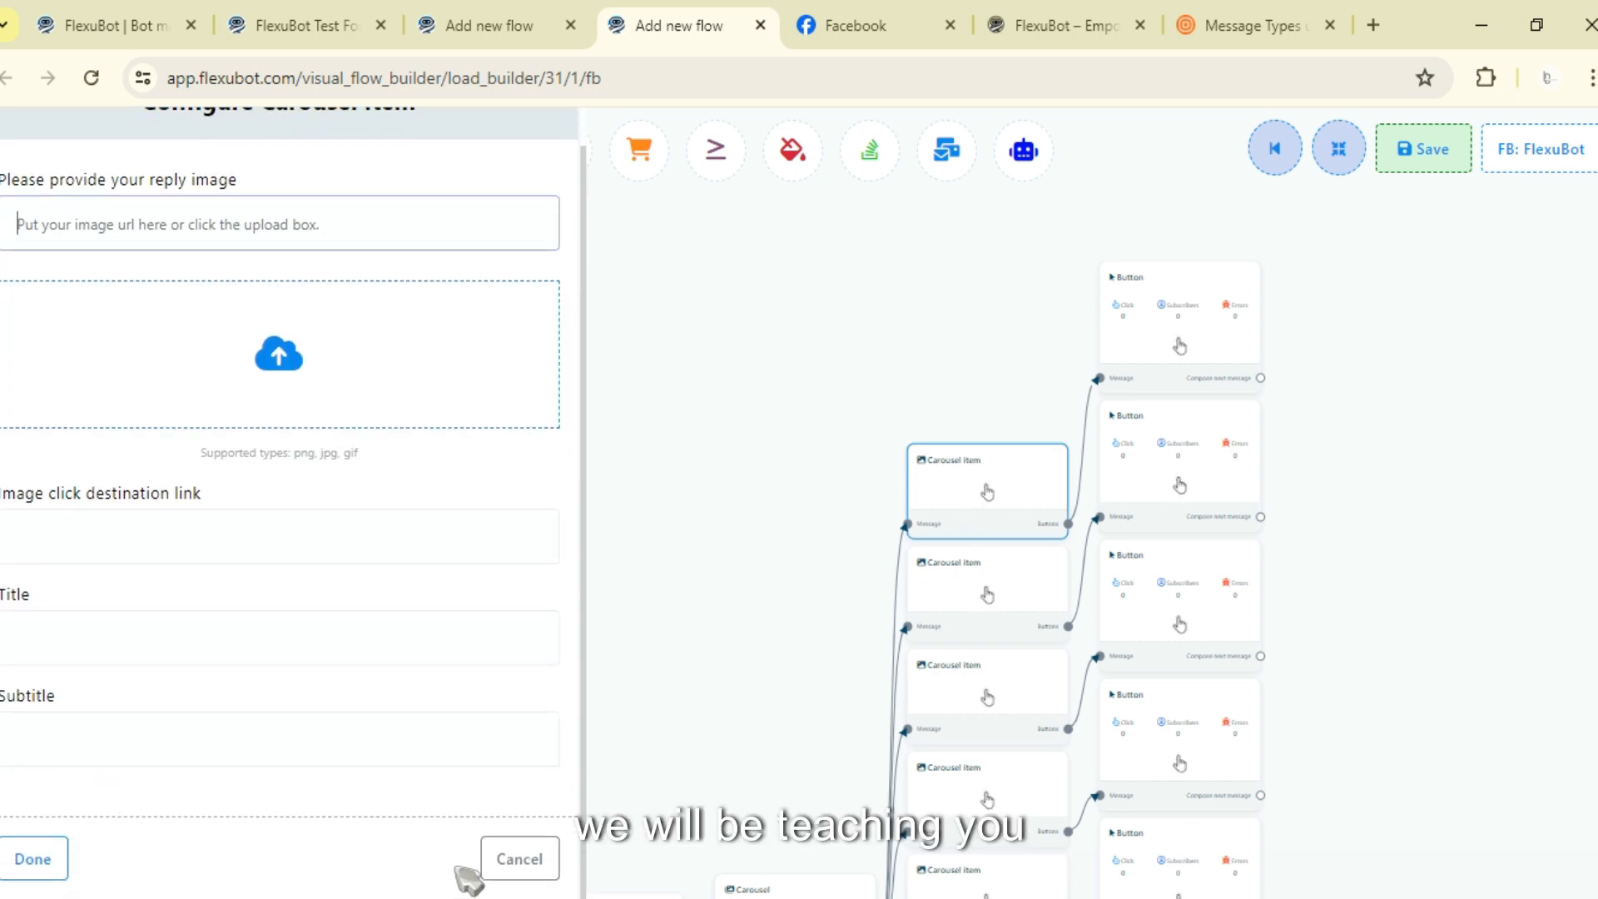
pyautogui.click(35, 866)
pyautogui.scroll(-1, 439, 599)
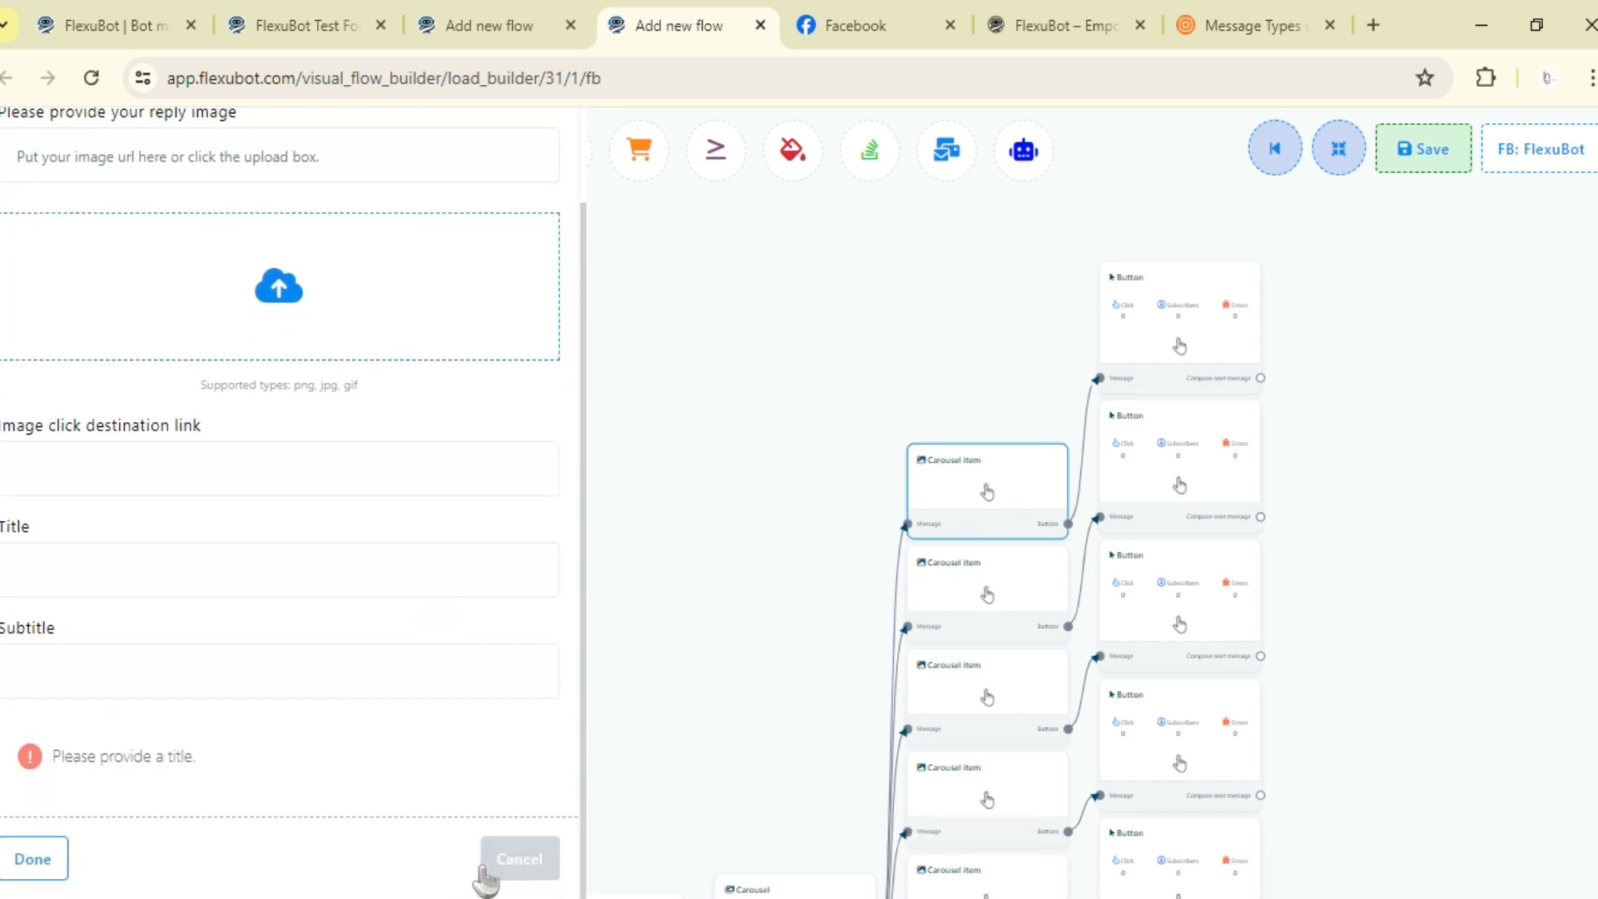
pyautogui.click(492, 870)
# - Open the top Button's configuration to view the button press action options, then cancel
pyautogui.click(1120, 358)
pyautogui.click(238, 383)
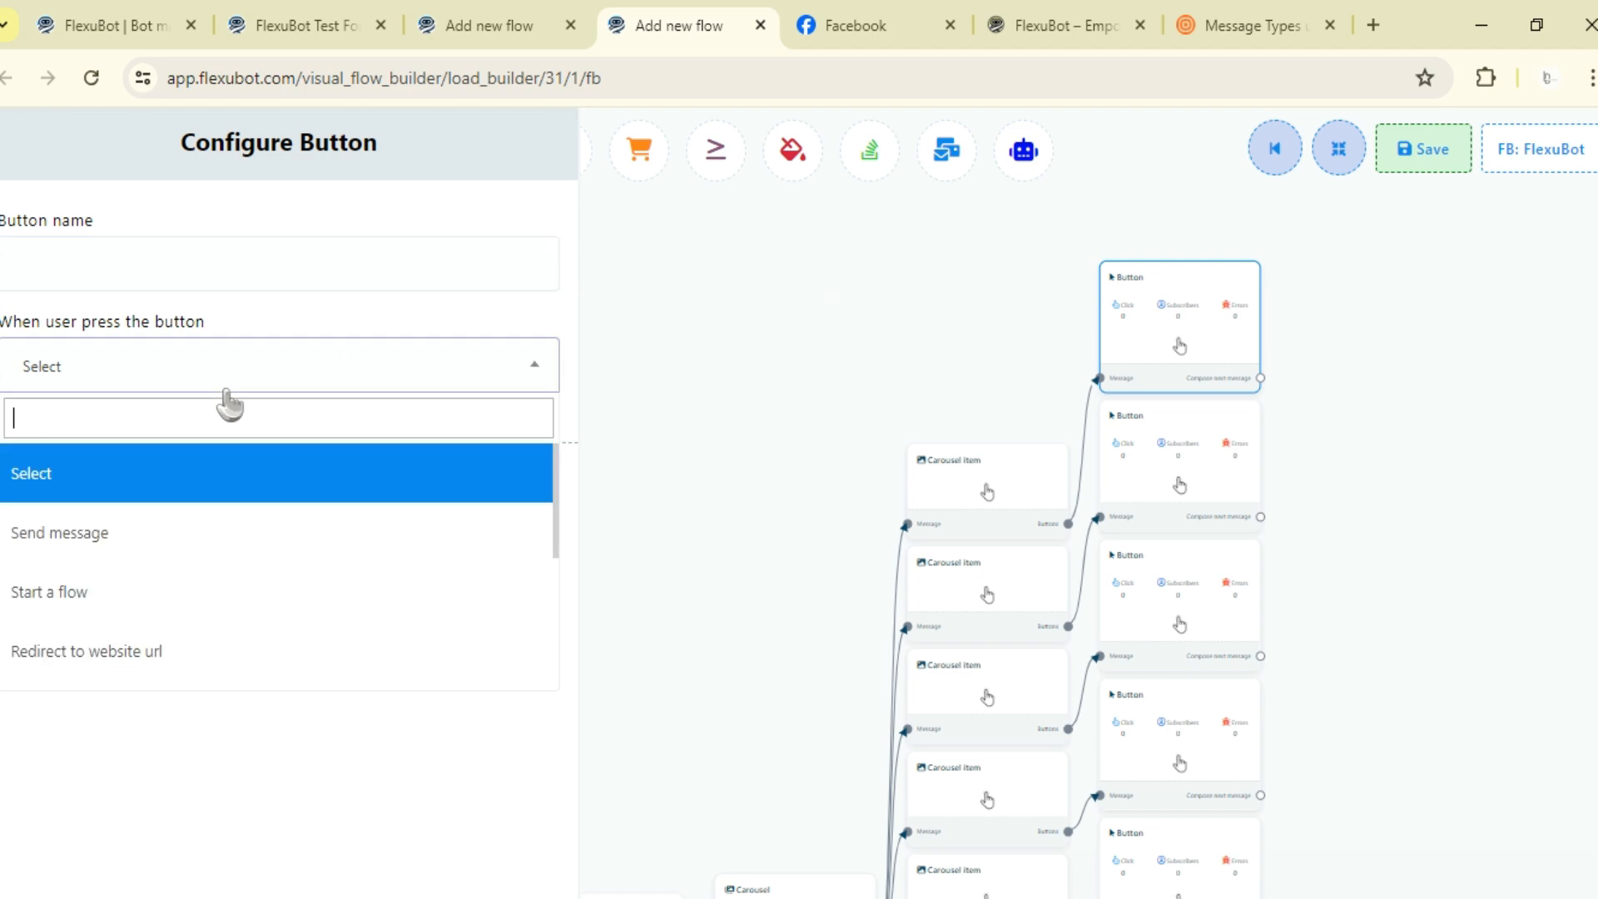
pyautogui.scroll(-3, 136, 542)
pyautogui.scroll(3, 114, 498)
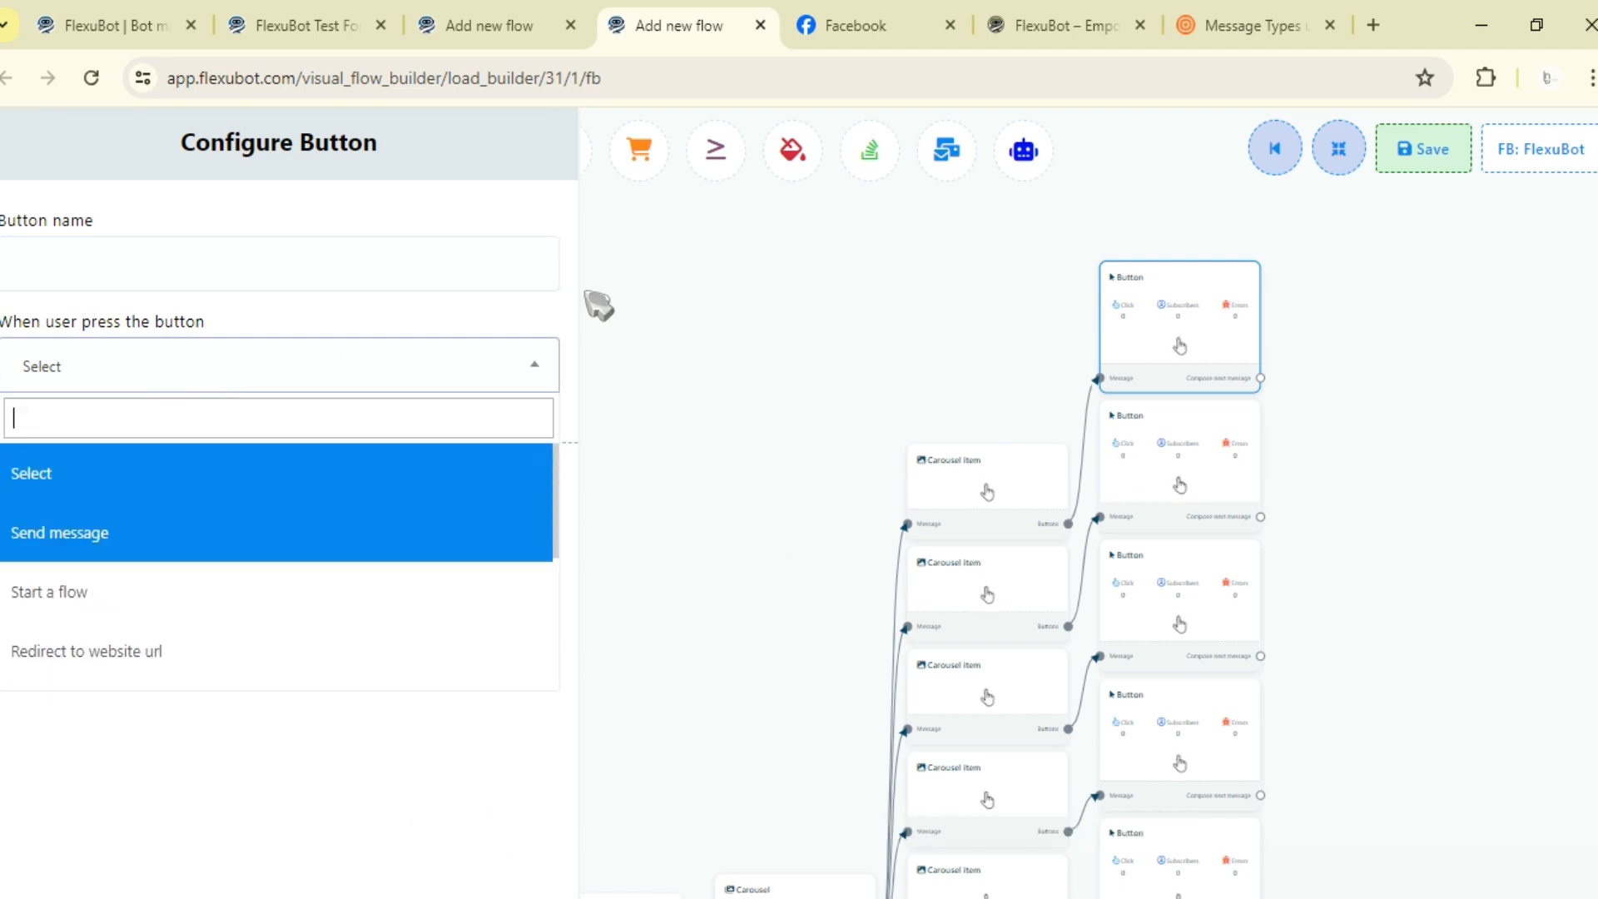
pyautogui.click(591, 321)
pyautogui.click(502, 493)
pyautogui.moveTo(29, 154); pyautogui.dragTo(129, 419)
pyautogui.moveTo(222, 331); pyautogui.dragTo(345, 477)
pyautogui.moveTo(177, 151); pyautogui.dragTo(361, 400)
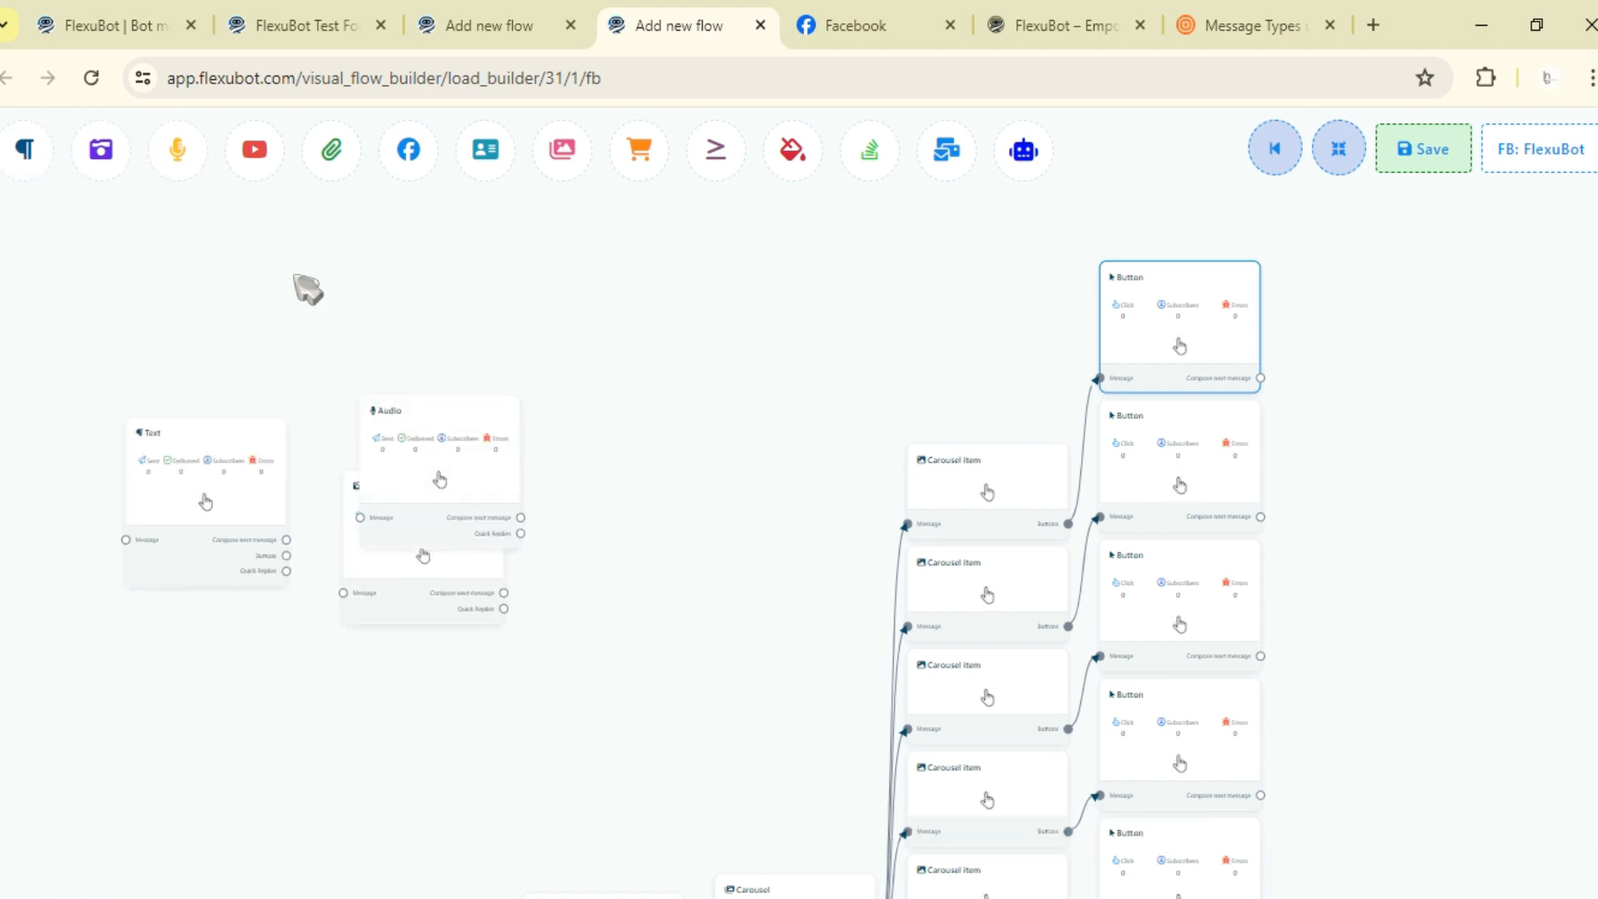
pyautogui.rightClick(203, 447)
pyautogui.click(226, 460)
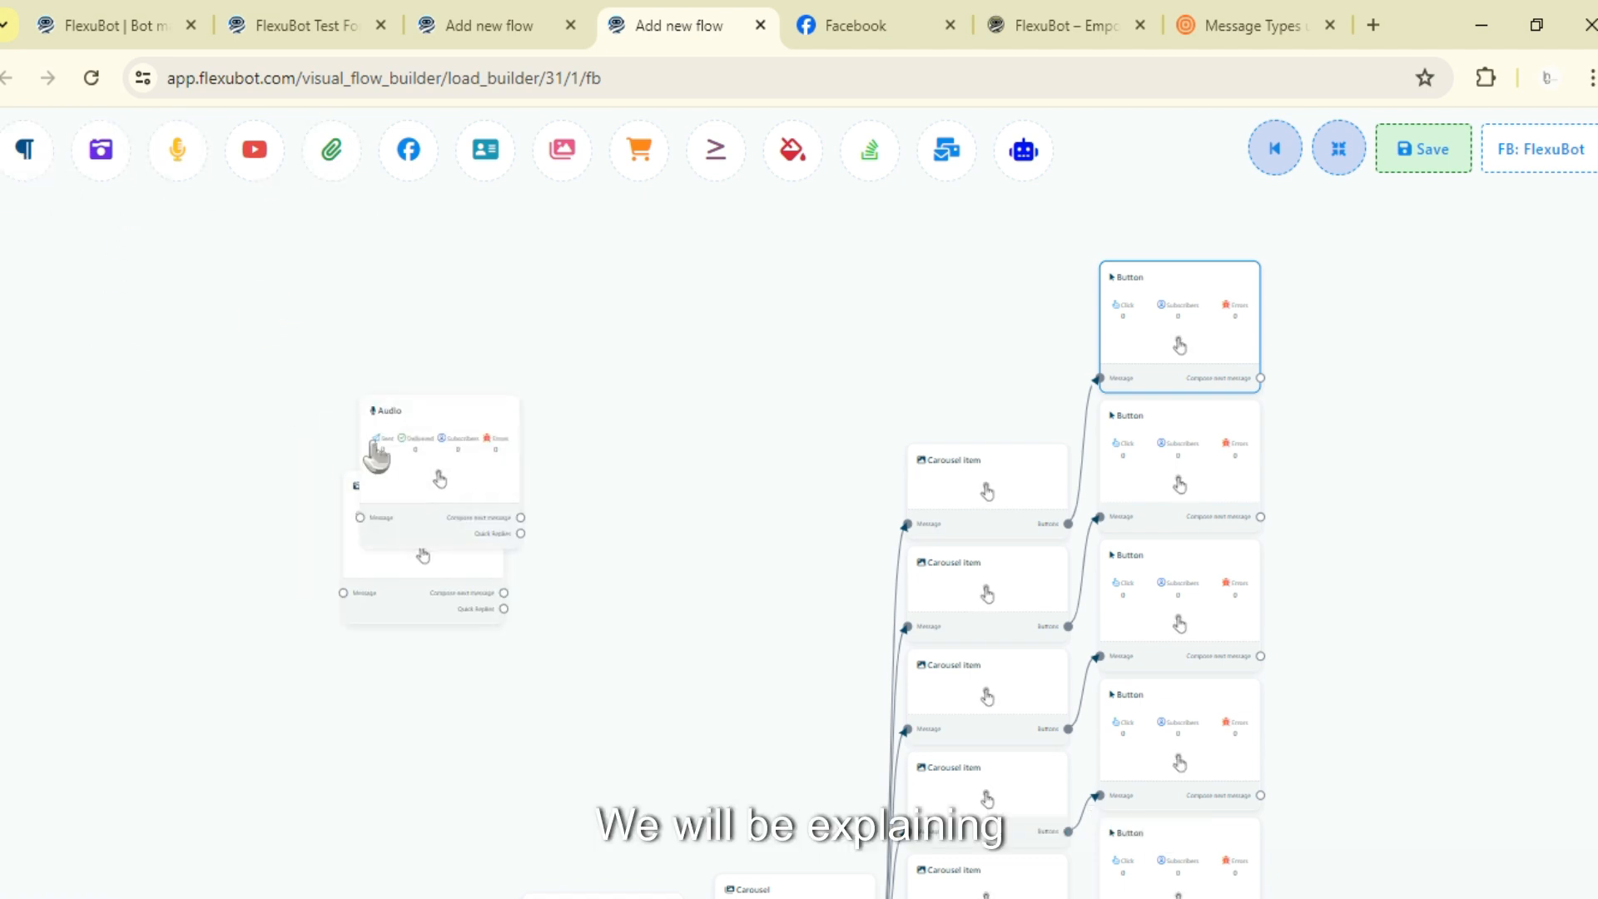
pyautogui.click(387, 445)
pyautogui.rightClick(407, 535)
pyautogui.click(428, 548)
# - Reopen the top Button's configuration and check its press action dropdown, then cancel without changes
pyautogui.doubleClick(1136, 327)
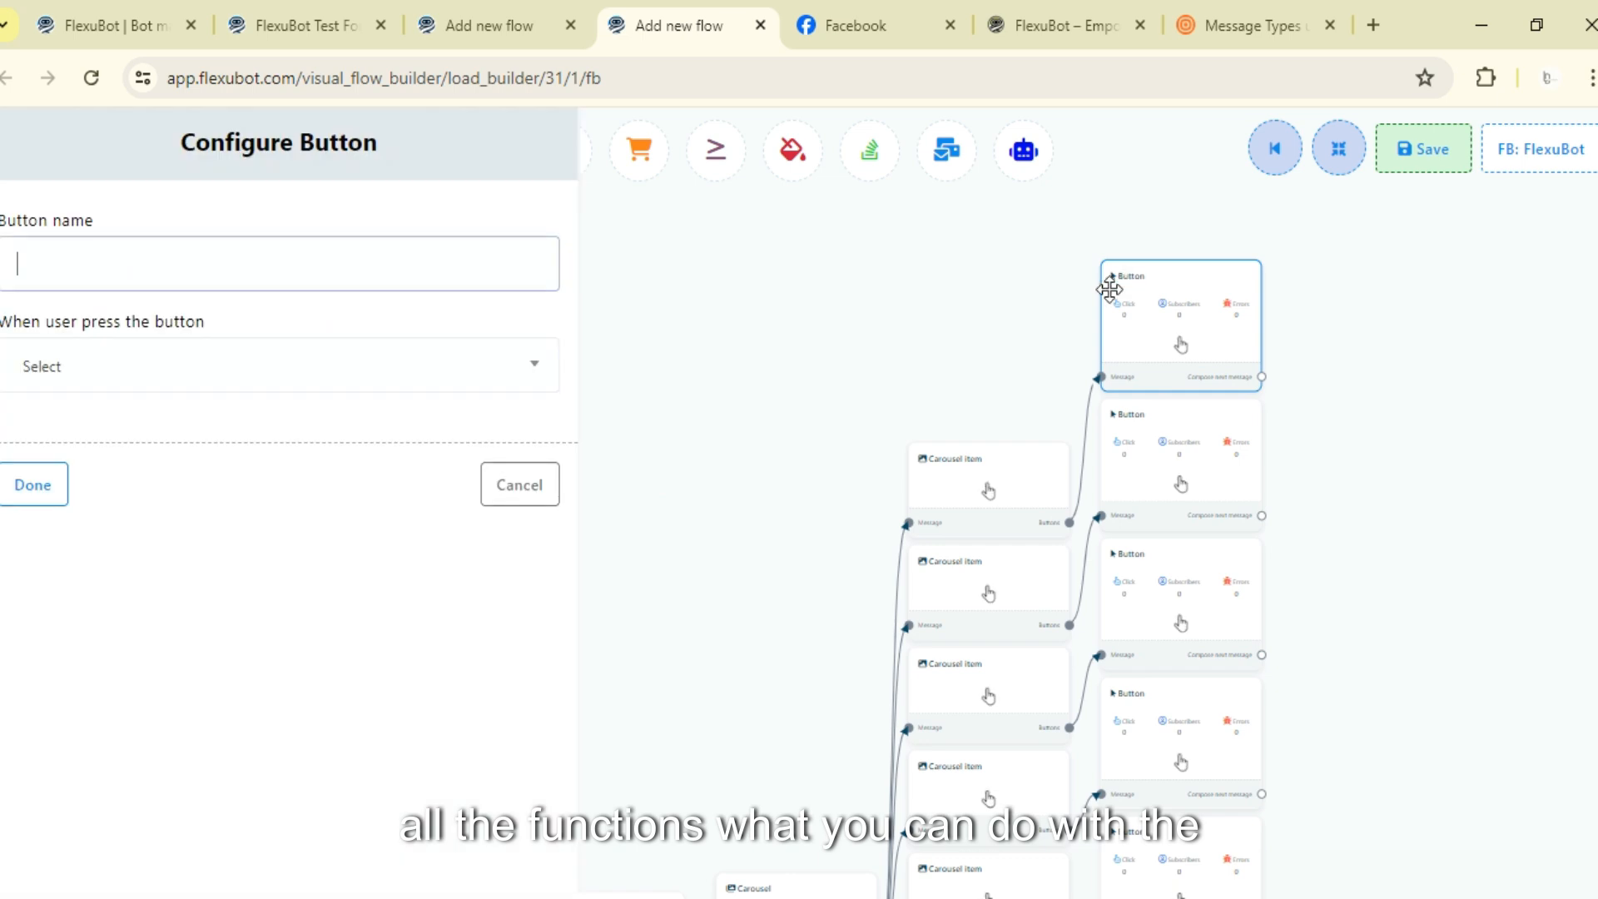
pyautogui.click(125, 379)
pyautogui.click(233, 325)
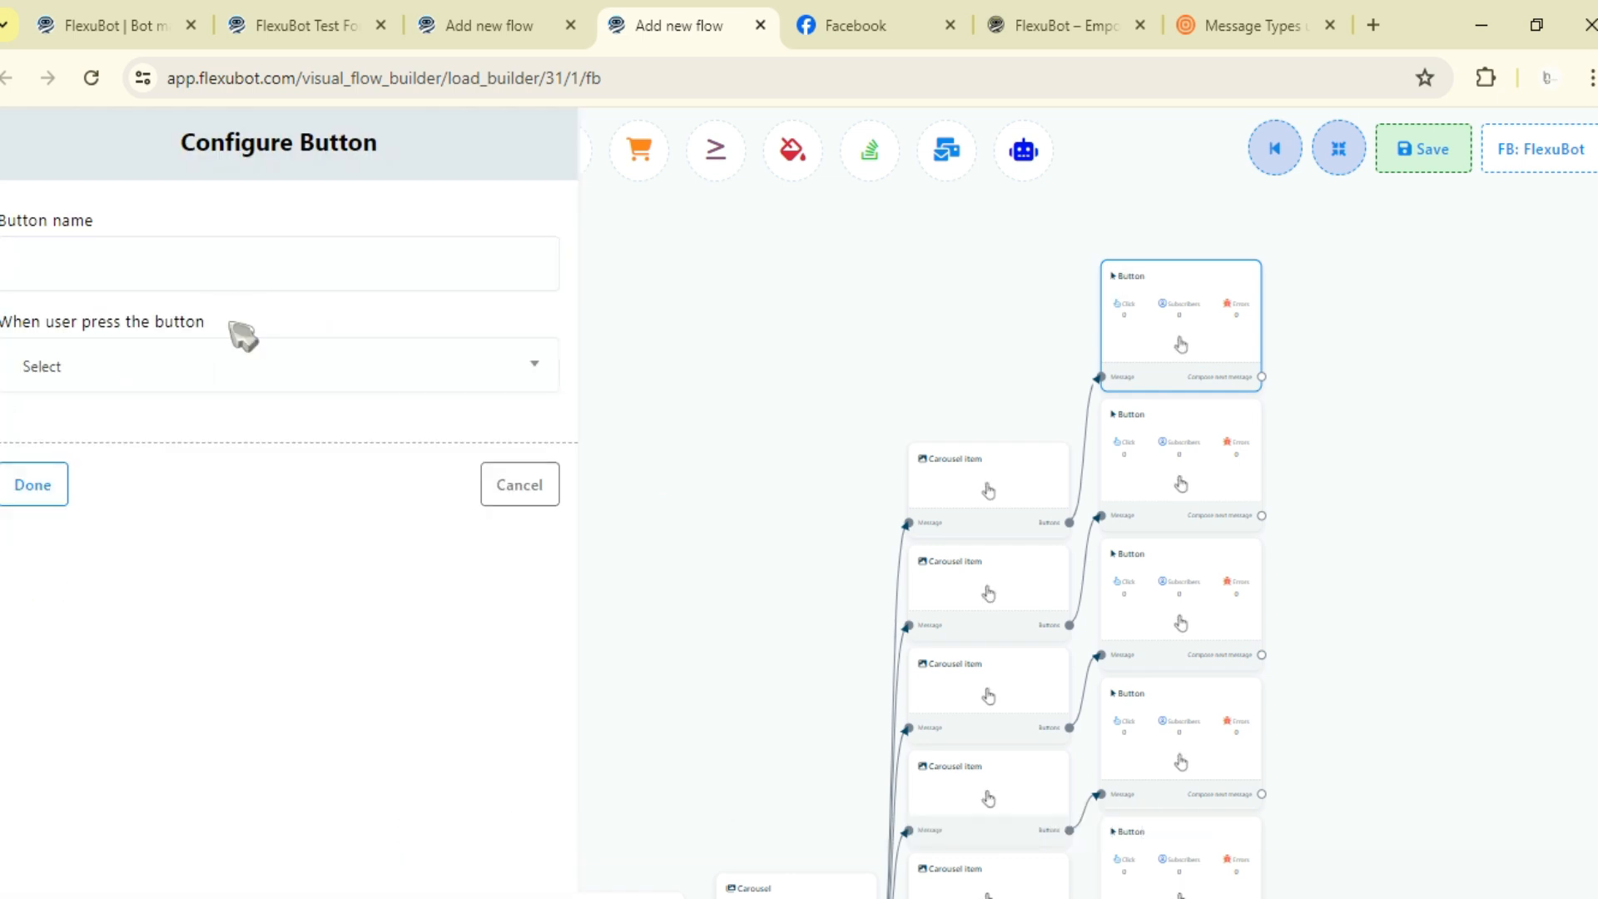
pyautogui.click(520, 484)
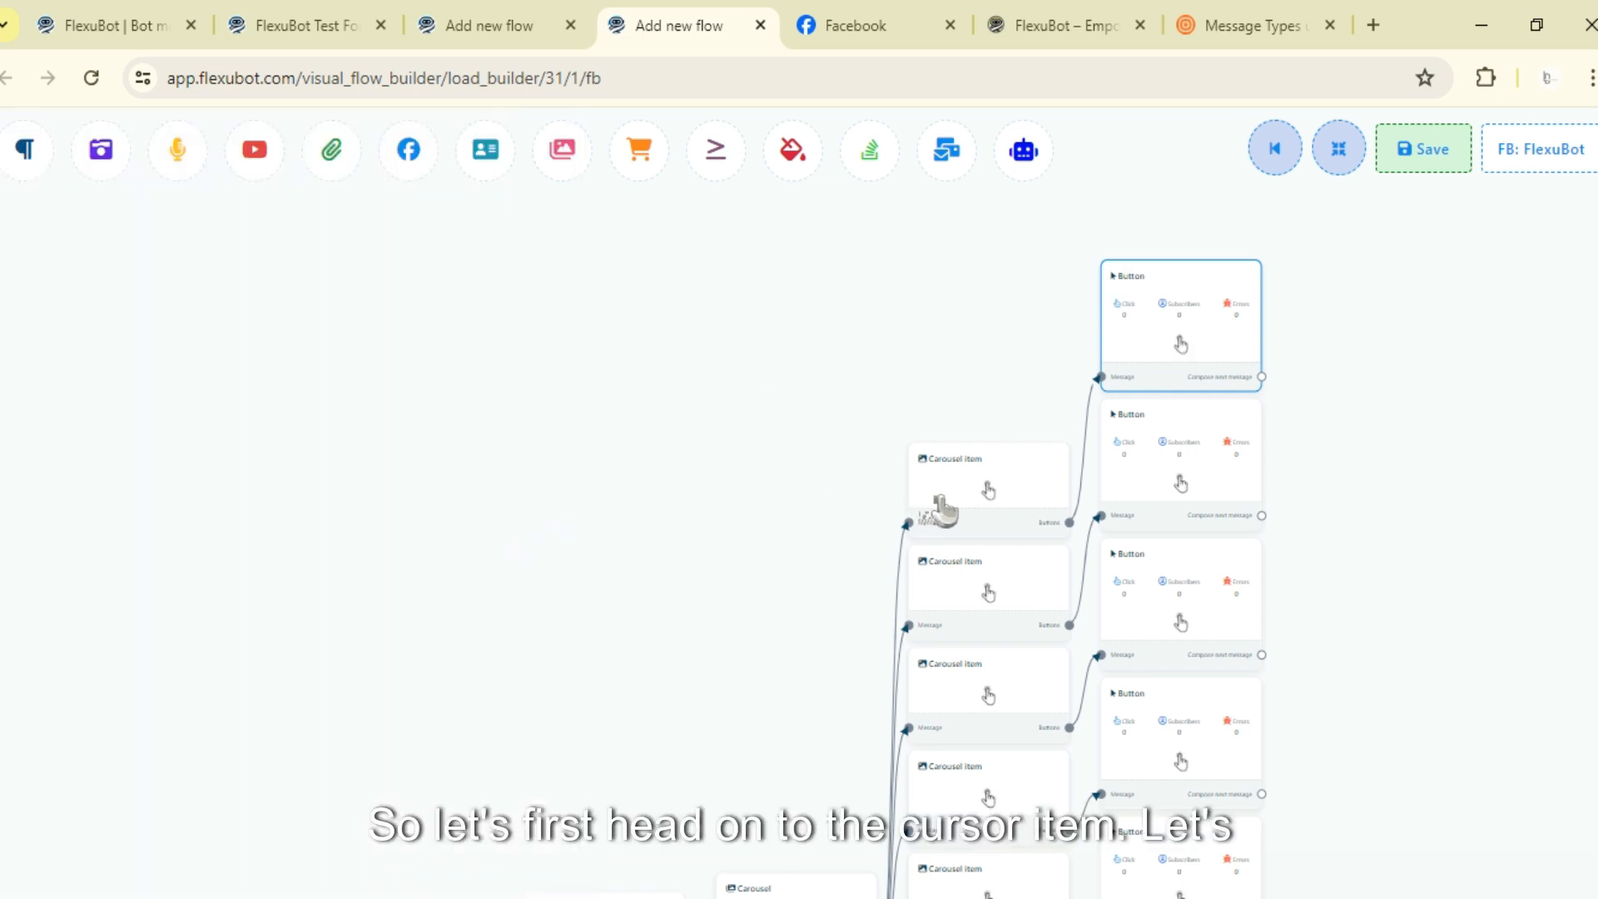
# - Upload a cake image to the top carousel item's reply image, then cancel the dialog
pyautogui.click(943, 509)
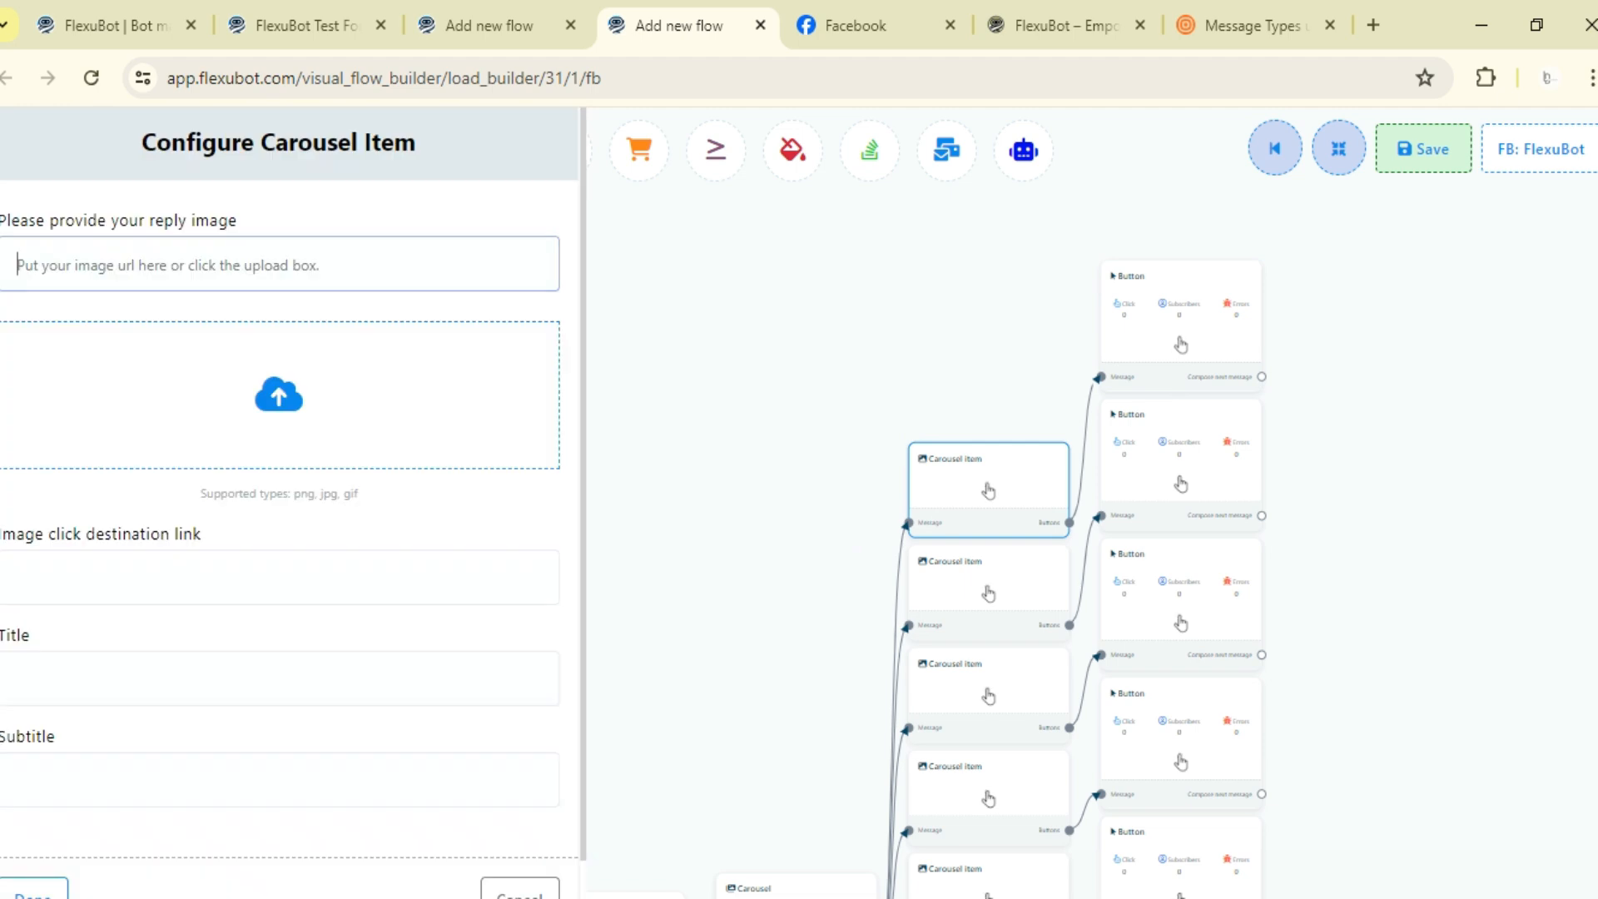
pyautogui.hotkey('alt', 'Tab')
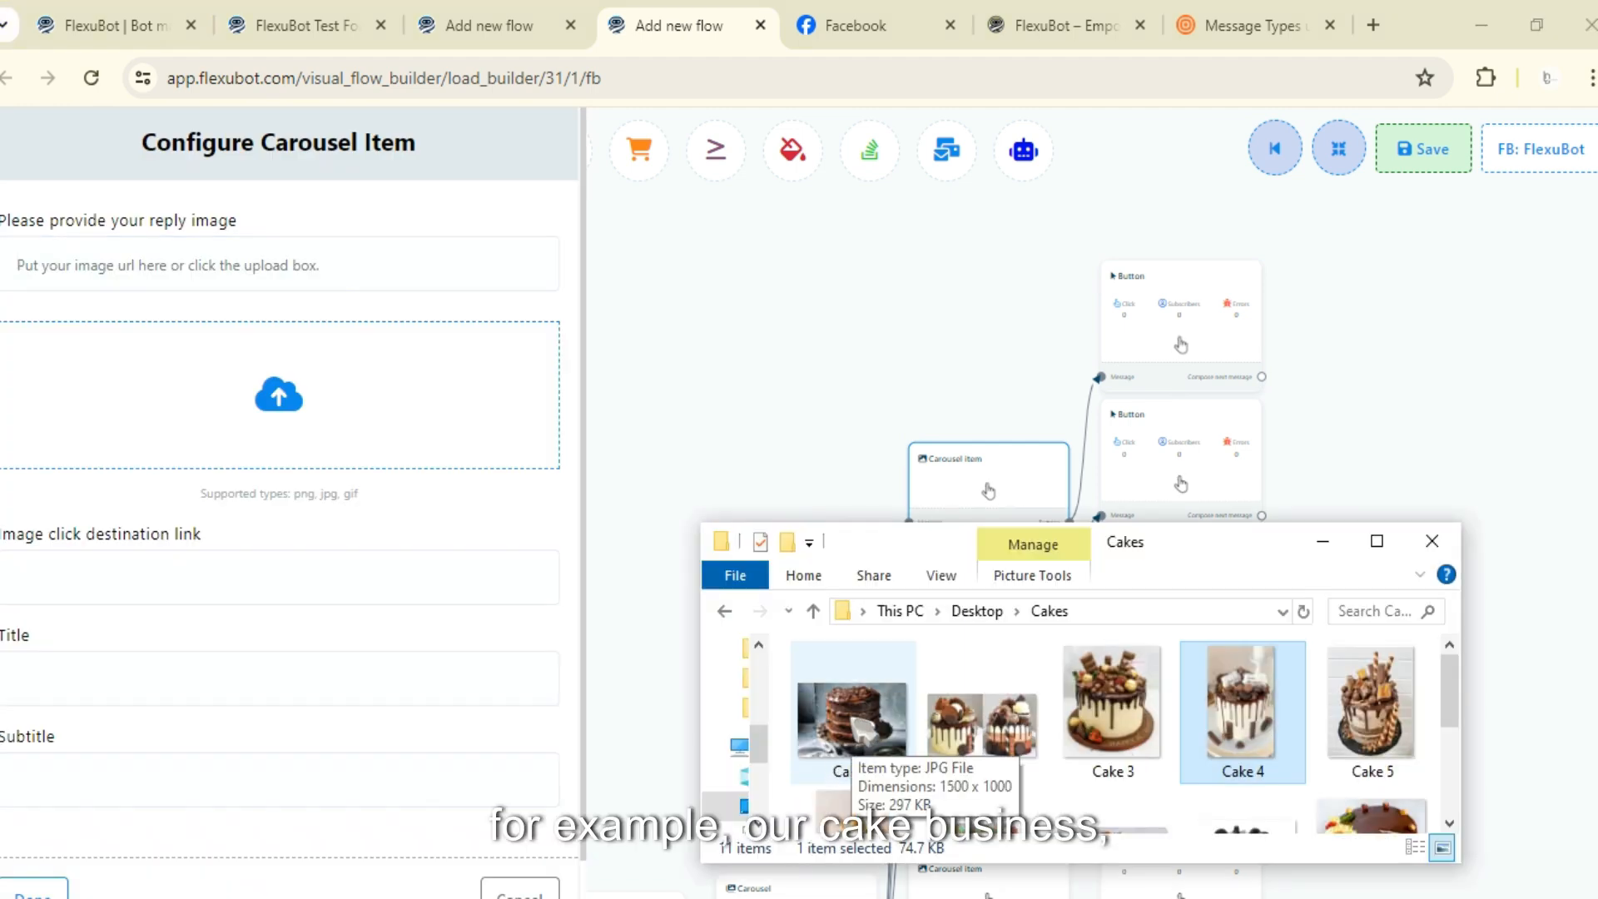
pyautogui.moveTo(858, 737); pyautogui.dragTo(287, 408)
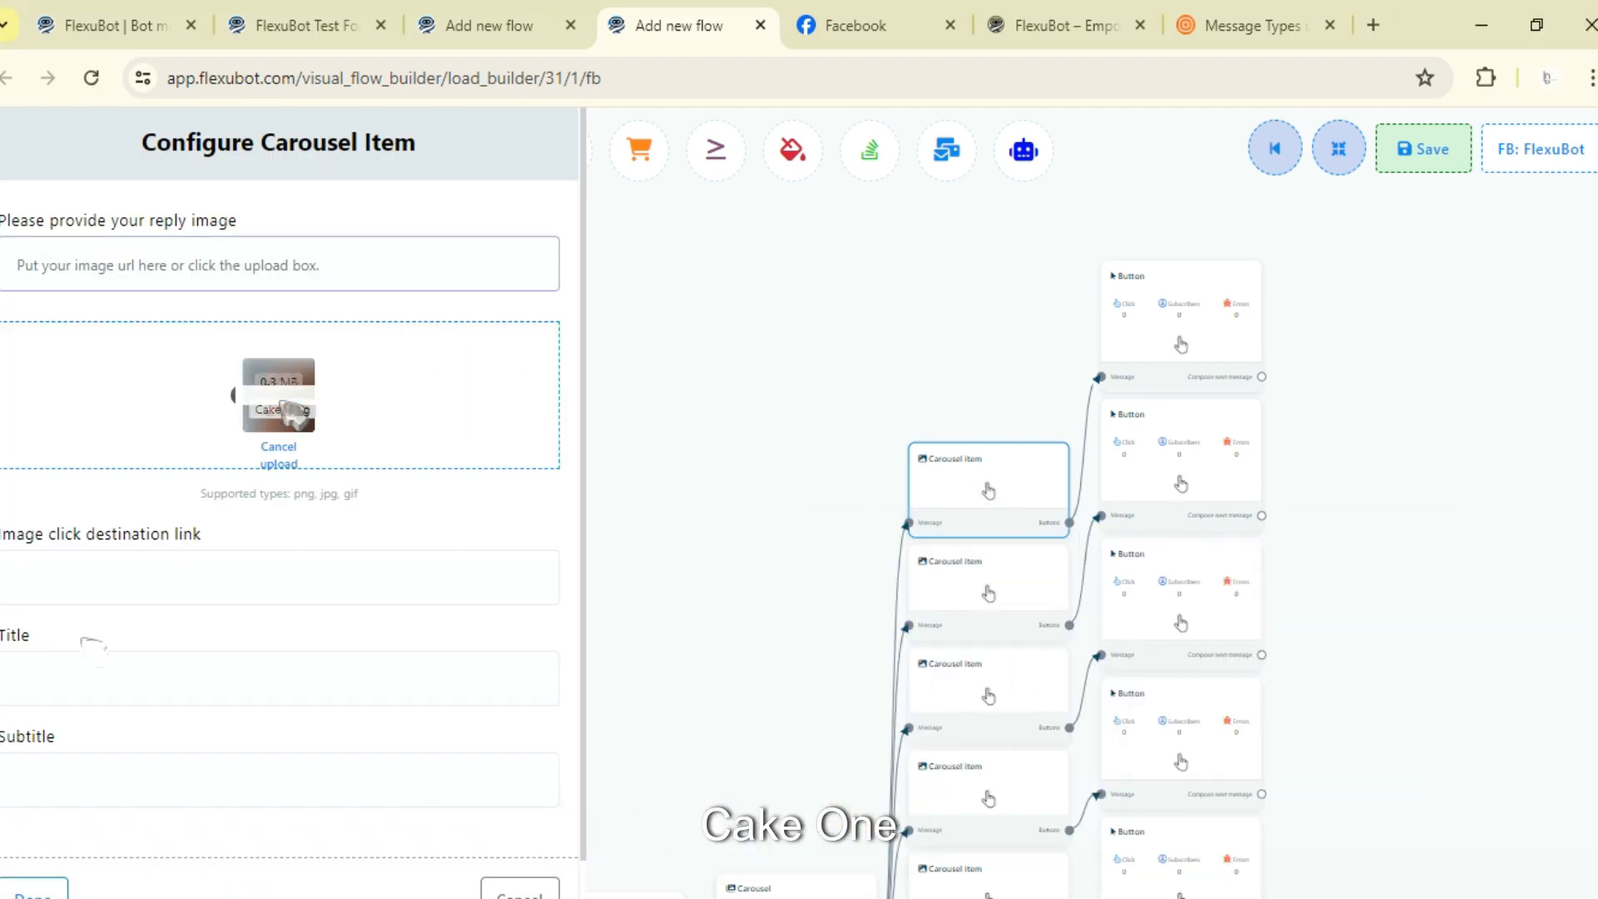
pyautogui.moveTo(202, 541); pyautogui.dragTo(2, 549)
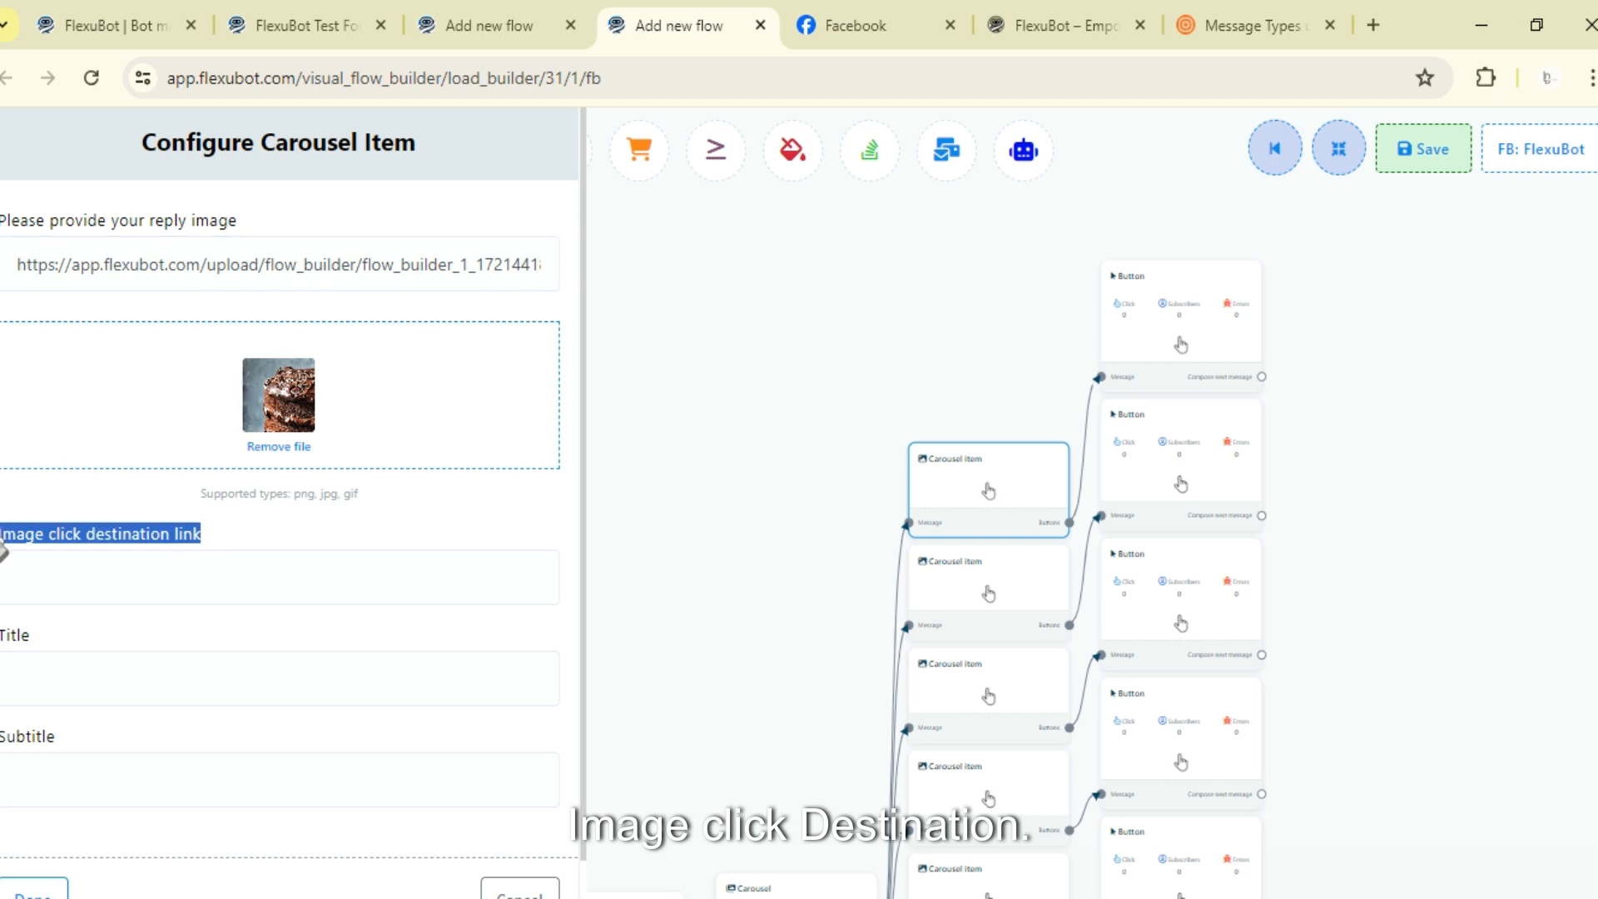
pyautogui.click(518, 889)
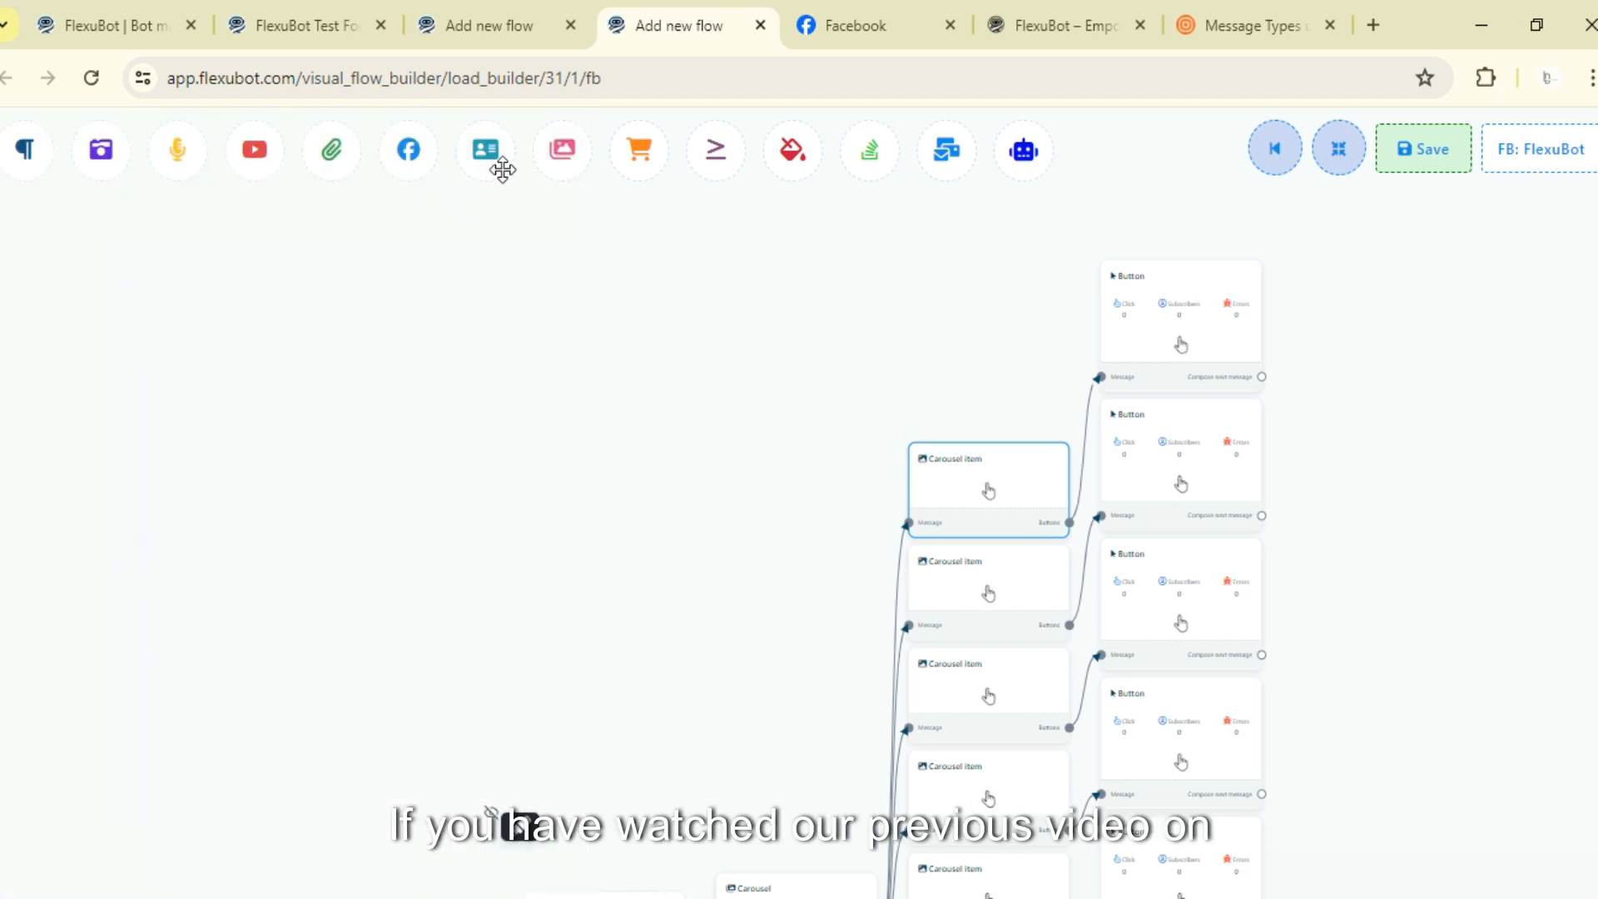
pyautogui.moveTo(499, 161); pyautogui.dragTo(303, 457)
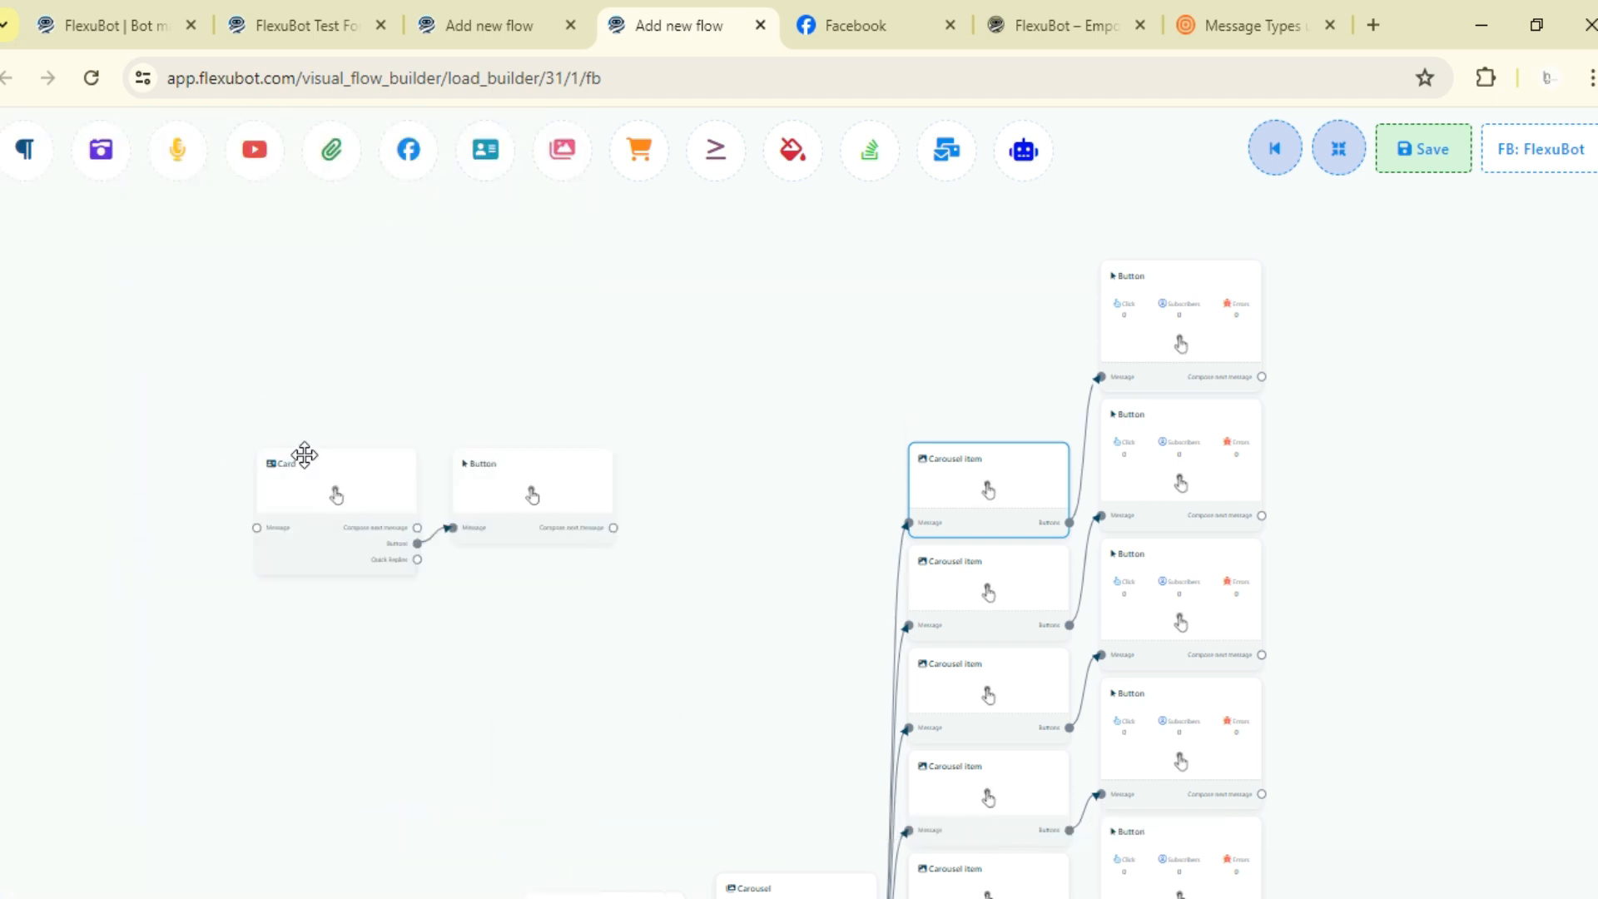
pyautogui.doubleClick(477, 473)
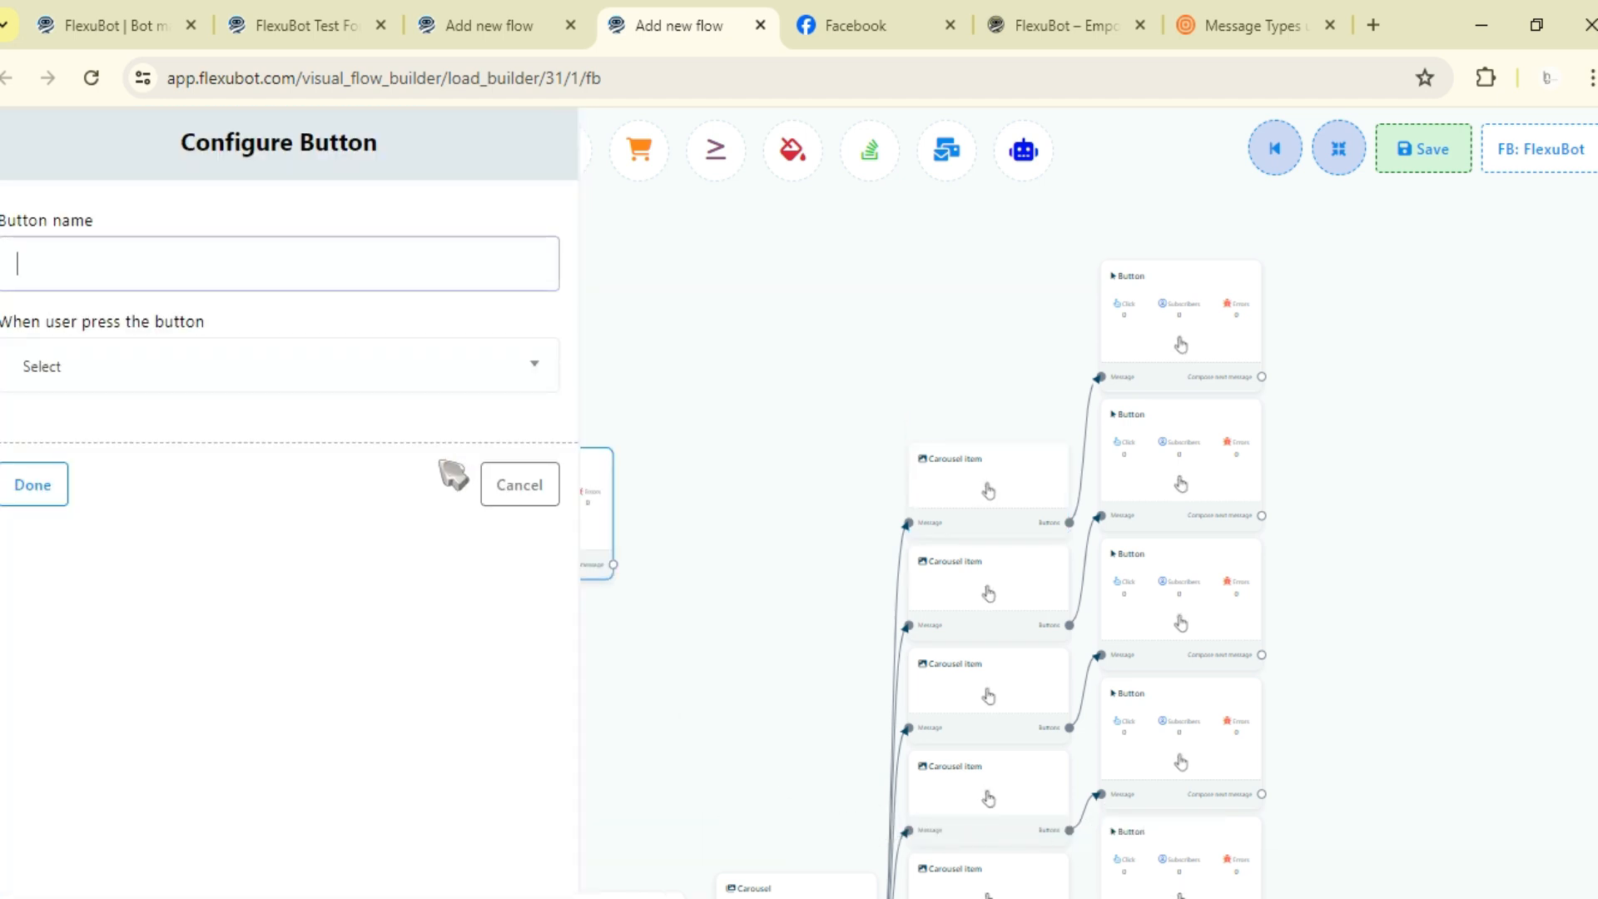
pyautogui.click(523, 499)
pyautogui.doubleClick(381, 523)
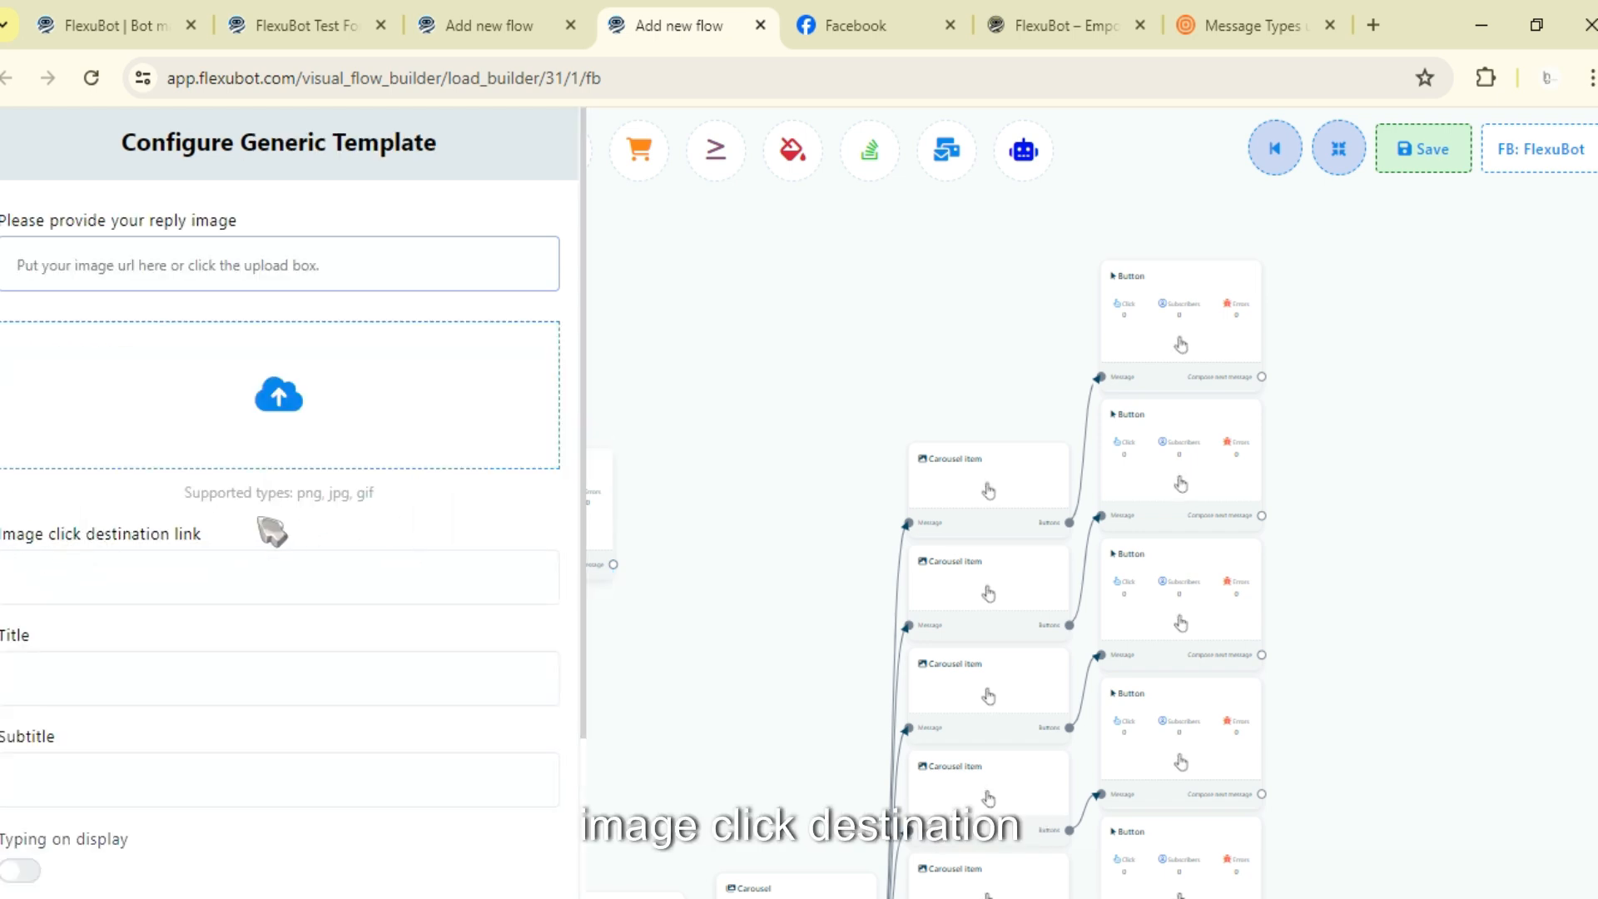
pyautogui.scroll(-3, 273, 531)
pyautogui.click(516, 857)
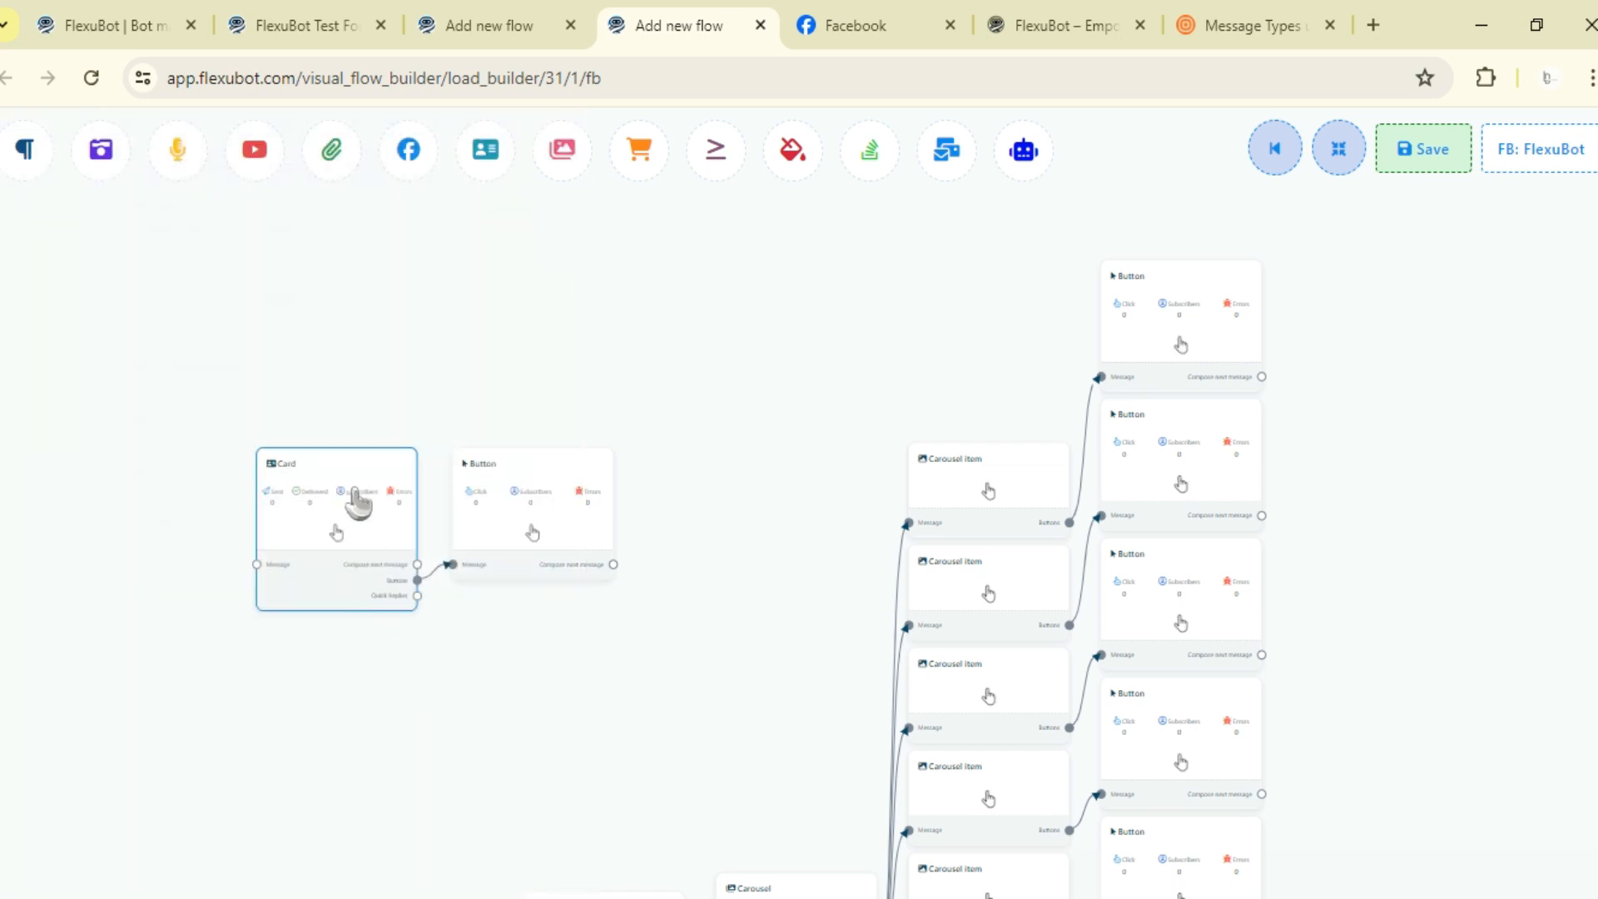
pyautogui.press('Delete')
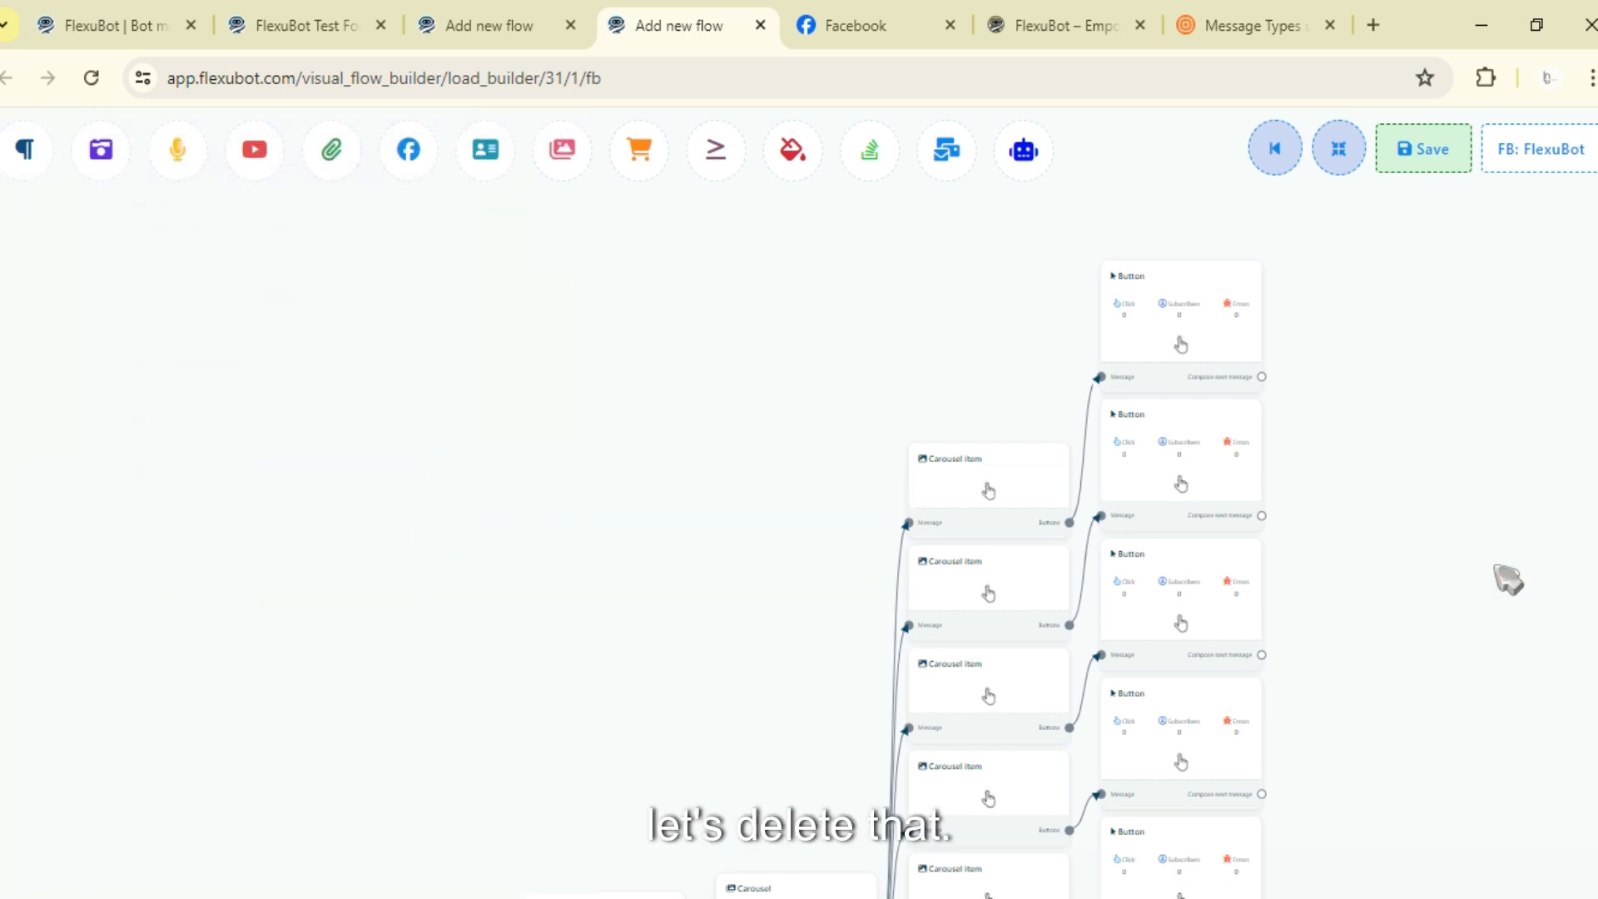
# - Upload the first cake image as the reply image of the top carousel item
pyautogui.moveTo(1471, 520); pyautogui.dragTo(1274, 471)
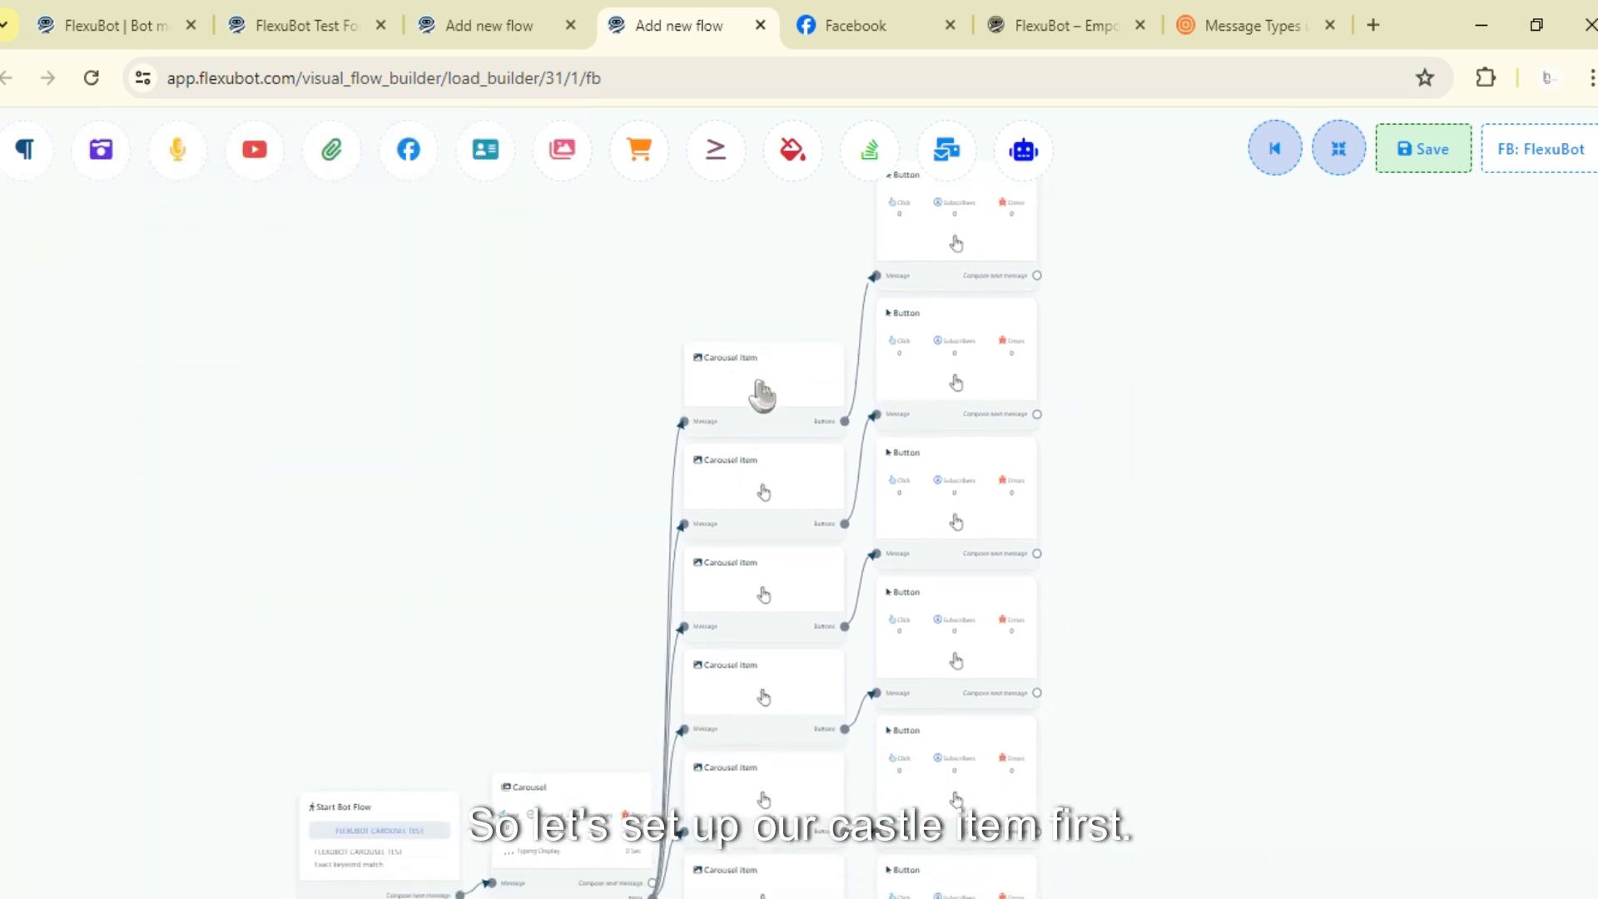
pyautogui.doubleClick(759, 389)
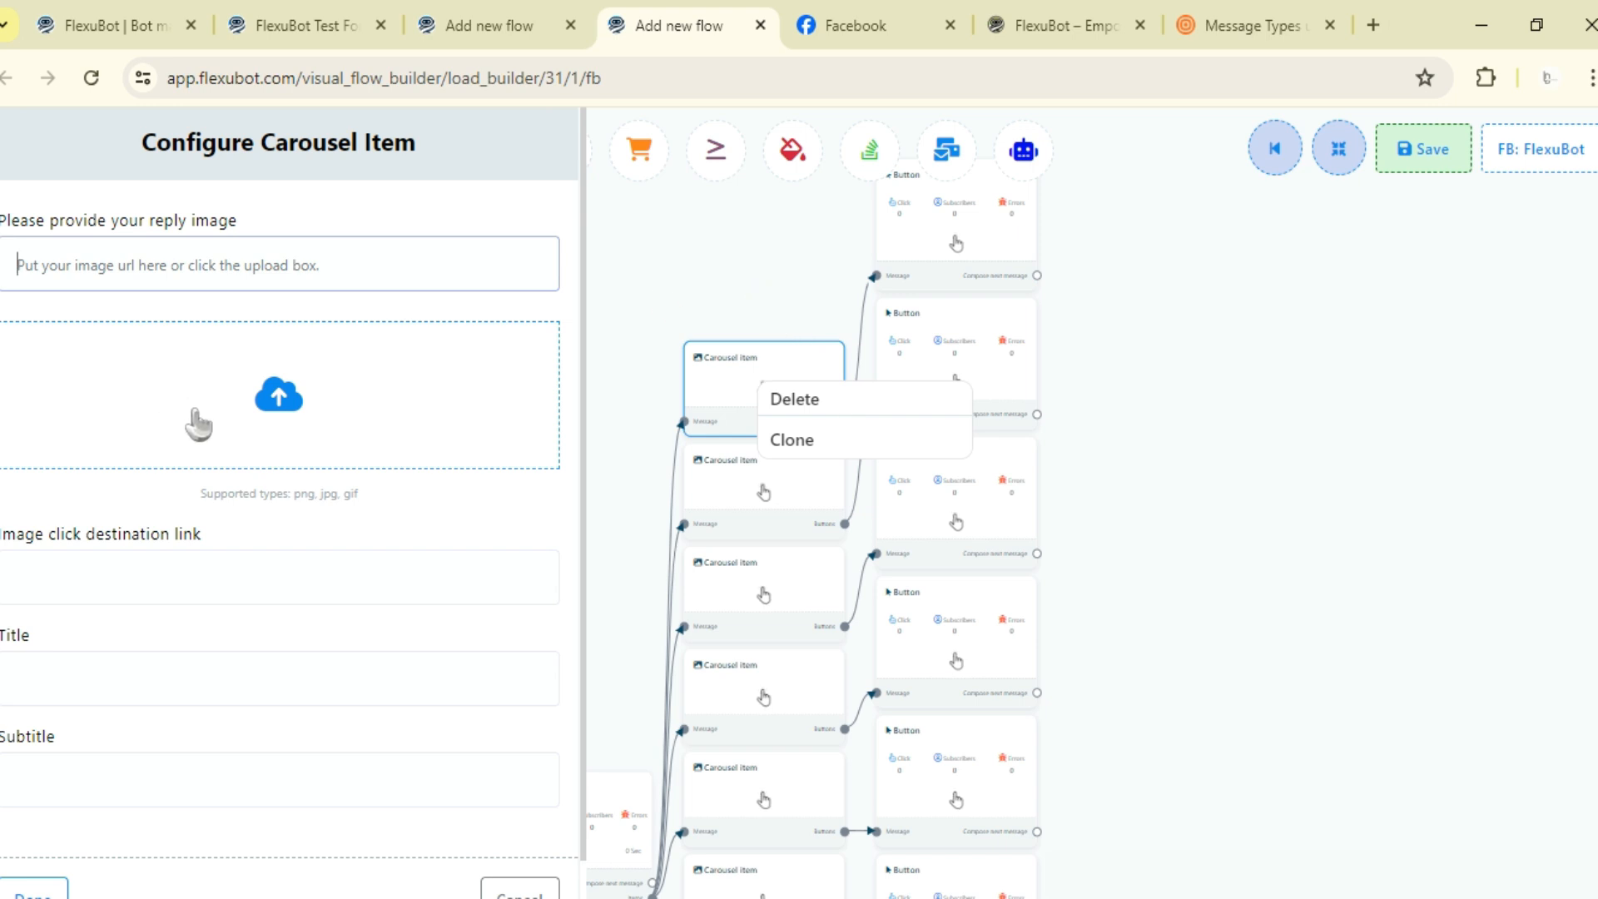
pyautogui.click(861, 896)
pyautogui.moveTo(834, 704); pyautogui.dragTo(258, 381)
pyautogui.click(120, 582)
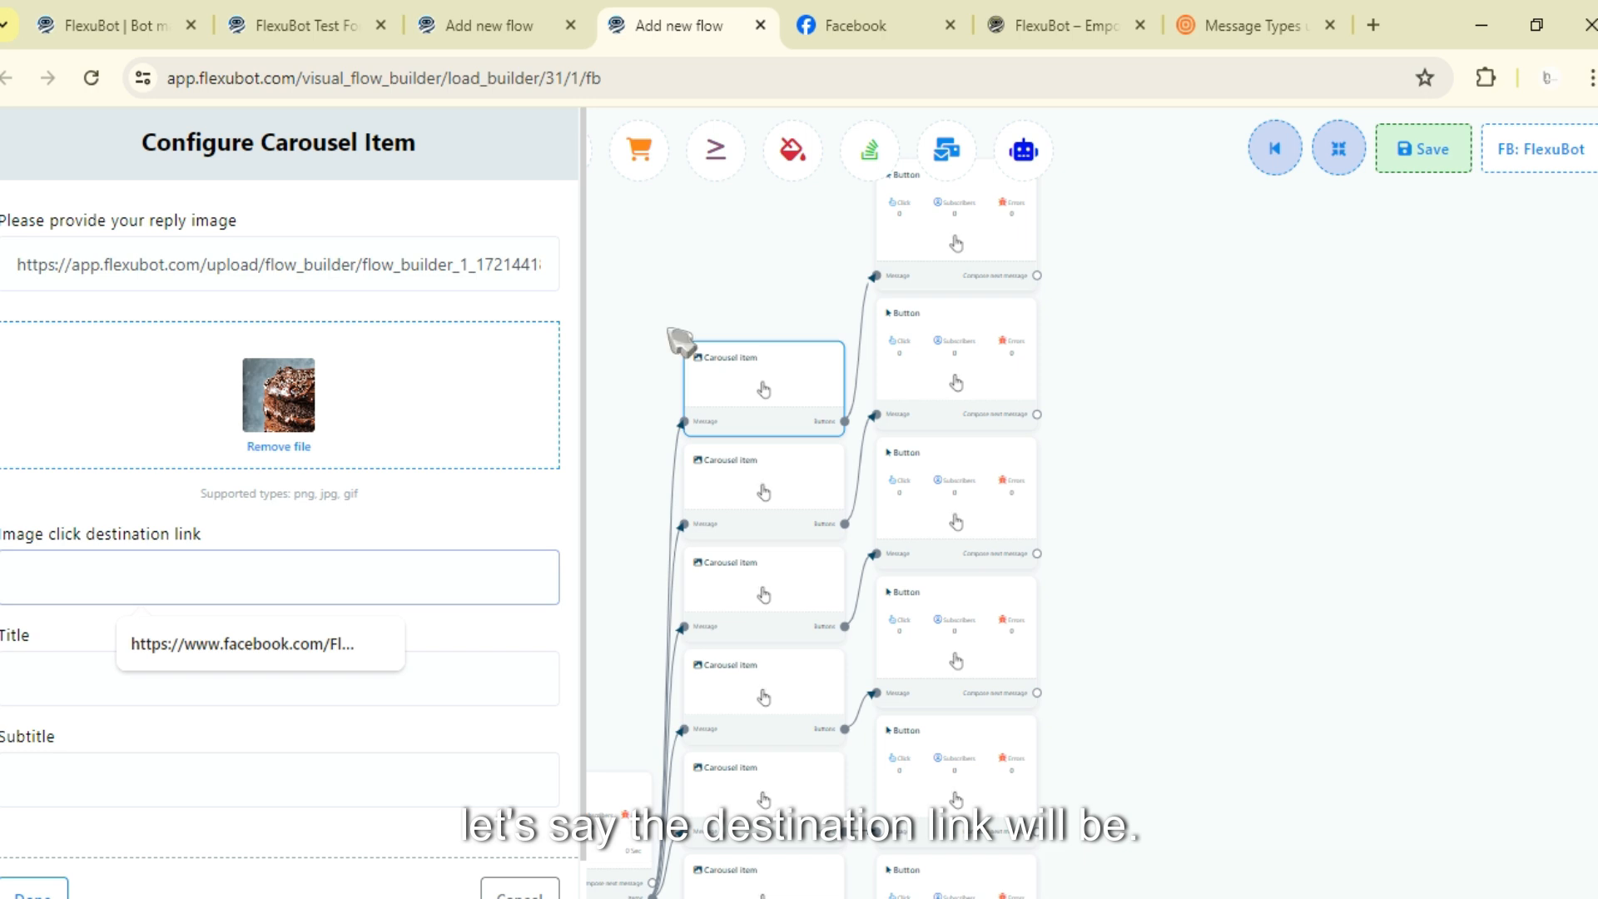
pyautogui.click(1041, 25)
pyautogui.click(523, 70)
pyautogui.hotkey('ctrl', 'c')
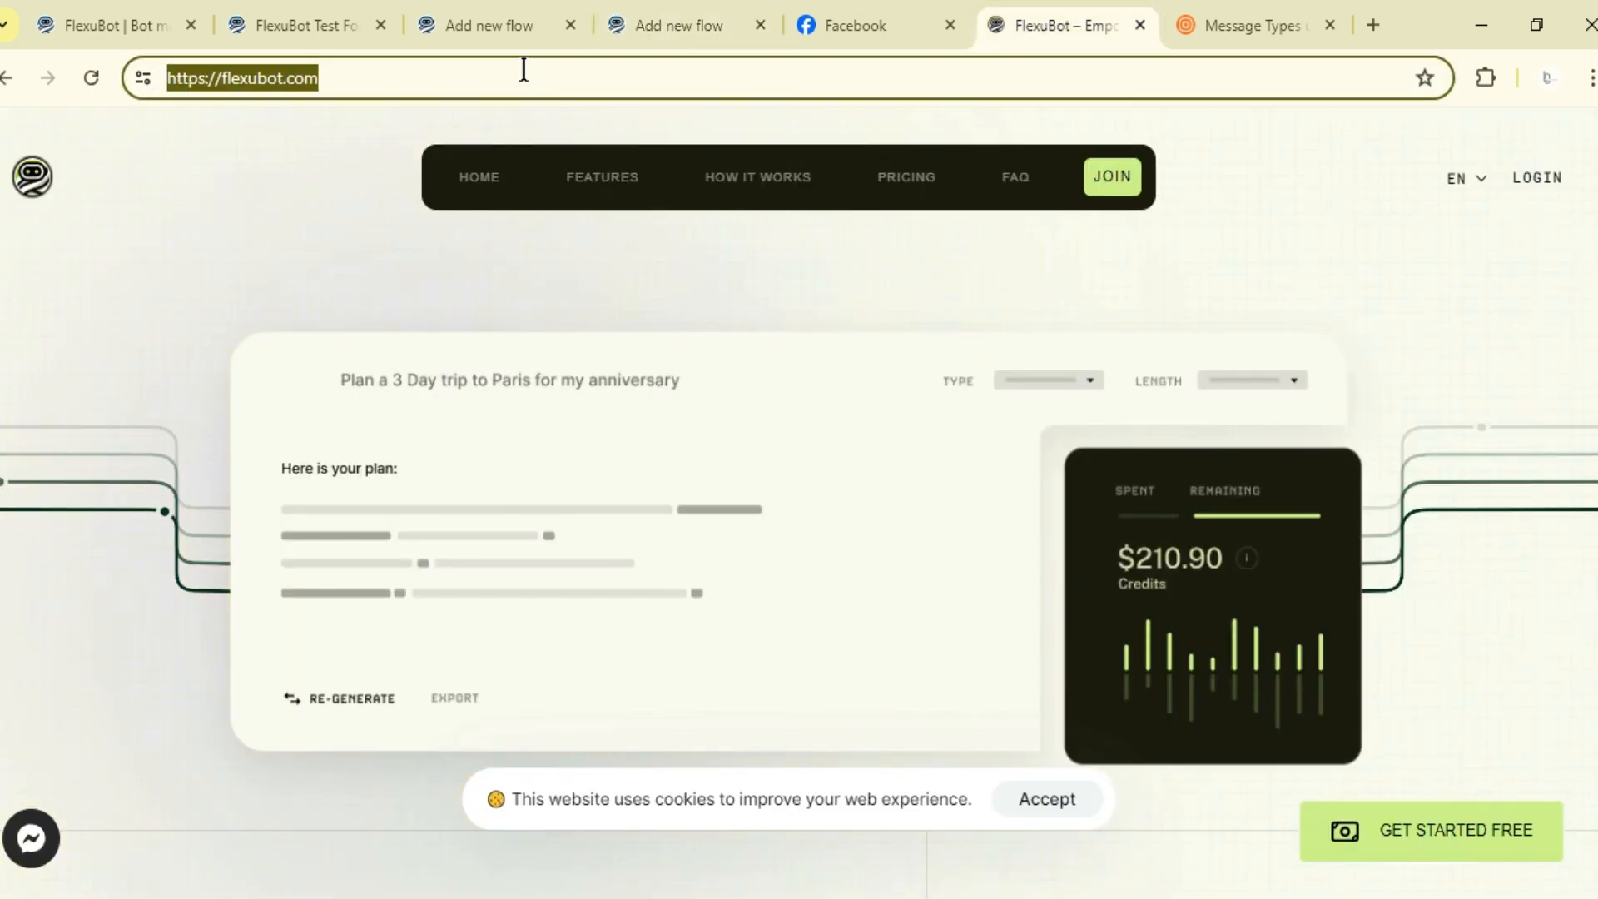
pyautogui.click(616, 21)
pyautogui.hotkey('ctrl', 'v')
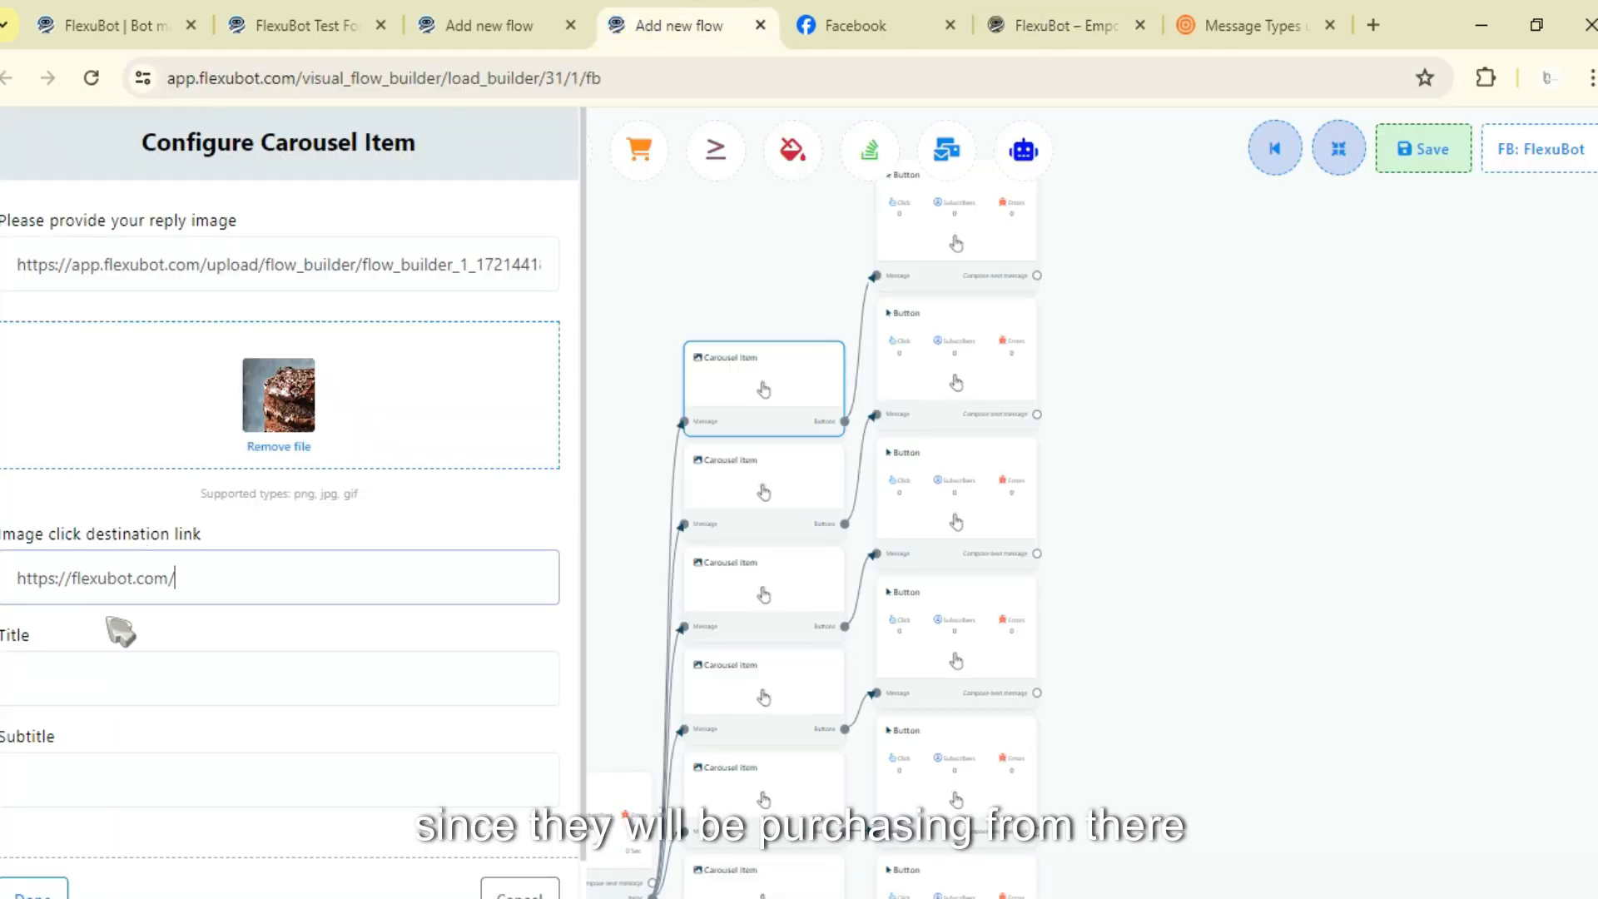
# - Set the item's title to Cake 1 Title and subtitle to Cake 1 Subtitle, then confirm
pyautogui.scroll(-1, 121, 633)
pyautogui.click(100, 634)
pyautogui.write('Ck')
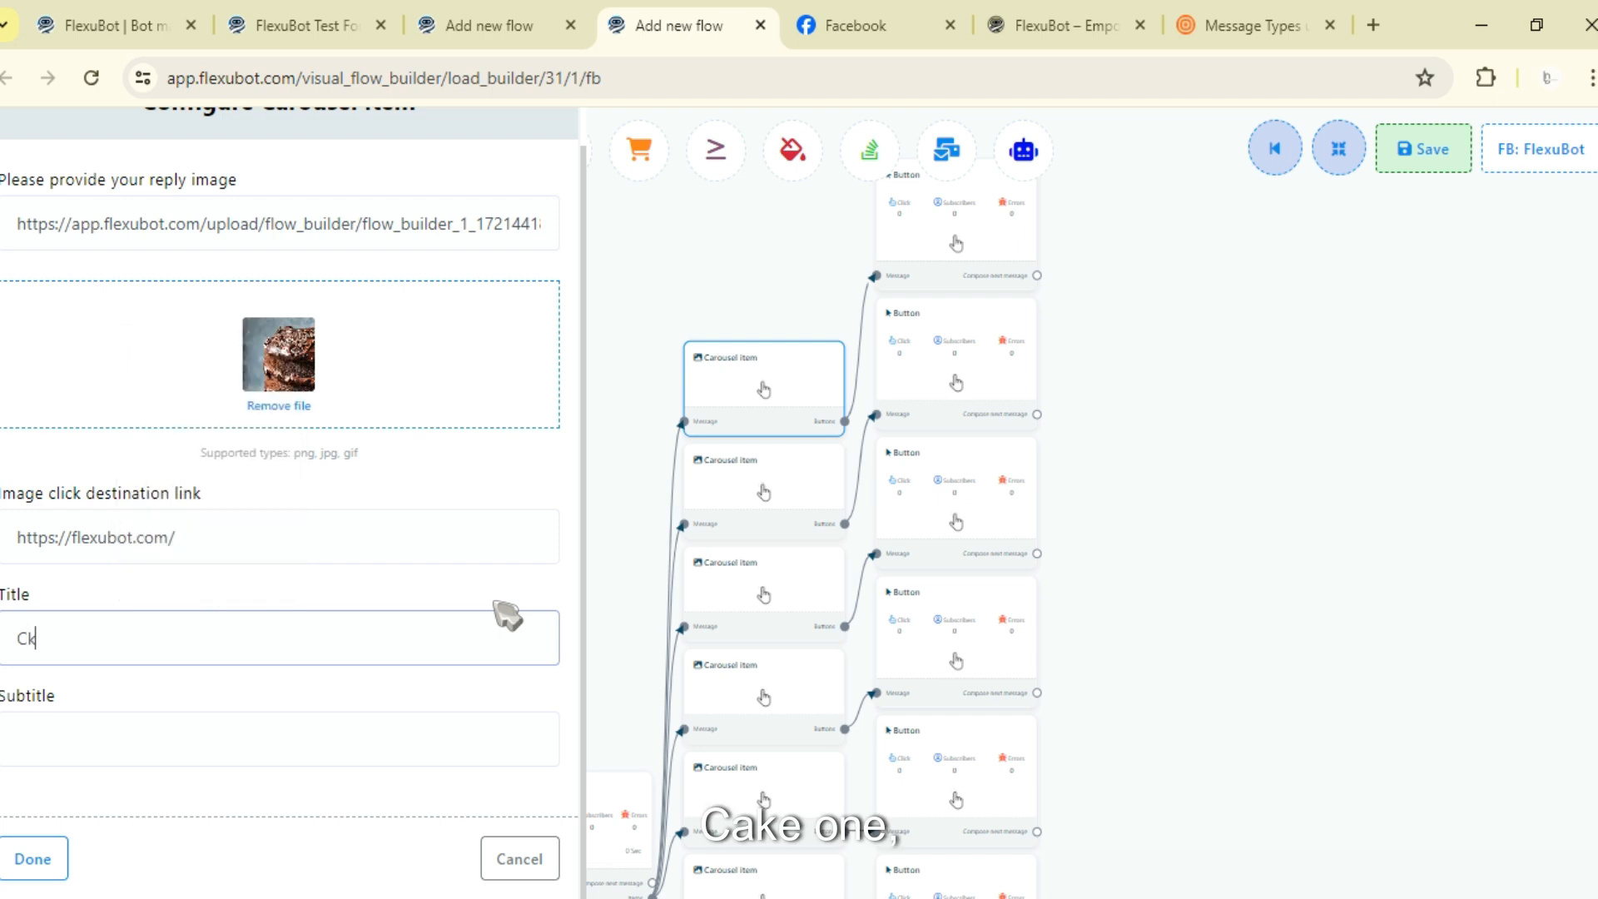
pyautogui.press('BackSpace')
pyautogui.write('ake 1')
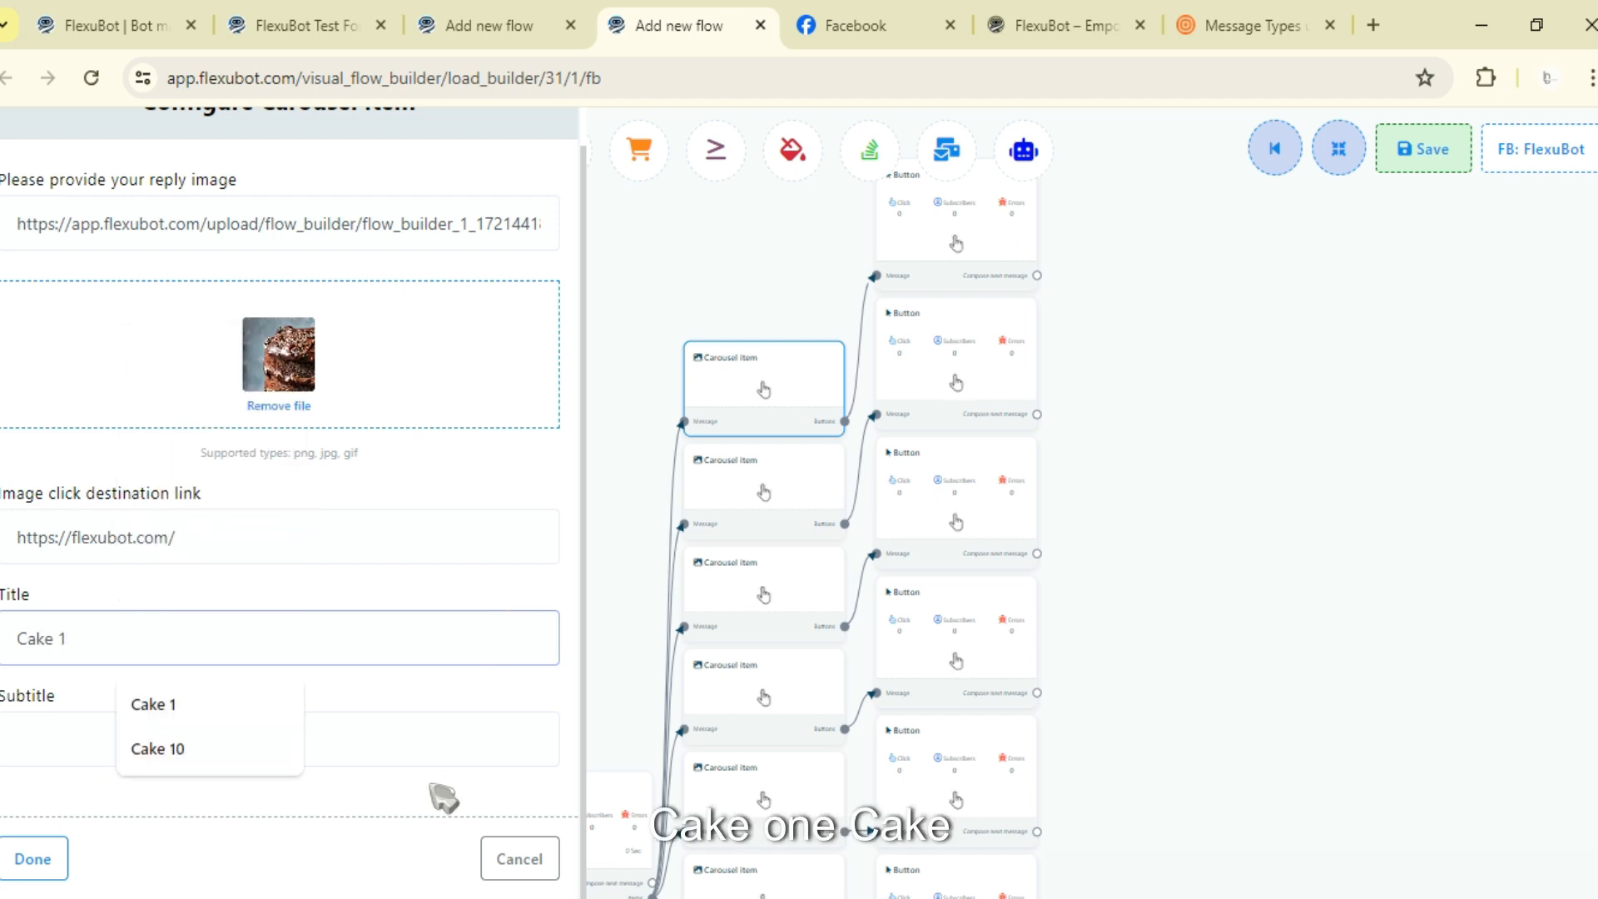
pyautogui.click(457, 734)
pyautogui.write('Cake 1 ')
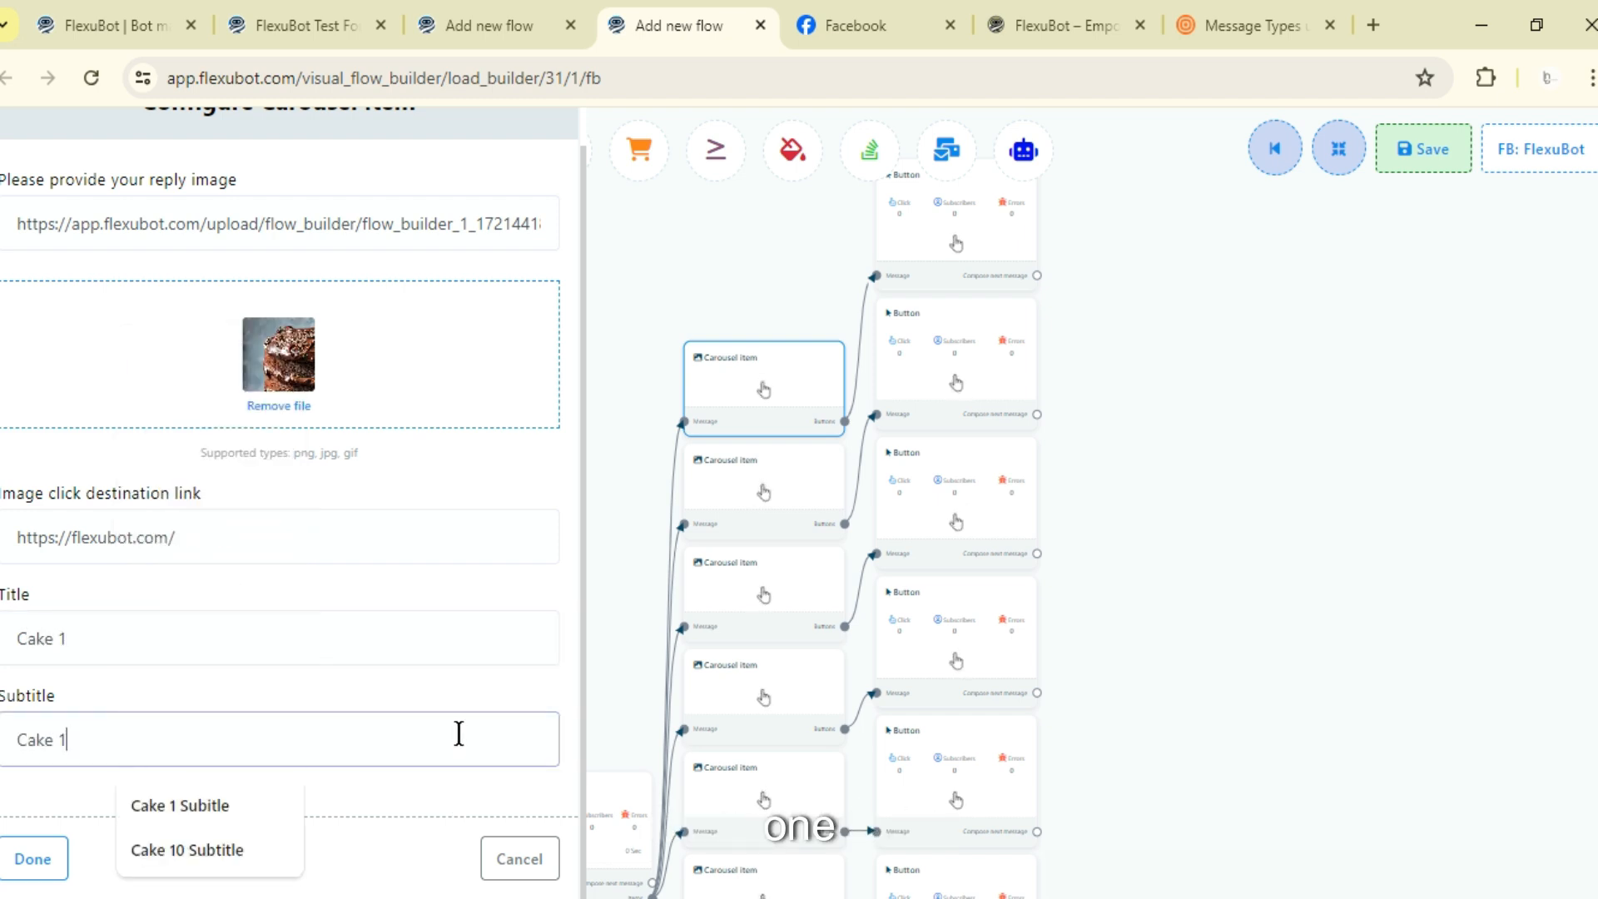
pyautogui.write('S')
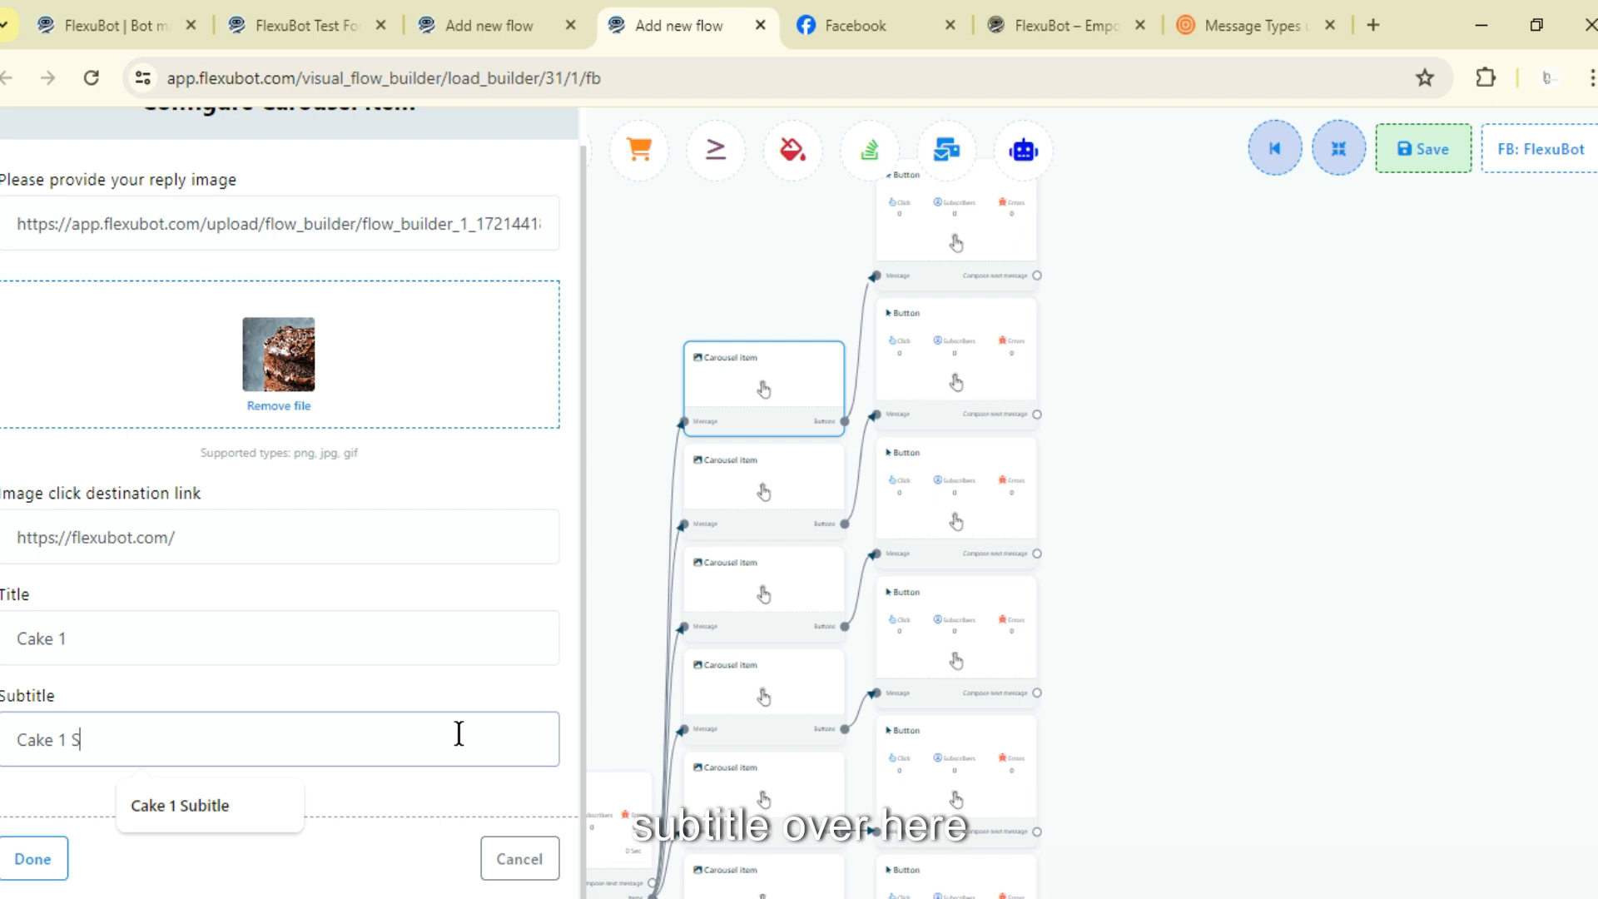
pyautogui.write('ubtitle')
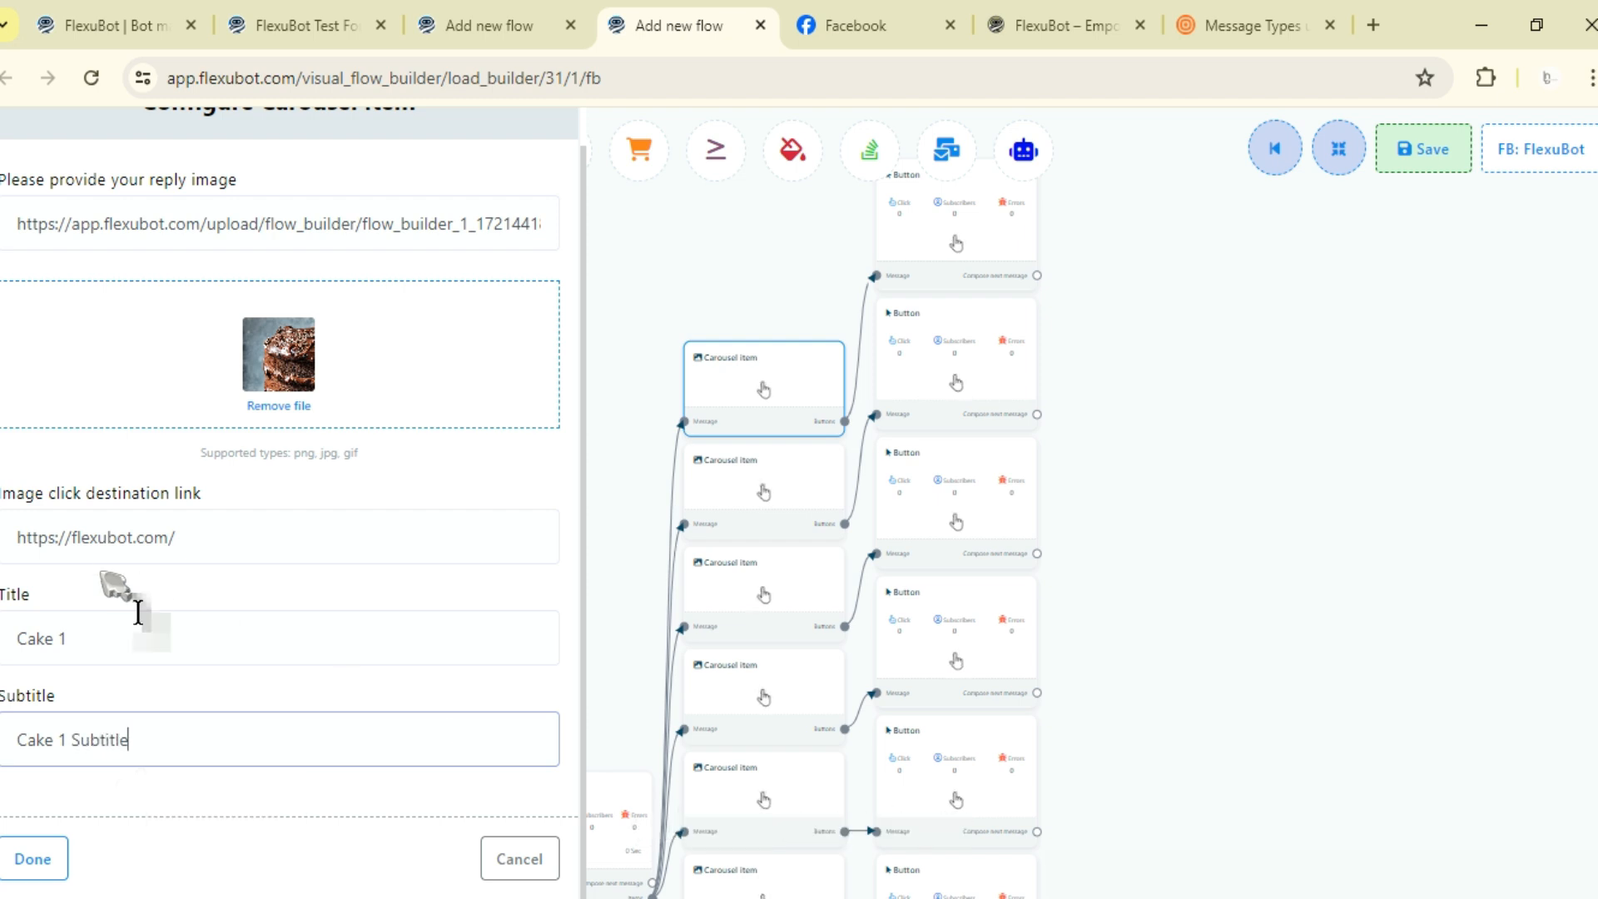
pyautogui.click(168, 612)
pyautogui.write('Cake 1 Title')
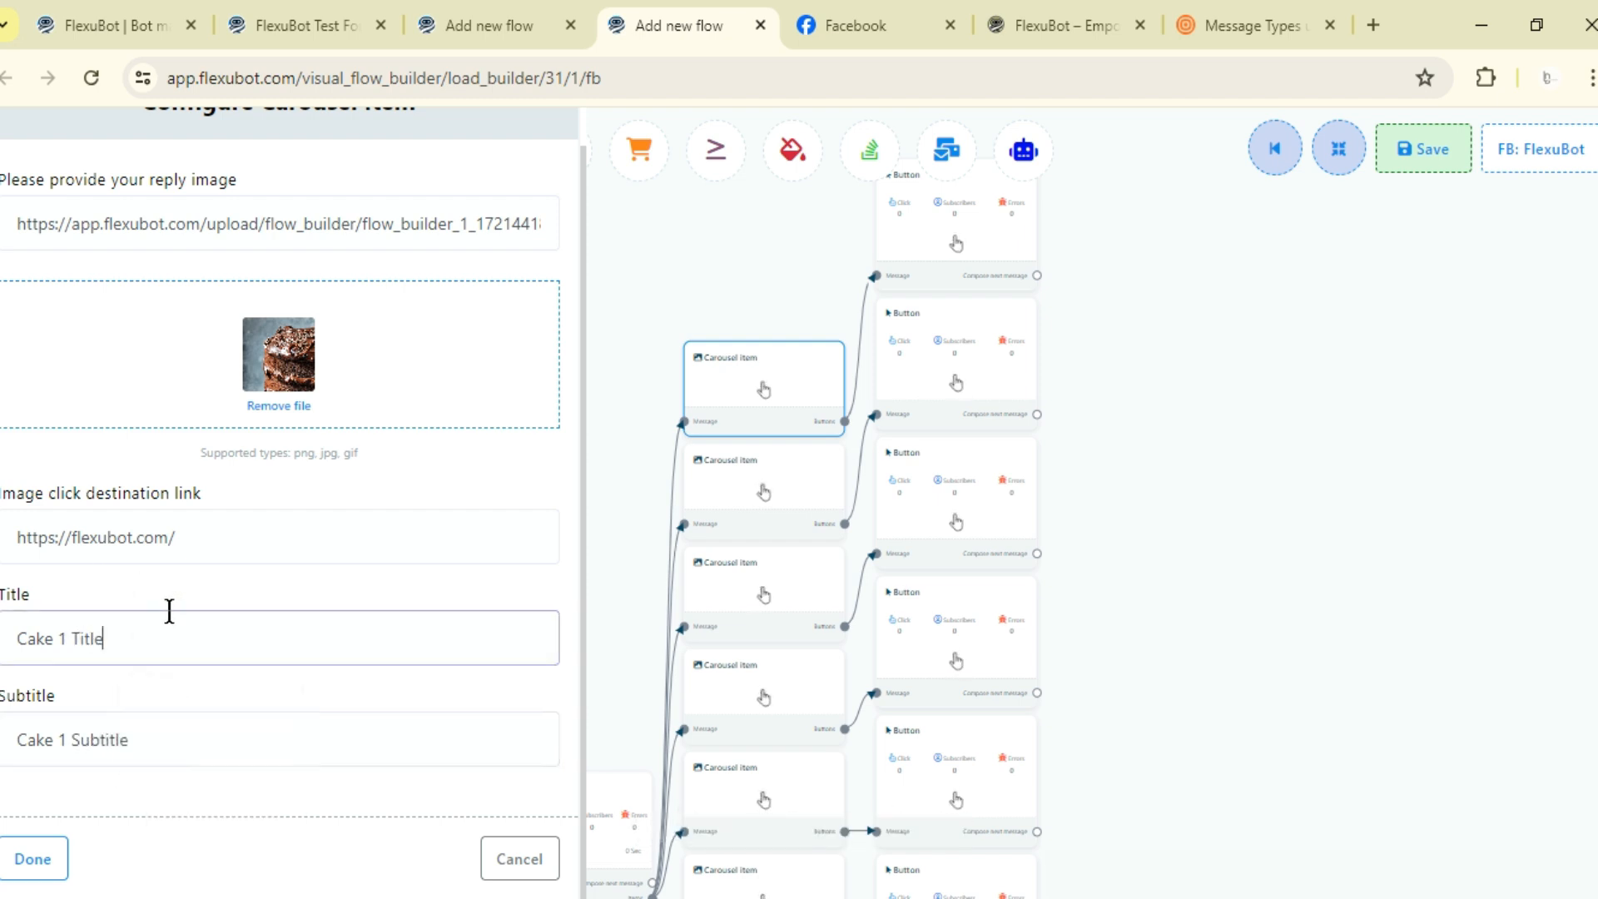
pyautogui.click(36, 864)
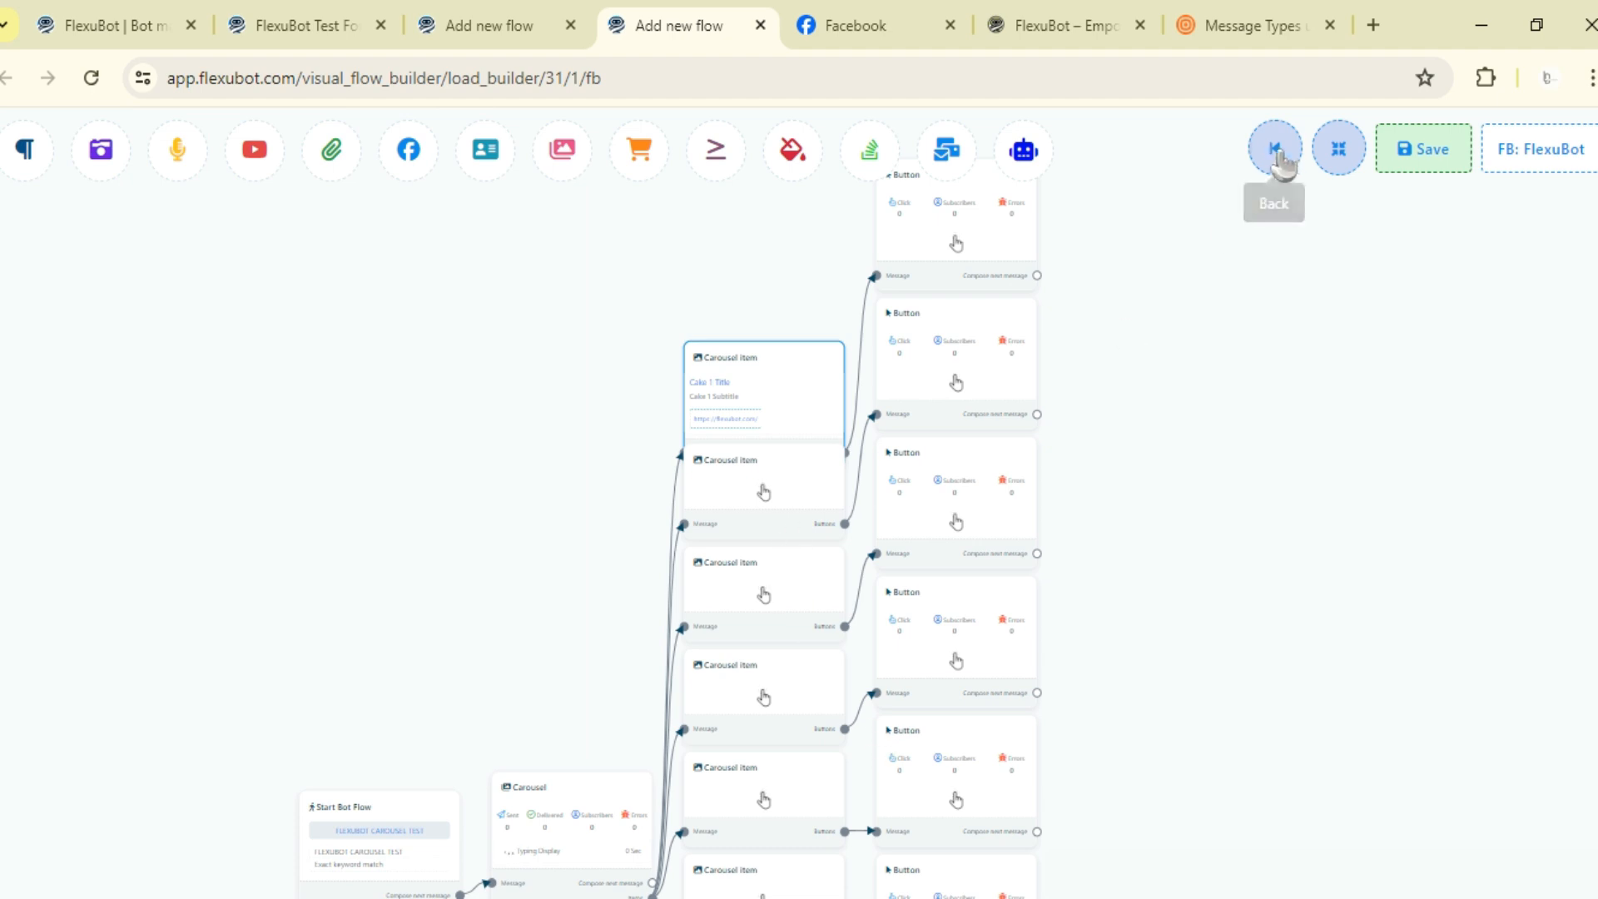
# - Review the filled carousel items and the second item's settings, closing it without changes
pyautogui.click(1338, 150)
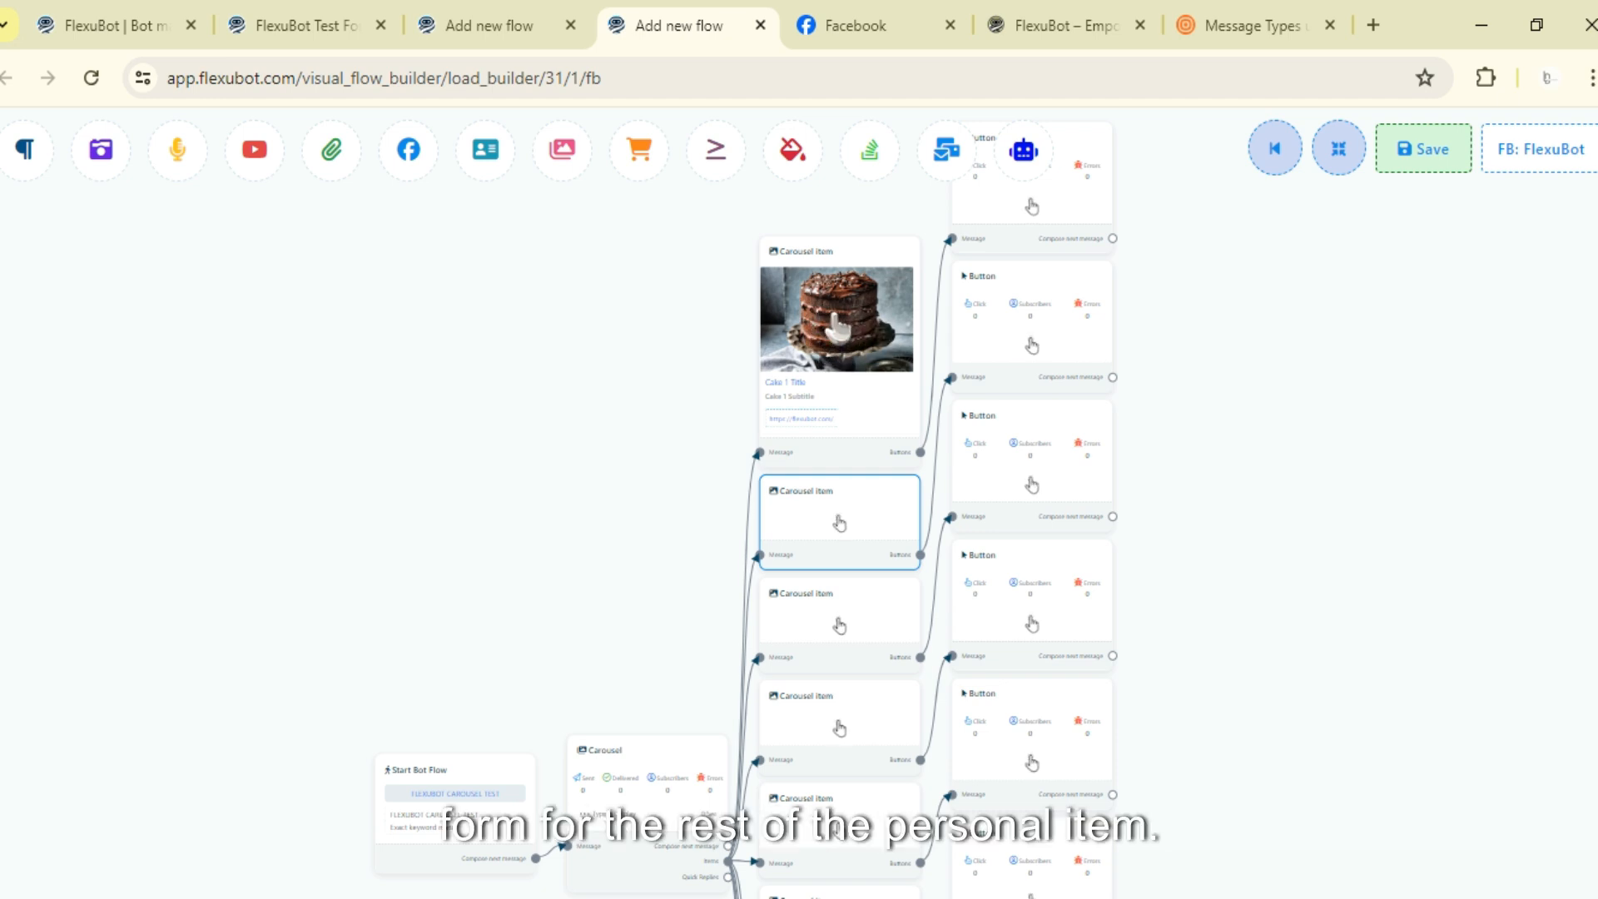
pyautogui.scroll(-3, 777, 553)
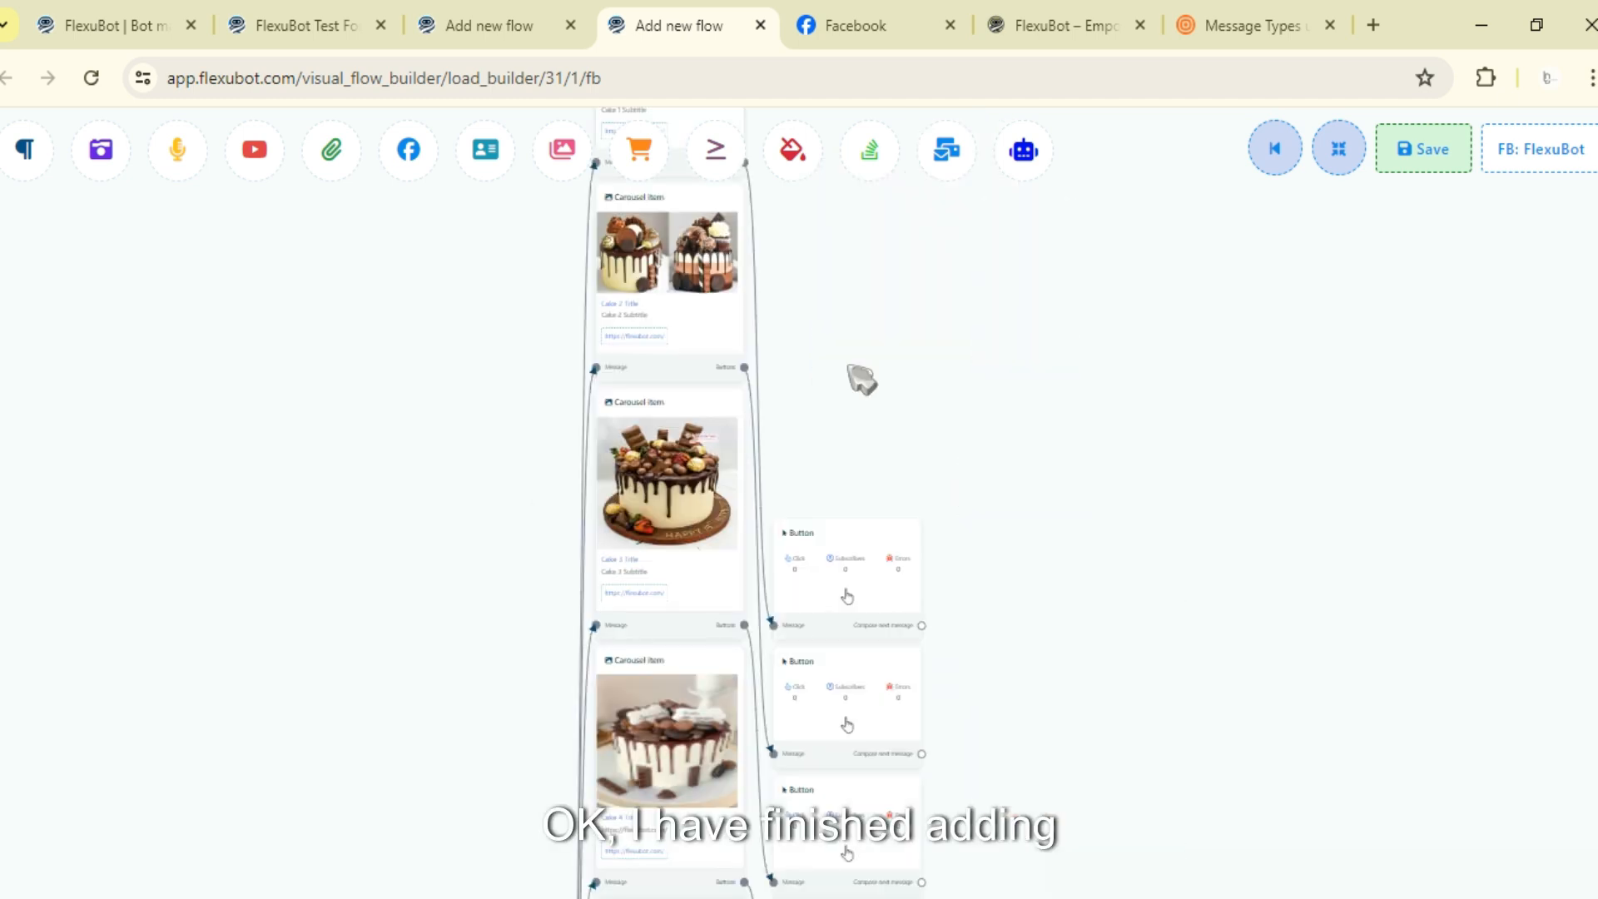
pyautogui.moveTo(849, 367); pyautogui.dragTo(938, 262)
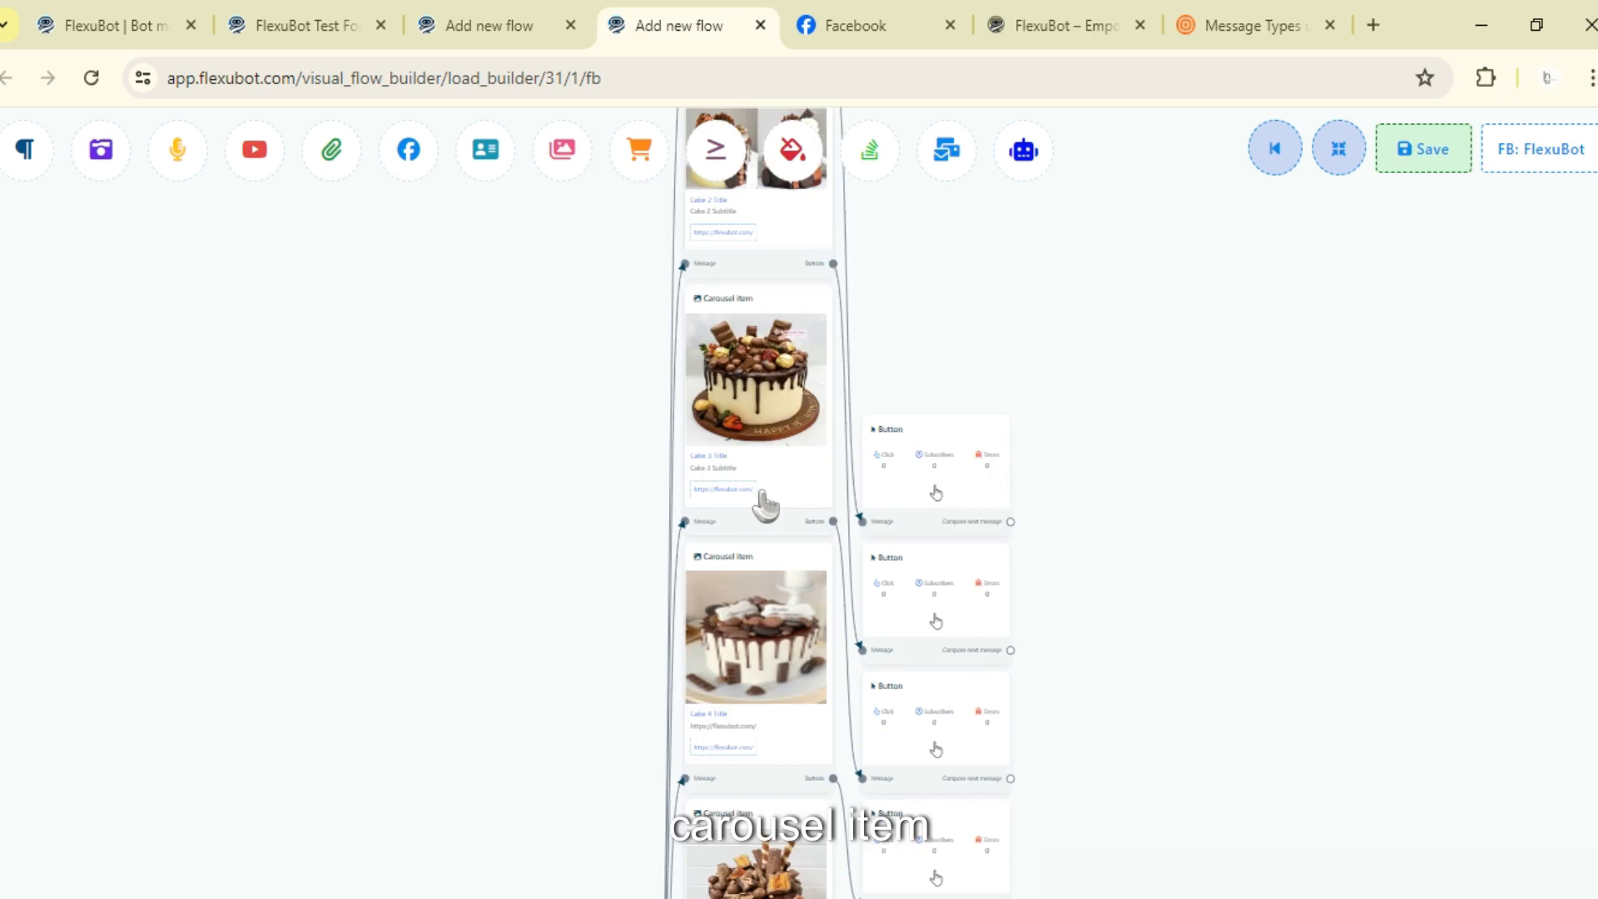
pyautogui.scroll(-3, 764, 504)
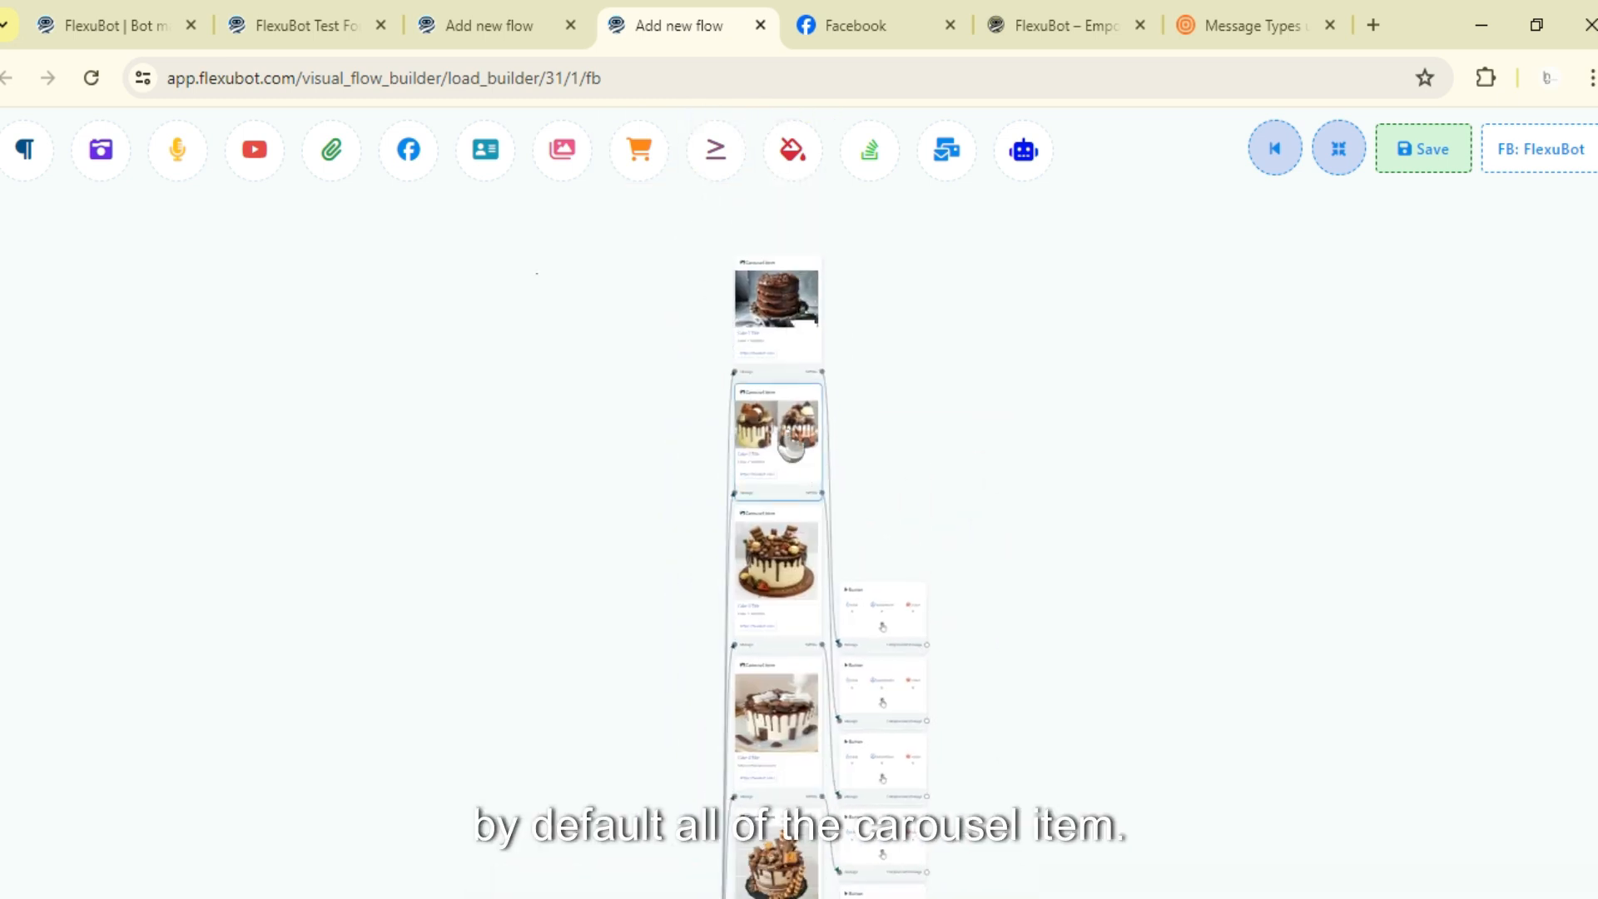
pyautogui.doubleClick(791, 447)
pyautogui.moveTo(114, 592); pyautogui.dragTo(15, 600)
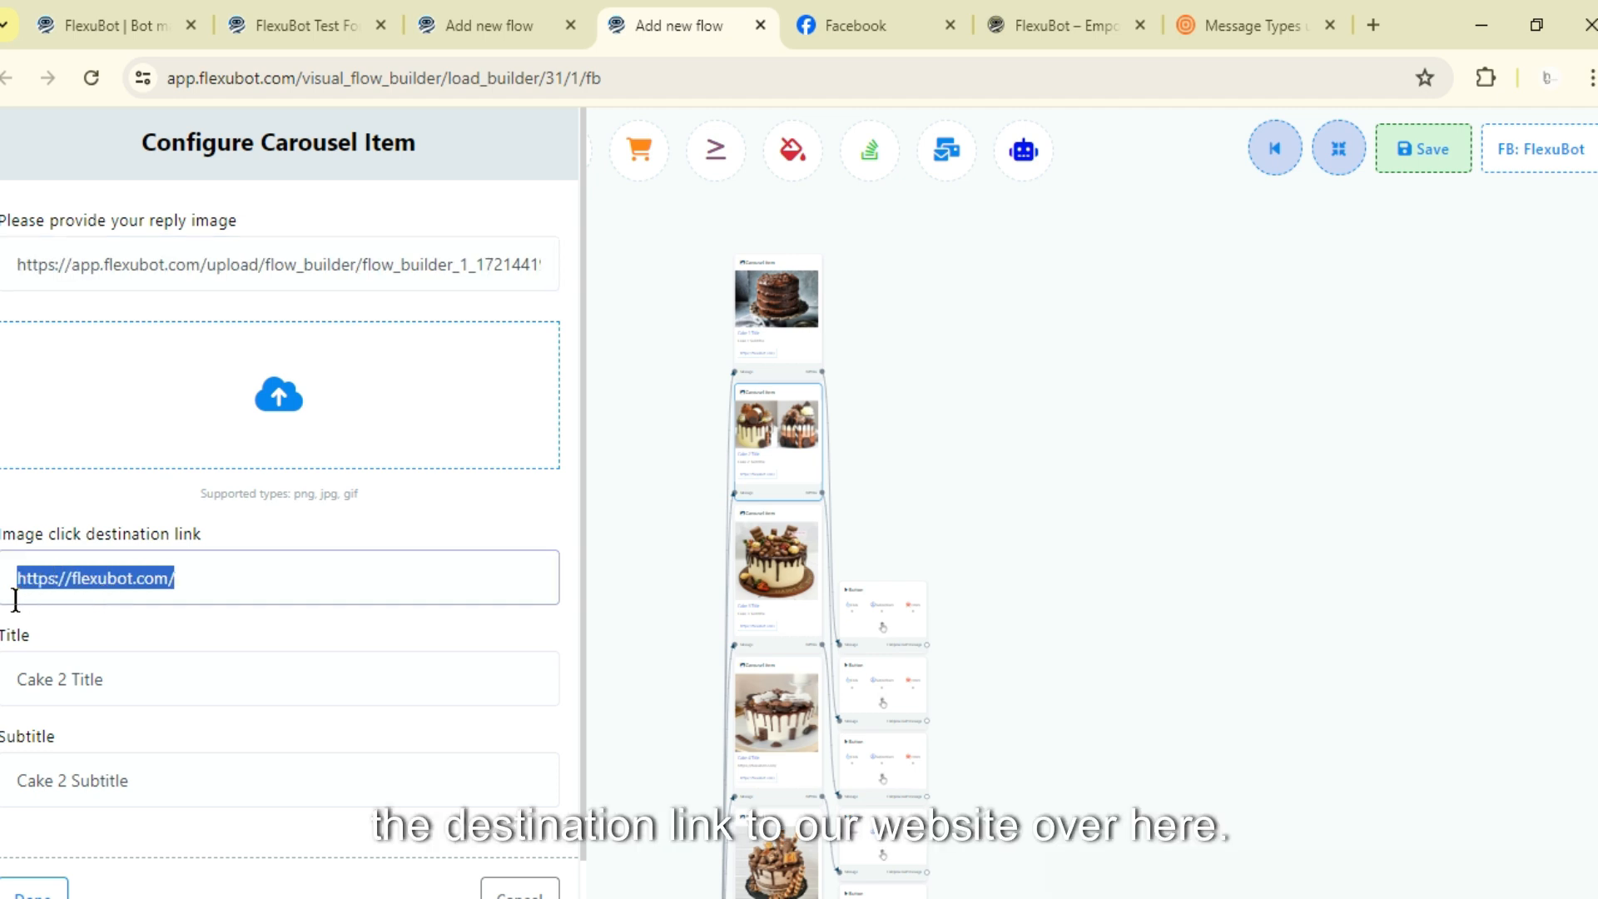
pyautogui.click(1052, 14)
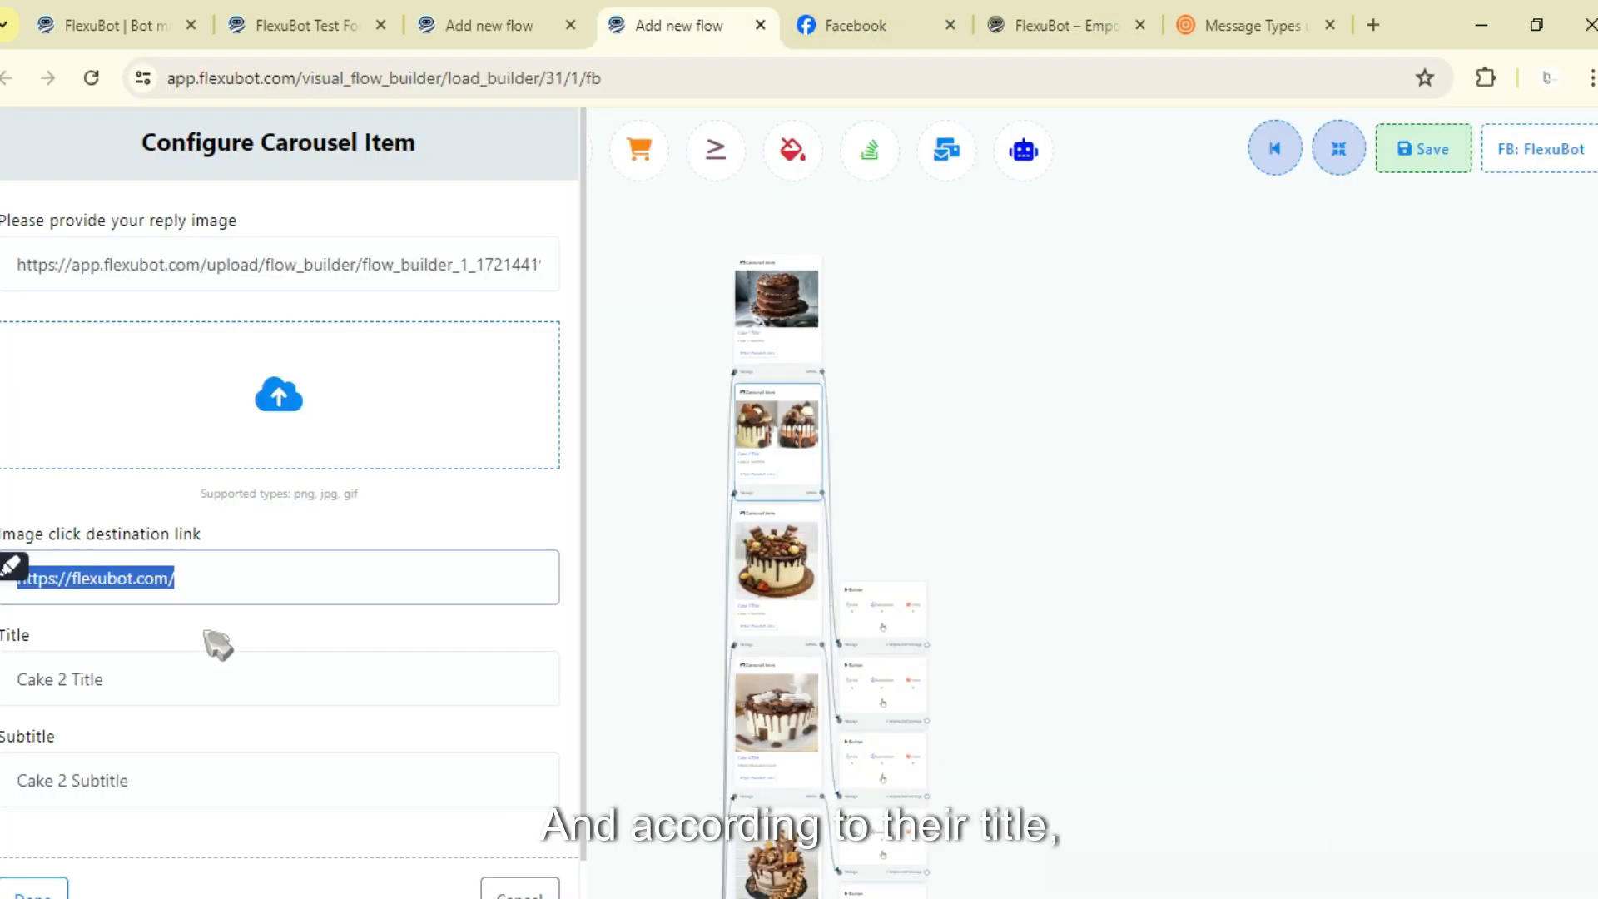
pyautogui.scroll(-1, 218, 623)
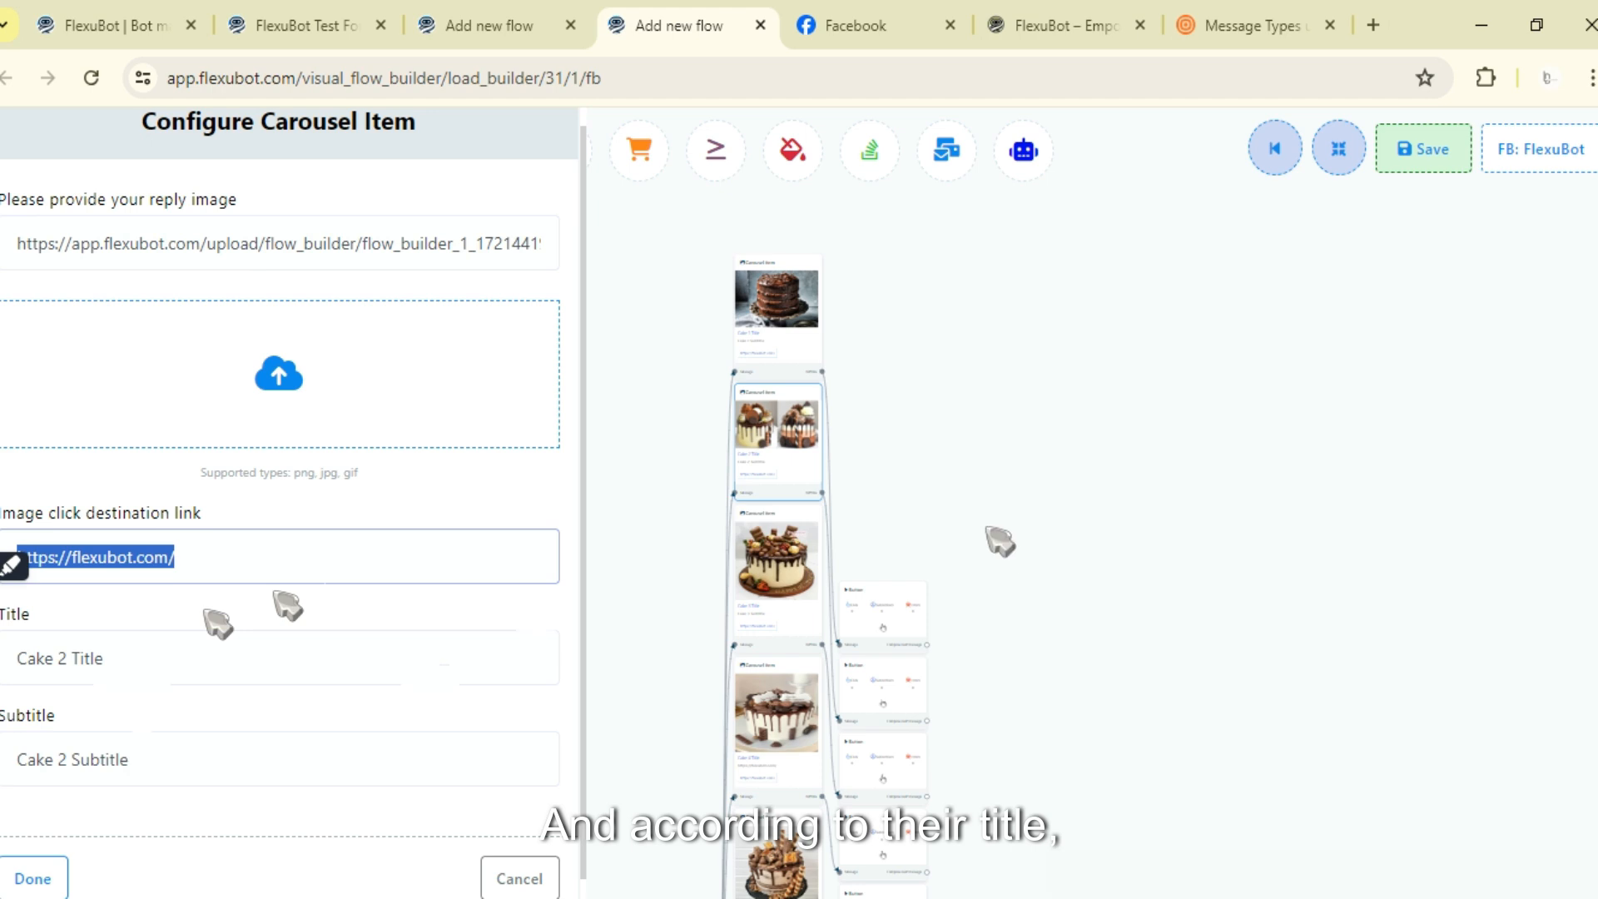
pyautogui.click(519, 859)
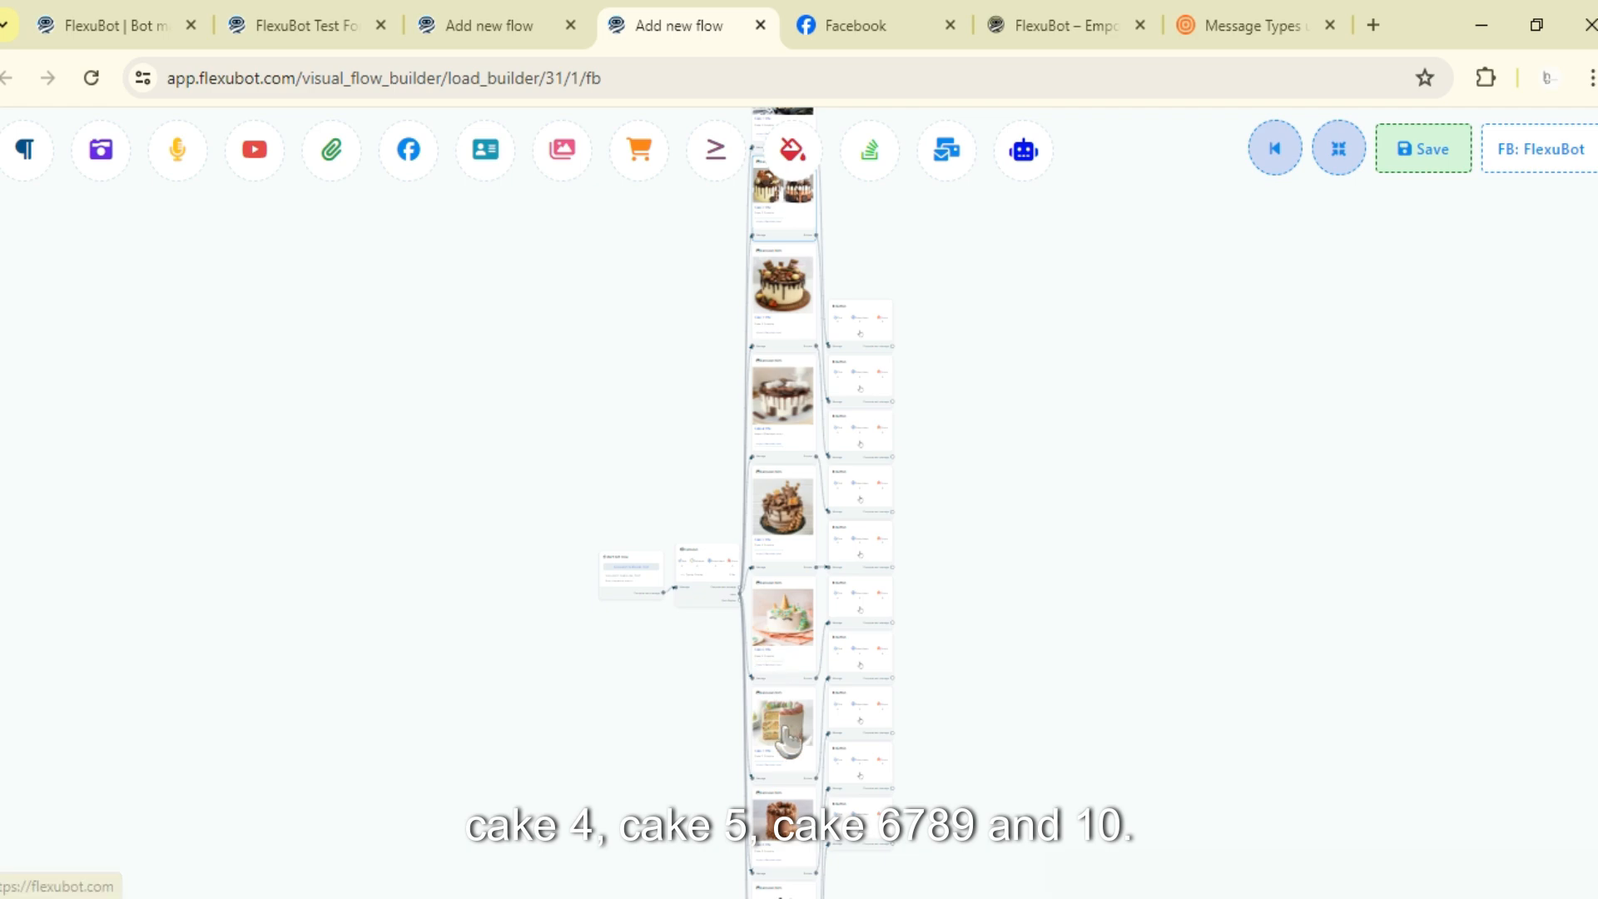
pyautogui.scroll(-1, 783, 732)
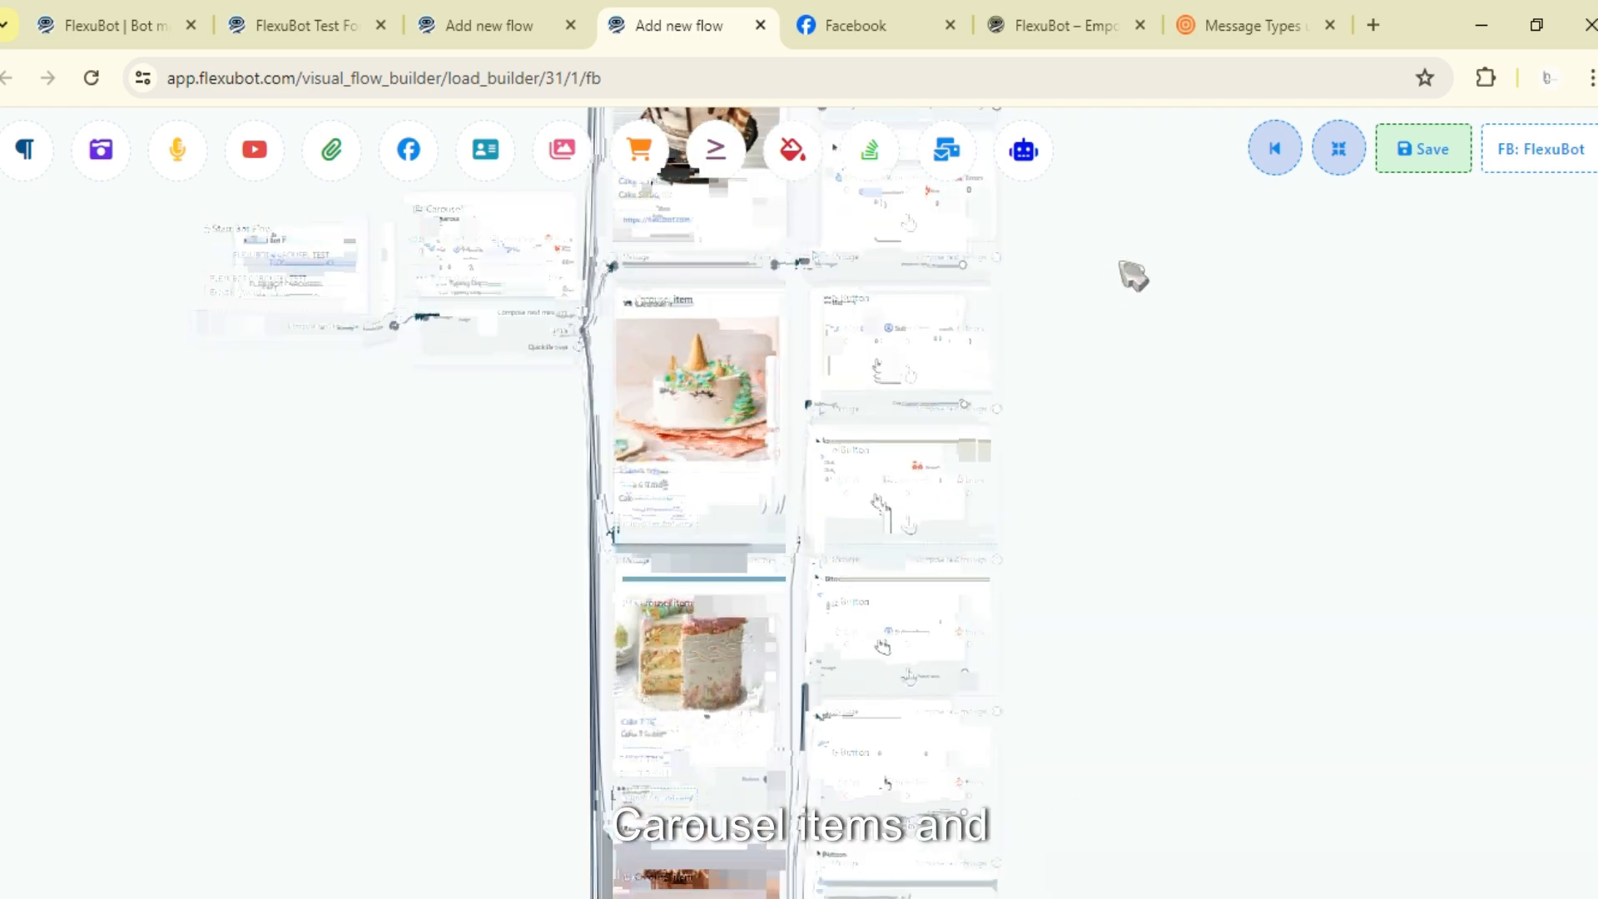
pyautogui.moveTo(1141, 407); pyautogui.dragTo(1138, 796)
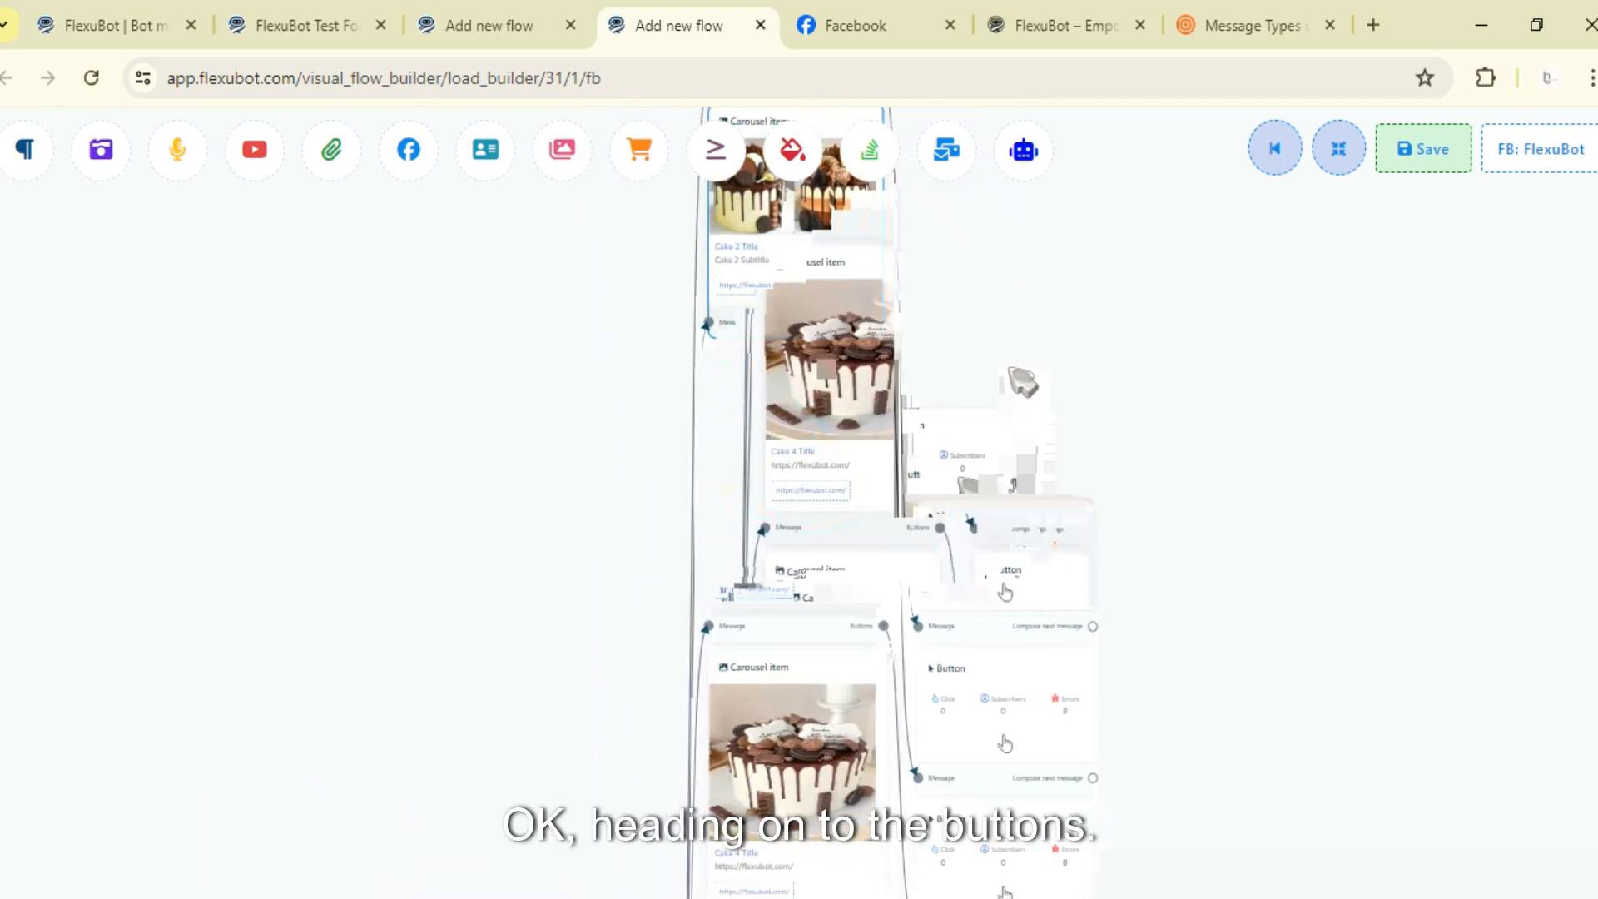
# - Set the first carousel item's button to send a message, naming it Sed Message (Test)
pyautogui.click(999, 568)
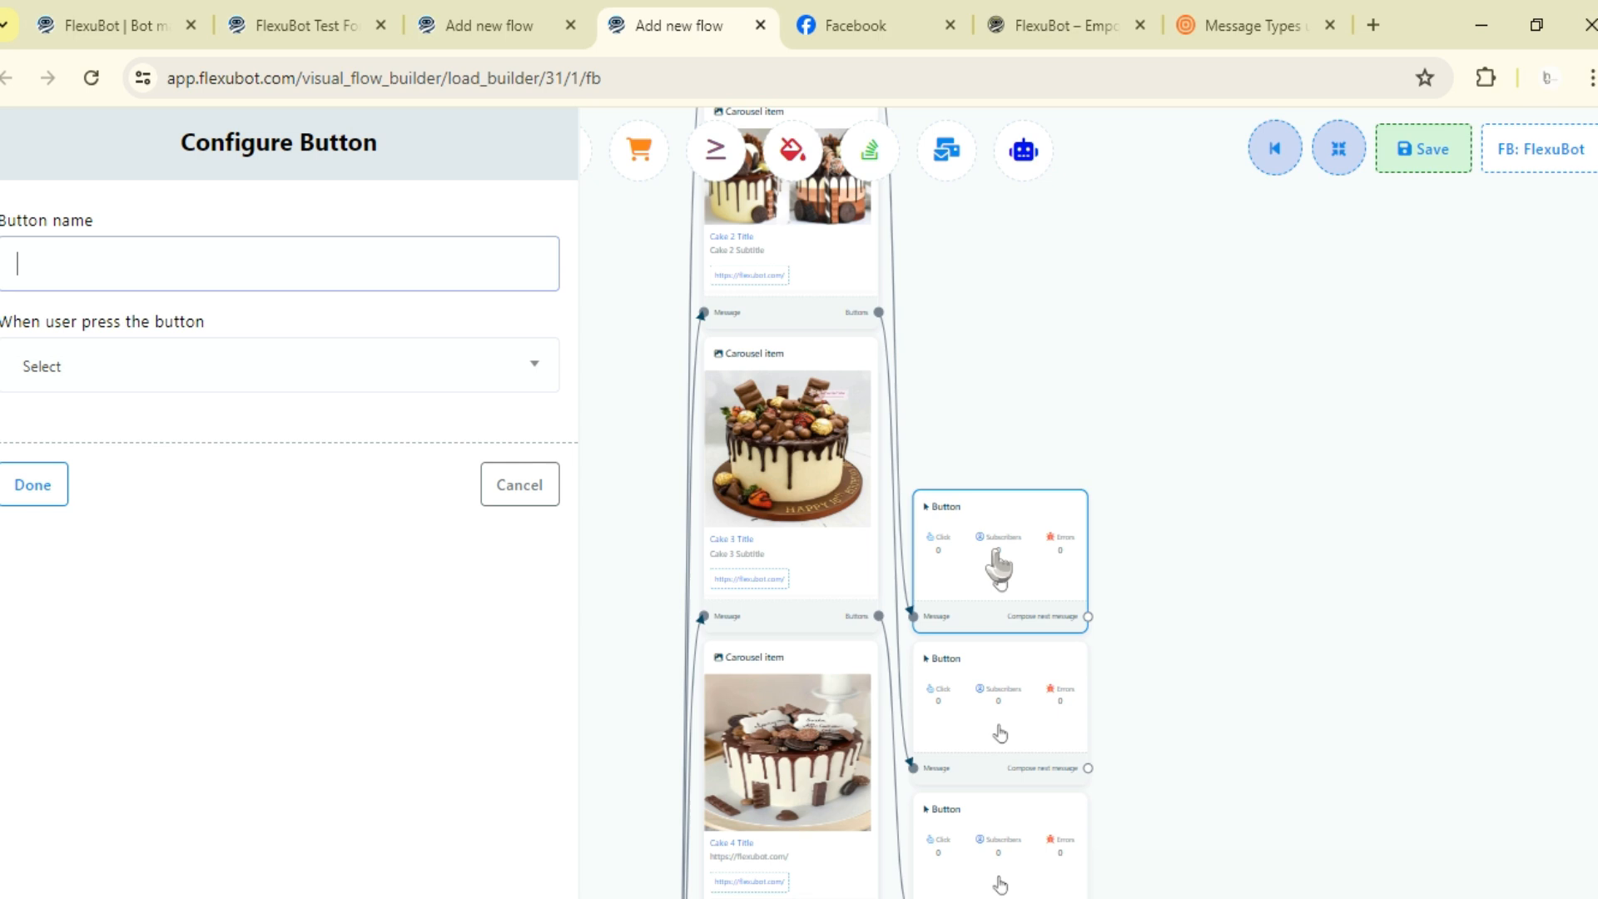
pyautogui.click(295, 359)
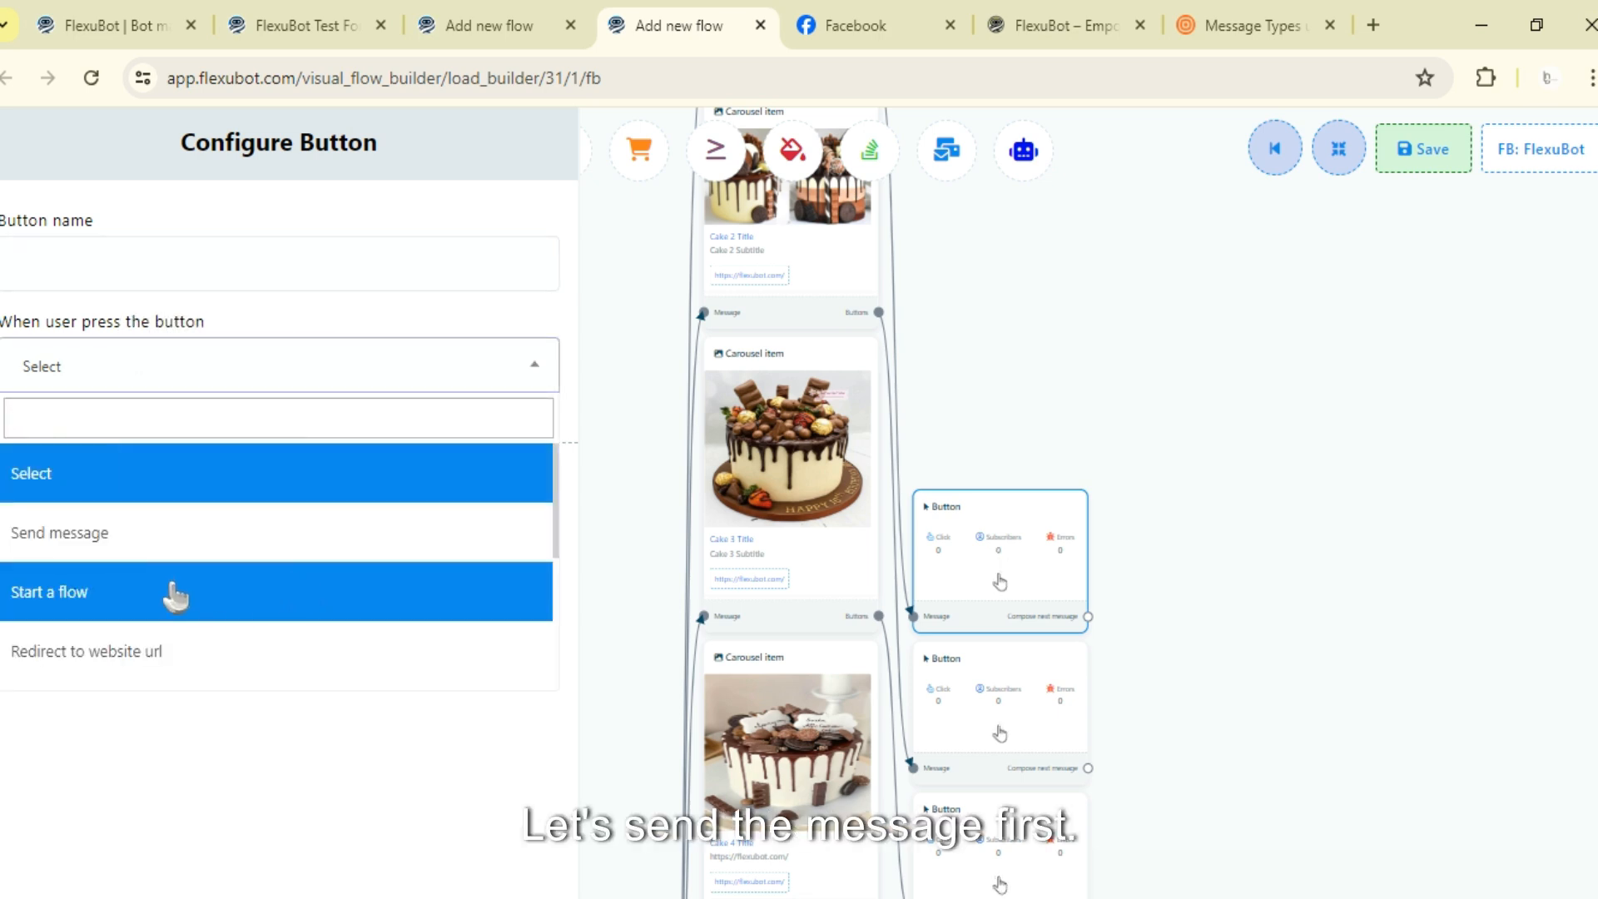
pyautogui.click(133, 533)
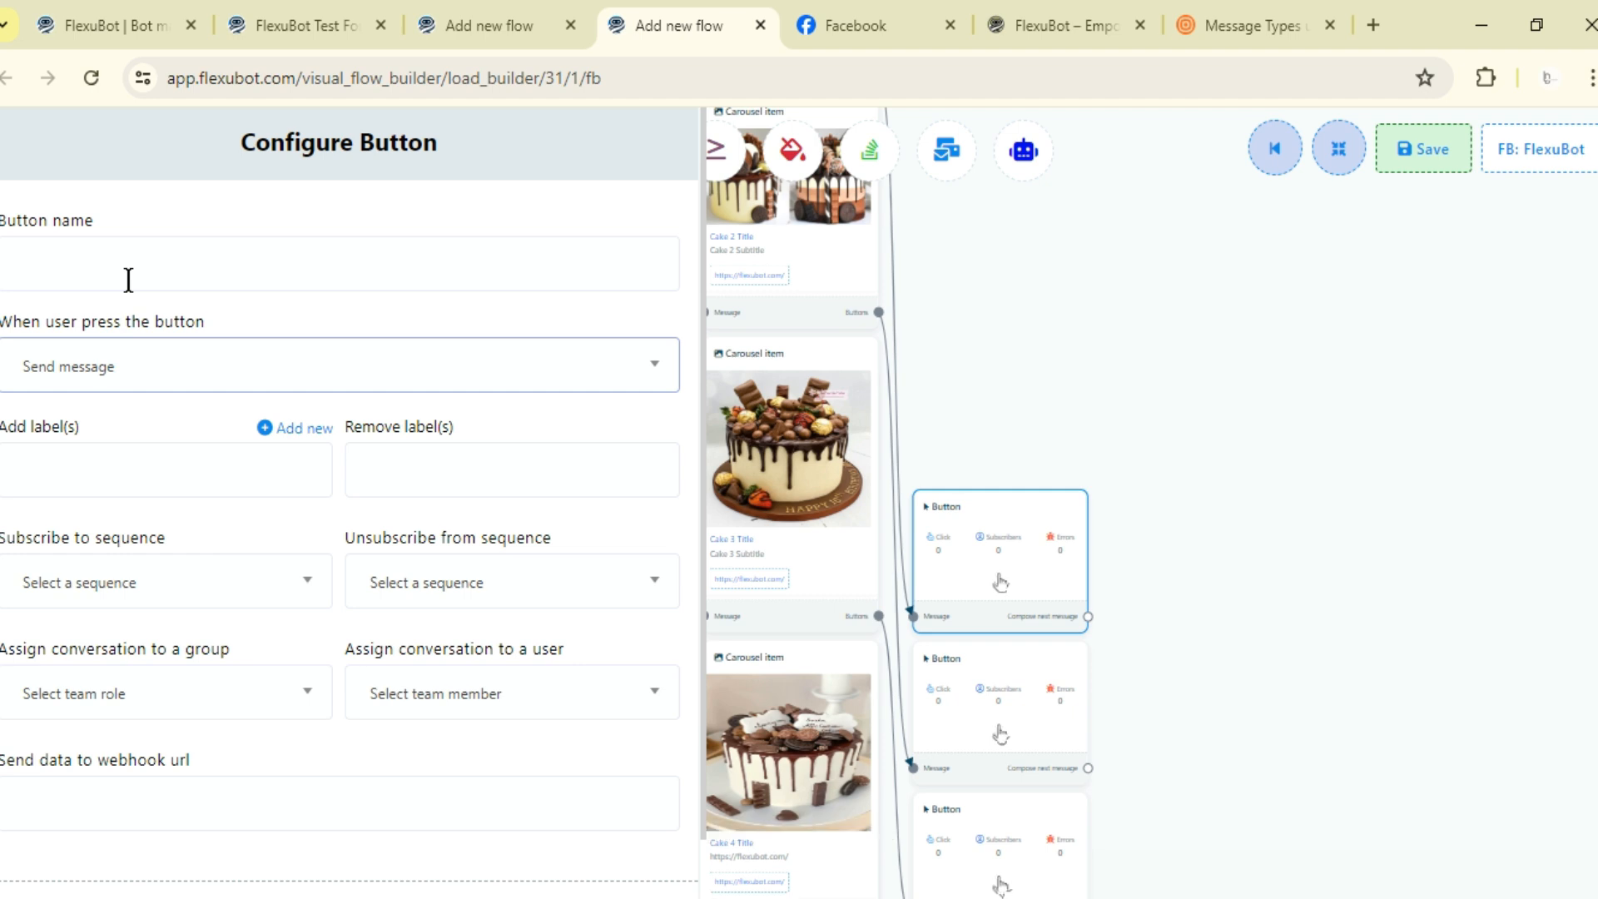
pyautogui.click(50, 874)
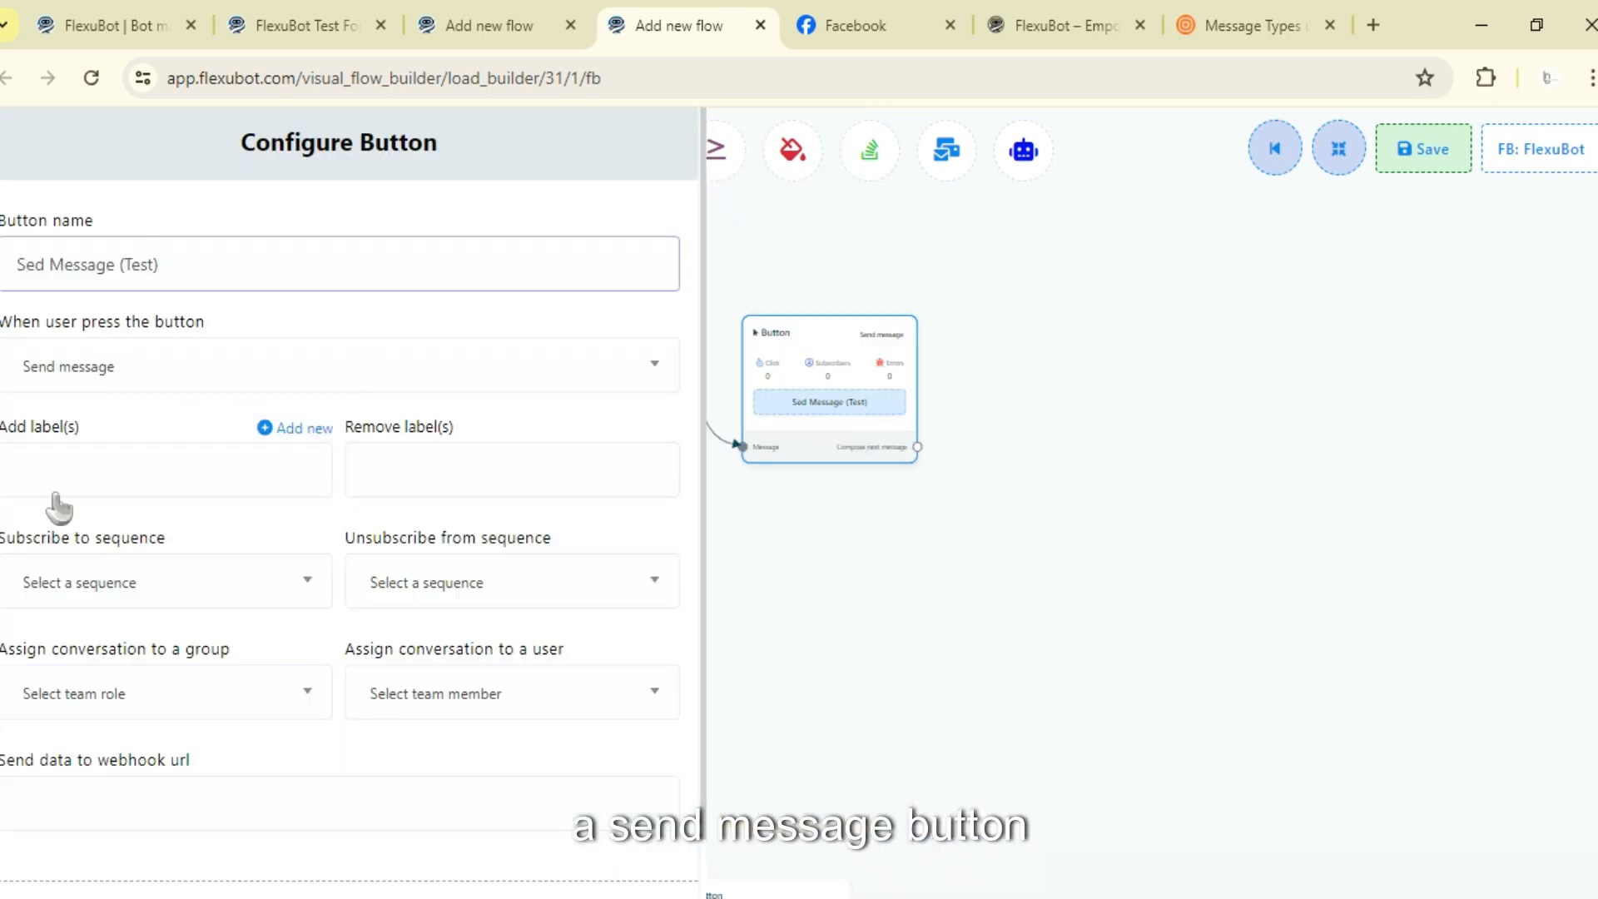
# - Attach a new Text message block after the Sed Message (Test) button
pyautogui.scroll(-1, 59, 506)
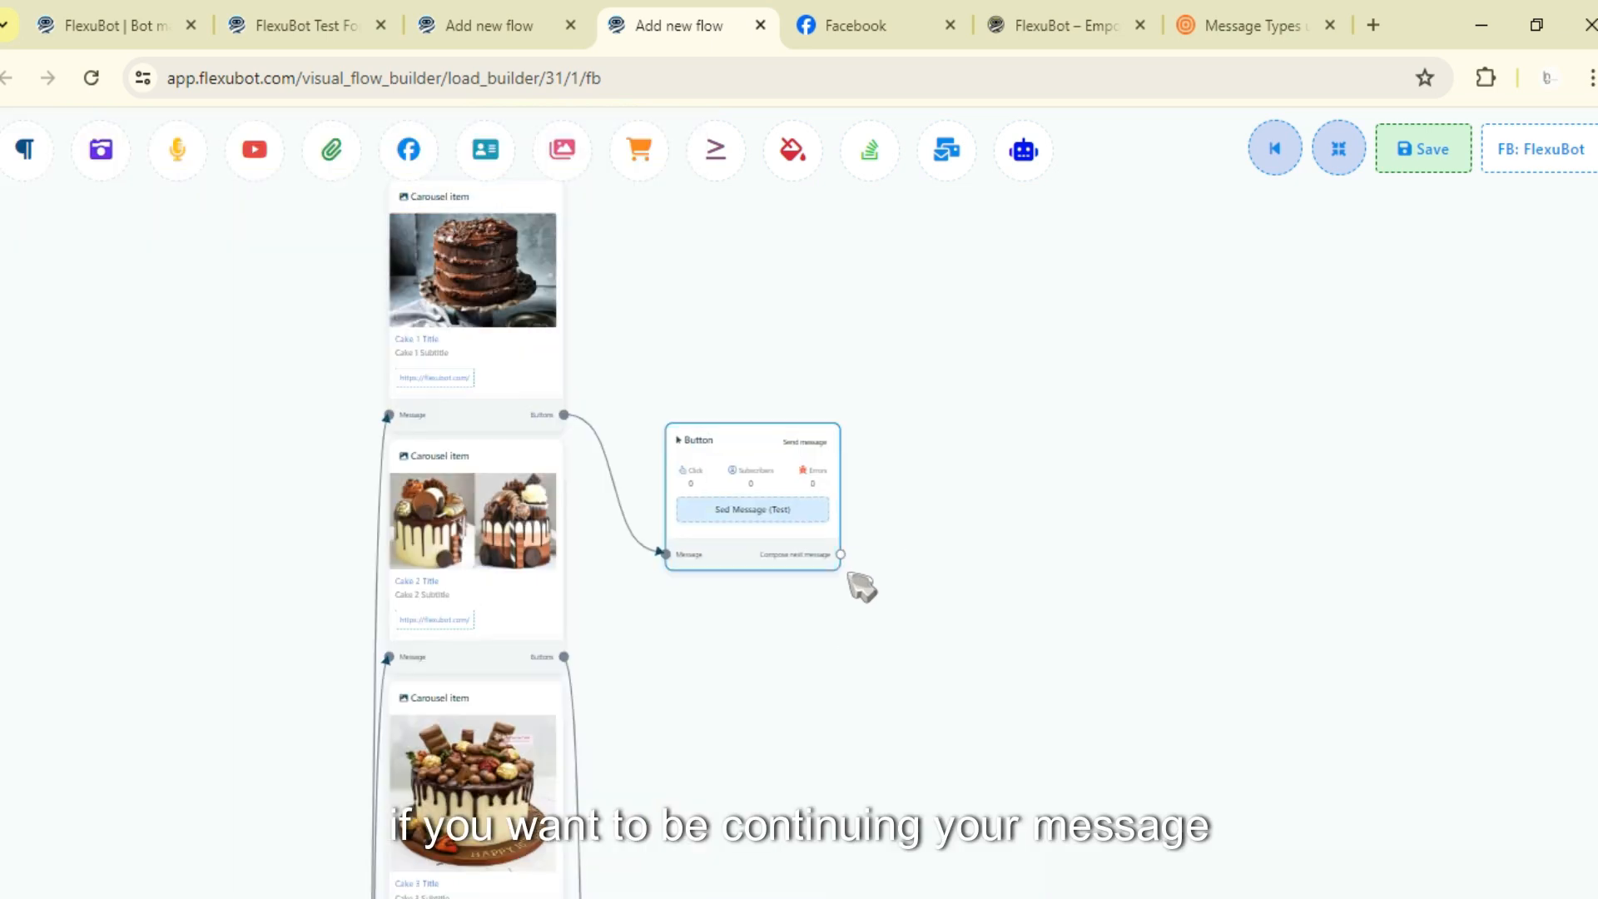
pyautogui.moveTo(841, 555); pyautogui.dragTo(968, 446)
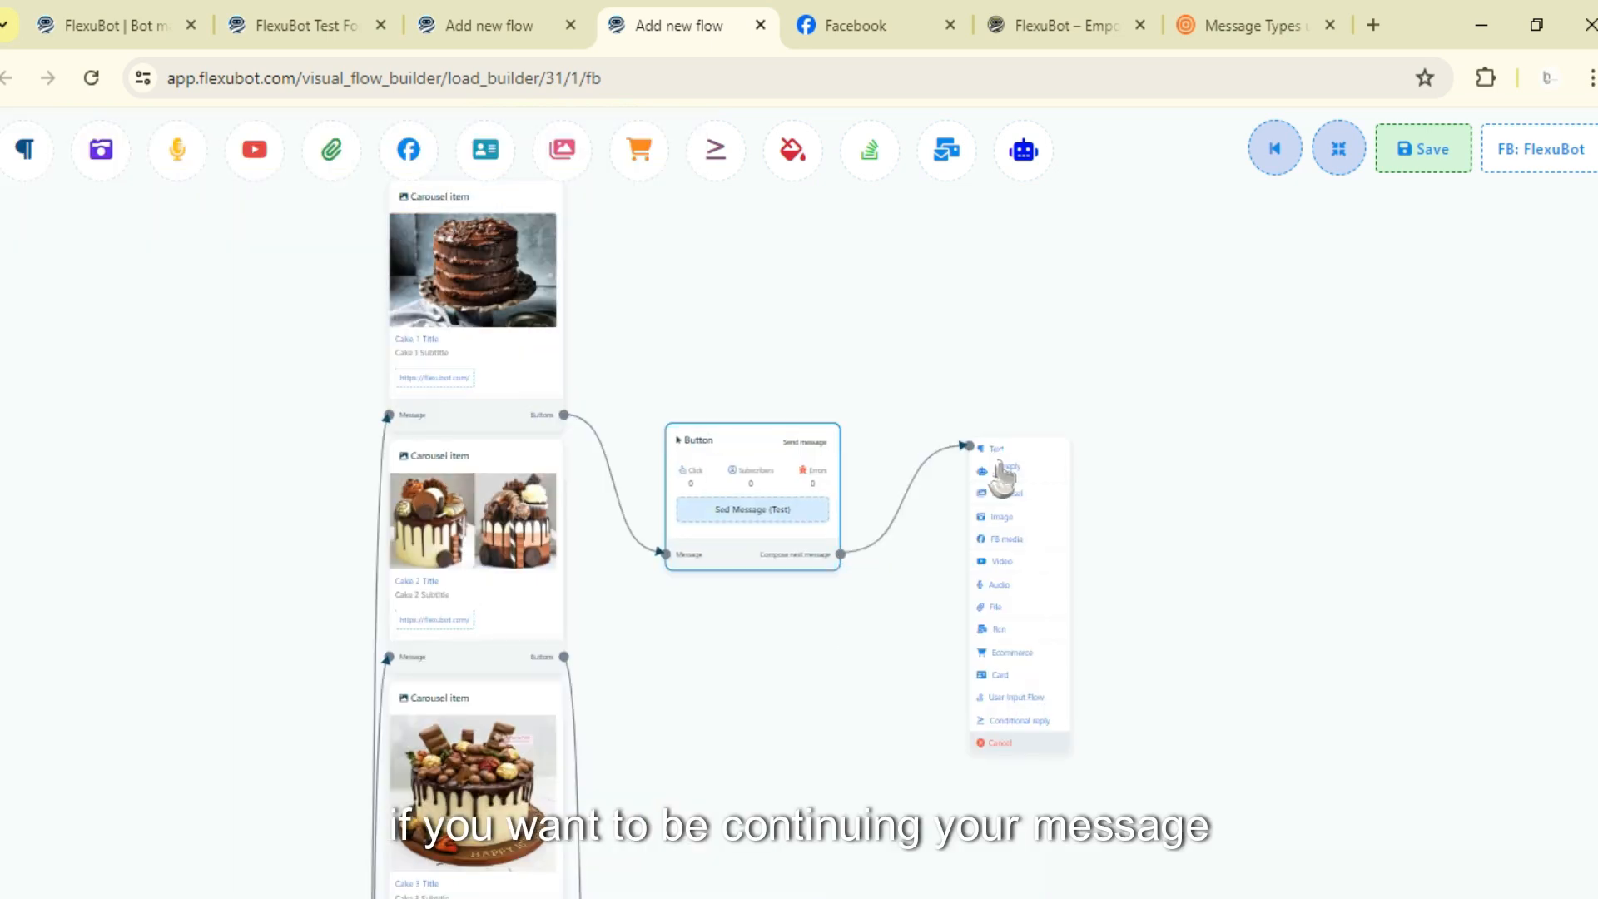
pyautogui.click(999, 449)
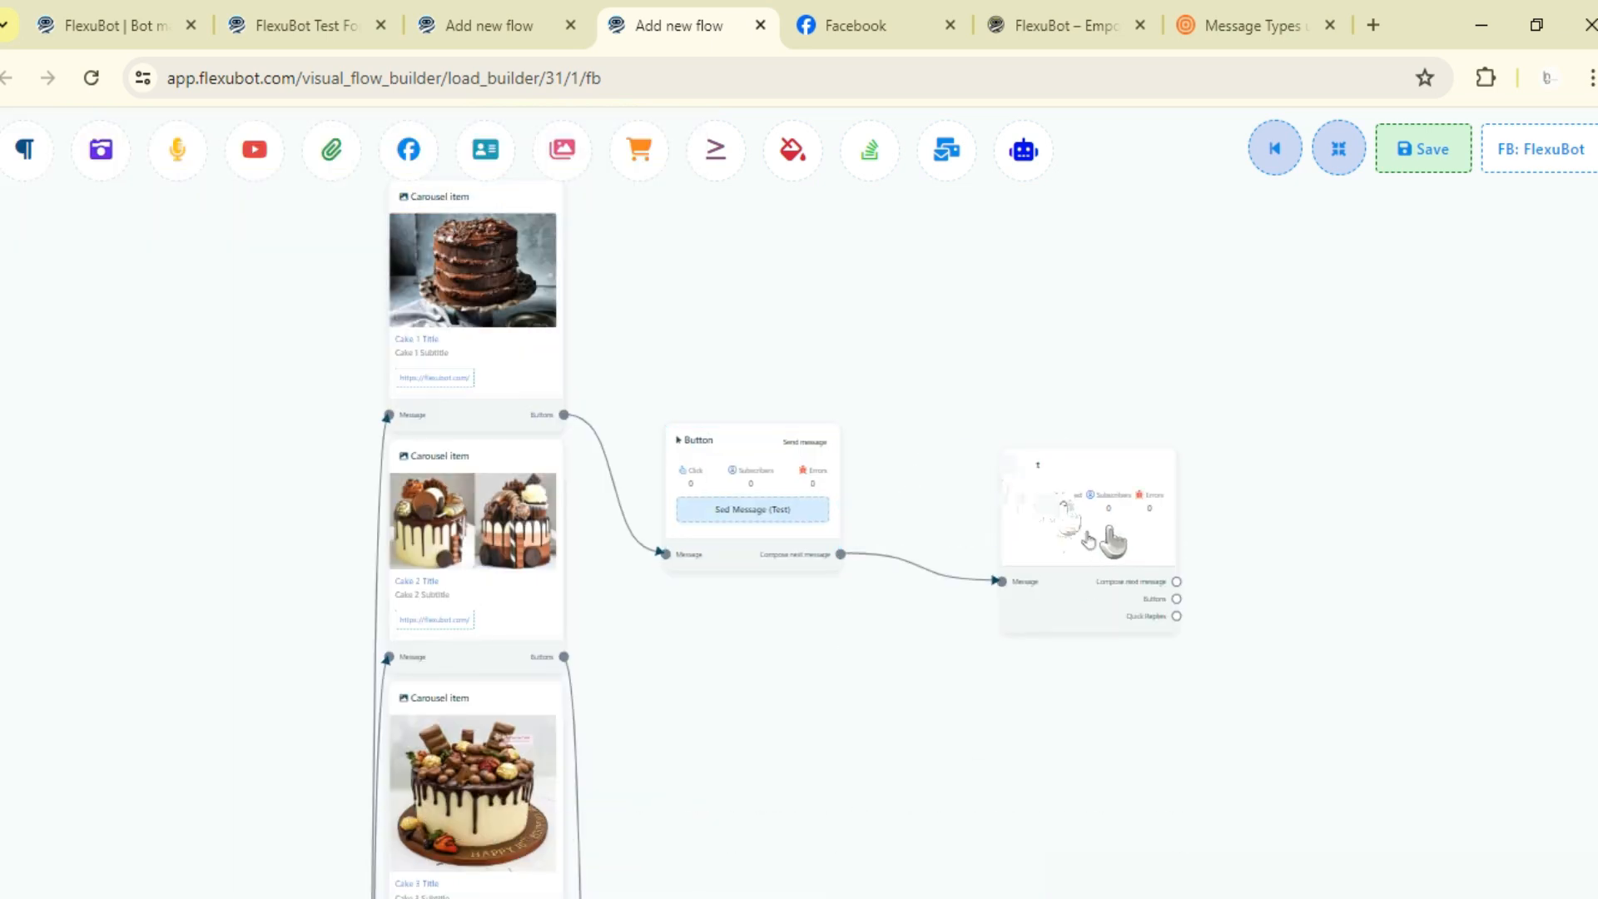
# - Set the text block's reply to Thank you for your interest at Cake 1 with typing on display enabled
pyautogui.moveTo(1082, 519); pyautogui.dragTo(1356, 523)
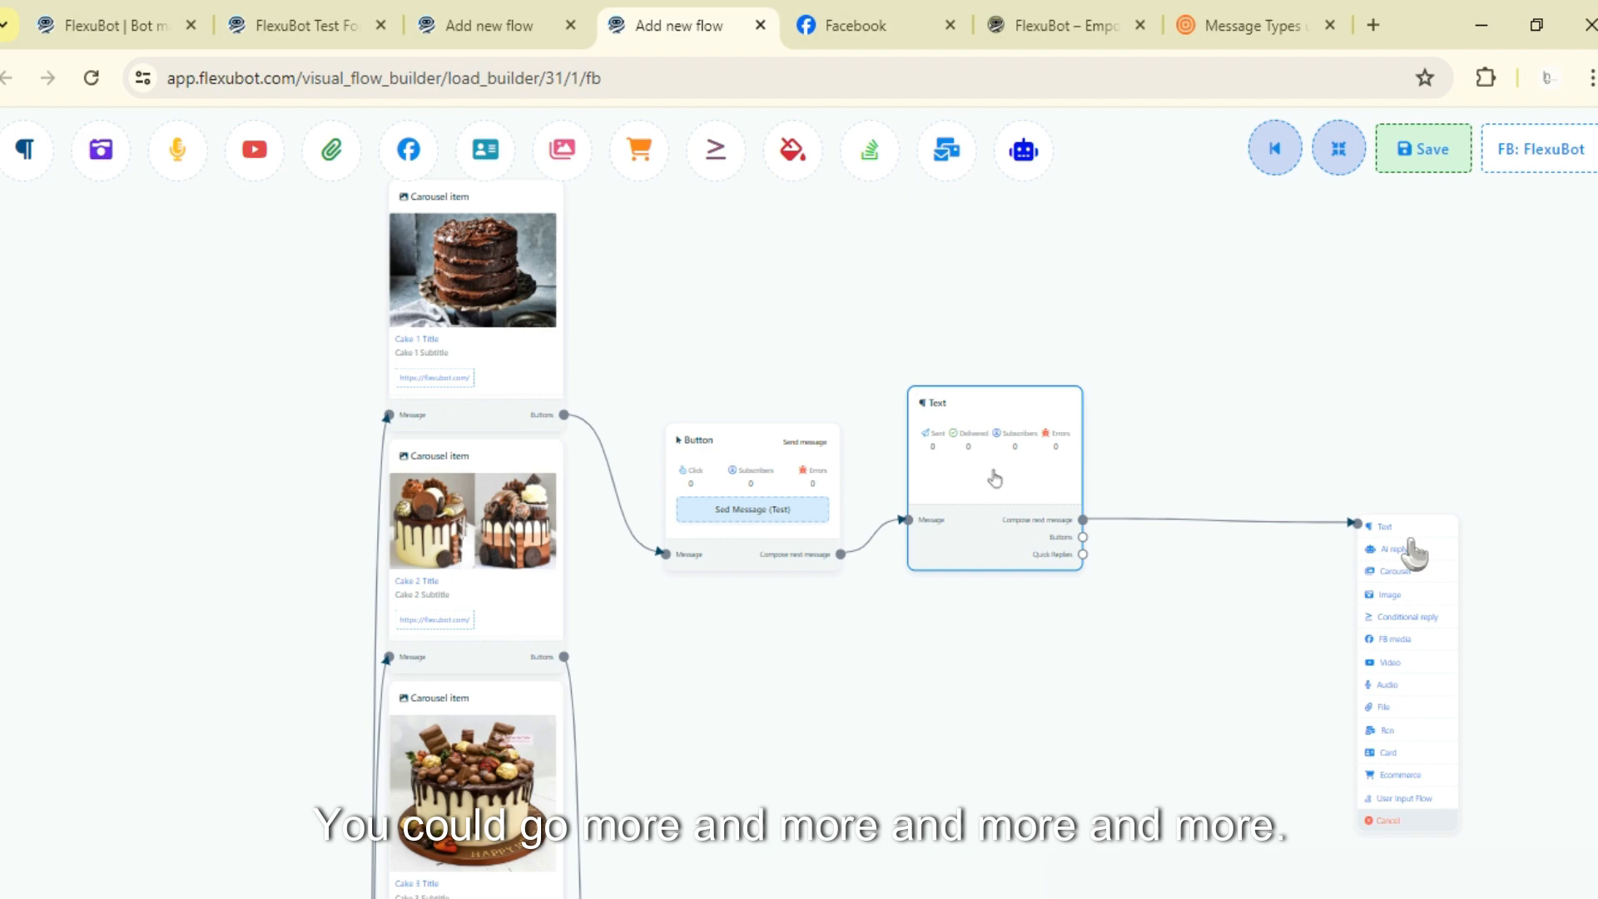
pyautogui.click(1410, 539)
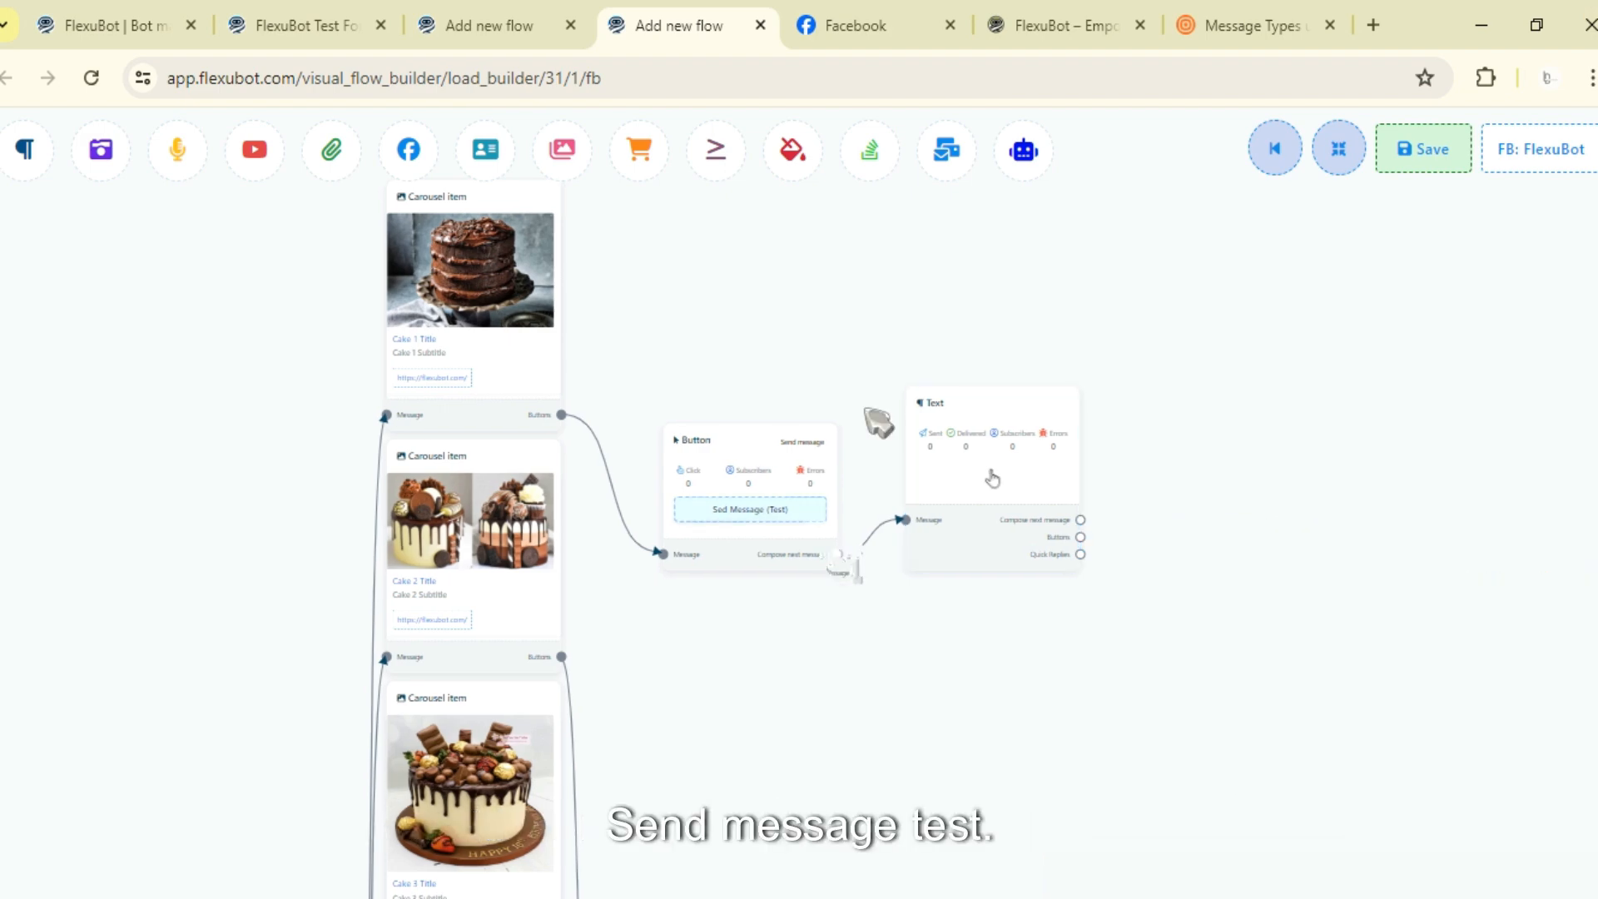
pyautogui.moveTo(965, 412); pyautogui.dragTo(1048, 573)
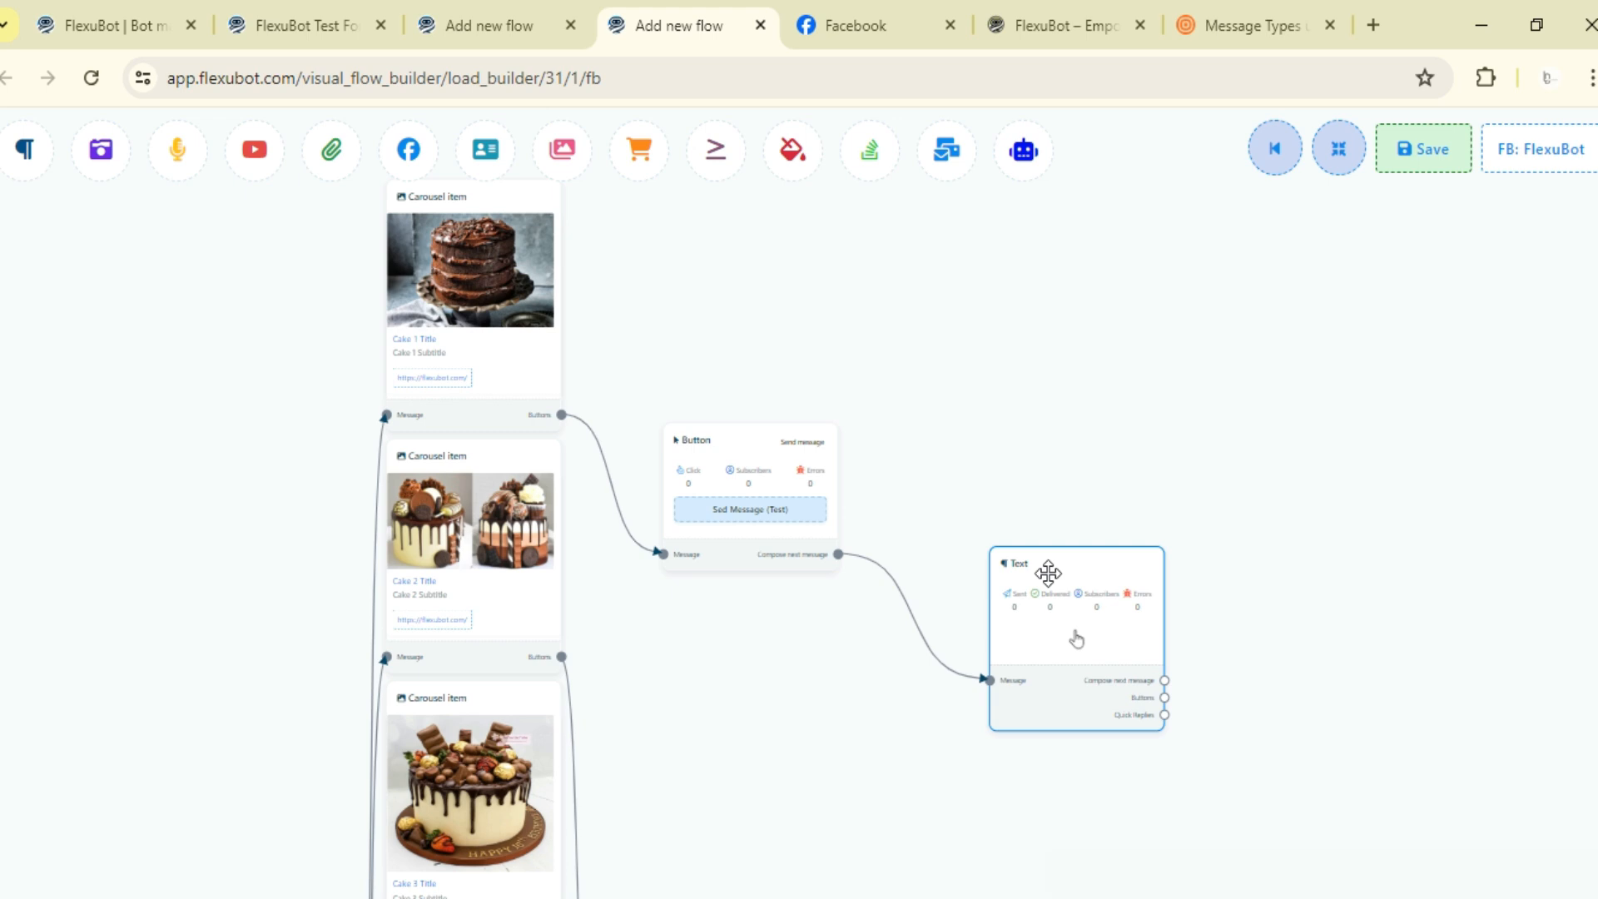
pyautogui.doubleClick(1077, 640)
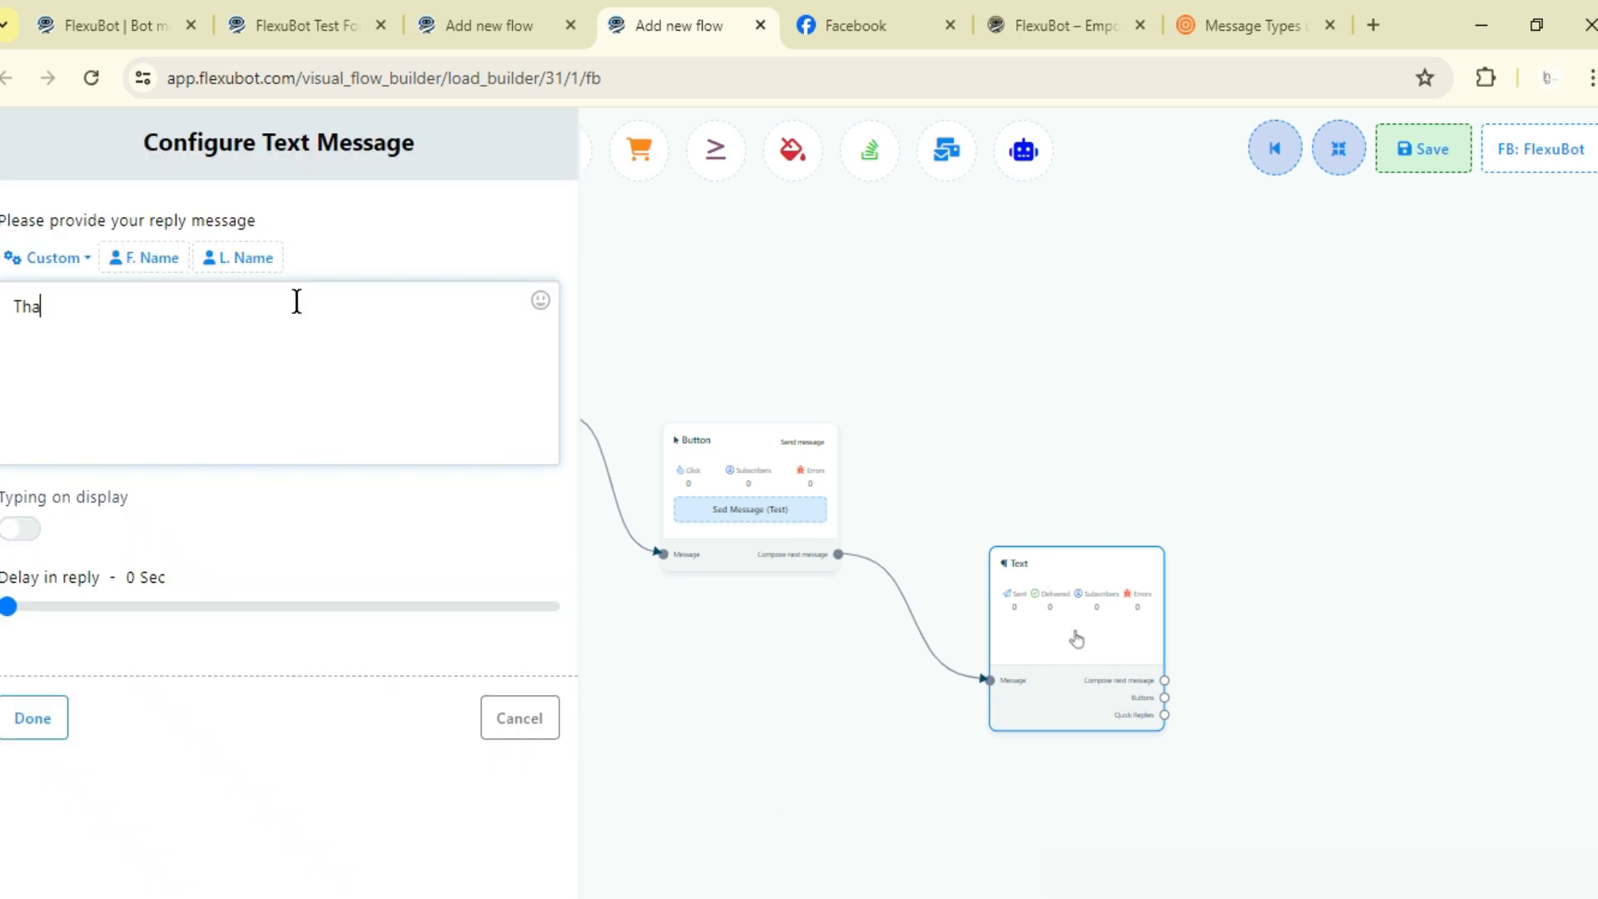
pyautogui.write('Thank you f')
pyautogui.write('k you for your interest at Cake 1')
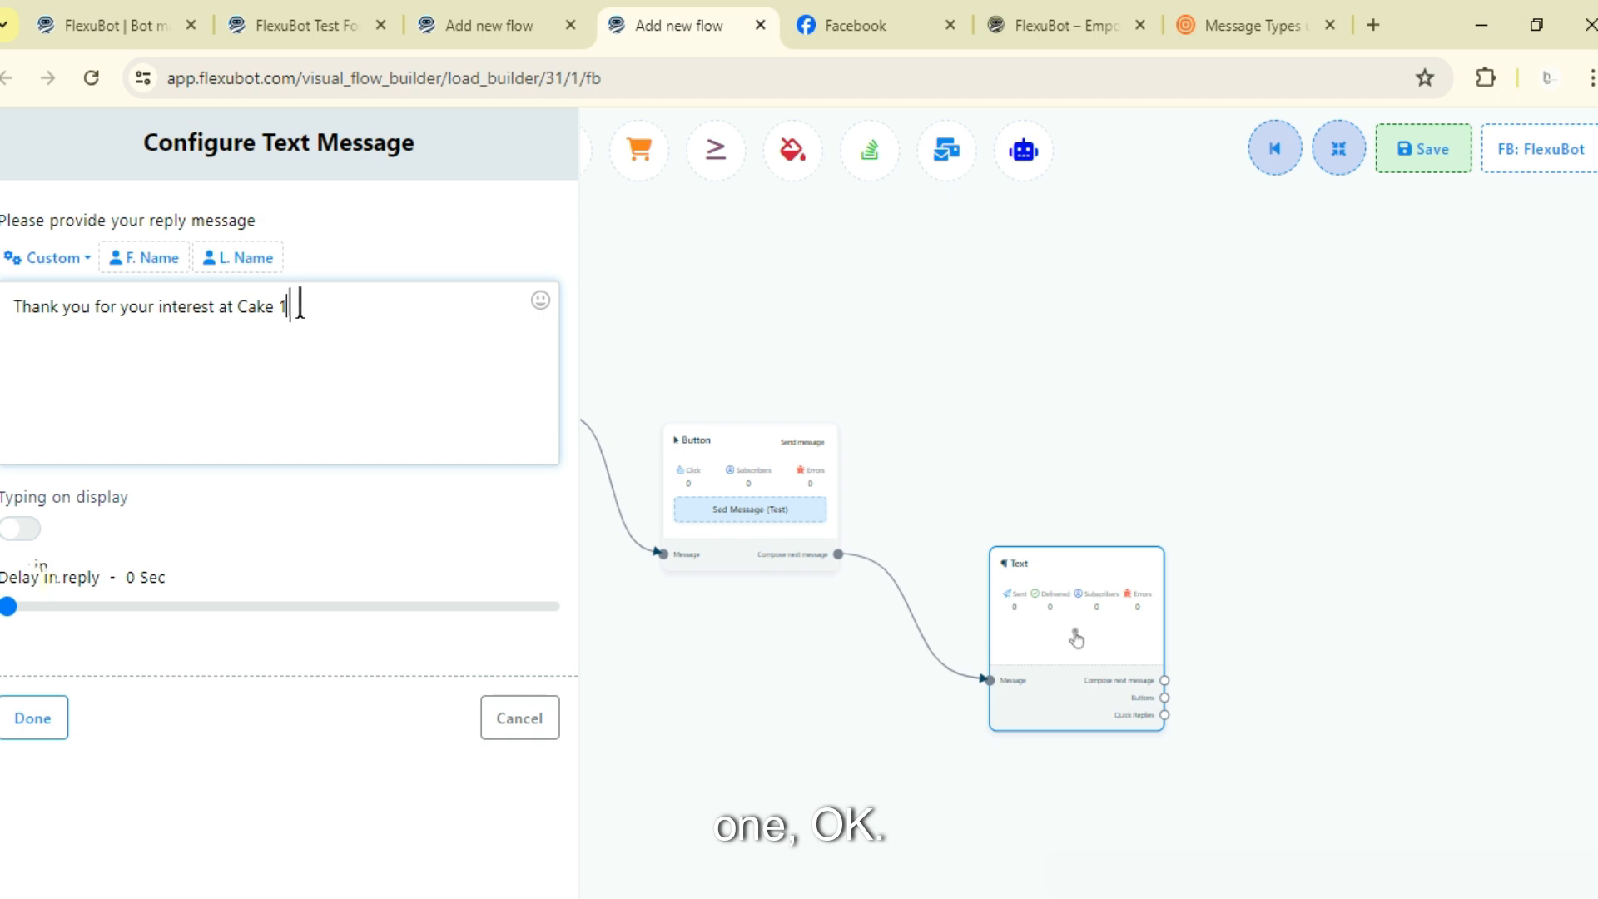
pyautogui.click(20, 528)
pyautogui.click(33, 720)
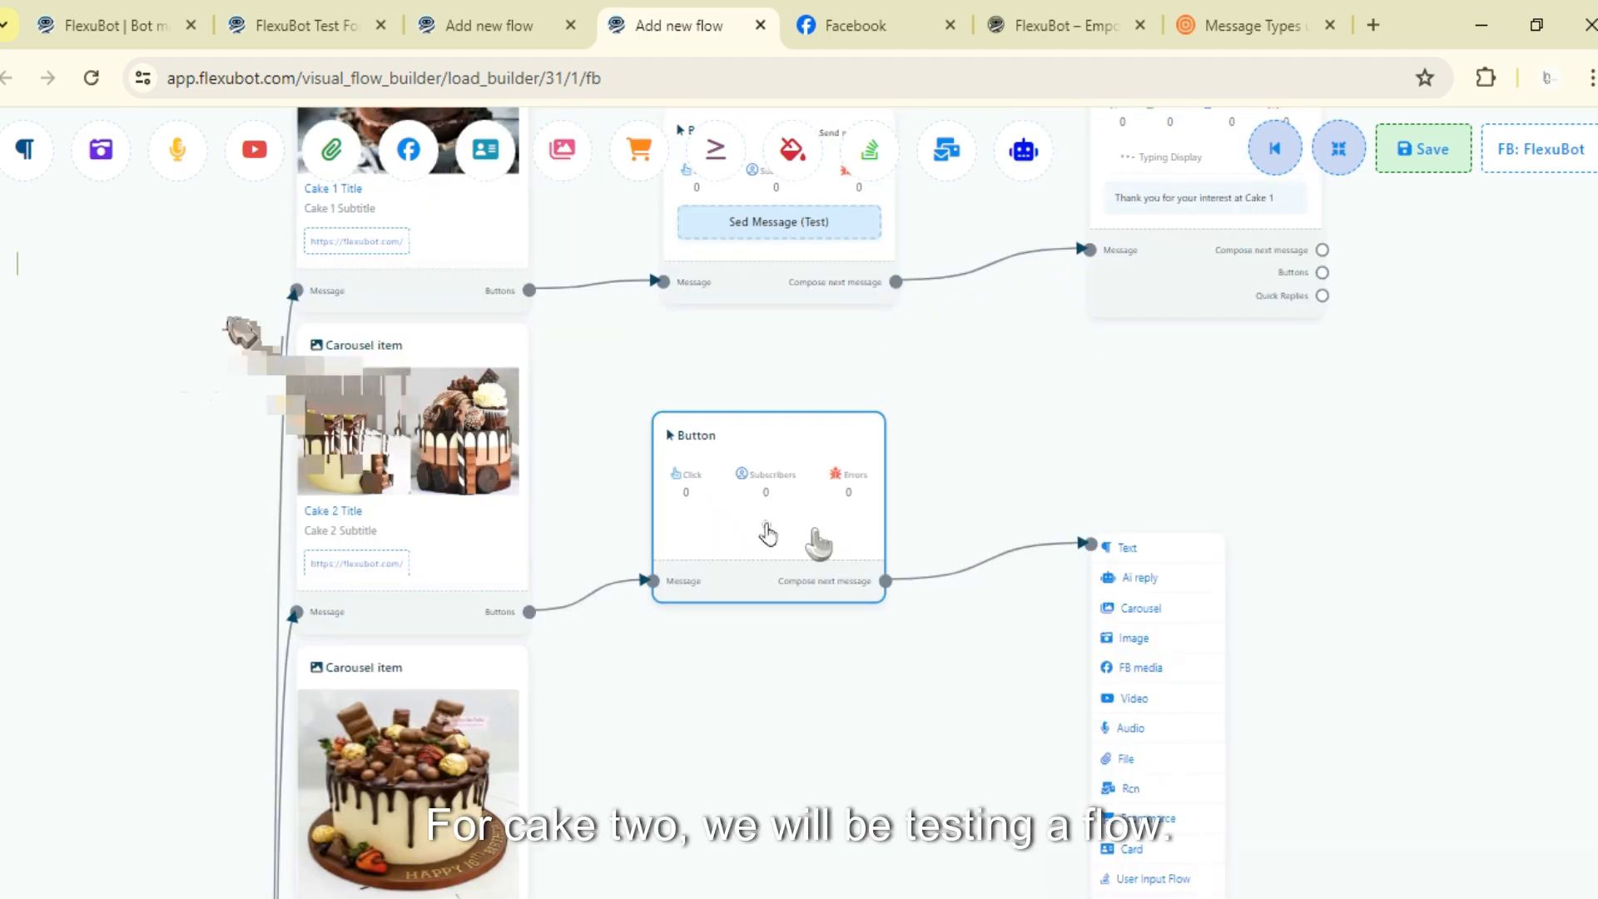
# - Review the page's existing bot flows in the bot manager tab
pyautogui.doubleClick(815, 533)
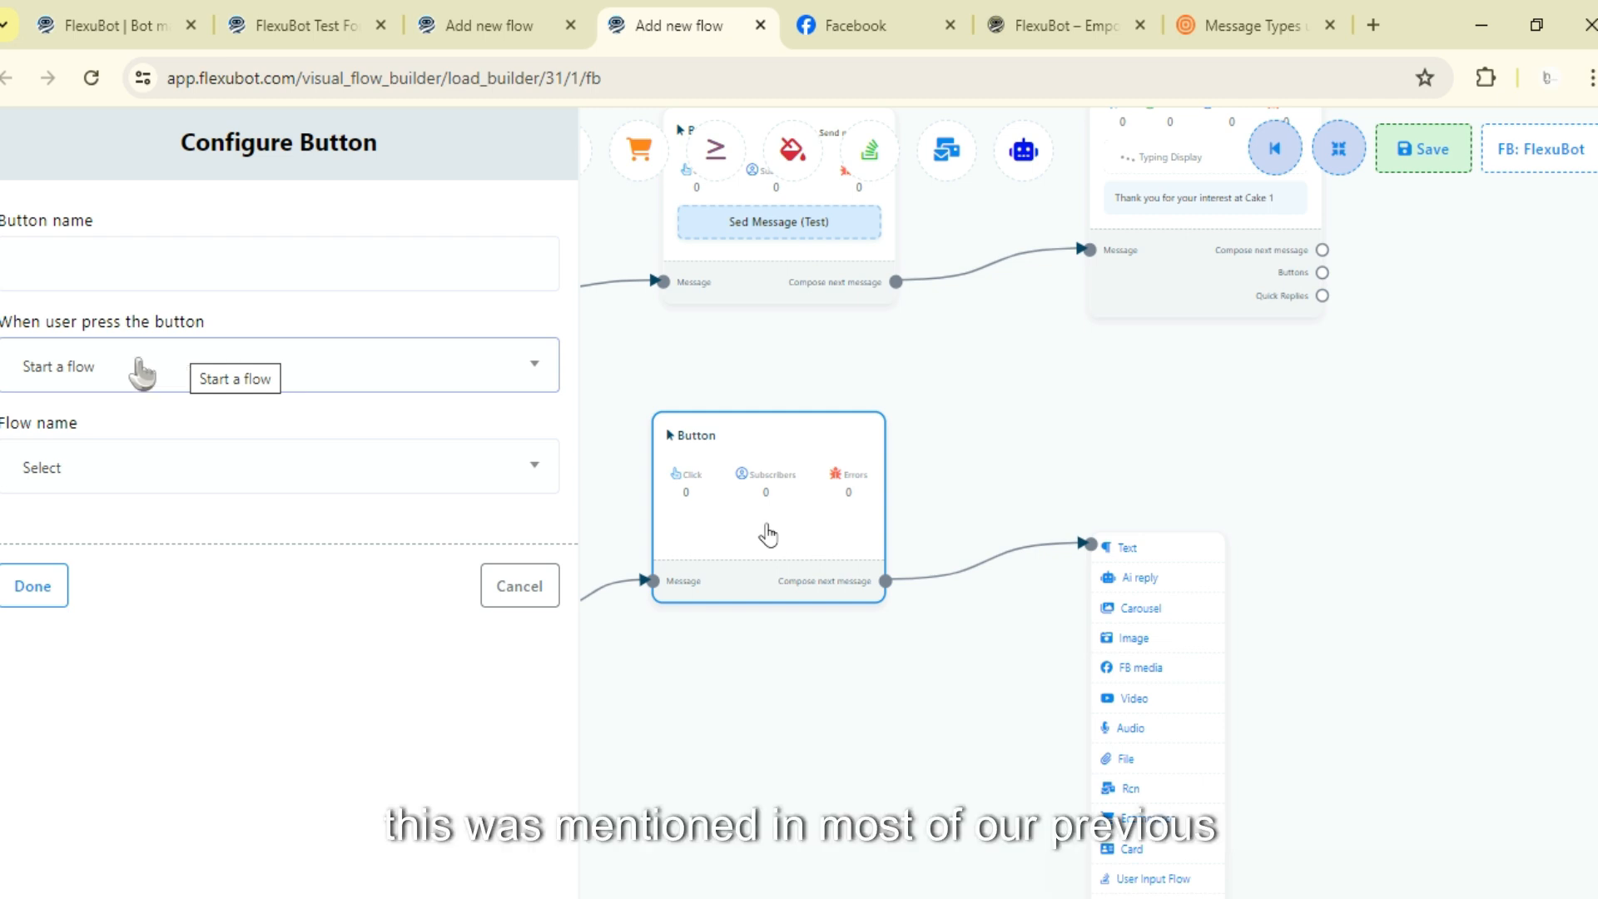
pyautogui.click(503, 586)
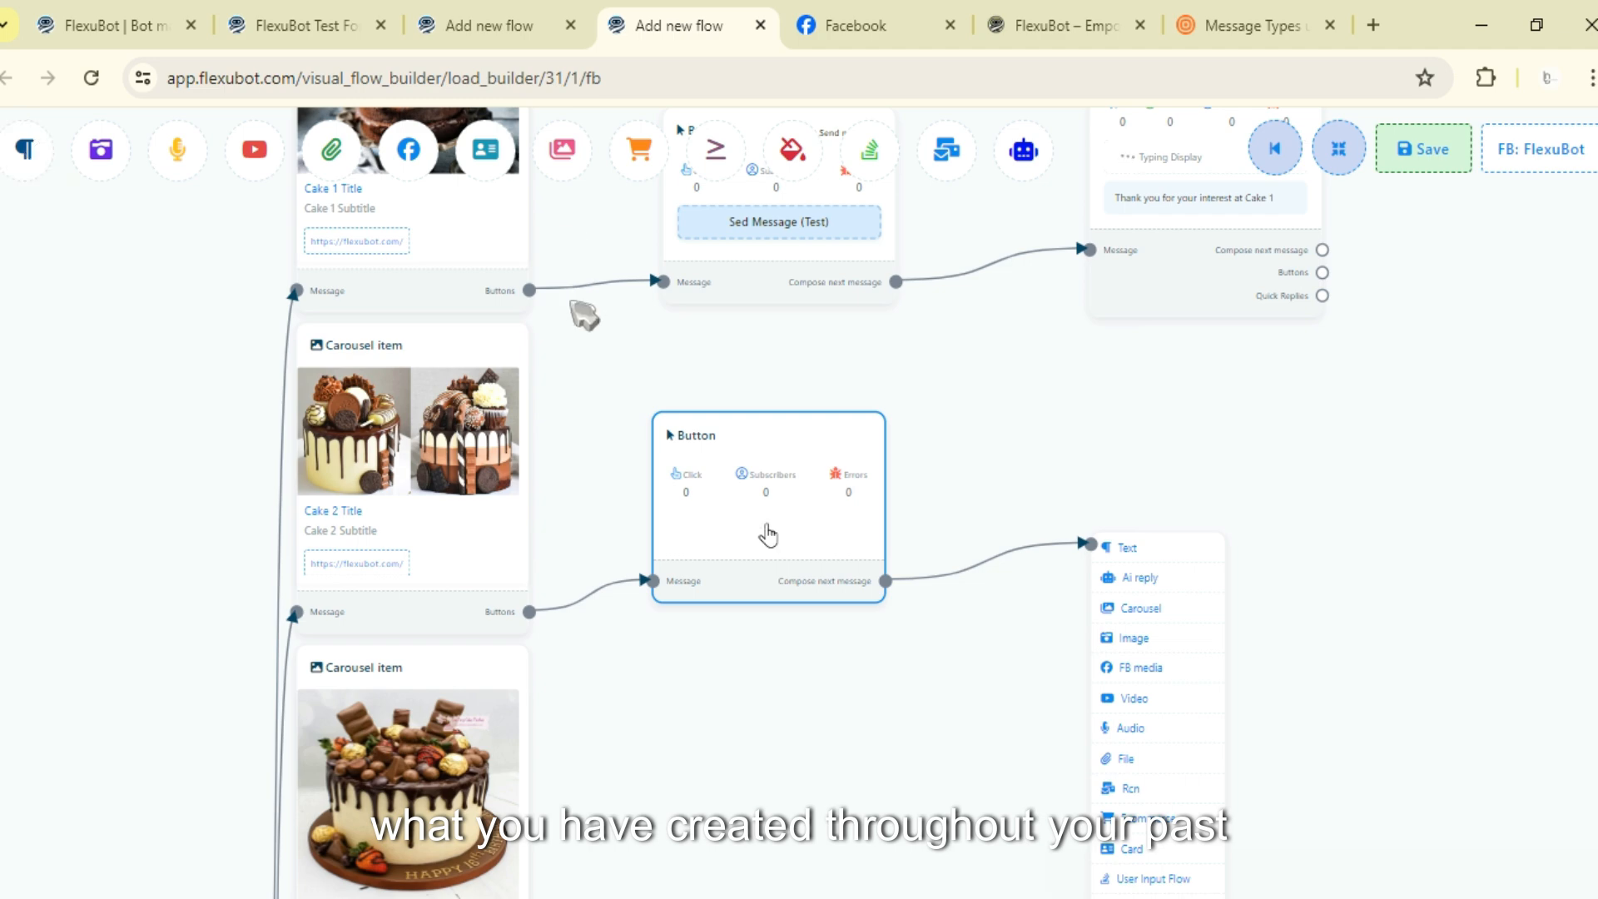
pyautogui.moveTo(572, 301); pyautogui.dragTo(621, 321)
pyautogui.click(296, 10)
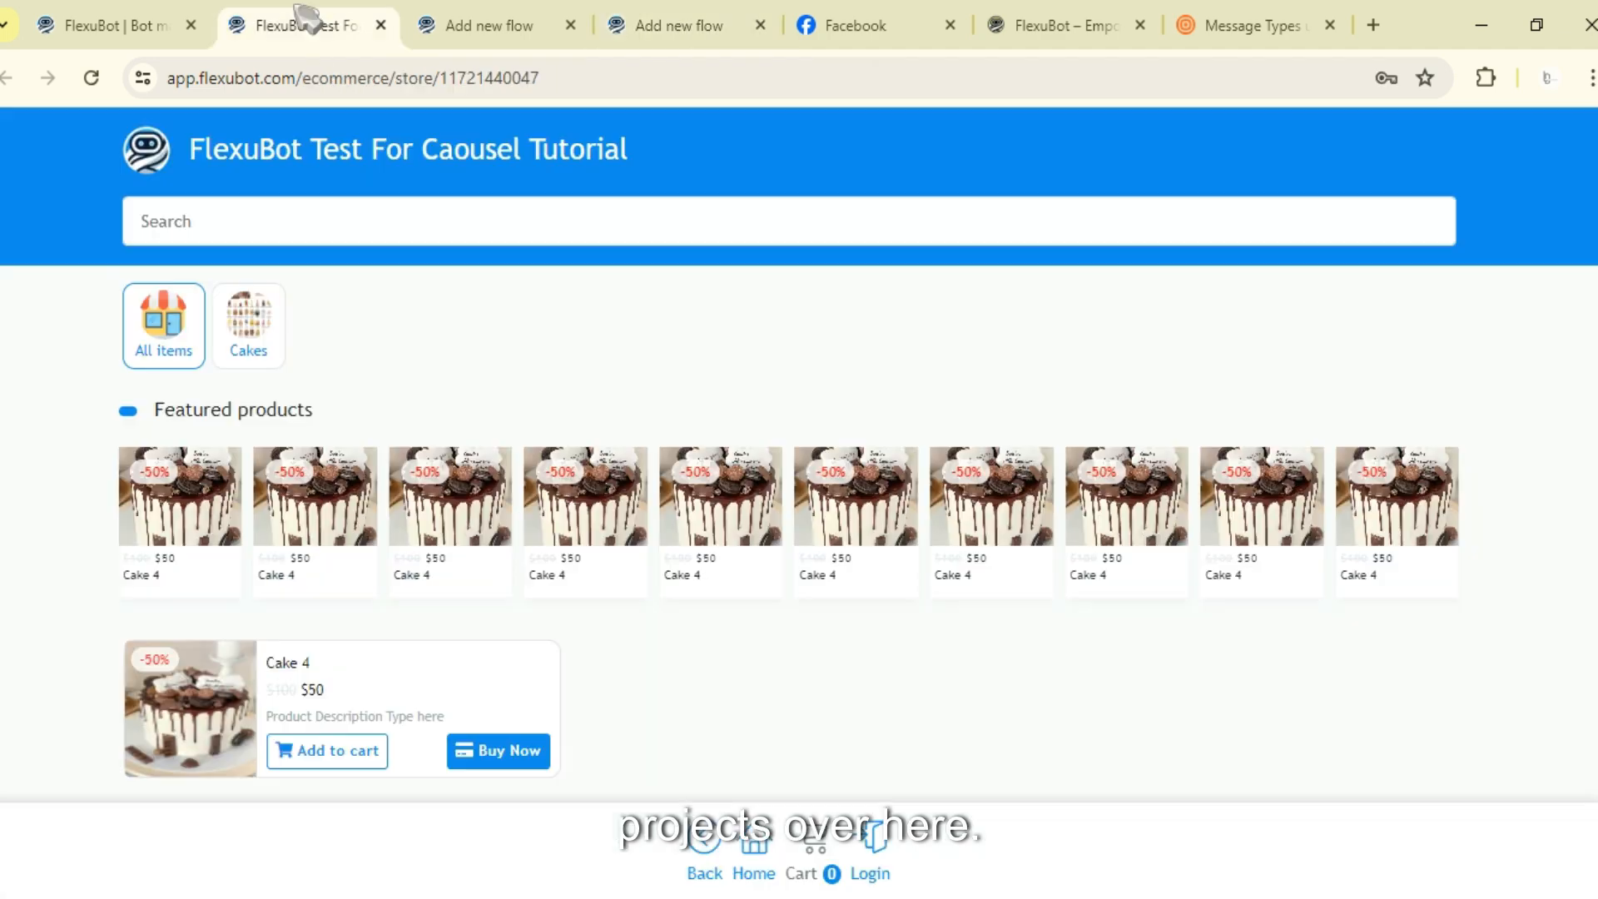
pyautogui.click(149, 12)
pyautogui.scroll(-4, 1134, 678)
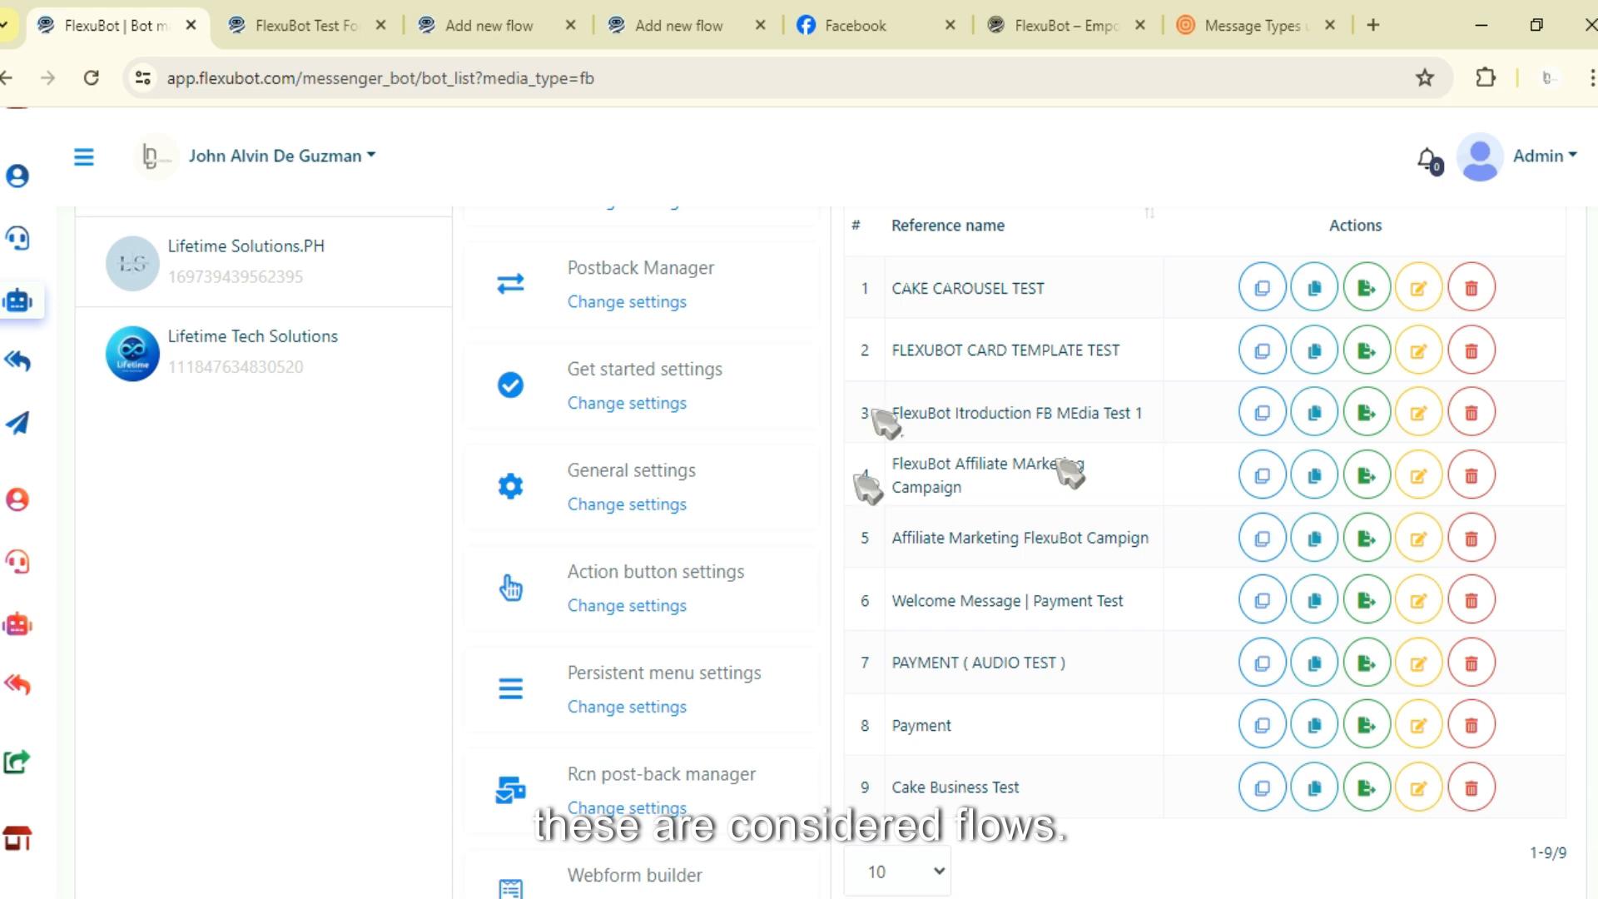
pyautogui.scroll(3, 1069, 475)
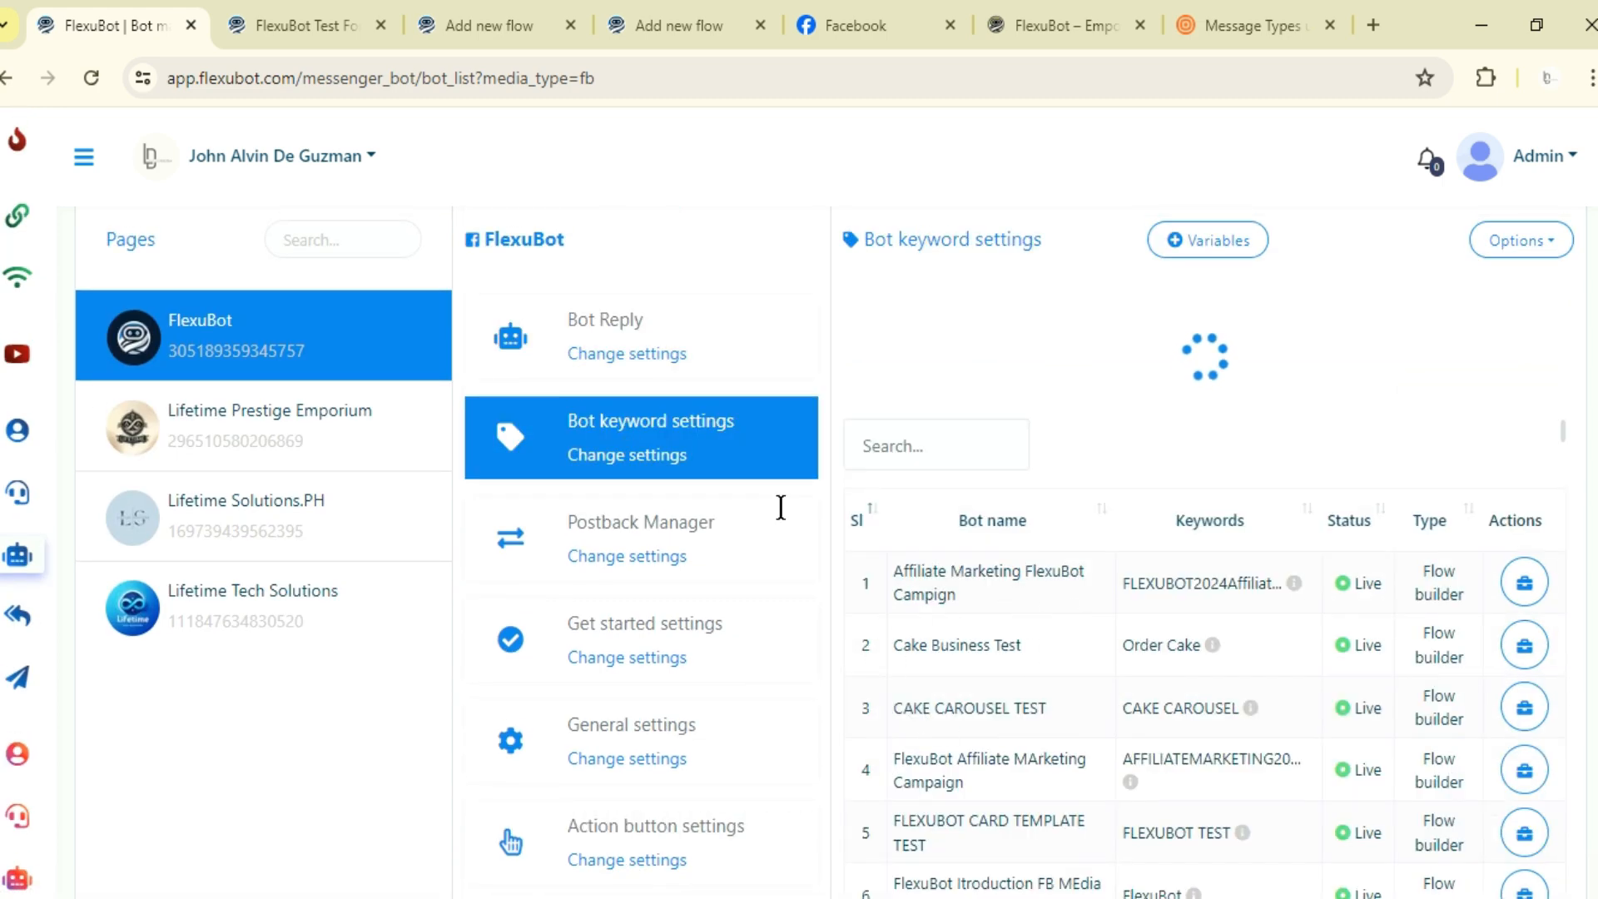
pyautogui.click(606, 558)
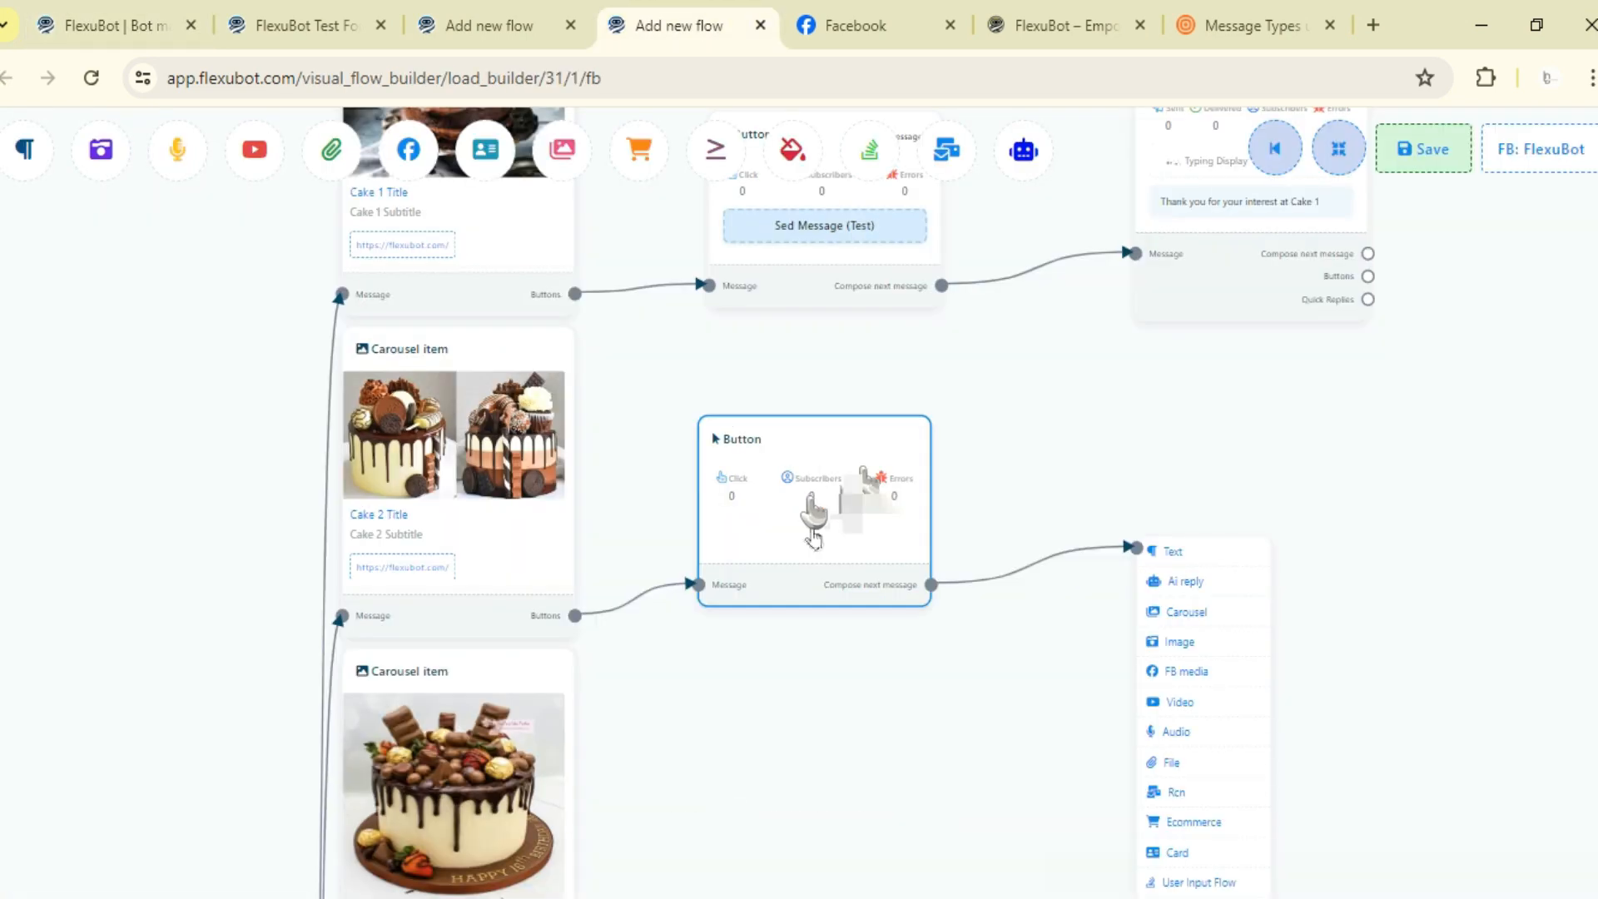
# - Set the second item's button to start the PAYMENT ( AUDIO TEST ) flow, naming it Payment Flow Test
pyautogui.doubleClick(818, 516)
pyautogui.click(233, 367)
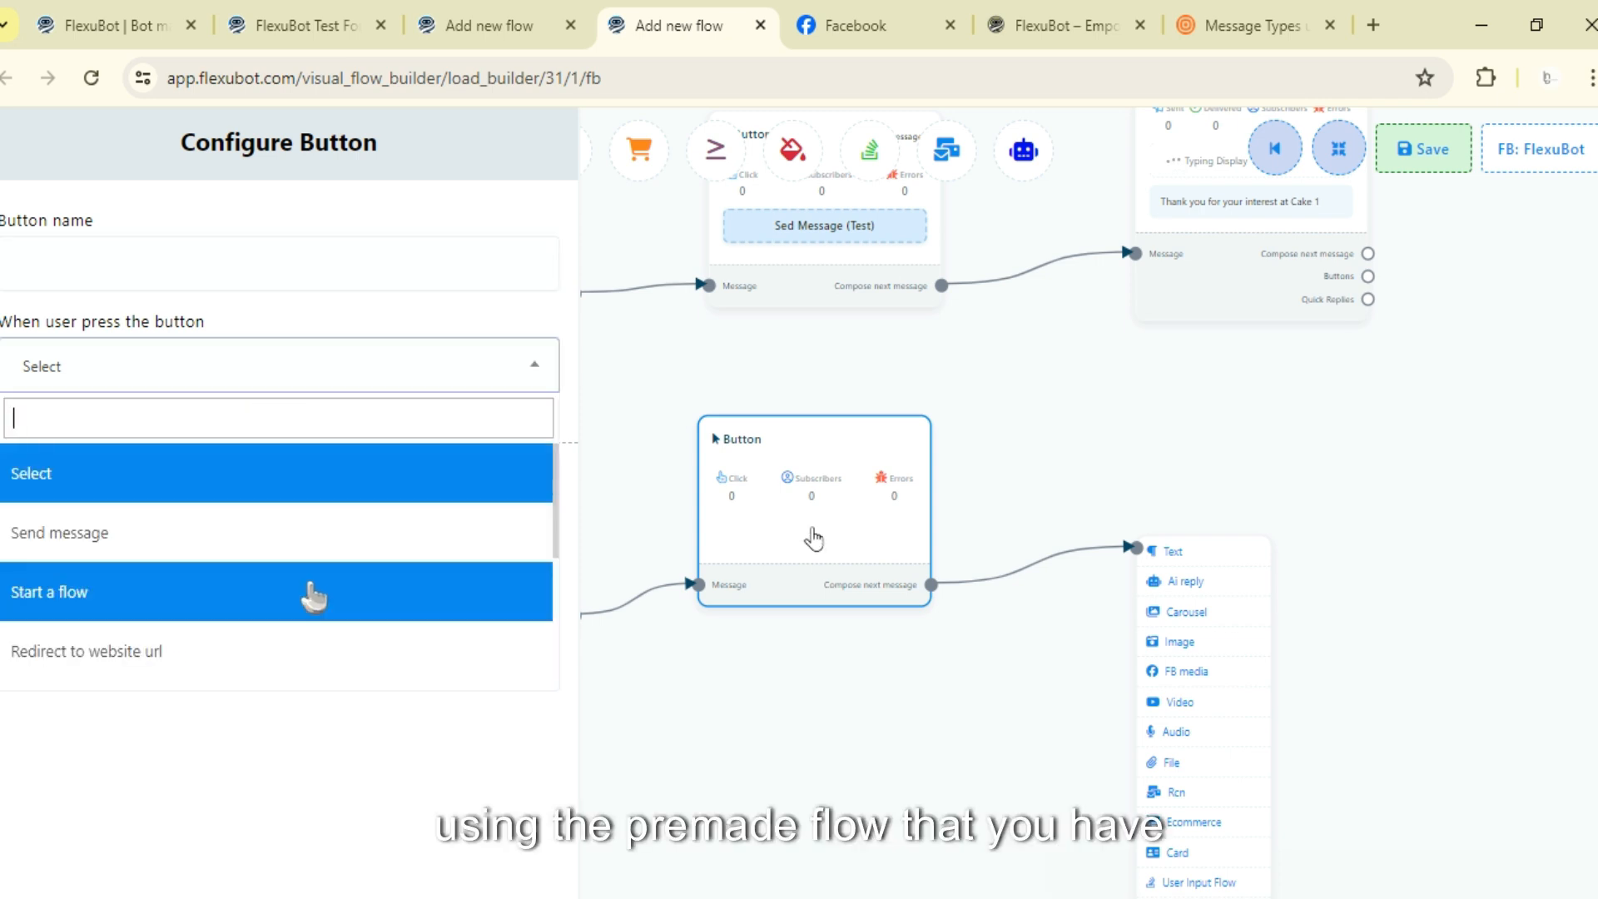
pyautogui.click(309, 586)
pyautogui.click(440, 283)
pyautogui.write('S')
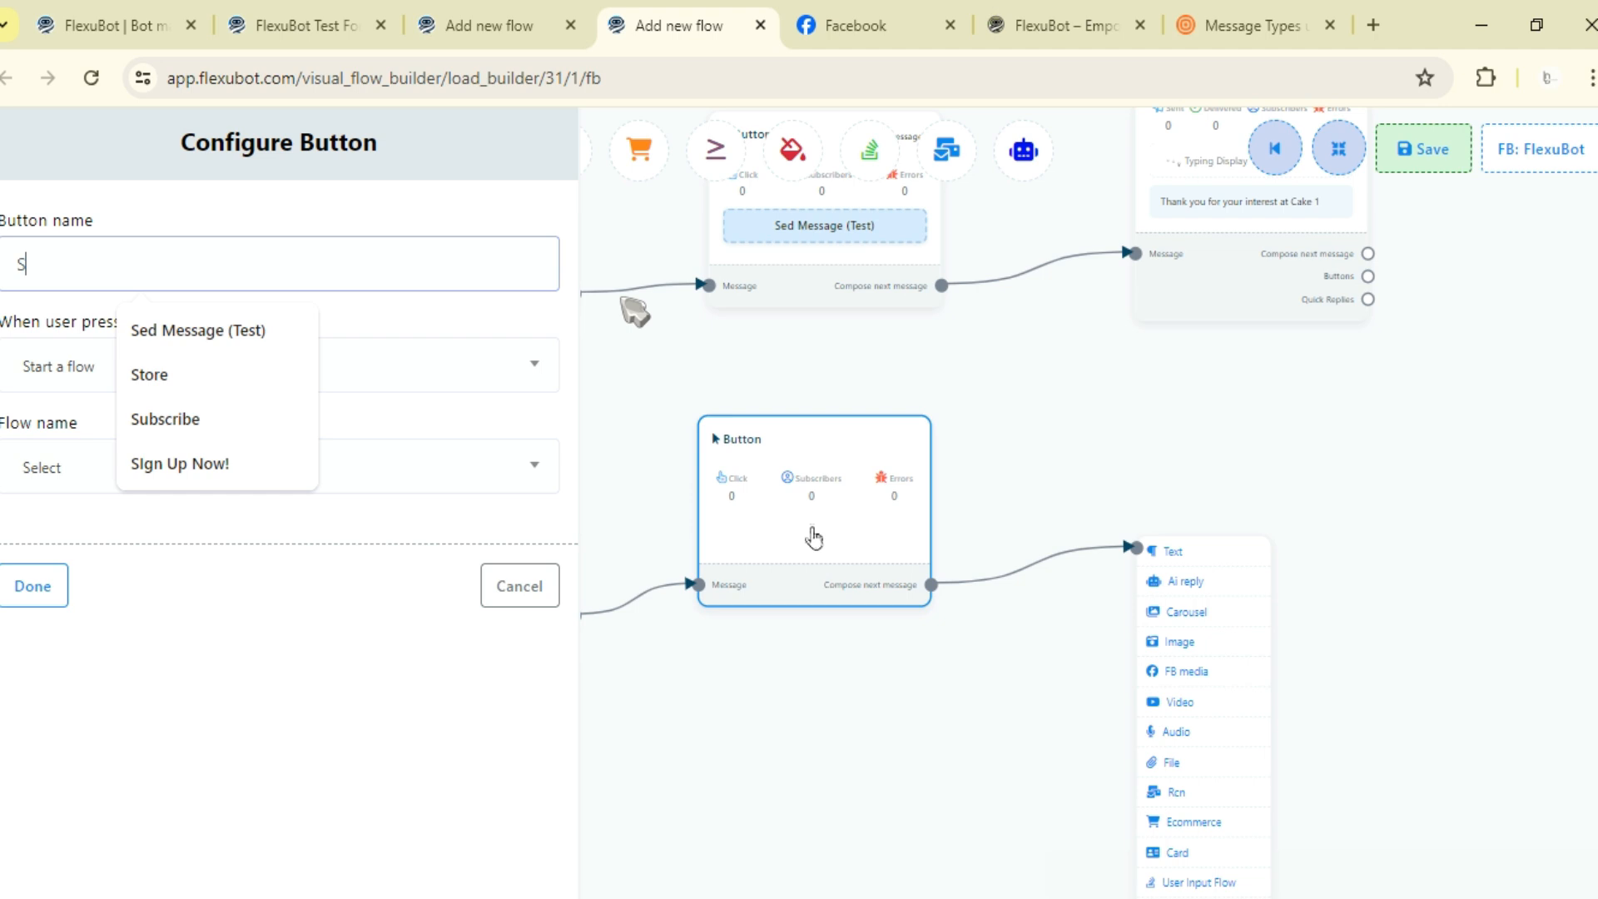
pyautogui.write('tart A Flow (Test')
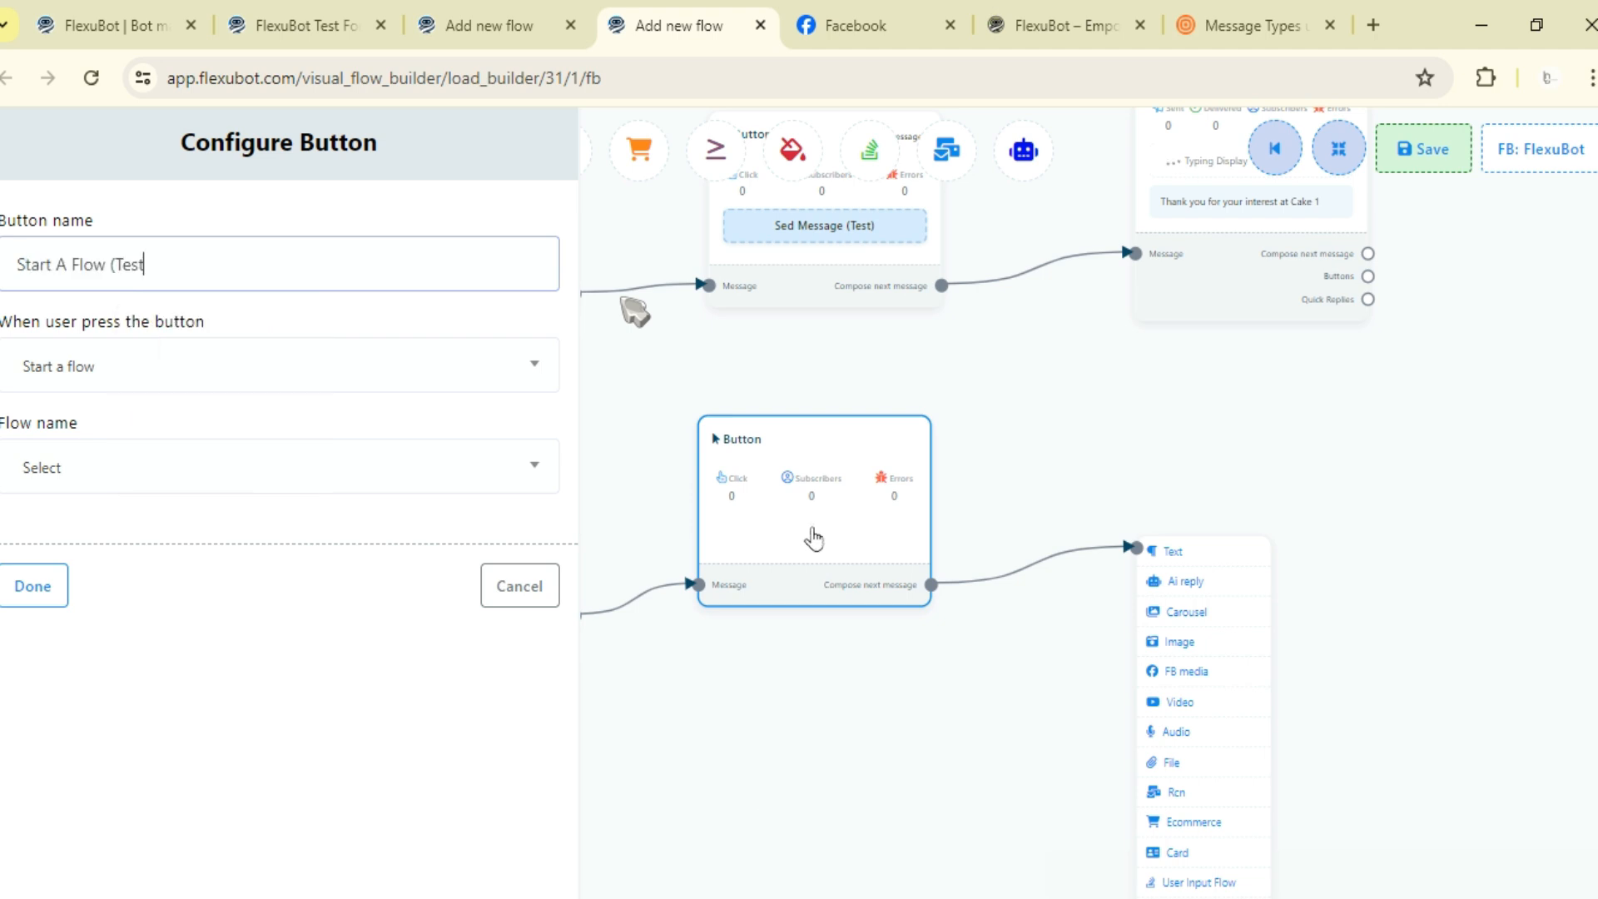
pyautogui.write(')')
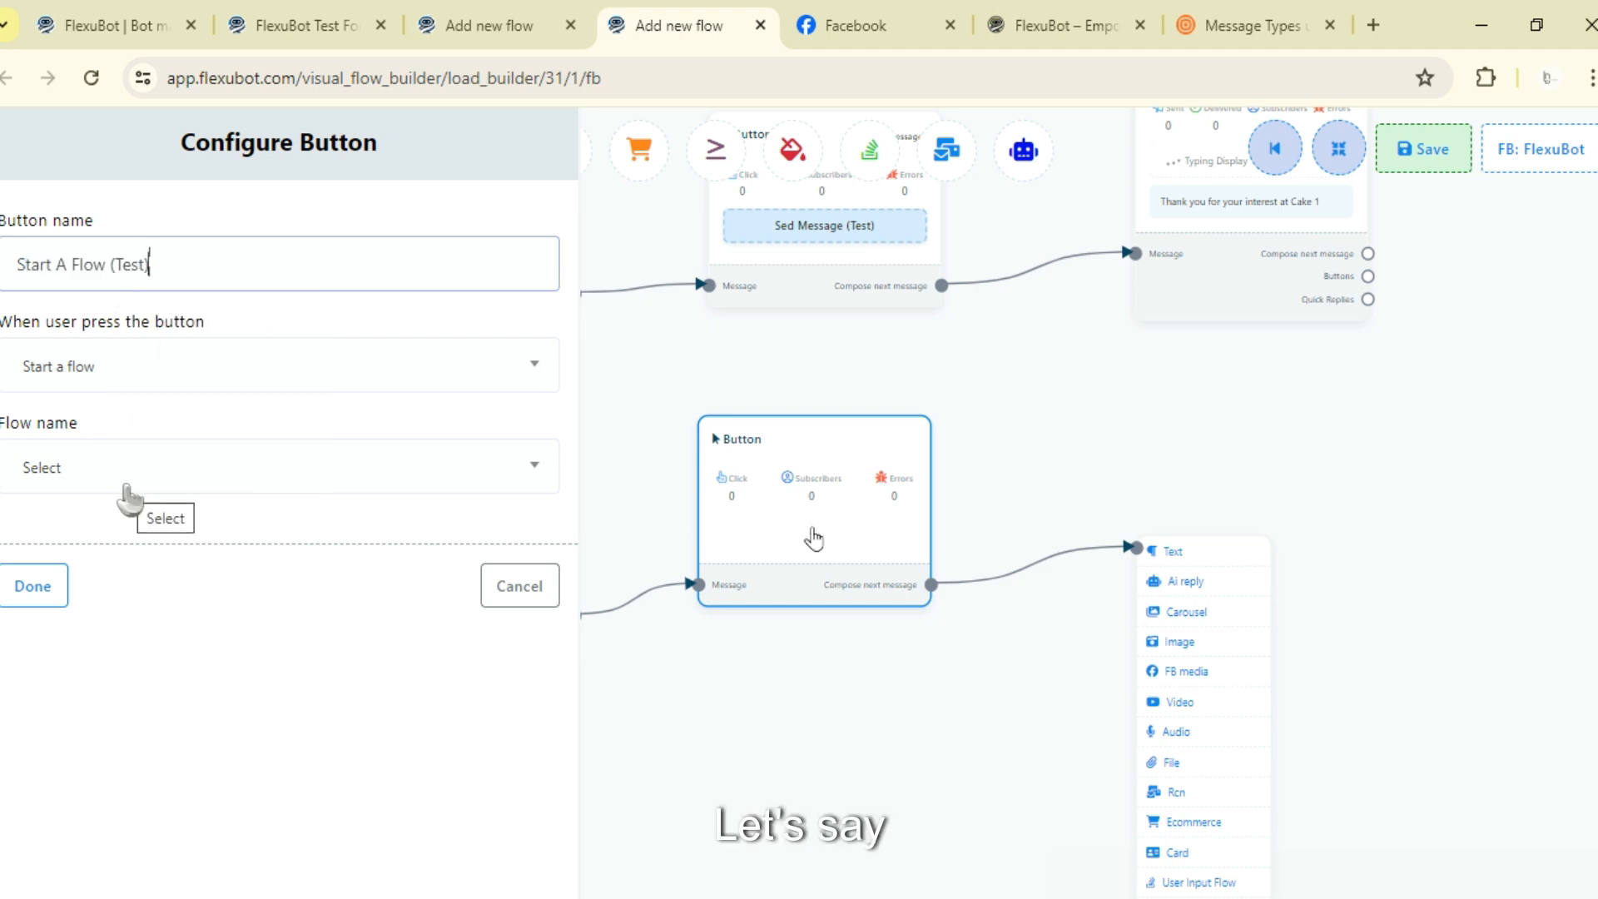
pyautogui.tripleClick(42, 272)
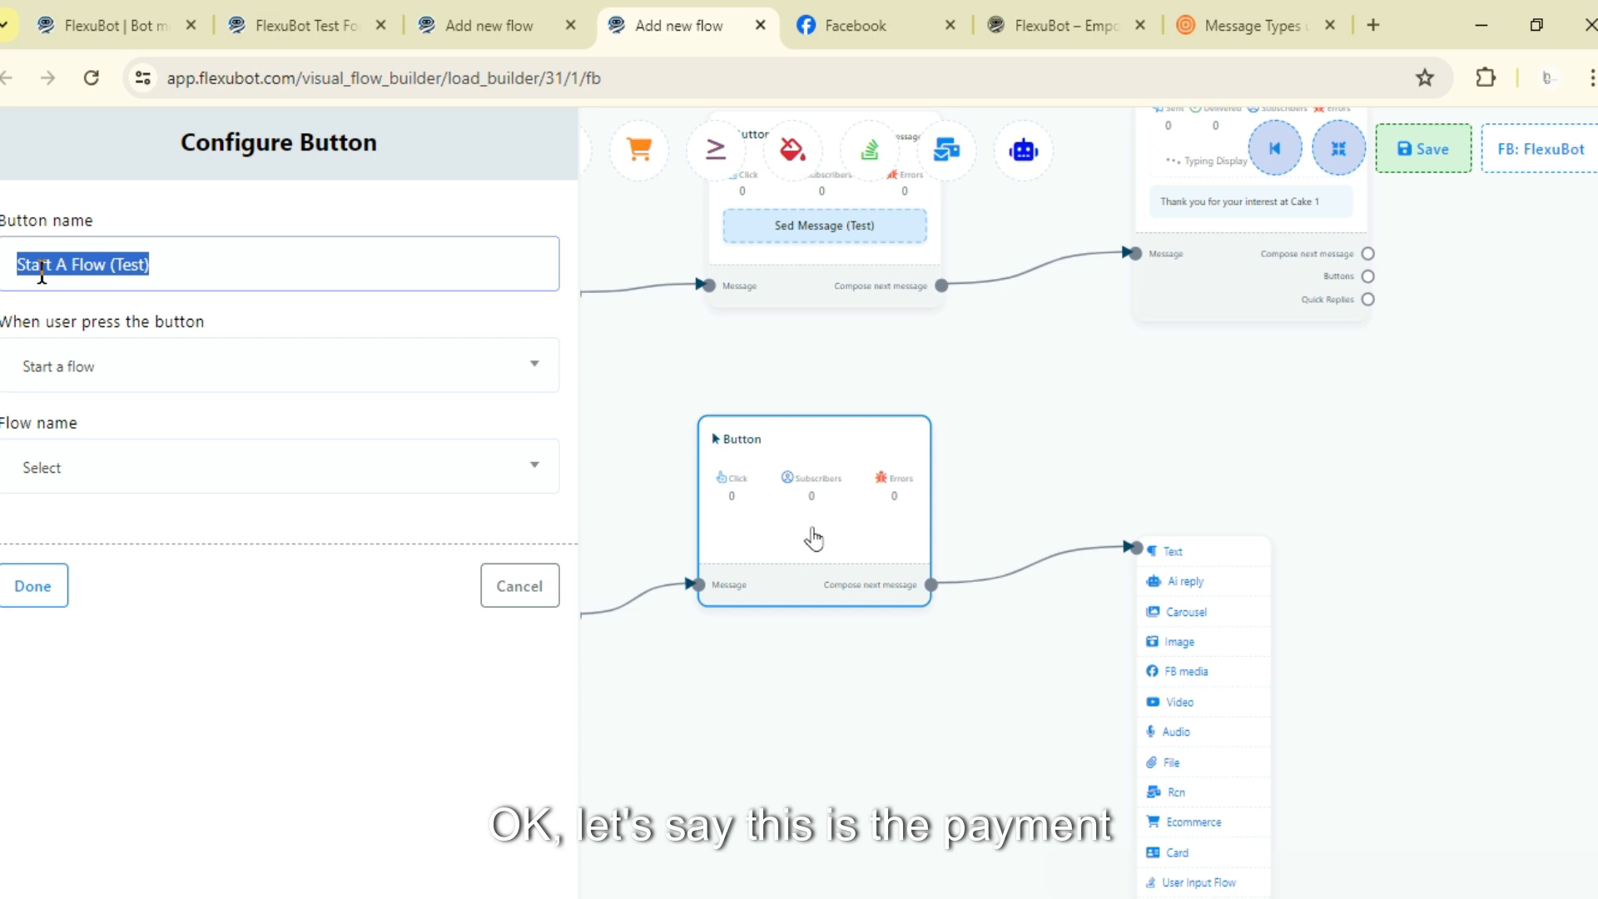
pyautogui.write('Pay')
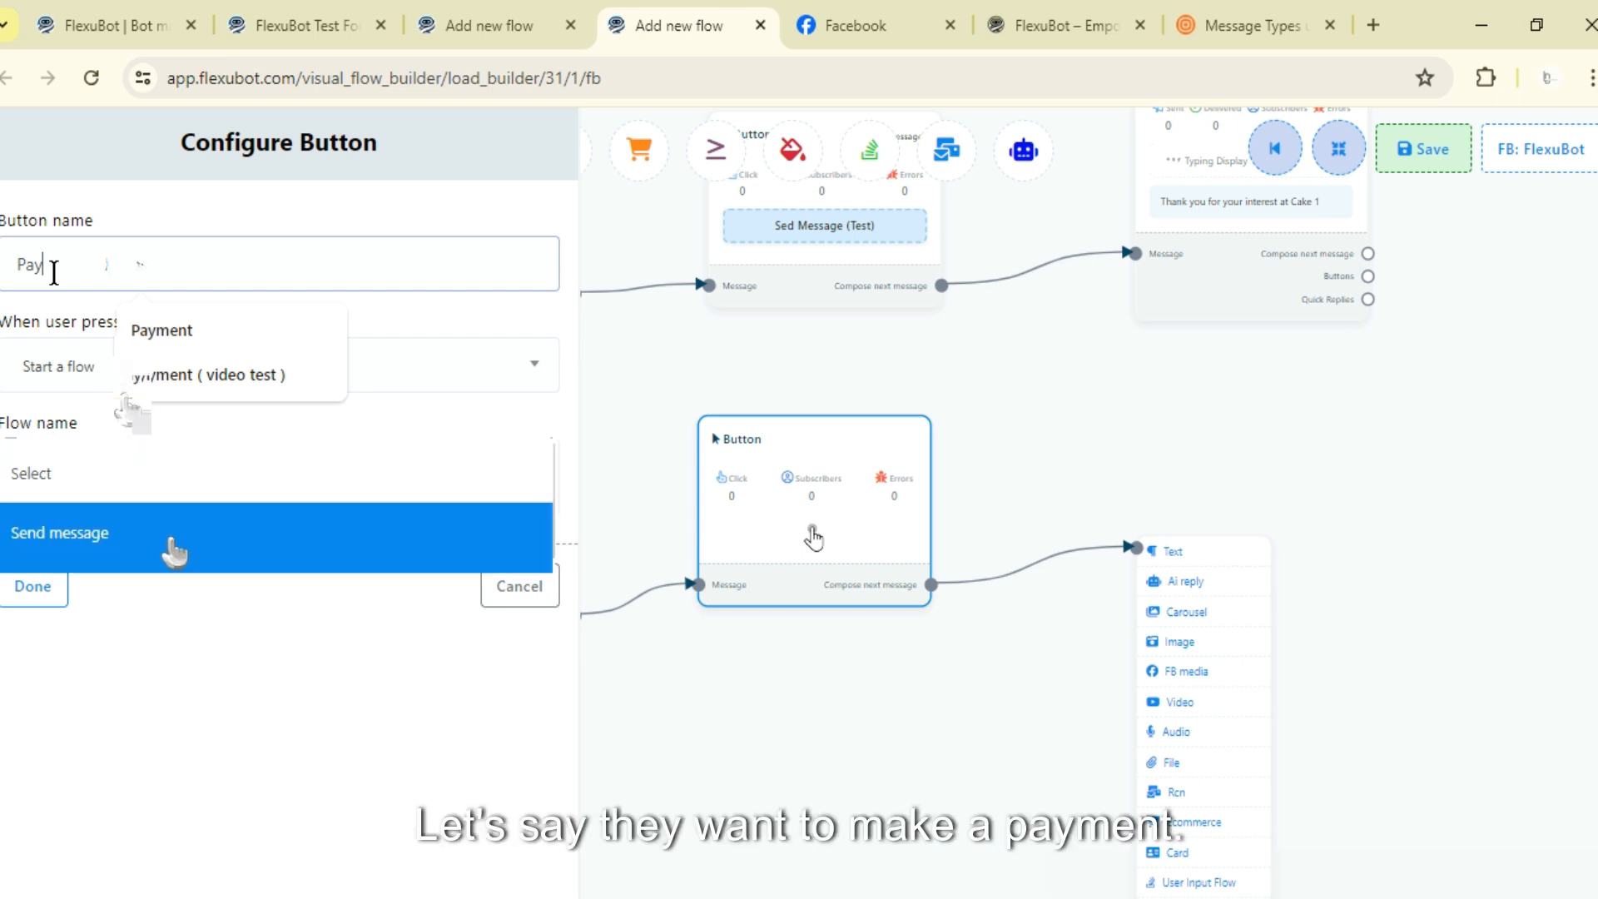
pyautogui.write('ment Flow Test')
pyautogui.click(153, 467)
pyautogui.scroll(-2, 177, 645)
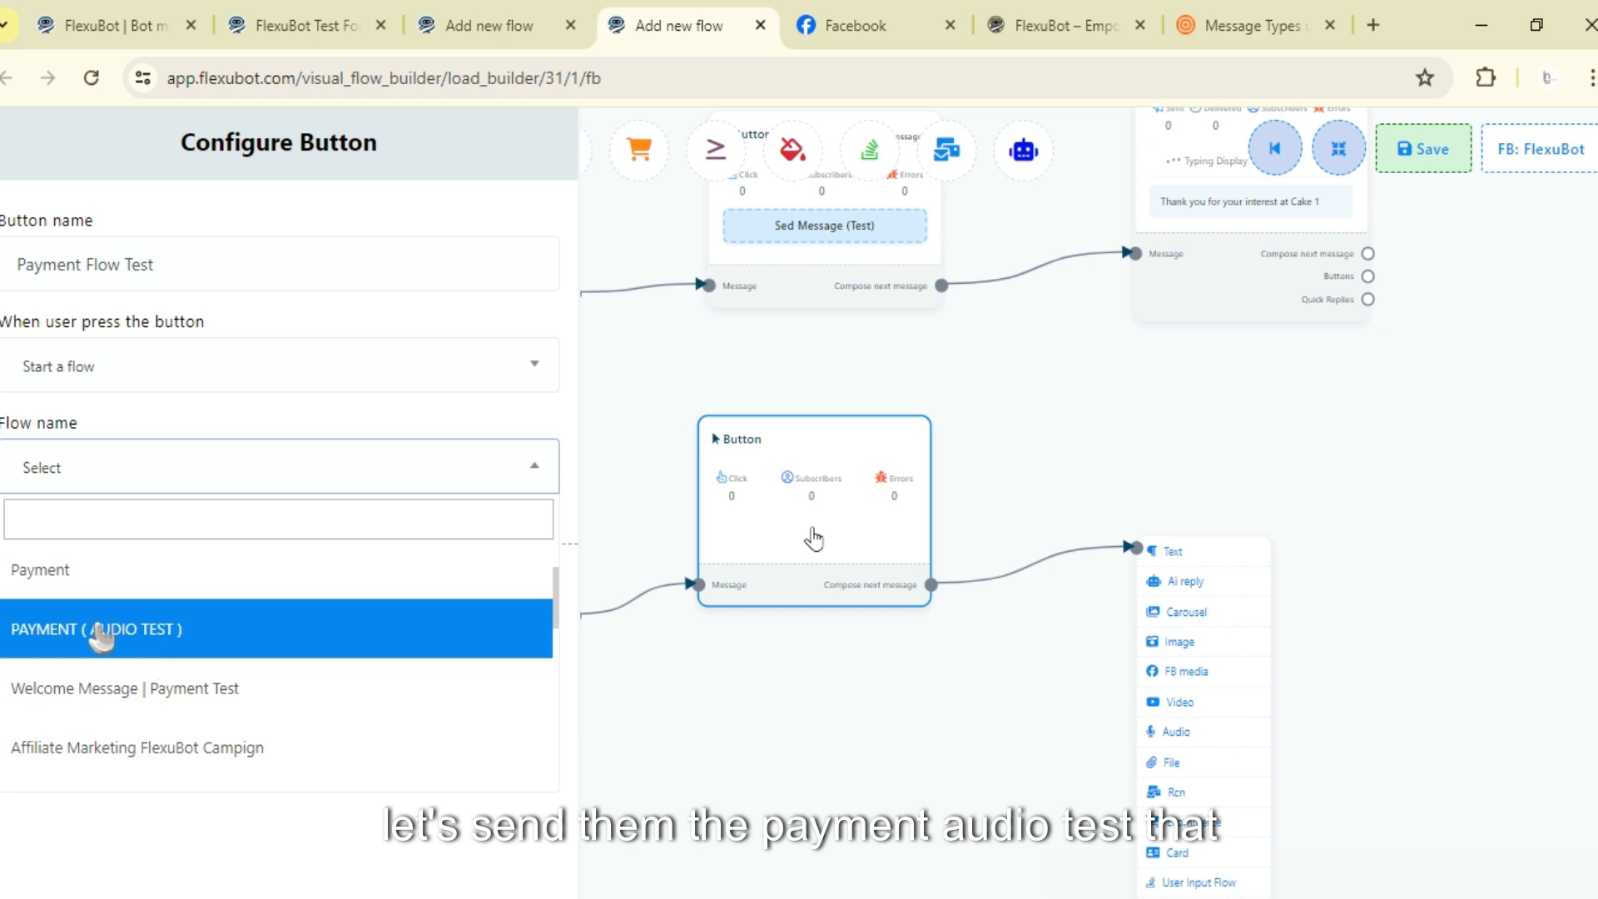
pyautogui.click(98, 630)
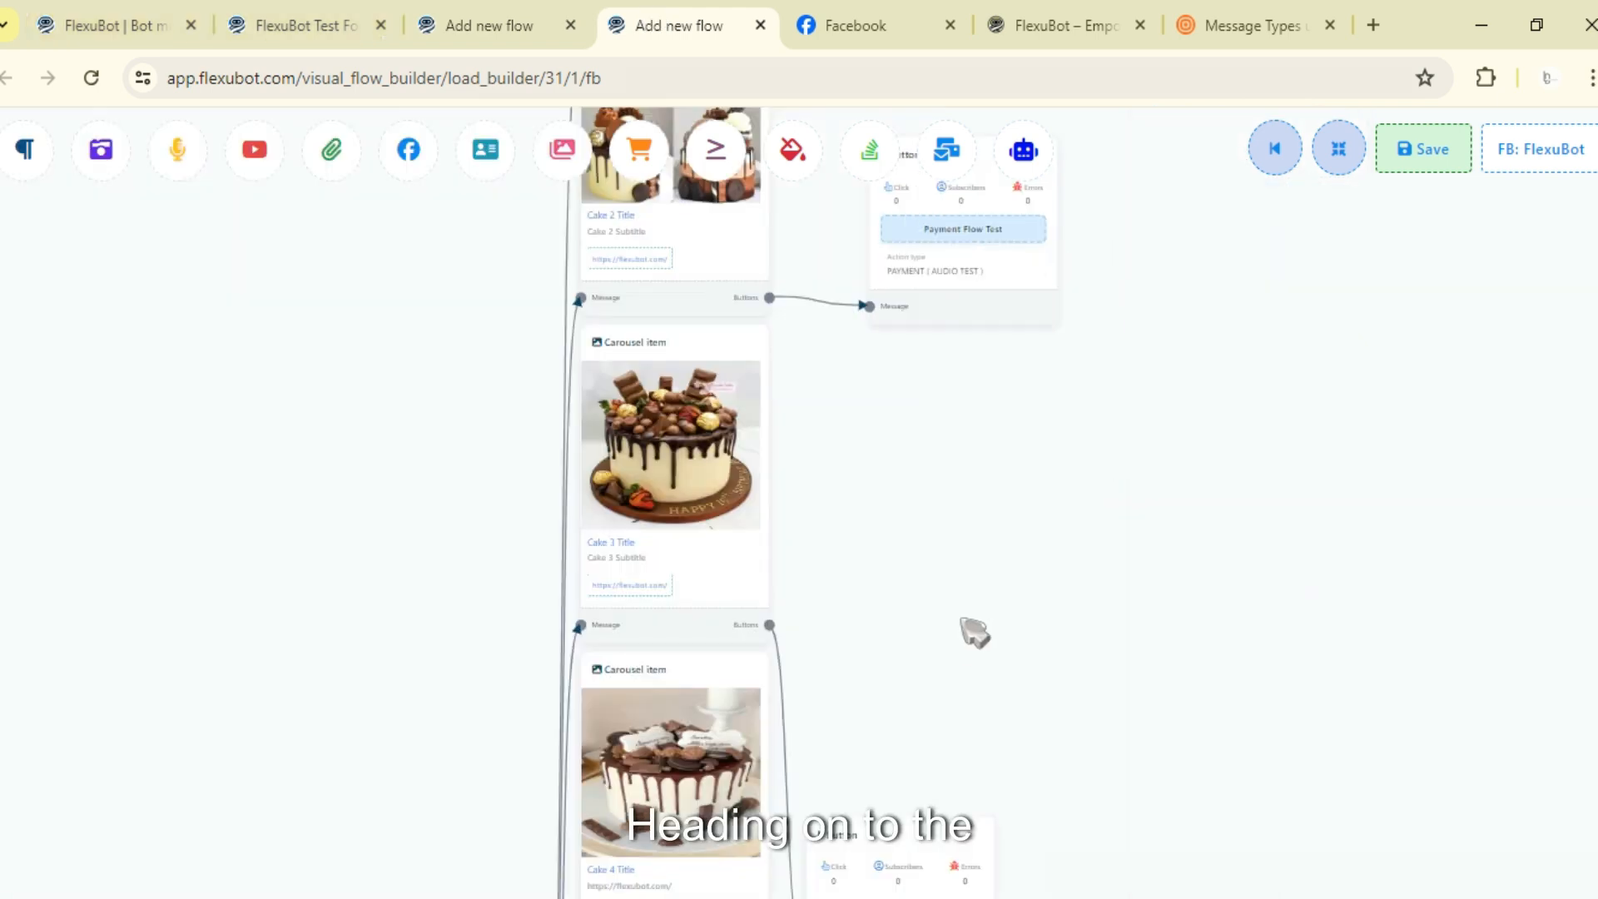
pyautogui.scroll(-2, 974, 633)
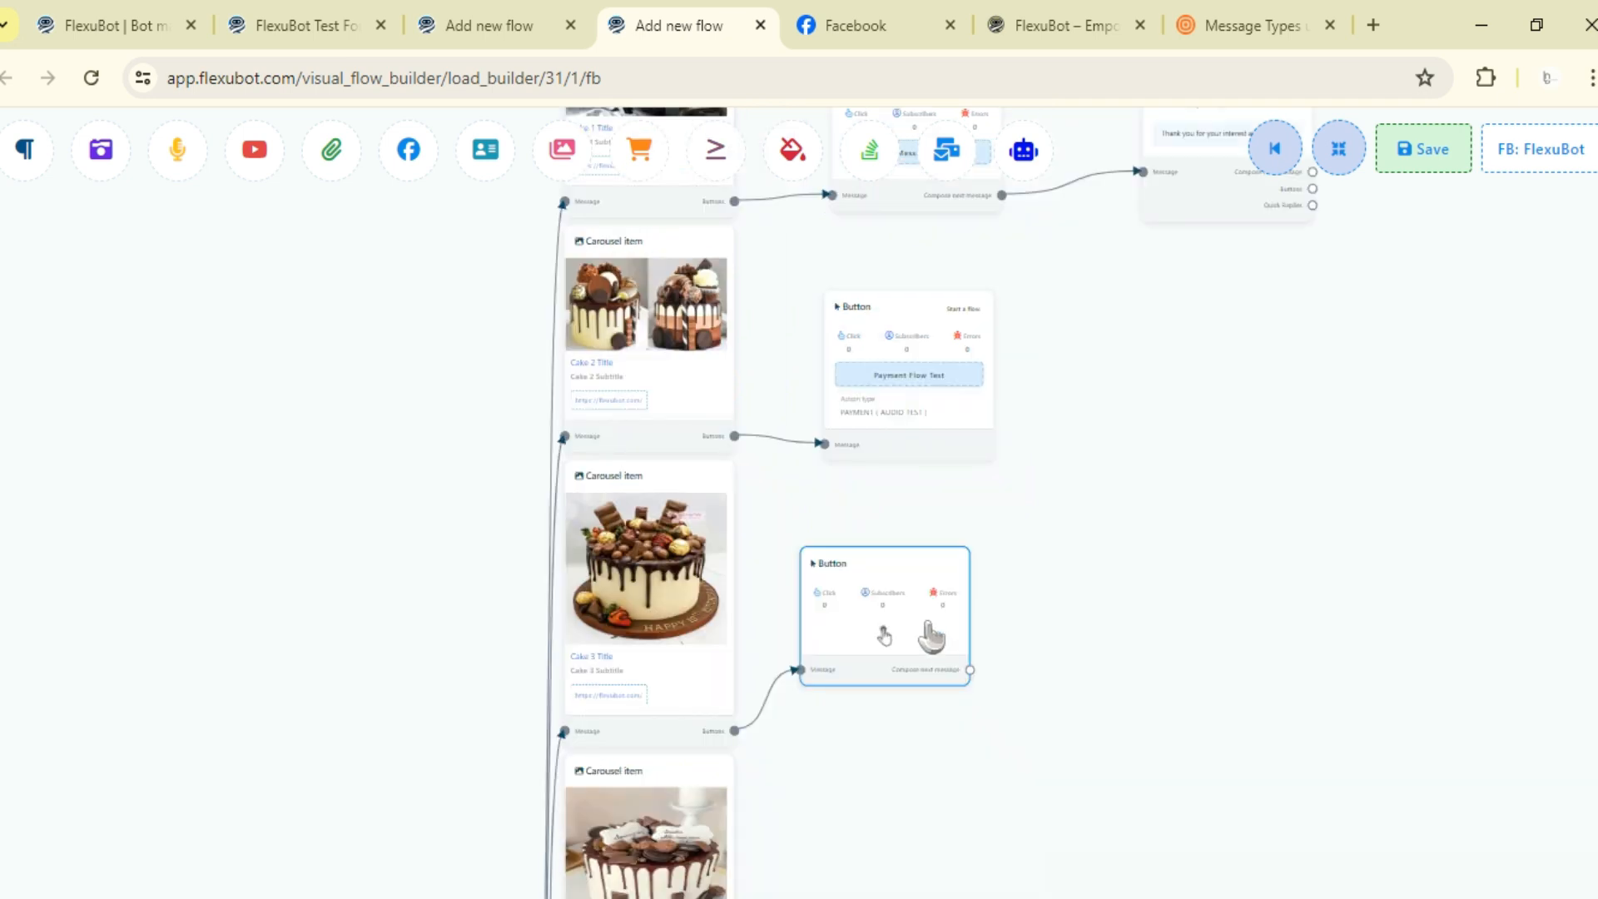
pyautogui.doubleClick(931, 631)
pyautogui.click(166, 376)
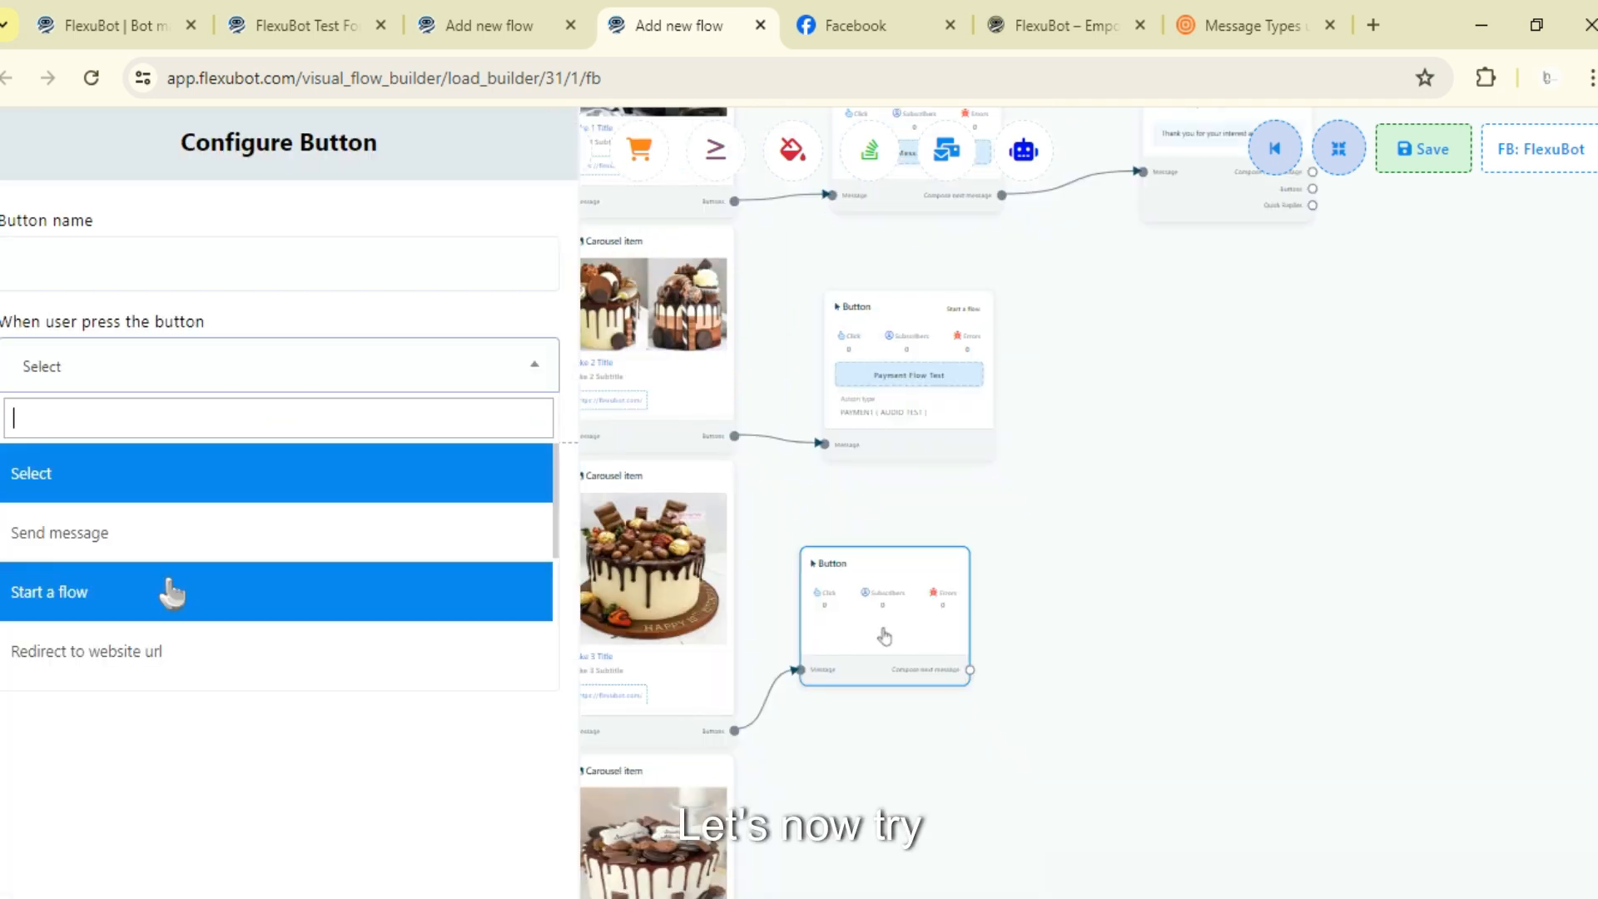
pyautogui.scroll(-1, 171, 601)
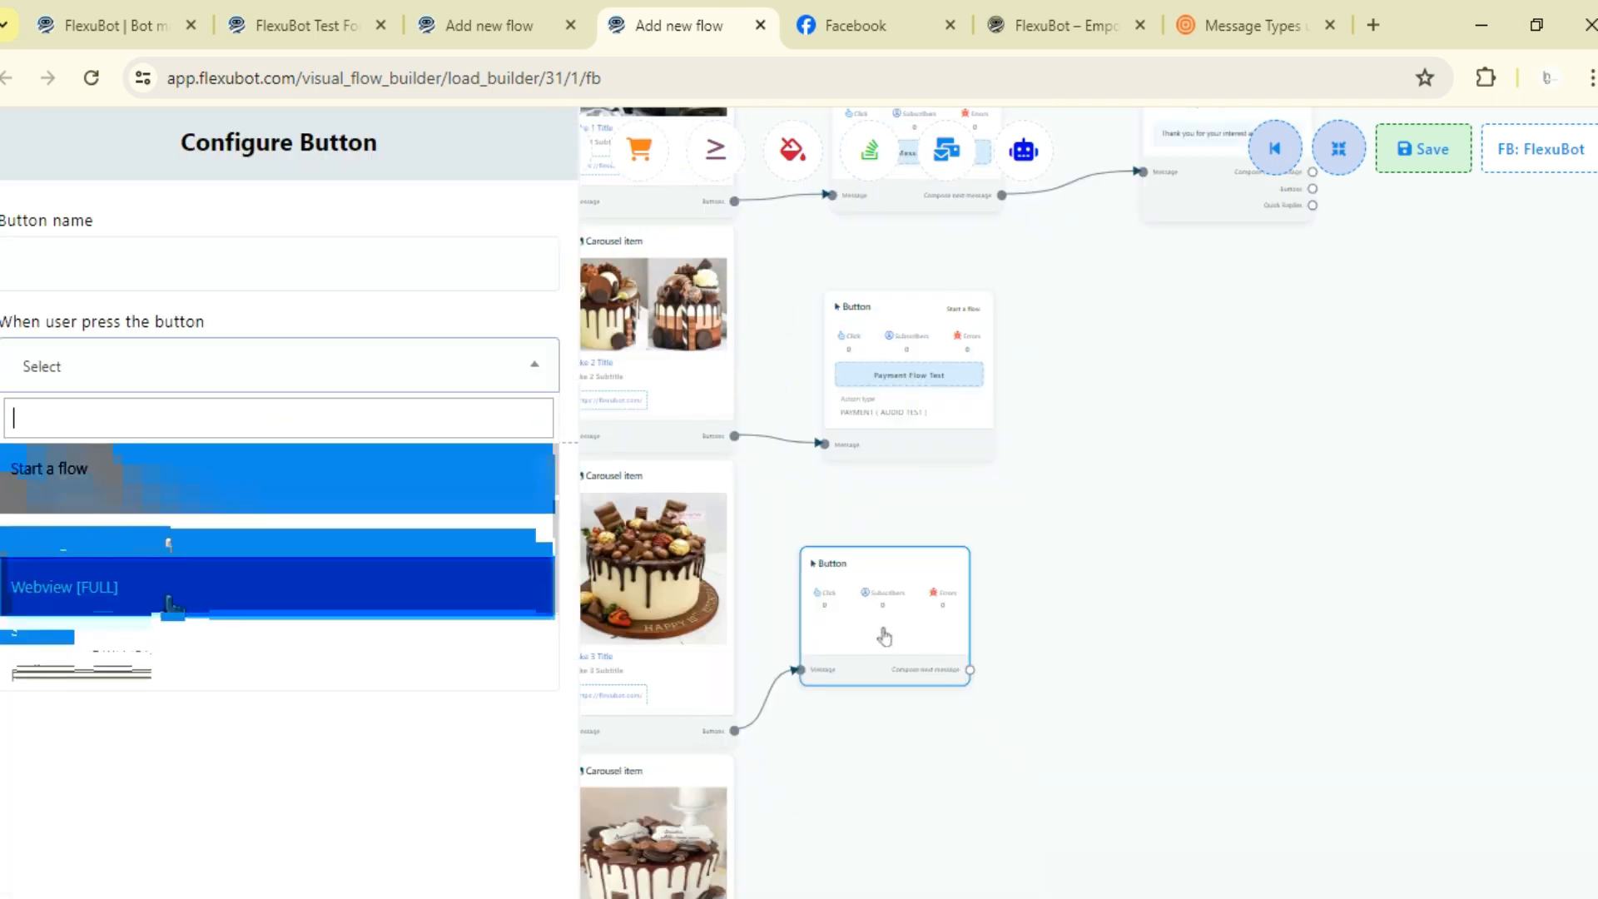
pyautogui.click(156, 528)
pyautogui.click(147, 483)
pyautogui.click(1089, 24)
pyautogui.click(533, 93)
pyautogui.hotkey('ctrl', 'c')
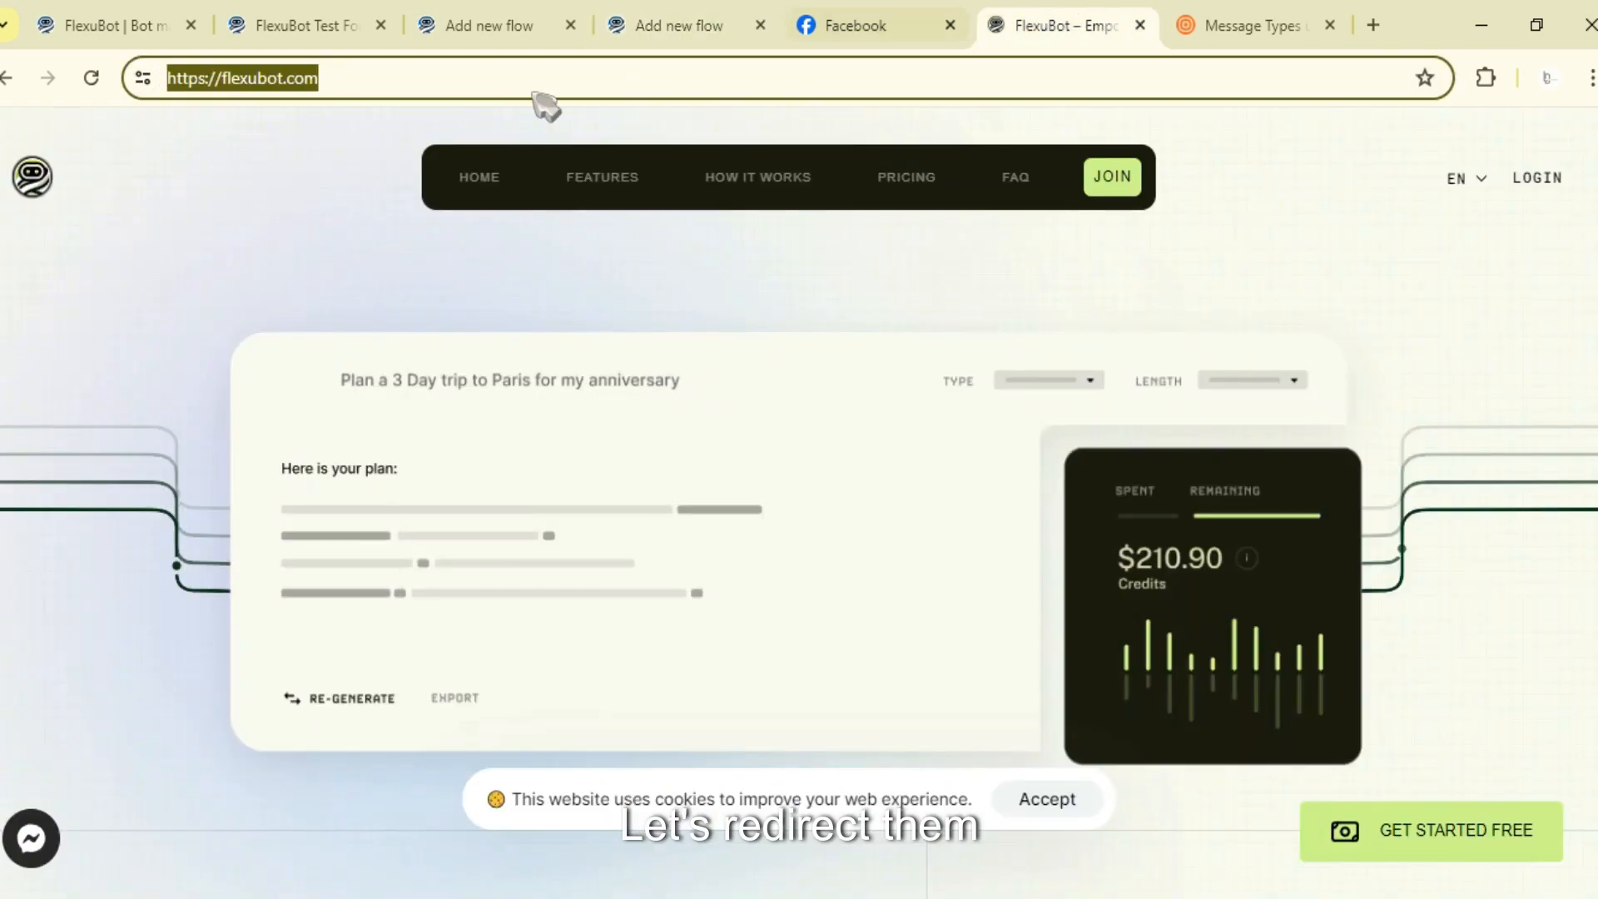
pyautogui.click(857, 25)
pyautogui.click(1061, 25)
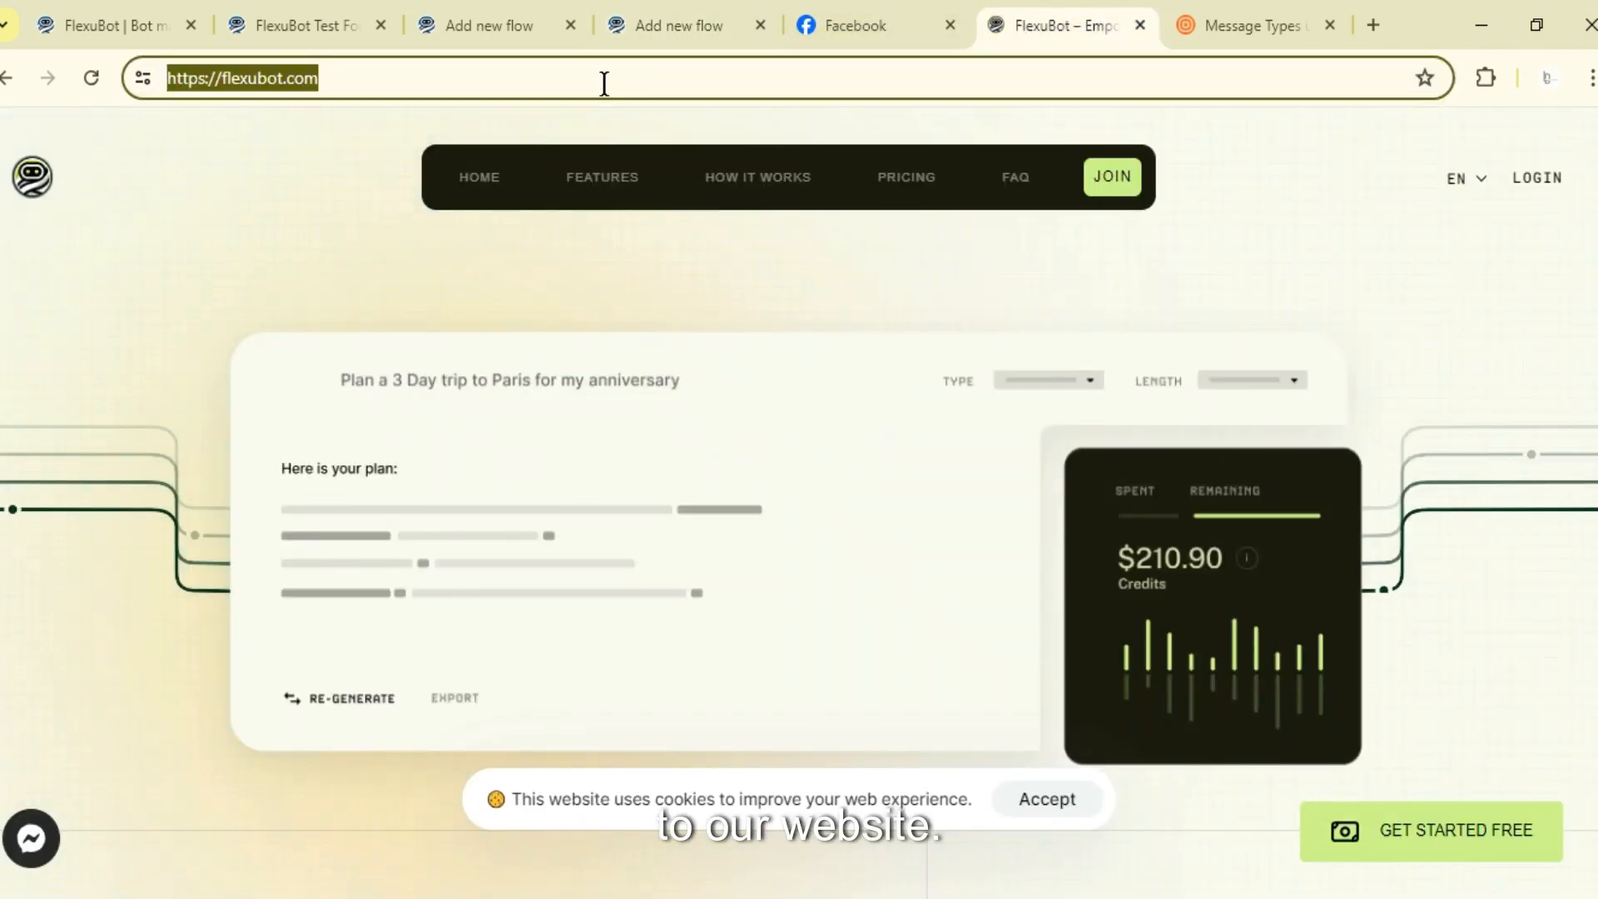
pyautogui.click(491, 25)
pyautogui.click(666, 25)
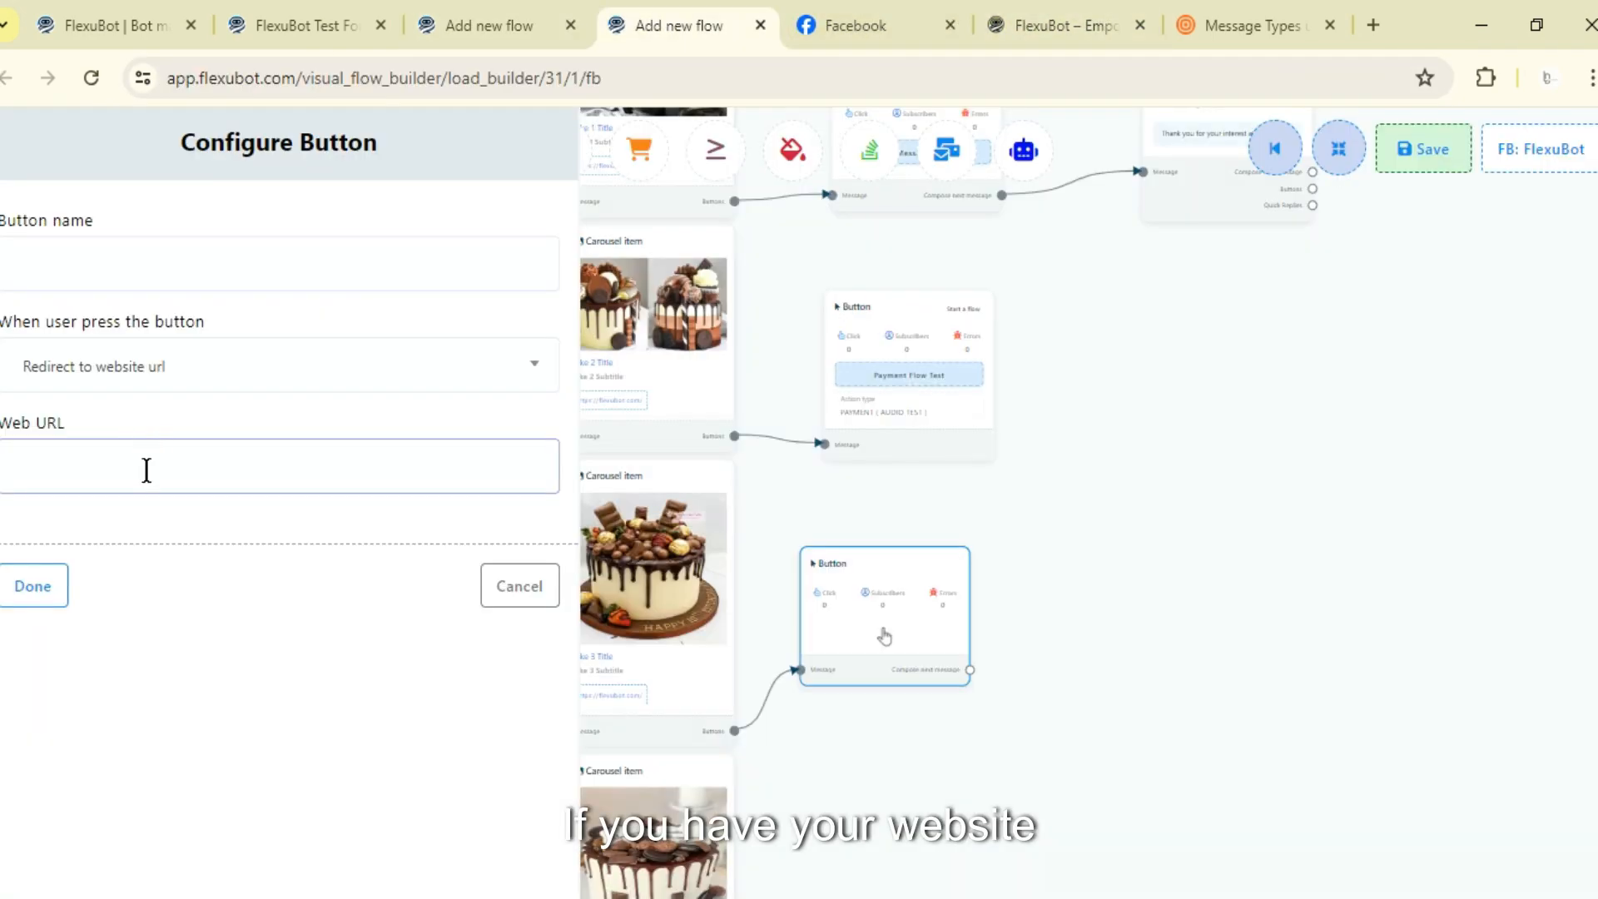
pyautogui.hotkey('ctrl', 'v')
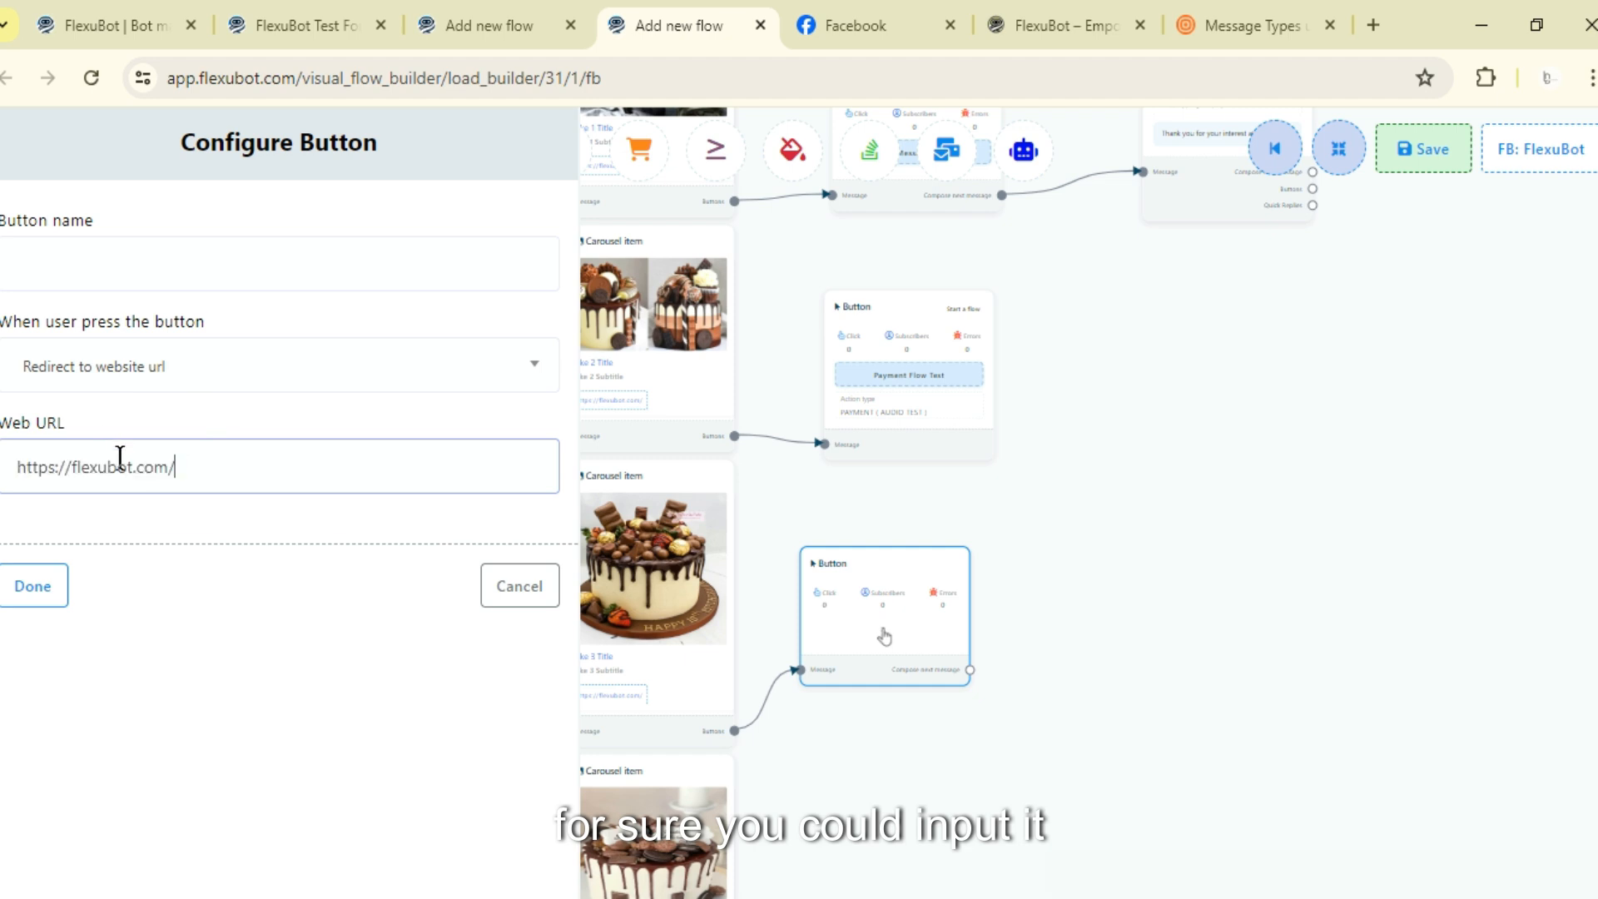
# - Name the third item's website button Vist WEbsite and finish configuring it
pyautogui.click(102, 269)
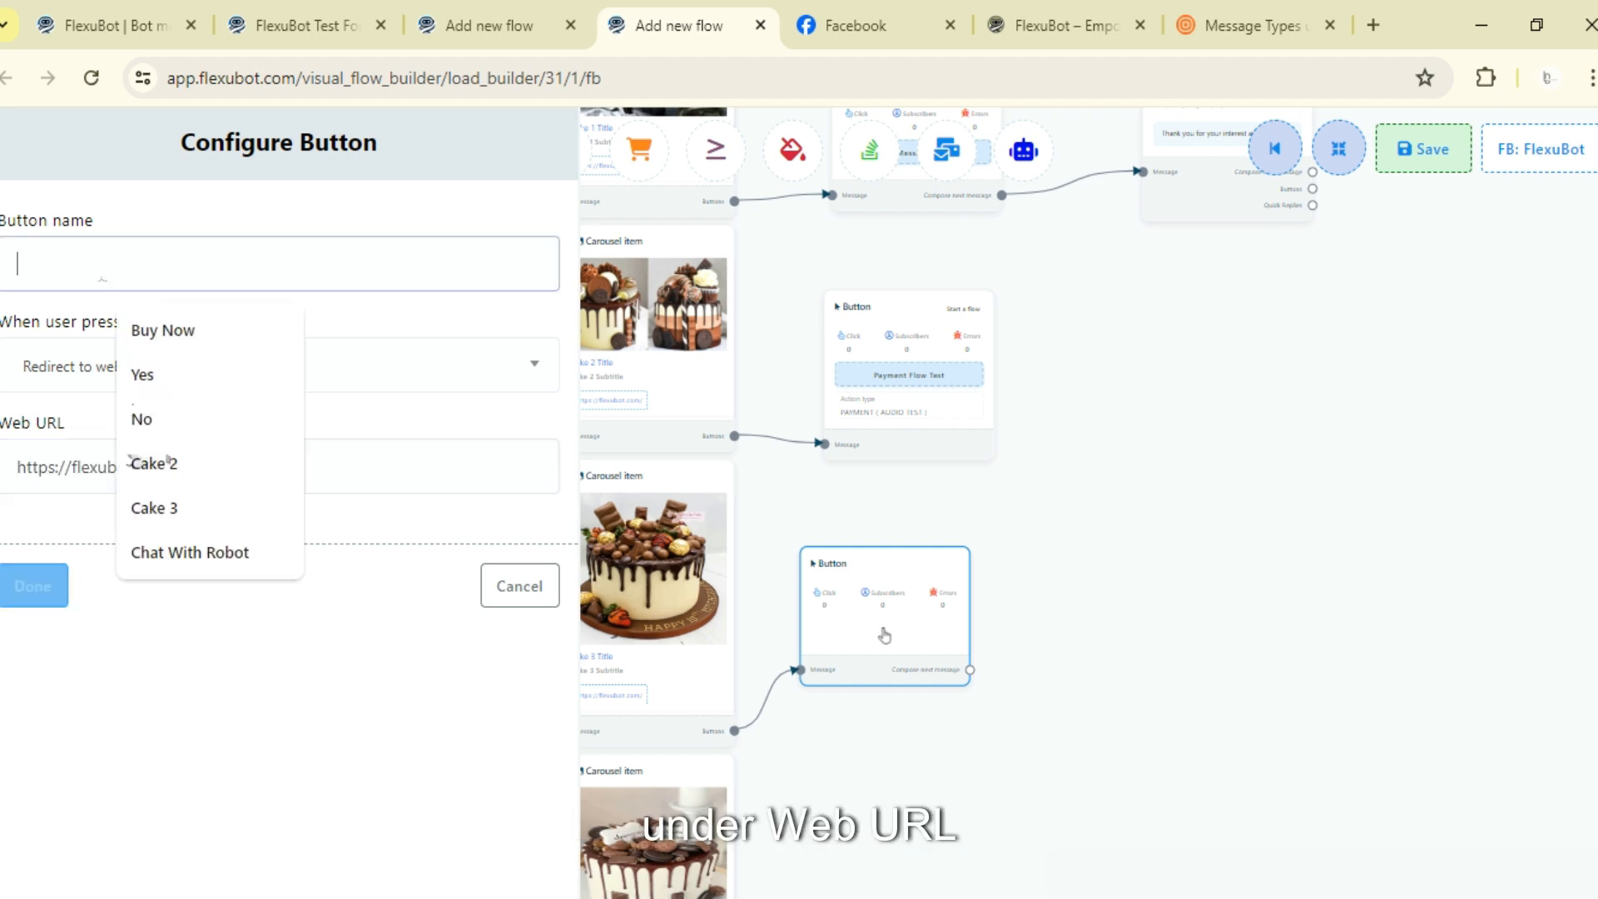
pyautogui.write('Vist')
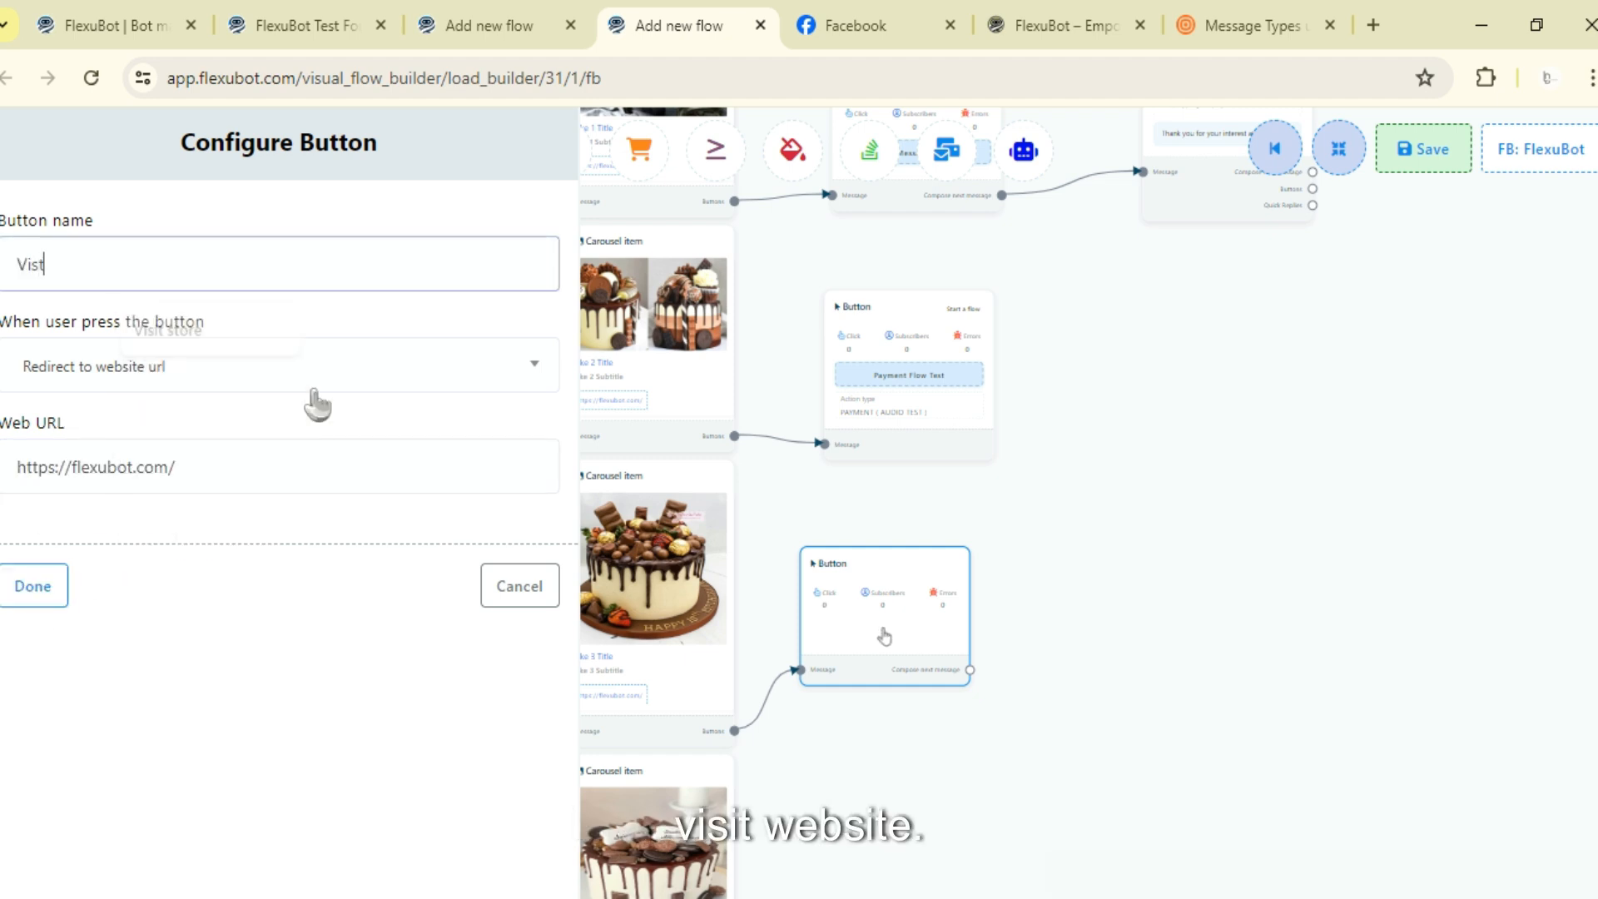
pyautogui.write(' WEbsite')
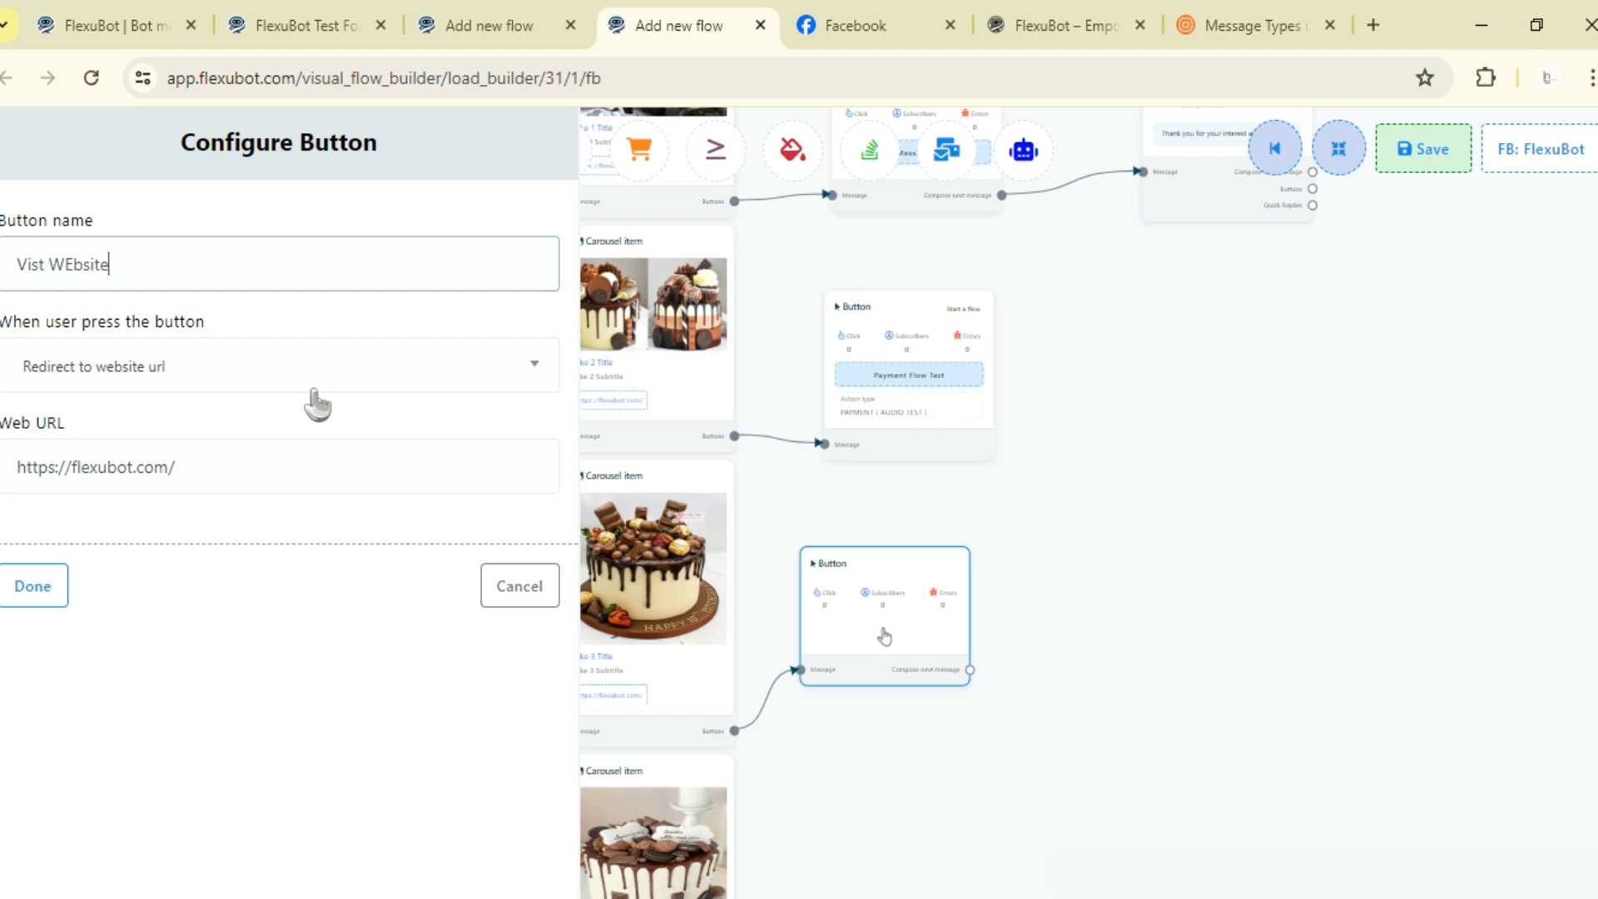
pyautogui.click(26, 586)
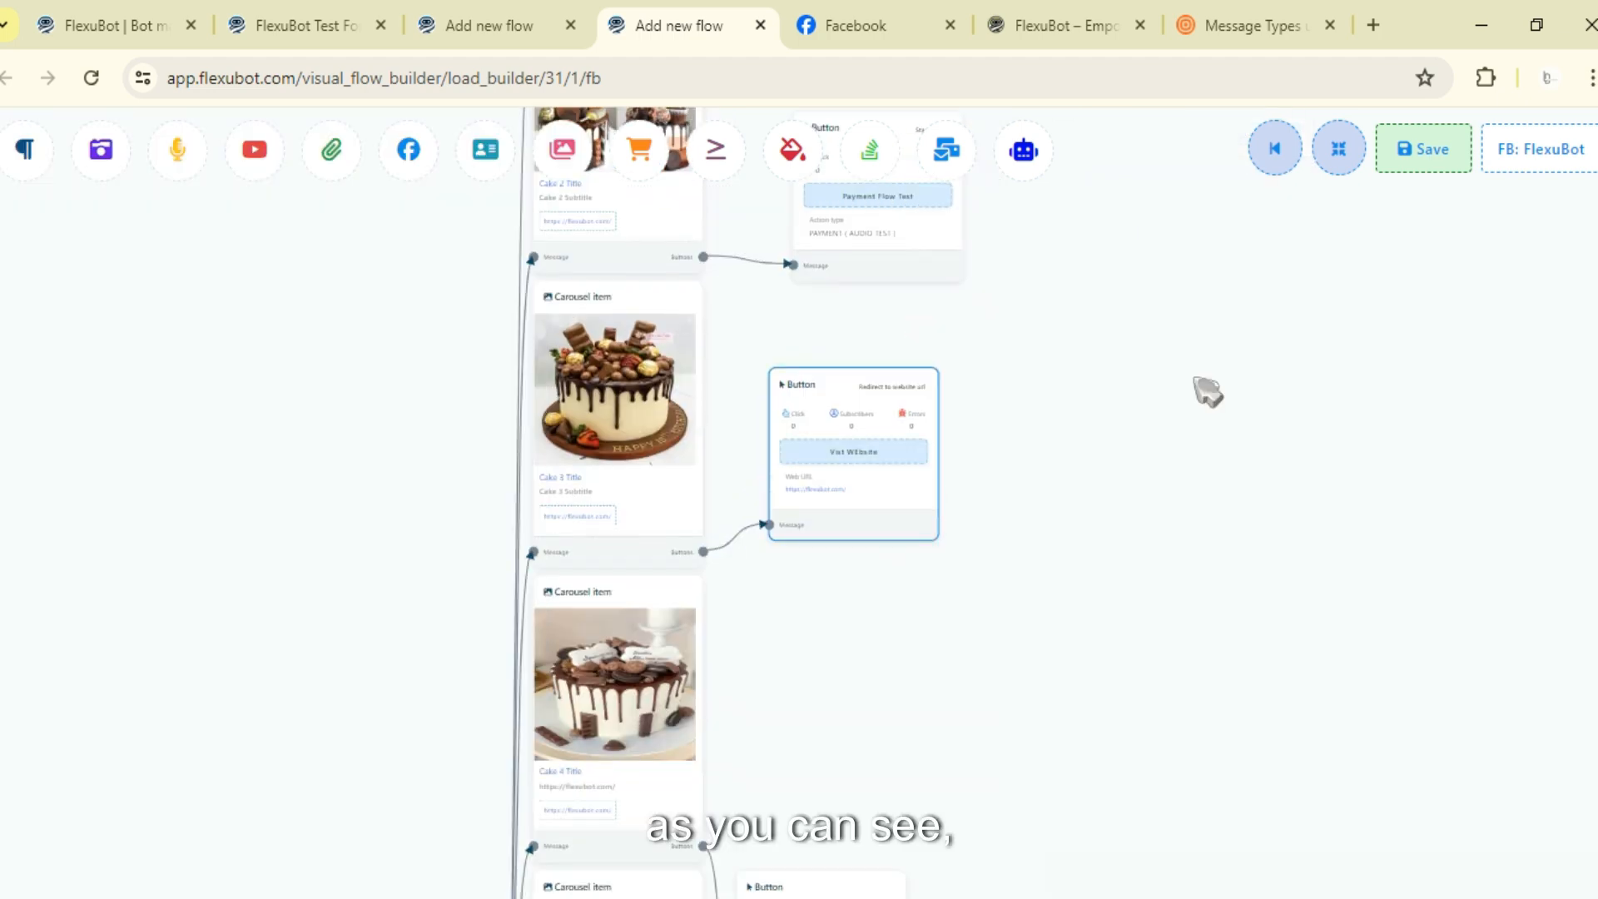
# - Open the fourth item's button and name it View Ecommerce Store with the Webview [FULL] action
pyautogui.scroll(5, 1039, 302)
pyautogui.moveTo(1039, 301); pyautogui.dragTo(968, 656)
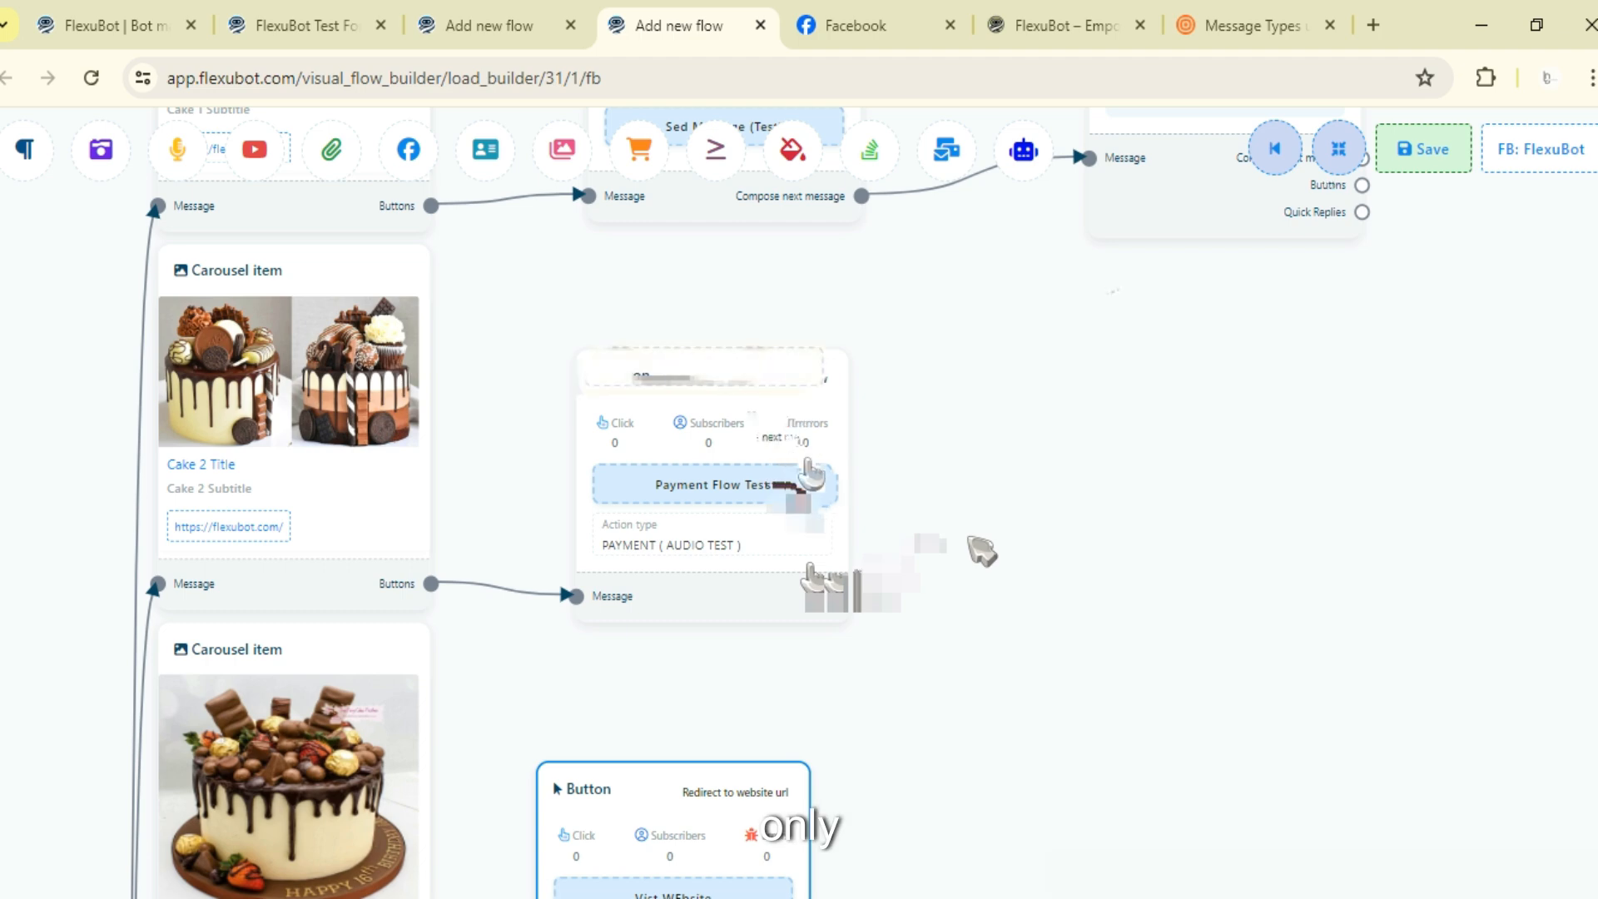
pyautogui.moveTo(855, 240); pyautogui.dragTo(834, 481)
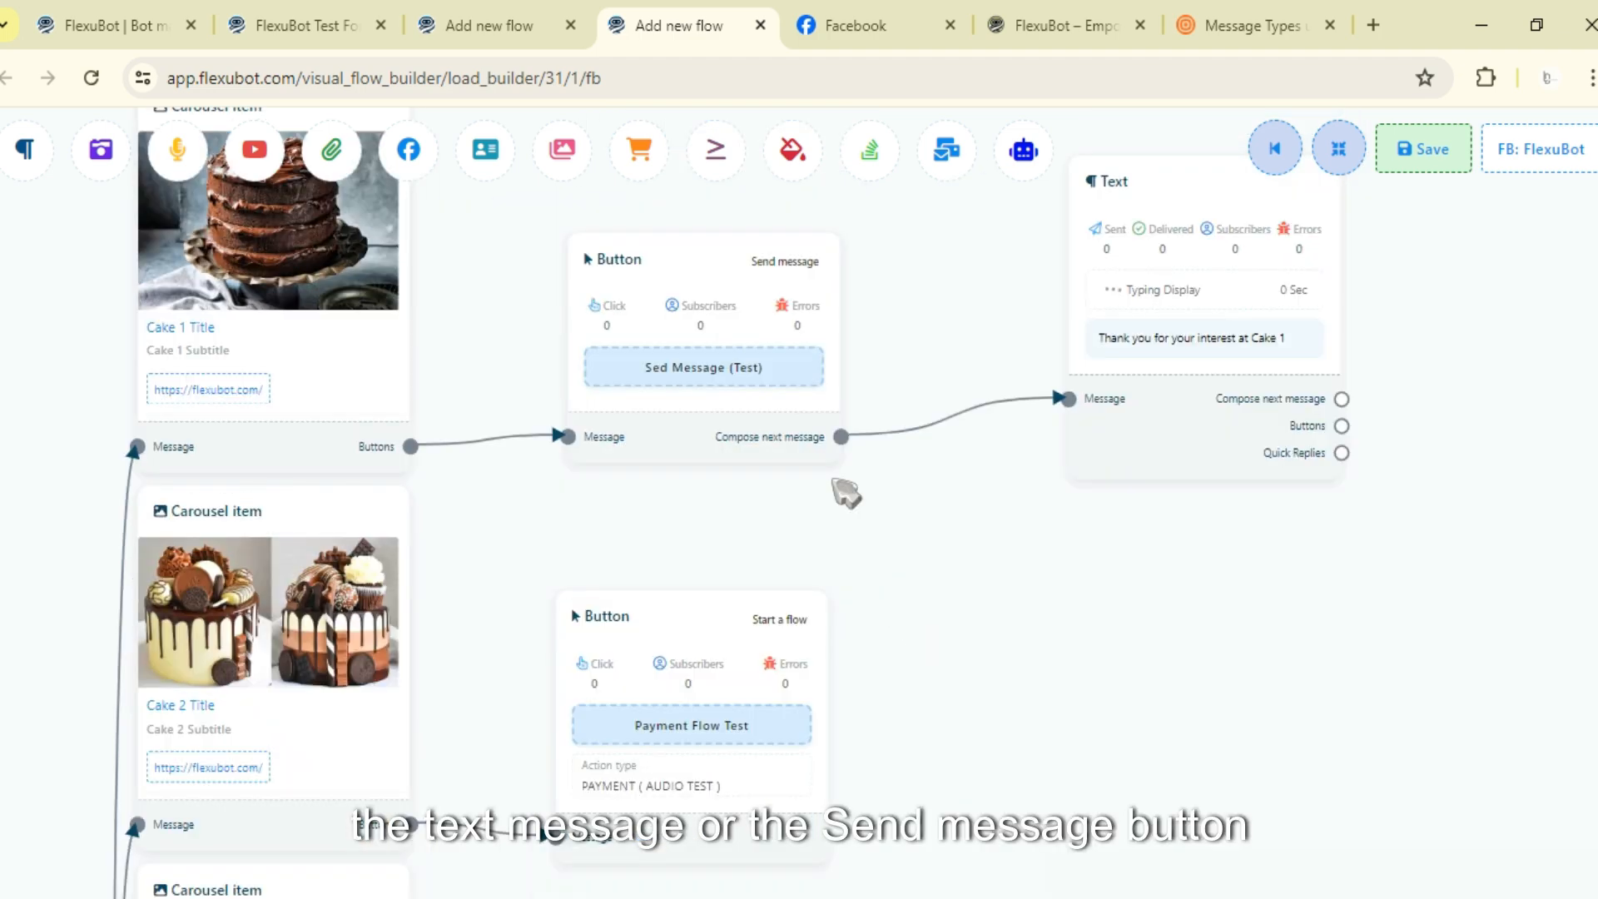
pyautogui.moveTo(999, 688); pyautogui.dragTo(910, 811)
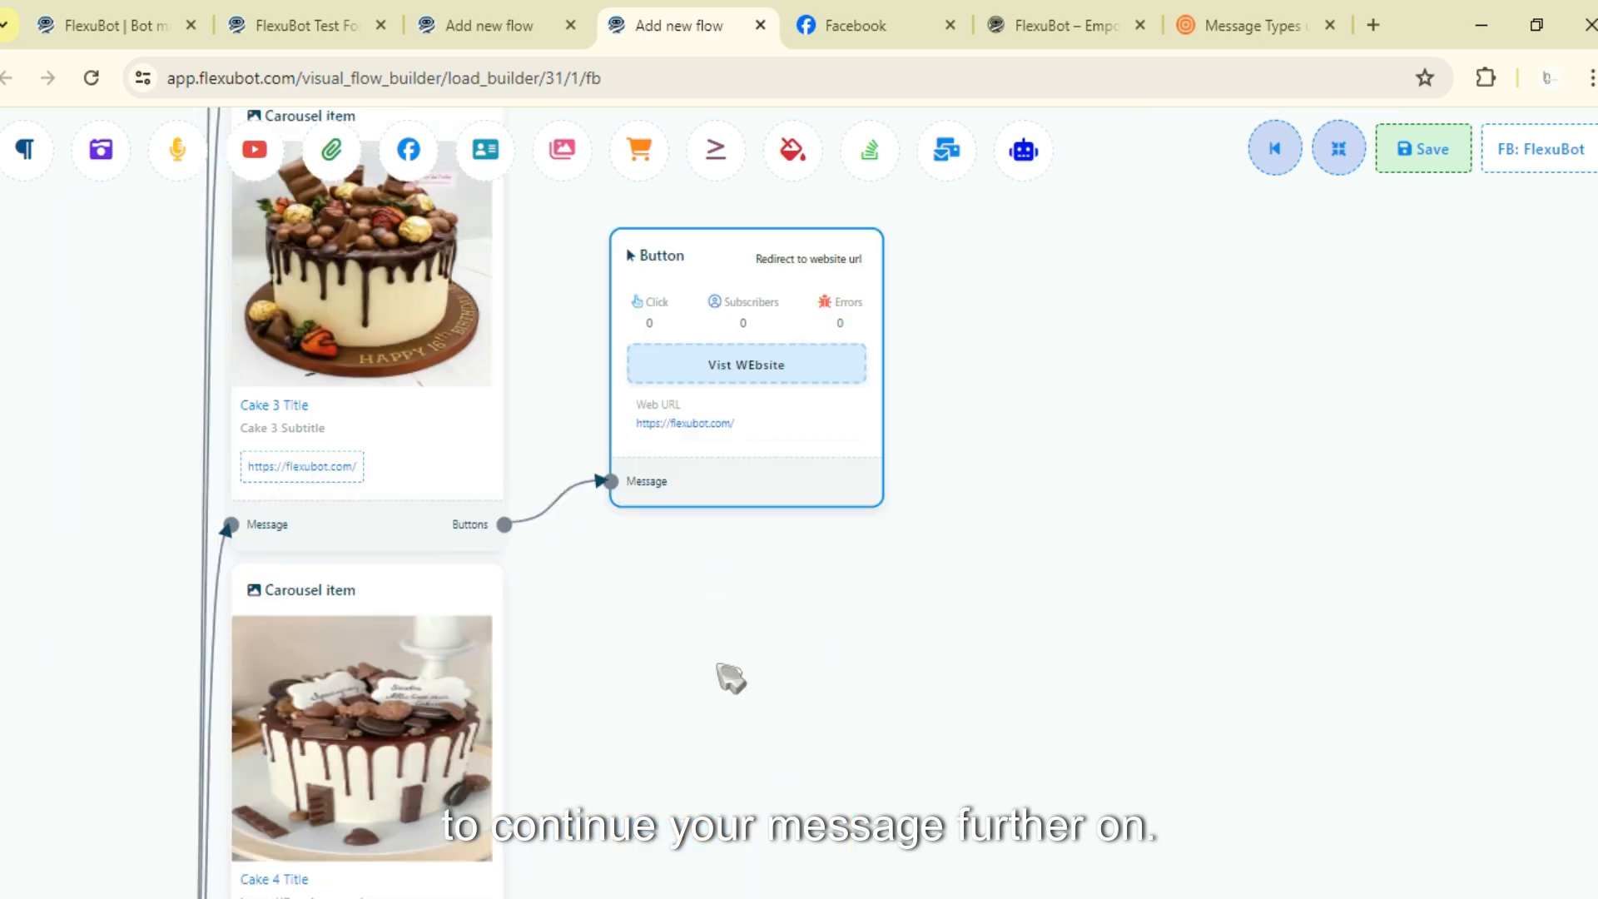
pyautogui.moveTo(681, 854); pyautogui.dragTo(888, 502)
pyautogui.moveTo(965, 439); pyautogui.dragTo(930, 408)
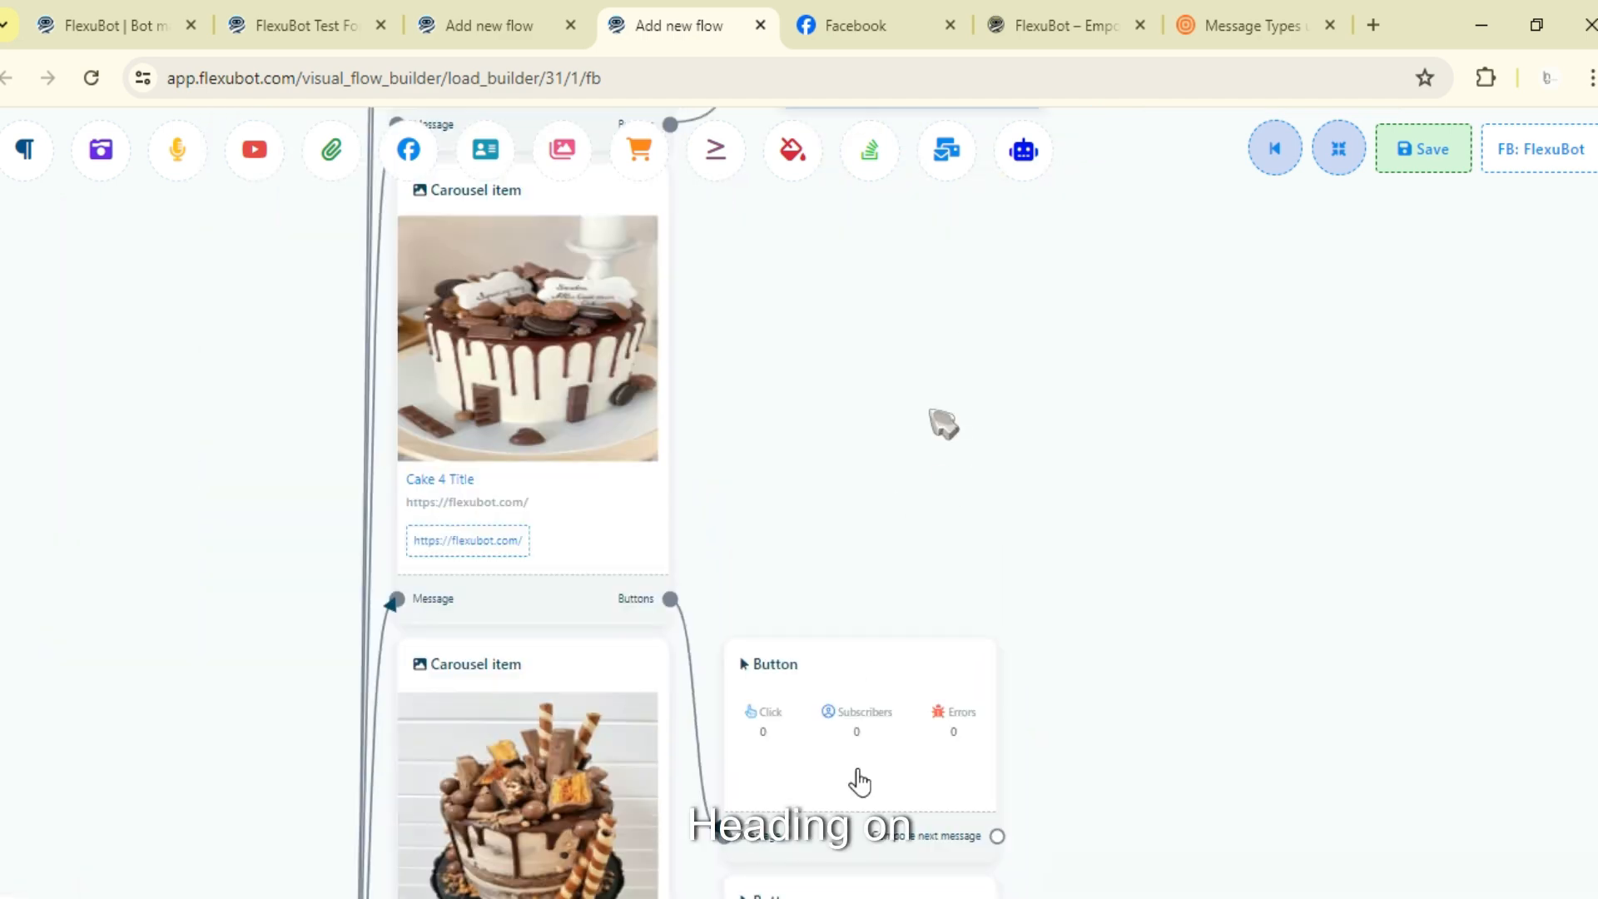
pyautogui.moveTo(844, 715); pyautogui.dragTo(872, 331)
pyautogui.moveTo(1082, 416); pyautogui.dragTo(963, 531)
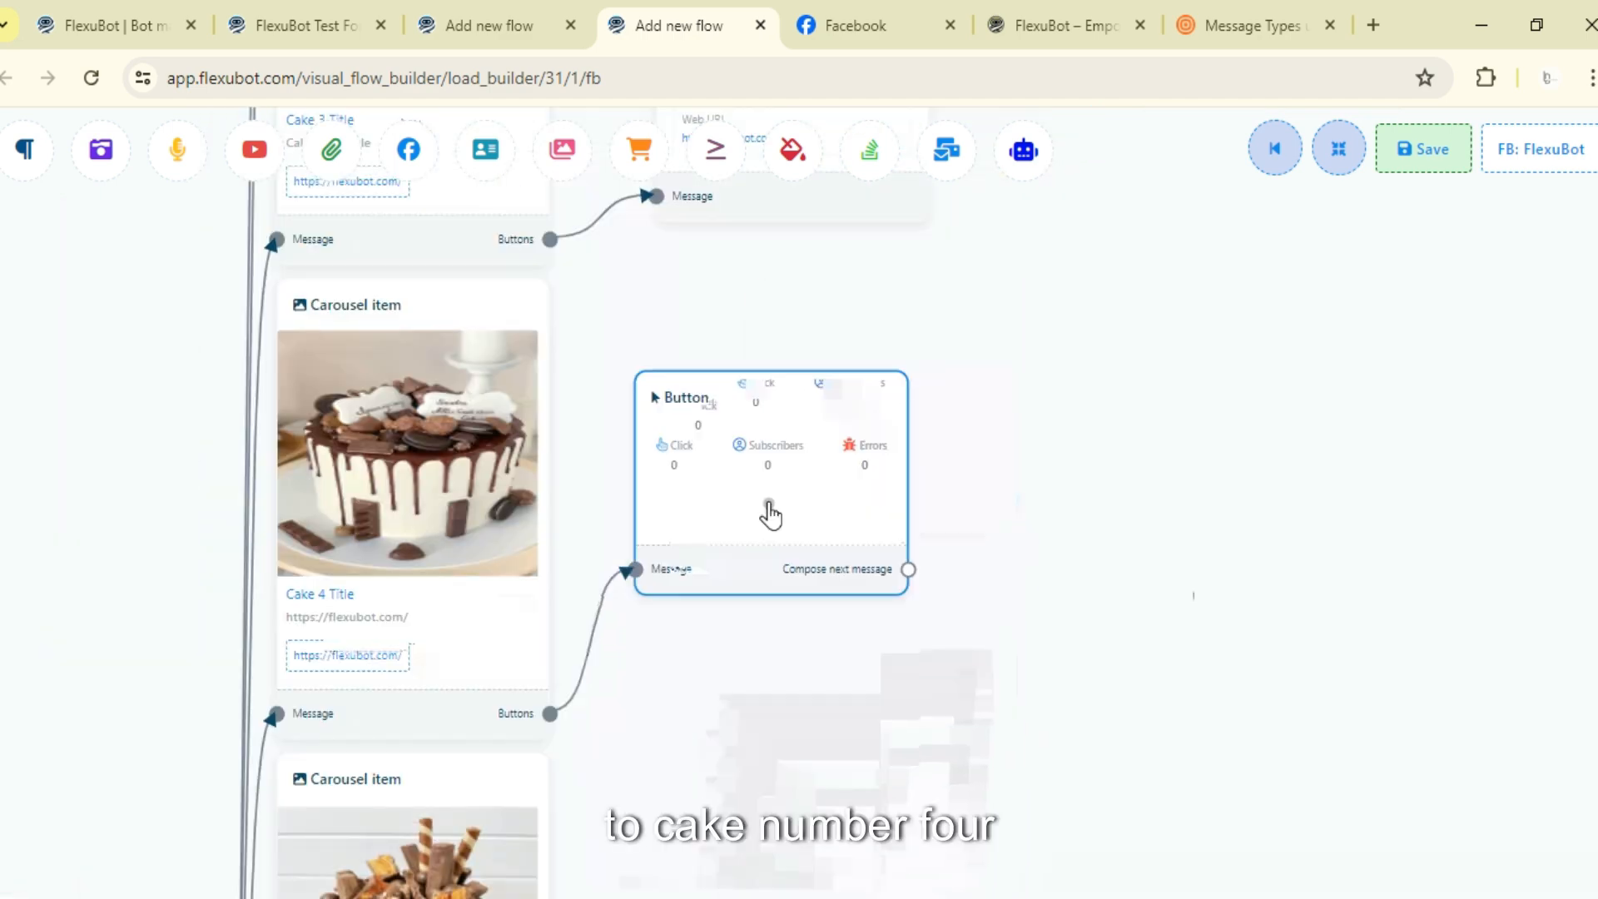
pyautogui.doubleClick(770, 516)
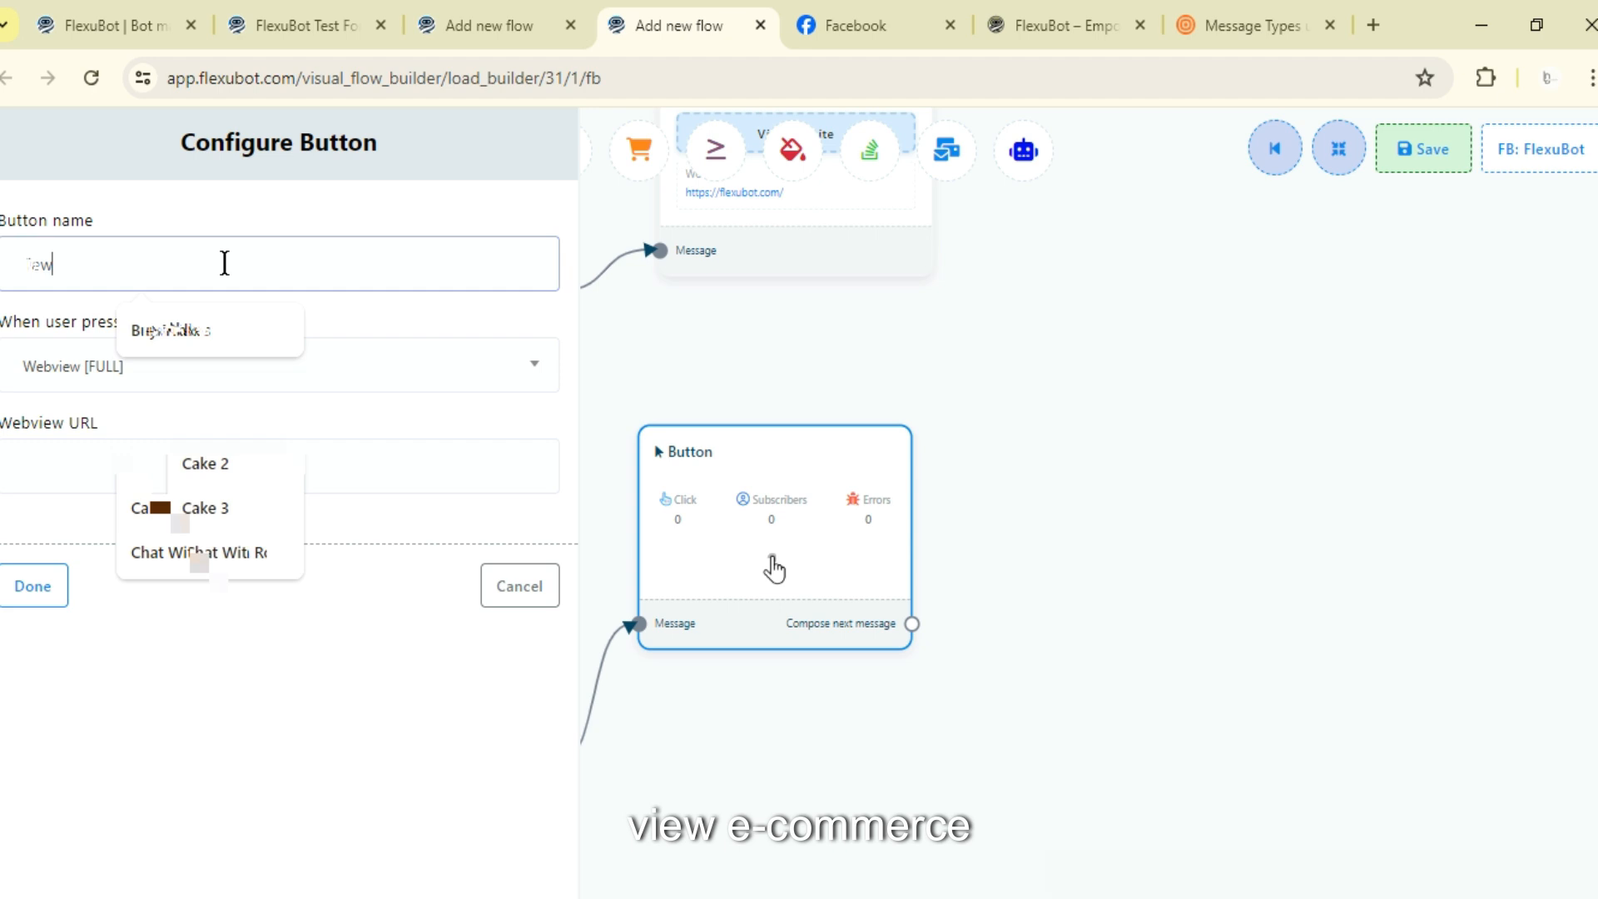
pyautogui.write('View Ecommerce ')
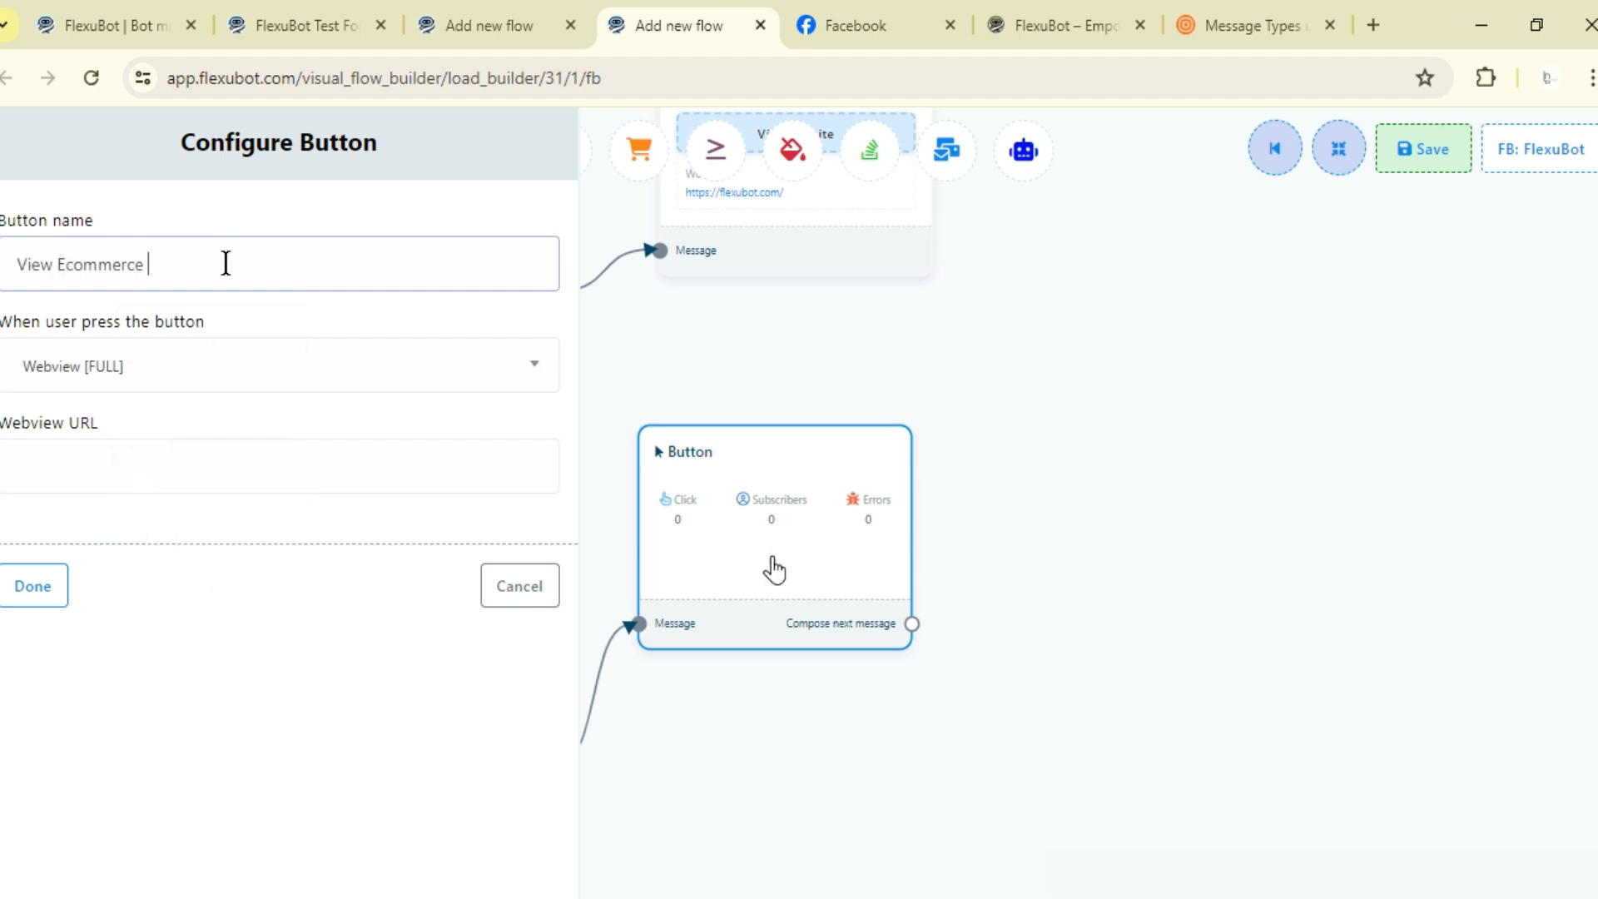
pyautogui.write('Store')
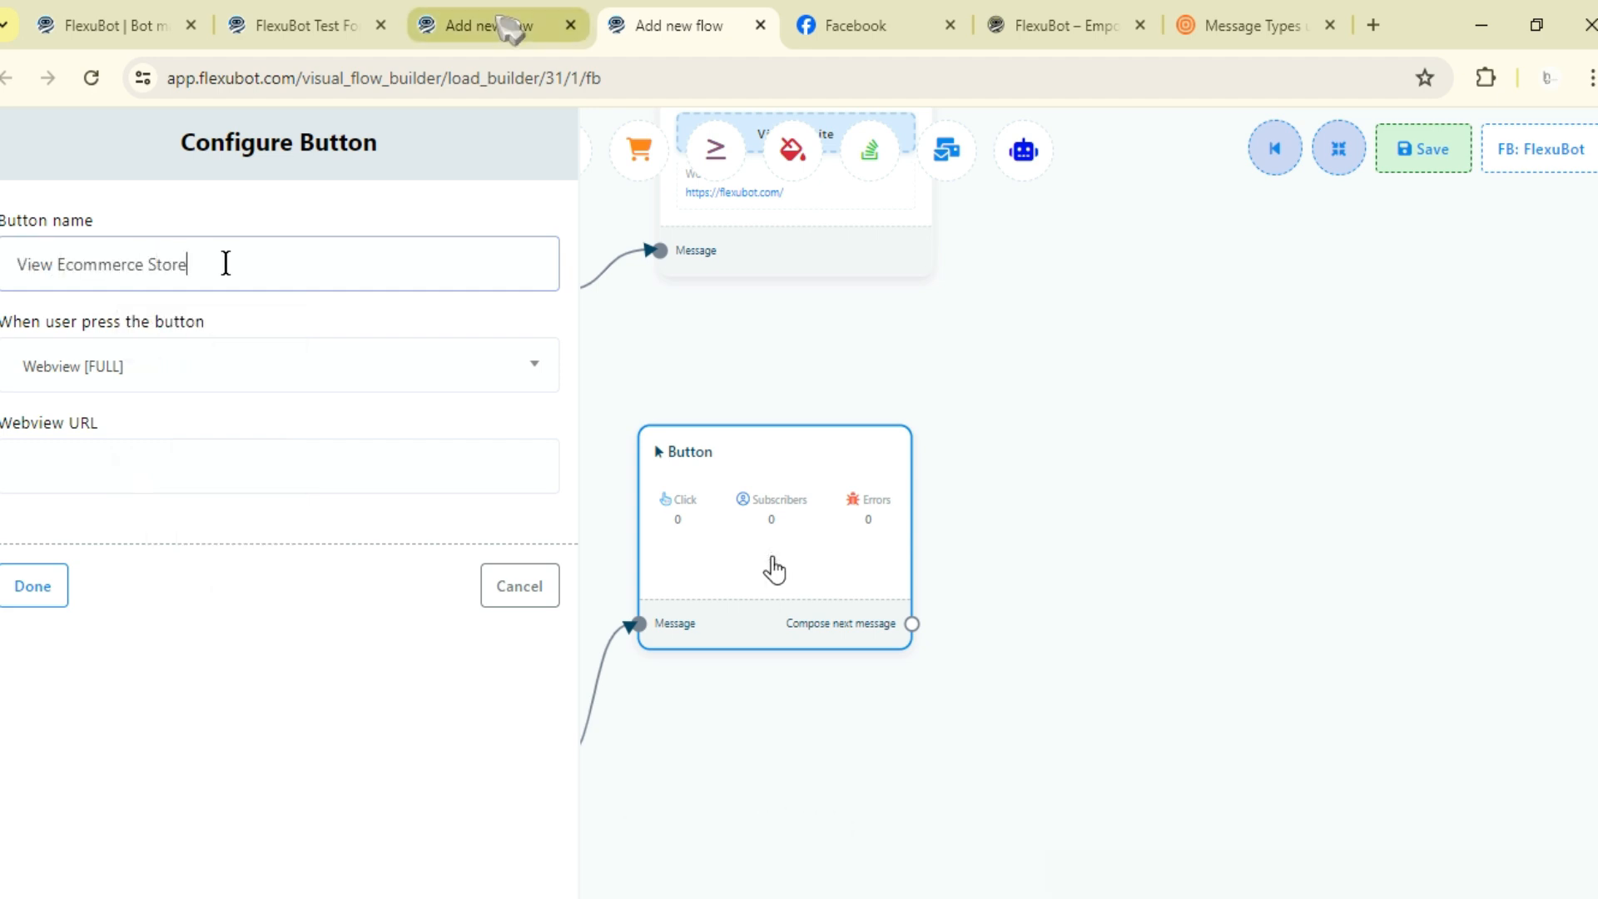
# - Set the button's webview URL to the e-commerce store link copied from the FlexuBot Test store tab and finish it
pyautogui.click(337, 25)
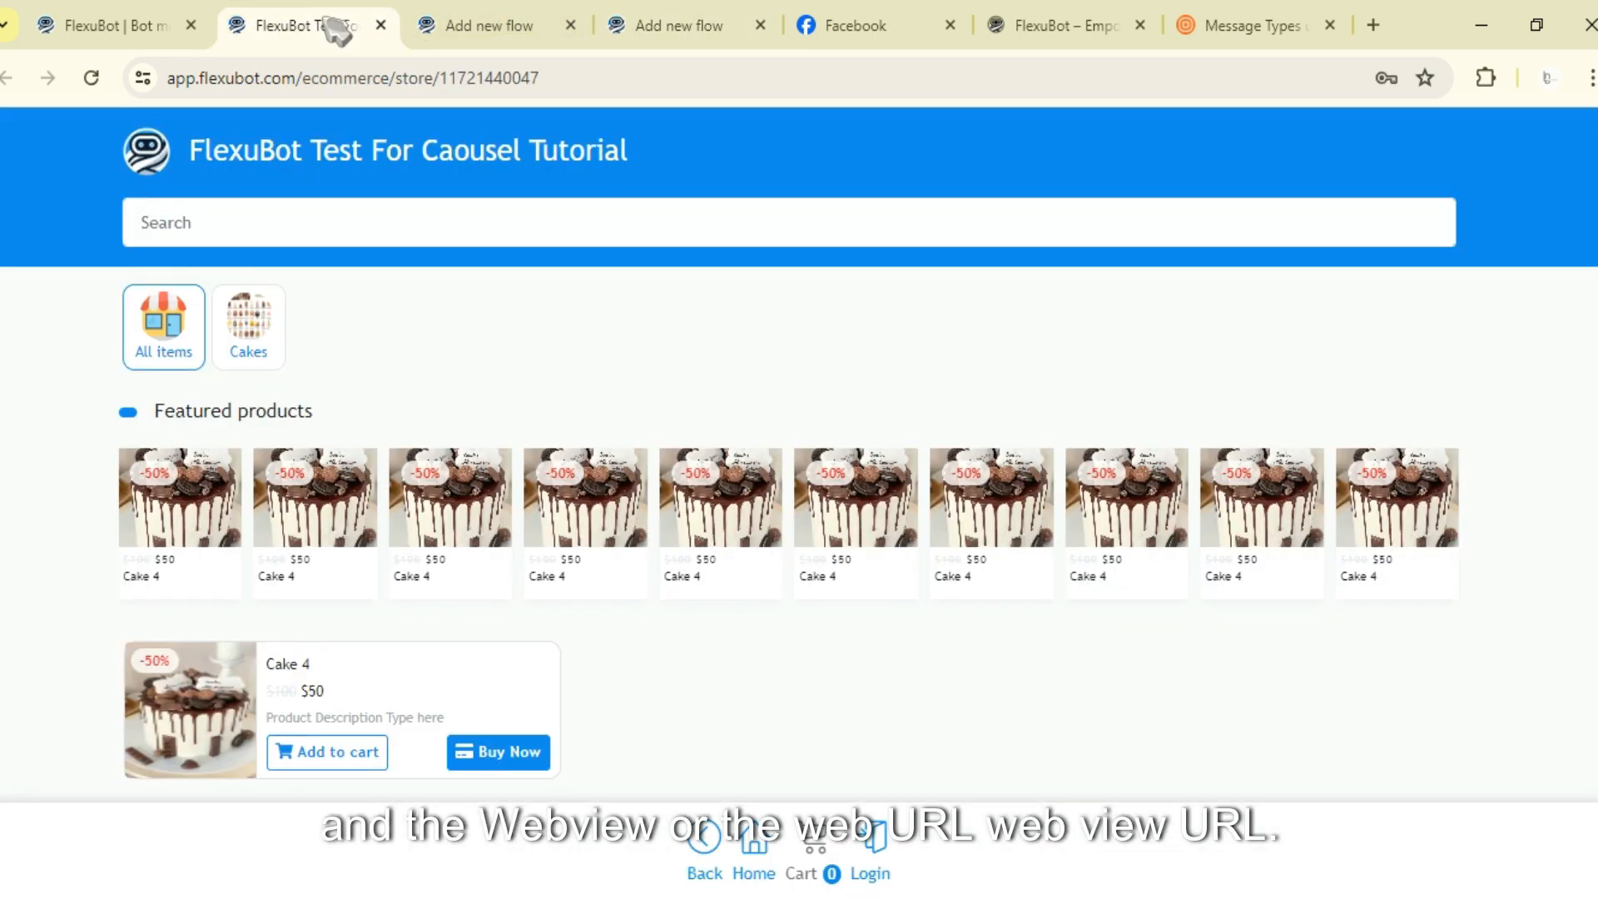
pyautogui.click(660, 18)
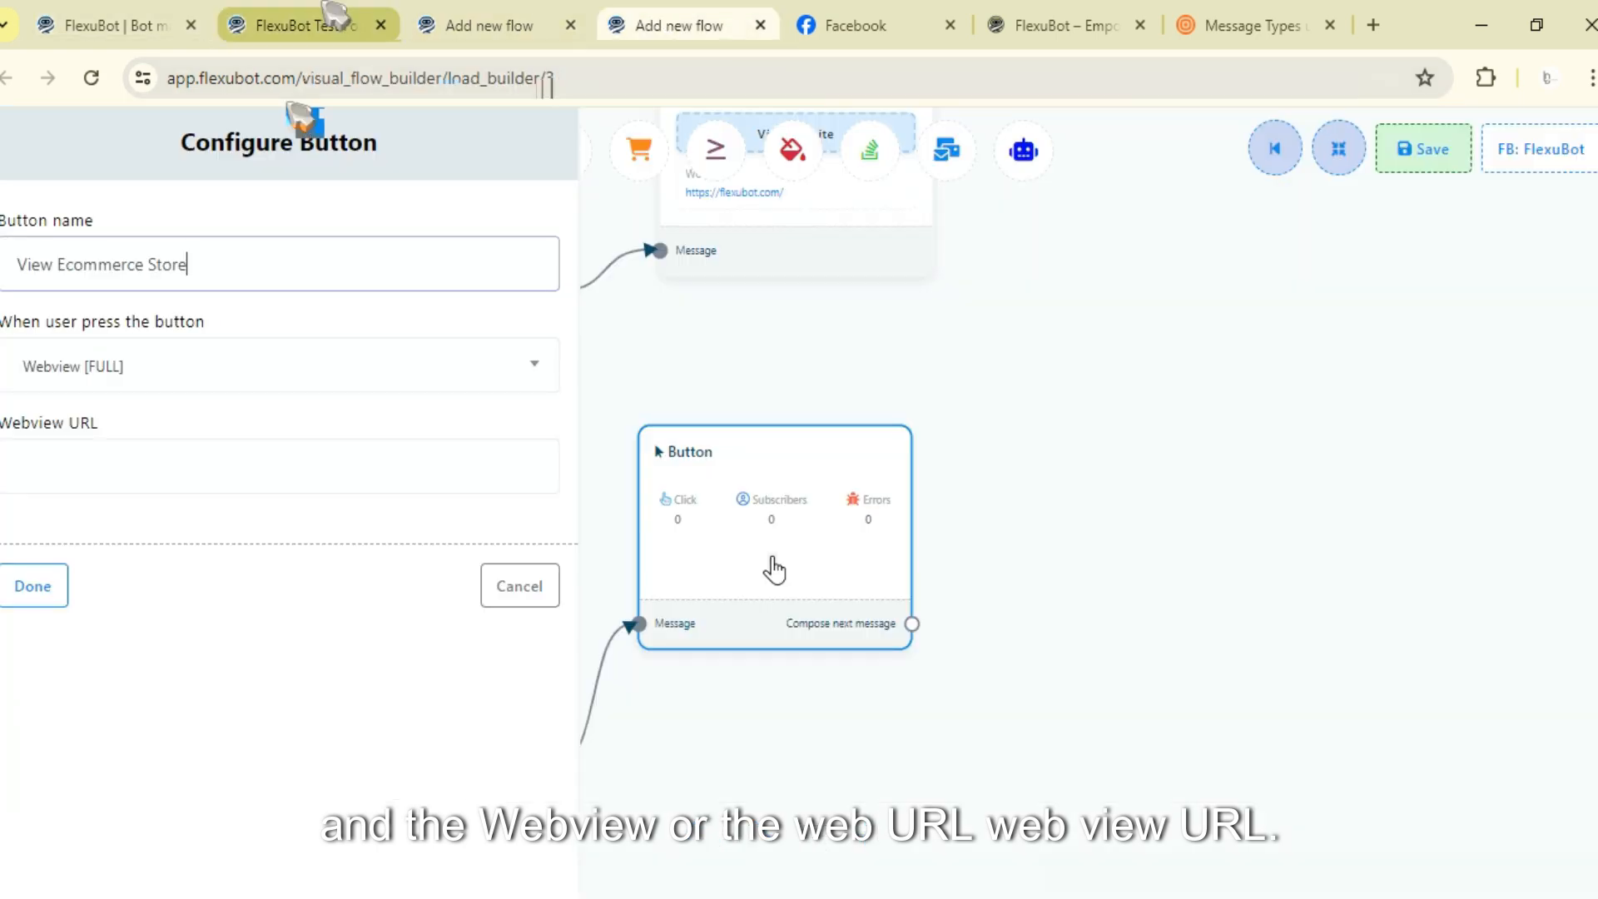
pyautogui.click(333, 19)
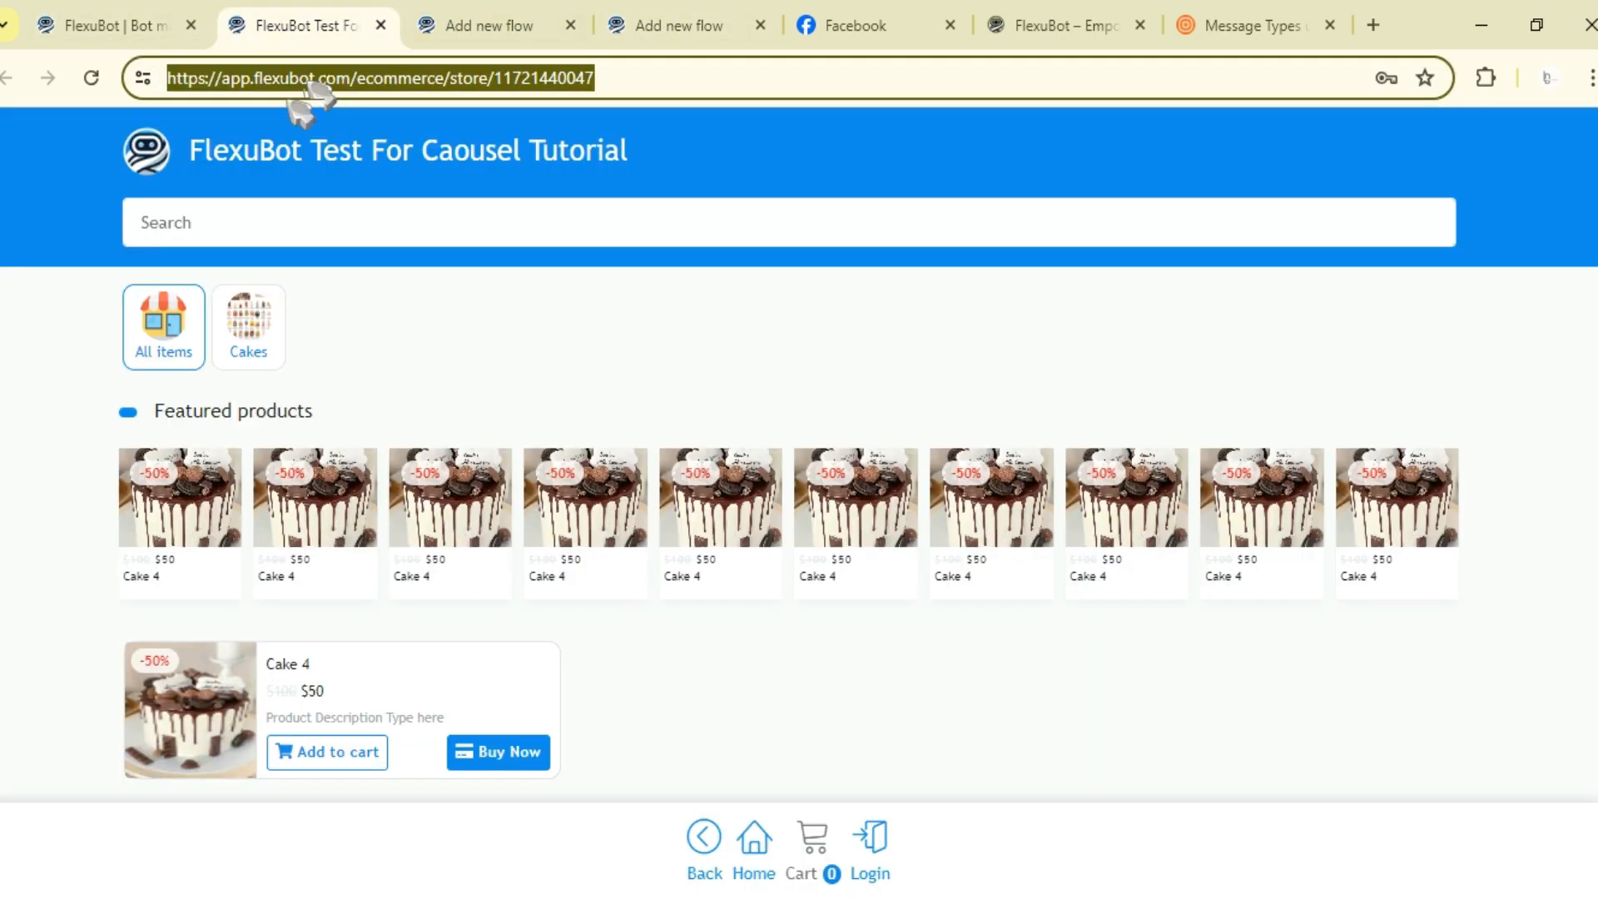
pyautogui.click(816, 15)
pyautogui.click(658, 25)
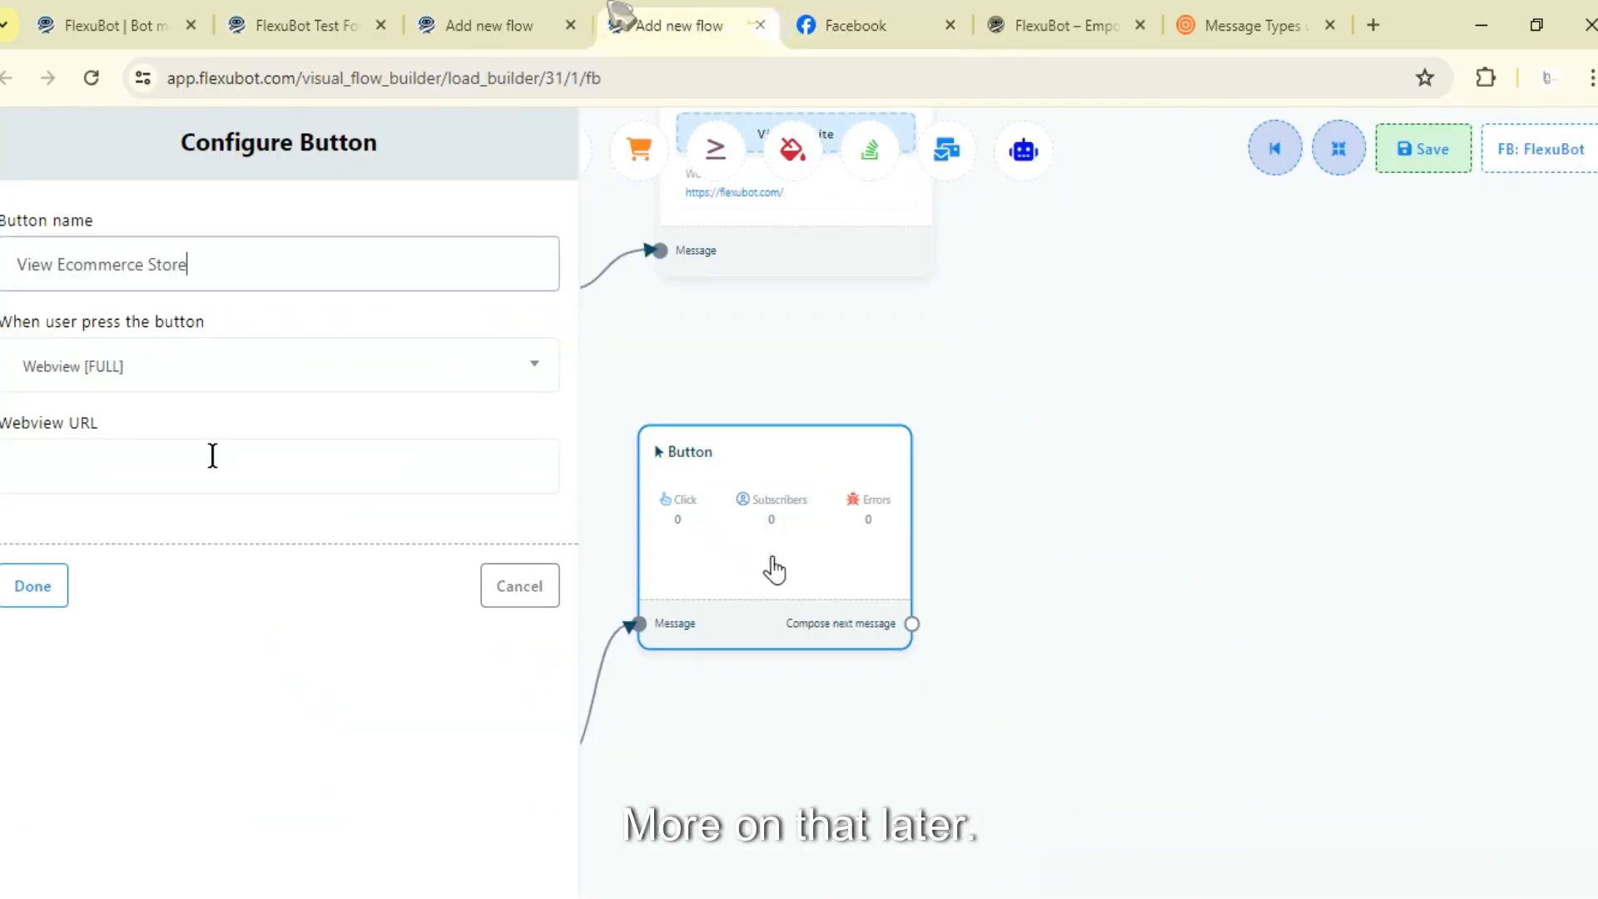
pyautogui.click(360, 468)
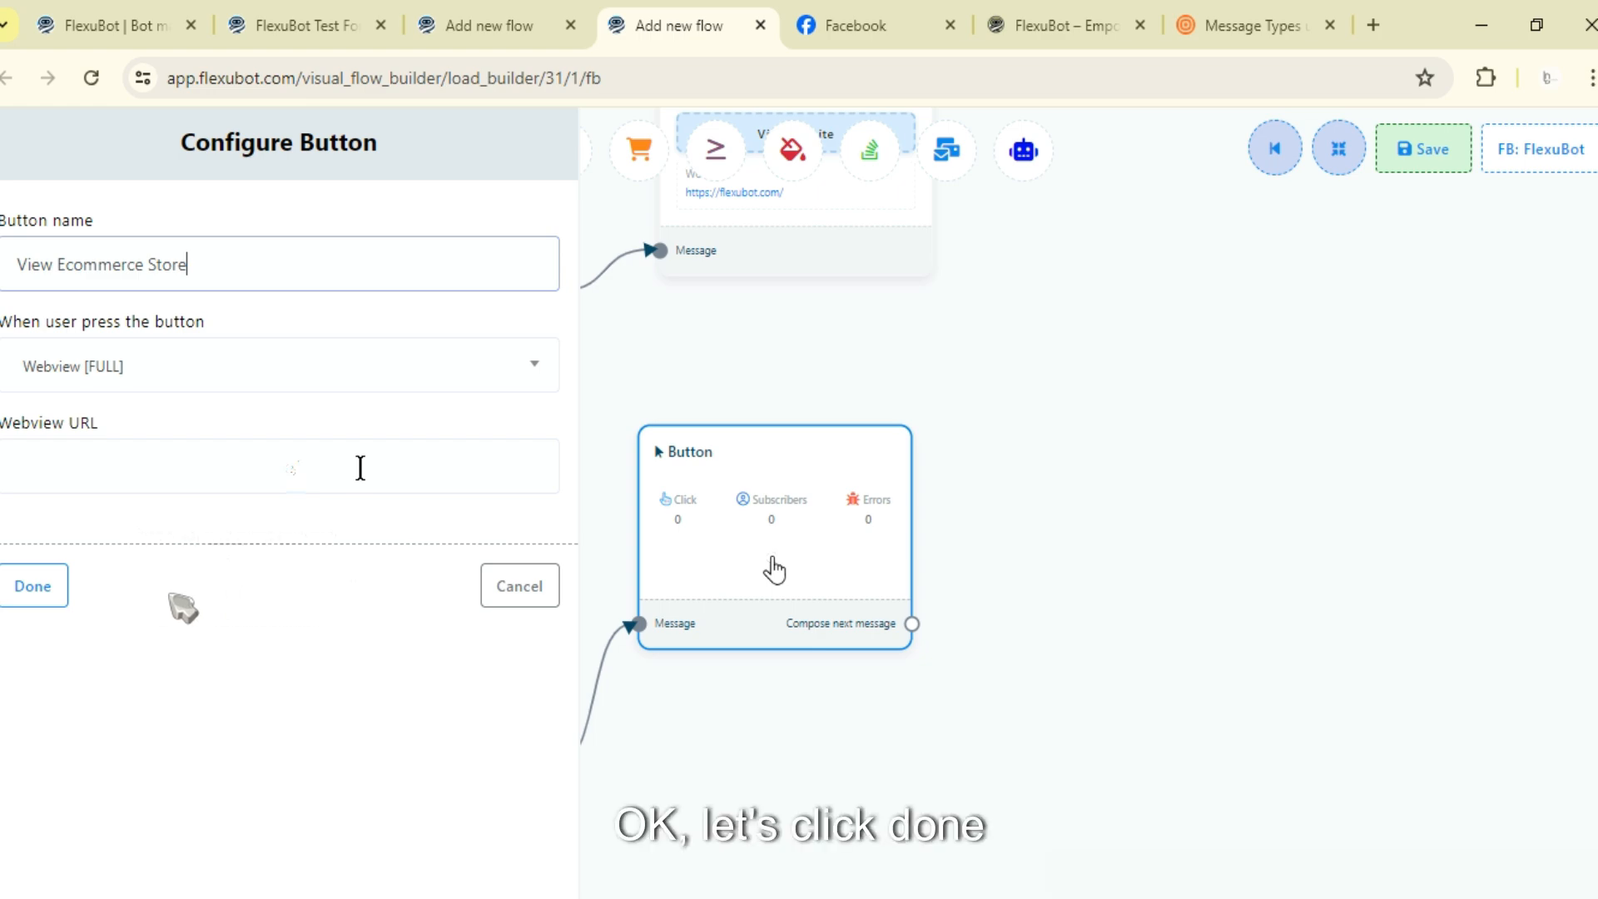
pyautogui.click(125, 618)
pyautogui.click(25, 592)
# - Open the fifth item's button, set its action to Call us, and name it Call Us
pyautogui.click(766, 676)
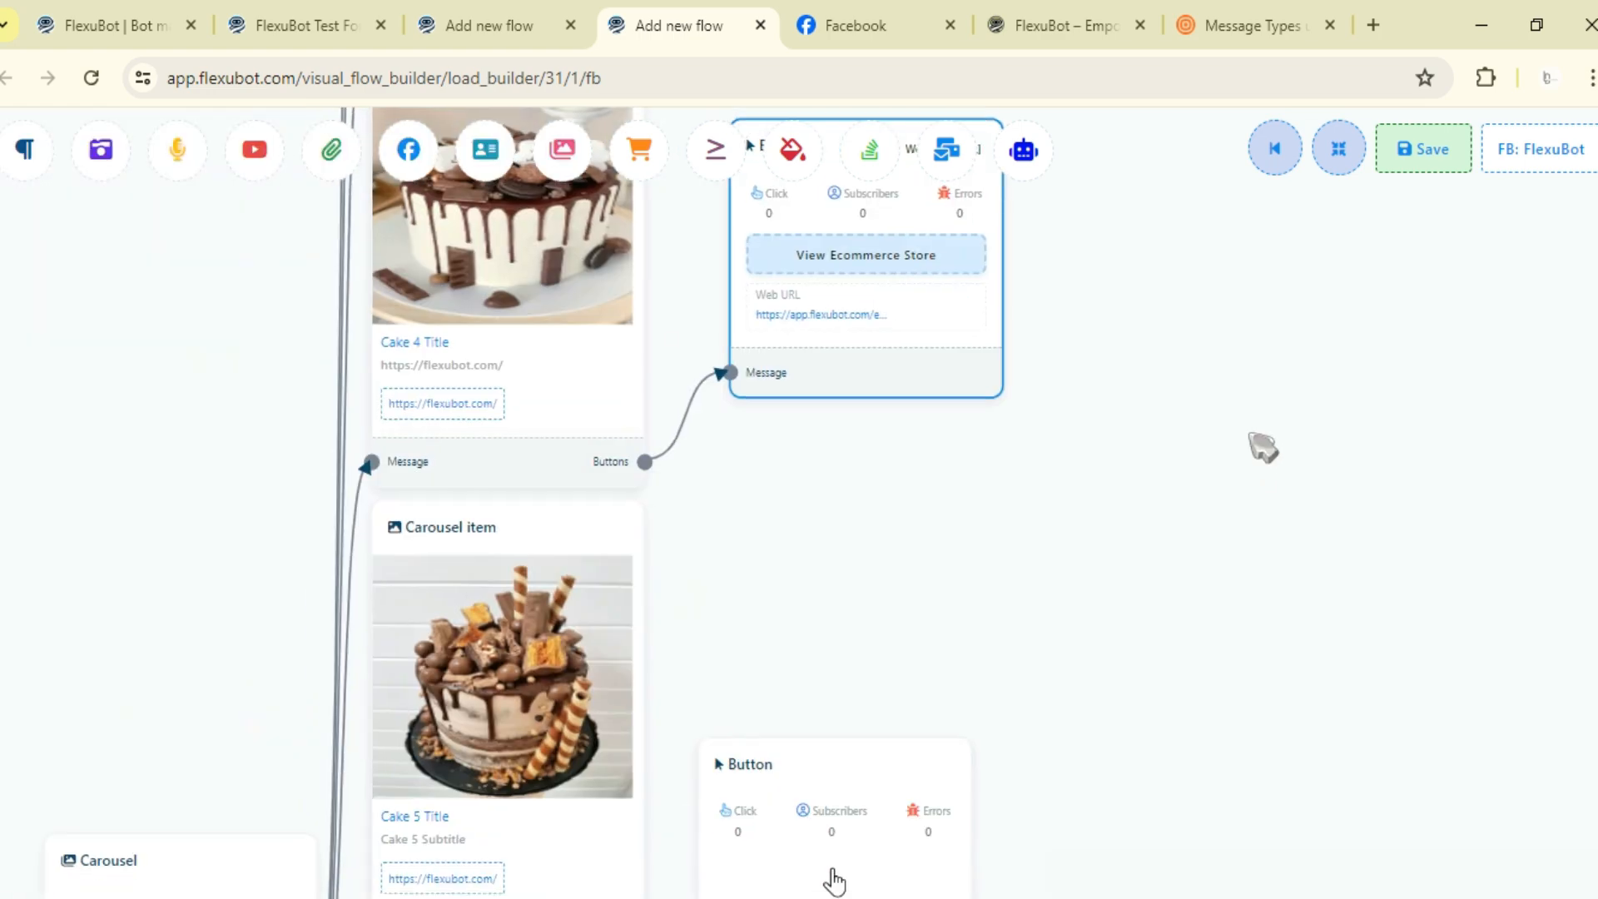
pyautogui.moveTo(833, 612); pyautogui.dragTo(862, 486)
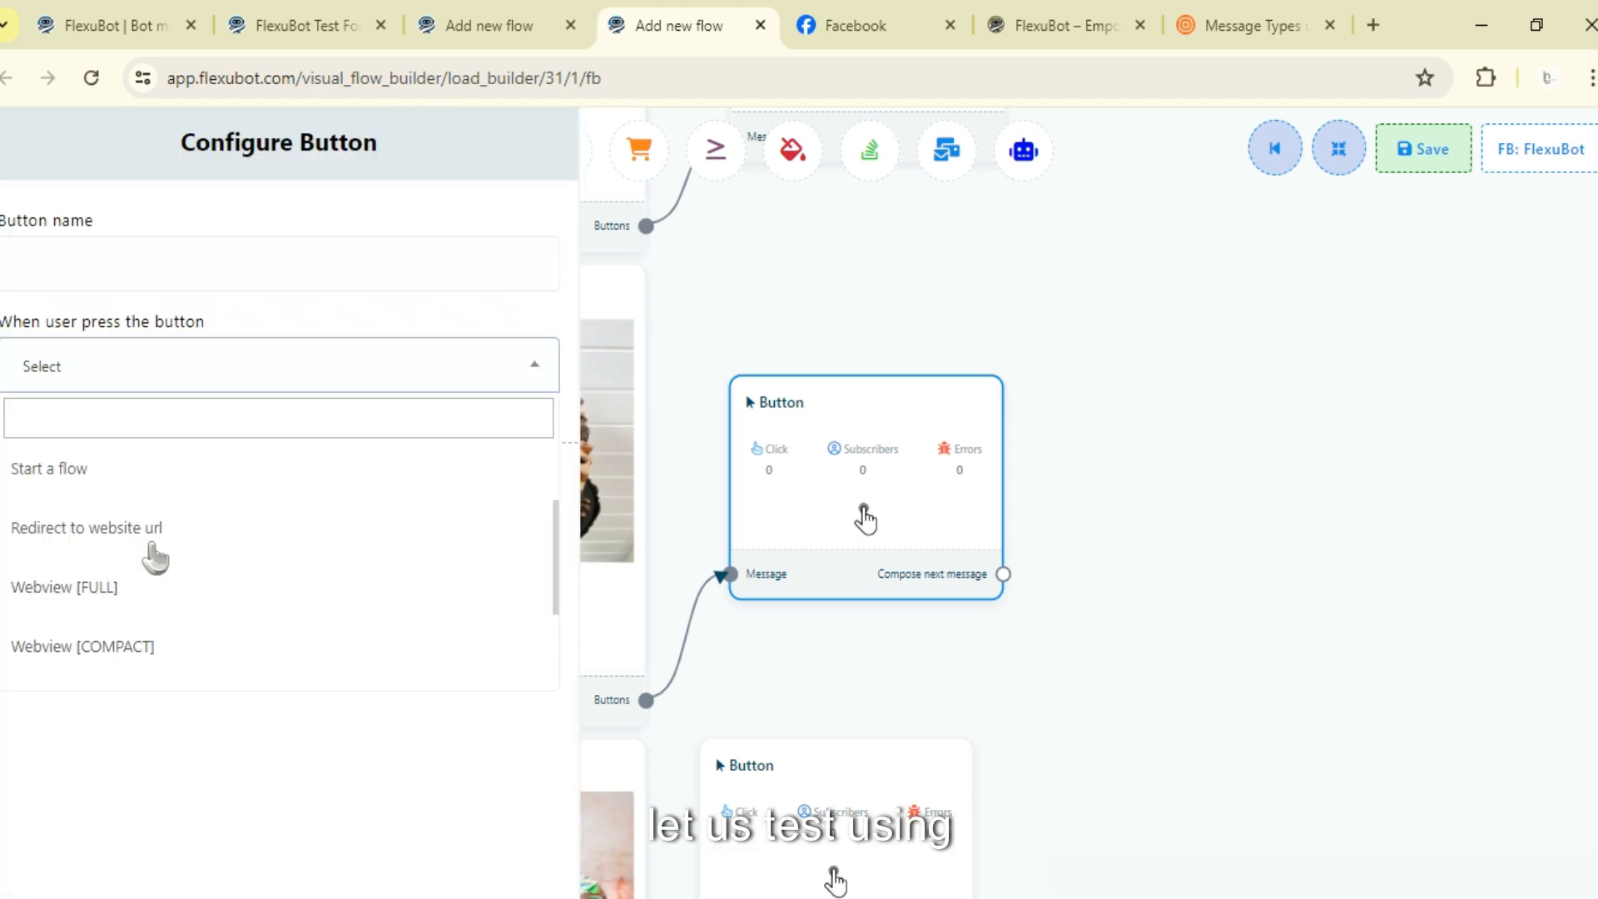
pyautogui.scroll(-3, 154, 558)
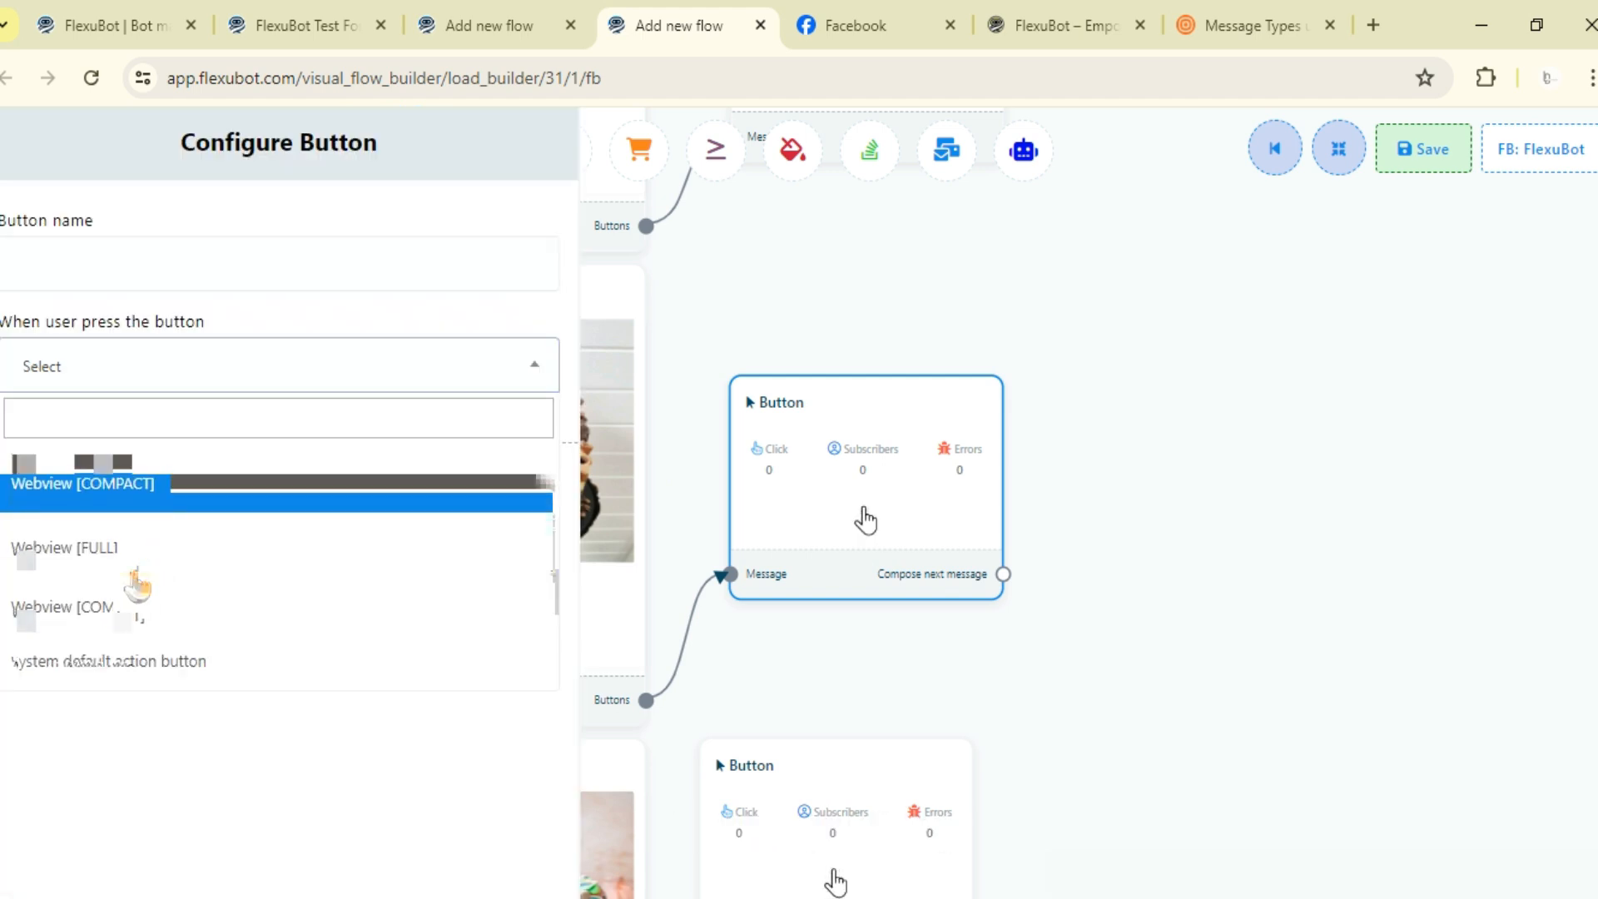
pyautogui.click(137, 581)
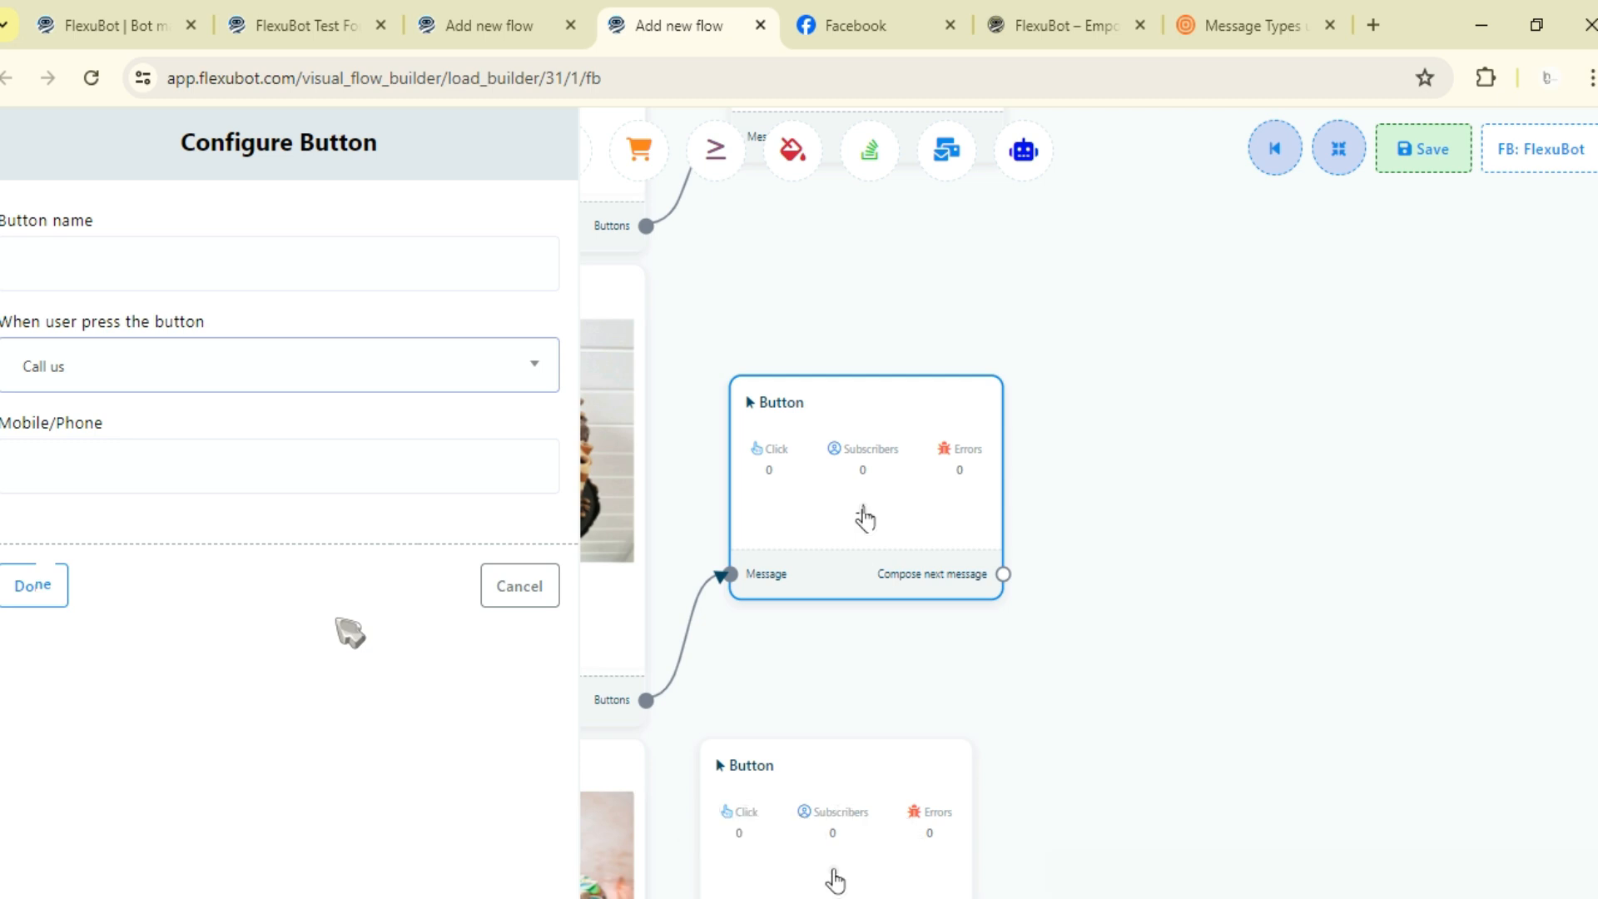
pyautogui.click(254, 283)
pyautogui.write('Call Us')
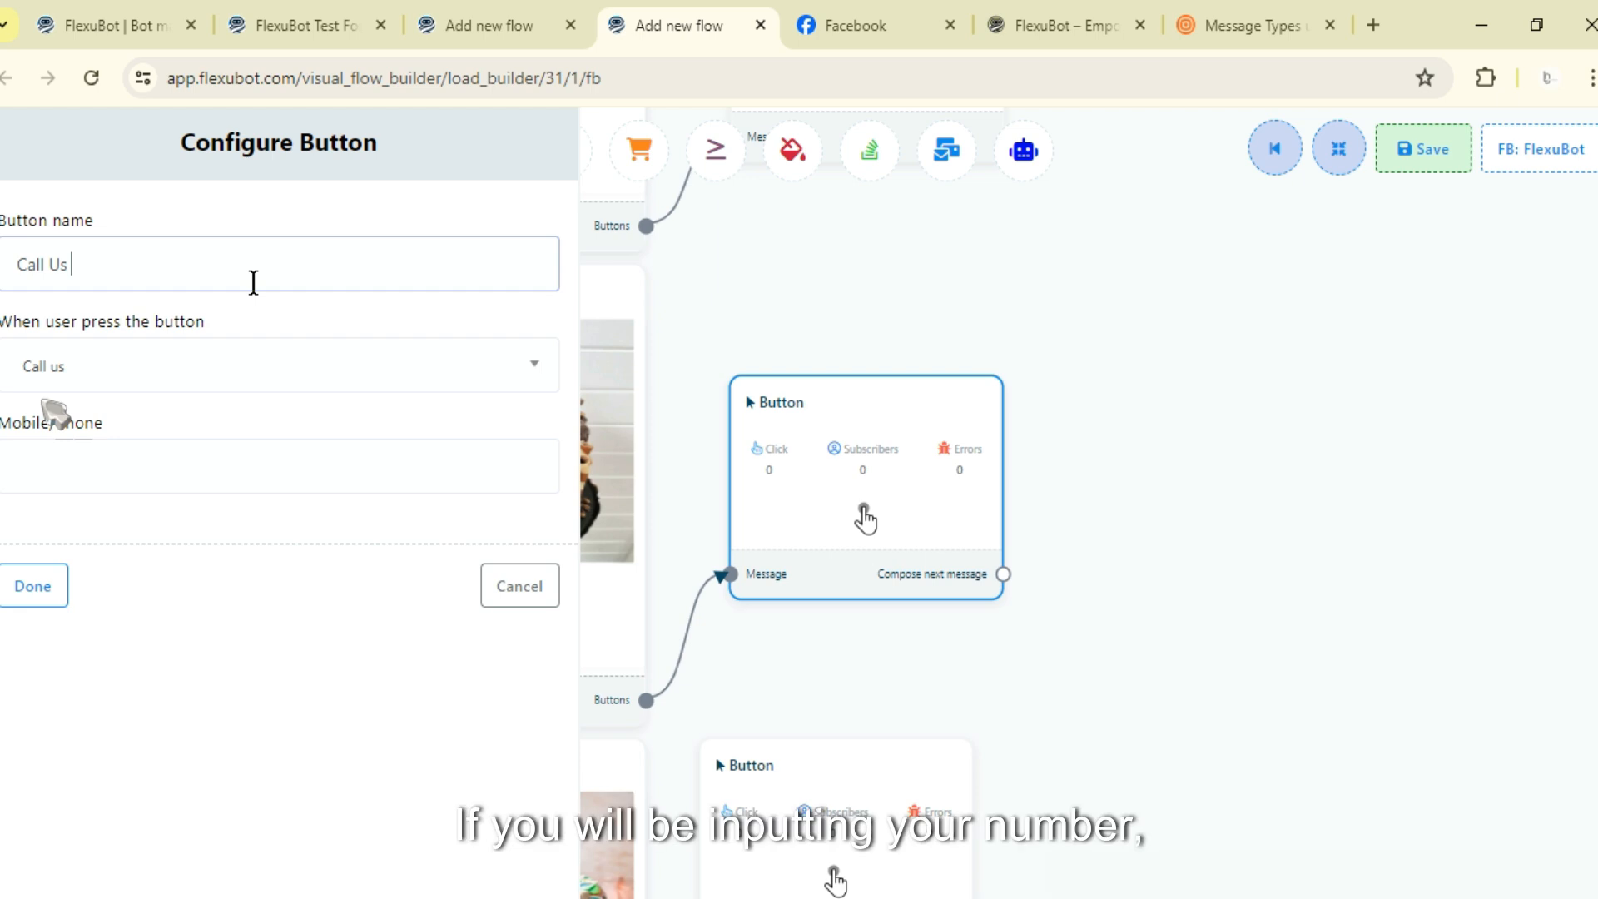
# - Enter the company phone number in the button's Mobile/Phone field
pyautogui.click(122, 524)
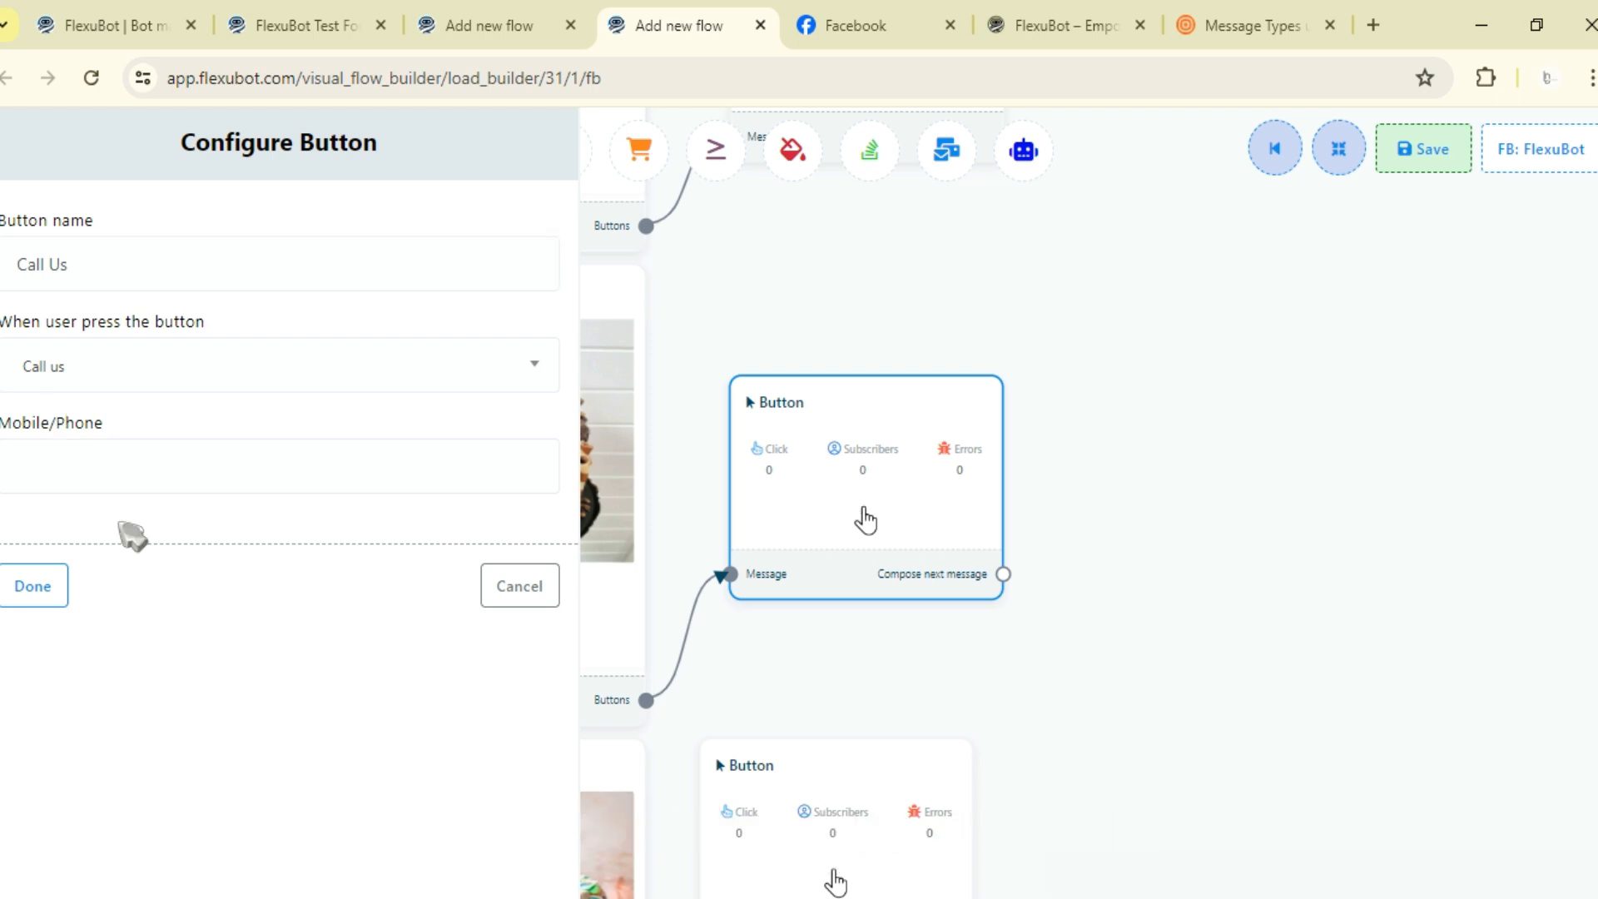
pyautogui.click(125, 473)
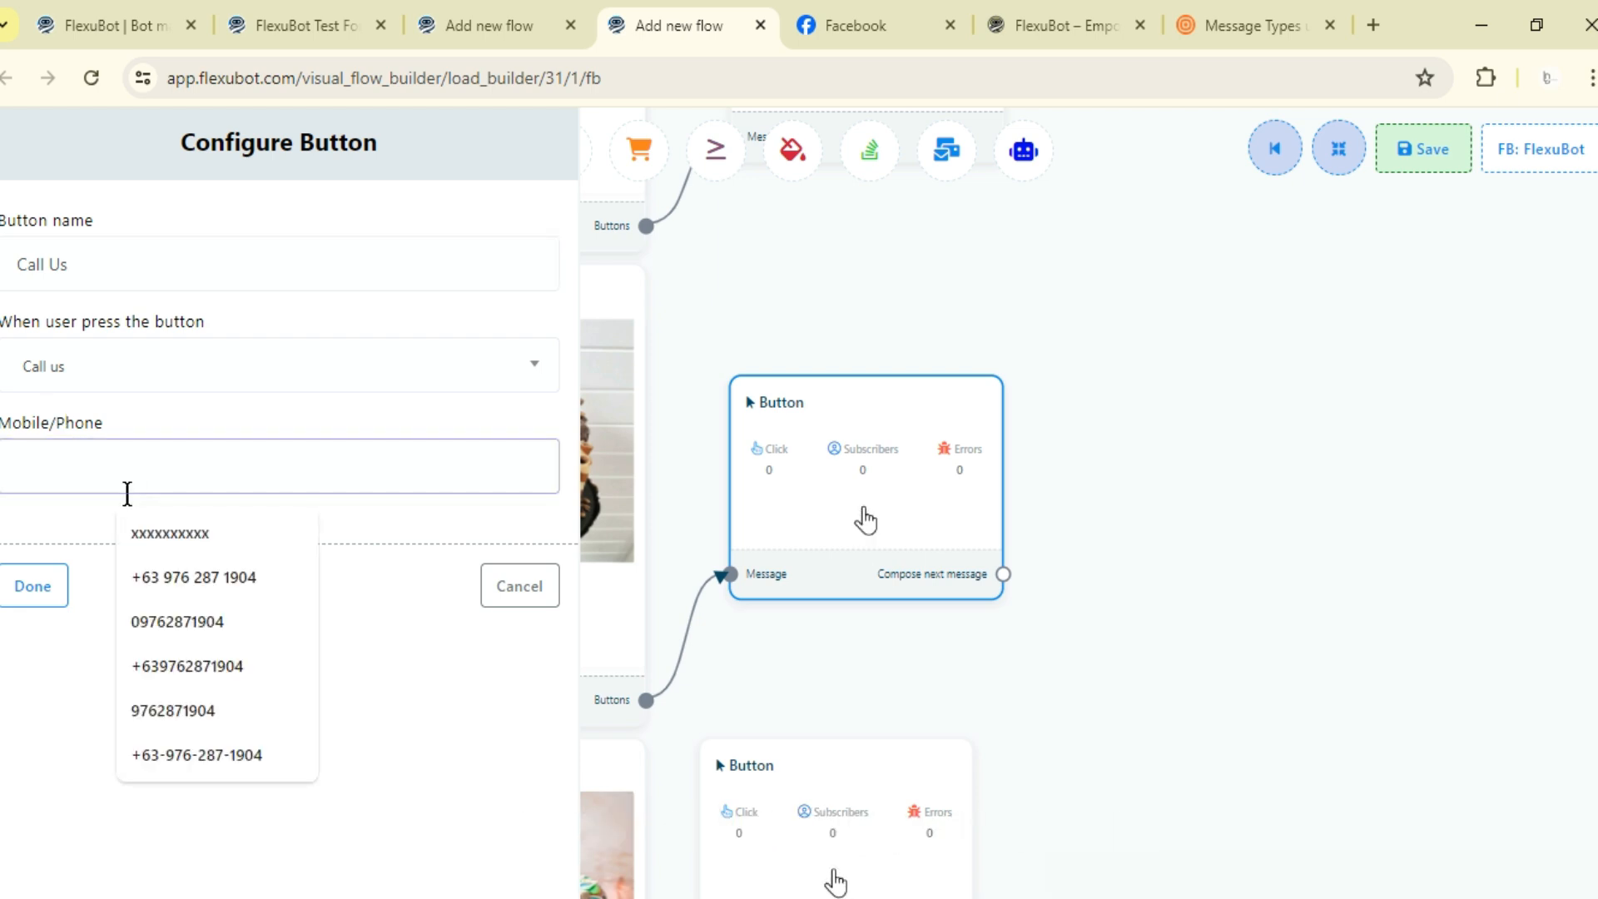
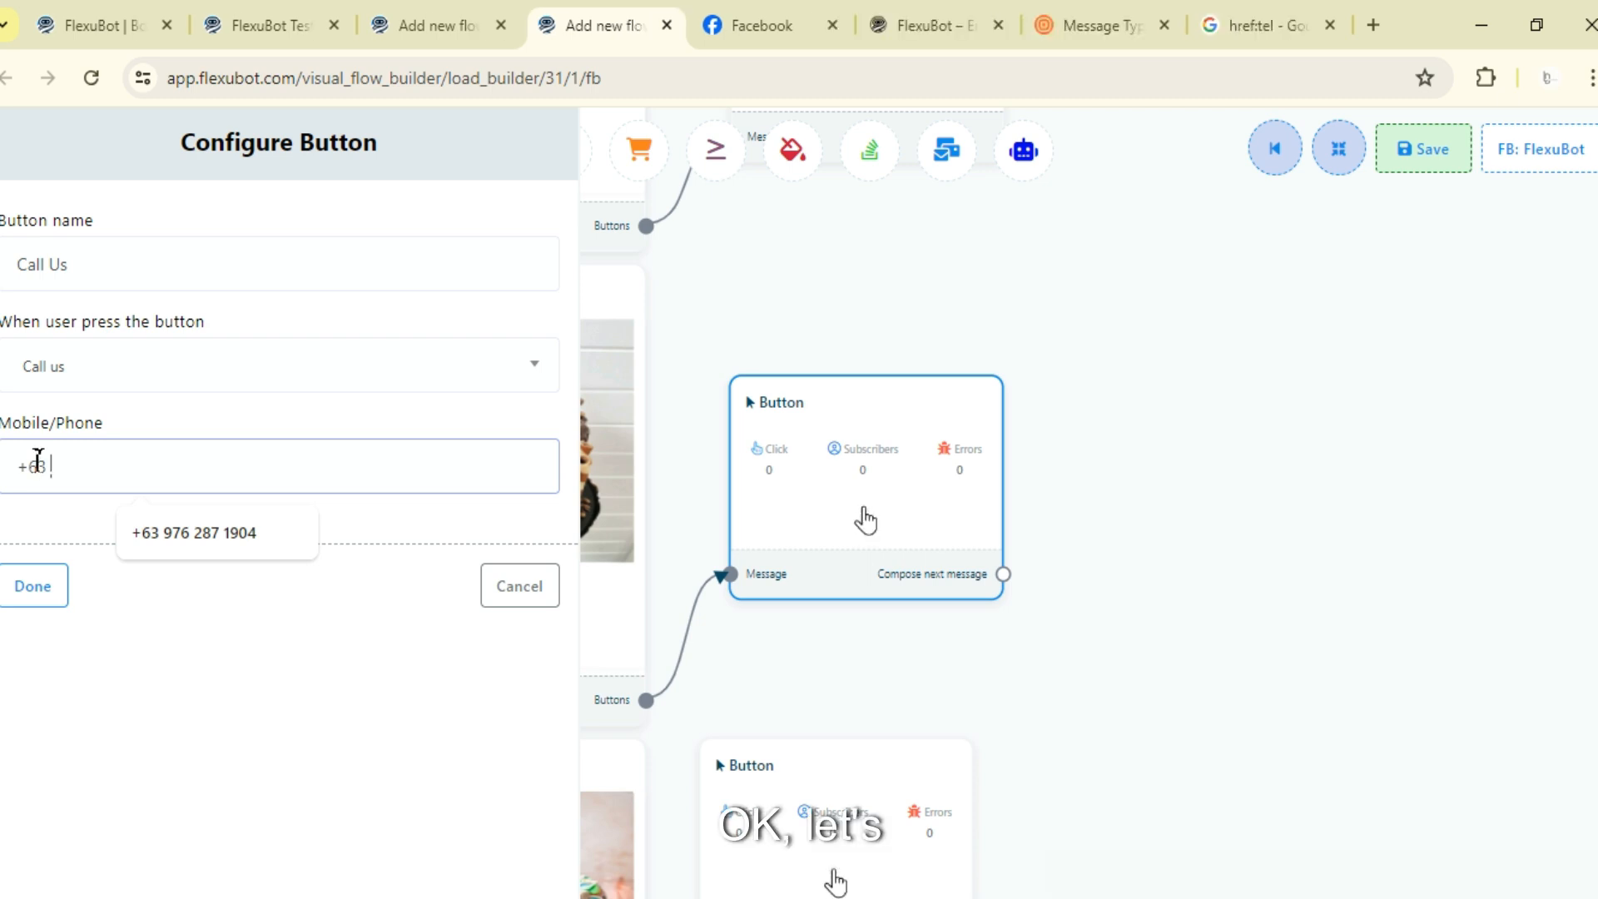
pyautogui.click(168, 534)
# - Prefix the phone number with the href=tel: text copied from the search tab
pyautogui.doubleClick(121, 469)
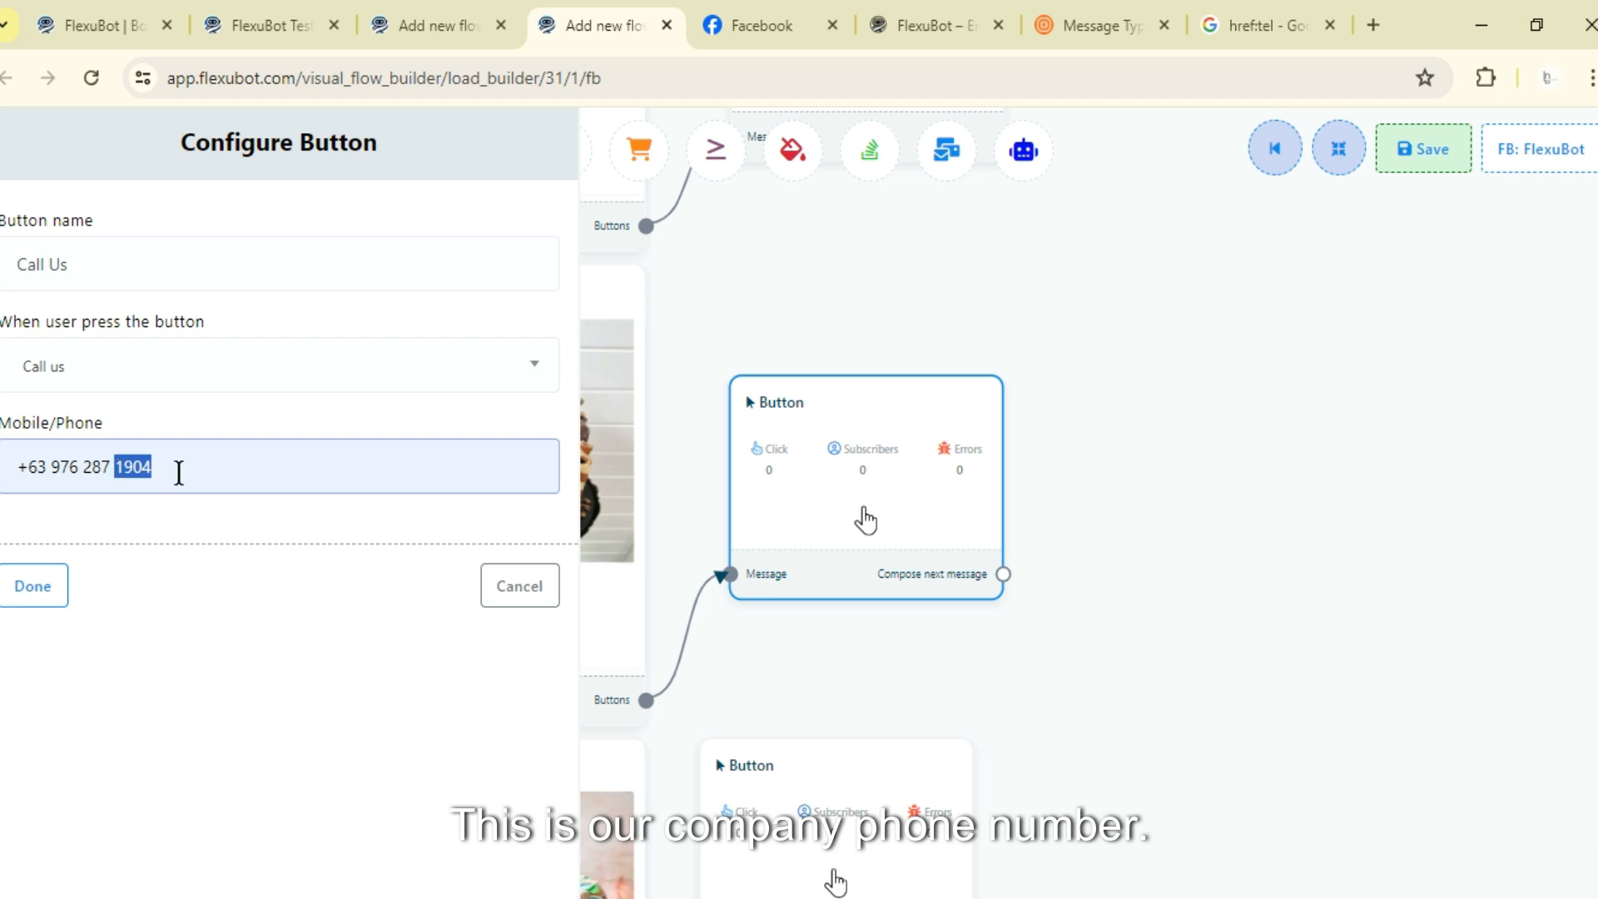
pyautogui.click(110, 467)
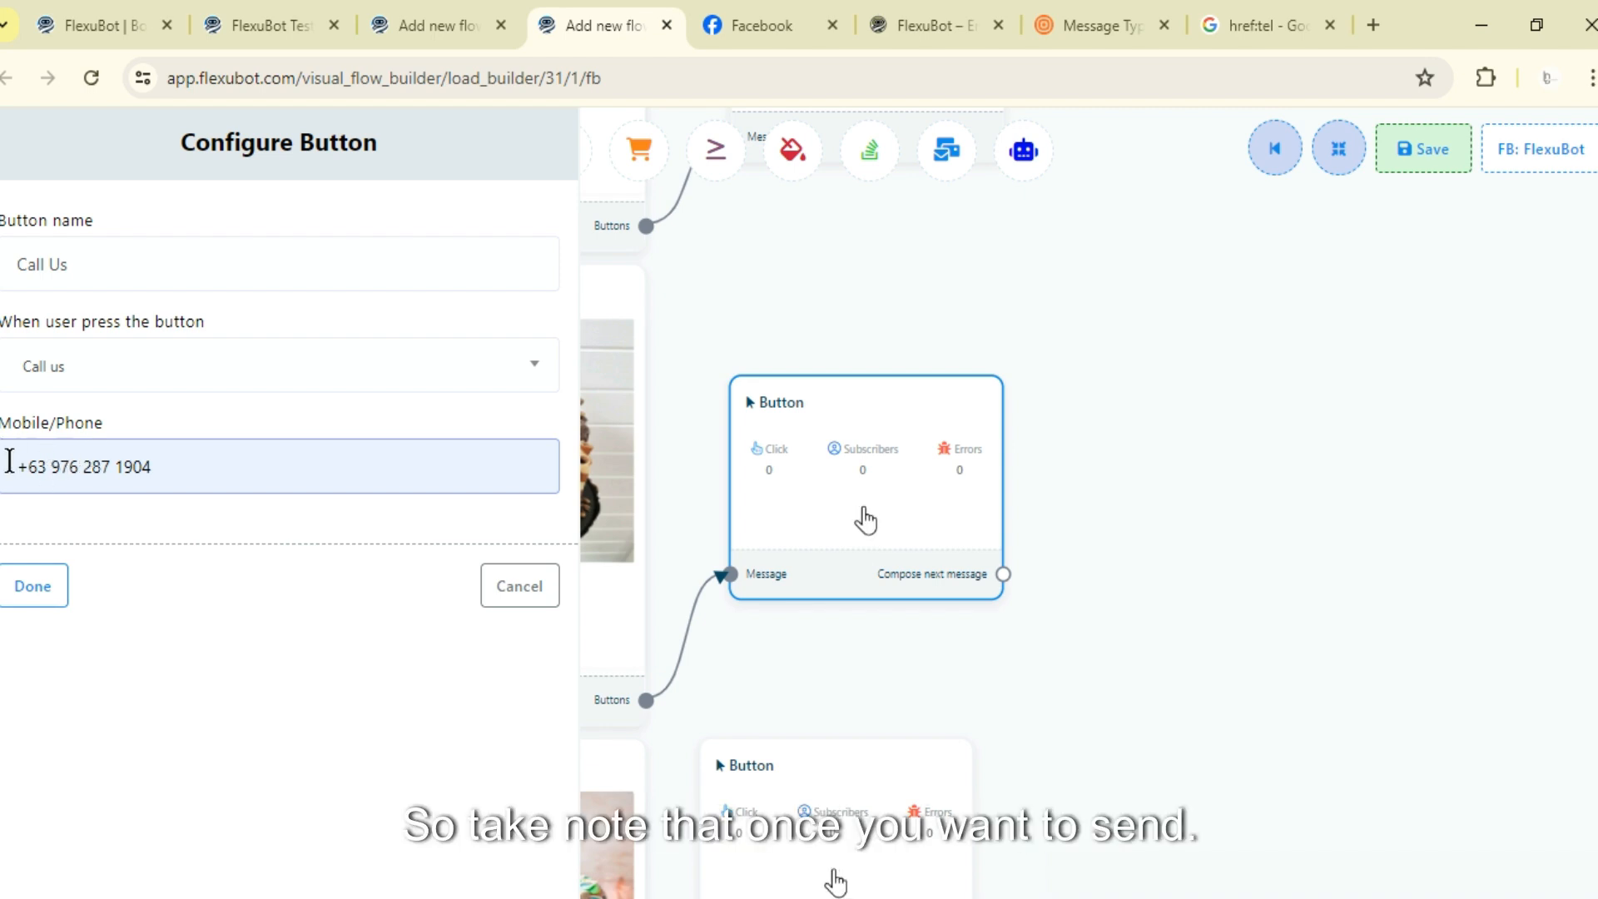
pyautogui.moveTo(28, 463)
pyautogui.mouseDown()
pyautogui.moveTo(193, 457)
pyautogui.moveTo(3, 473)
pyautogui.mouseUp()
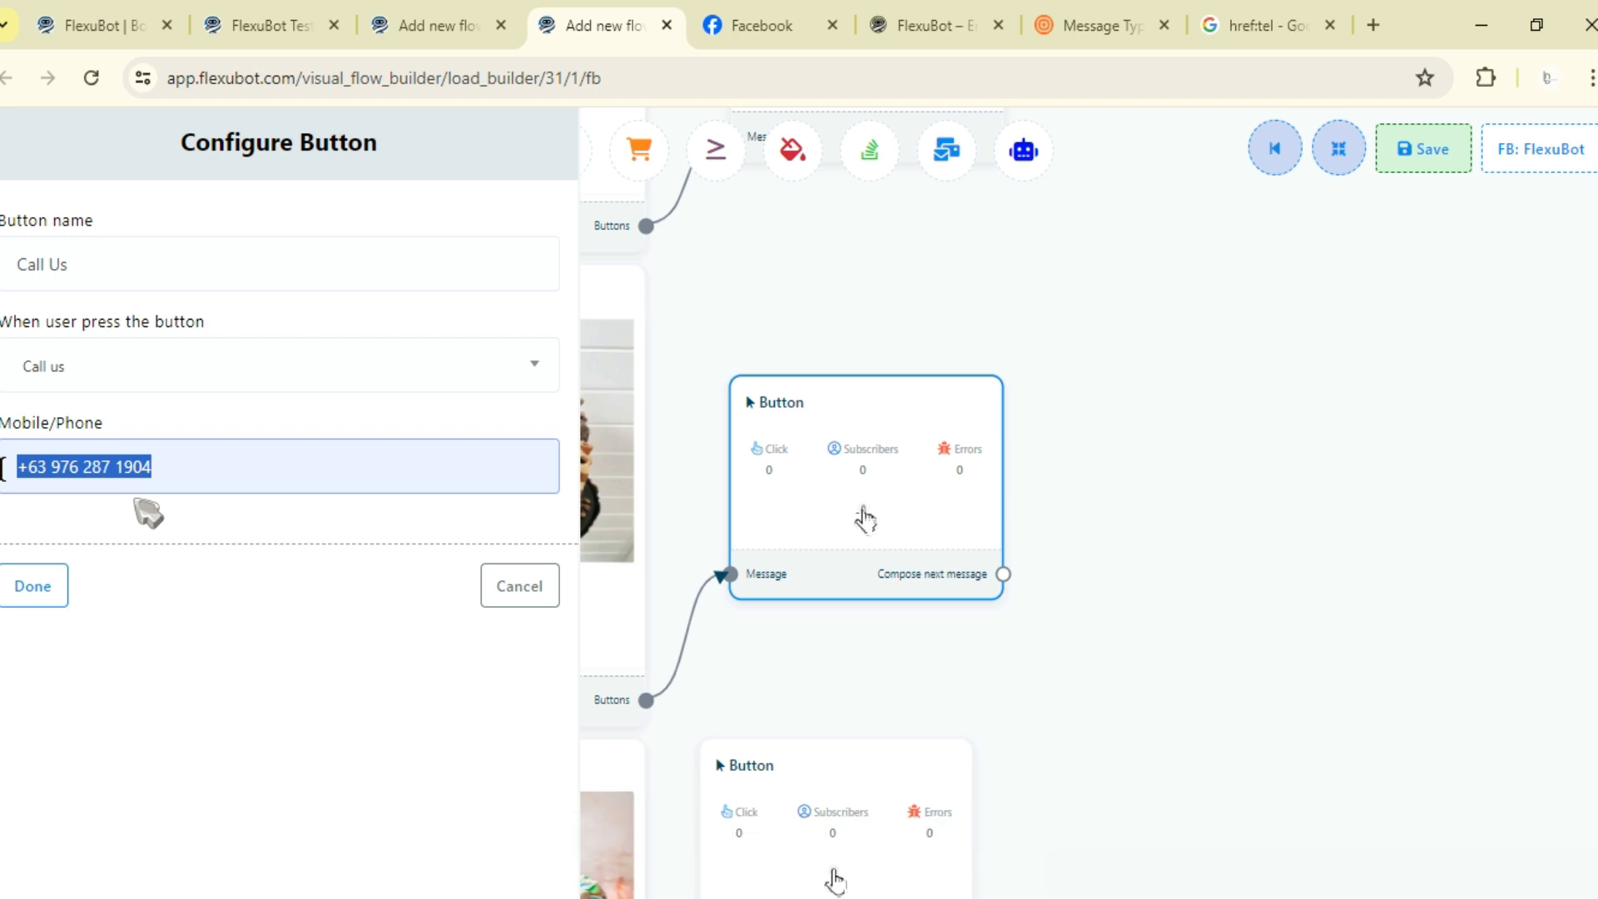
pyautogui.click(110, 546)
pyautogui.click(18, 467)
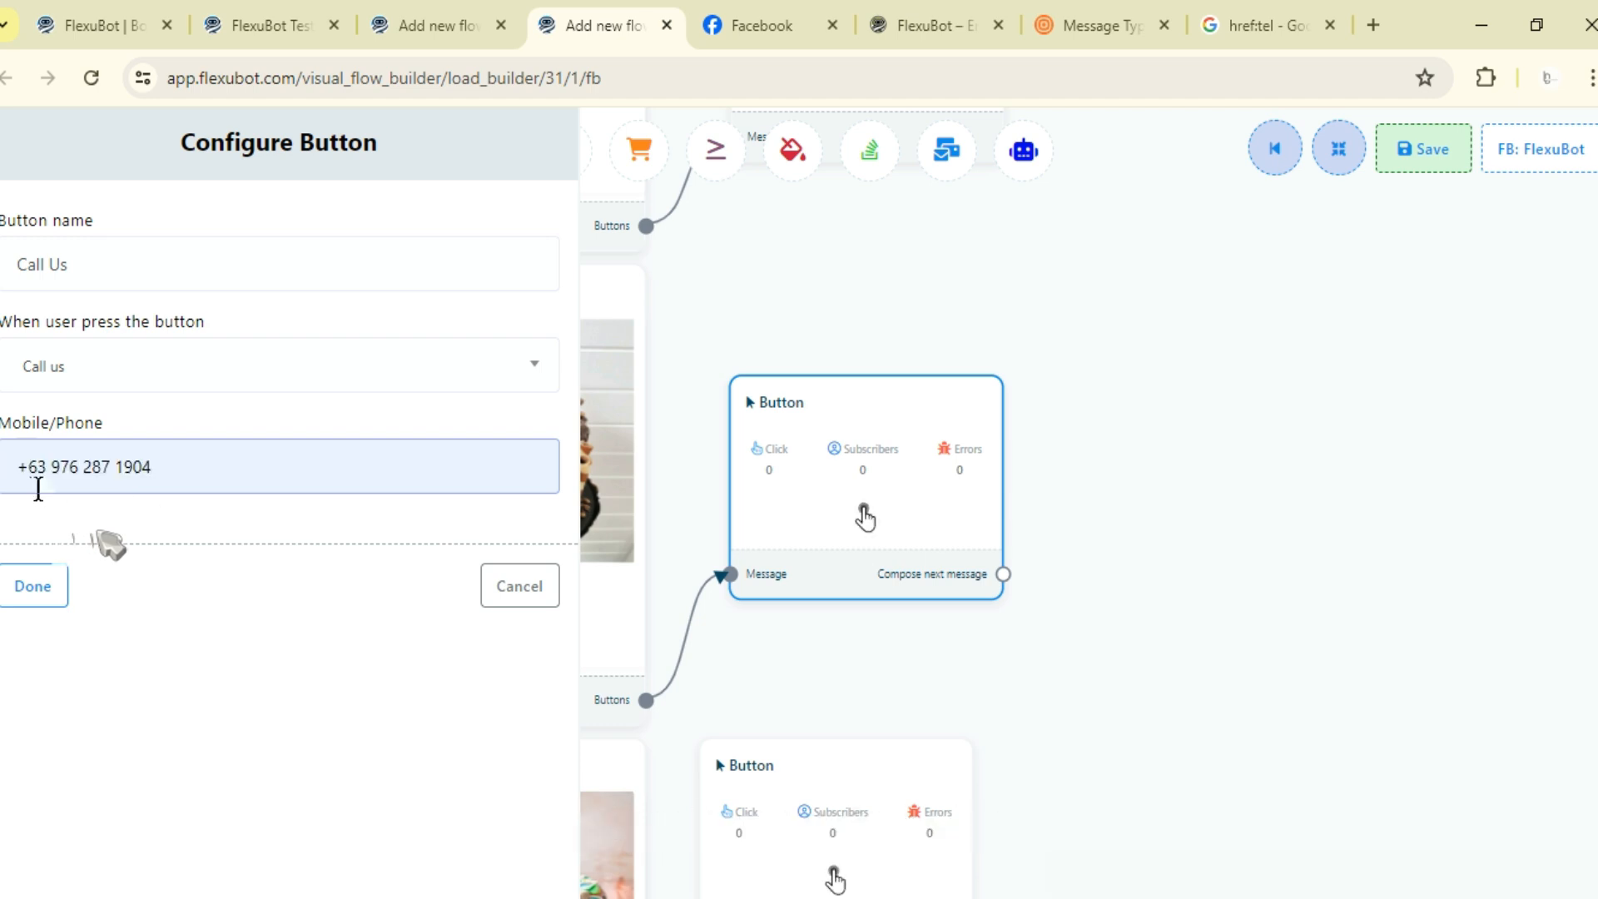
pyautogui.write('href=tel:')
pyautogui.moveTo(16, 468); pyautogui.dragTo(22, 478)
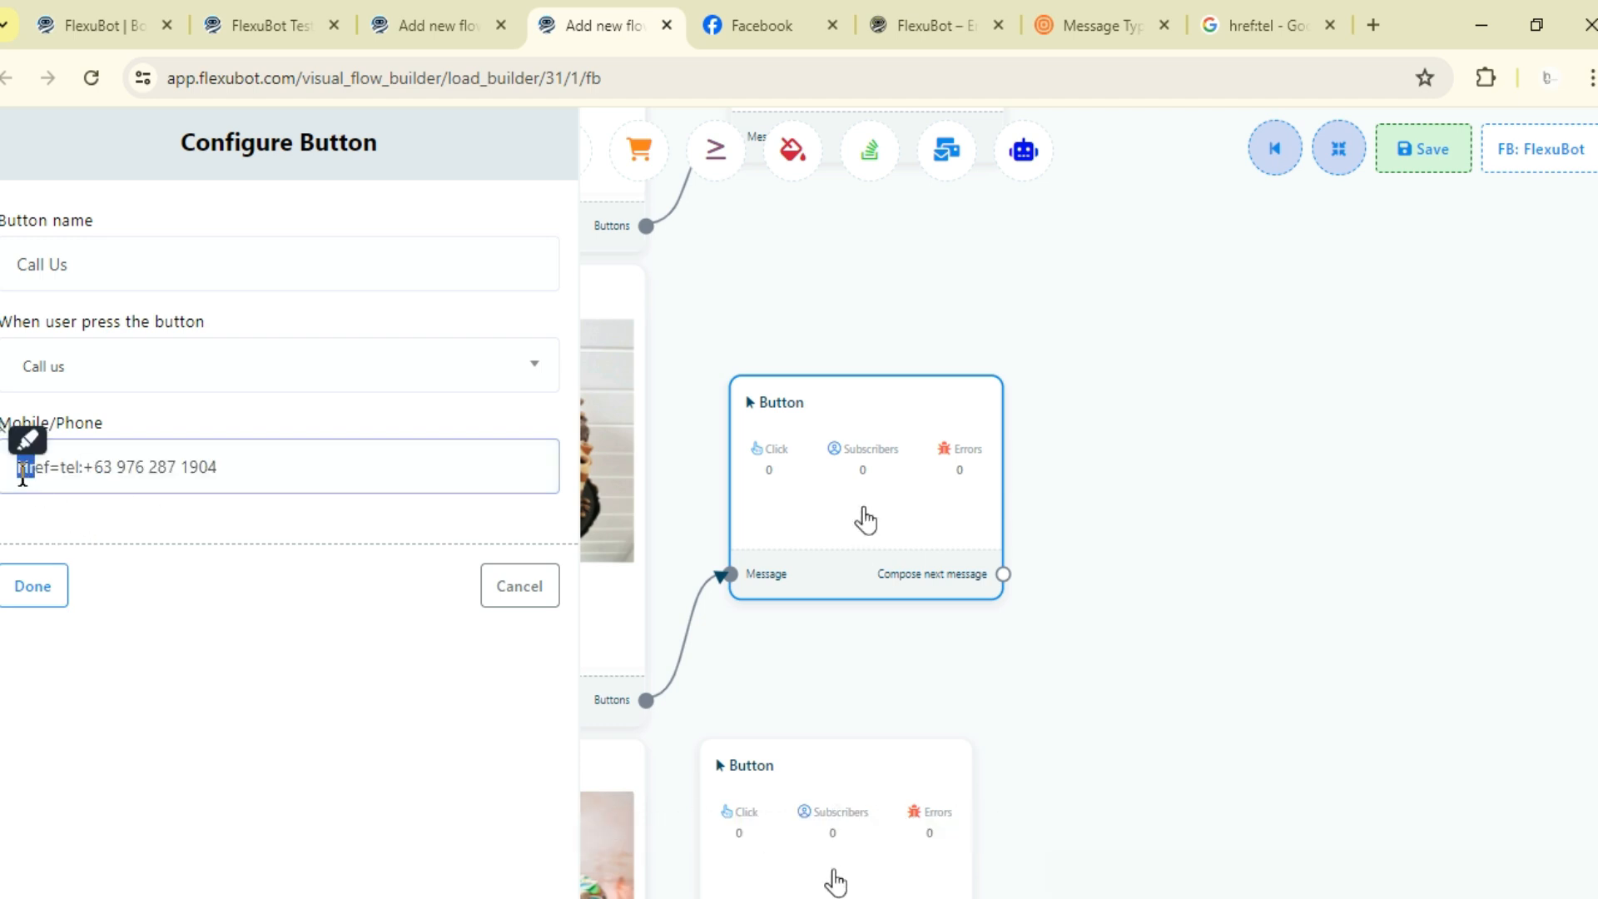
# - Capitalize the prefix to Href, remove the spaces from the phone number, and finish the Call Us button
pyautogui.write('H')
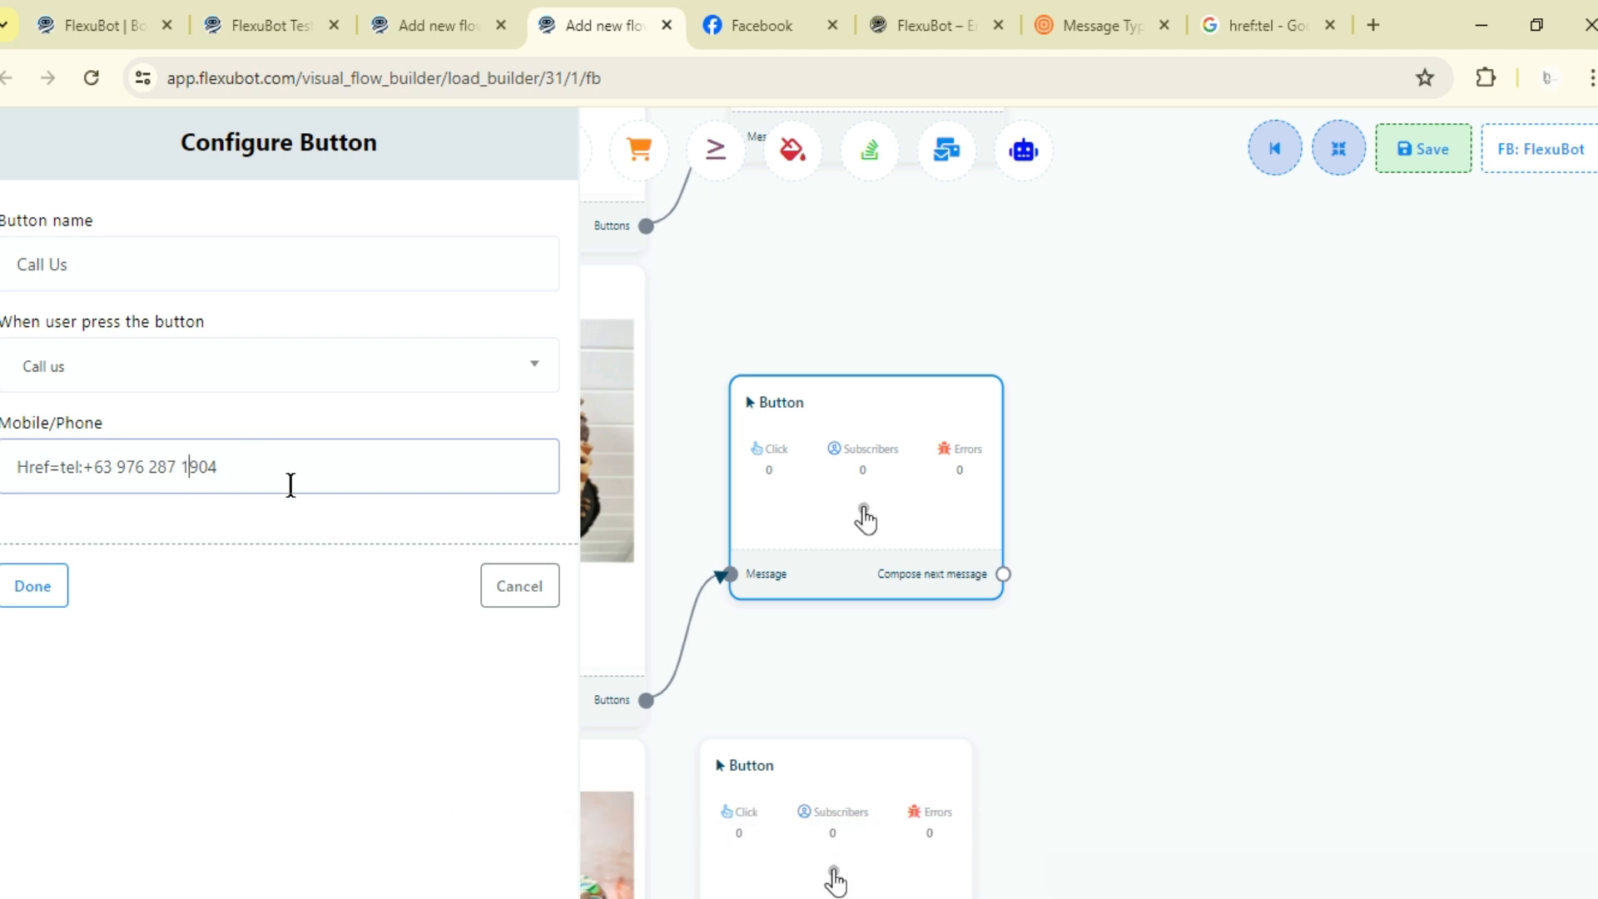
pyautogui.press('BackSpace')
pyautogui.click(145, 466)
pyautogui.press('BackSpace')
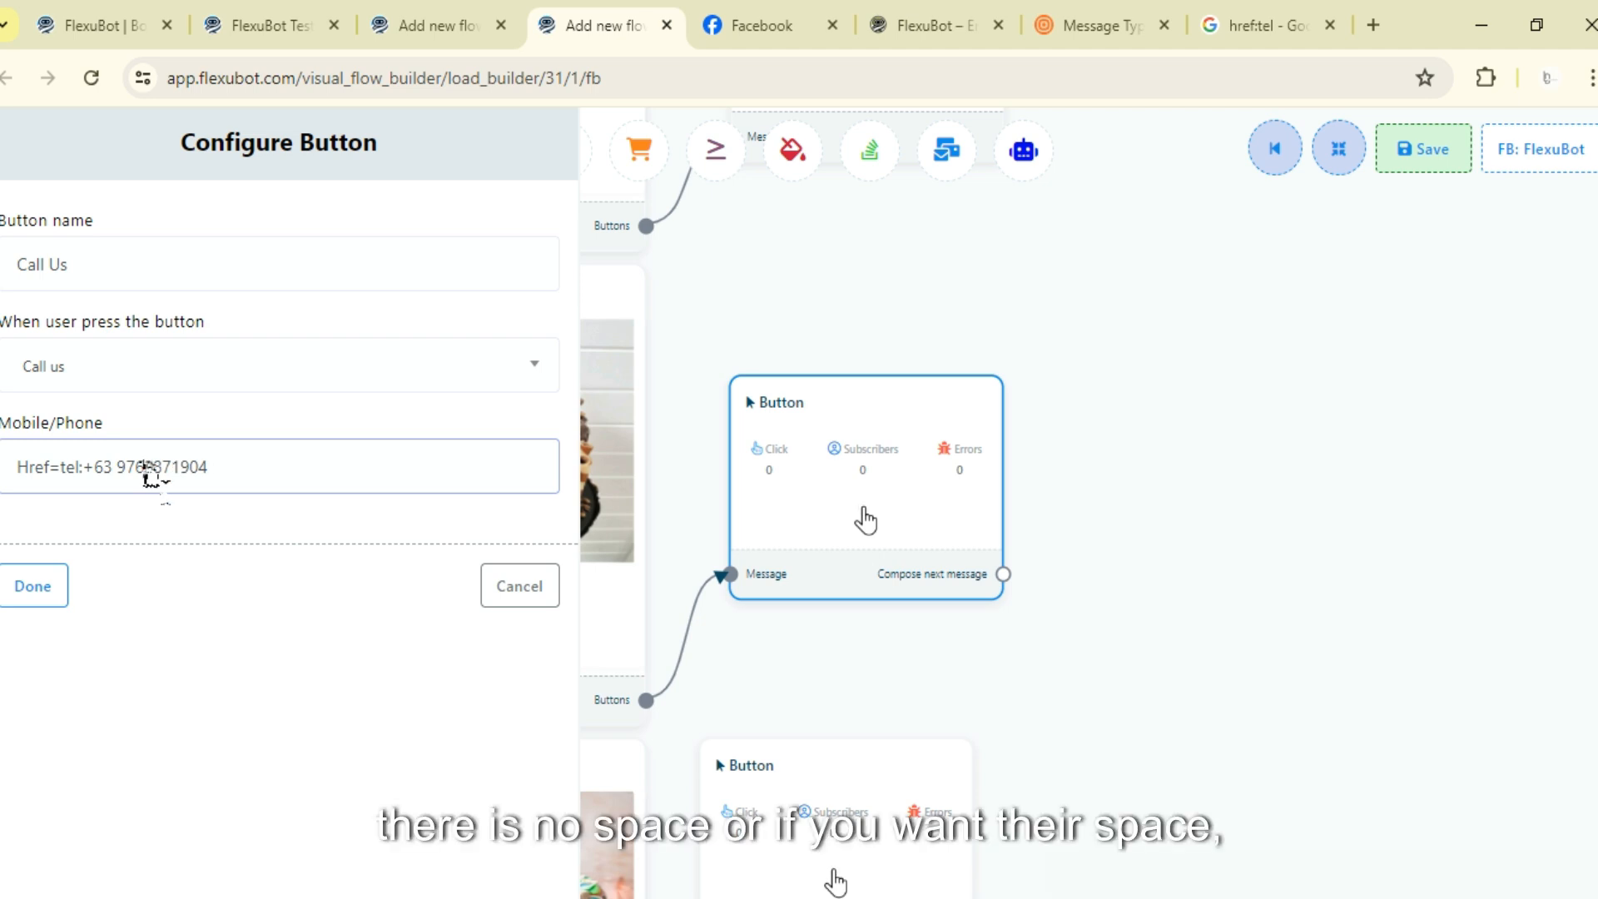
pyautogui.write('-')
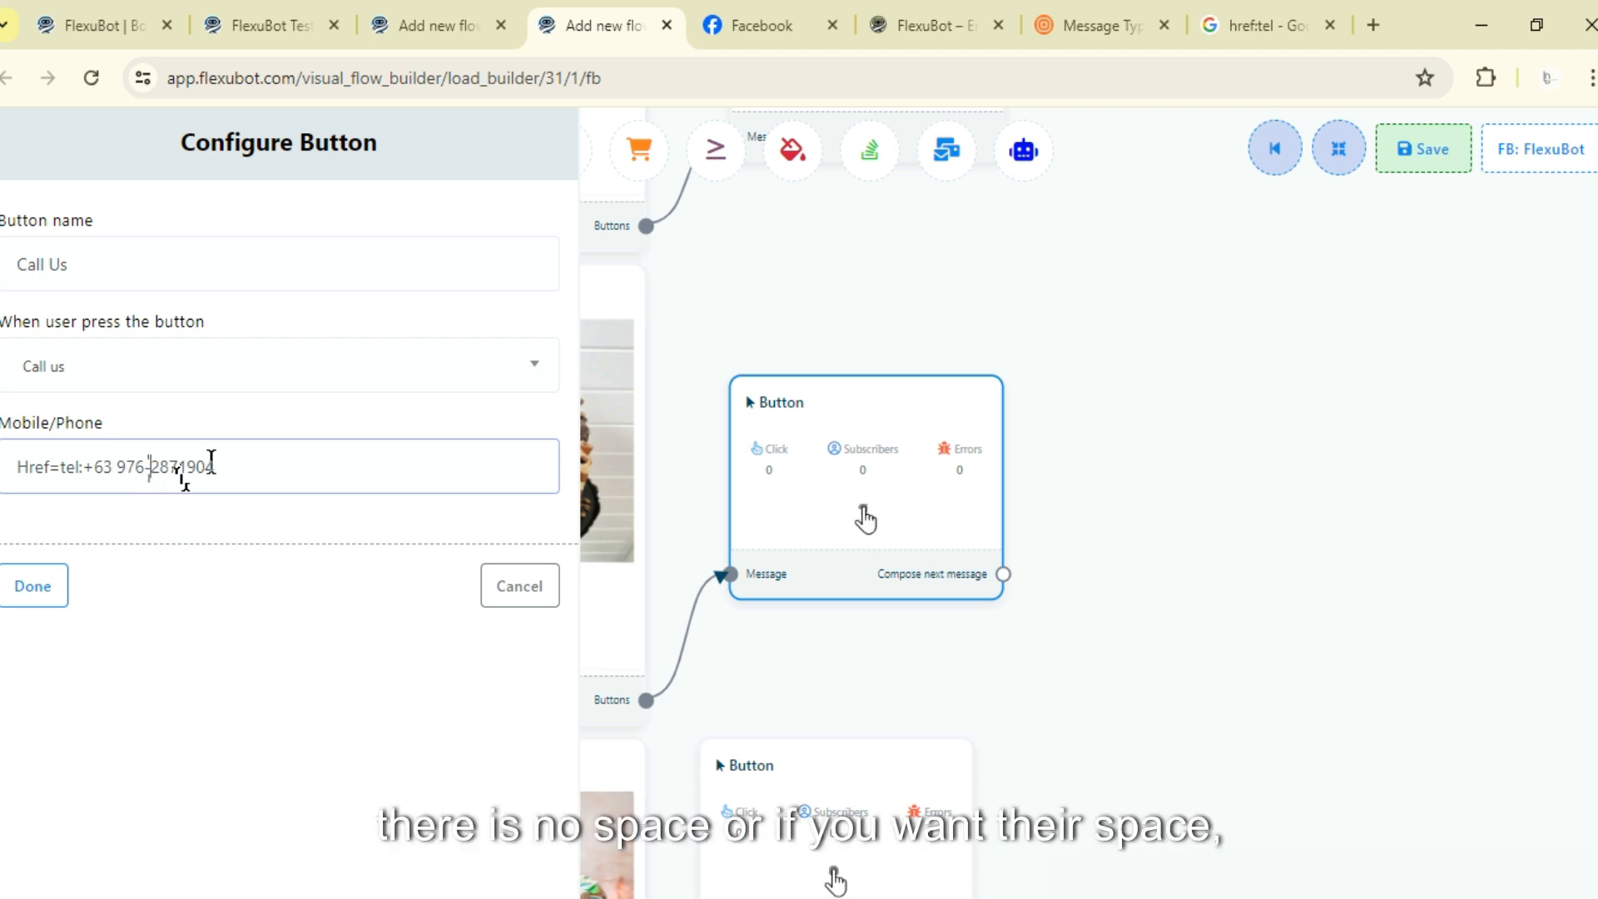
pyautogui.press('BackSpace')
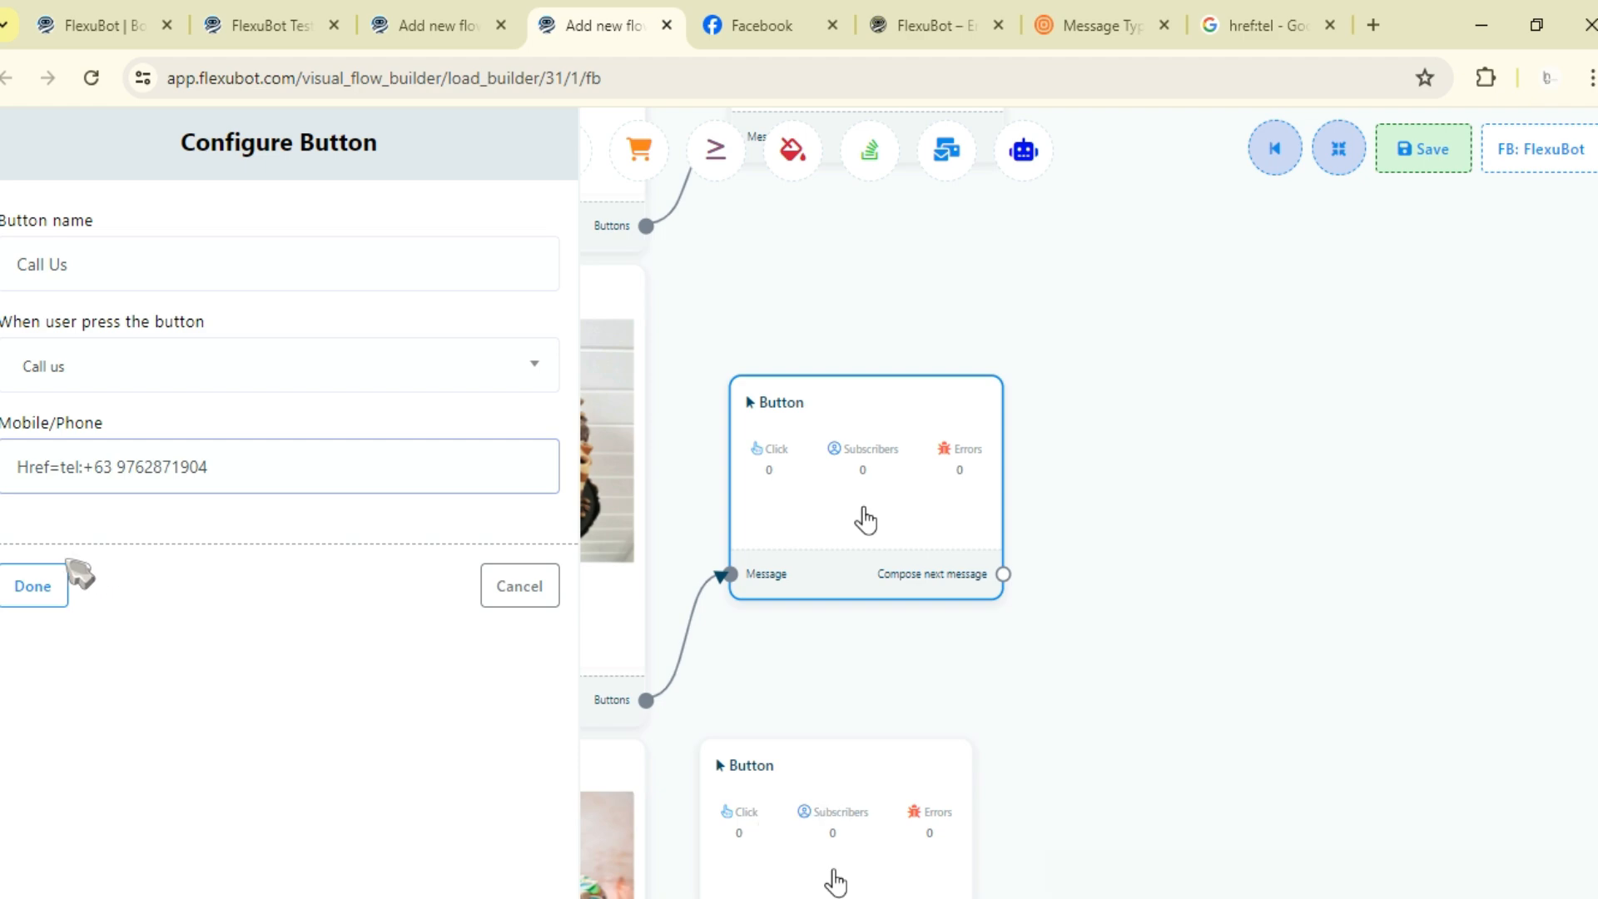
pyautogui.click(47, 593)
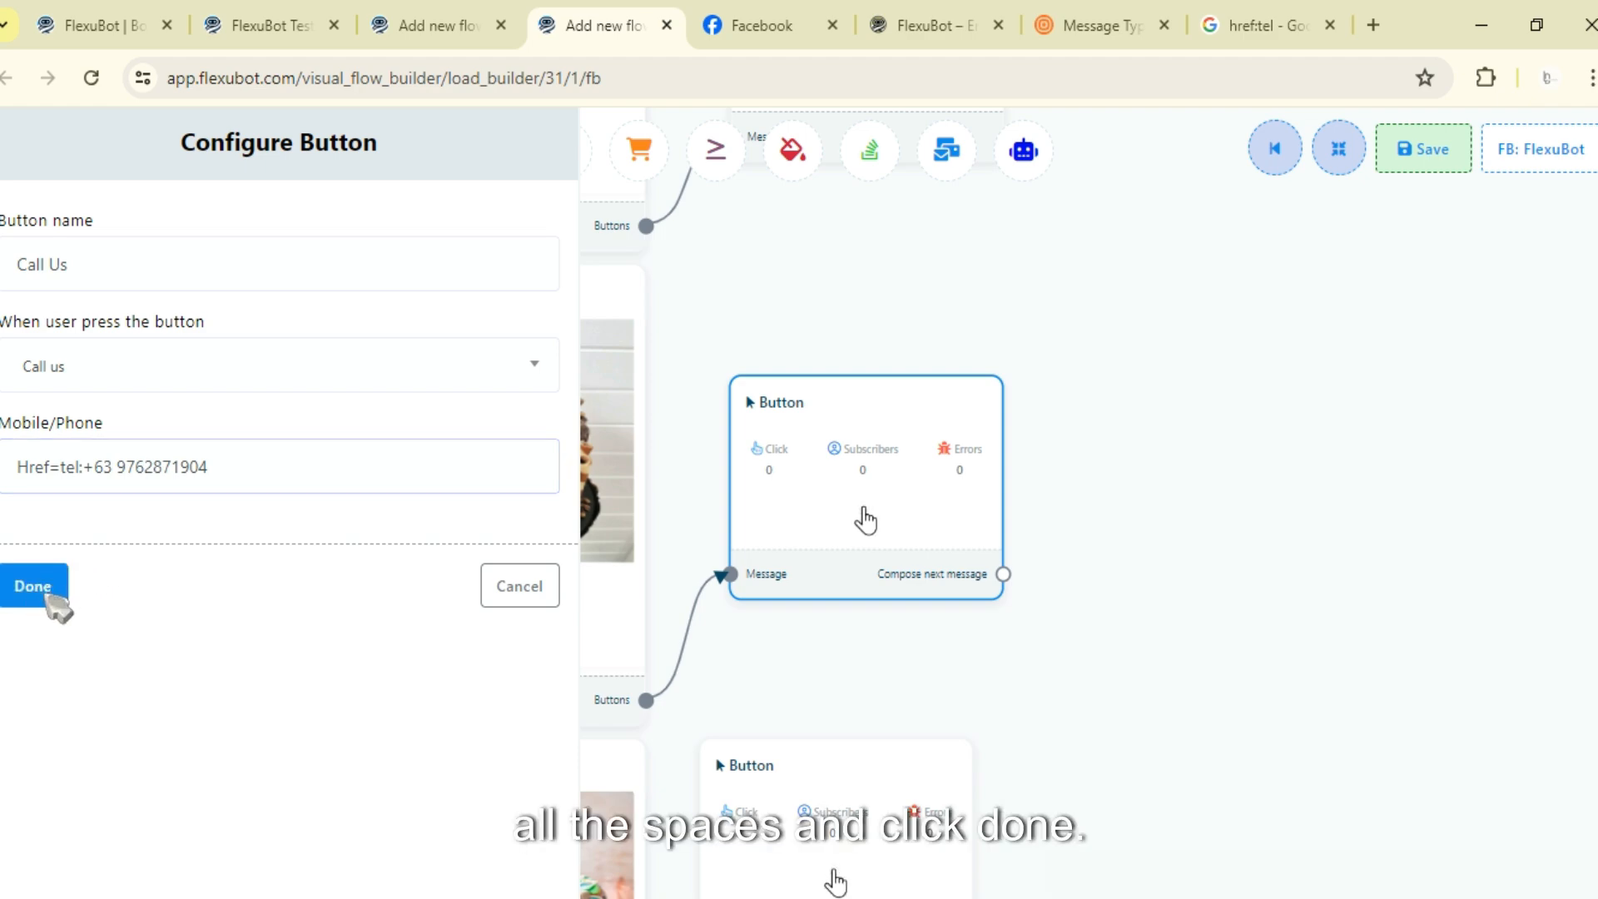
# - Open the sixth cake item's button and set its press action to System default action button
pyautogui.scroll(-5, 1160, 571)
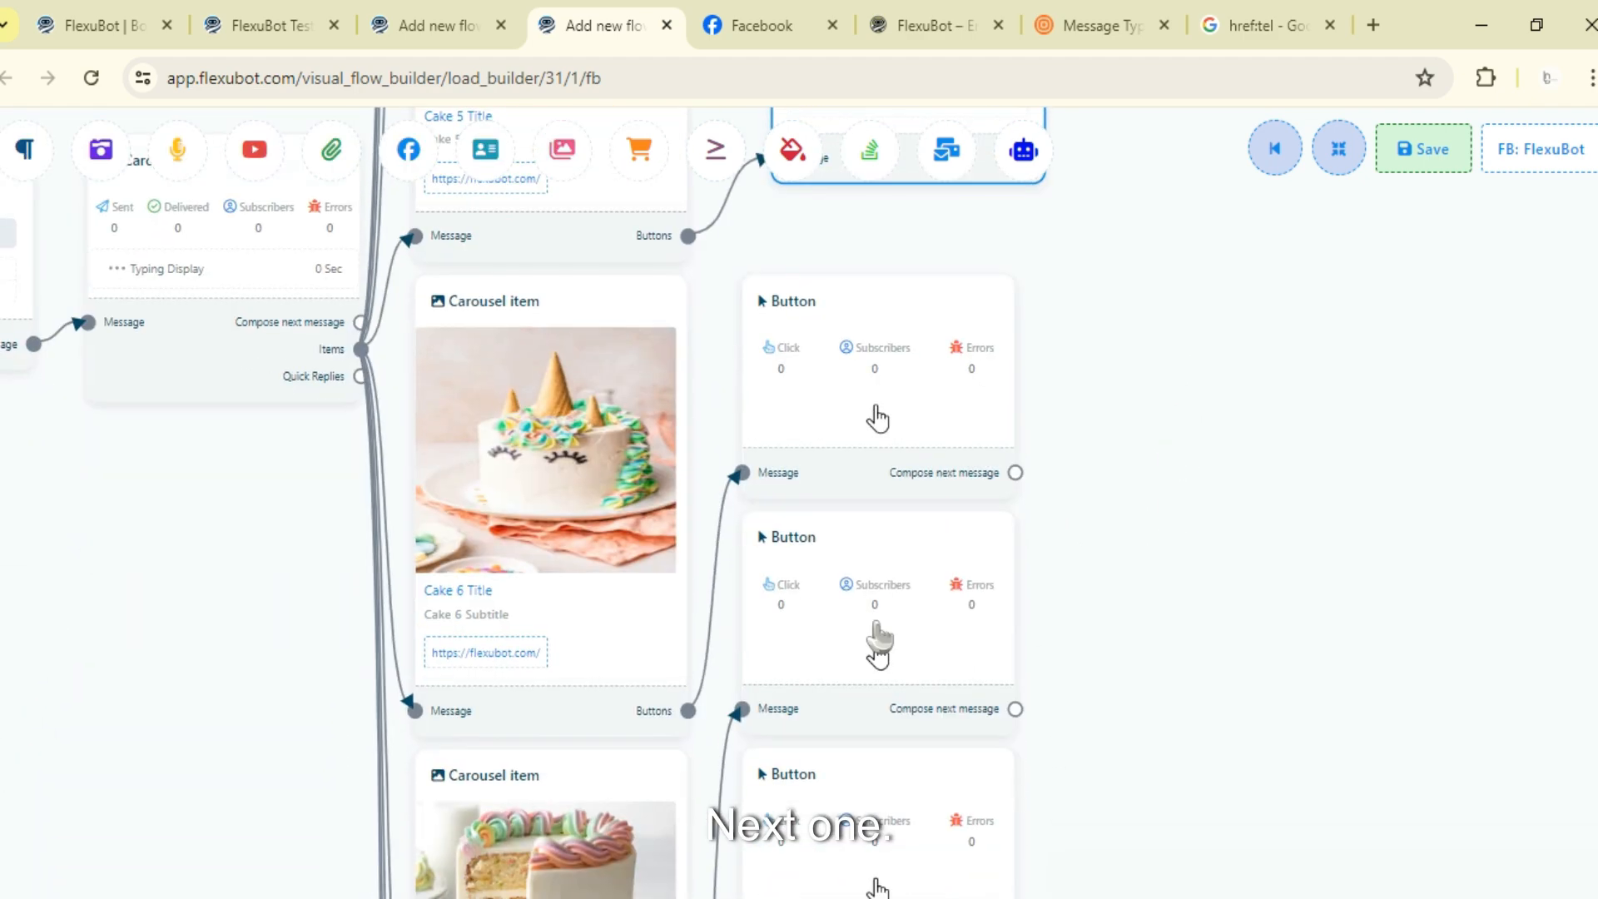
pyautogui.moveTo(878, 641); pyautogui.dragTo(851, 894)
pyautogui.moveTo(883, 426); pyautogui.dragTo(932, 491)
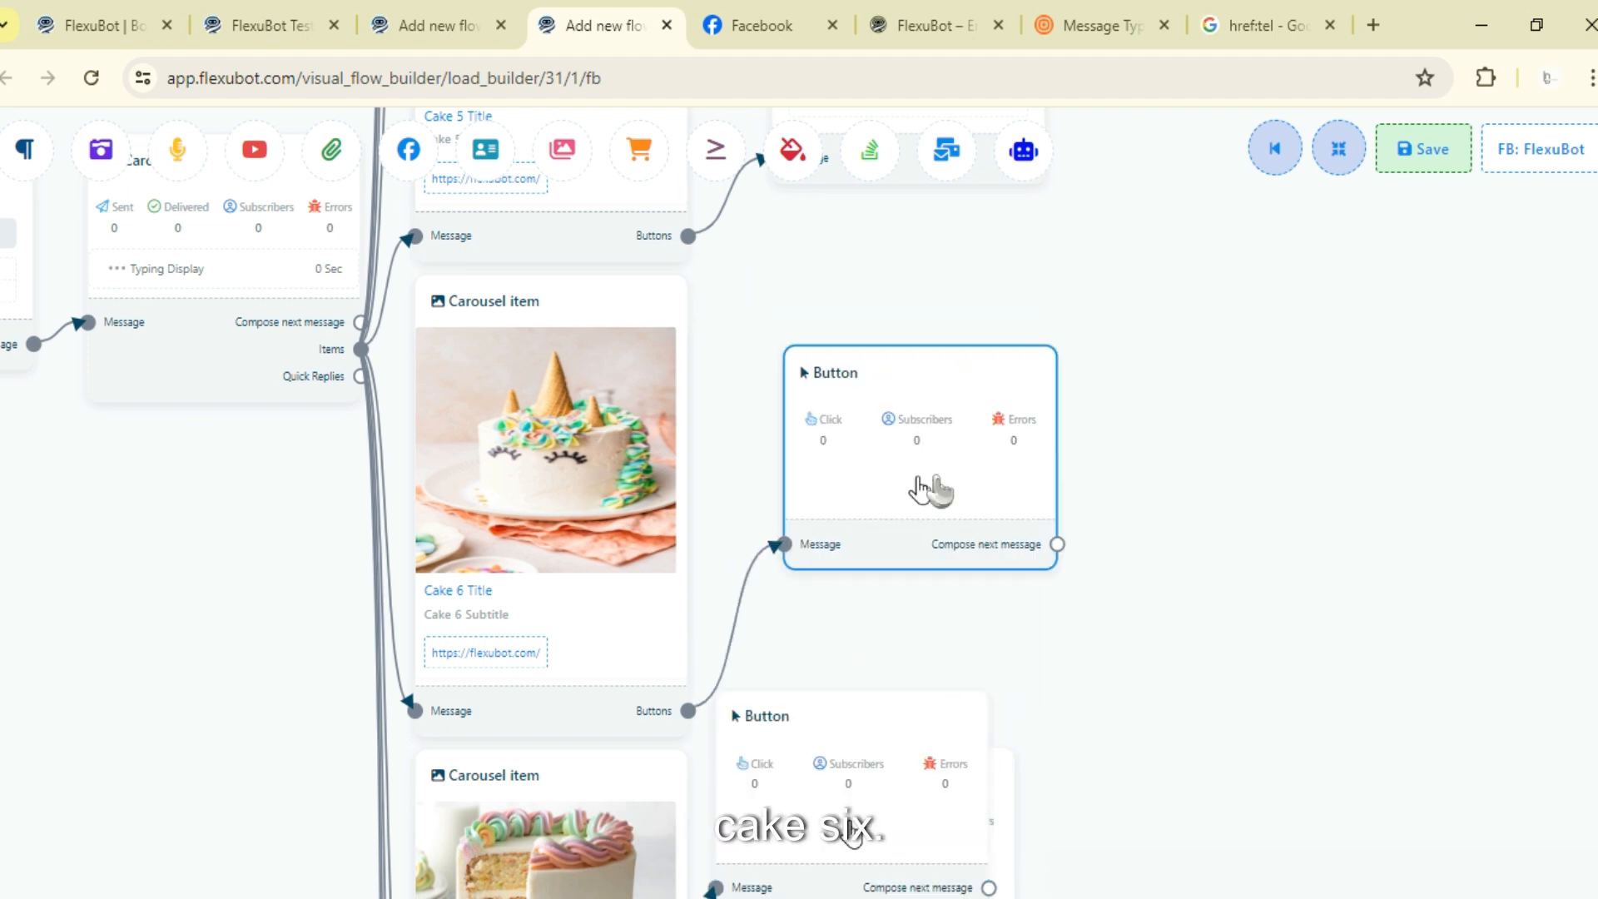
pyautogui.doubleClick(920, 489)
pyautogui.click(260, 367)
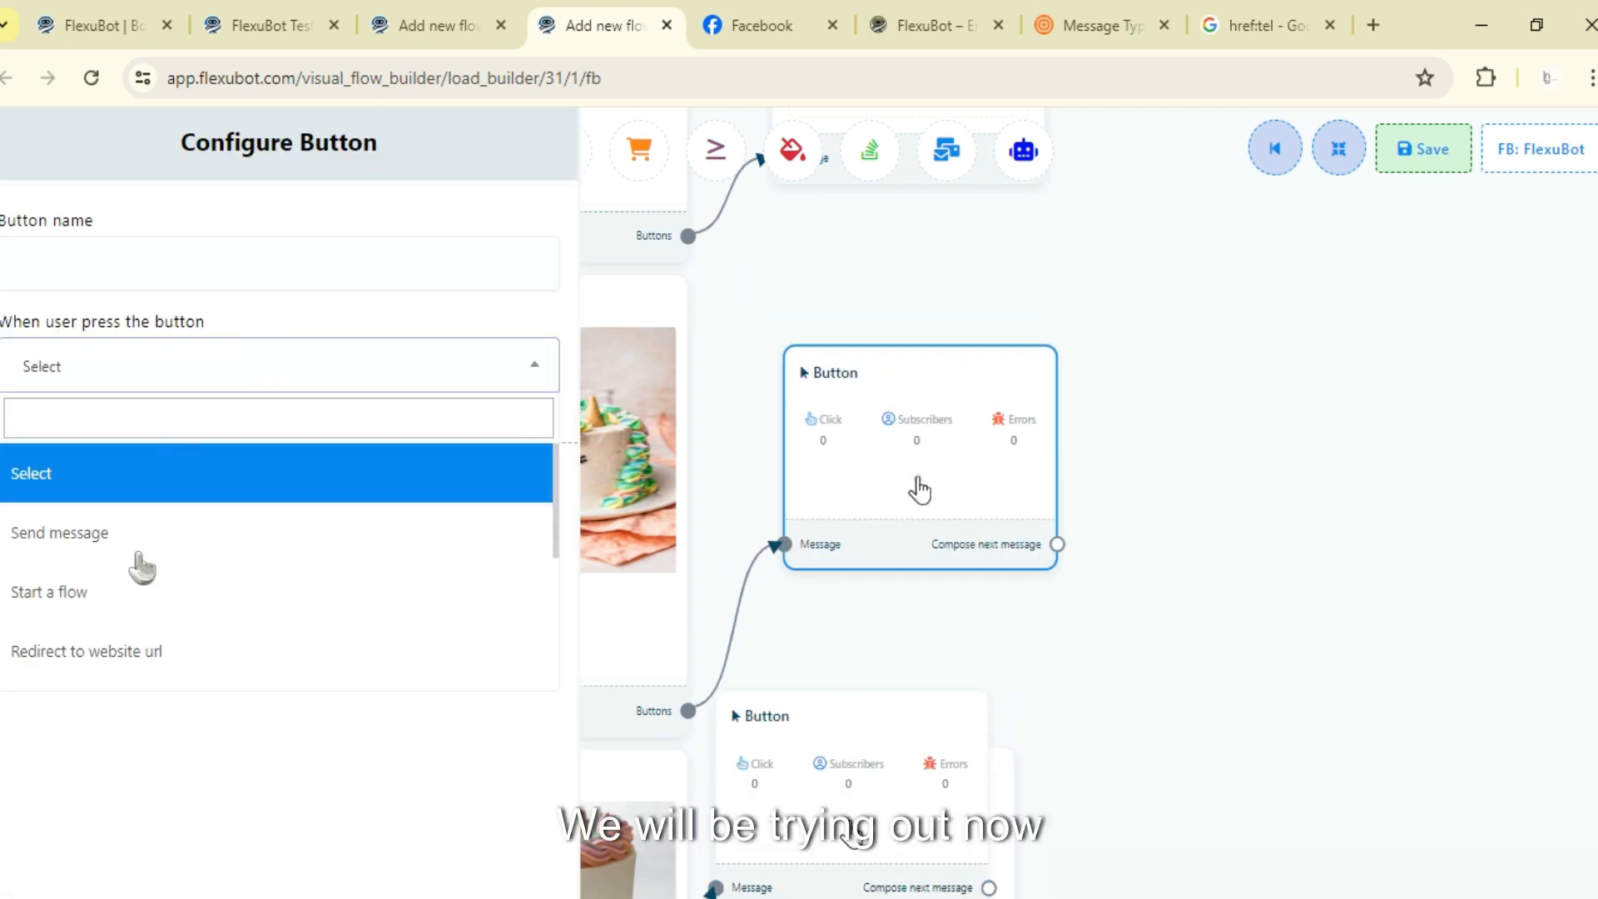
pyautogui.scroll(-3, 143, 568)
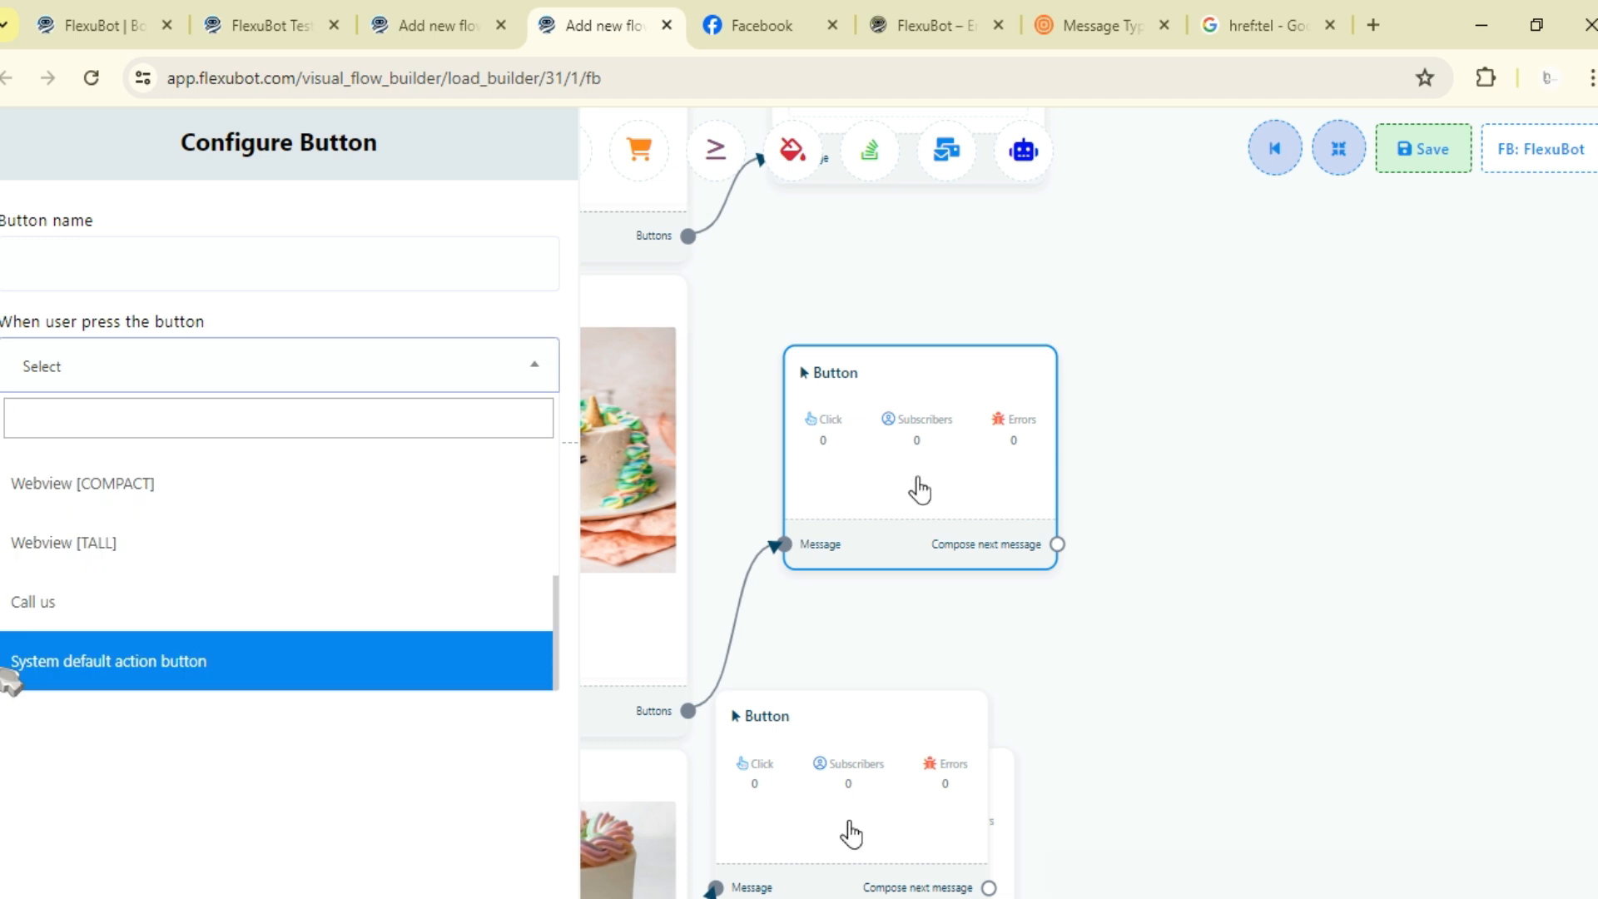
pyautogui.click(203, 670)
# - Browse the available action types for the system default action button
pyautogui.click(162, 470)
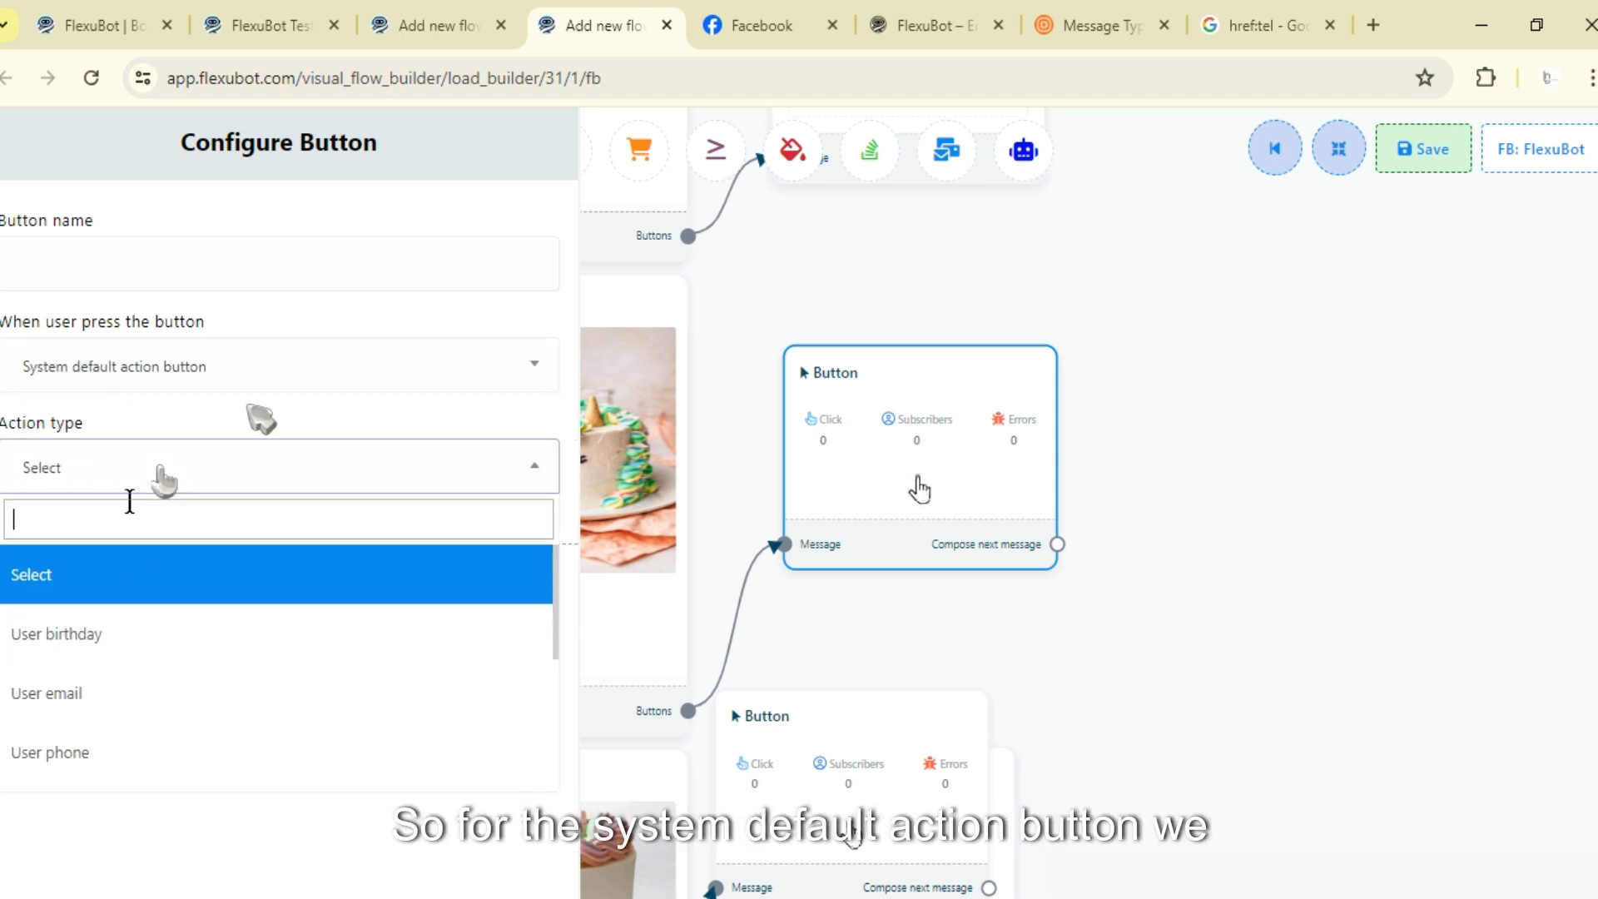
pyautogui.scroll(-2, 97, 620)
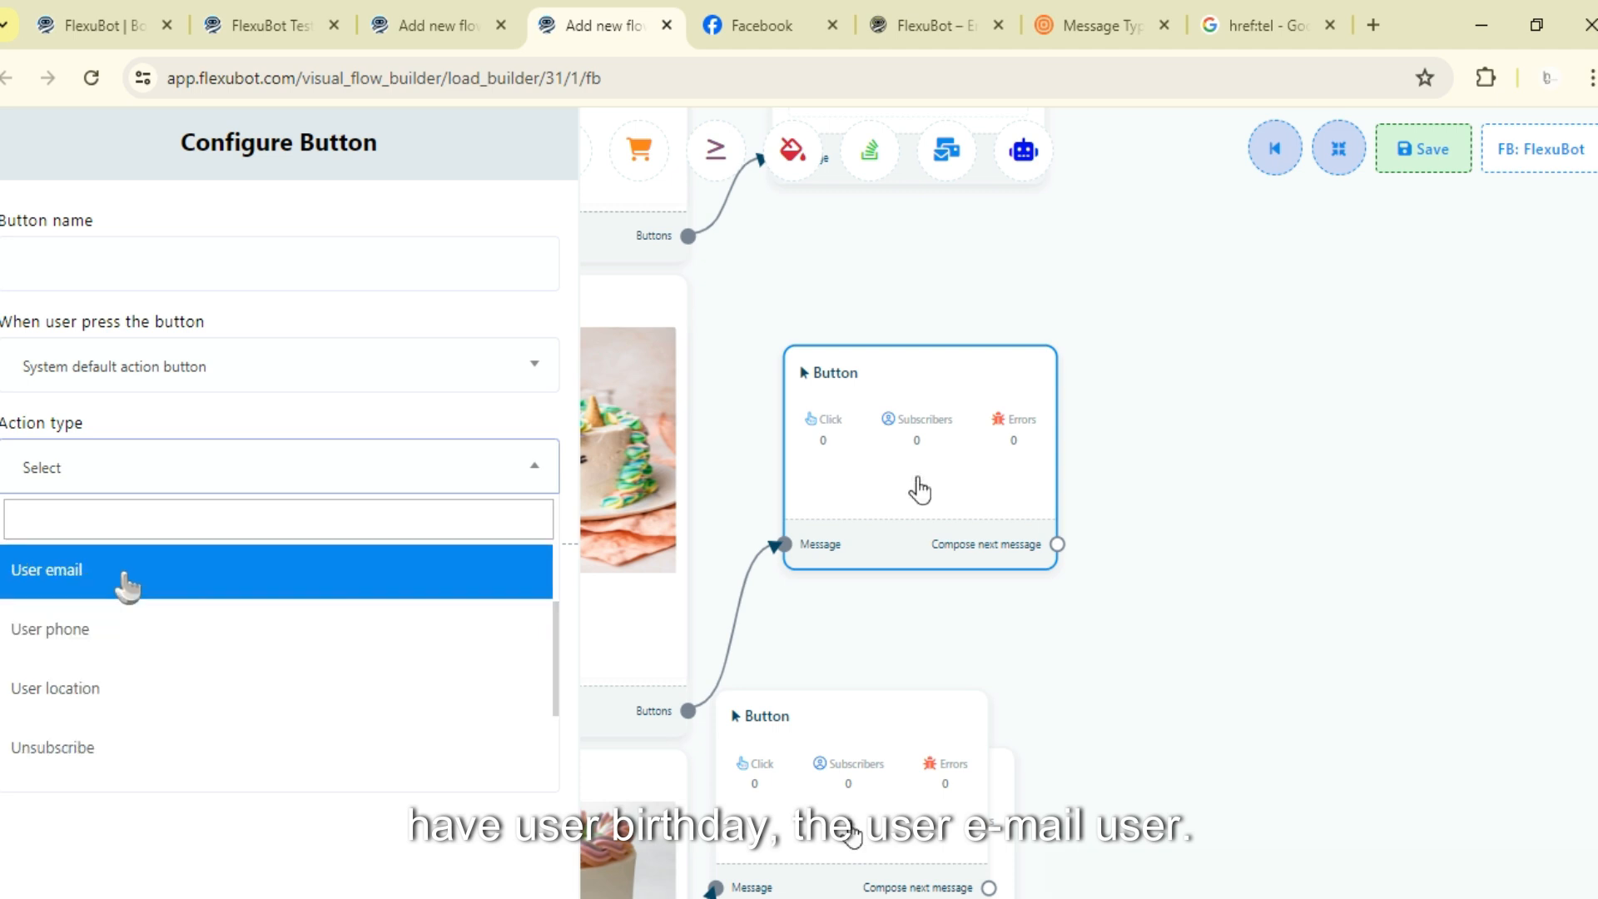
pyautogui.scroll(-2, 148, 636)
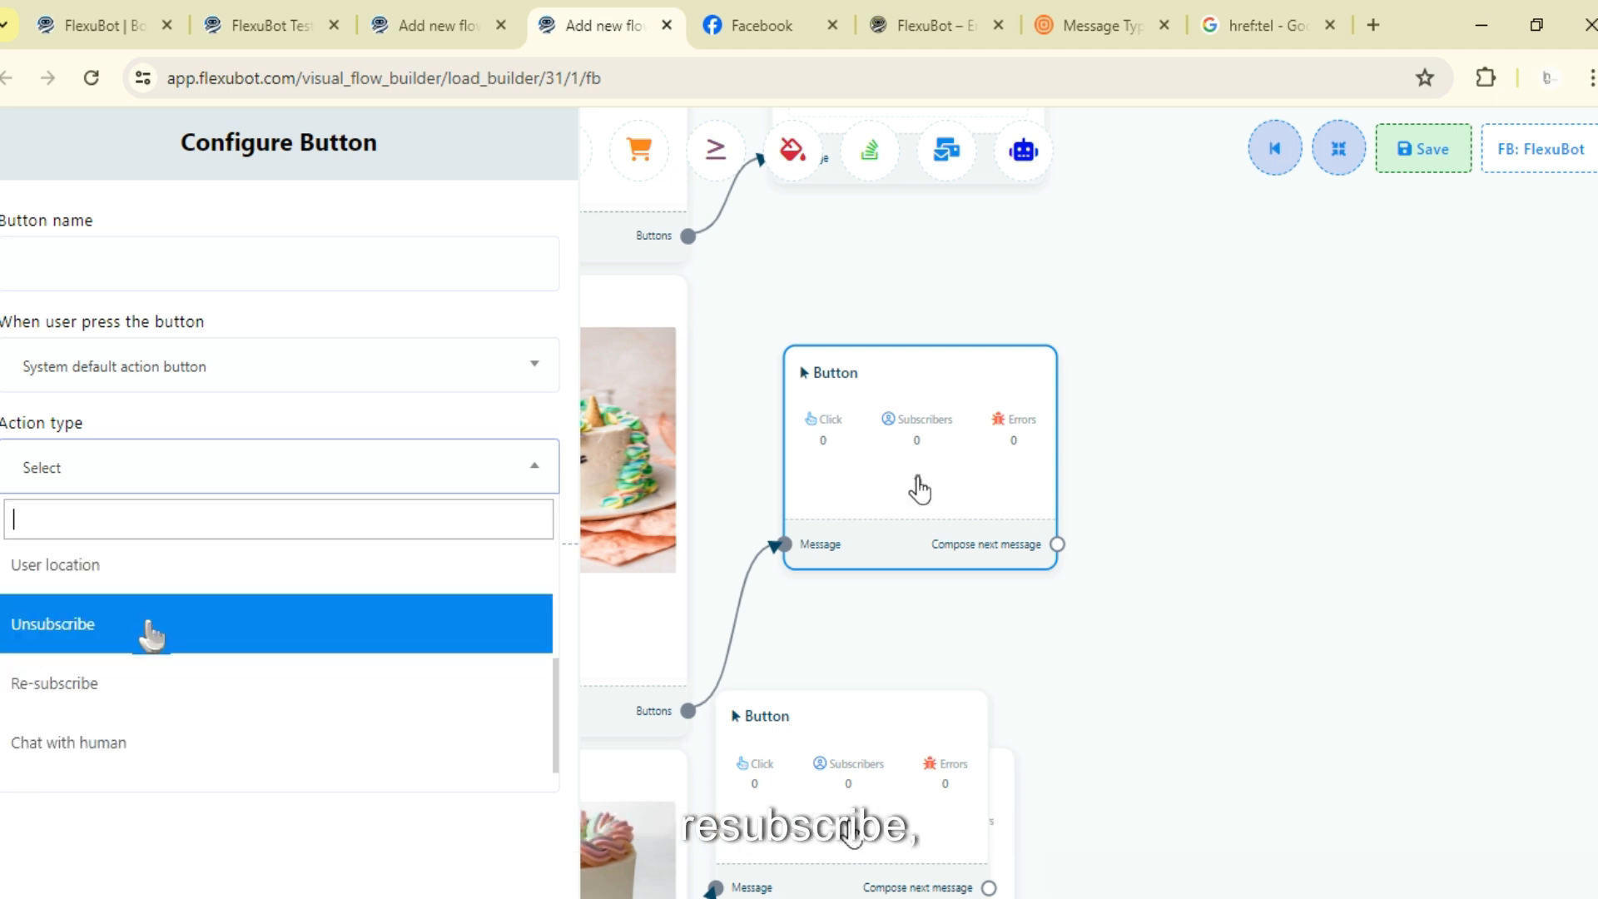
pyautogui.scroll(-1, 150, 637)
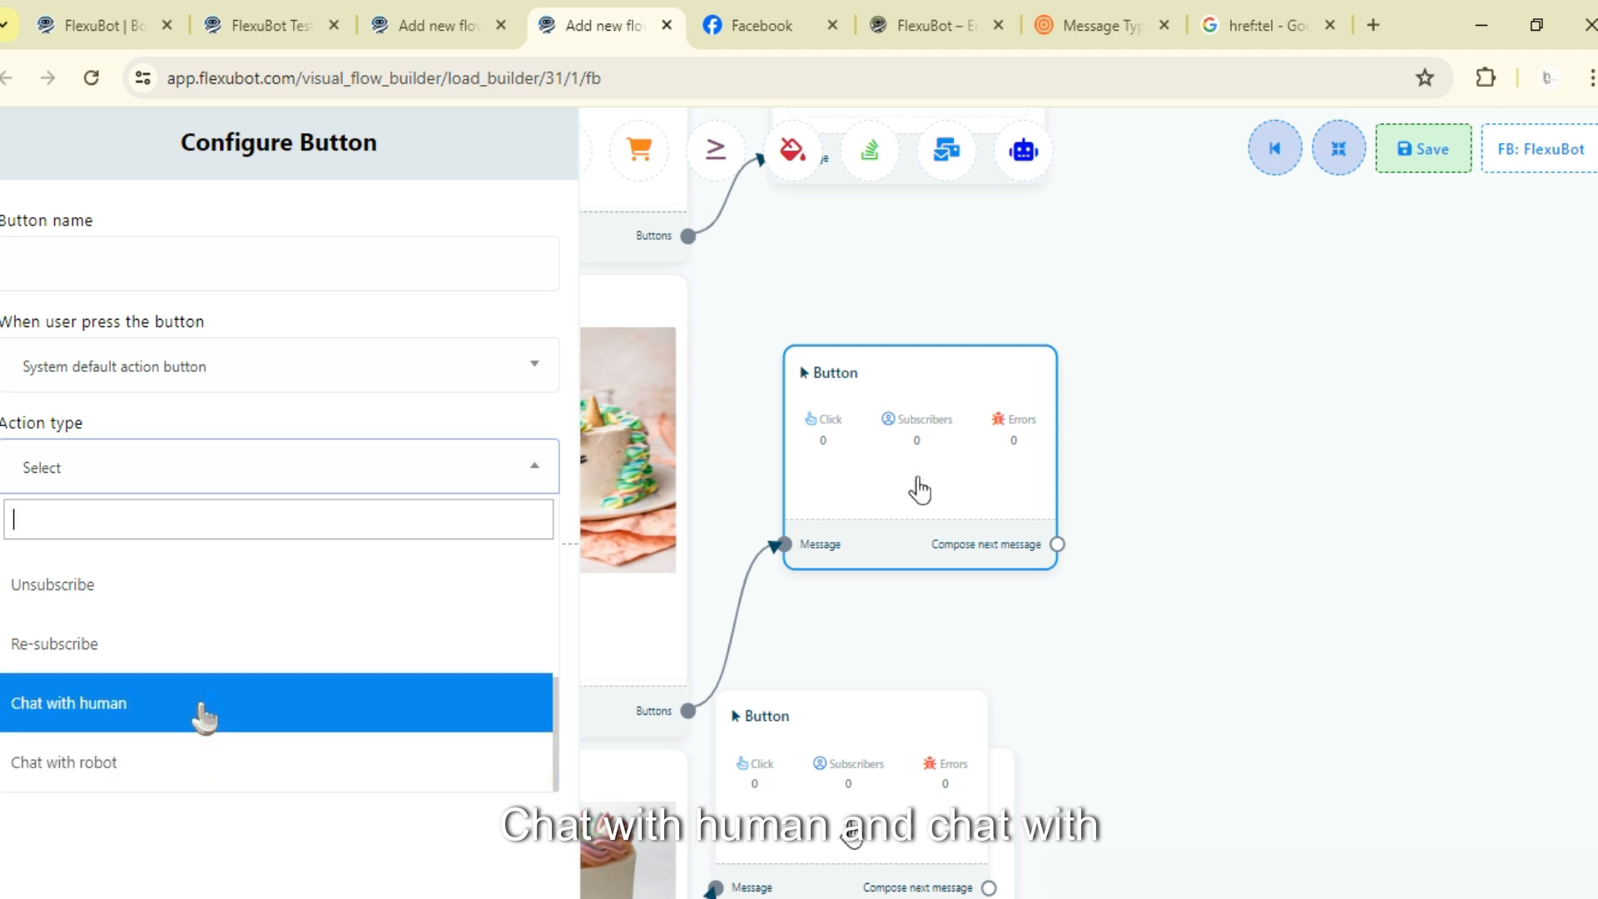
pyautogui.scroll(5, 203, 713)
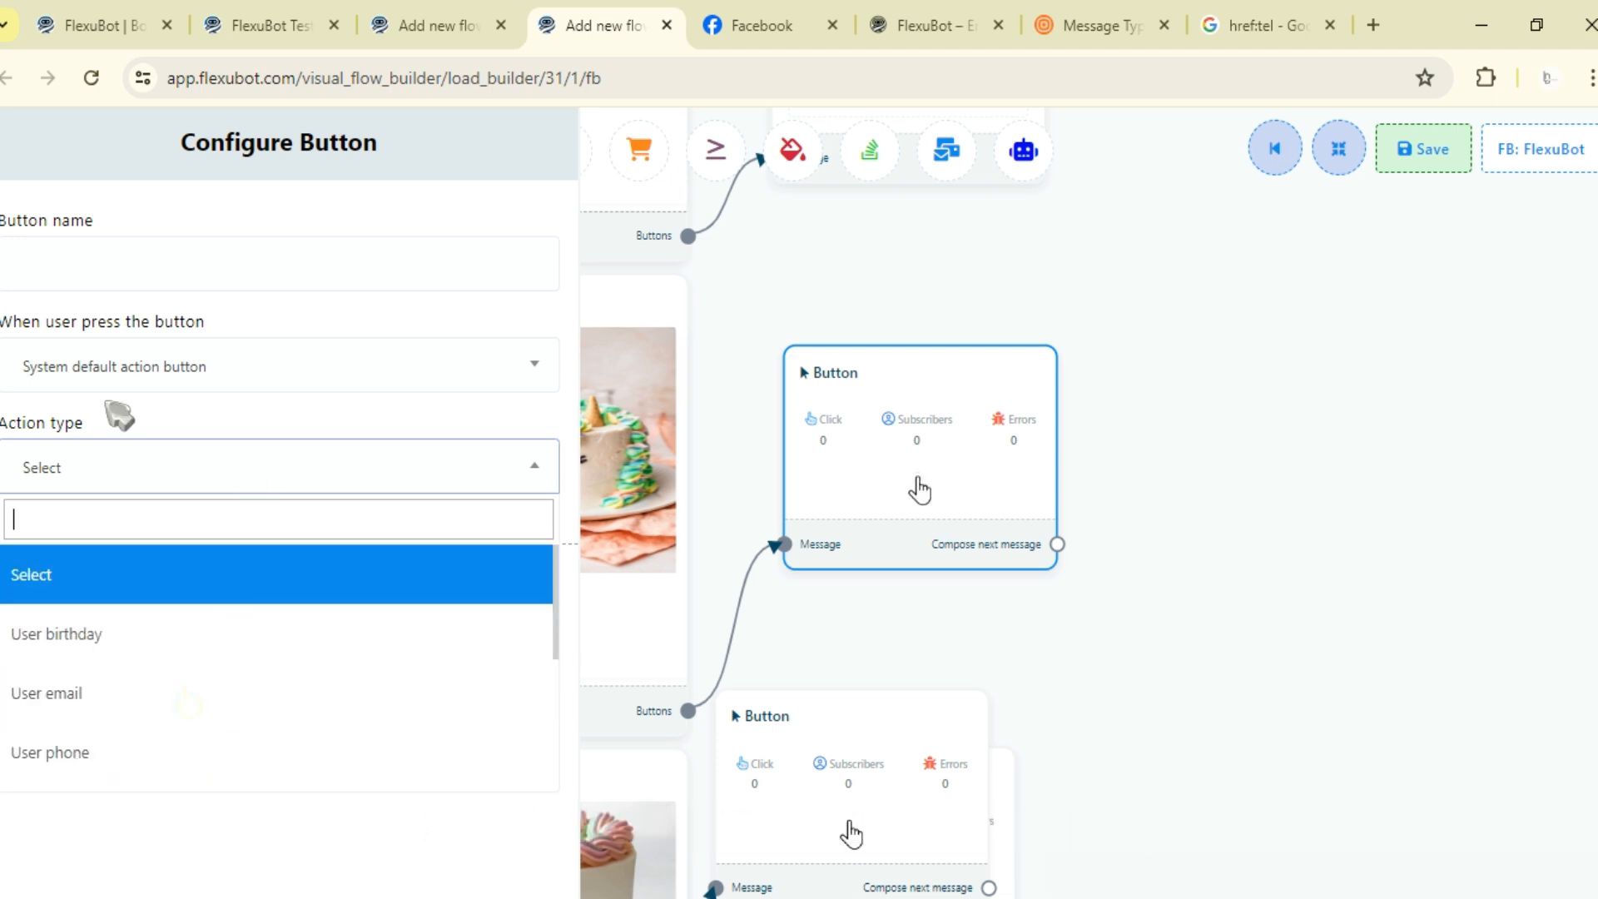
pyautogui.scroll(-2, 108, 607)
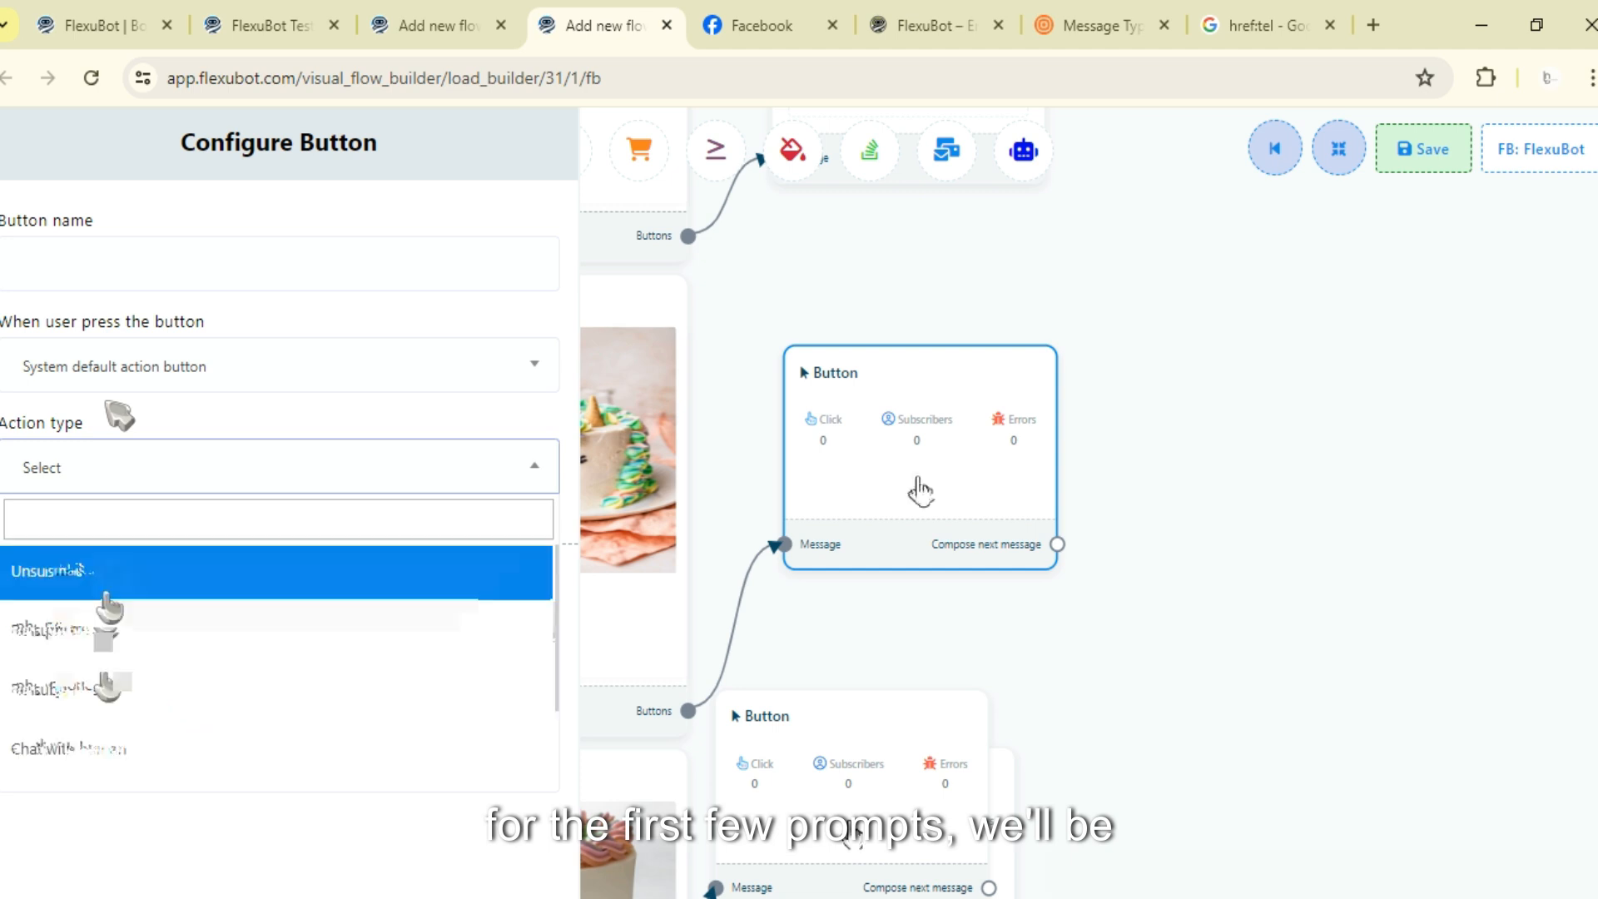
pyautogui.click(308, 407)
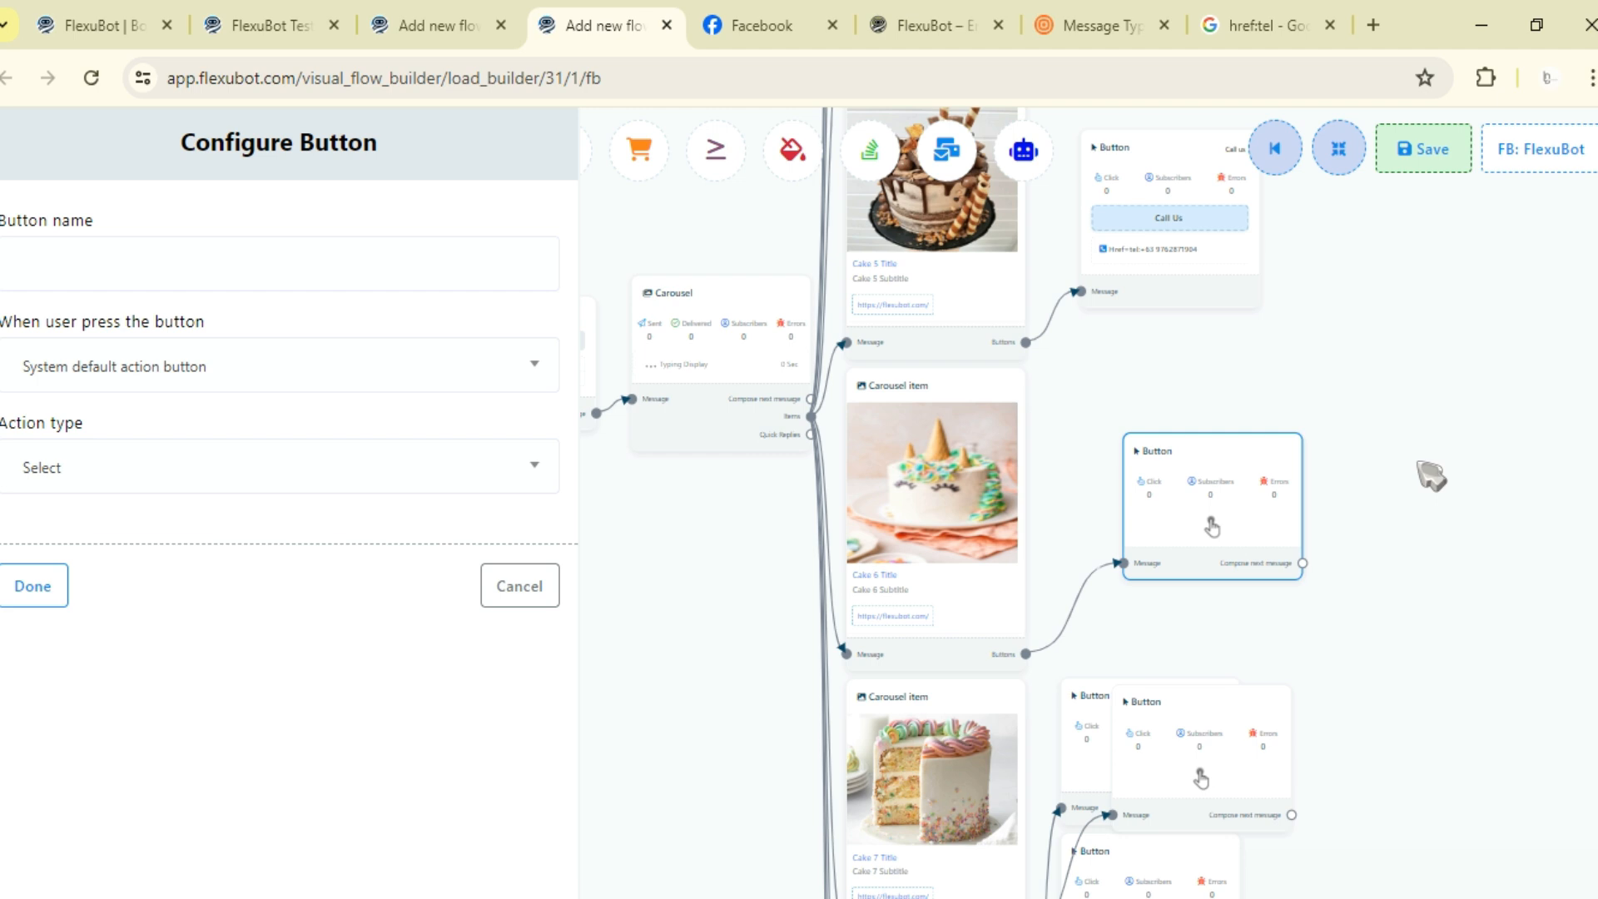
# - Set the action type to User birthday, name the button Please Input Birthdate, and finish it
pyautogui.click(112, 484)
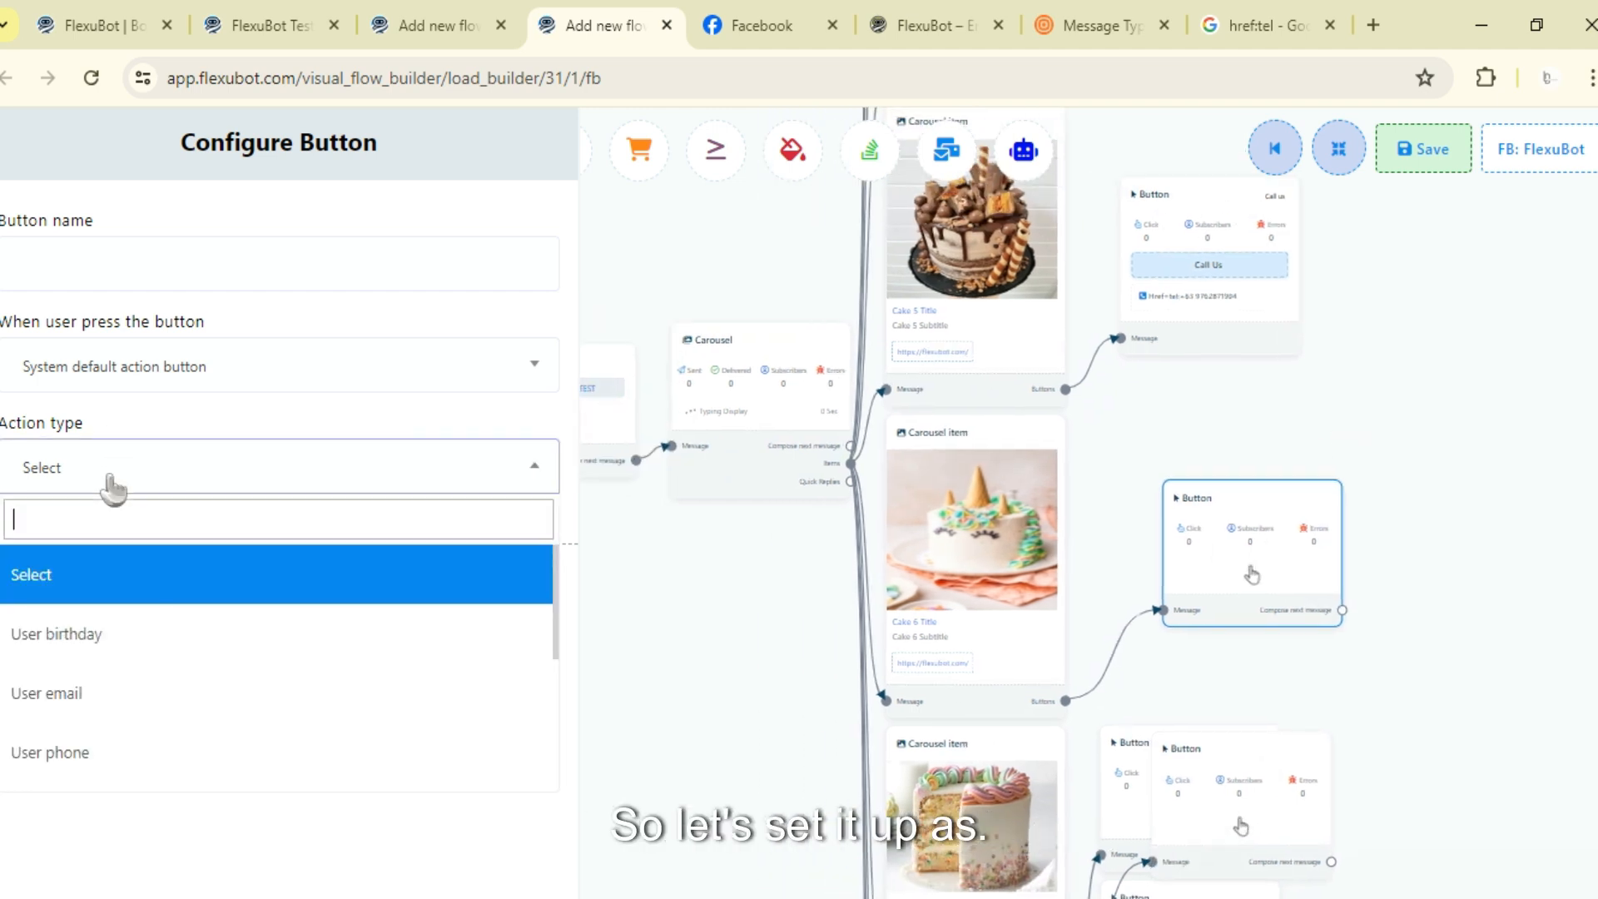
pyautogui.click(144, 664)
pyautogui.click(239, 275)
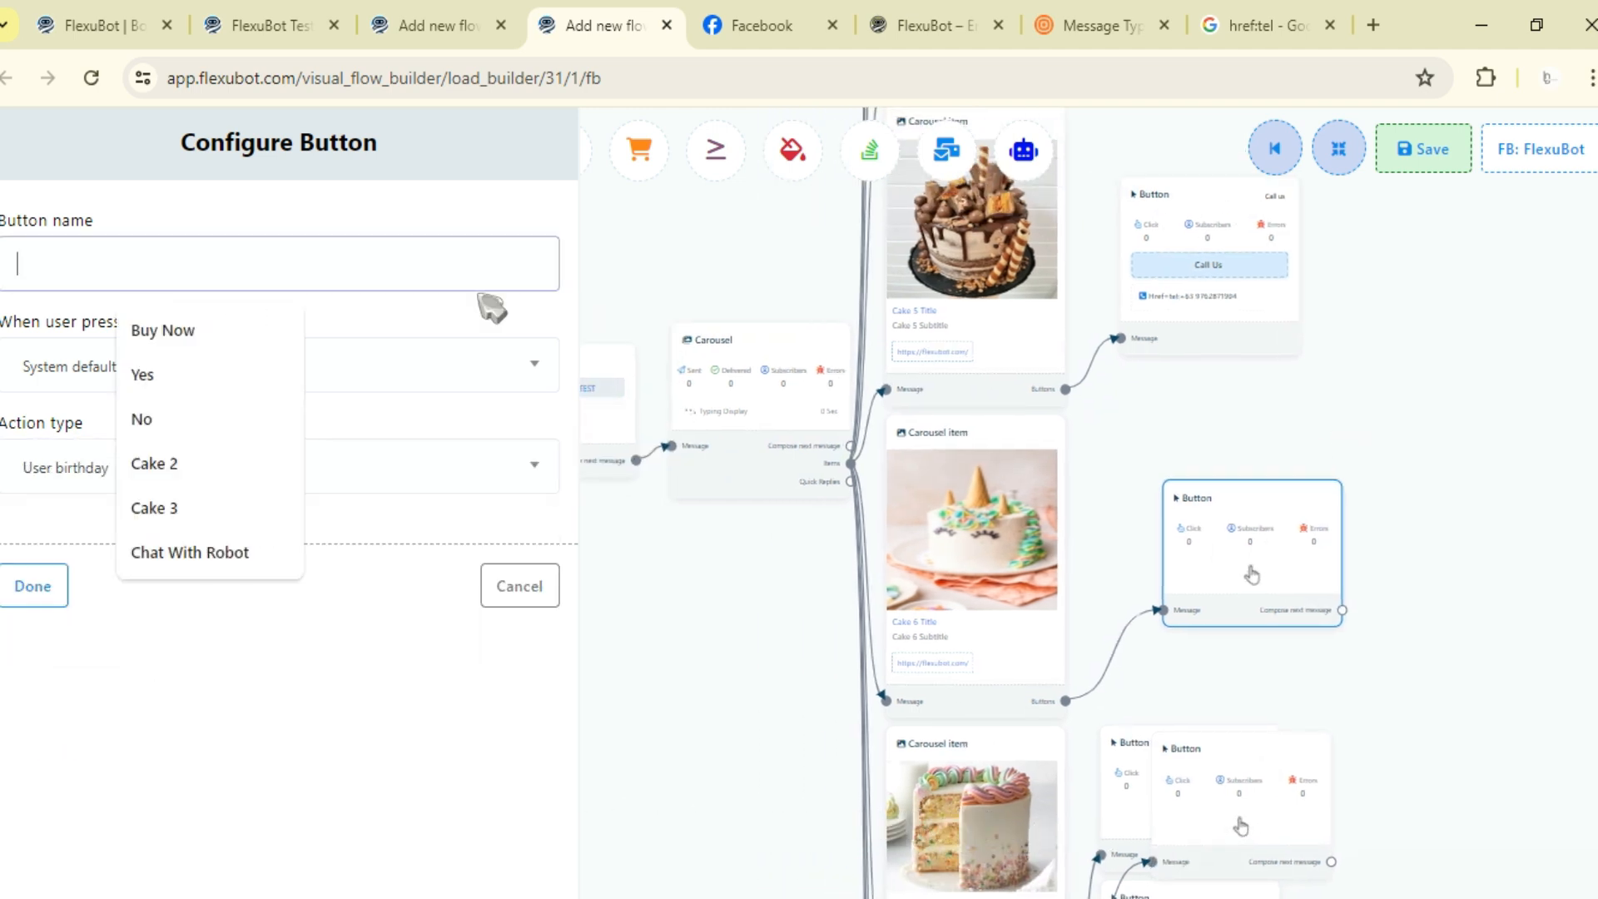
pyautogui.write('Please INbuth Br')
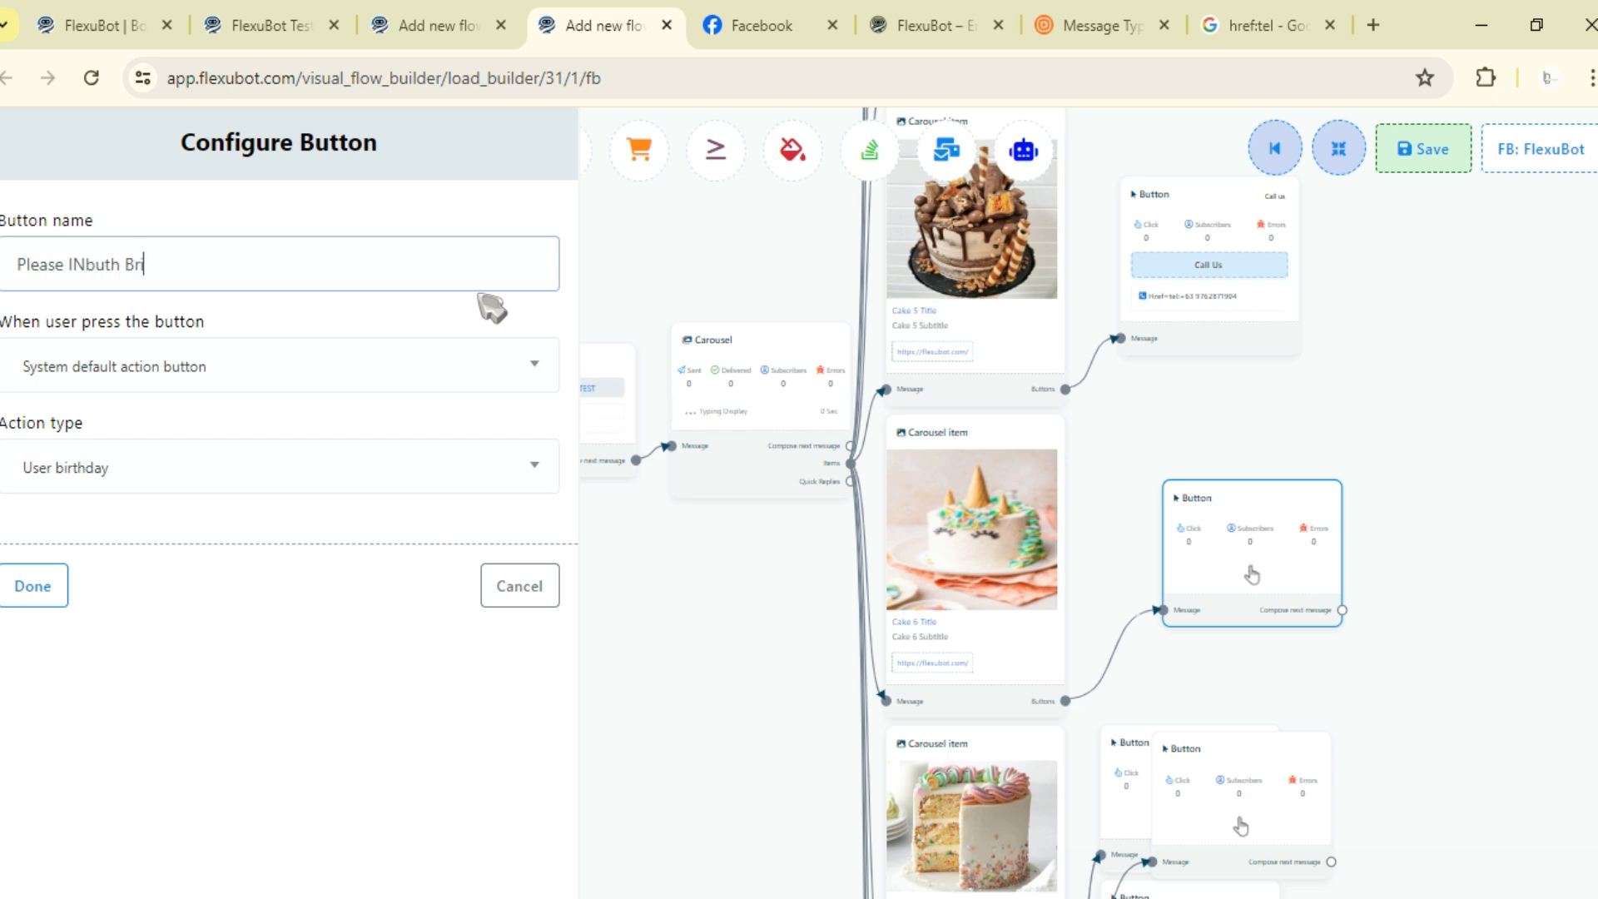
pyautogui.press('BackSpace')
pyautogui.press('BackSpace')
pyautogui.press('BackSpace')
pyautogui.press('BackSpace')
pyautogui.press('BackSpace')
pyautogui.press('BackSpace')
pyautogui.press('BackSpace')
pyautogui.press('BackSpace')
pyautogui.press('BackSpace')
pyautogui.press('BackSpace')
pyautogui.write('nput Birthdate')
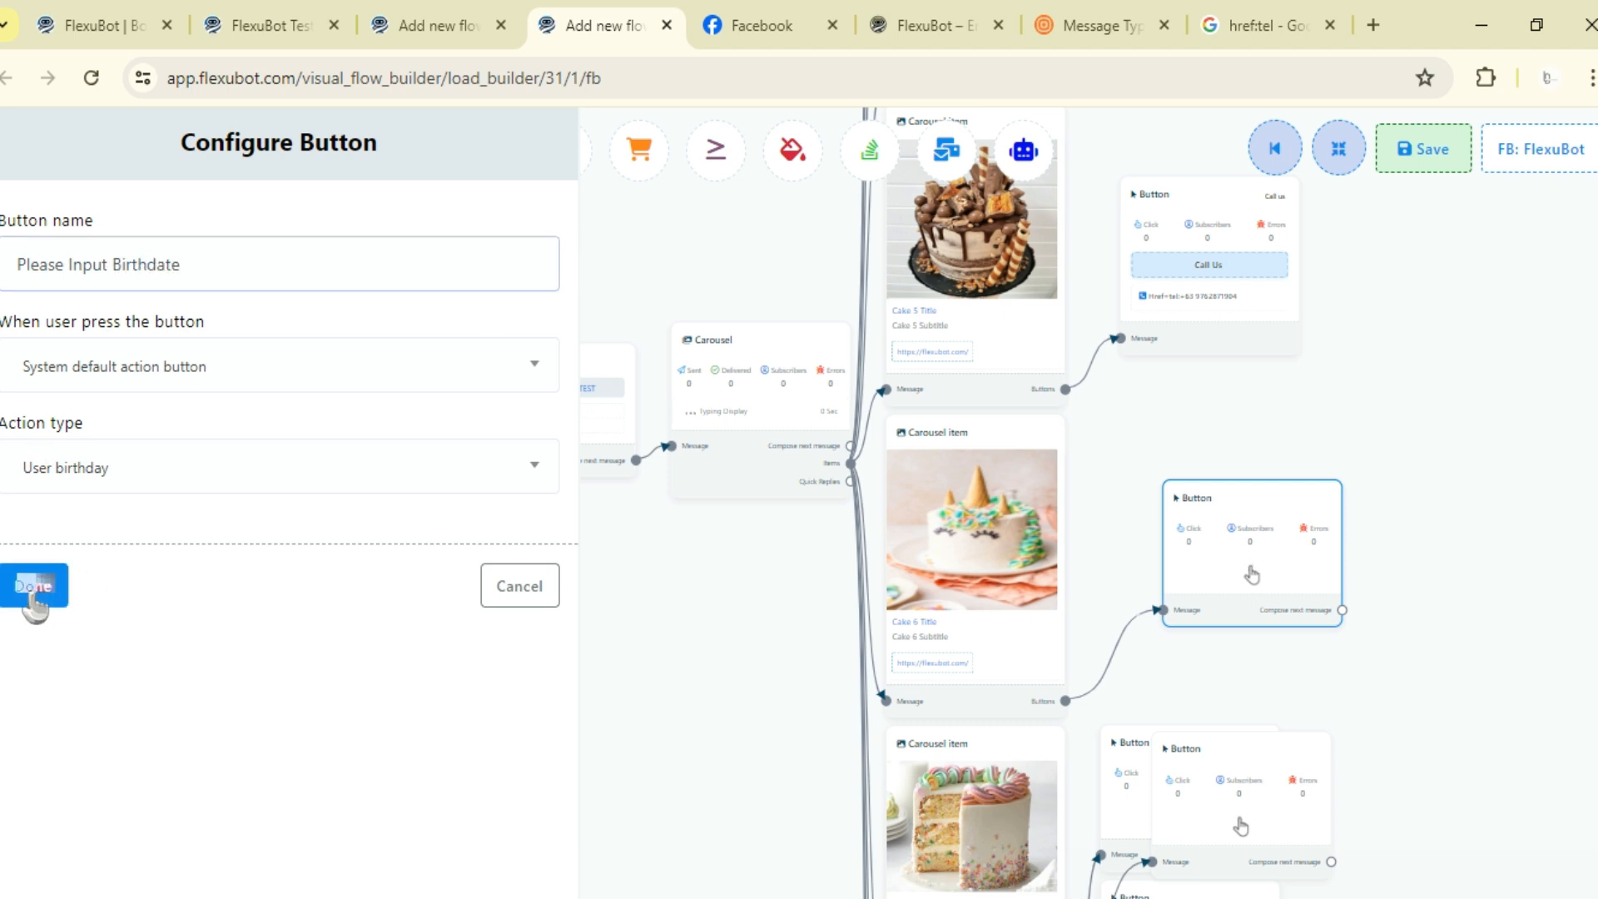
pyautogui.click(31, 586)
# - Rearrange the flow layout and reposition the remaining button nodes beside their carousel items
pyautogui.moveTo(1348, 509); pyautogui.dragTo(1213, 285)
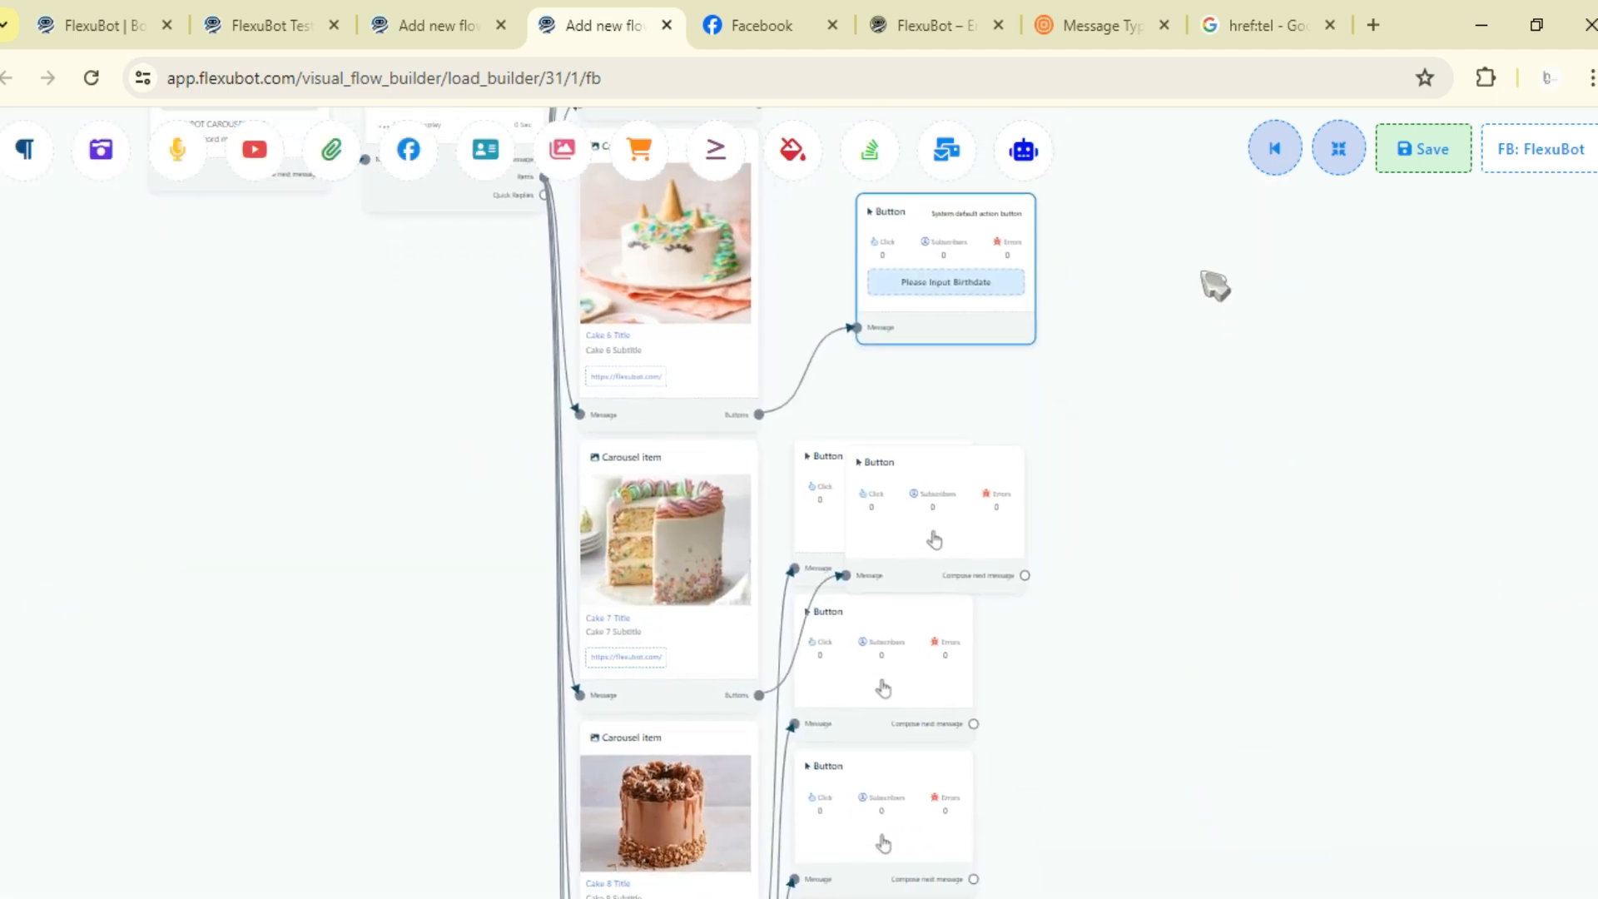
pyautogui.scroll(-5, 1113, 421)
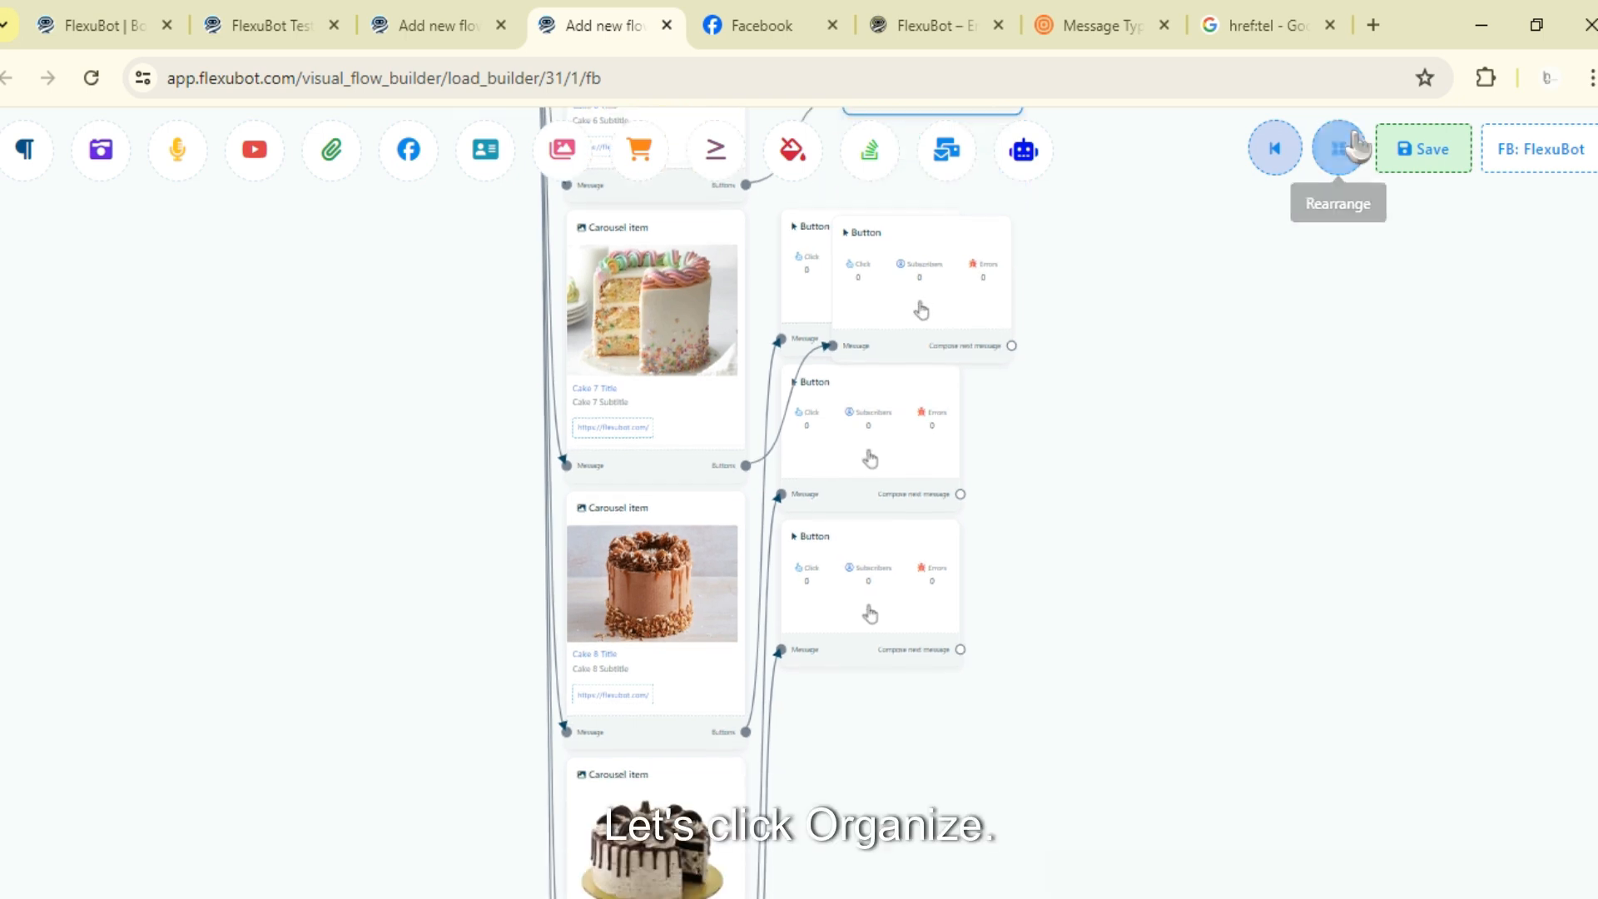
pyautogui.click(1337, 148)
pyautogui.moveTo(1128, 401); pyautogui.dragTo(1146, 568)
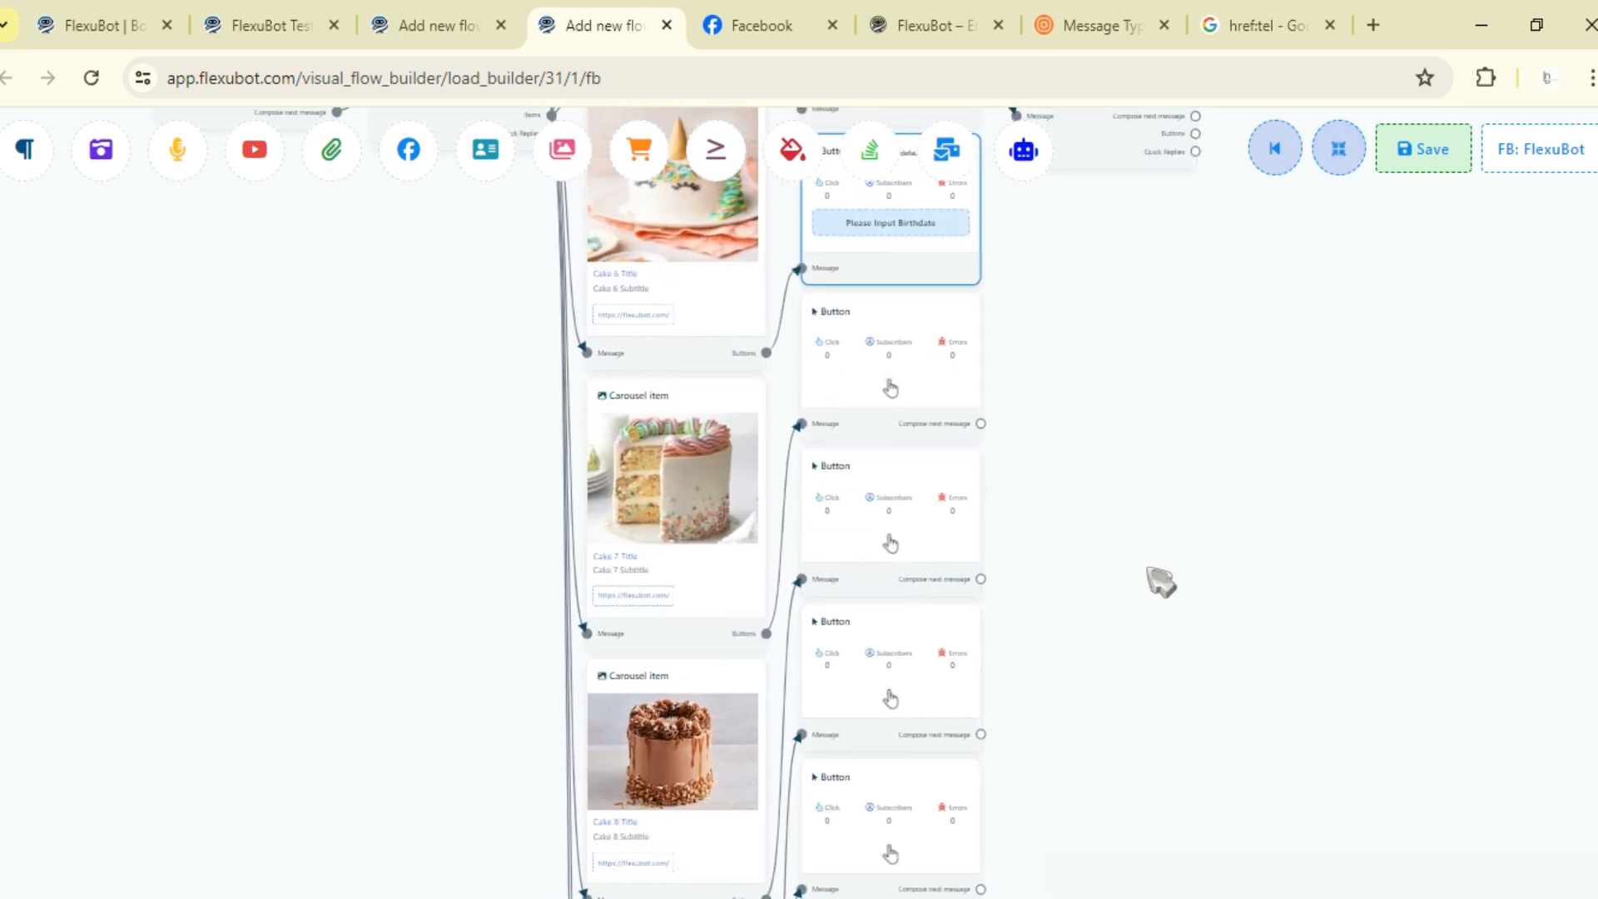
pyautogui.moveTo(979, 768); pyautogui.dragTo(1009, 393)
pyautogui.moveTo(929, 487); pyautogui.dragTo(1045, 685)
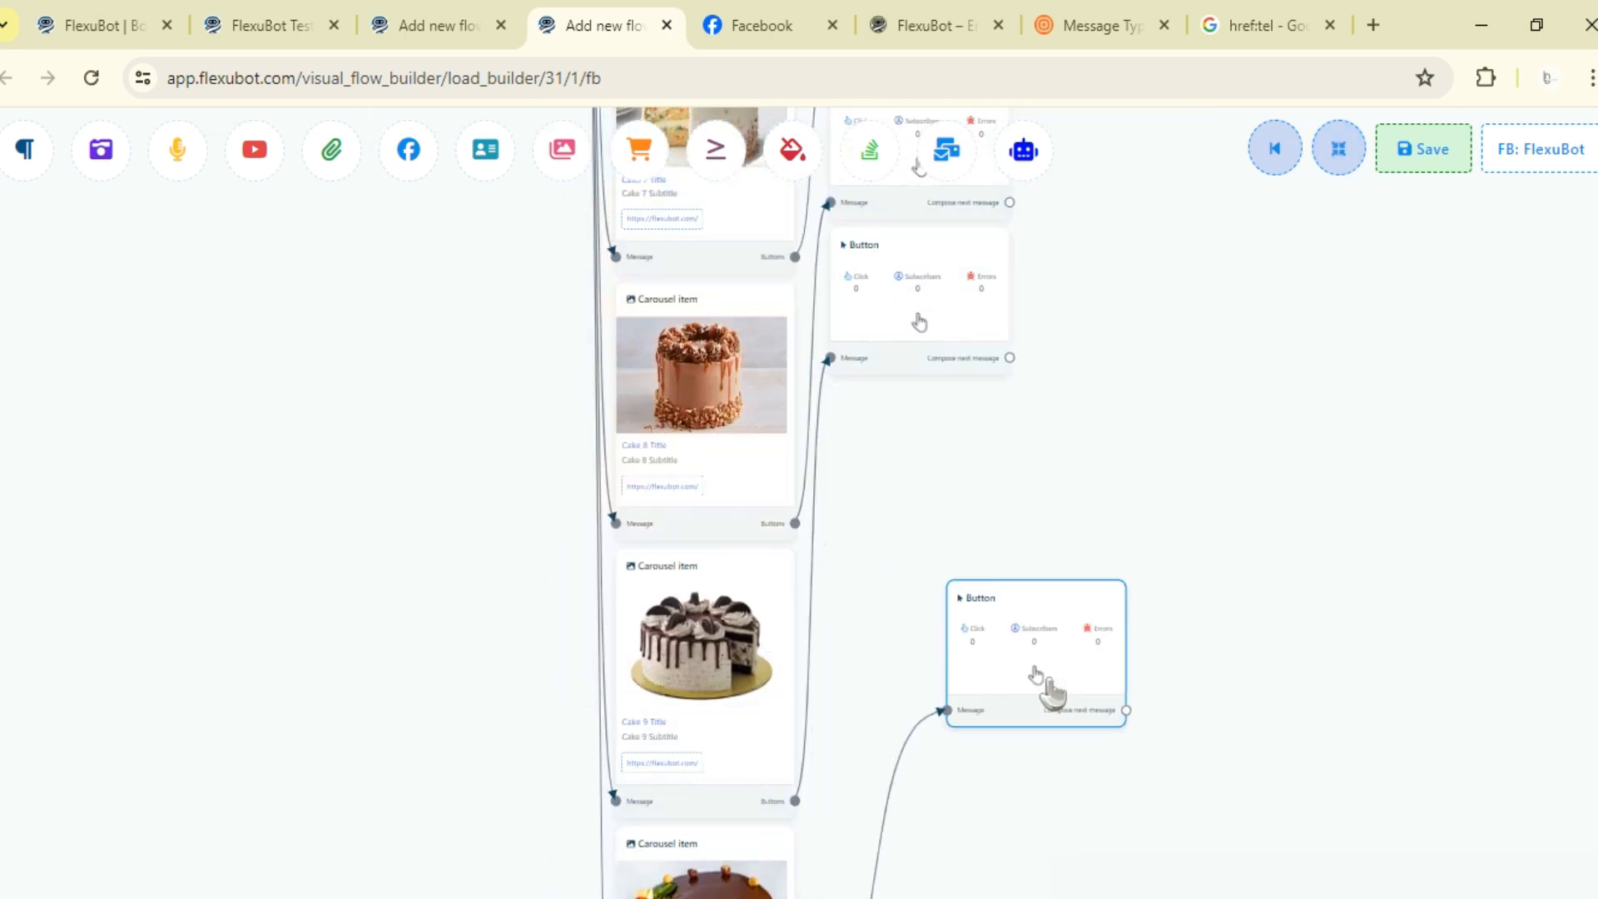
pyautogui.moveTo(980, 324); pyautogui.dragTo(1124, 535)
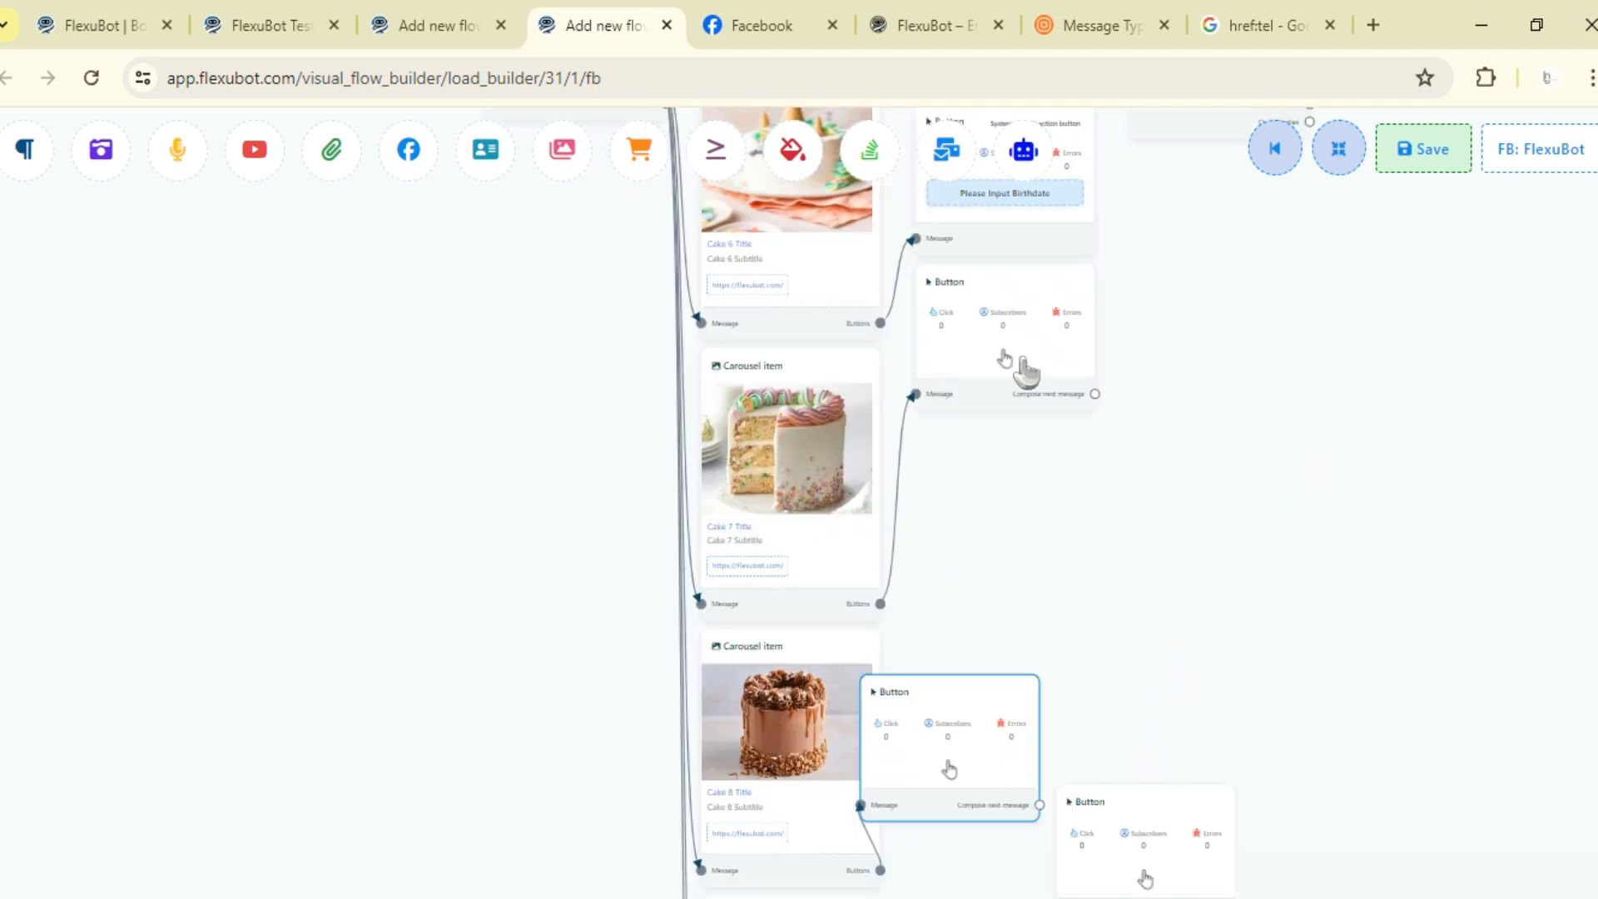
# - Open the seventh cake item's button, set its action to System default action button with action type User email
pyautogui.doubleClick(950, 770)
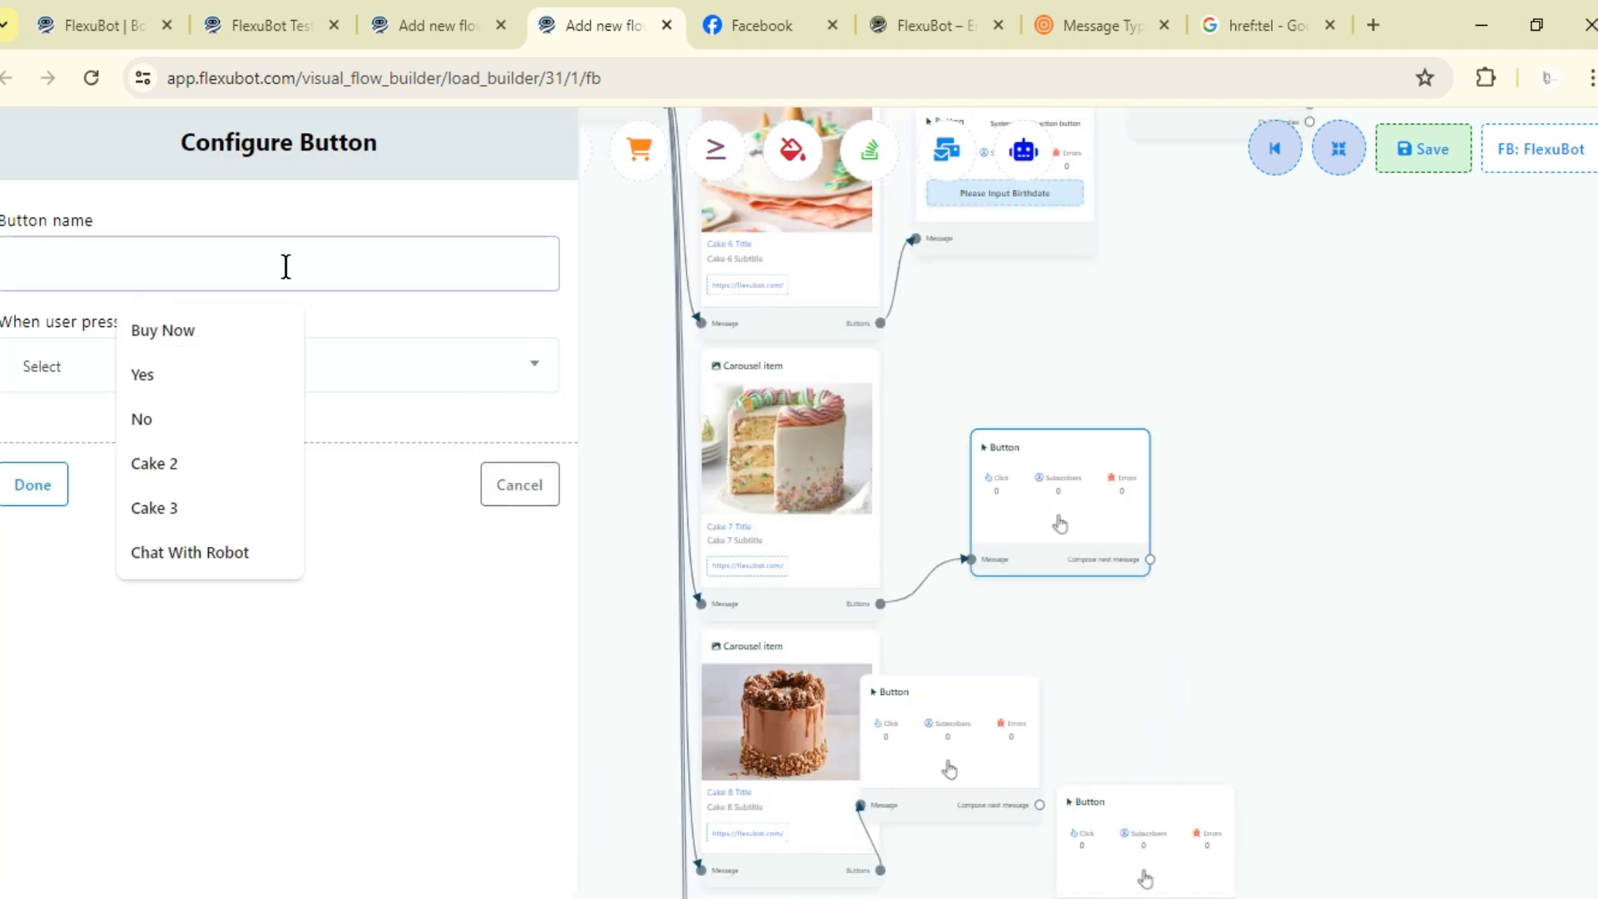
pyautogui.click(91, 371)
pyautogui.scroll(-4, 138, 612)
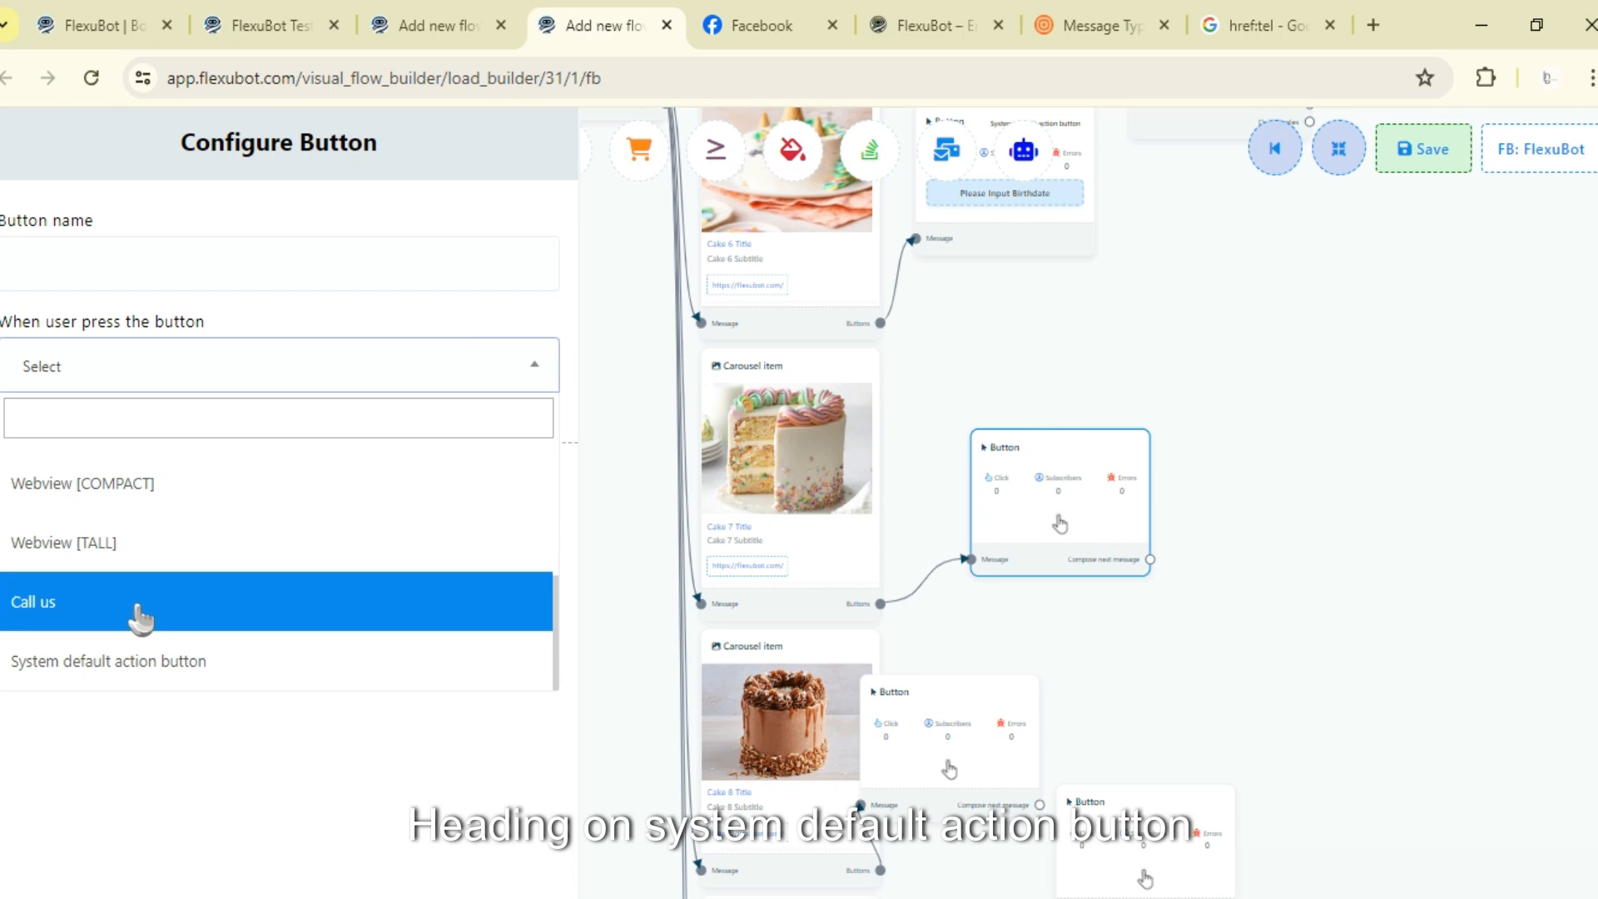
pyautogui.click(129, 662)
pyautogui.click(152, 470)
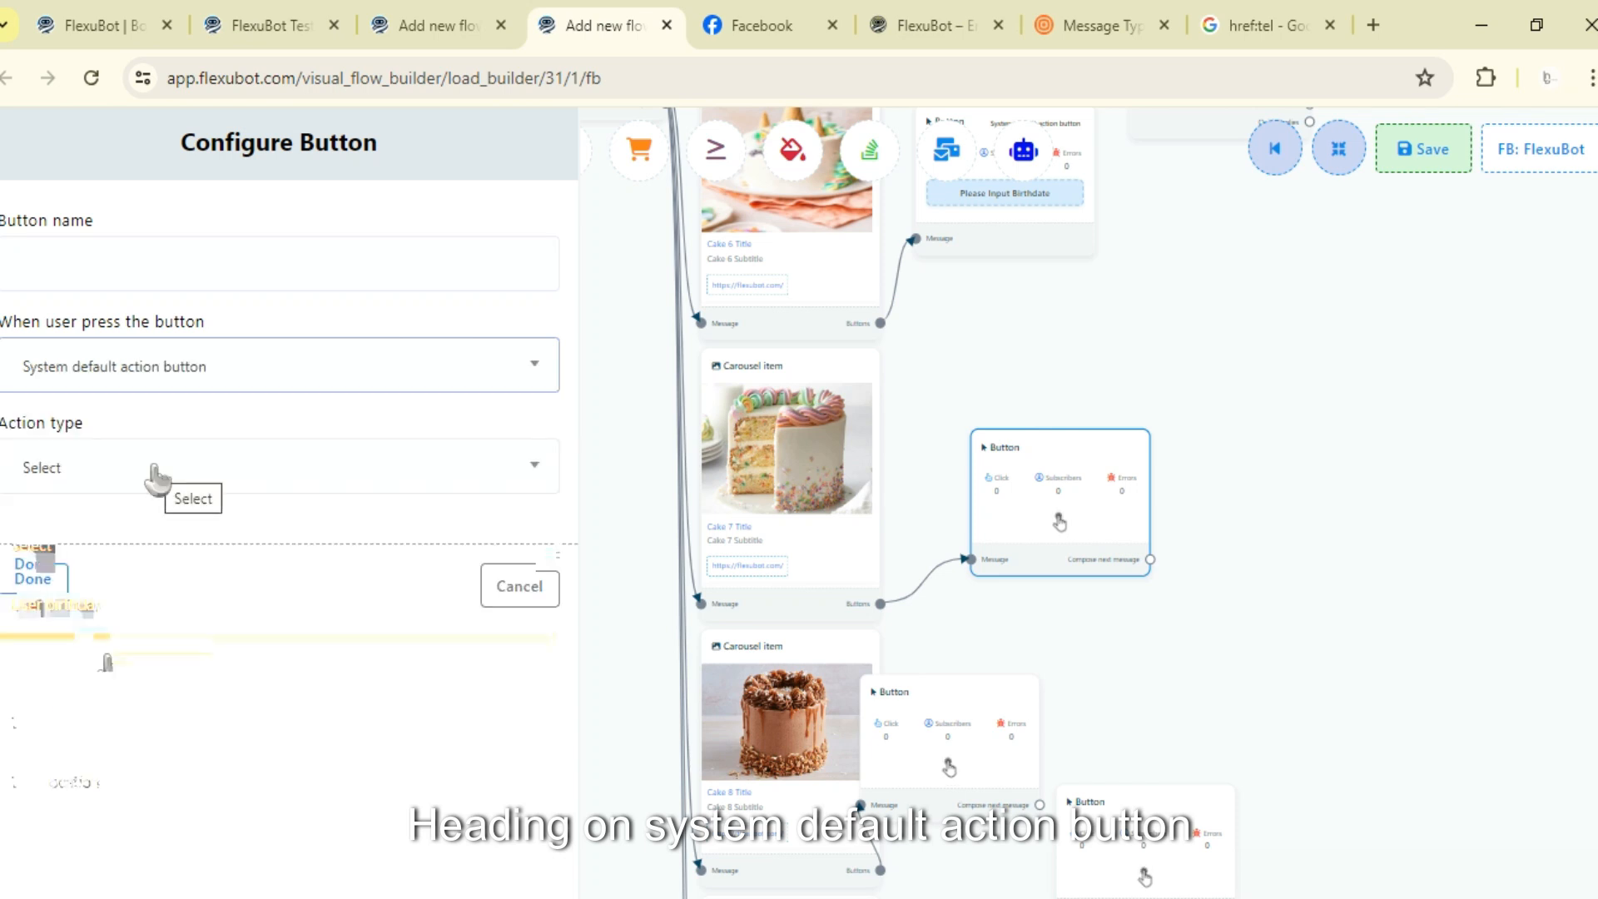
pyautogui.click(116, 658)
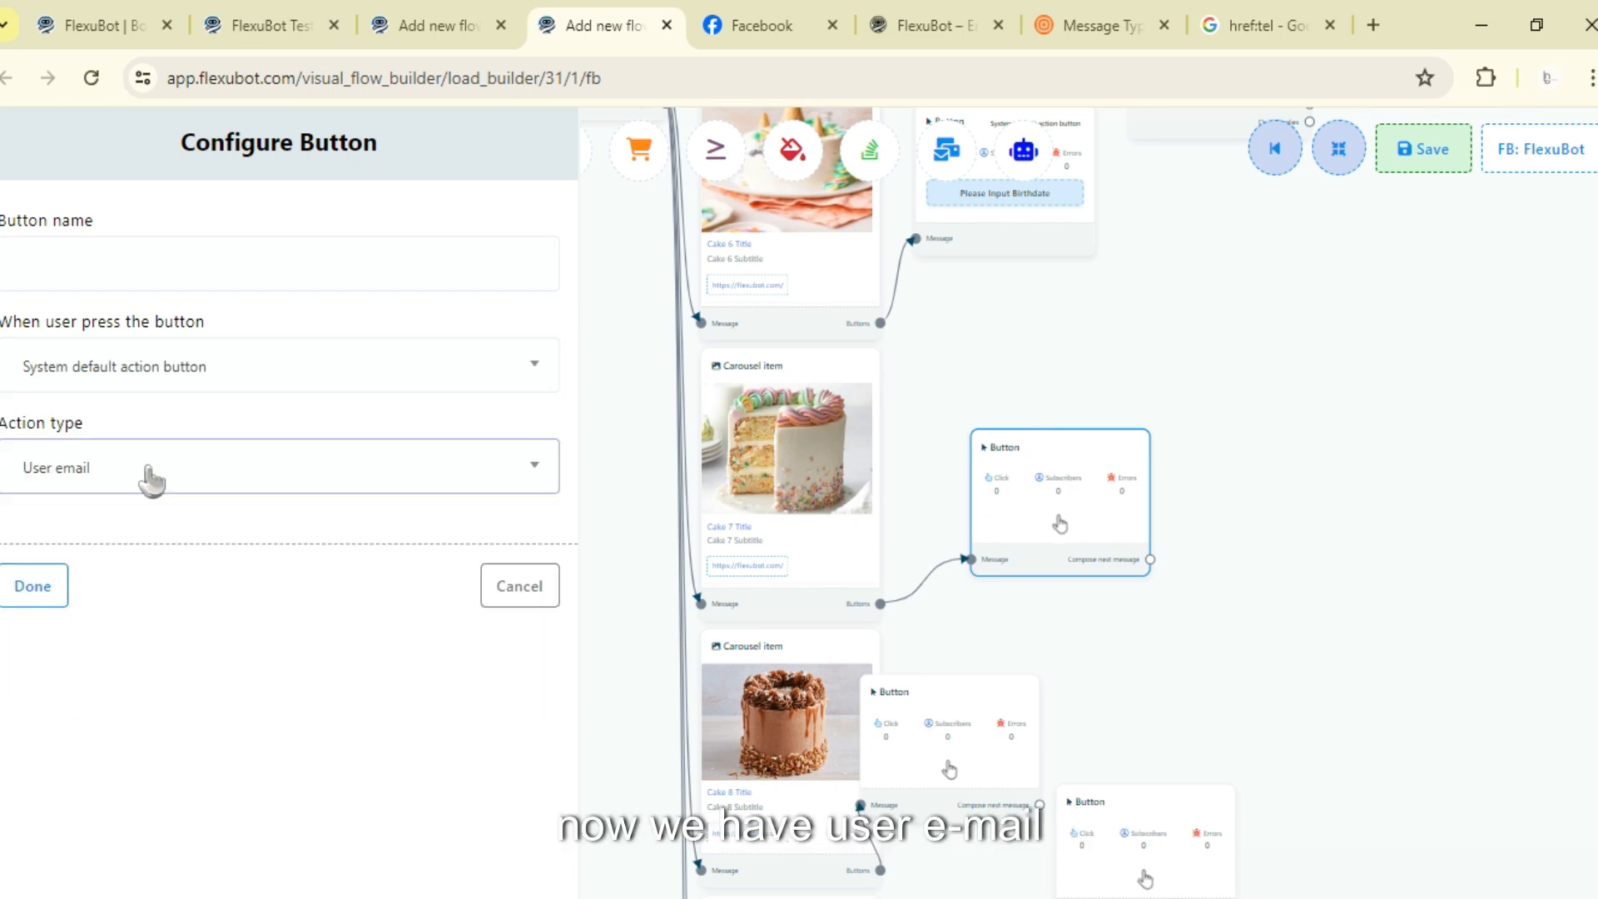
# - Name the button Please Input Email and finish it
pyautogui.click(208, 269)
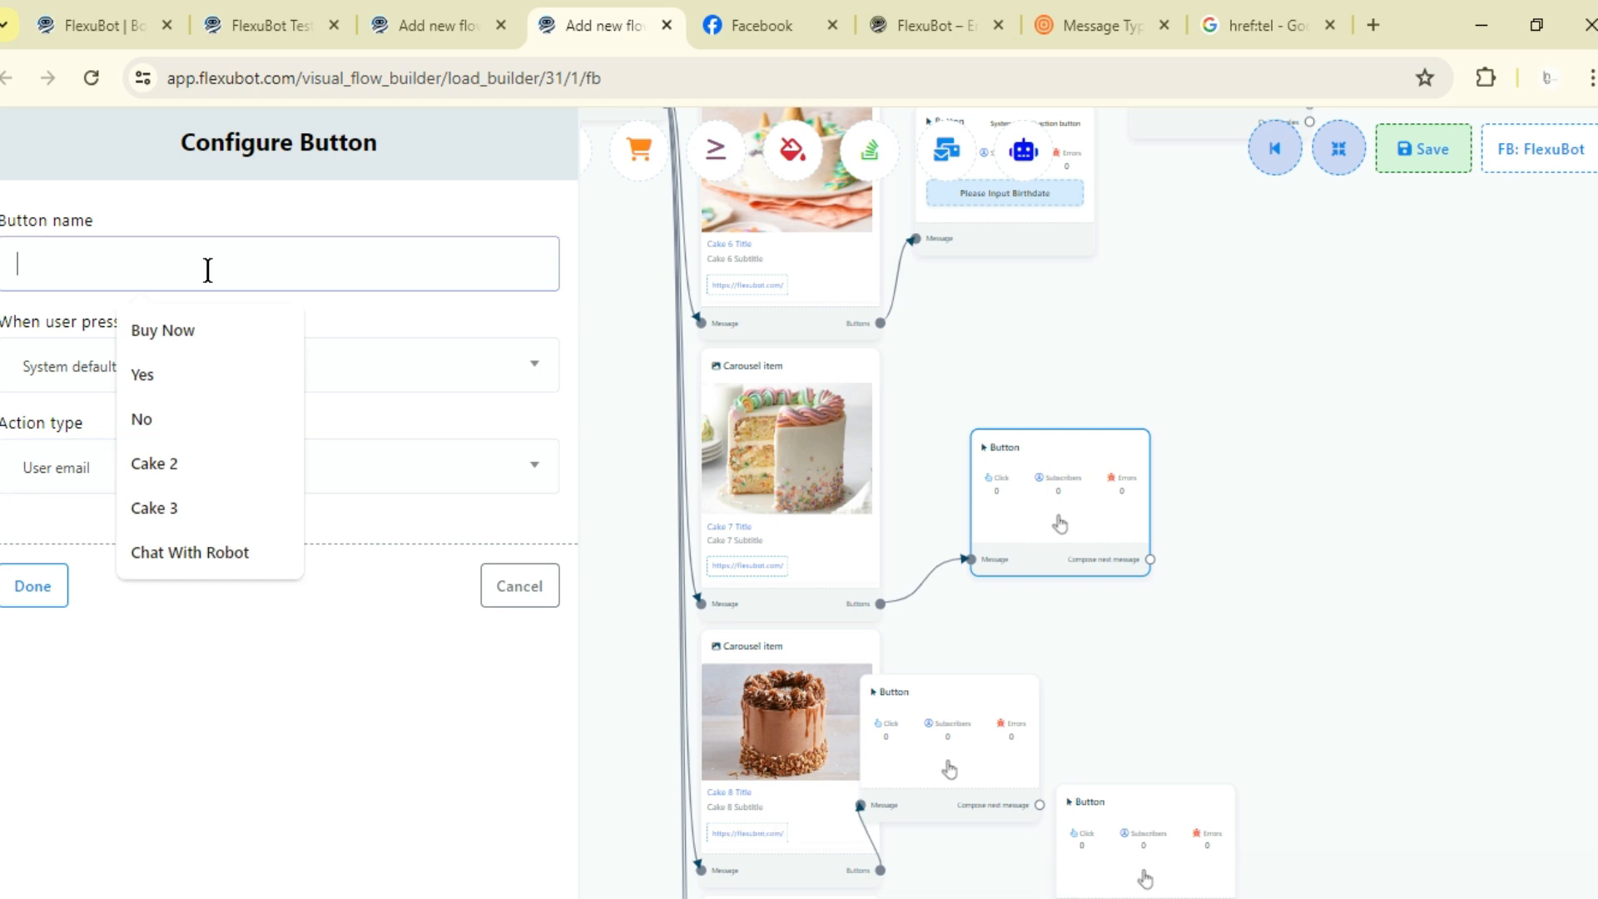
pyautogui.write('Please Inpur Email')
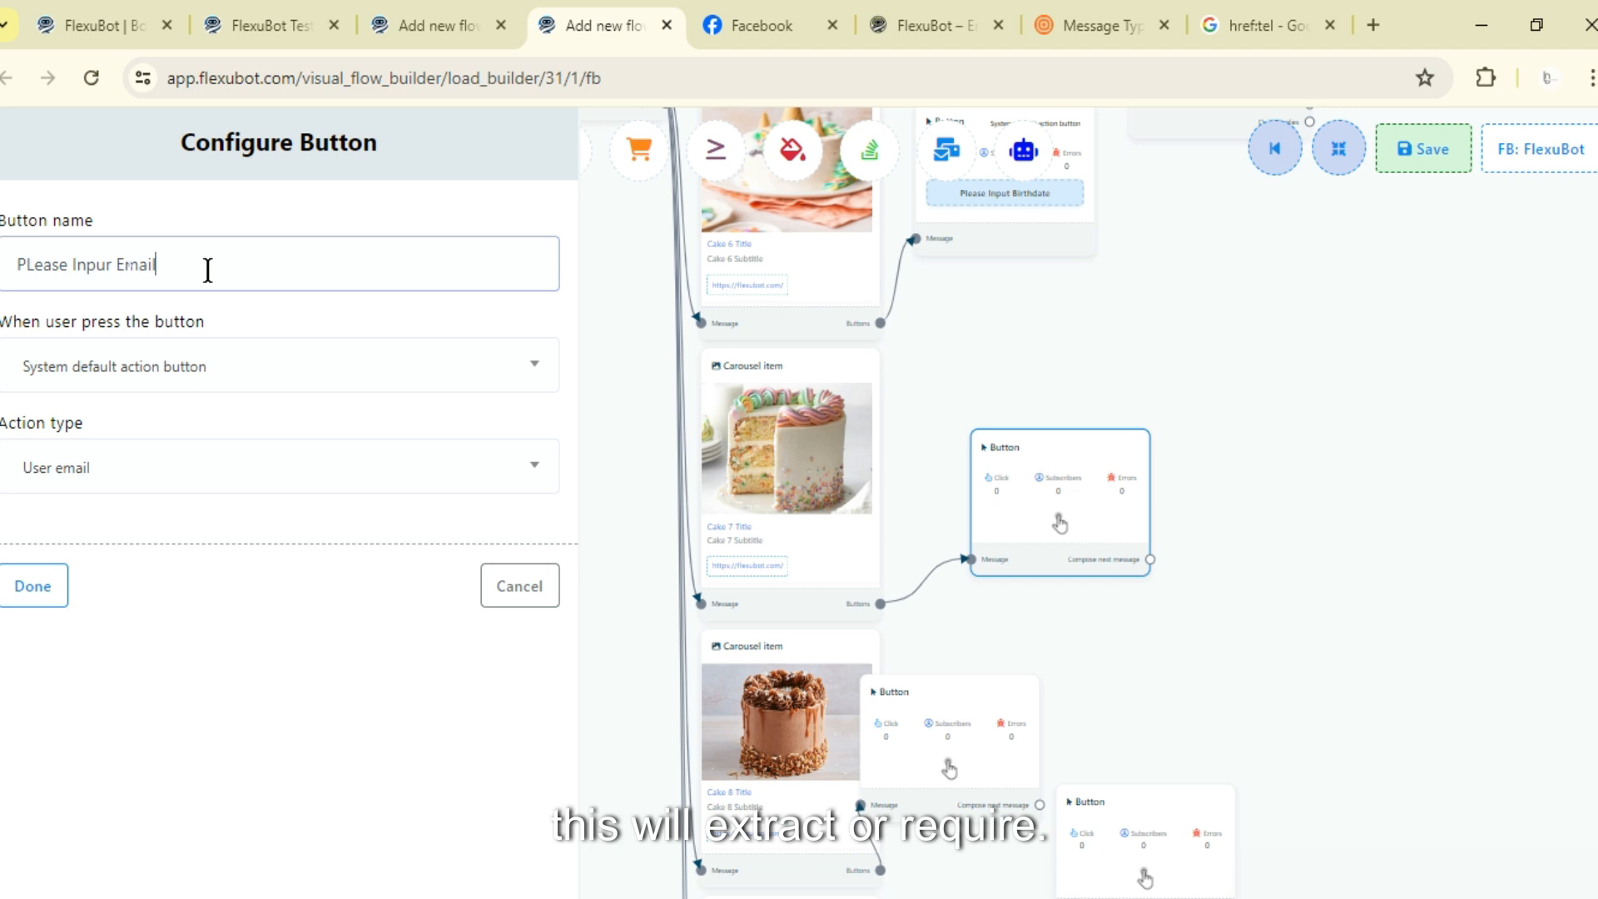
pyautogui.press('Left')
pyautogui.press('Left')
pyautogui.press('Left')
pyautogui.press('Left')
pyautogui.press('Left')
pyautogui.press('Left')
pyautogui.press('BackSpace')
pyautogui.write('T')
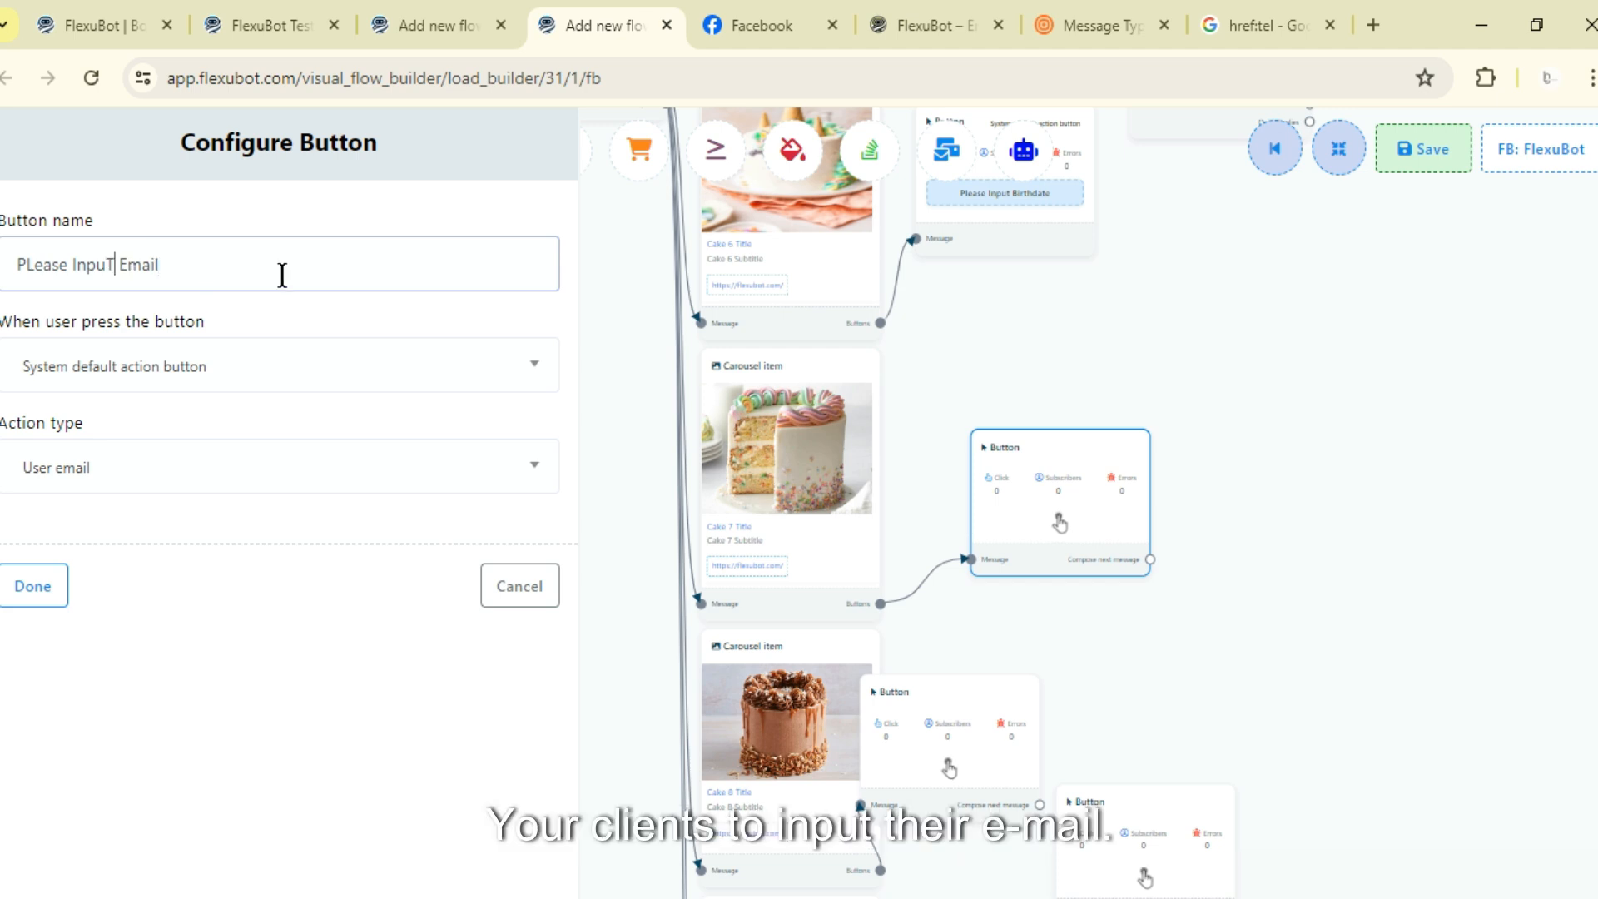
pyautogui.press('BackSpace')
pyautogui.write('t')
pyautogui.click(37, 267)
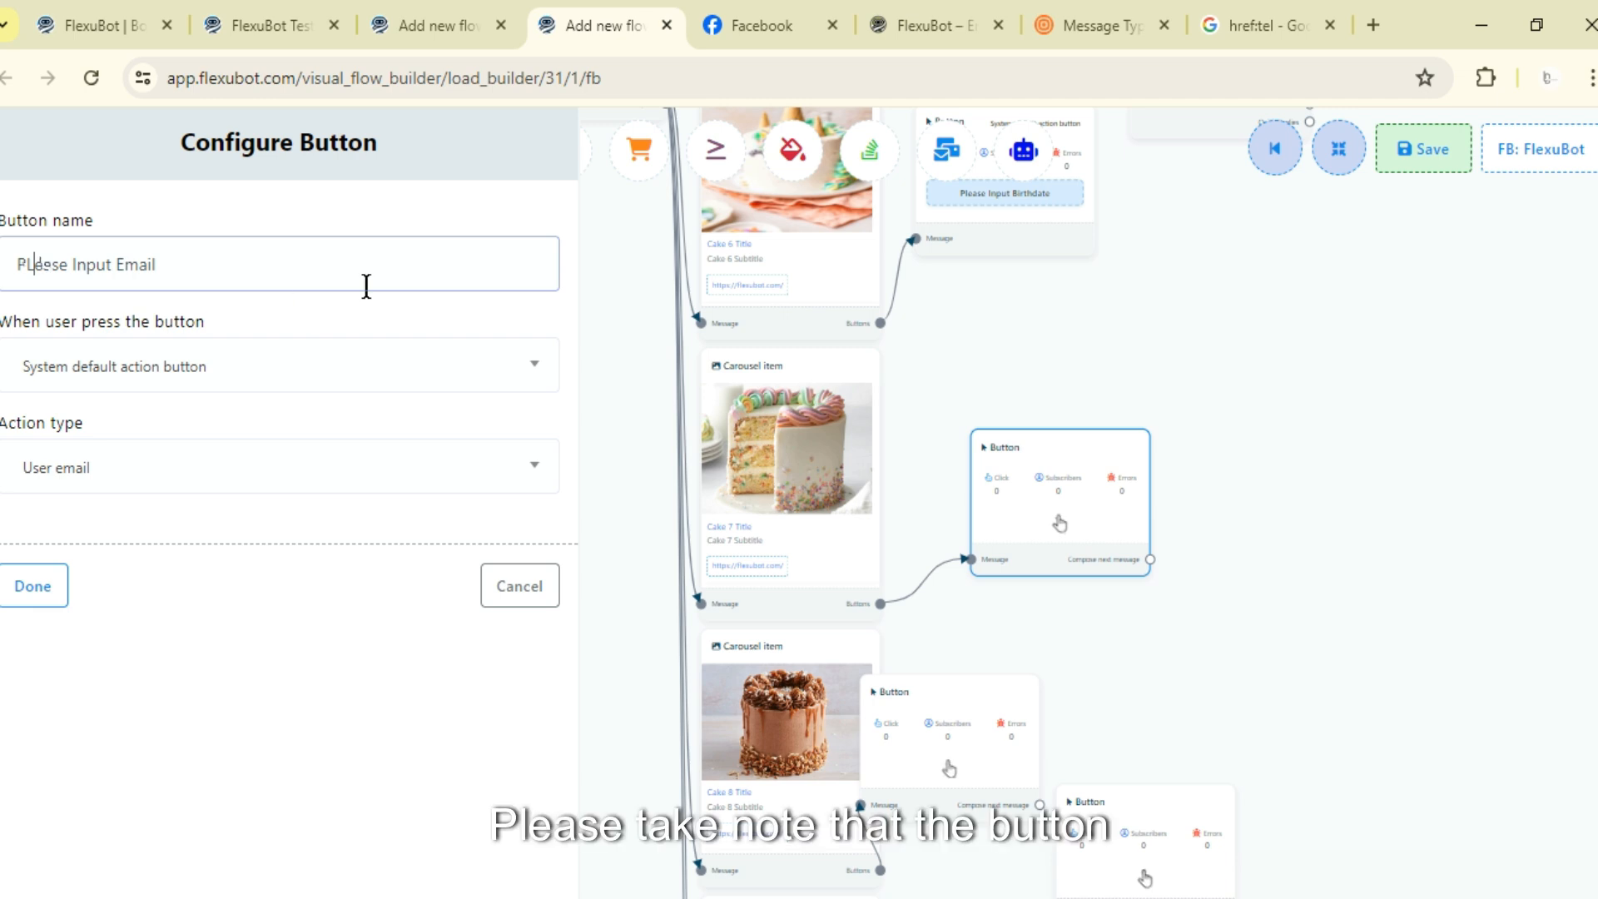
pyautogui.press('BackSpace')
pyautogui.write('l')
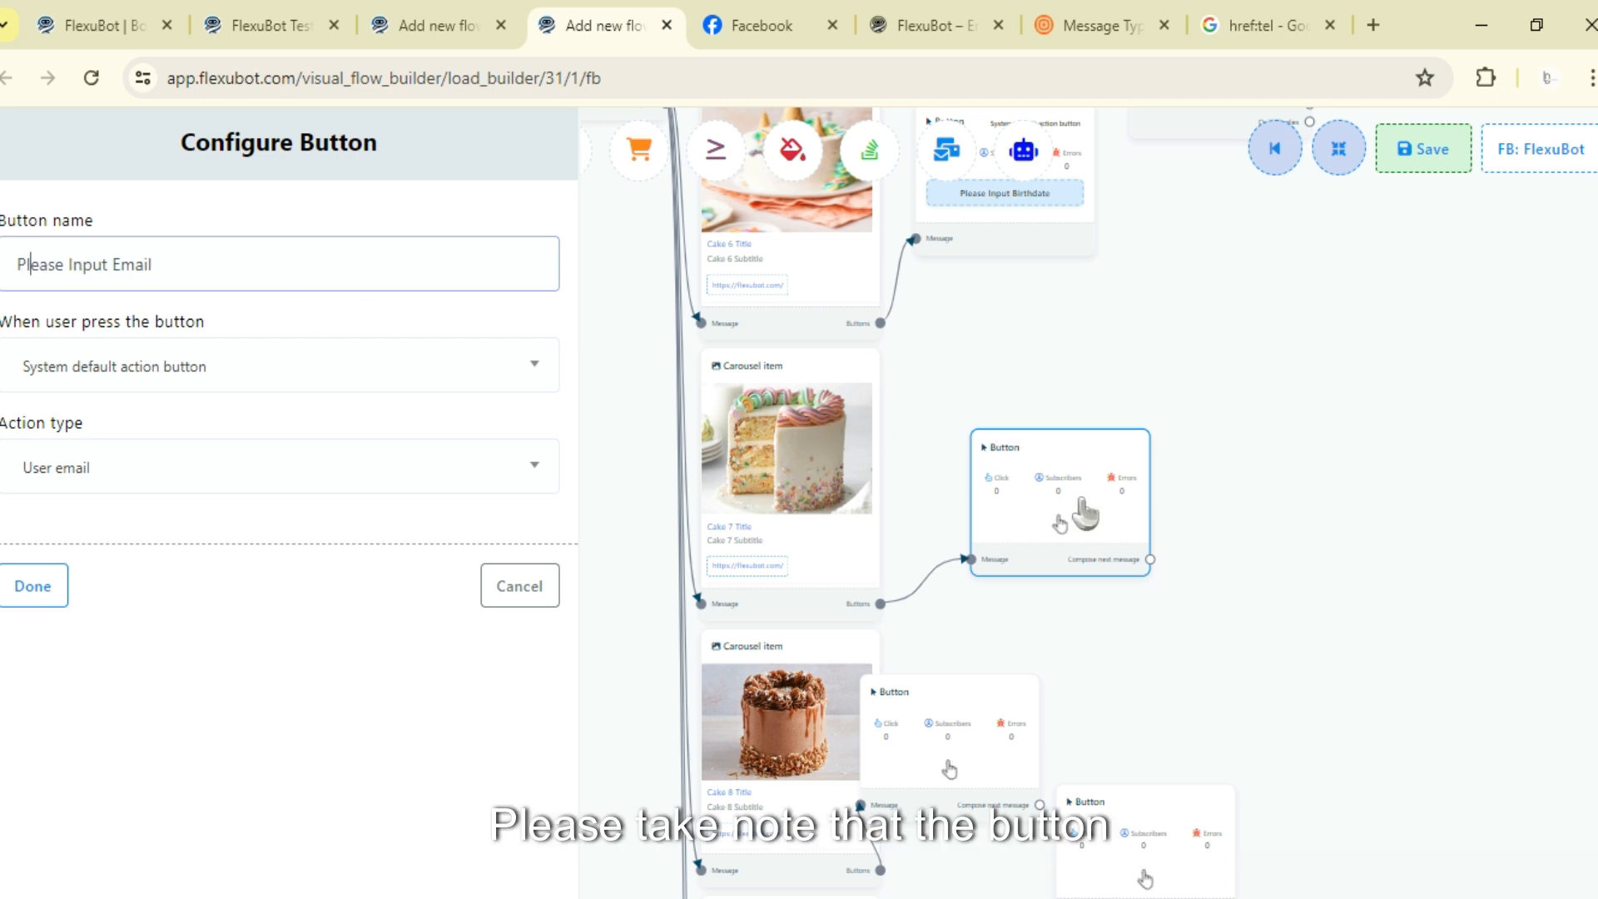
pyautogui.click(52, 587)
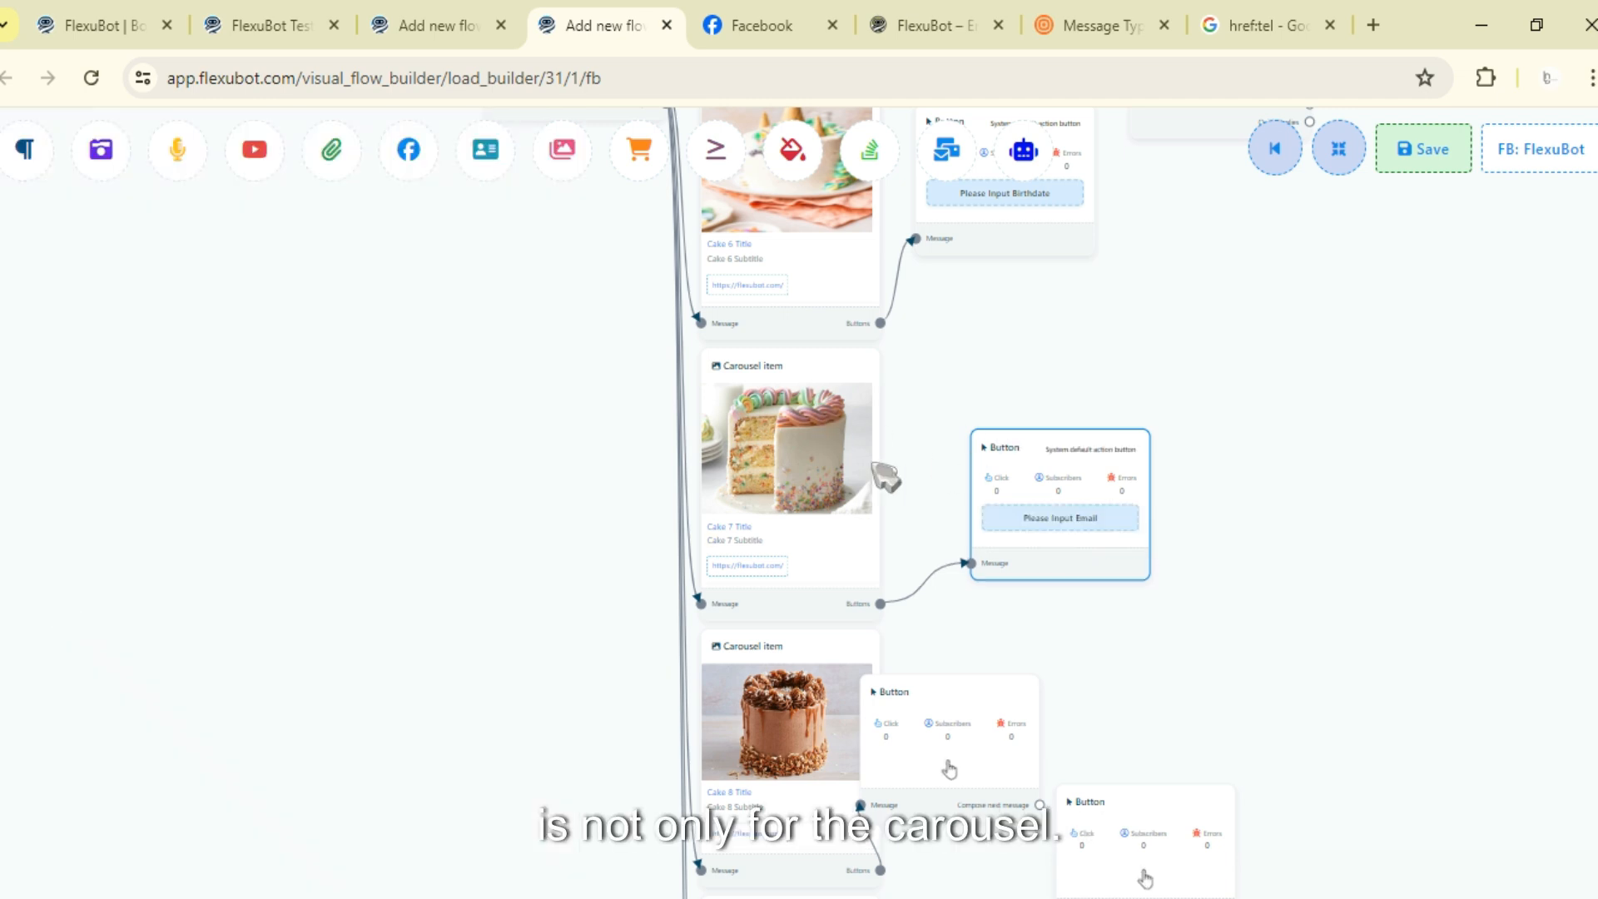
# - Demonstrate adding a Text node with a connected Button, then add a File node and delete it
pyautogui.moveTo(22, 162); pyautogui.dragTo(83, 383)
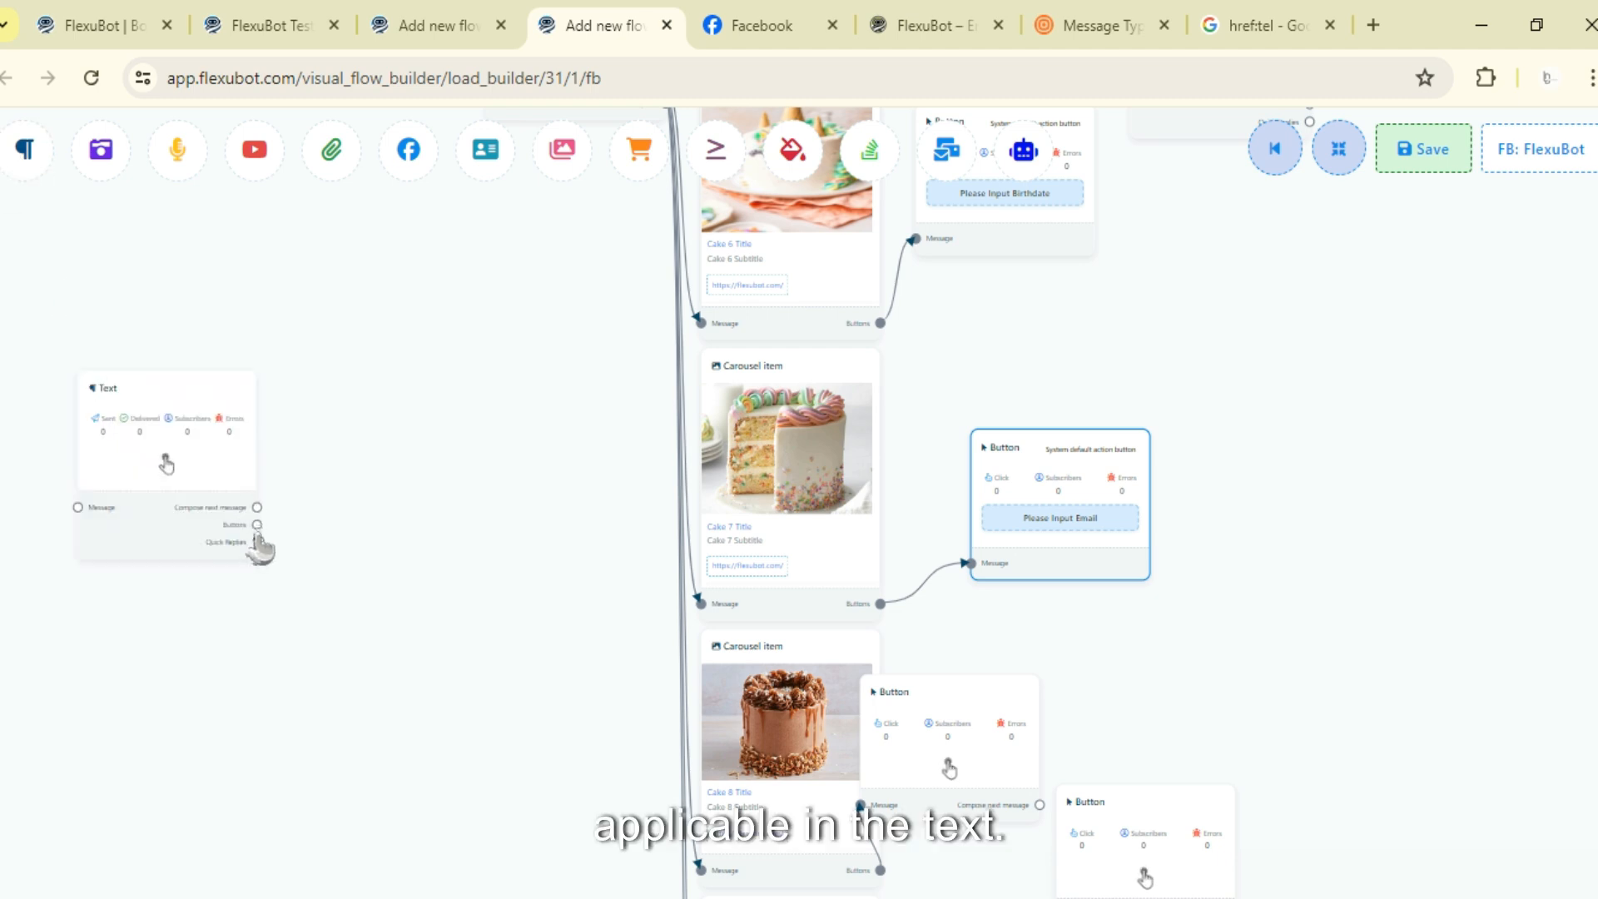
pyautogui.moveTo(259, 541); pyautogui.dragTo(383, 466)
pyautogui.moveTo(331, 150)
pyautogui.mouseDown()
pyautogui.moveTo(376, 249)
pyautogui.moveTo(100, 664)
pyautogui.mouseUp()
pyautogui.rightClick(170, 695)
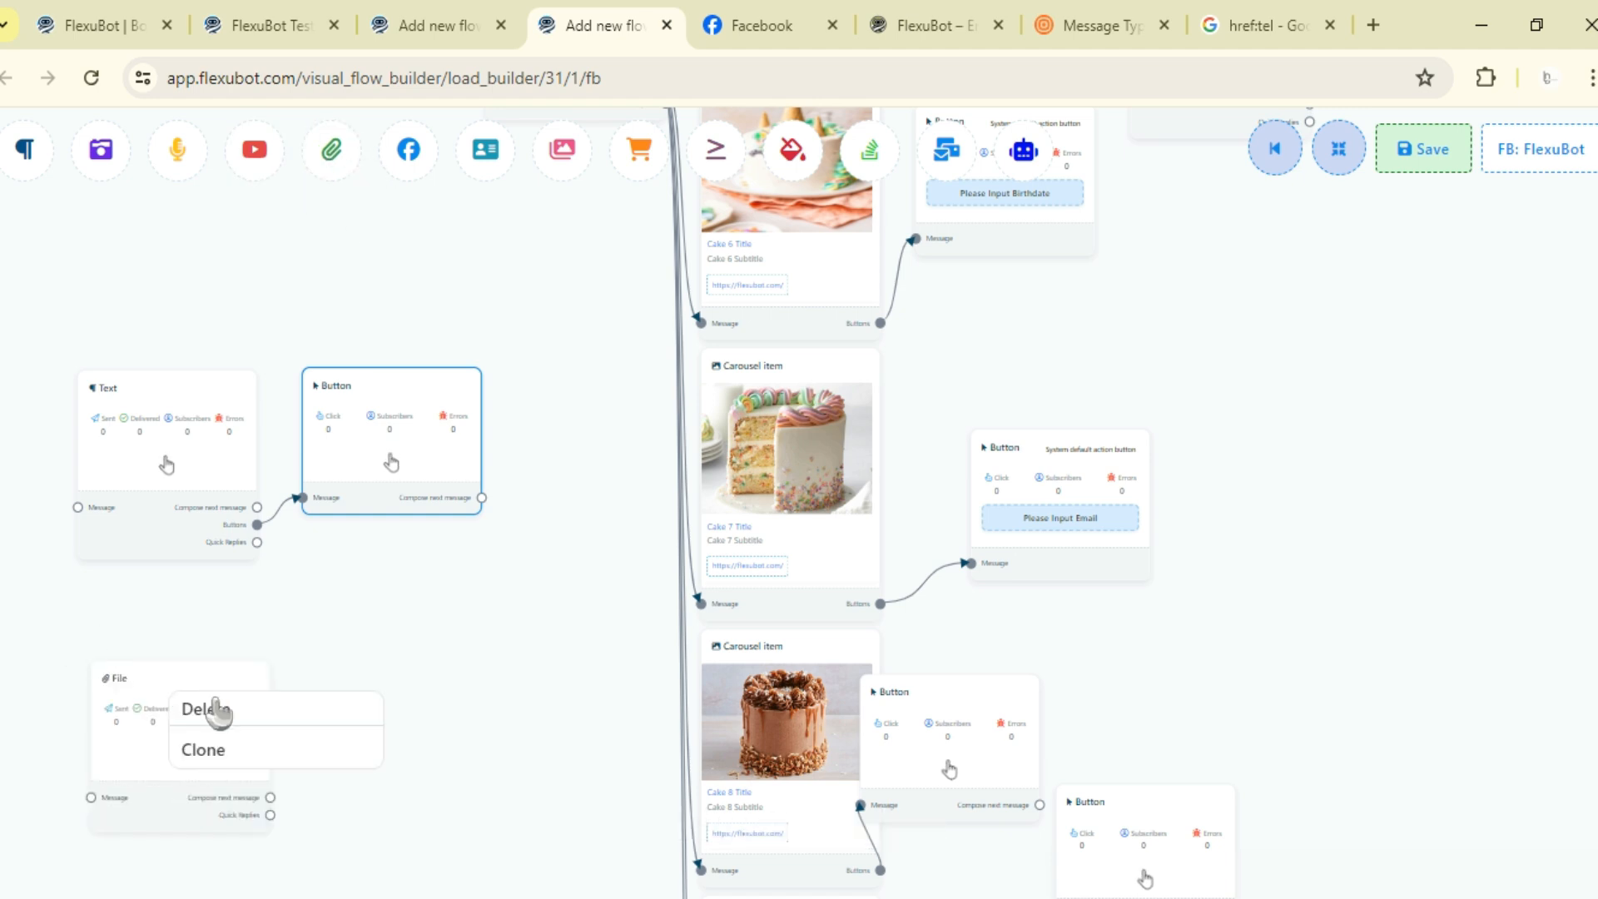
pyautogui.click(218, 710)
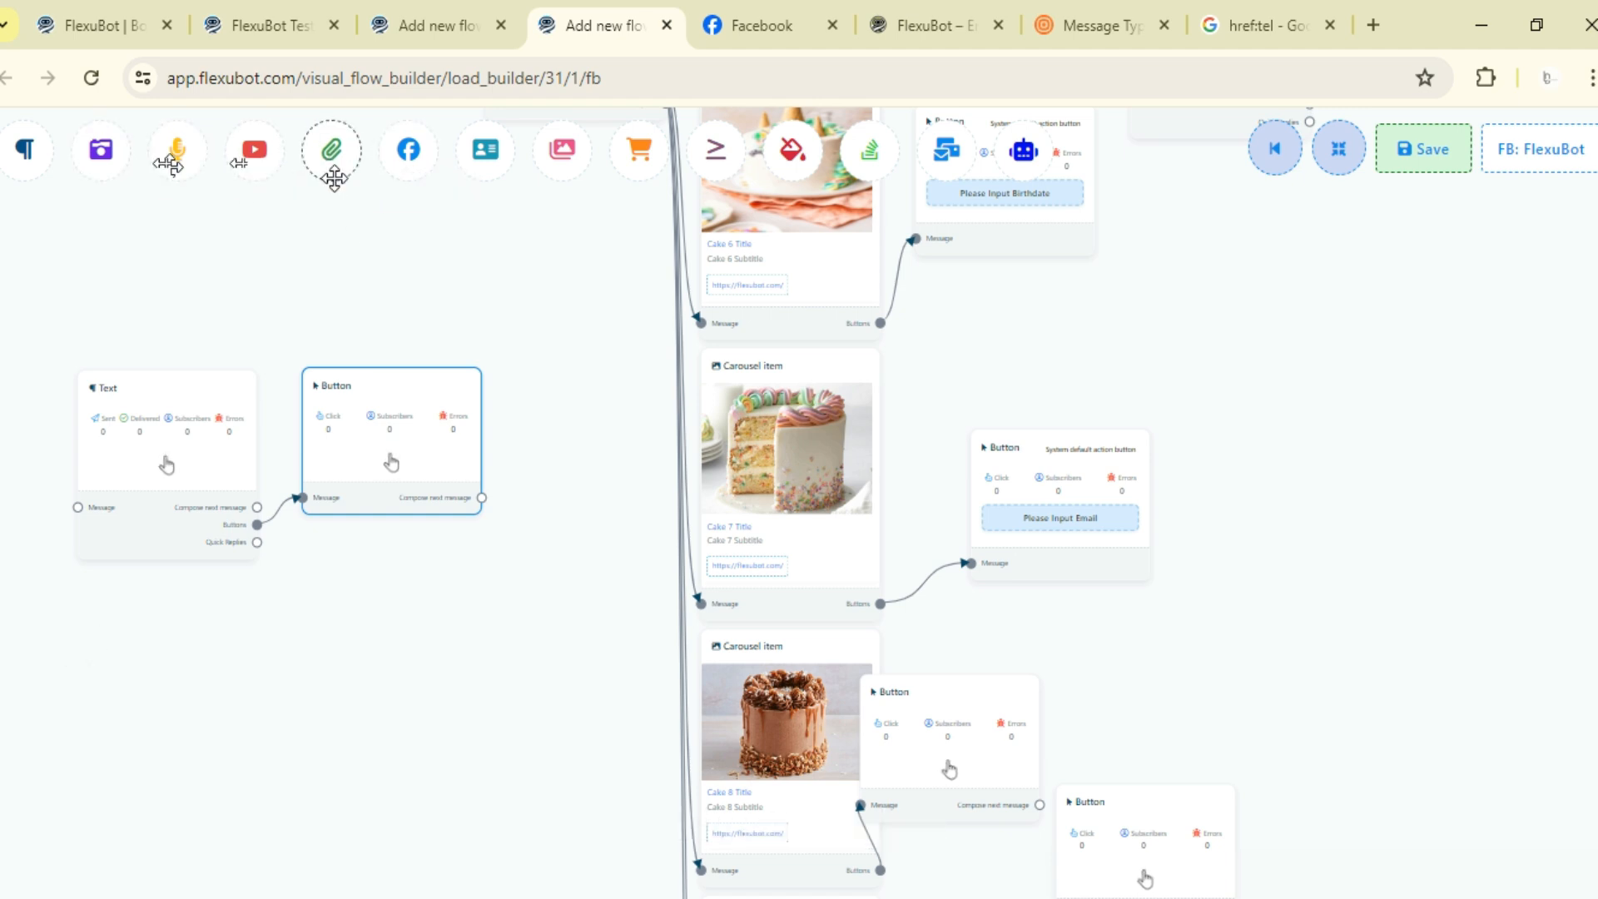
# - Add a Card node with a connected Button, then delete the Card, Text and Button nodes
pyautogui.moveTo(471, 171); pyautogui.dragTo(111, 646)
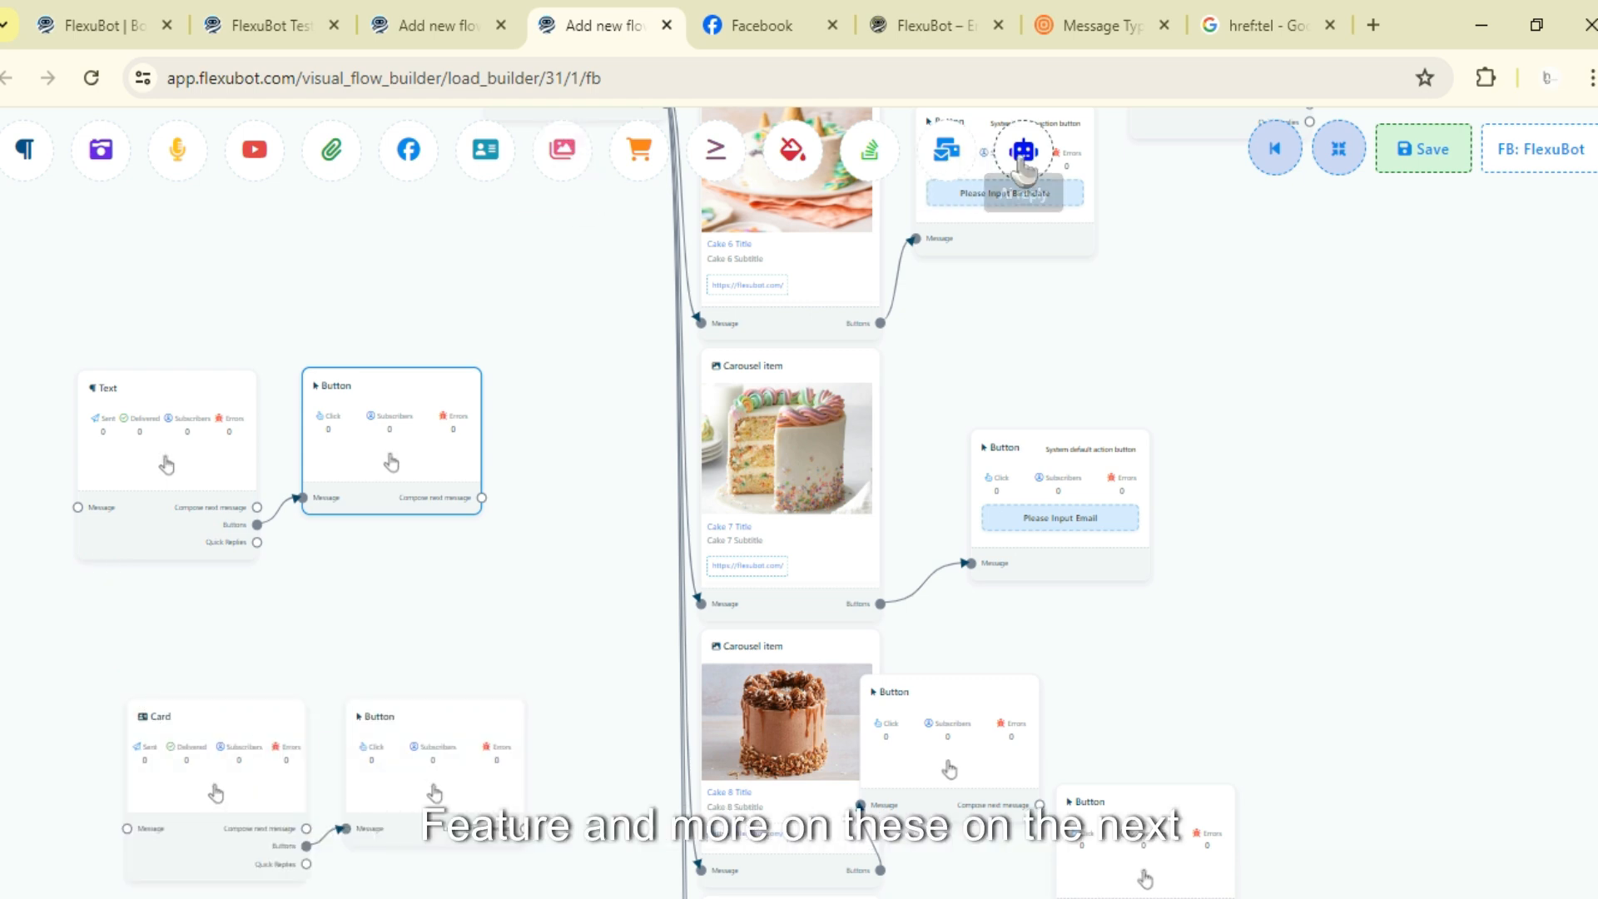
pyautogui.rightClick(129, 634)
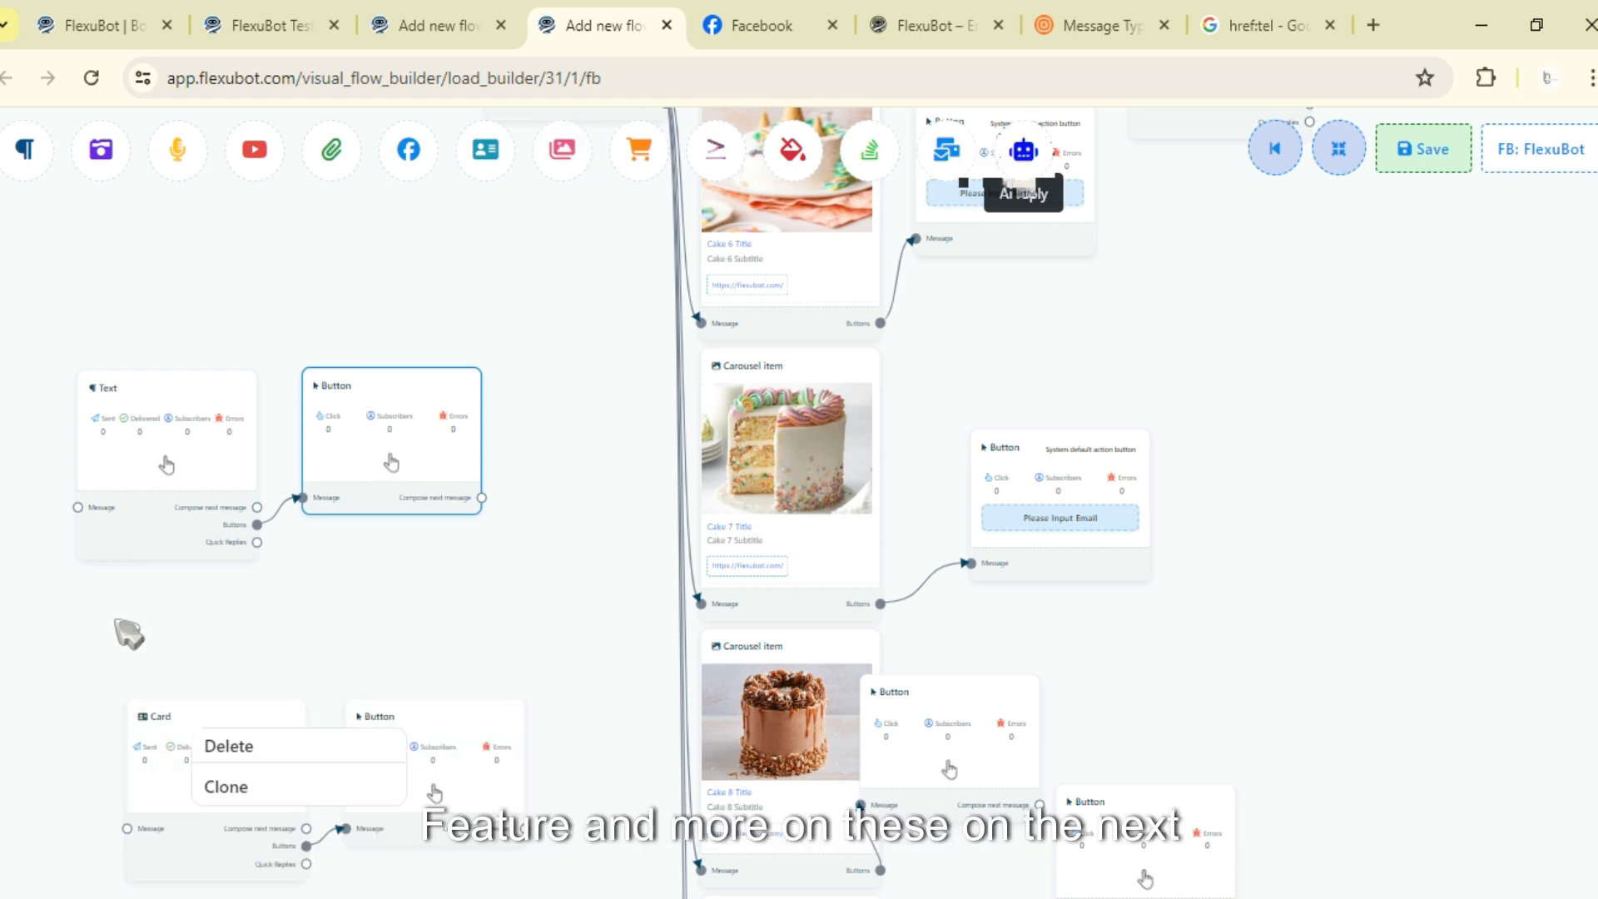
pyautogui.click(218, 746)
pyautogui.rightClick(227, 414)
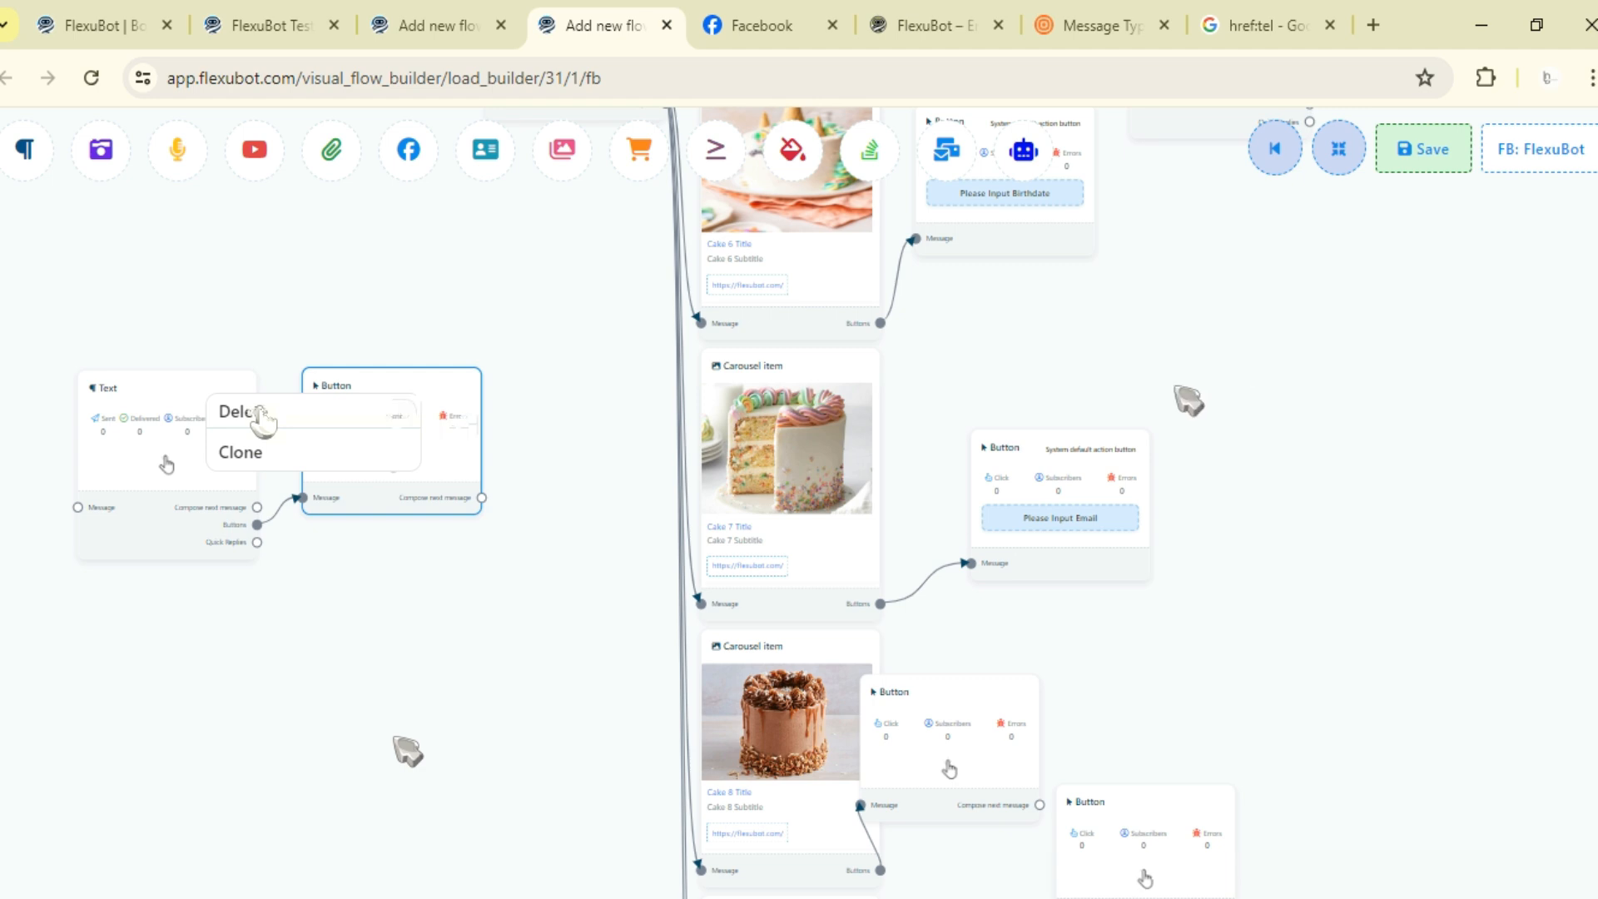
pyautogui.click(259, 414)
pyautogui.rightClick(406, 433)
pyautogui.click(405, 436)
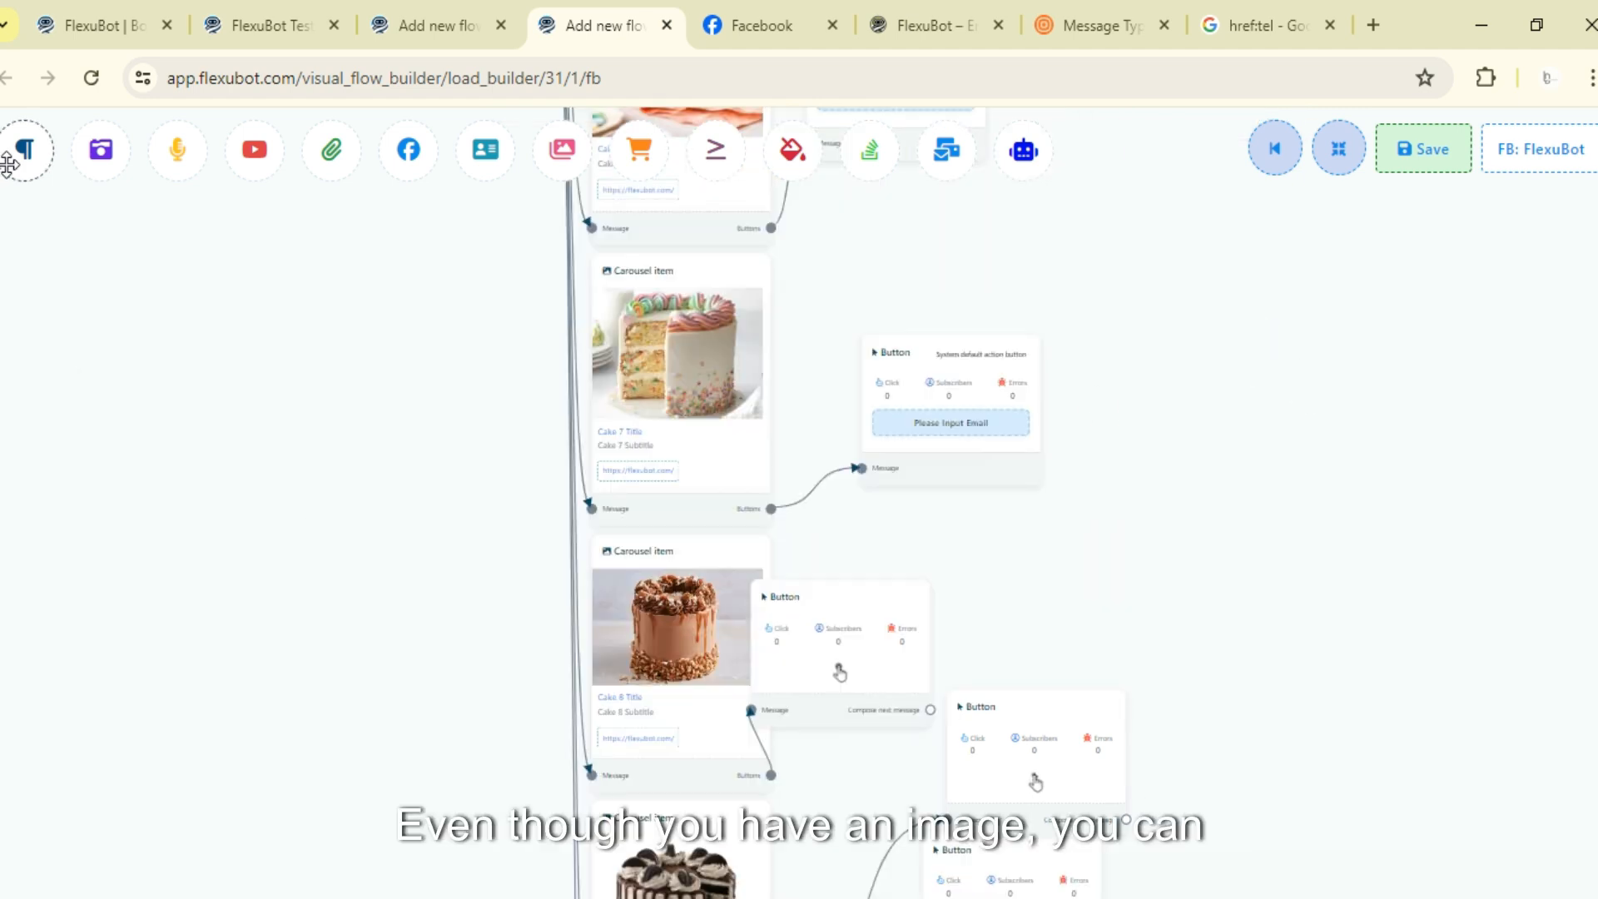
# - Add an Image node followed by a connected Text node as a demonstration
pyautogui.moveTo(101, 150); pyautogui.dragTo(73, 423)
pyautogui.moveTo(252, 561); pyautogui.dragTo(316, 550)
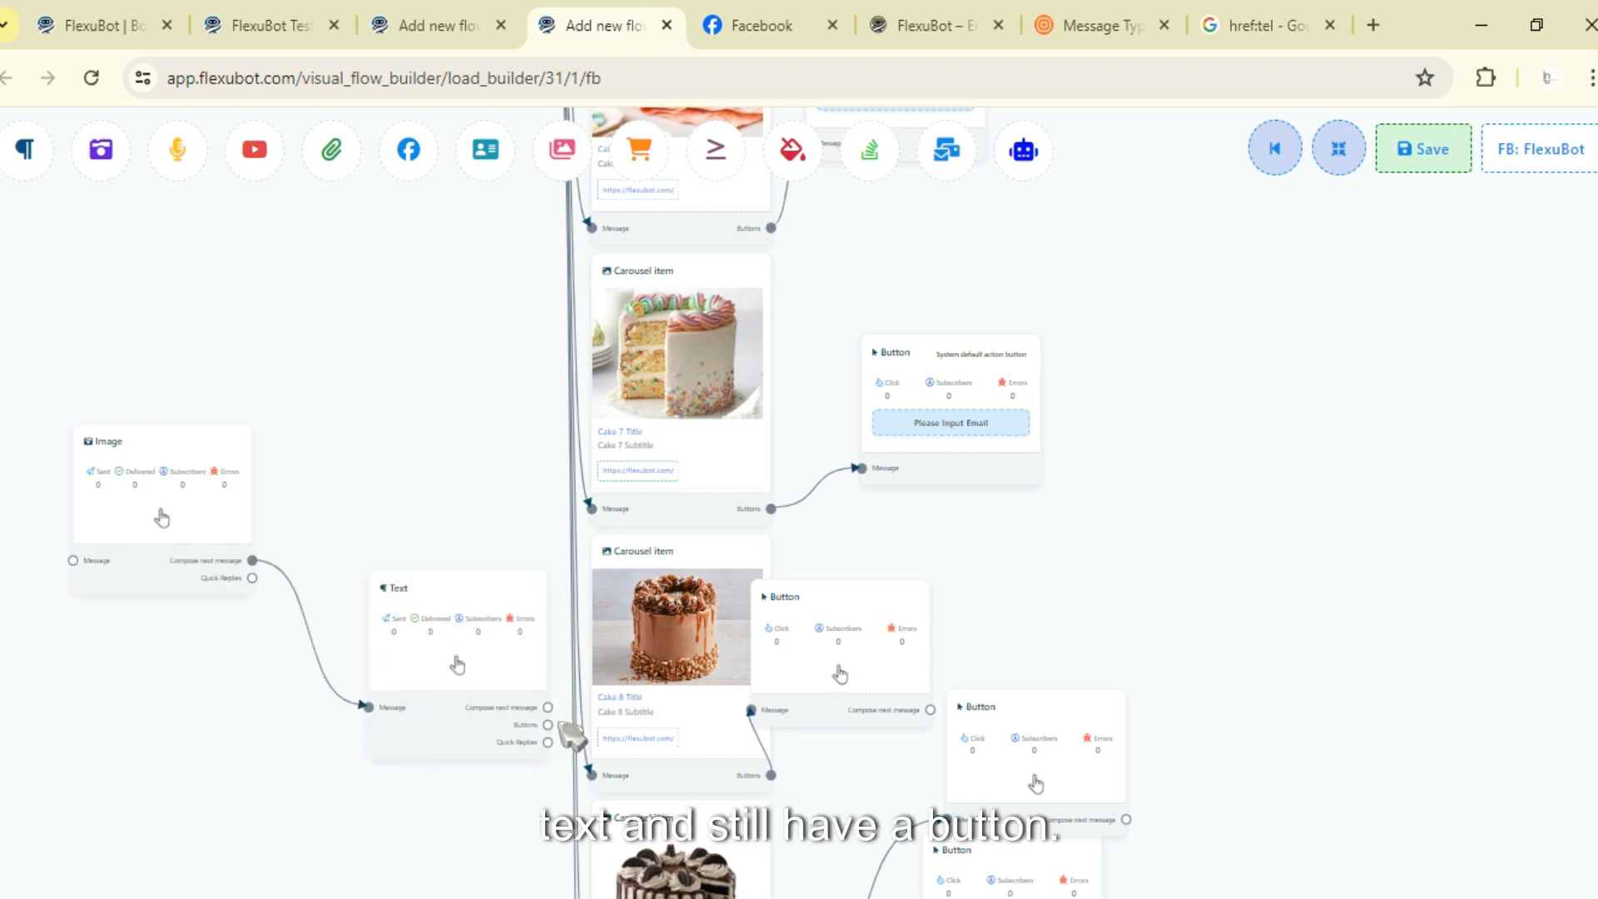
pyautogui.moveTo(573, 736); pyautogui.dragTo(596, 712)
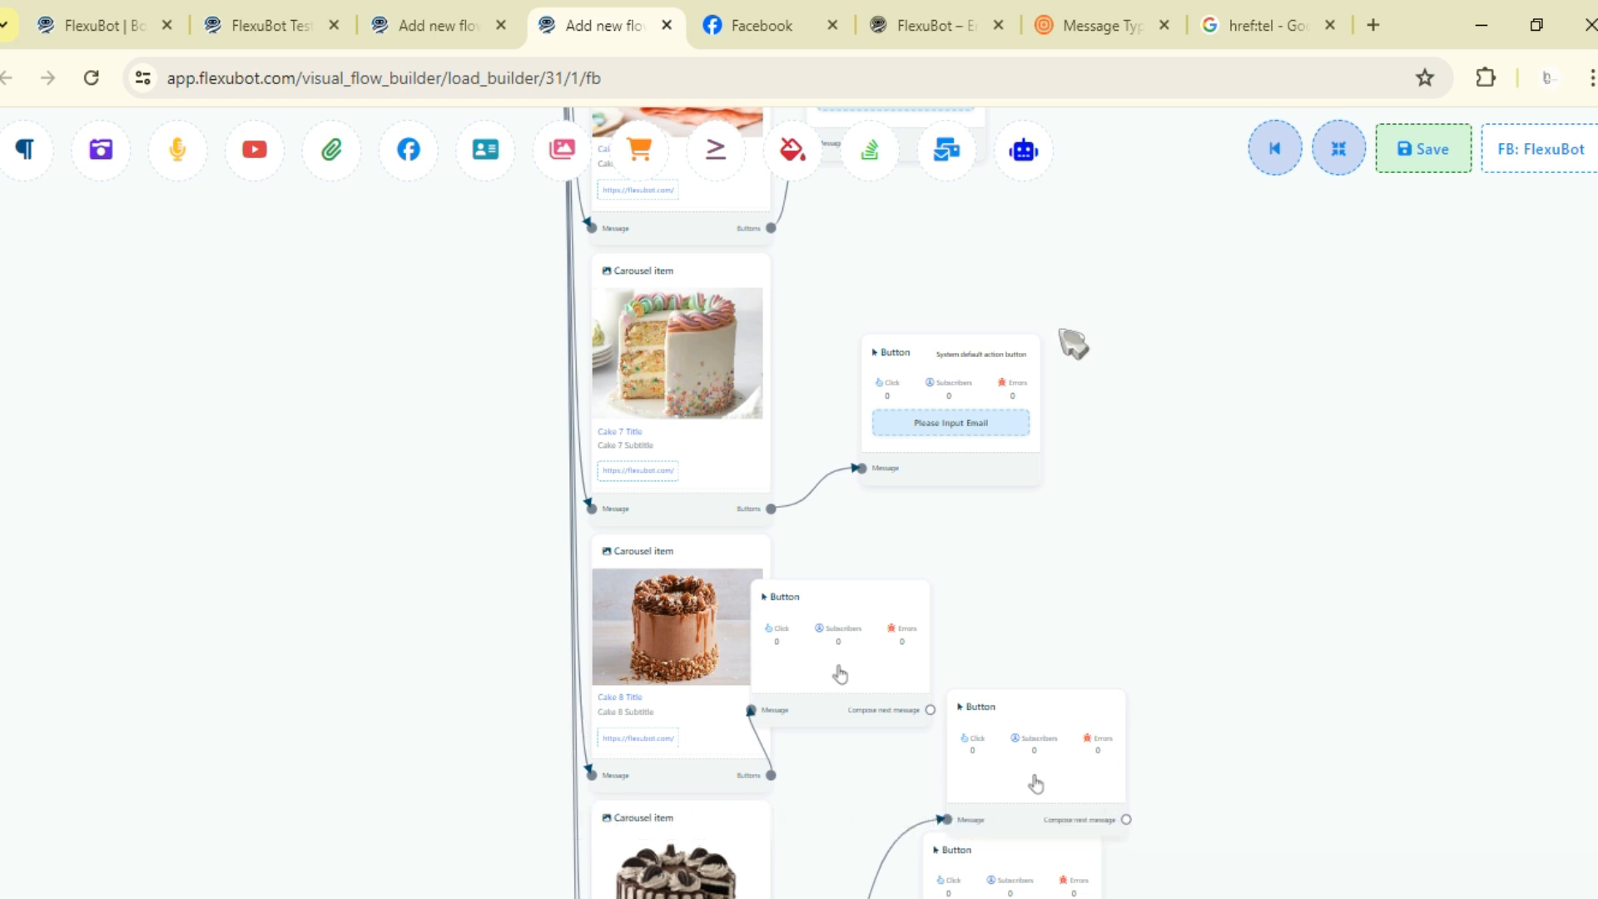
pyautogui.click(856, 420)
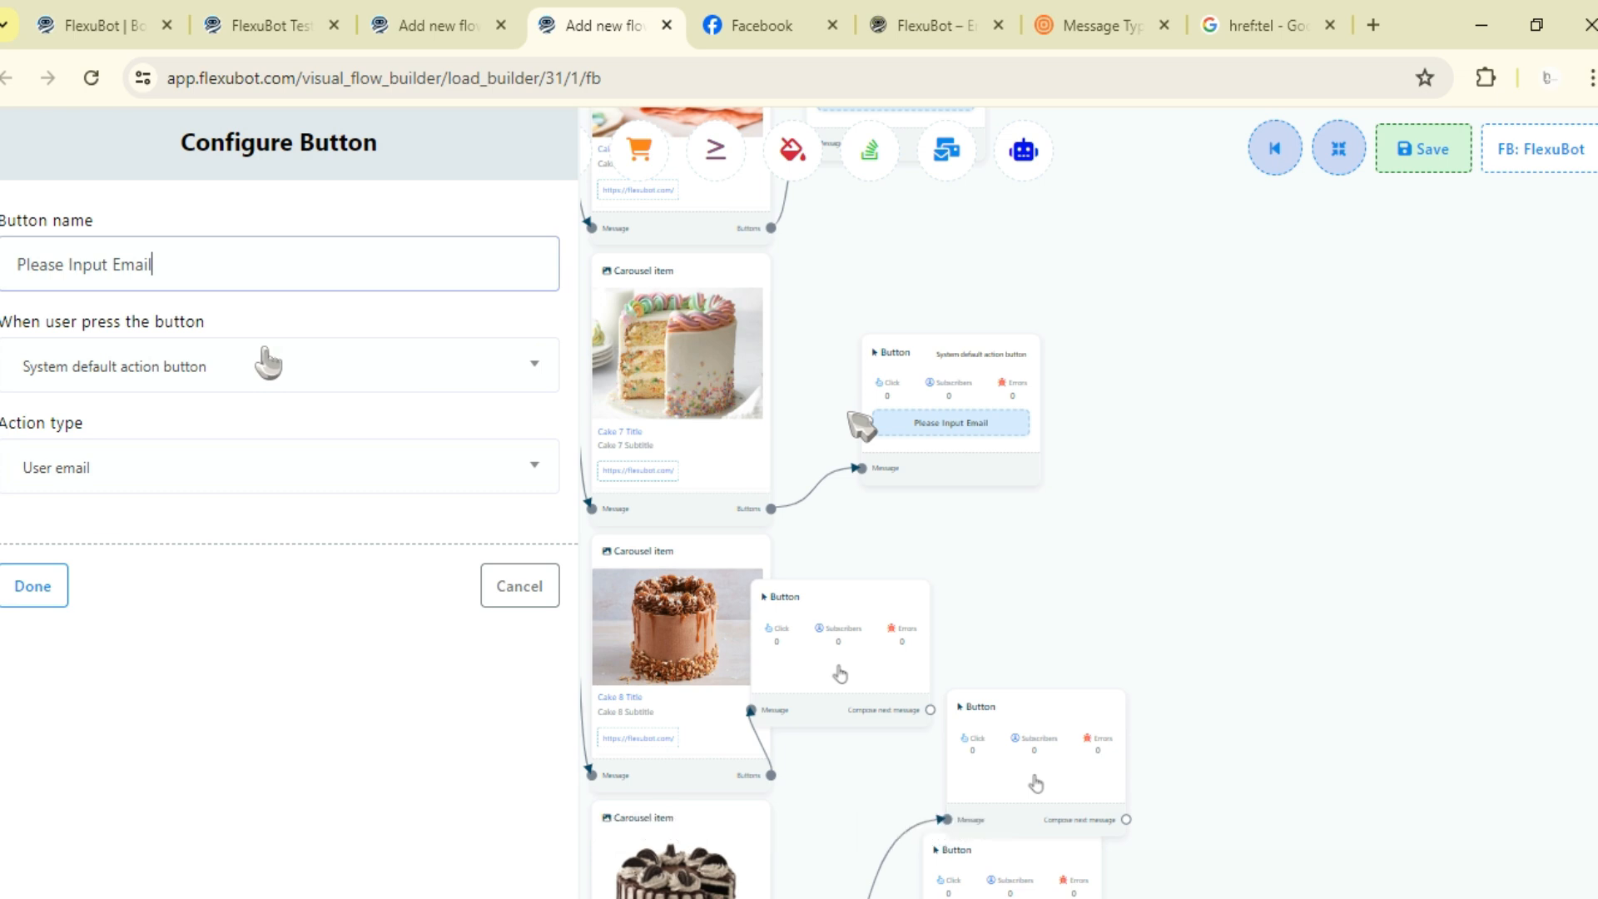
pyautogui.click(30, 578)
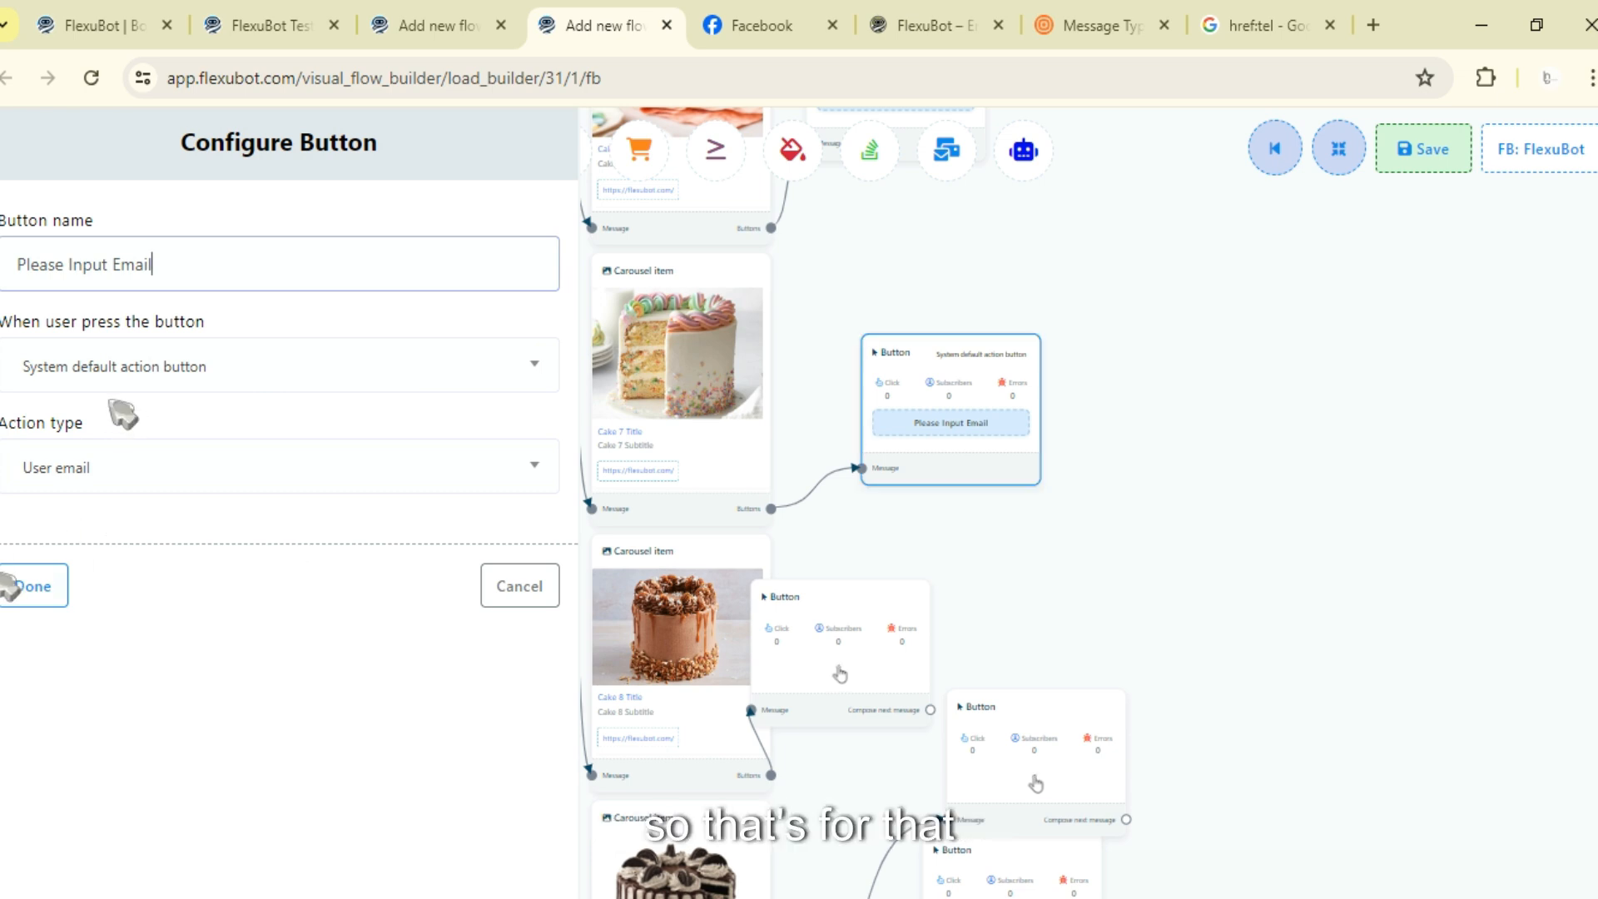
# - Move the eighth cake item's button beside it, open it, and set System default action button with action type User phone
pyautogui.scroll(-2, 1078, 524)
pyautogui.moveTo(1076, 470); pyautogui.dragTo(1078, 421)
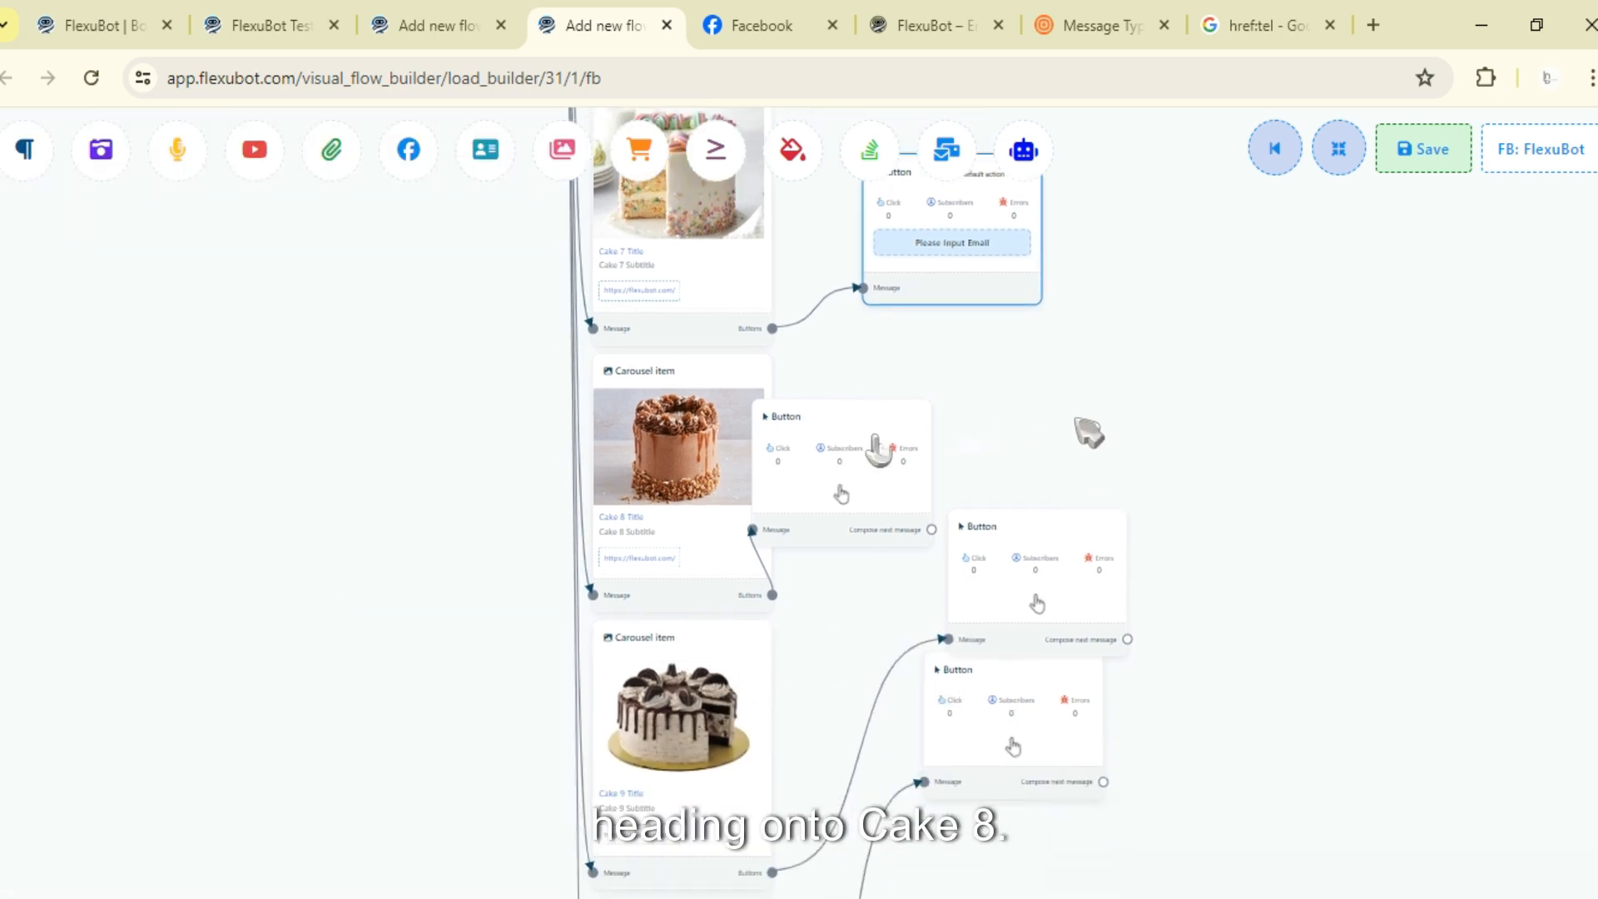
pyautogui.moveTo(871, 441); pyautogui.dragTo(969, 418)
pyautogui.doubleClick(969, 420)
pyautogui.click(112, 268)
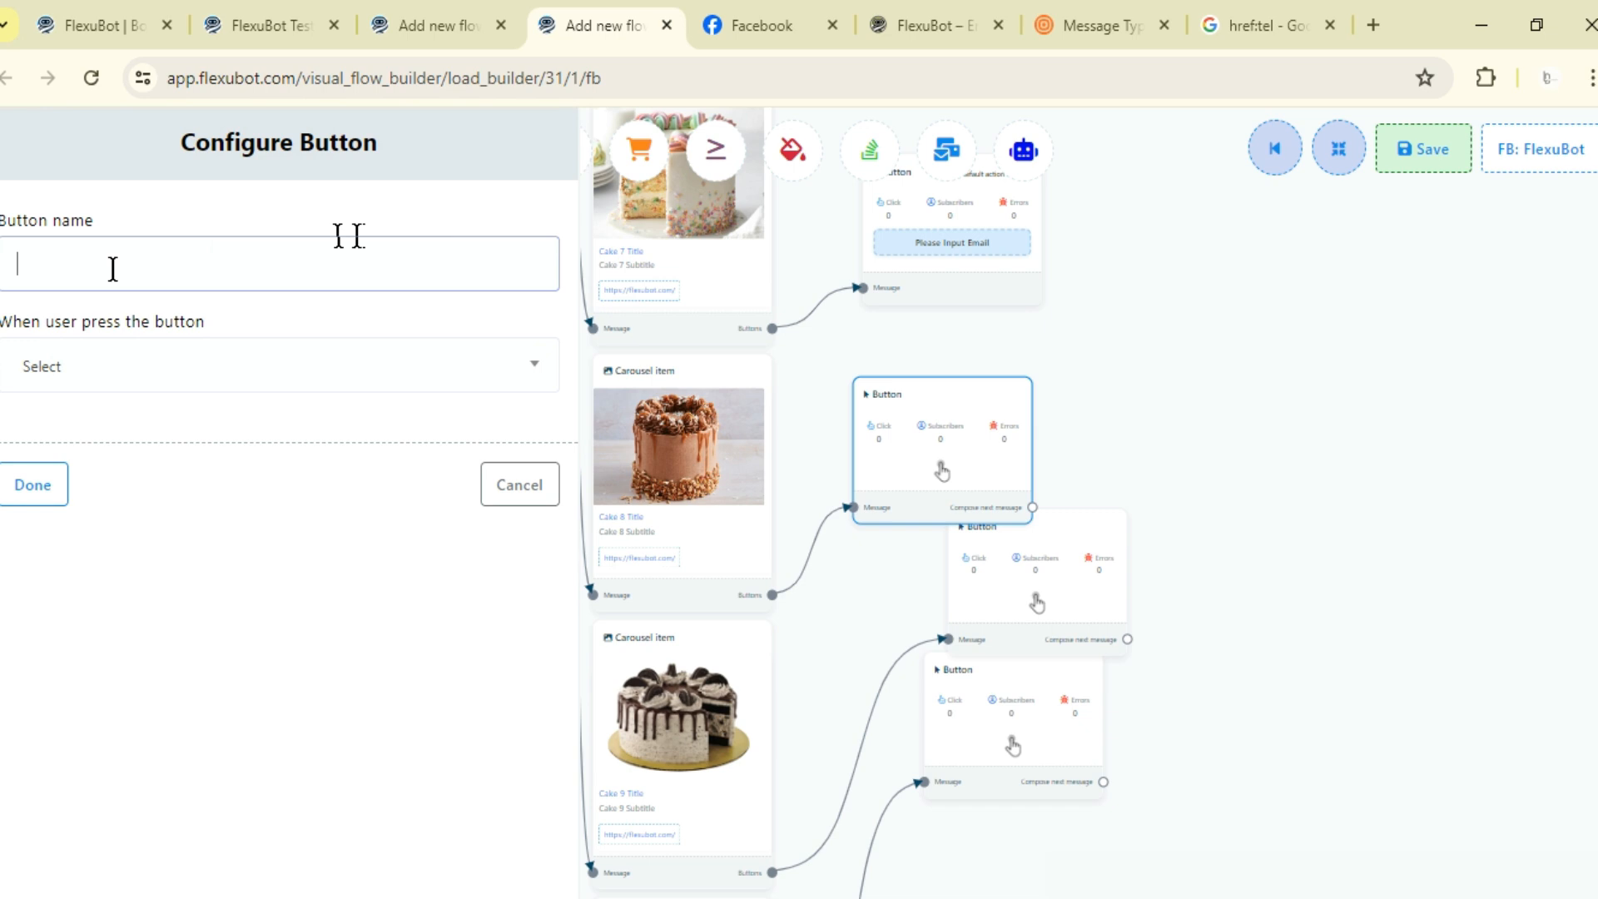
pyautogui.click(53, 384)
pyautogui.scroll(-3, 137, 541)
pyautogui.click(129, 663)
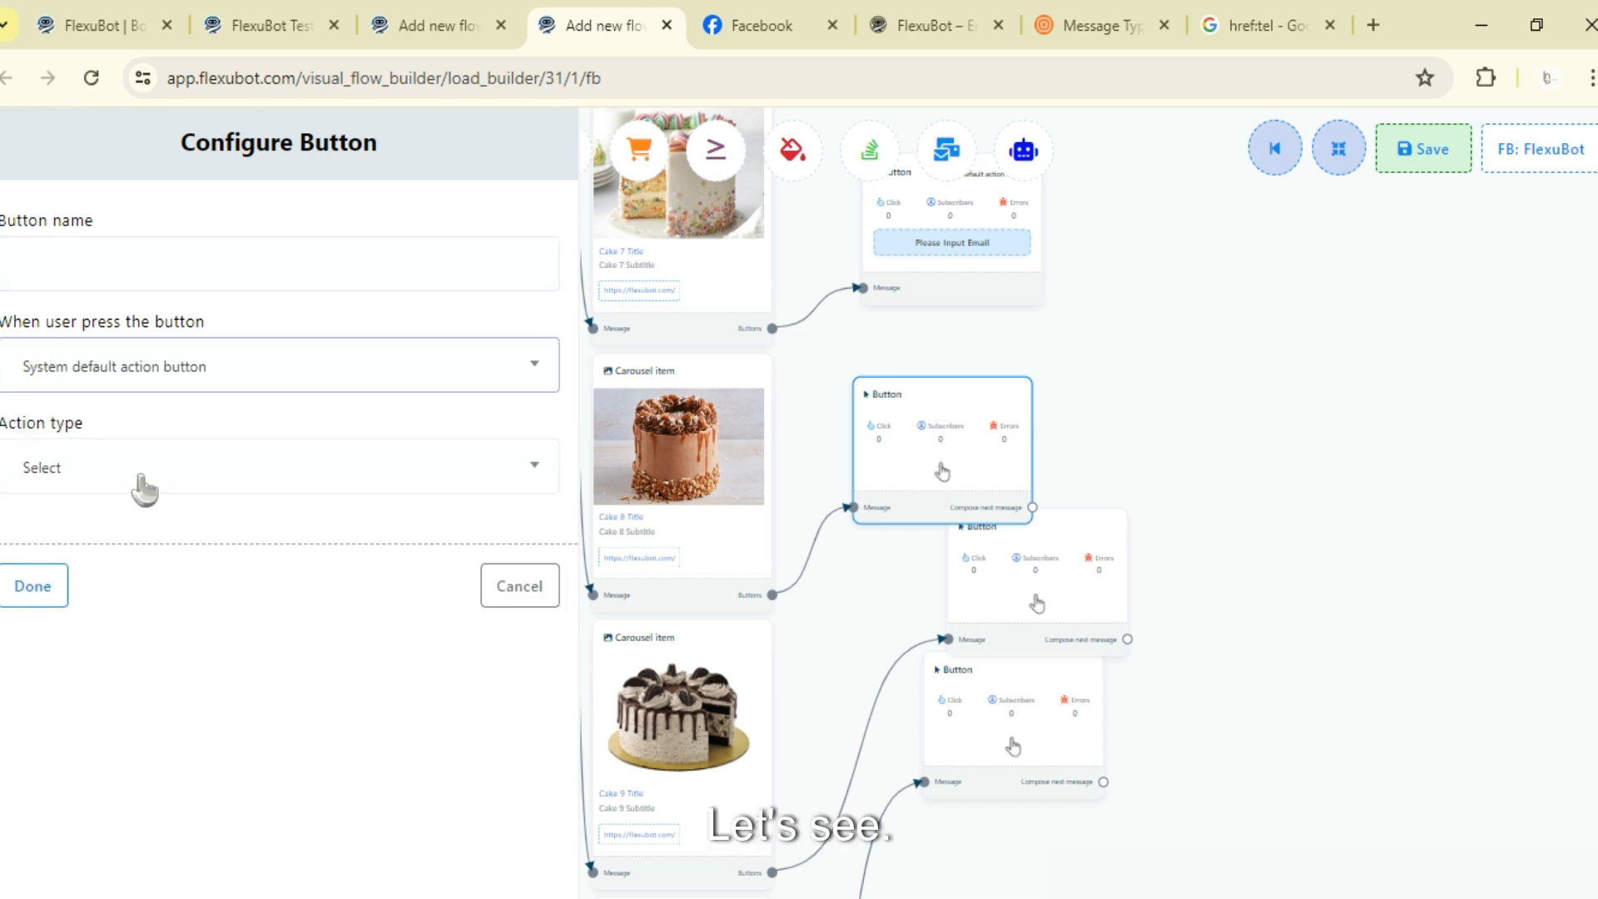
pyautogui.click(143, 481)
pyautogui.scroll(-3, 166, 626)
pyautogui.scroll(5, 169, 628)
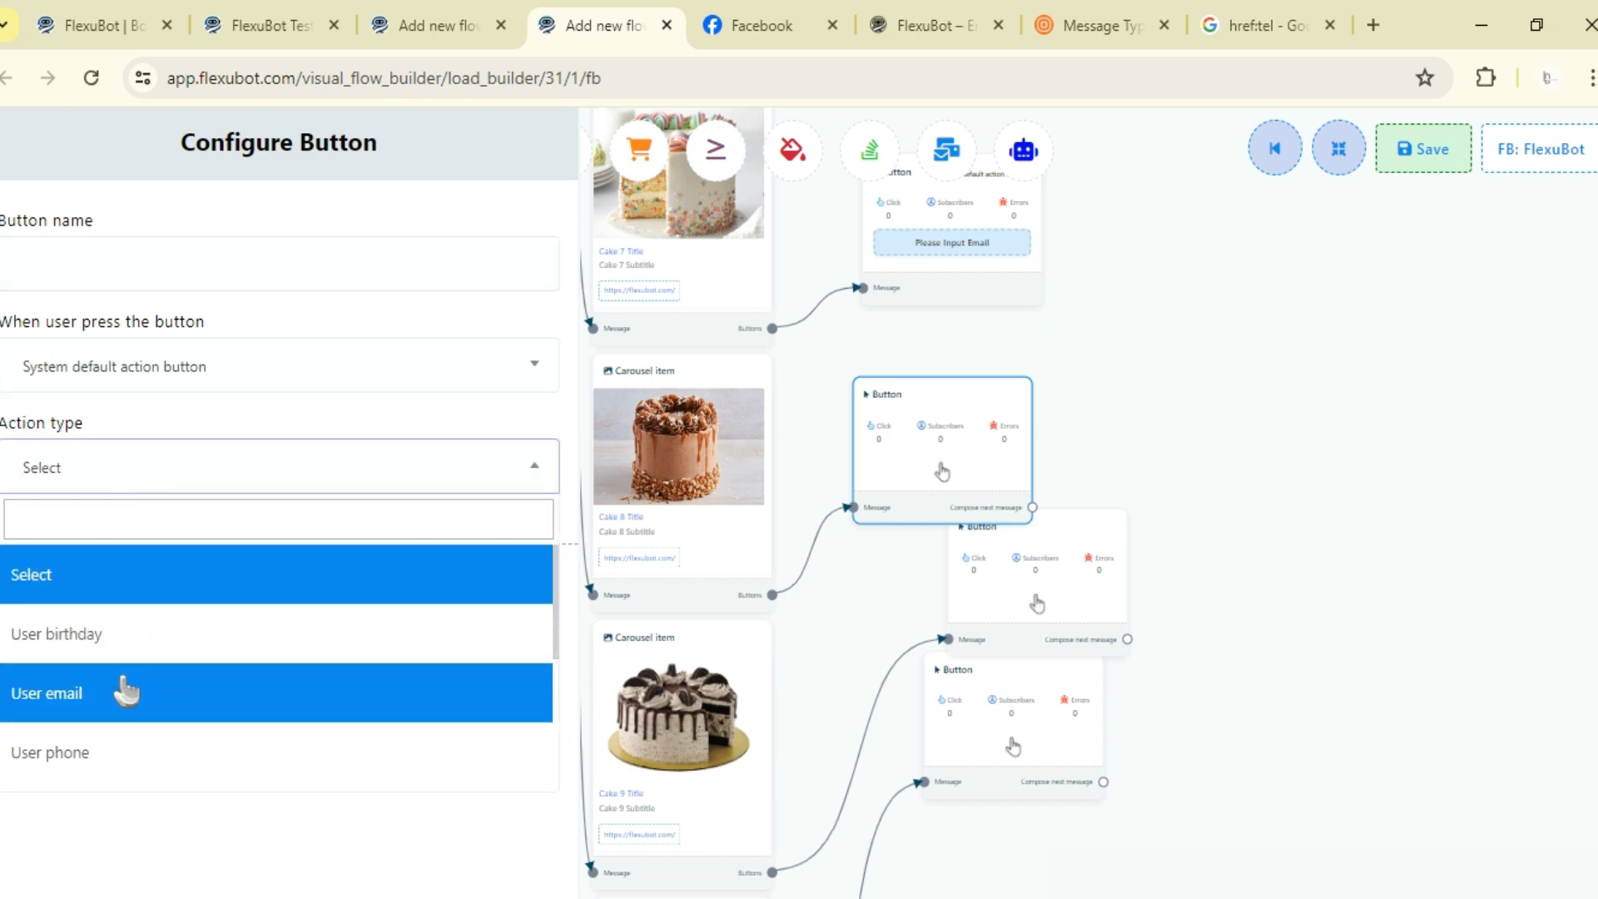
pyautogui.click(132, 746)
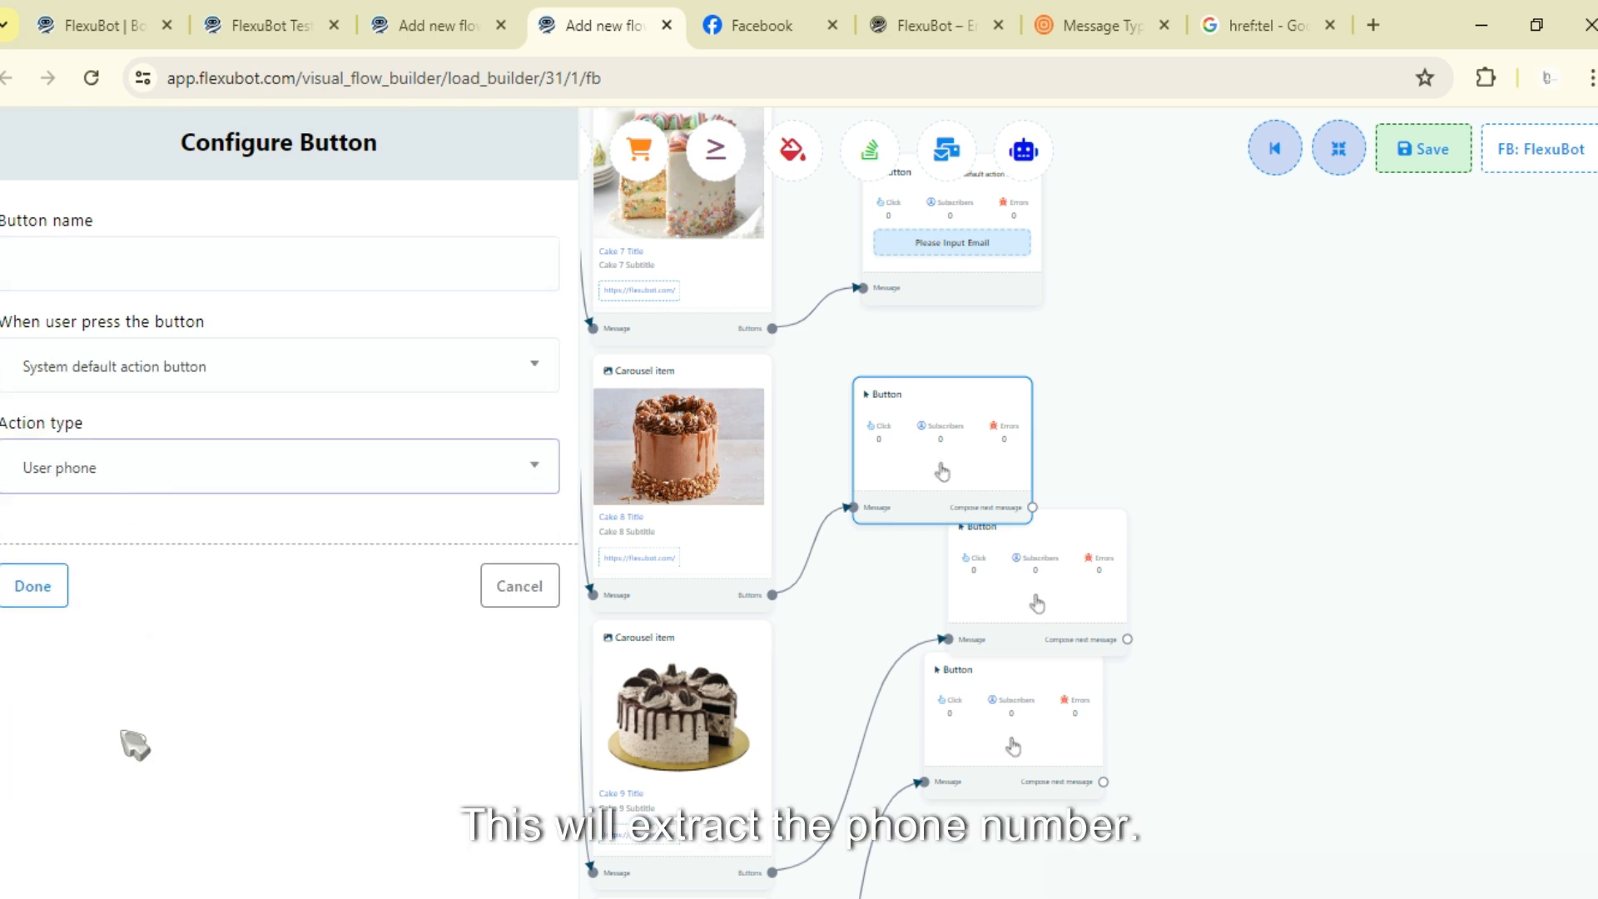
# - Name the button Input Phone Number and finish it
pyautogui.click(129, 263)
pyautogui.write('In')
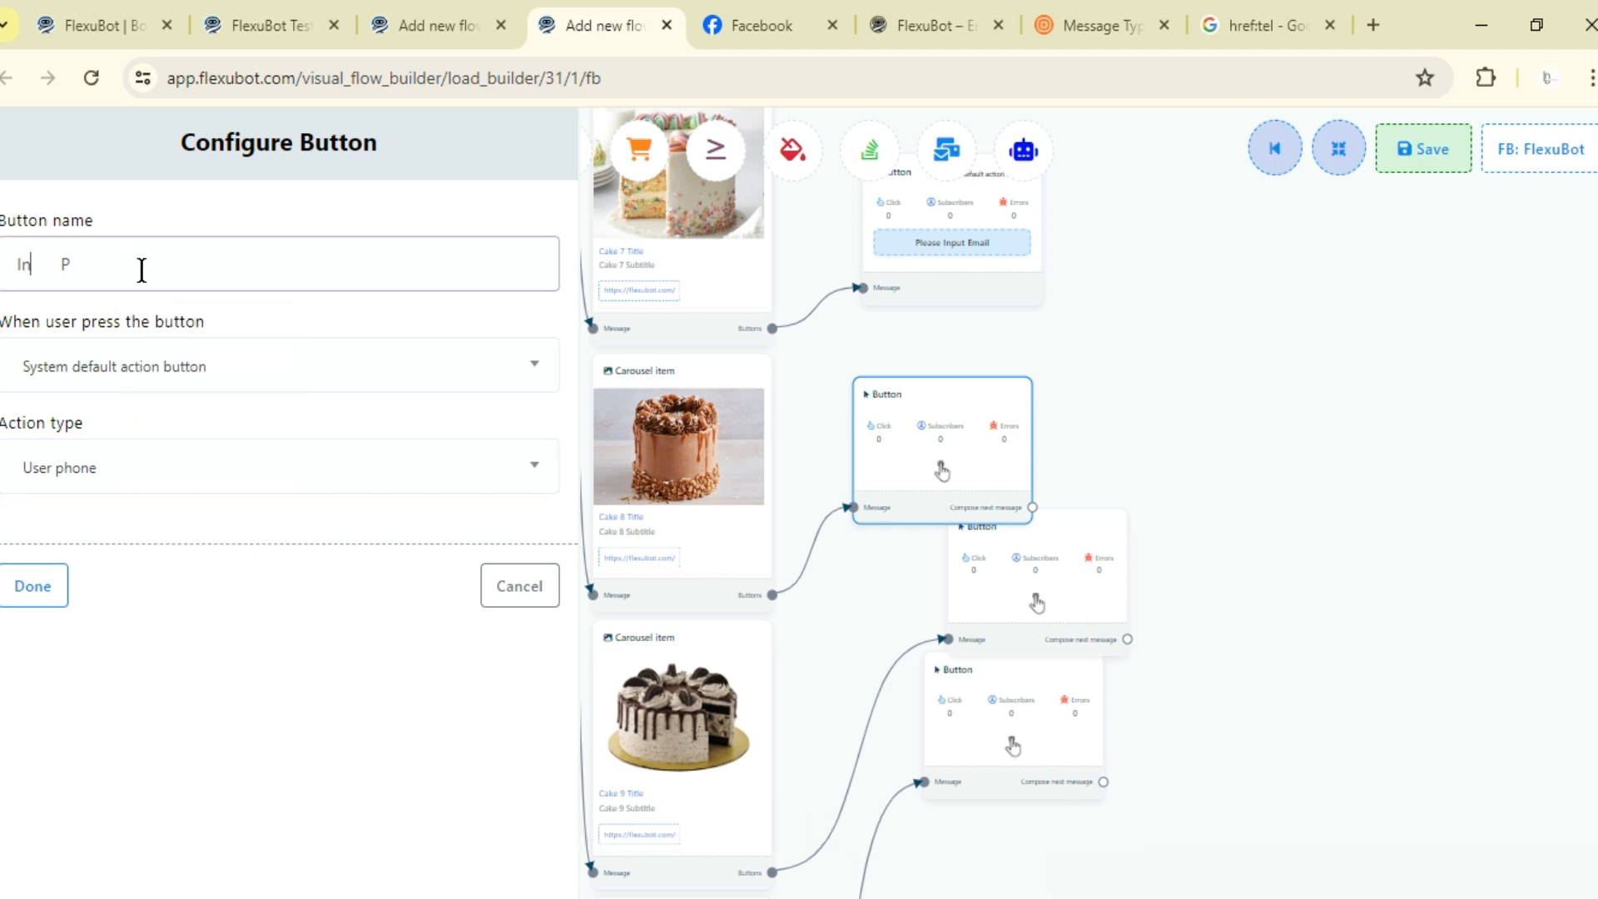
pyautogui.write('put Phone Number')
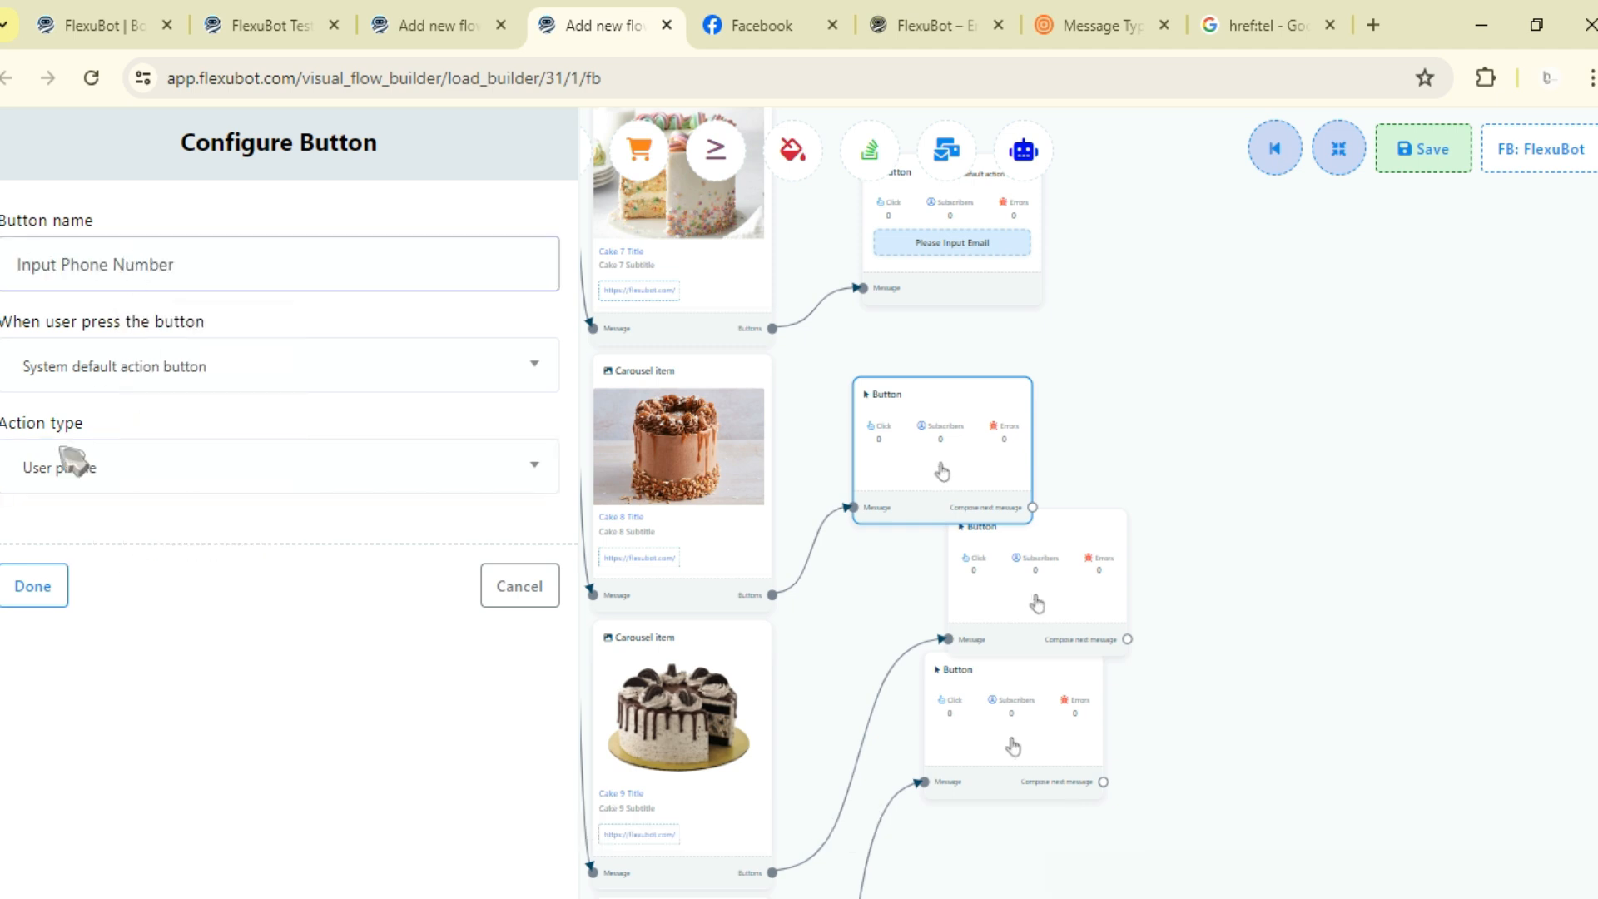
pyautogui.click(32, 585)
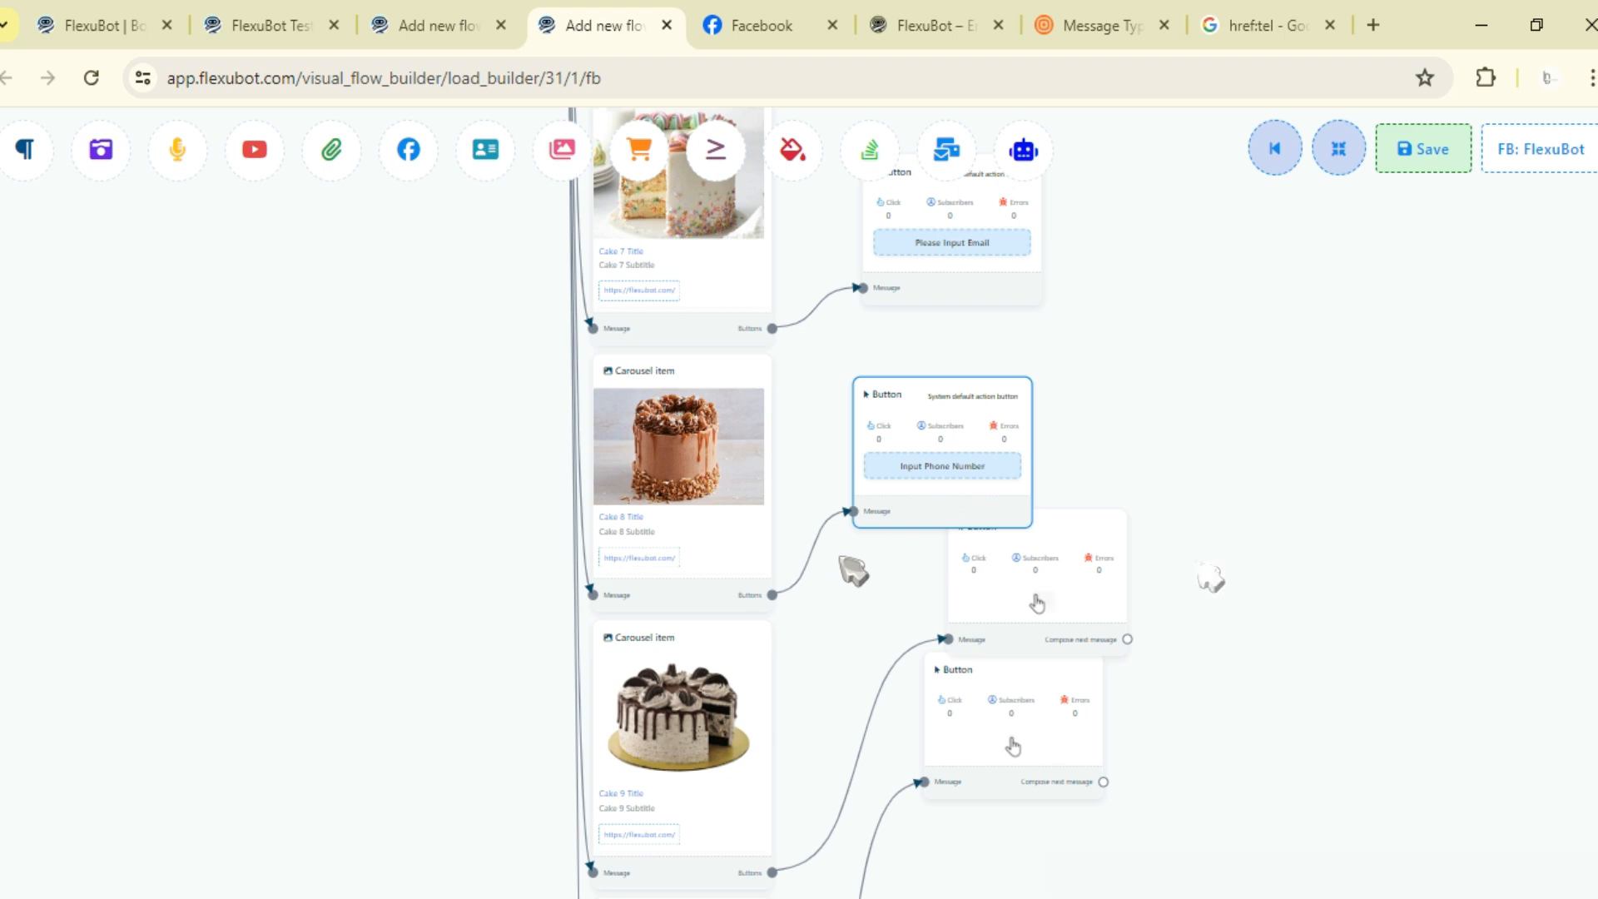
# - Reposition the ninth cake item's button, open it, and set its action to System default action button
pyautogui.moveTo(1049, 728); pyautogui.dragTo(1117, 425)
pyautogui.moveTo(1075, 466); pyautogui.dragTo(1138, 328)
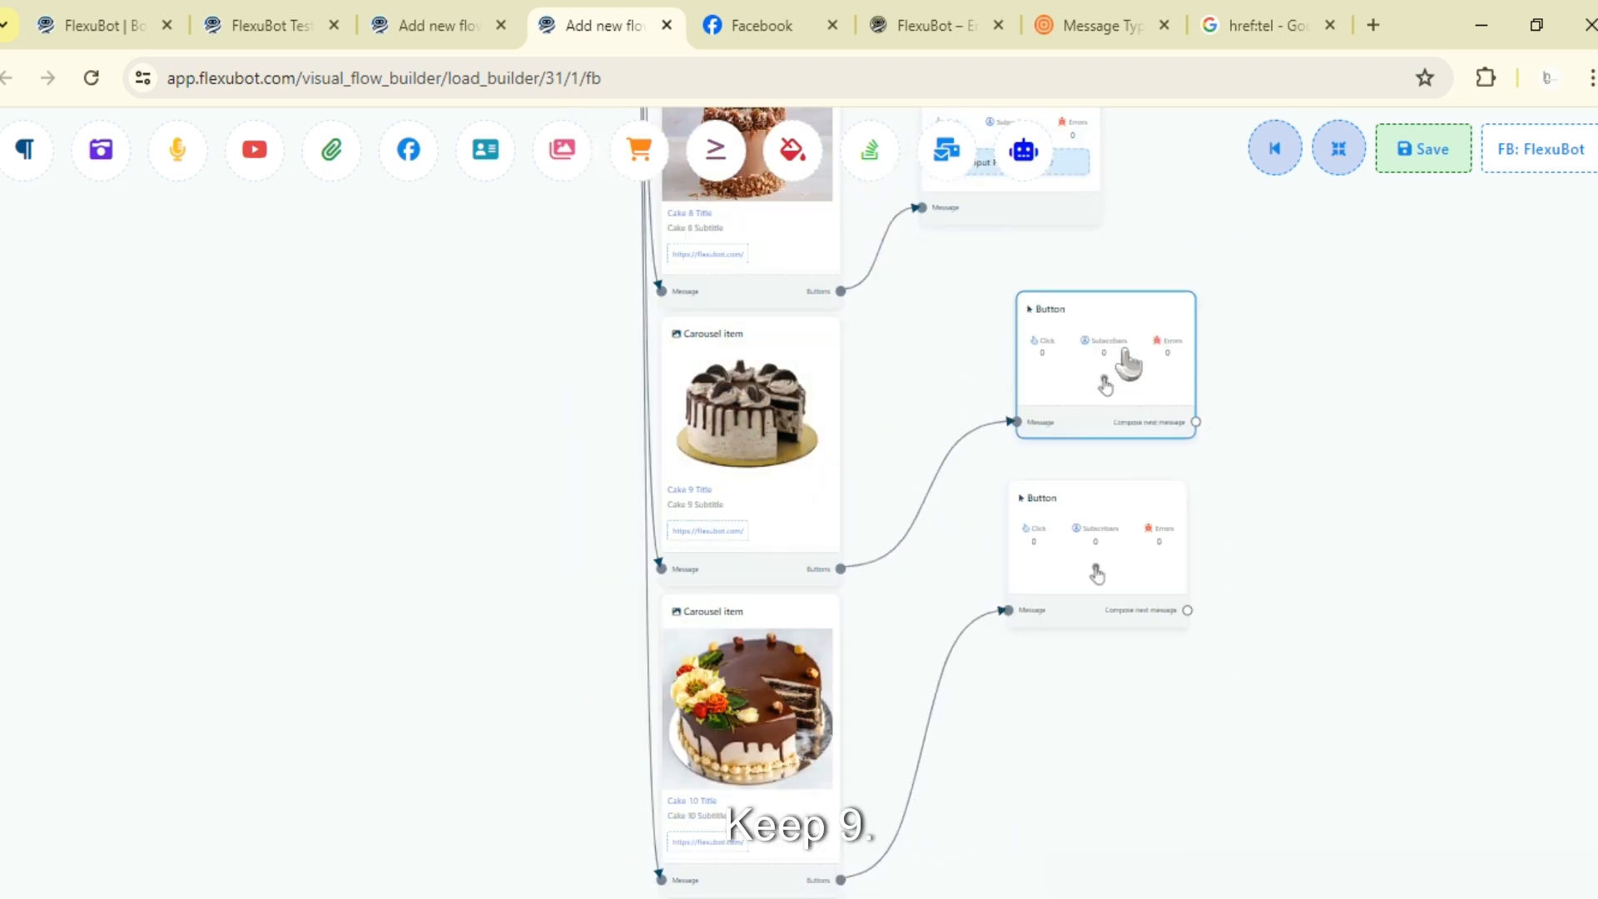
pyautogui.click(1129, 364)
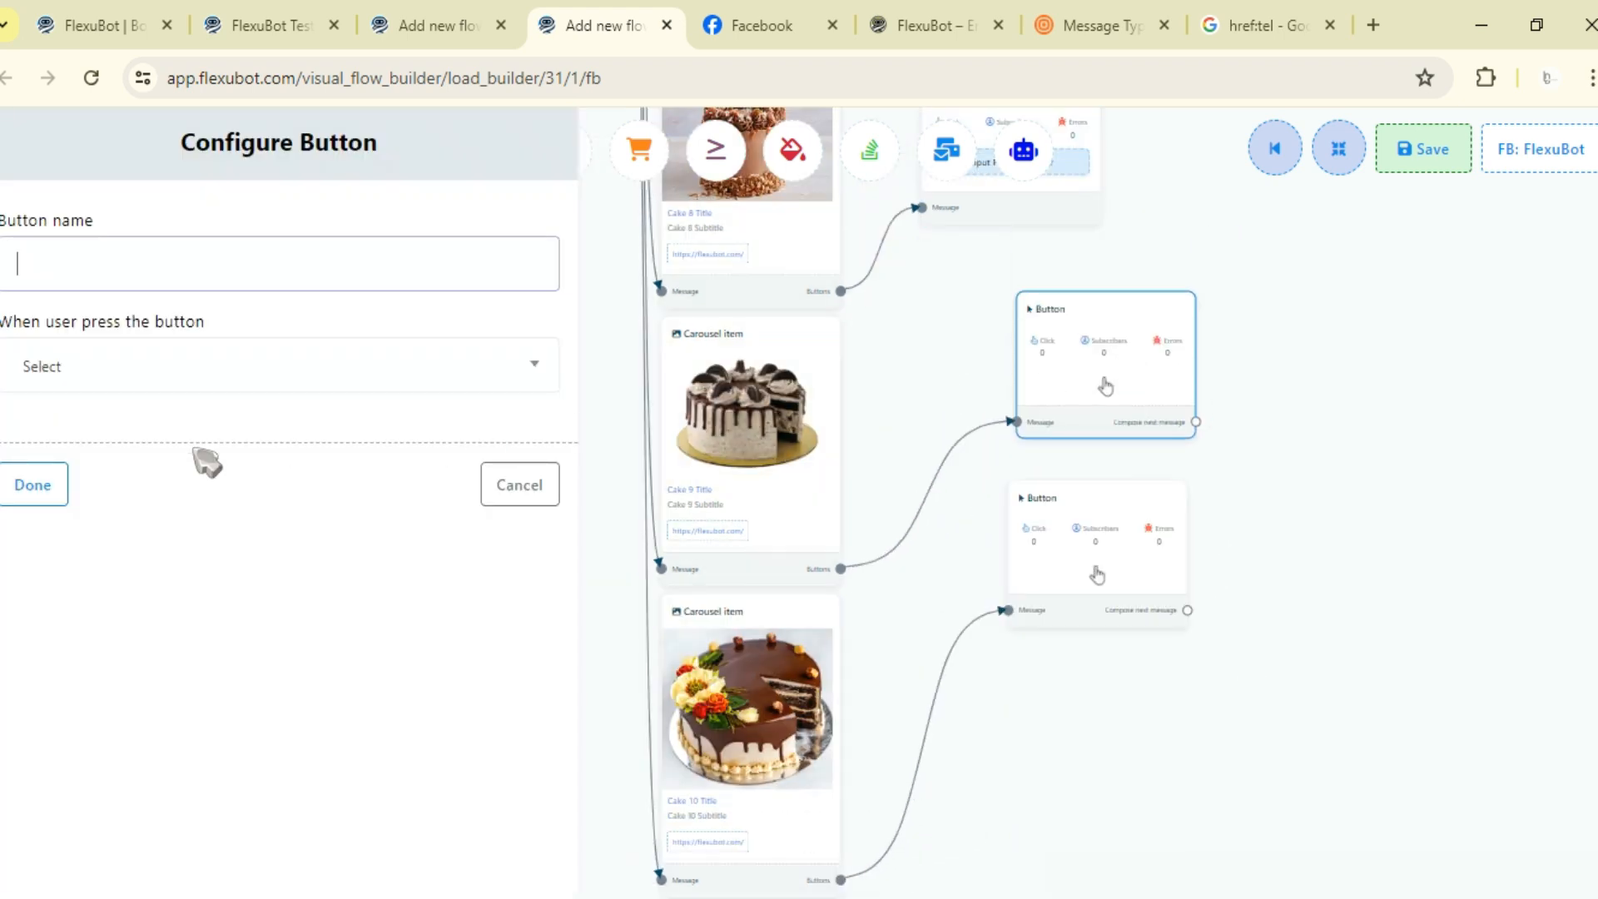
pyautogui.write('In')
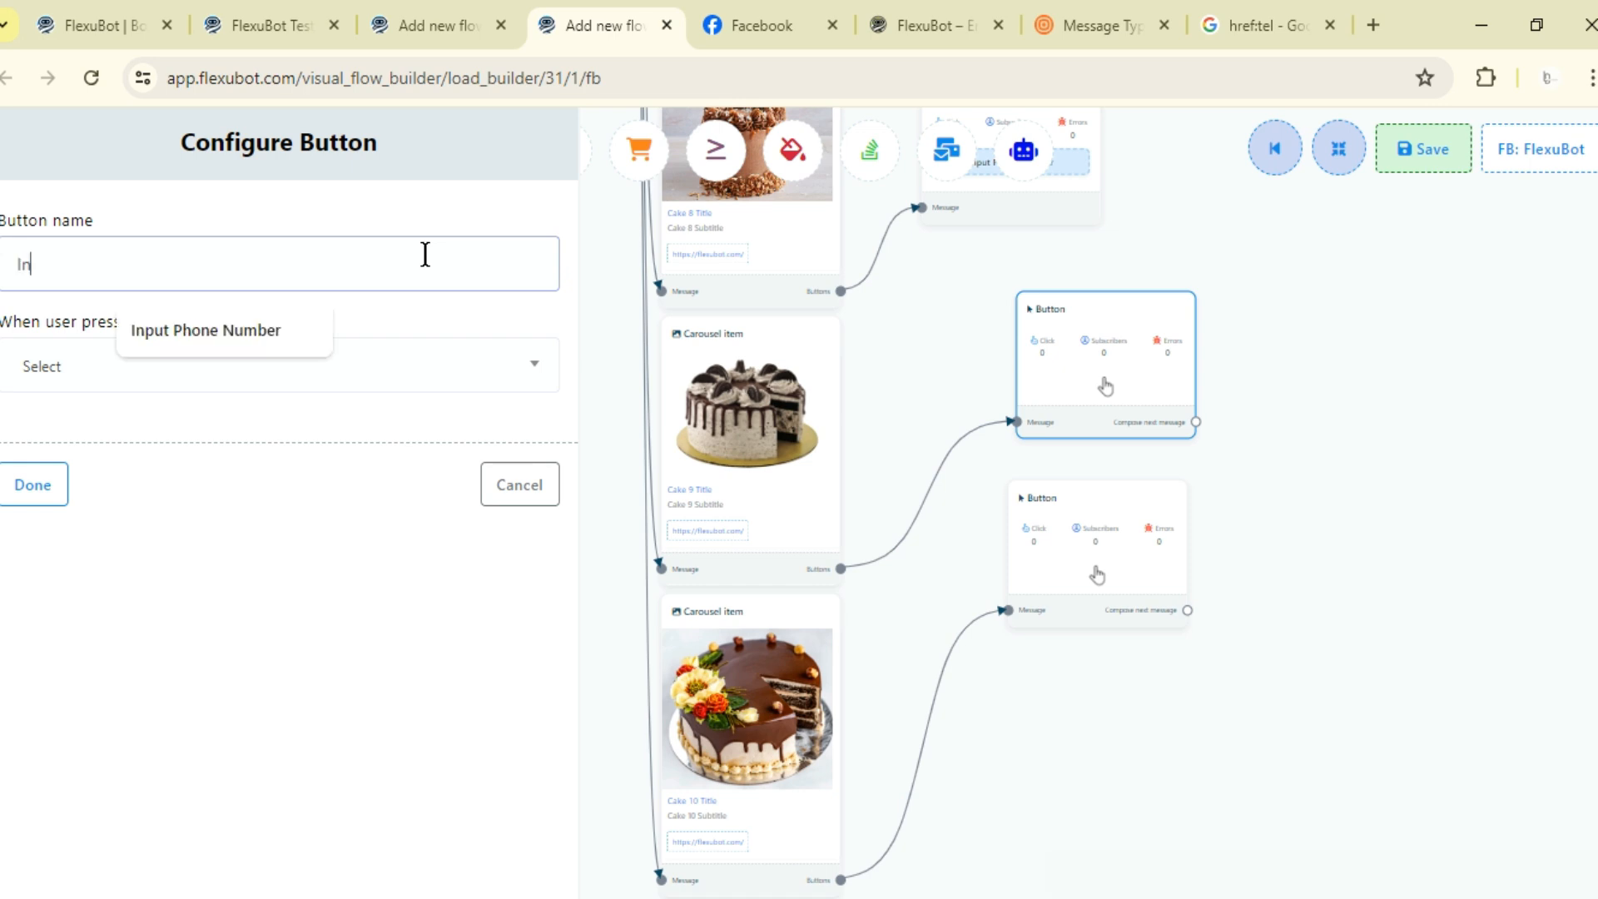
pyautogui.write('put')
pyautogui.click(358, 378)
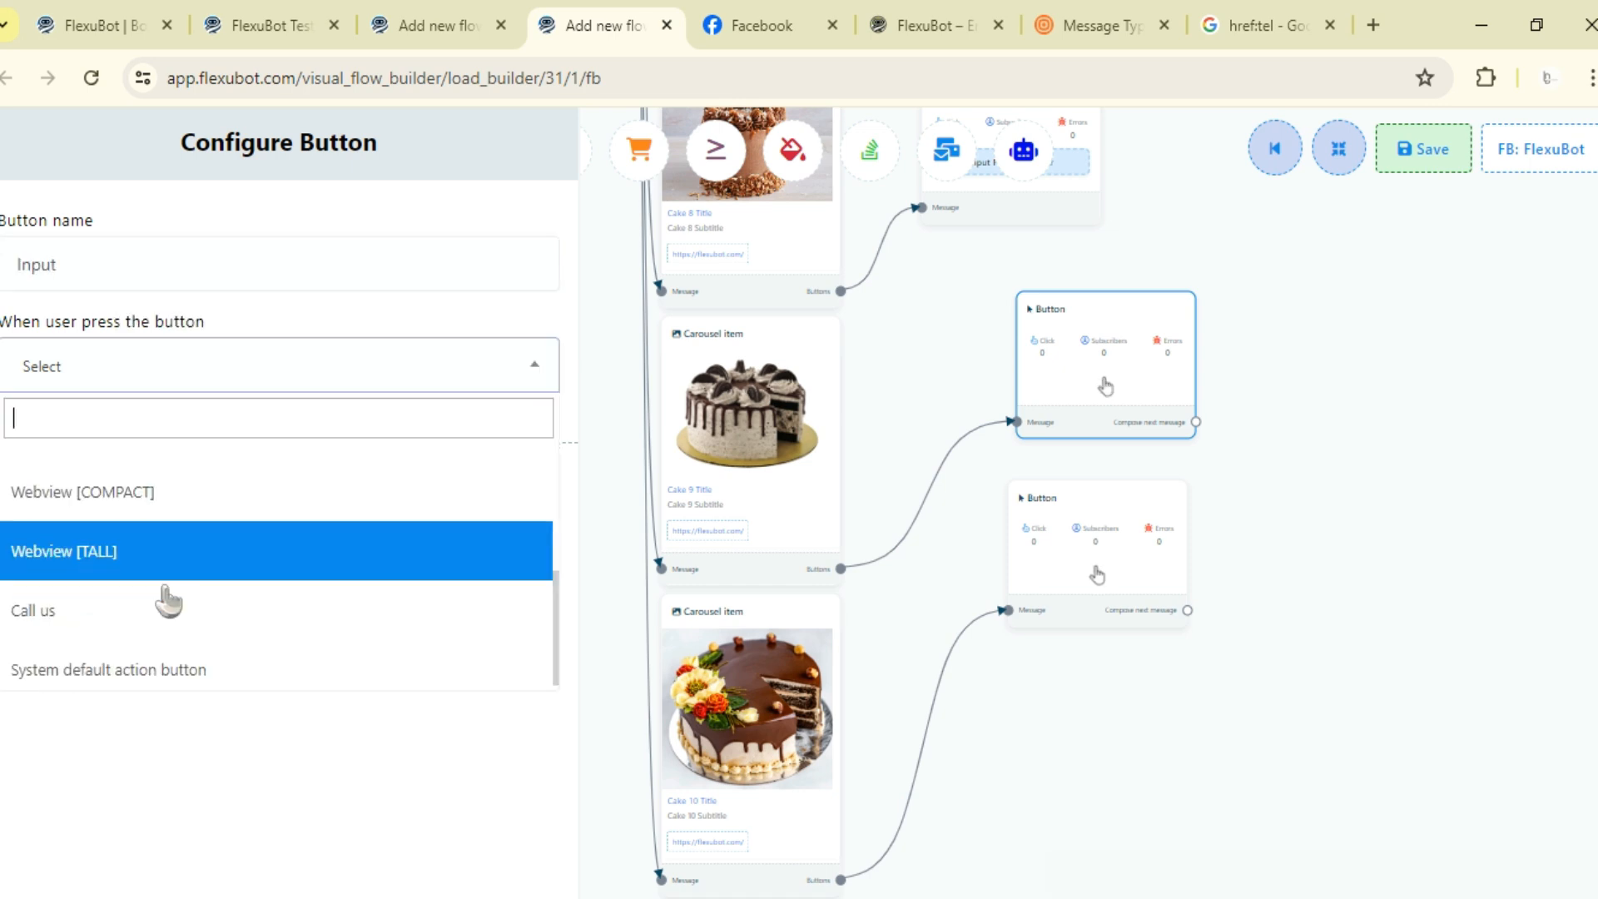
pyautogui.click(185, 669)
# - Set the action type to User location, name the button Input location and finish it
pyautogui.click(197, 466)
pyautogui.scroll(-3, 197, 612)
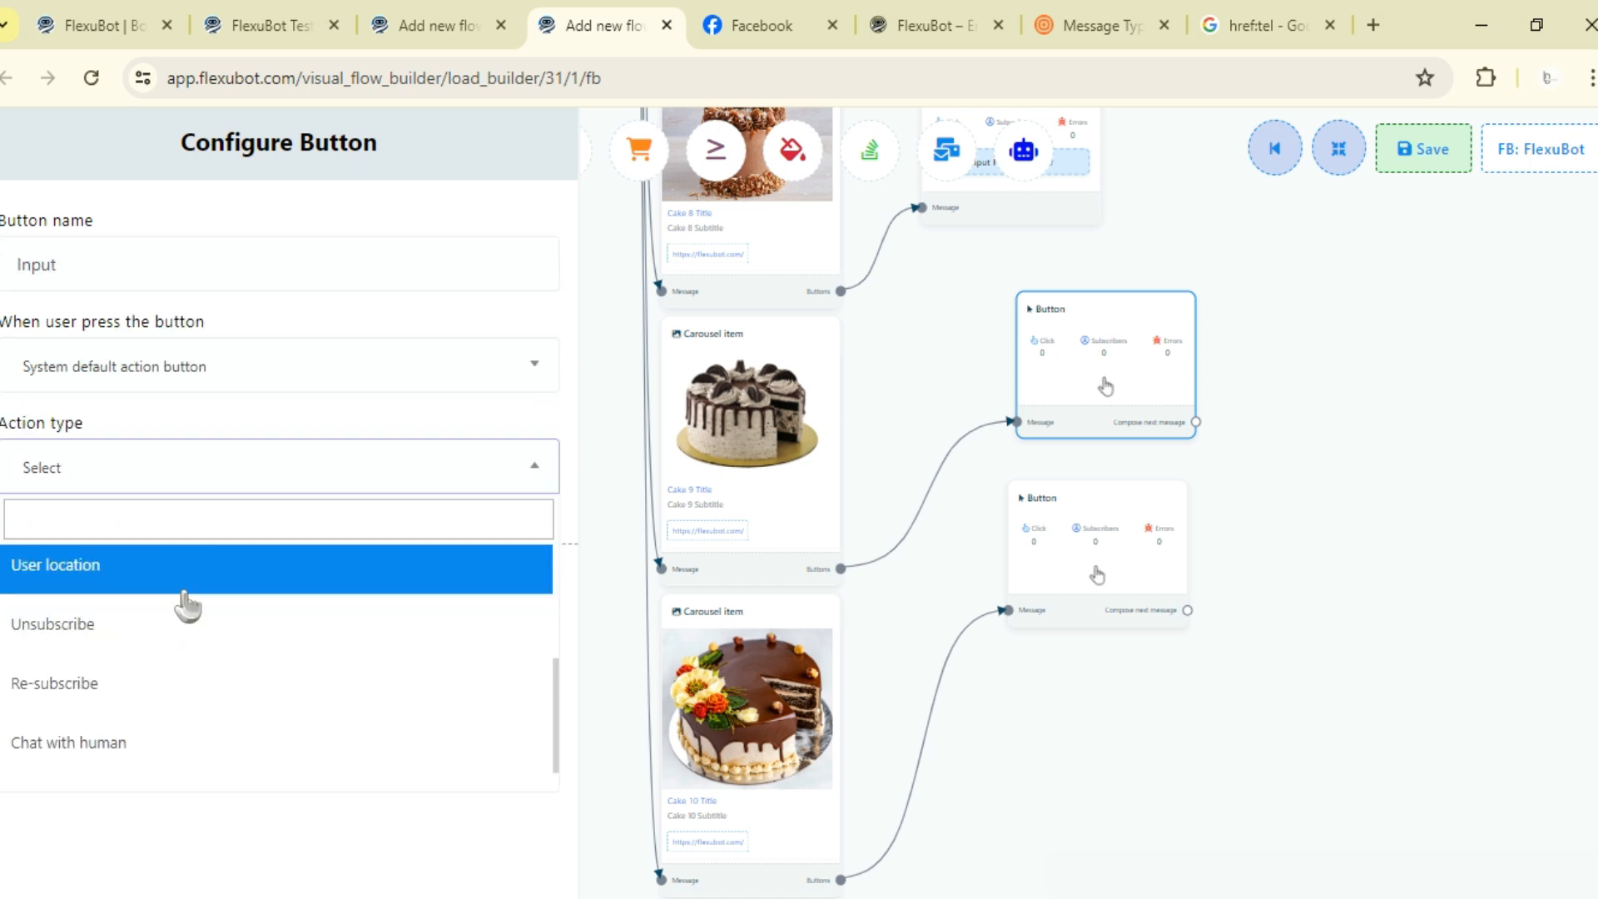
pyautogui.click(186, 599)
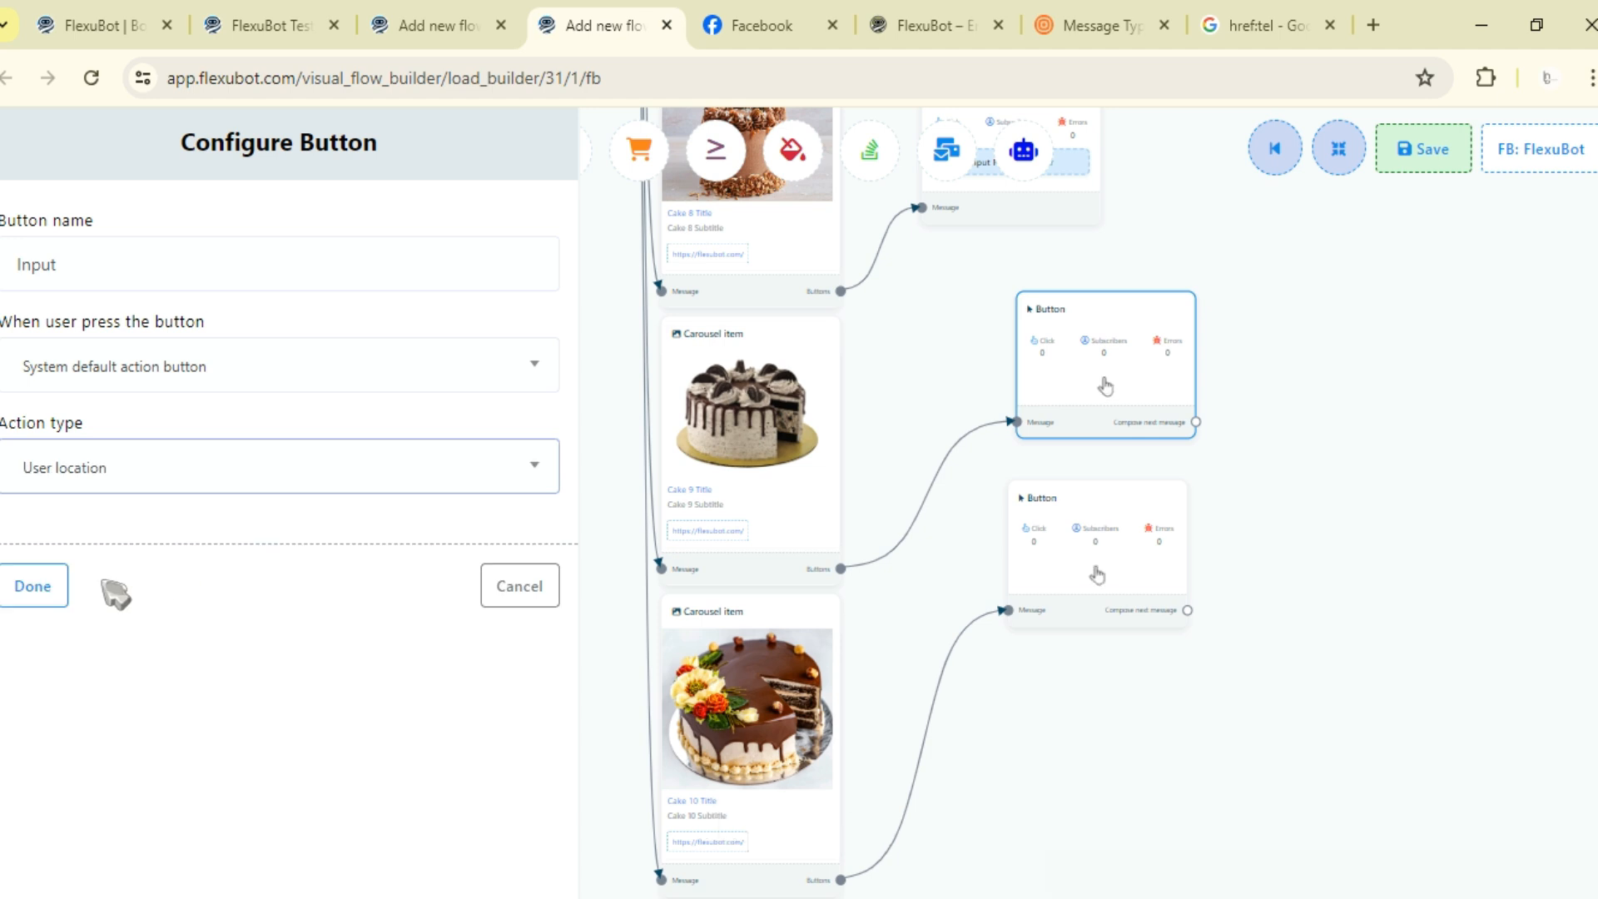
pyautogui.click(232, 265)
pyautogui.write('location')
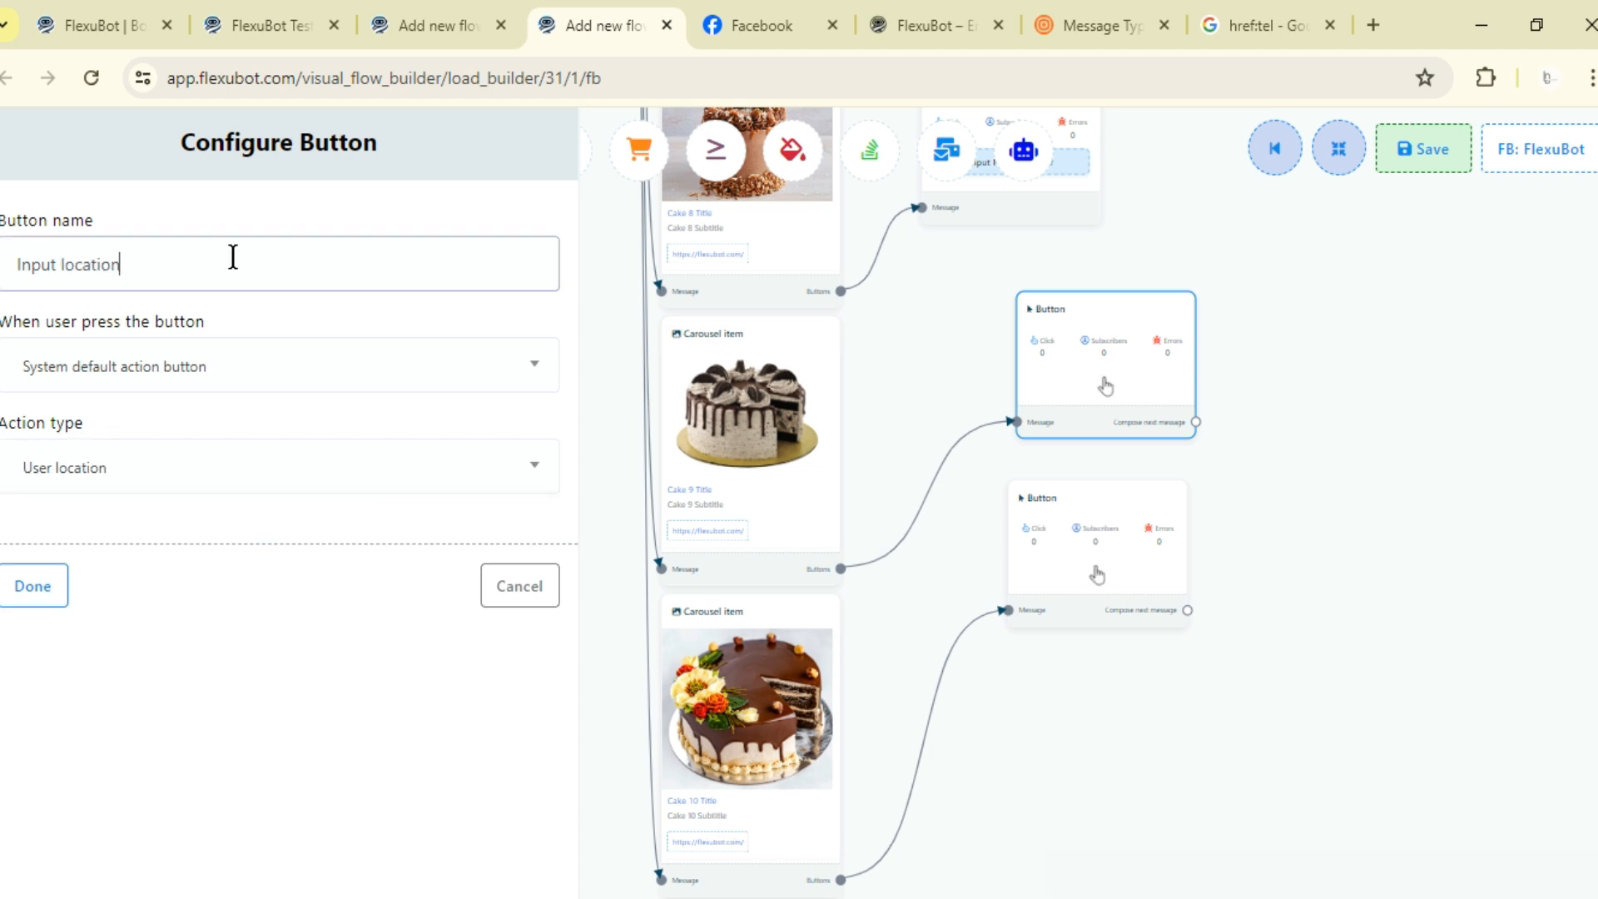
pyautogui.click(33, 587)
# - Open the tenth cake item's button, set System default action button, and browse the available action types
pyautogui.scroll(-3, 214, 593)
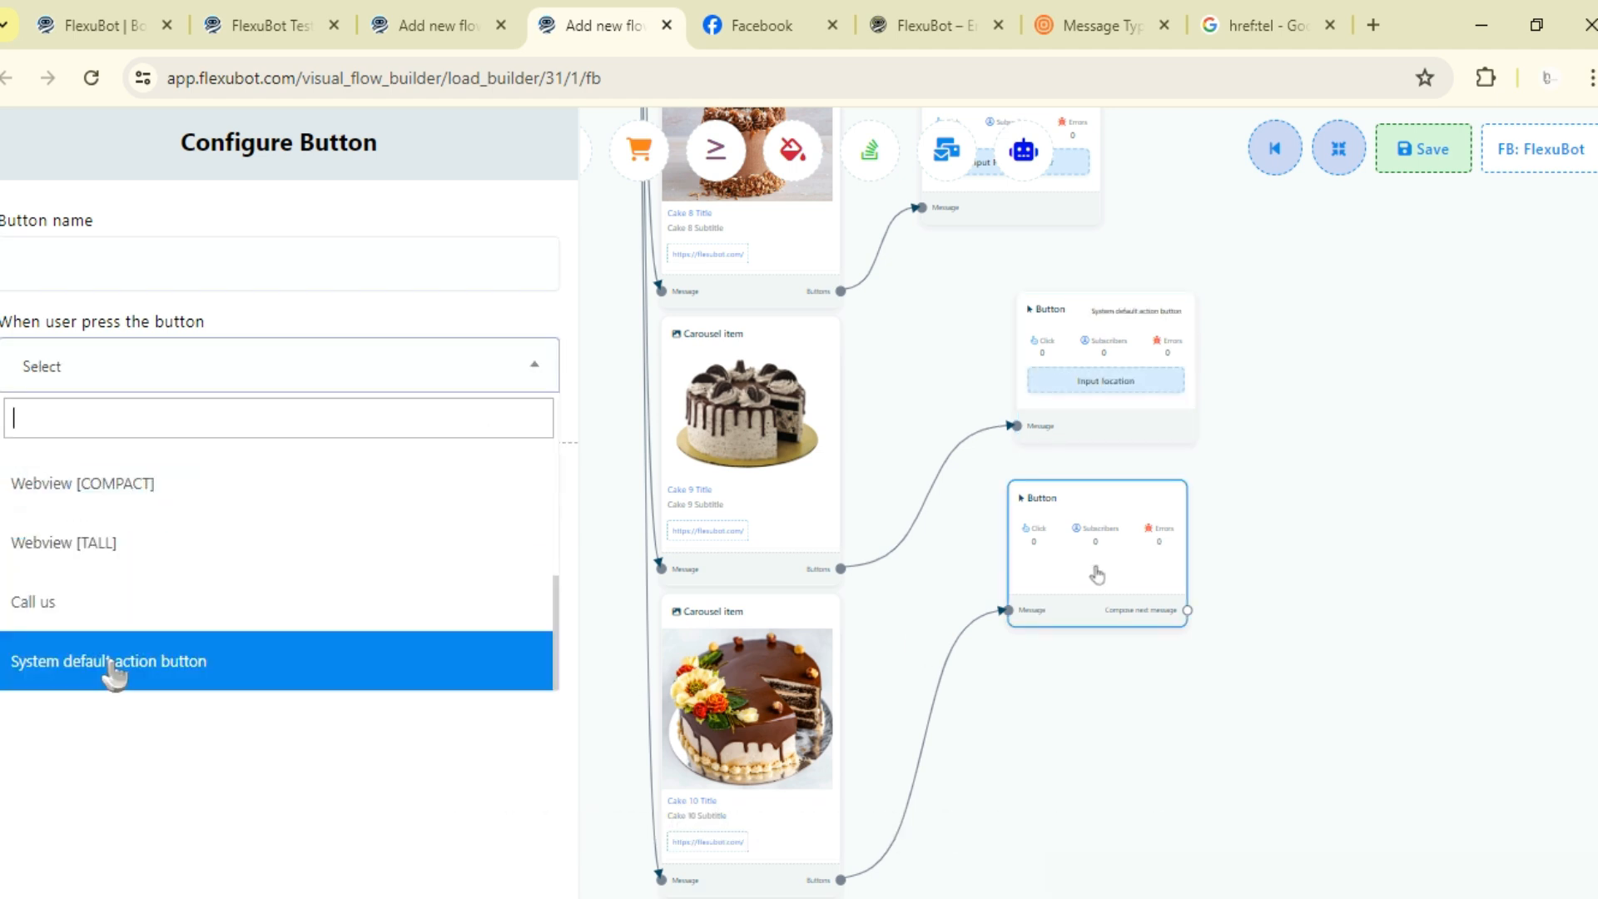
pyautogui.scroll(-2, 114, 676)
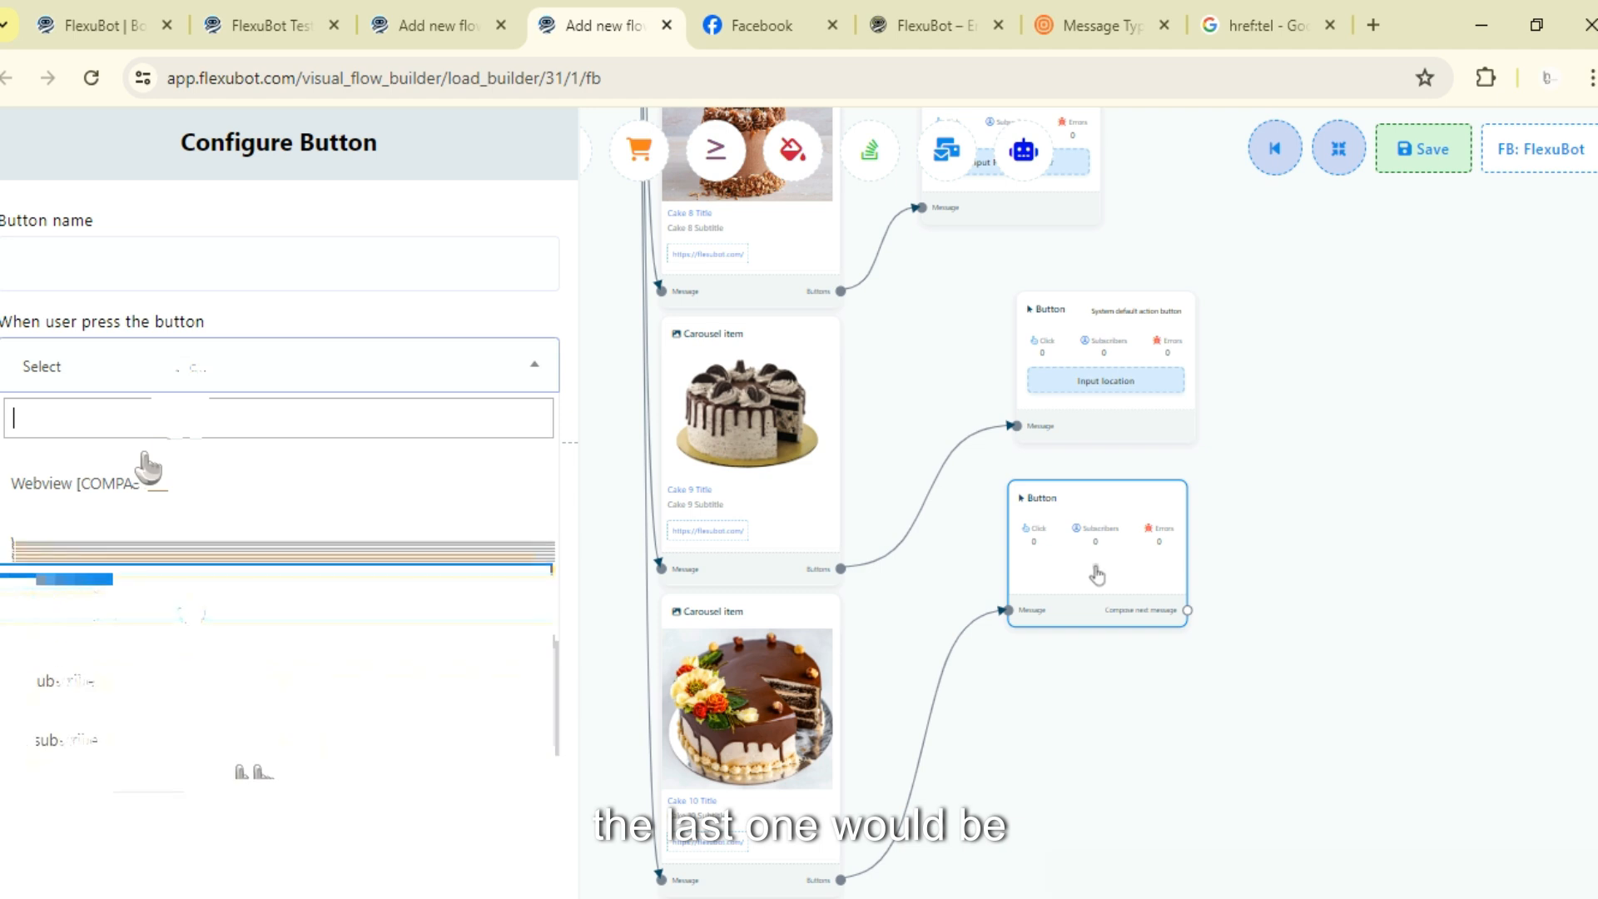
pyautogui.scroll(-1, 94, 731)
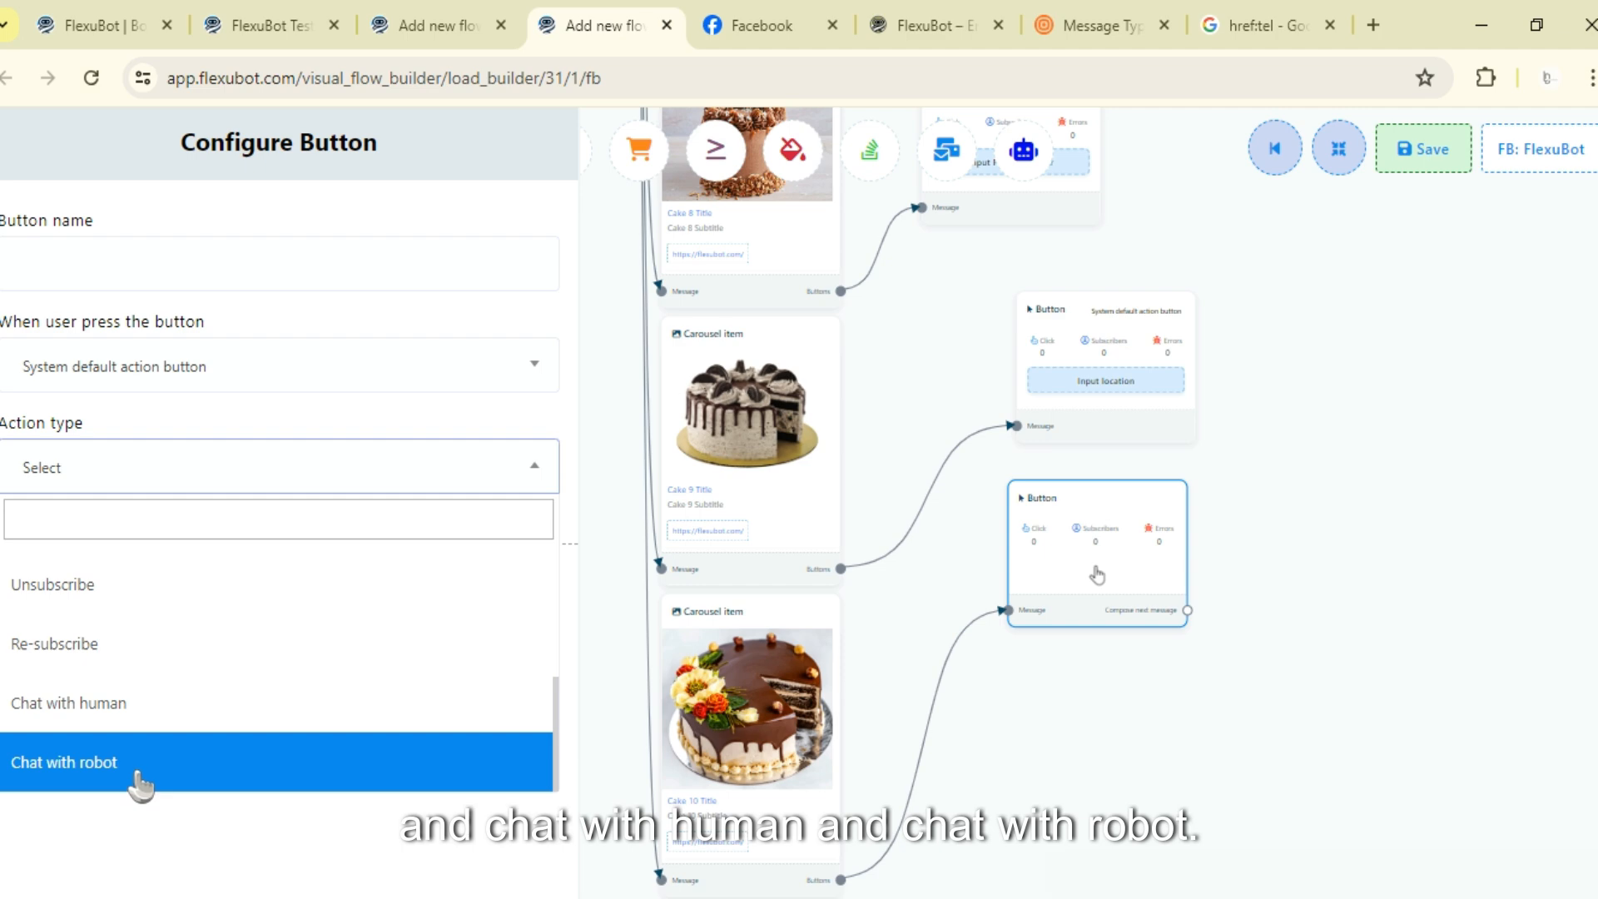
# - Review the Action button settings templates in the bot settings tab, then return to the flow builder
pyautogui.click(138, 23)
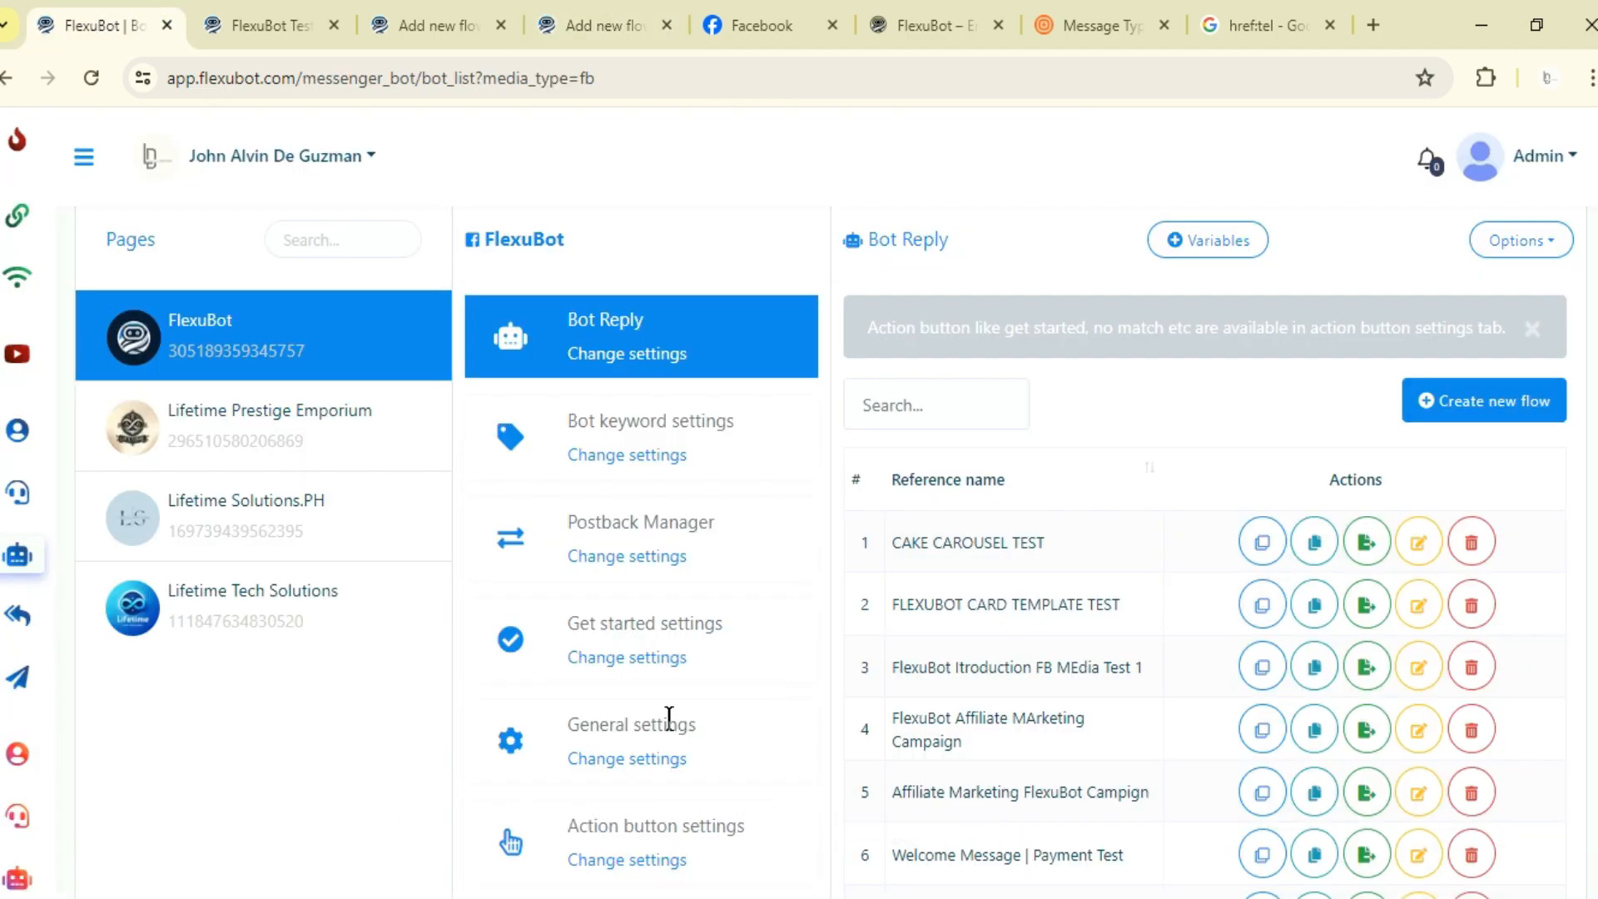
pyautogui.click(626, 860)
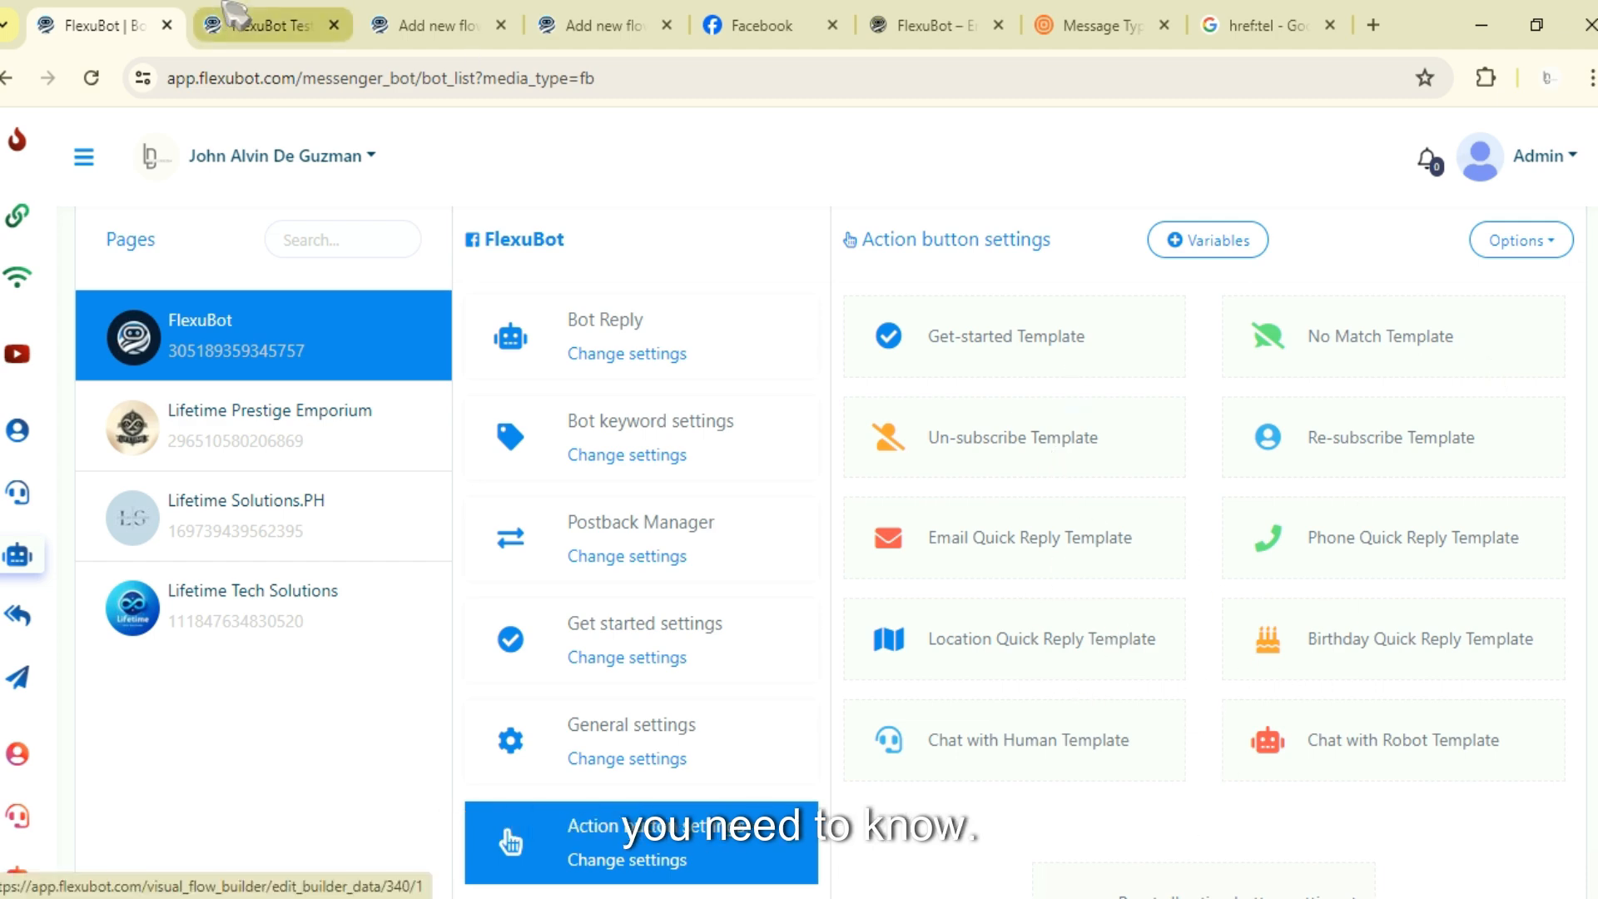
pyautogui.click(550, 25)
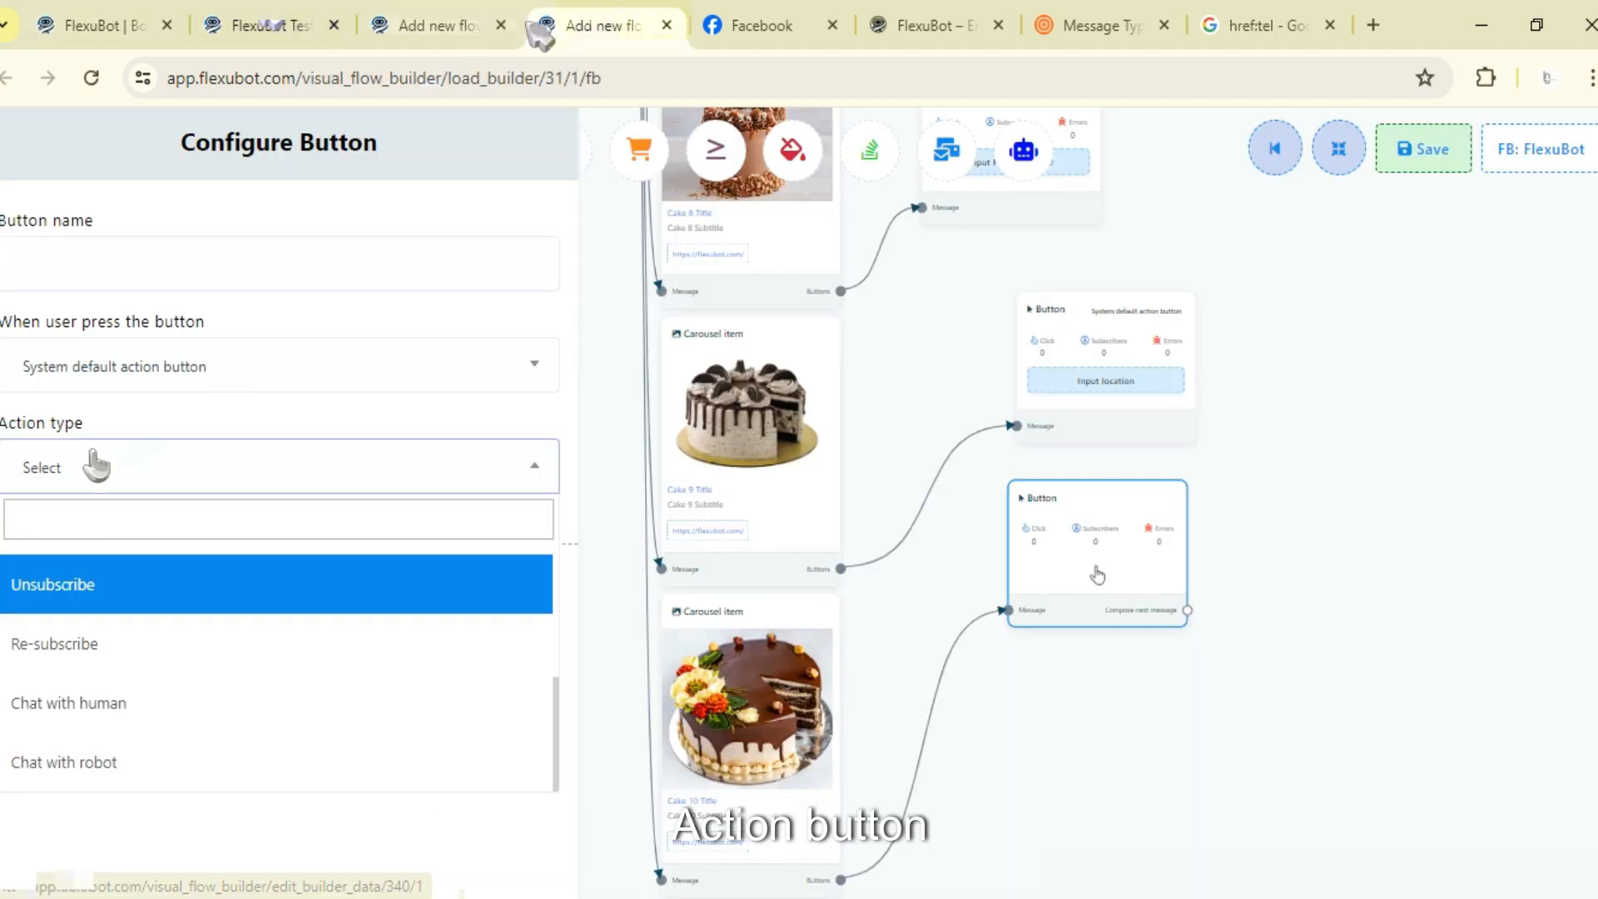
pyautogui.click(91, 23)
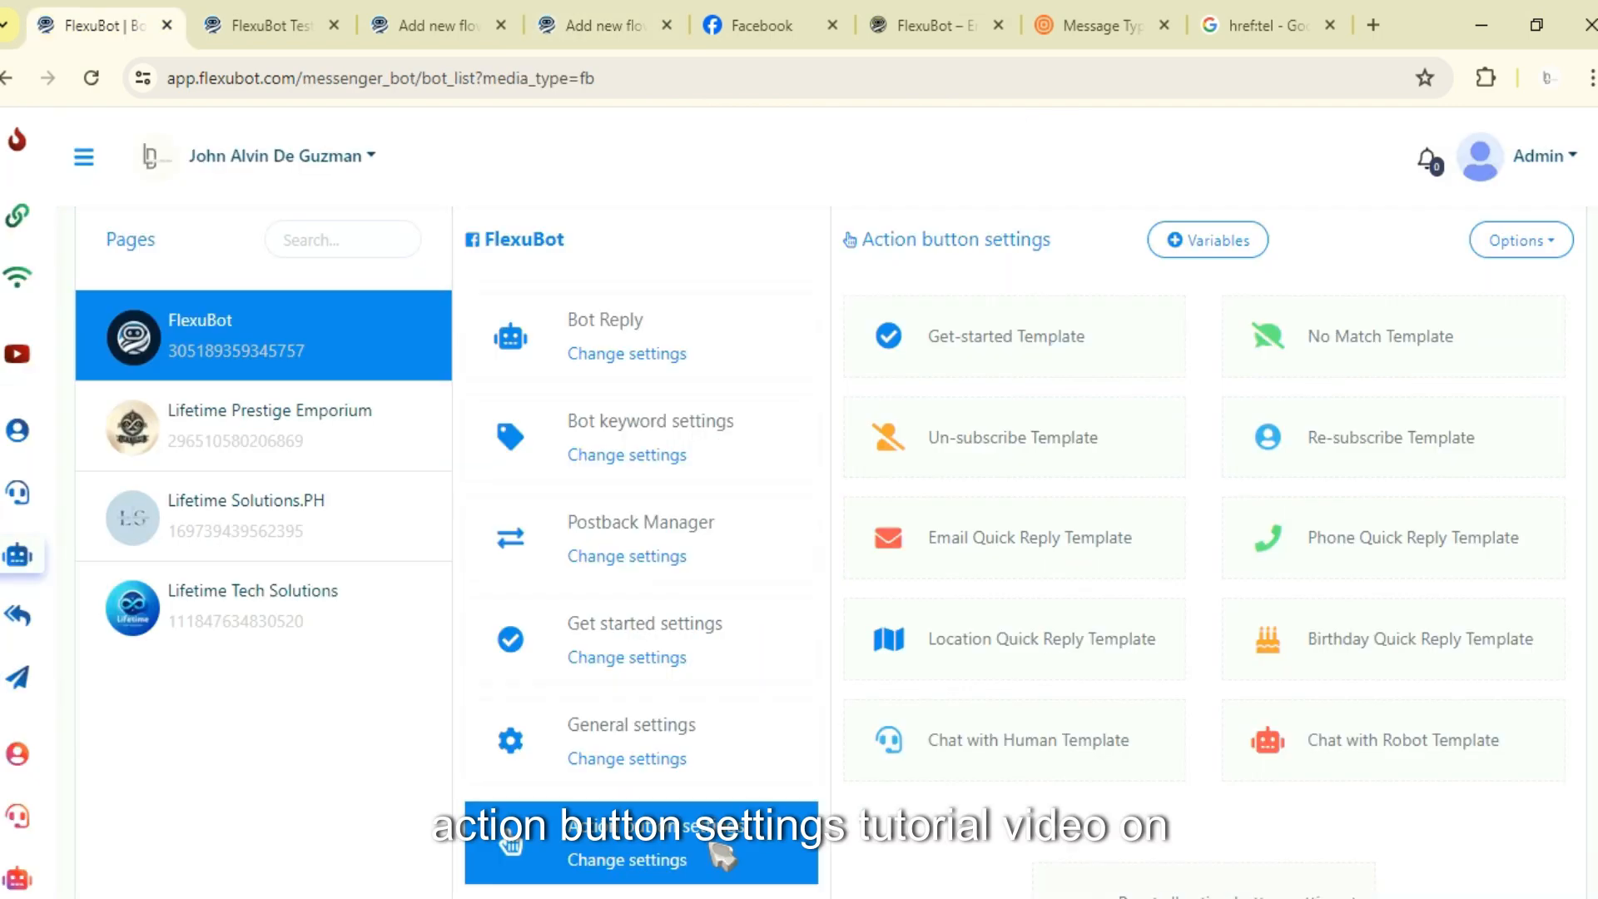
pyautogui.click(577, 21)
# - Set the tenth cake button's action type to Unsubscribe, name it Unsubscribe, and finish the button
pyautogui.scroll(2, 321, 660)
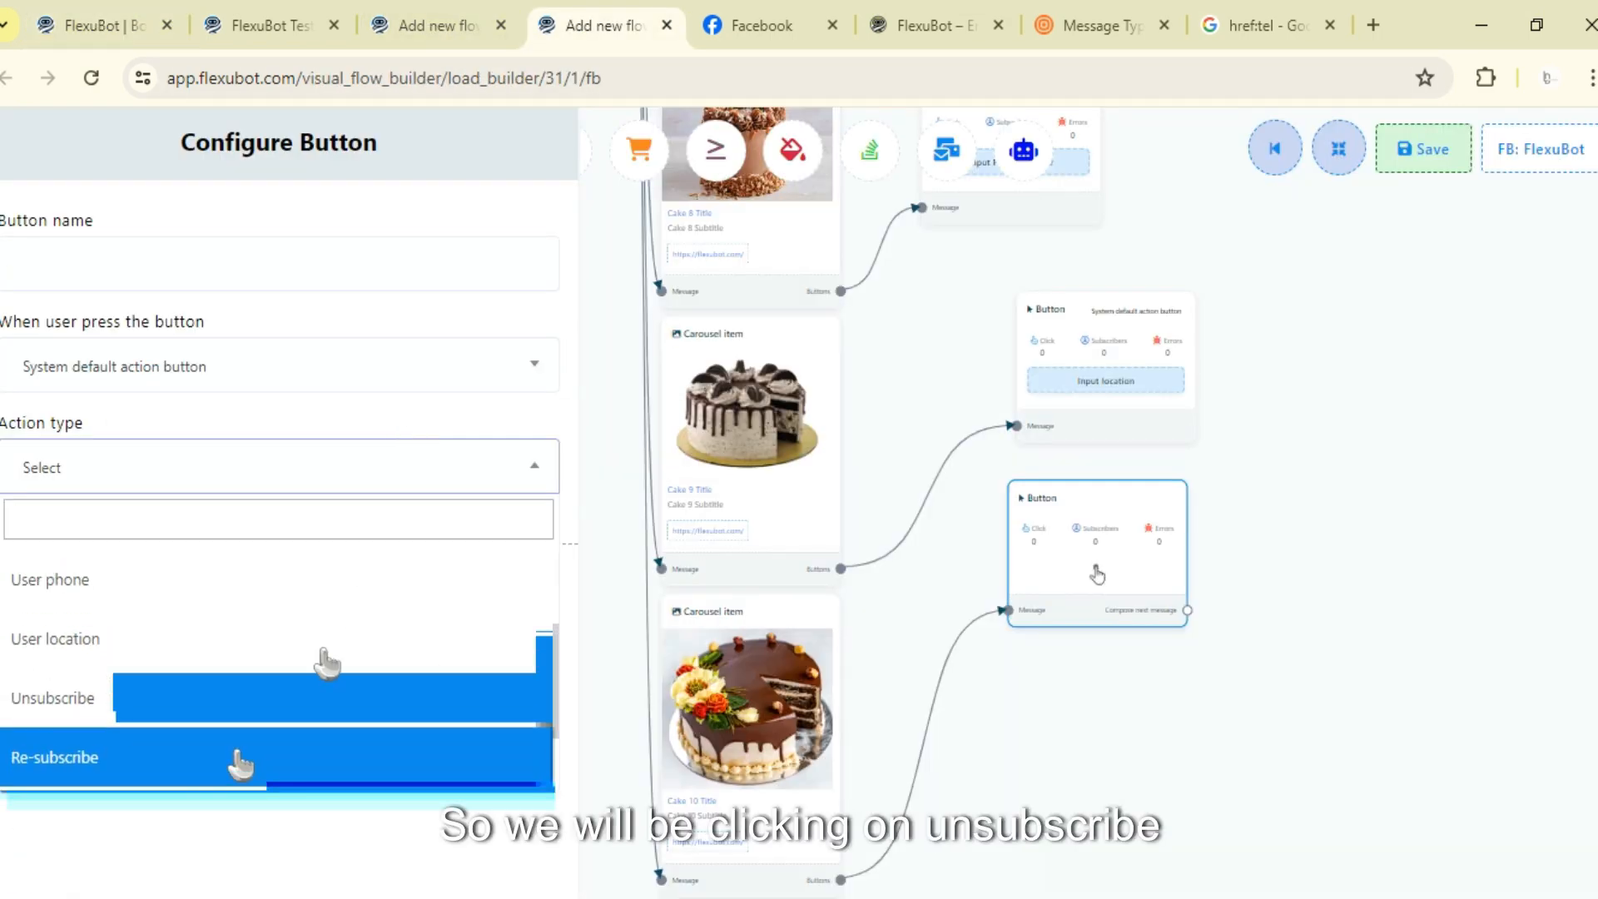
pyautogui.click(96, 720)
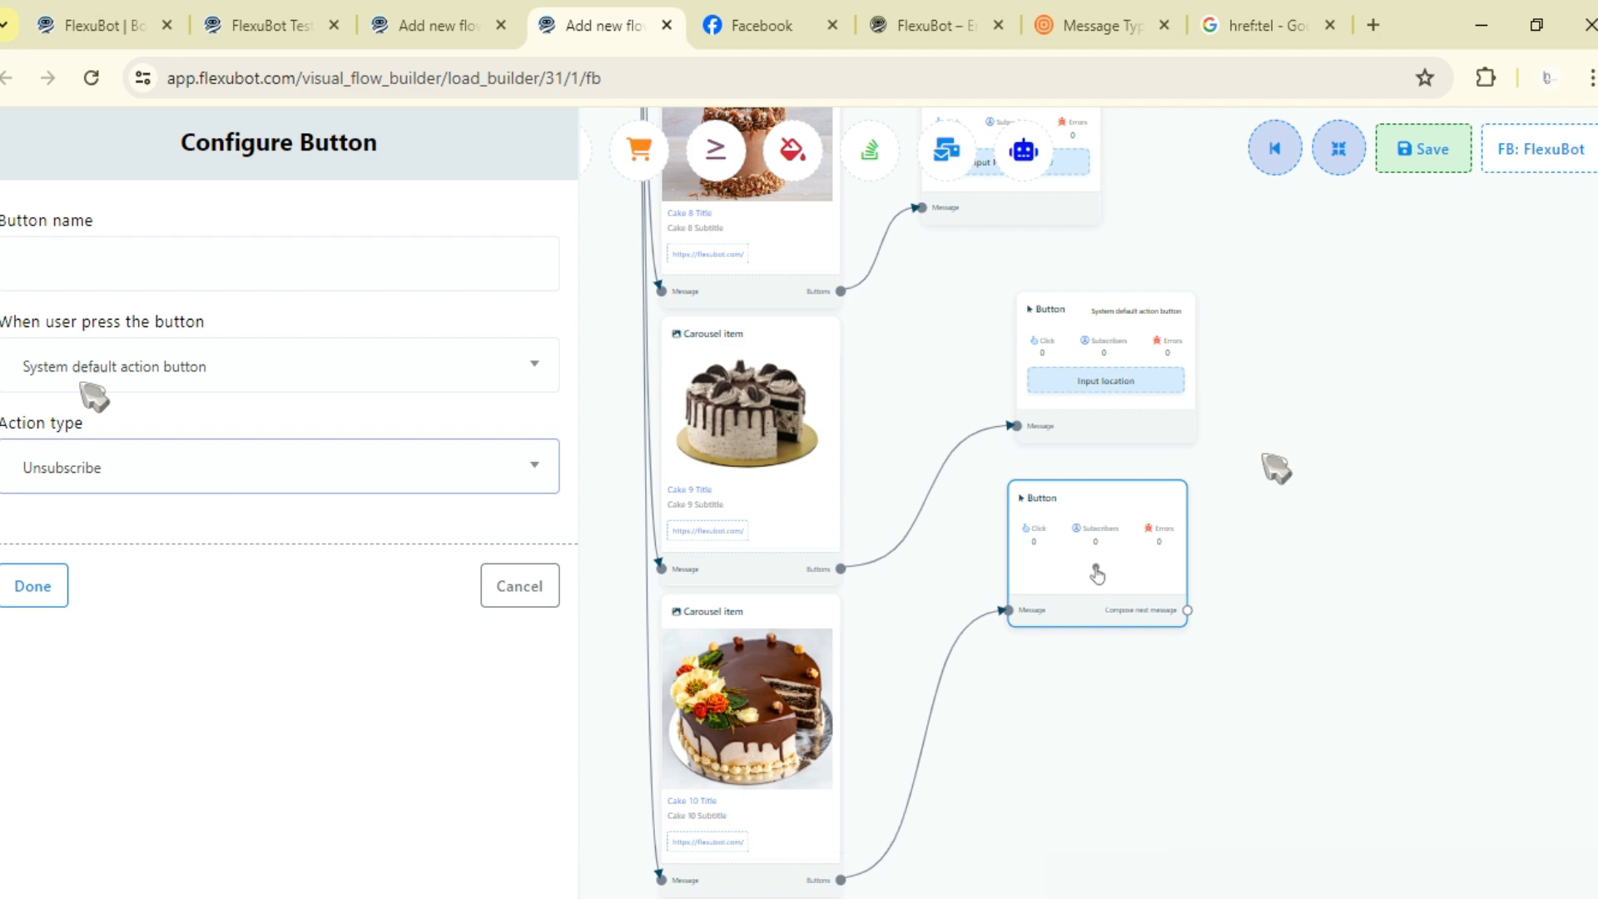
pyautogui.scroll(2, 1276, 467)
pyautogui.scroll(6, 1304, 537)
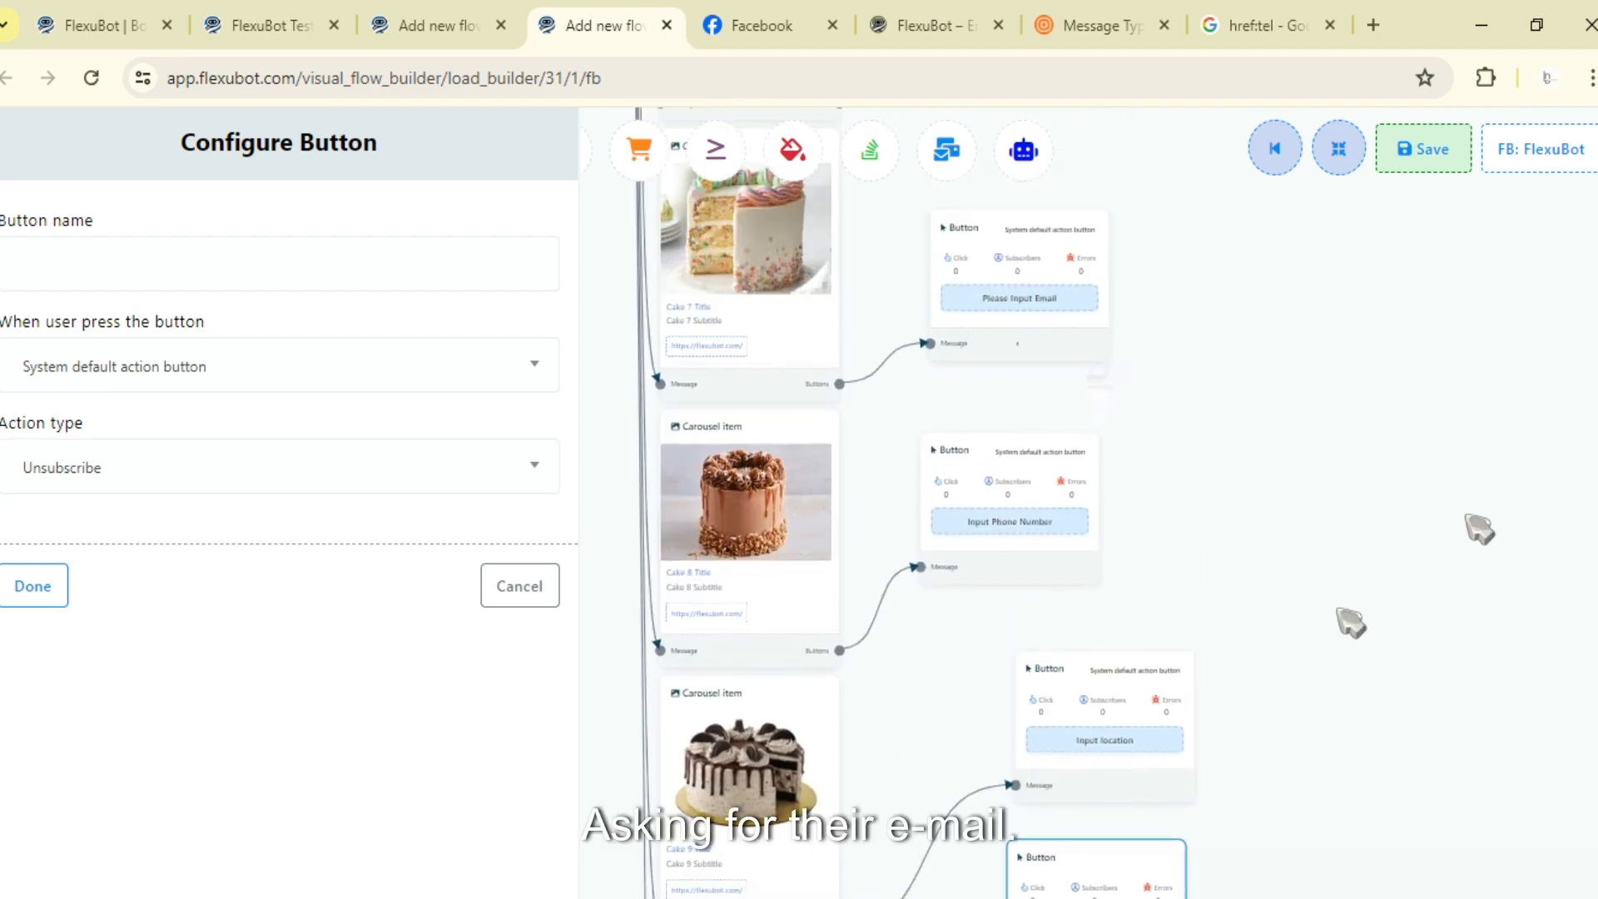
pyautogui.scroll(-4, 1453, 500)
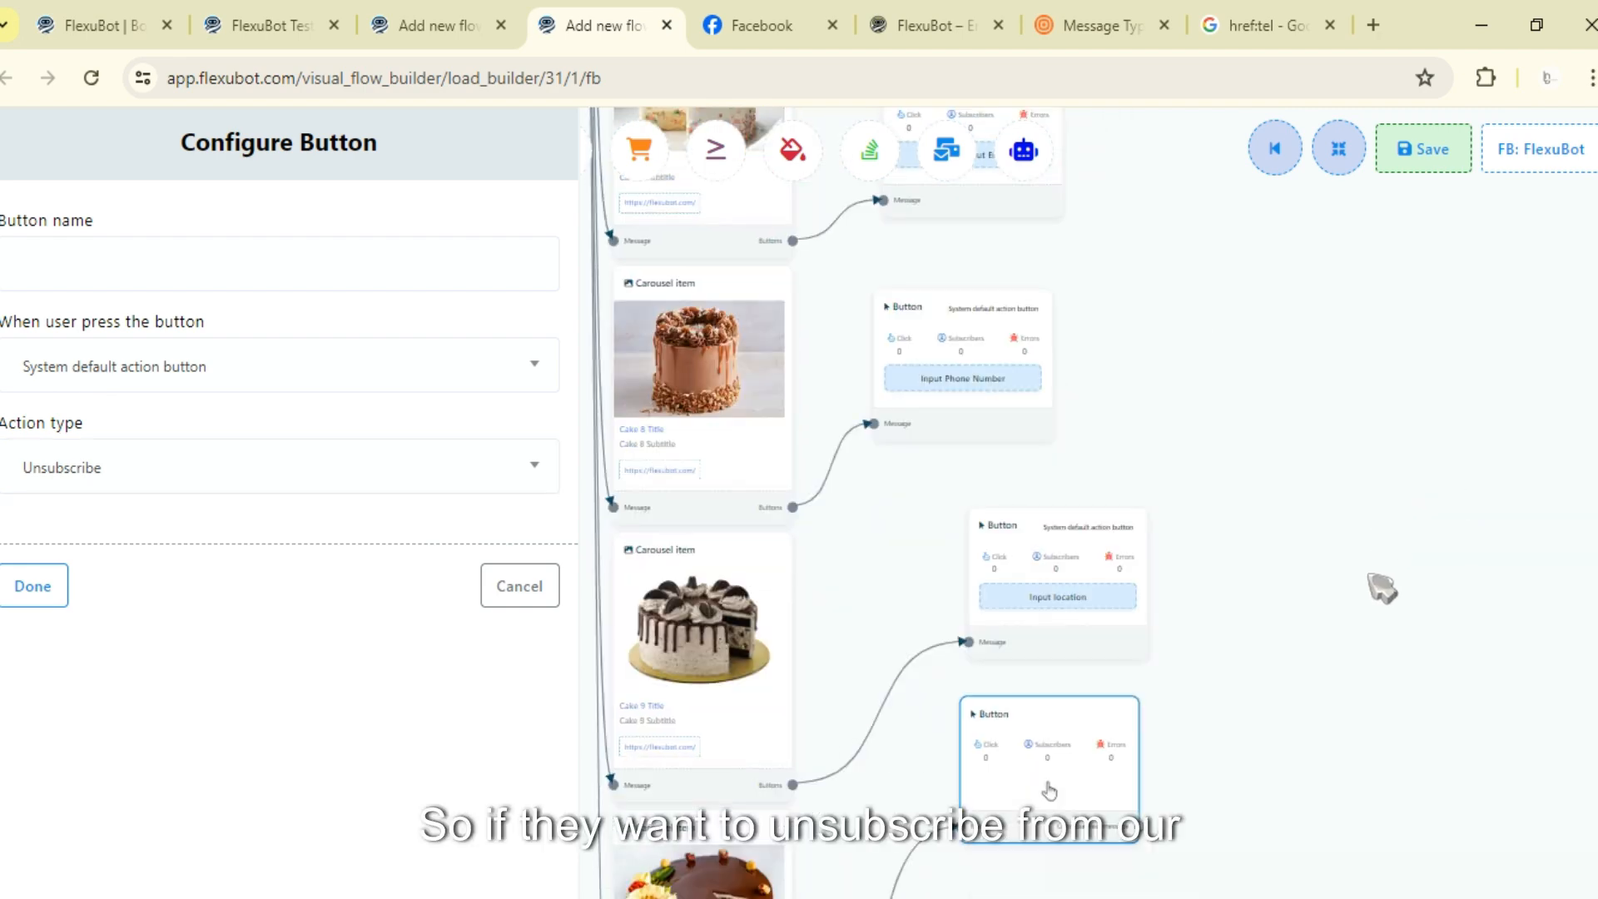
pyautogui.scroll(-4, 1381, 589)
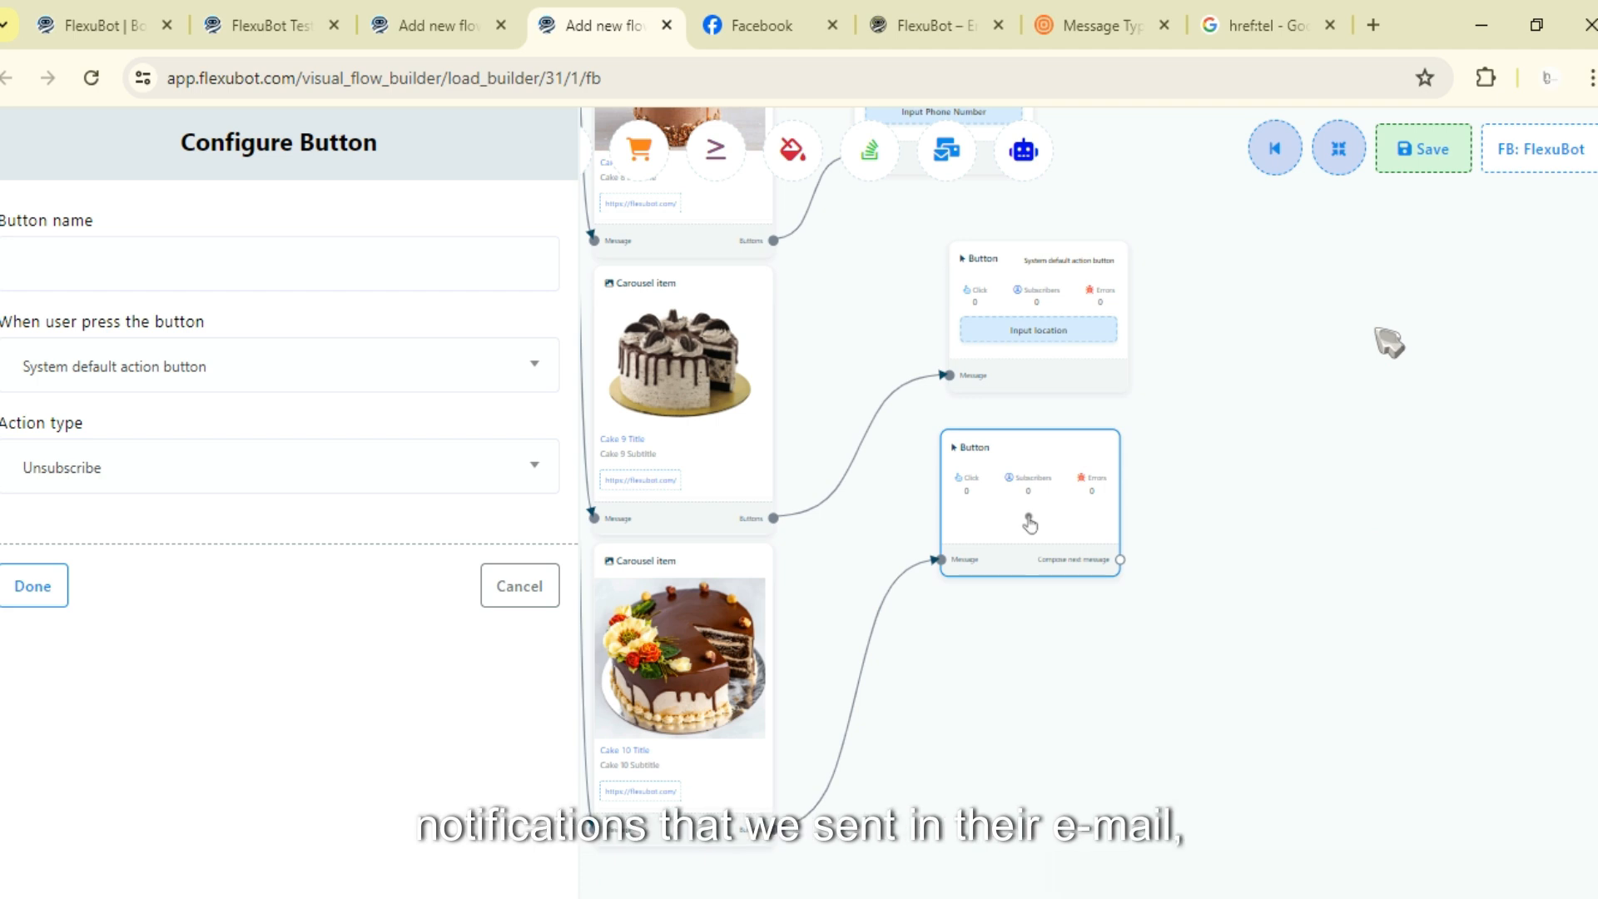
pyautogui.click(247, 257)
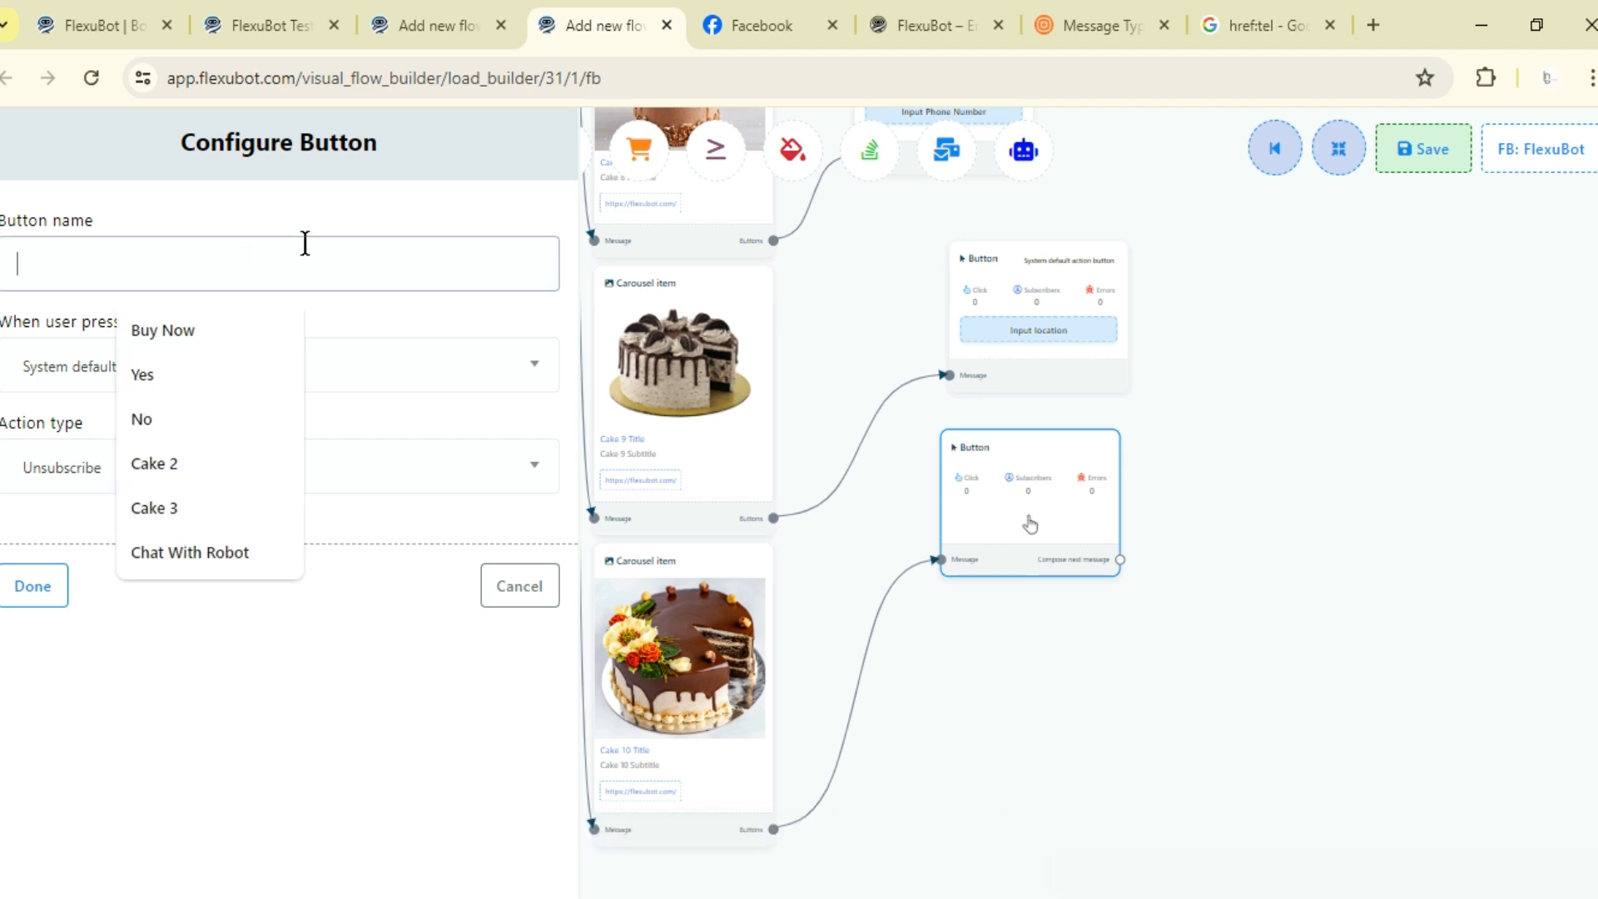
pyautogui.write('Unsubs')
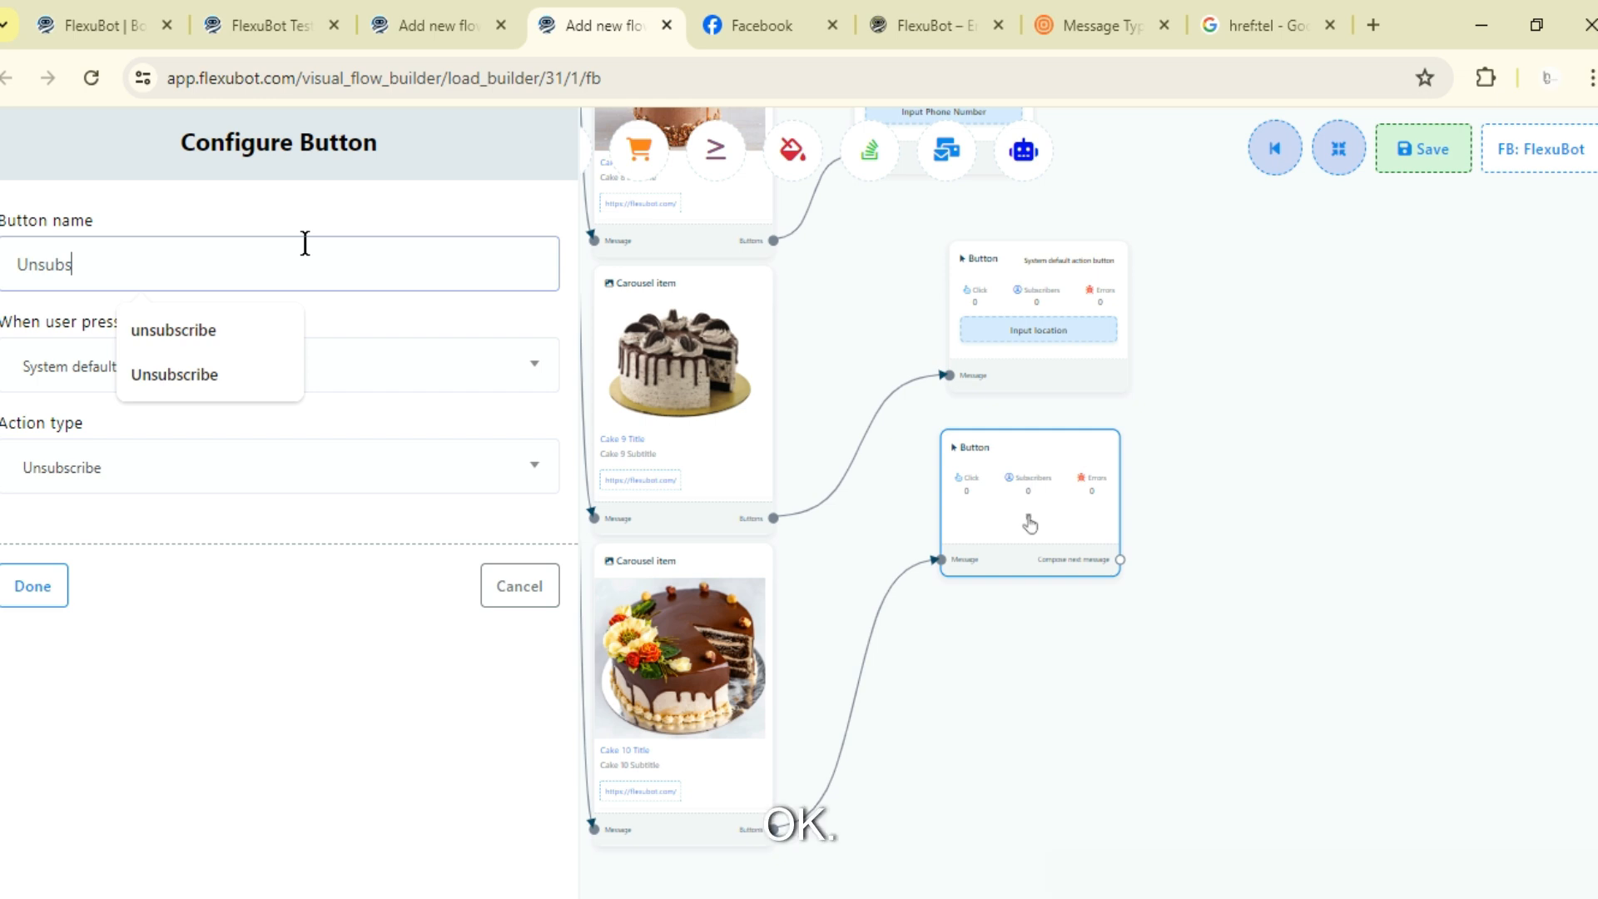
pyautogui.write('cribe')
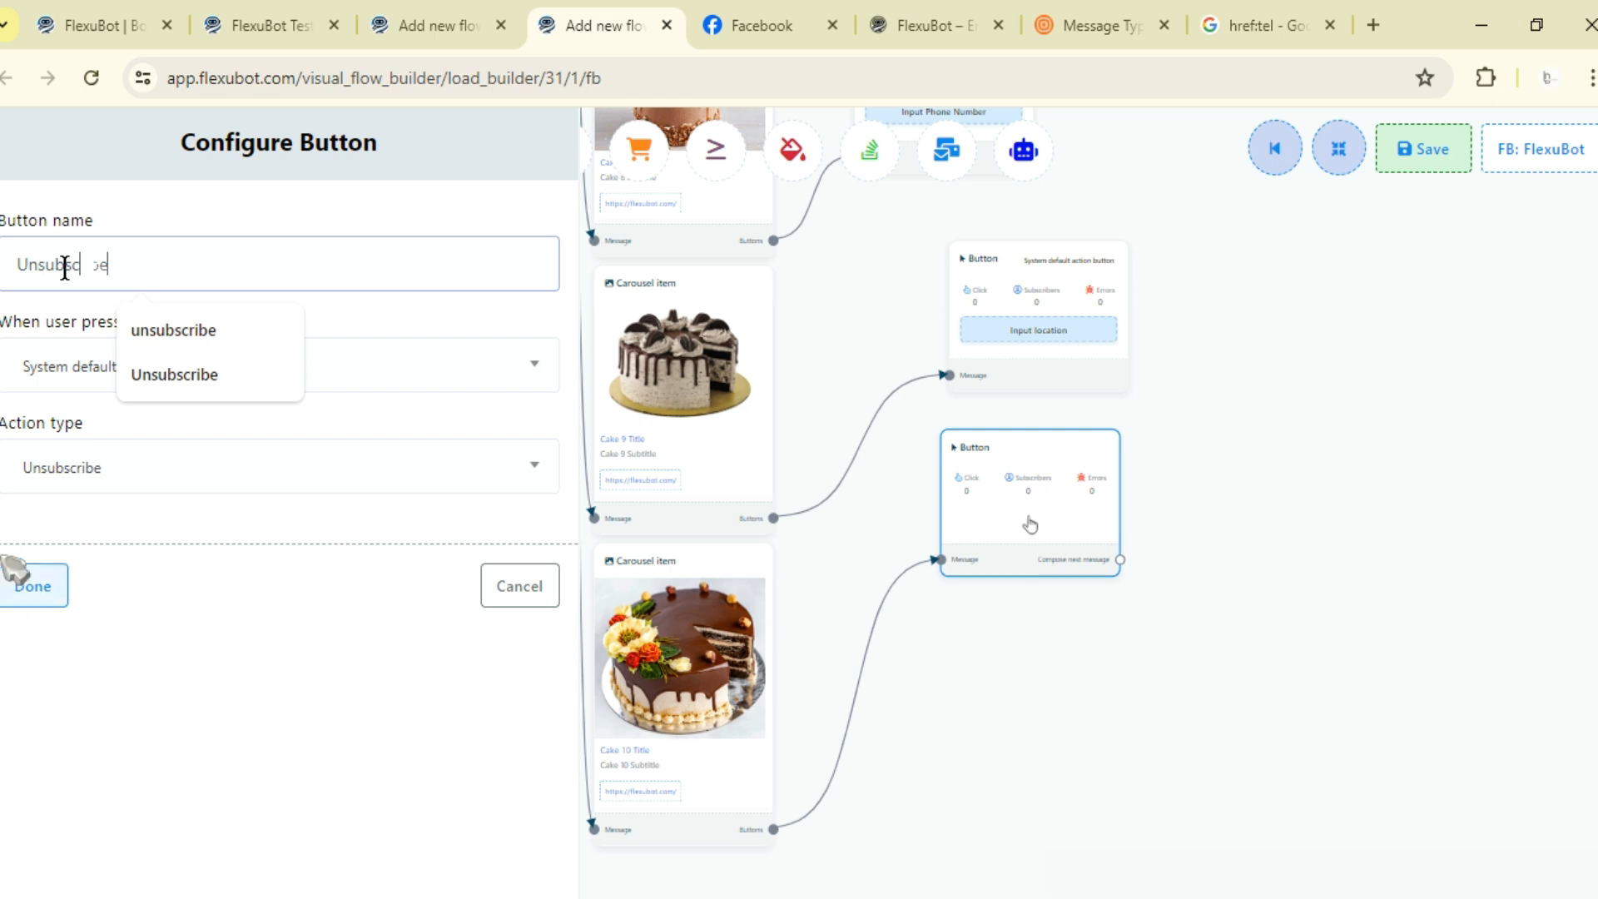
pyautogui.click(32, 586)
# - Save the flow
pyautogui.scroll(-2, 1378, 350)
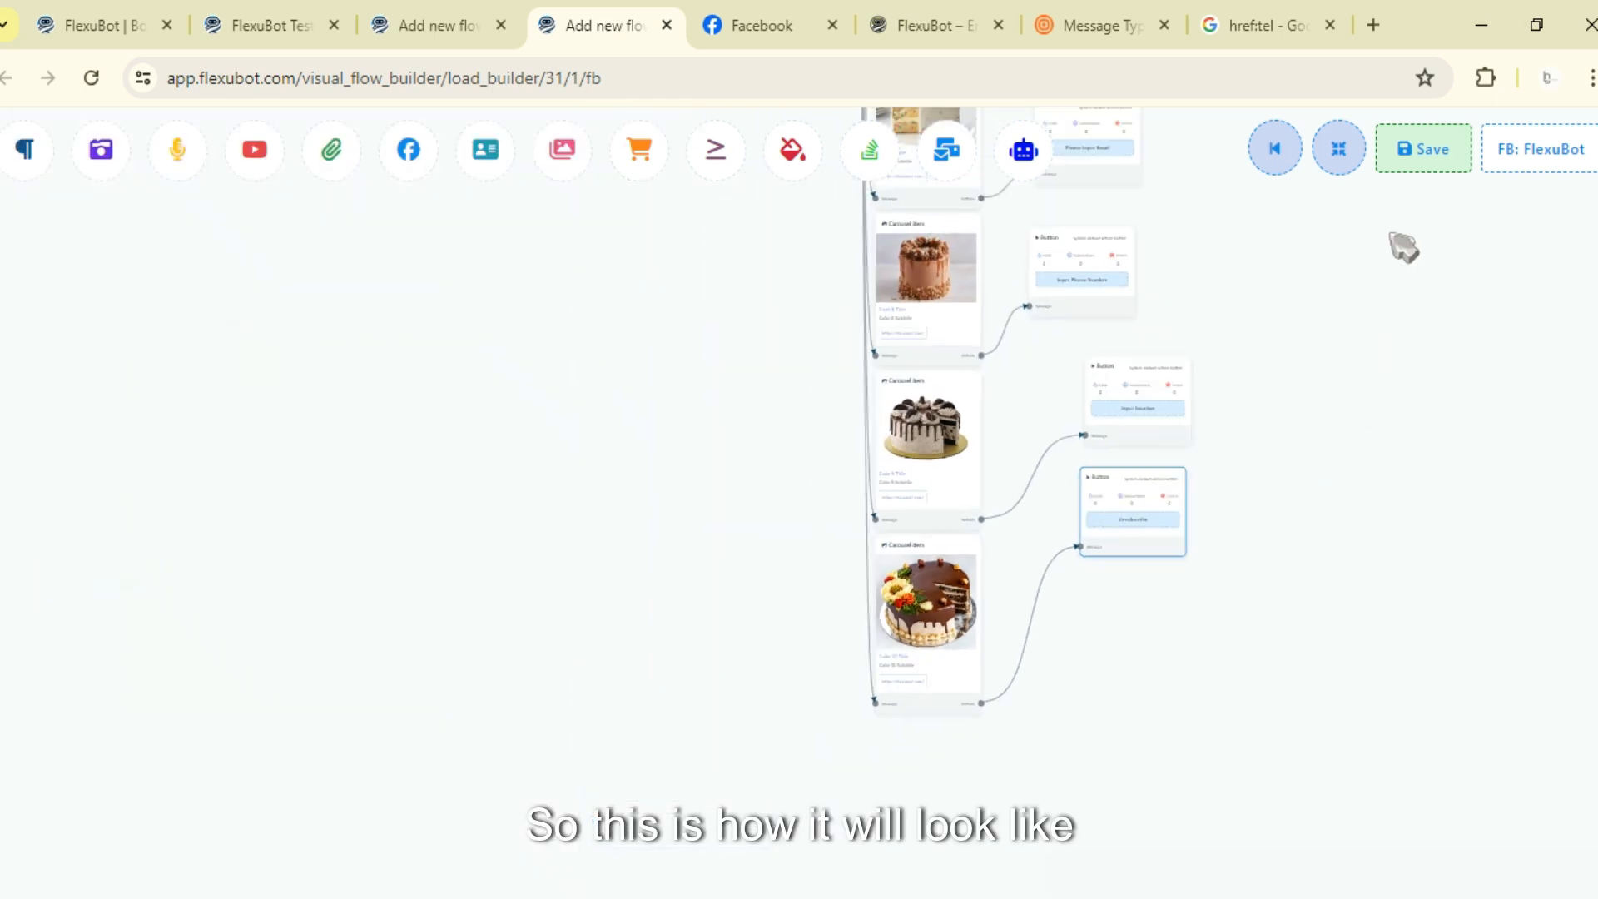
pyautogui.click(1338, 158)
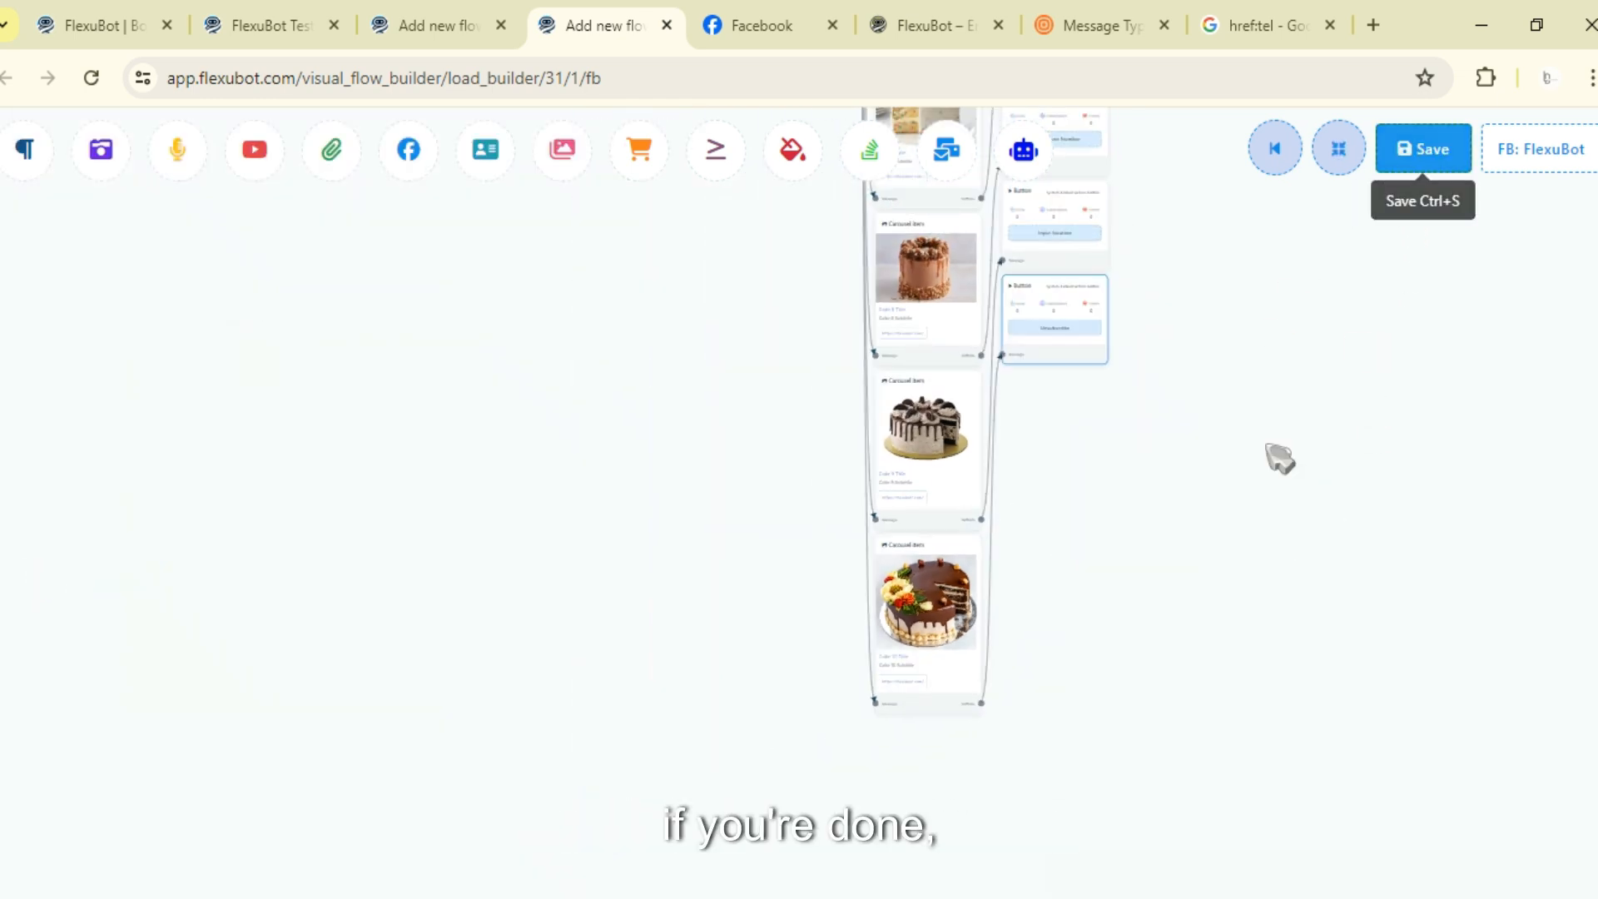
pyautogui.moveTo(1266, 442); pyautogui.dragTo(1269, 461)
pyautogui.scroll(-6, 1270, 462)
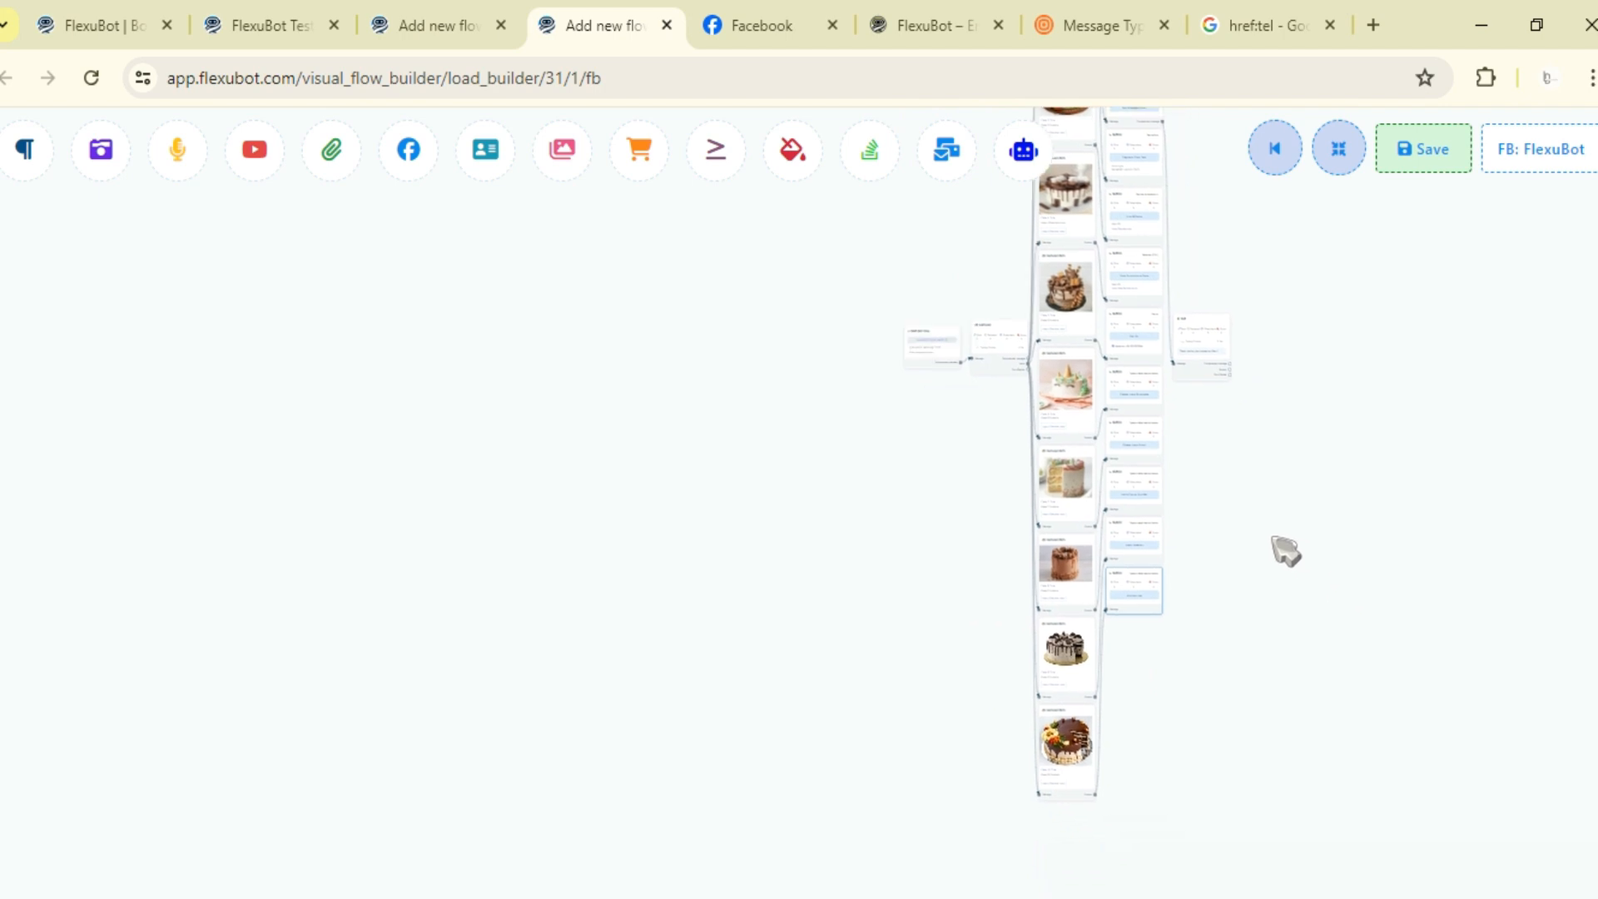
pyautogui.click(1420, 162)
pyautogui.moveTo(1243, 344); pyautogui.dragTo(1032, 539)
pyautogui.scroll(-4, 1255, 539)
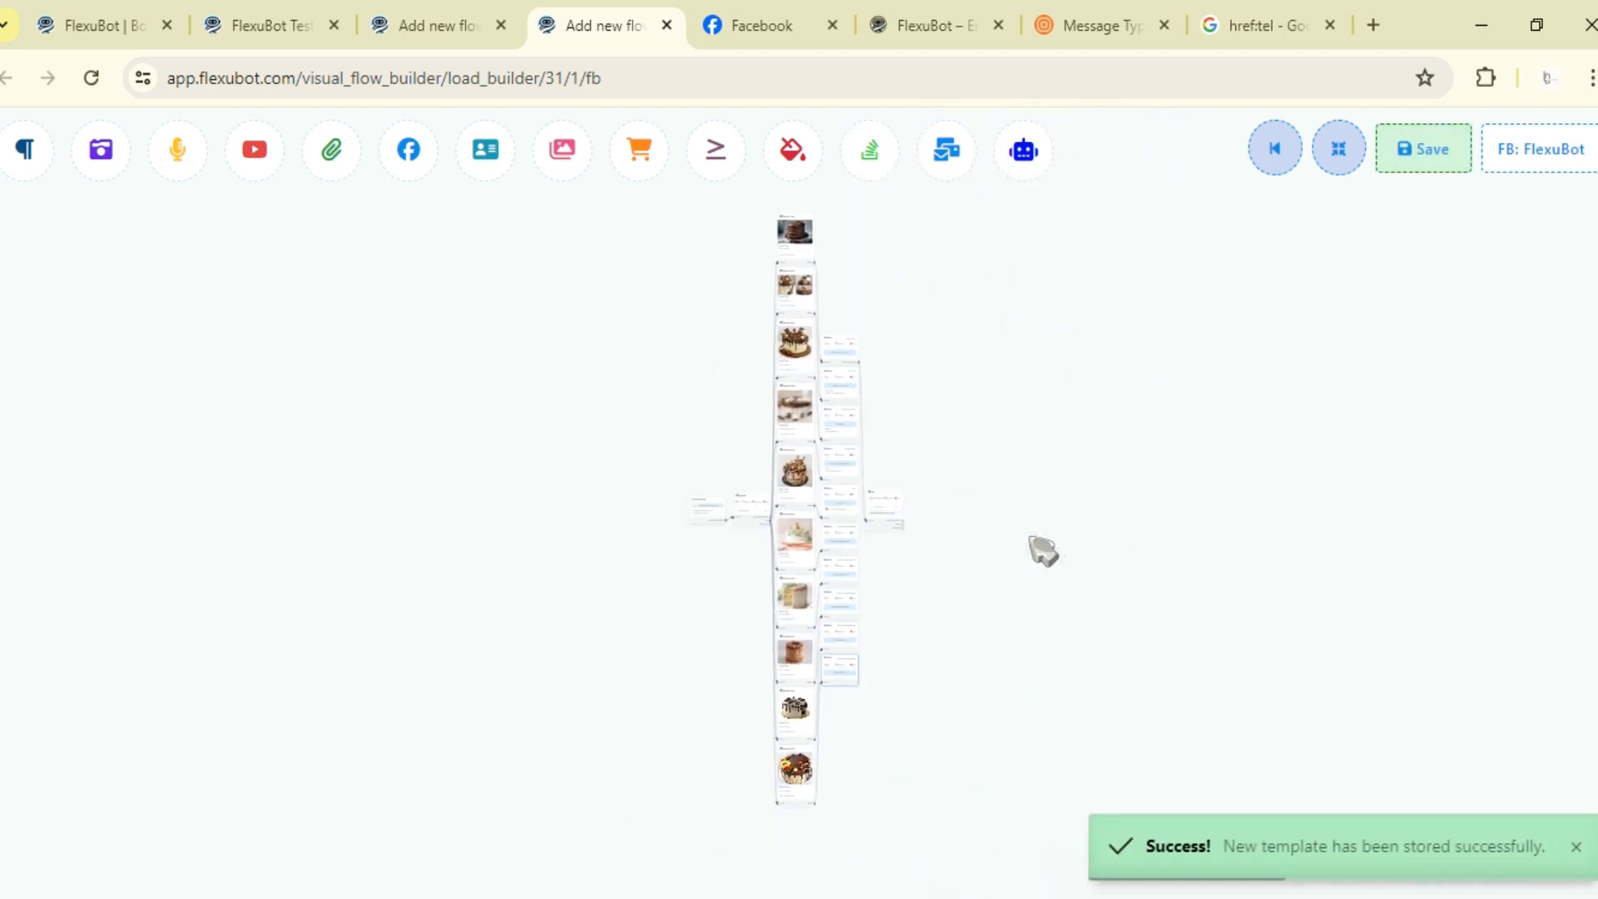
pyautogui.scroll(5, 899, 588)
pyautogui.moveTo(1154, 642); pyautogui.dragTo(1131, 645)
pyautogui.scroll(6, 1131, 645)
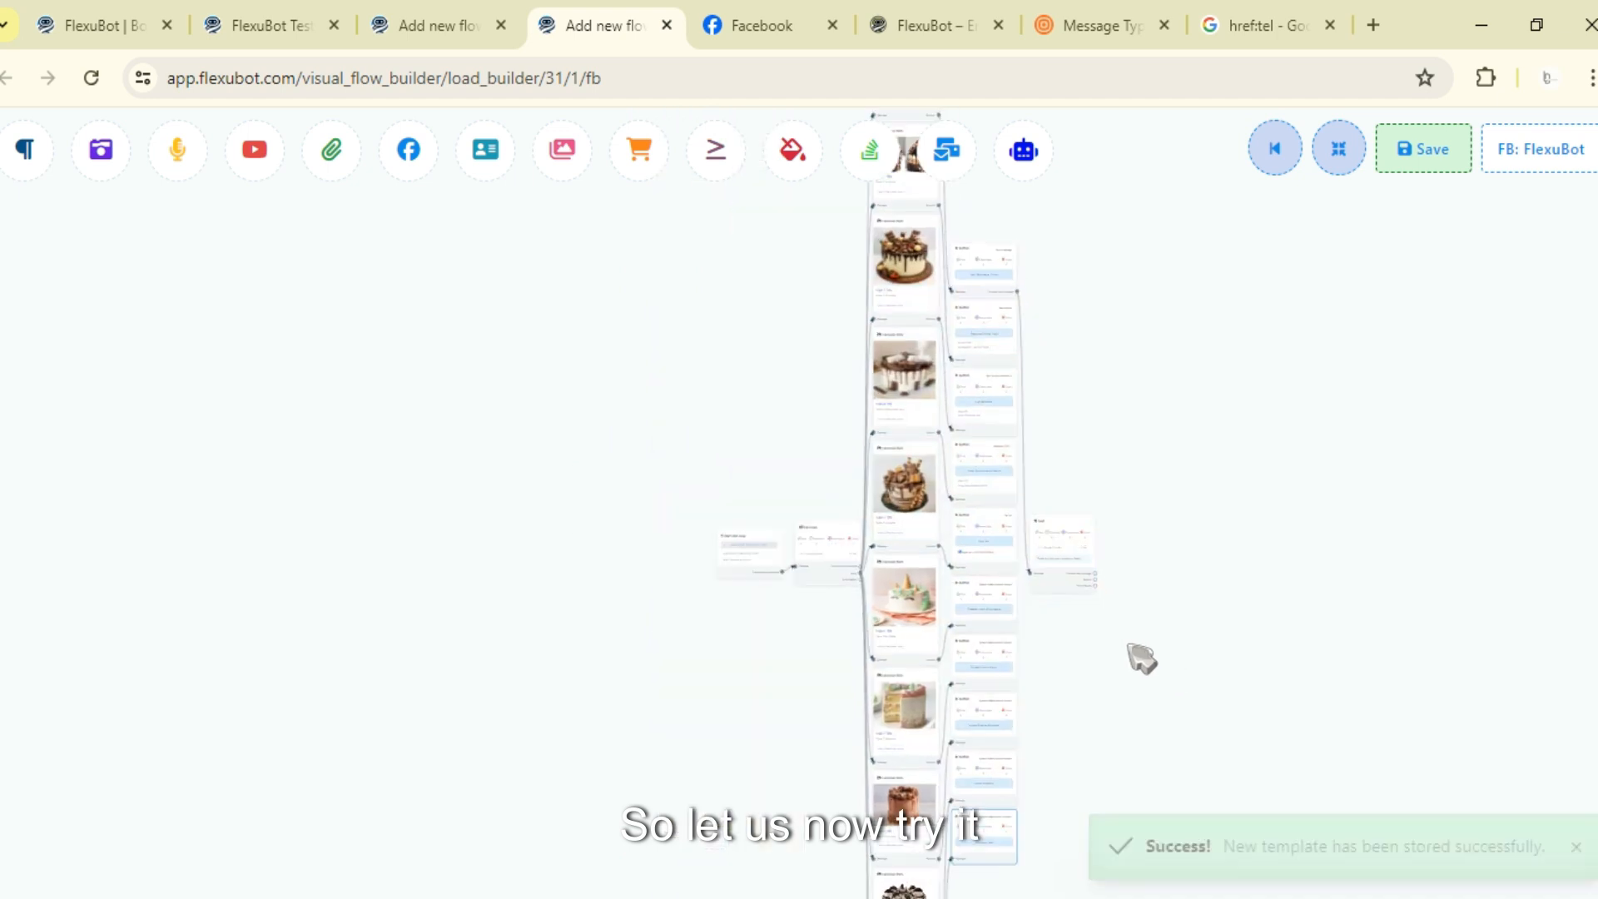
pyautogui.moveTo(1157, 187); pyautogui.dragTo(1232, 559)
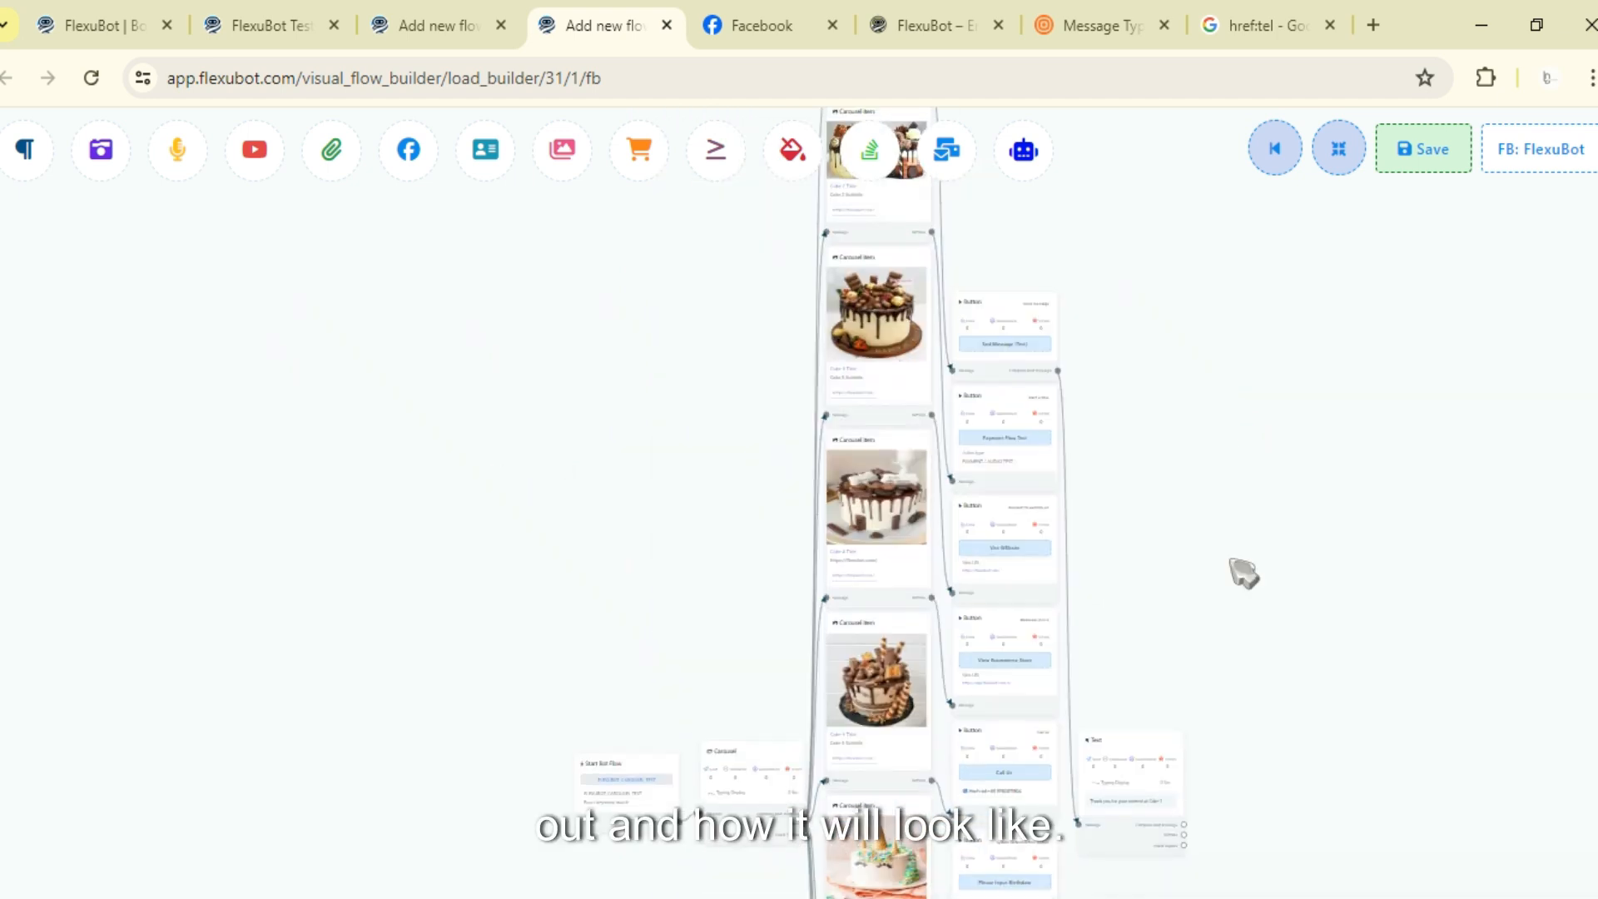
# - Switch to the Facebook page chat and send the trigger keyword FLEXUBOT CAROUSEL TEST to the bot
pyautogui.moveTo(793, 25)
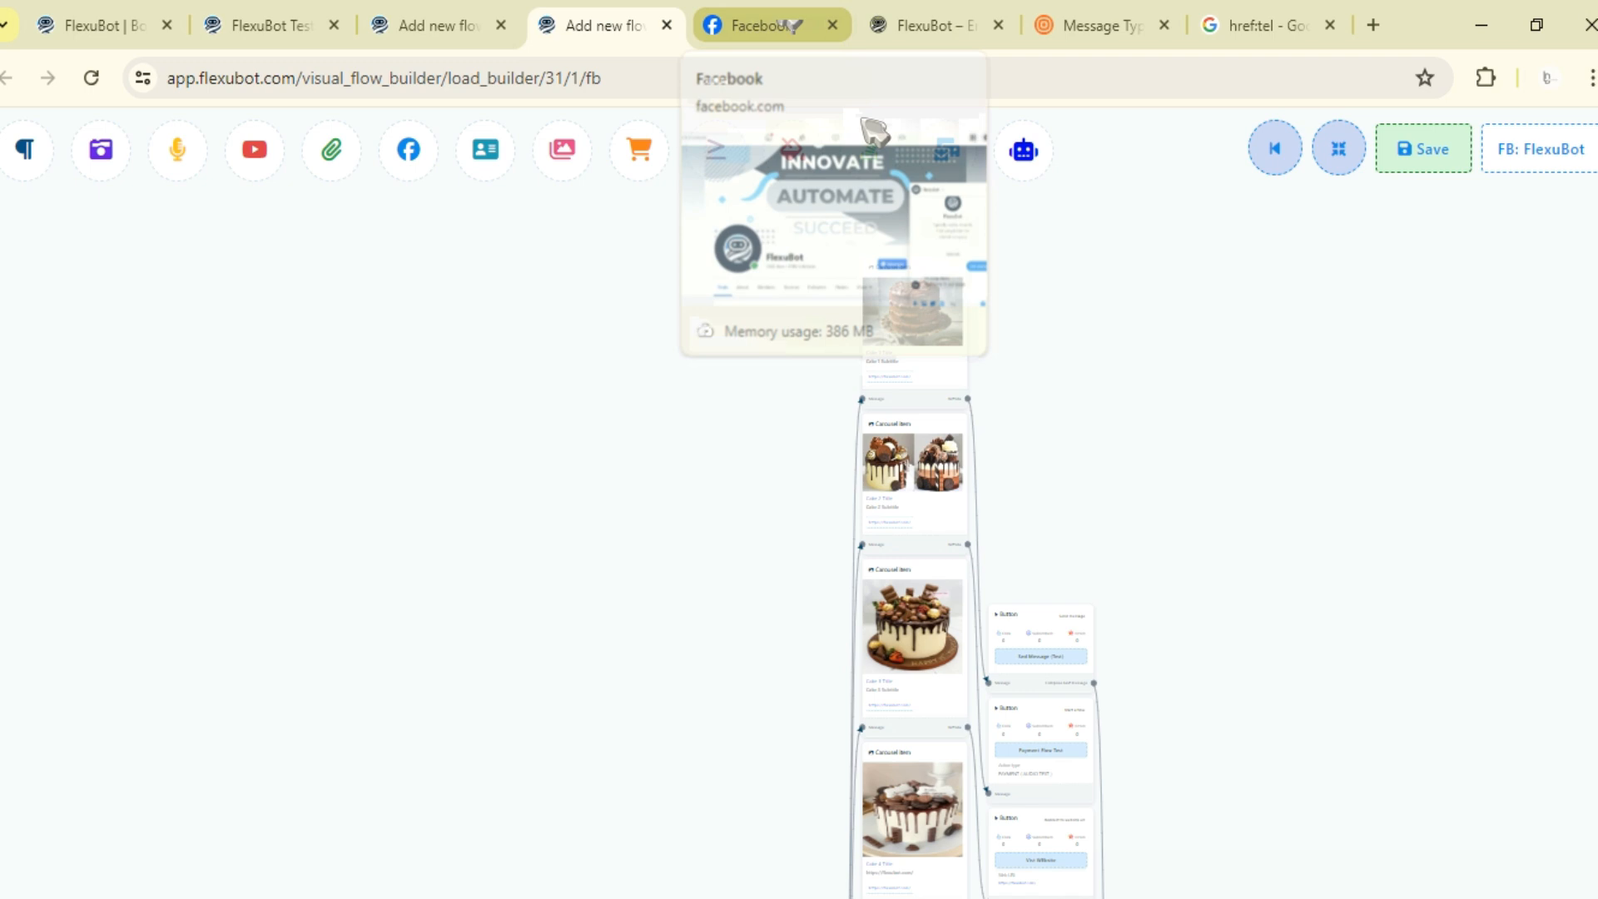
pyautogui.click(792, 25)
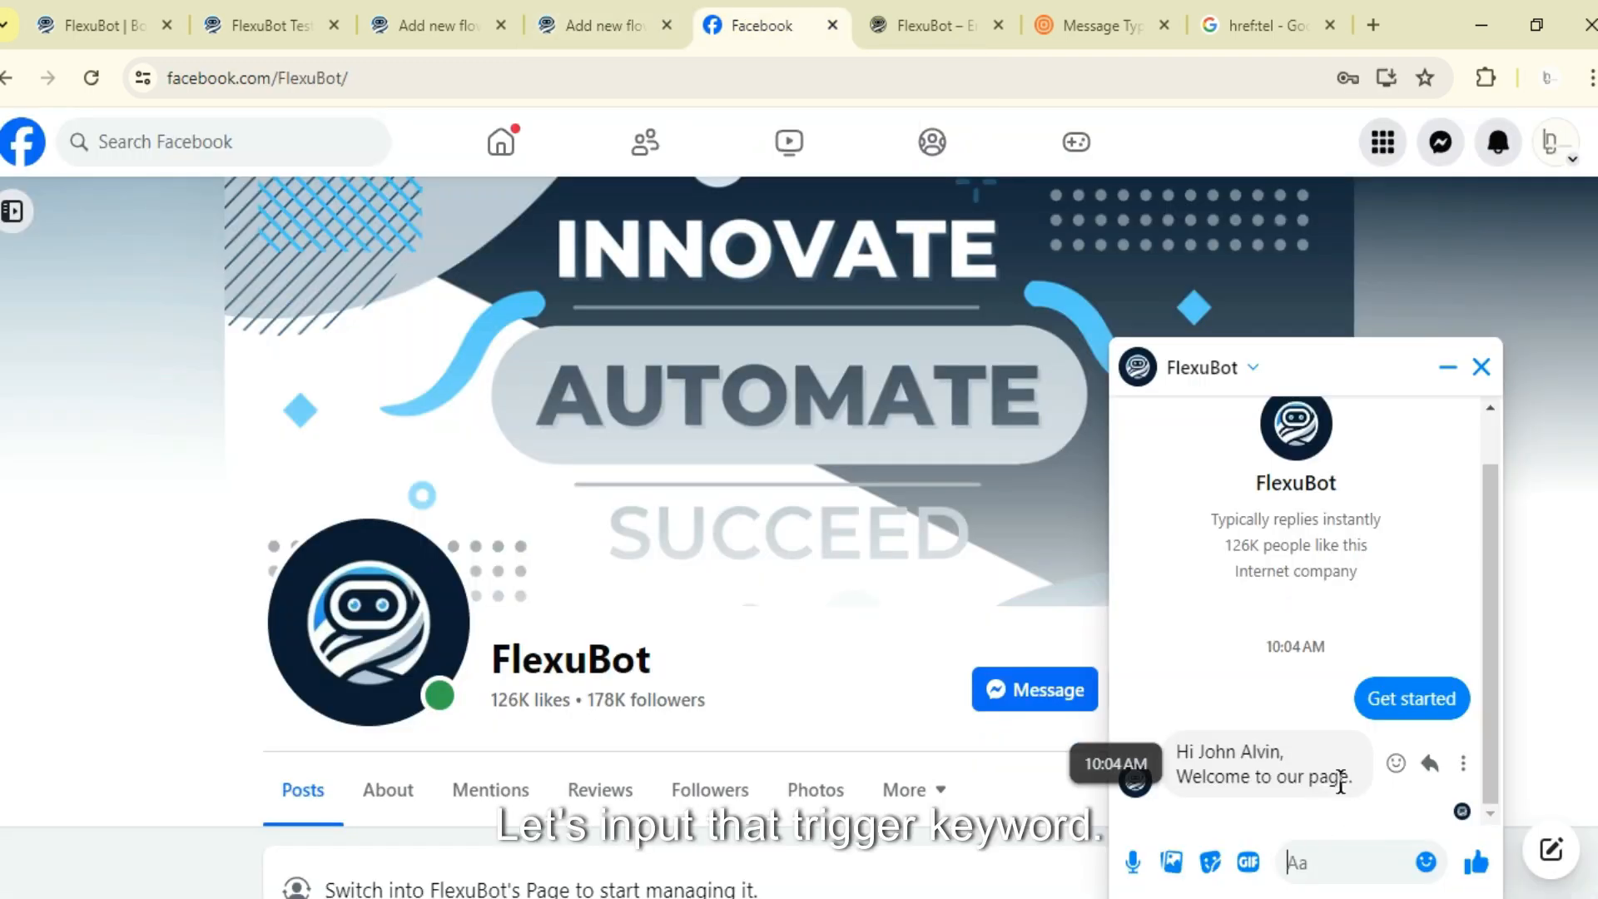
pyautogui.write('FLEXUBOT CAROUSEL TEST')
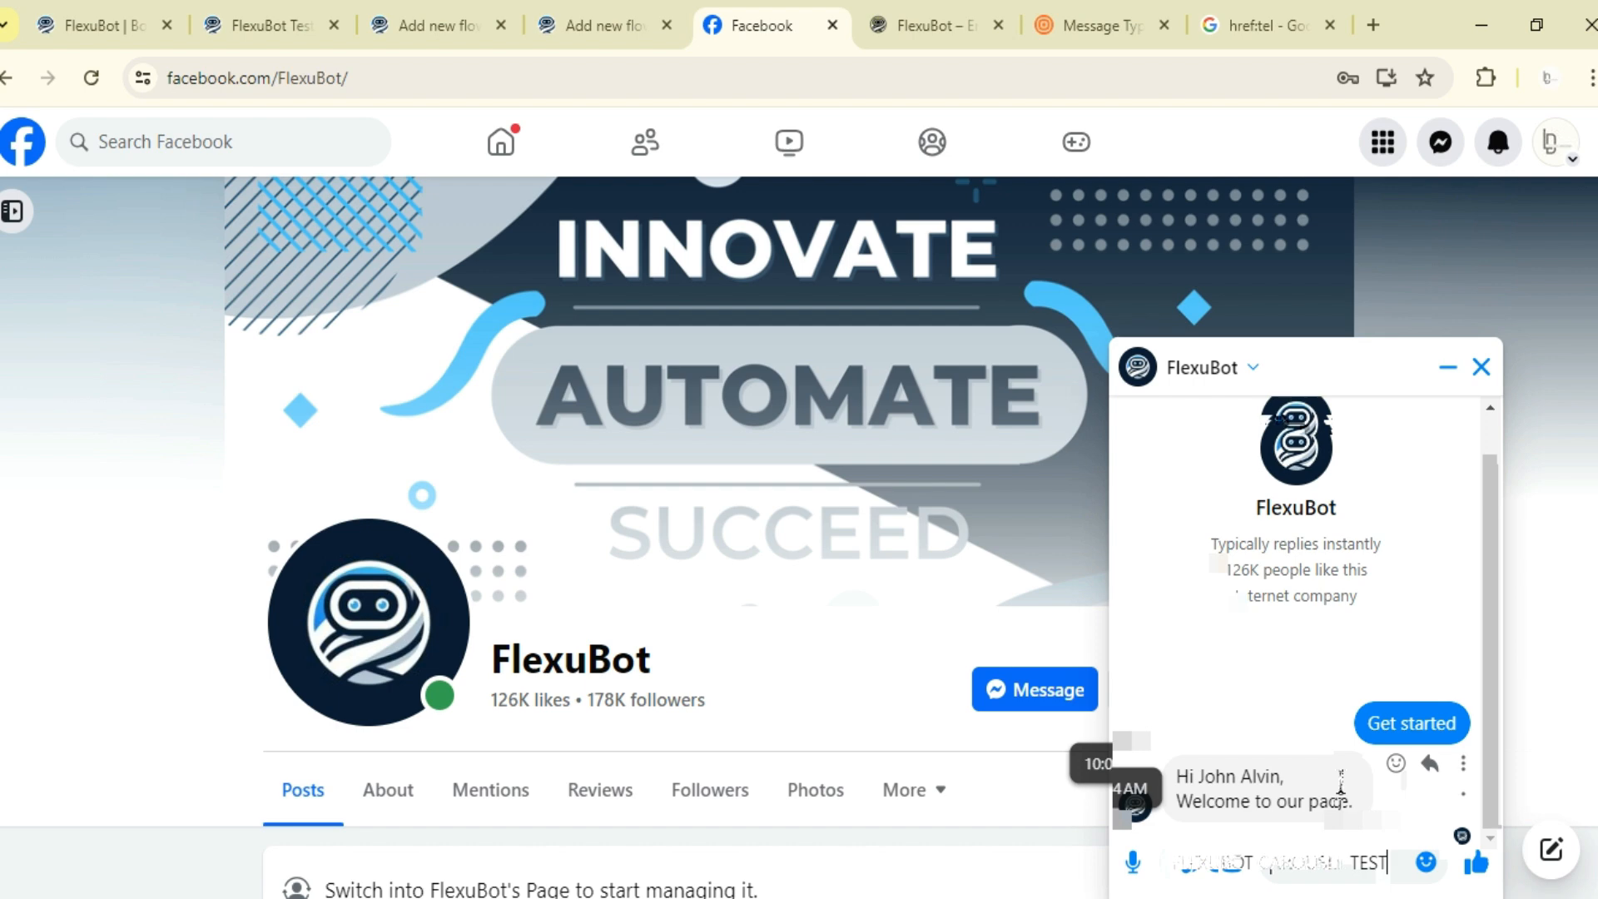
pyautogui.press('Return')
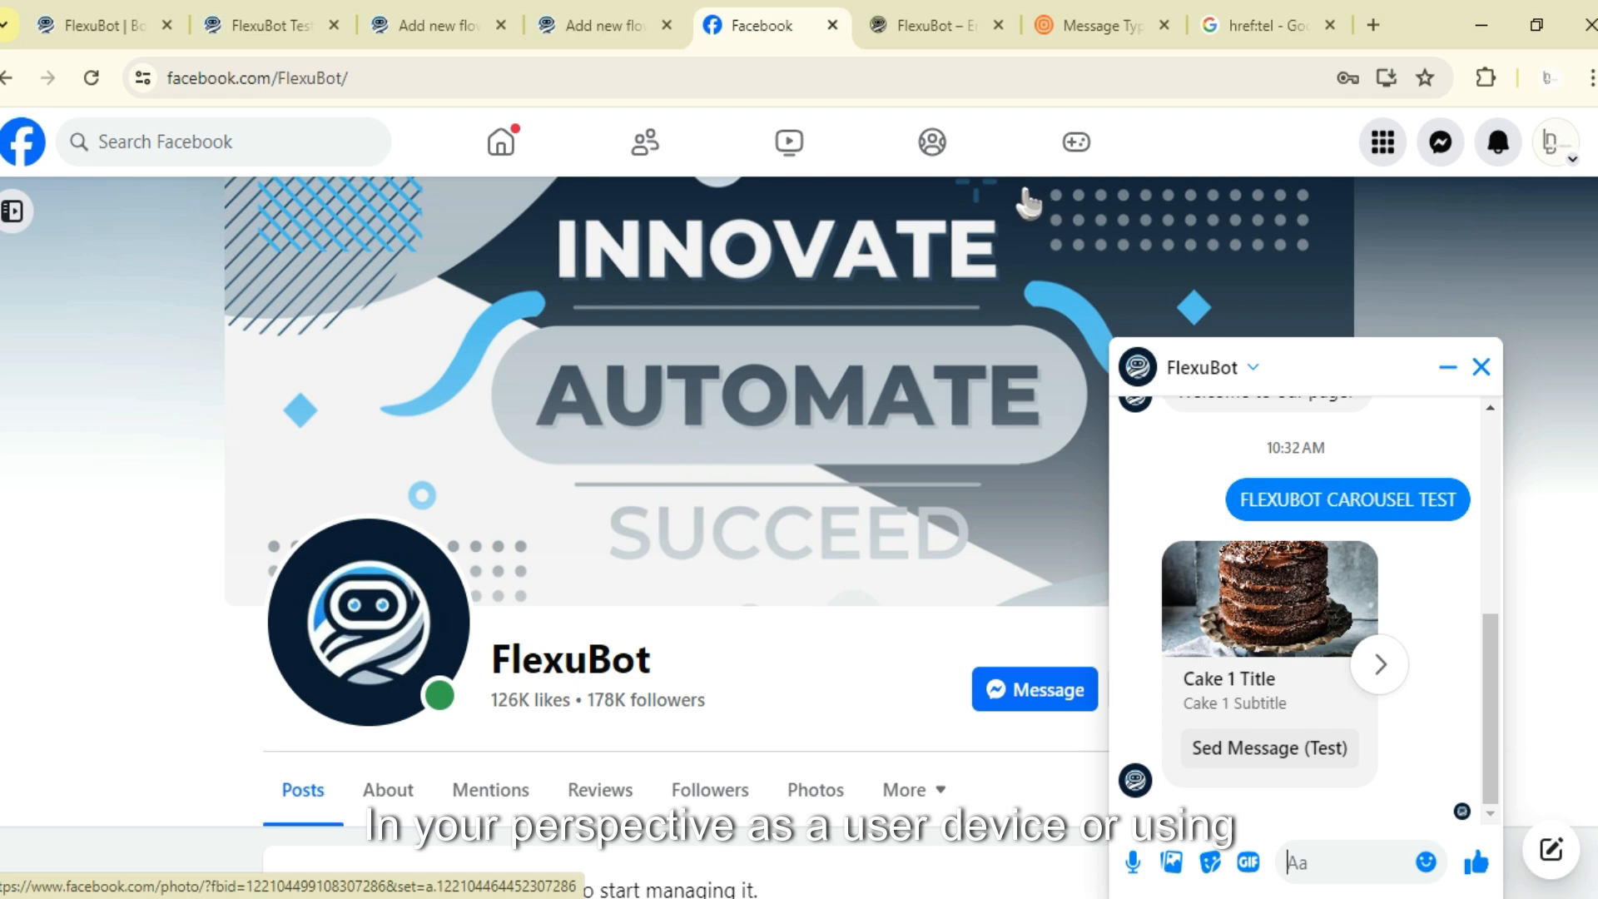
# - Compare with the carousel example in the documentation tab, then swipe back and forth through the received cake carousel cards
pyautogui.click(1088, 23)
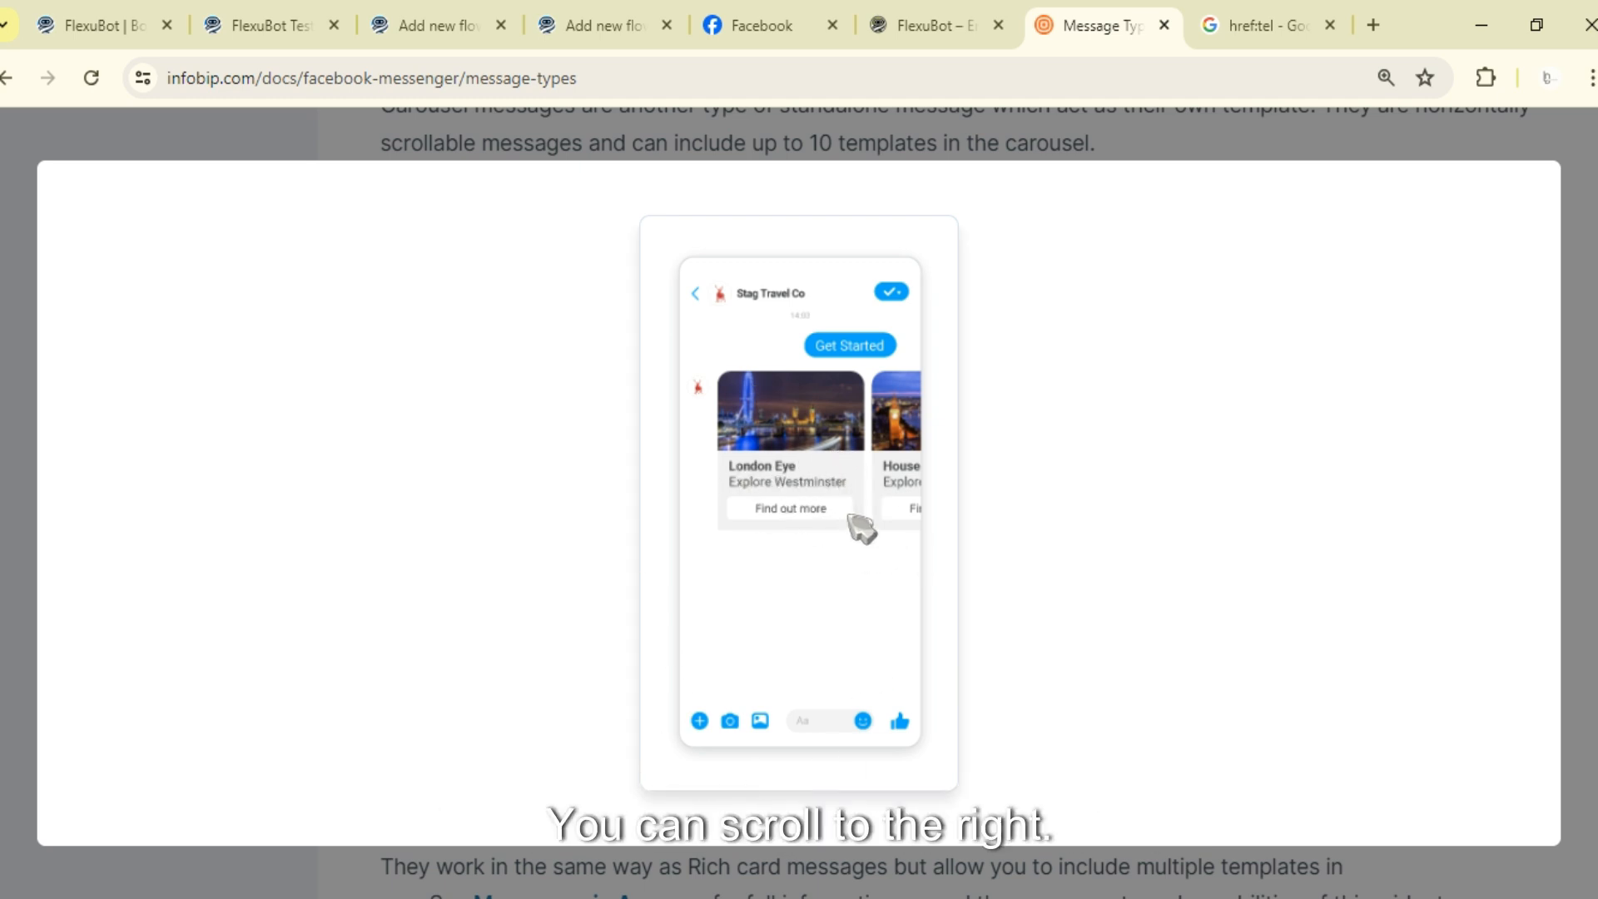
pyautogui.click(762, 25)
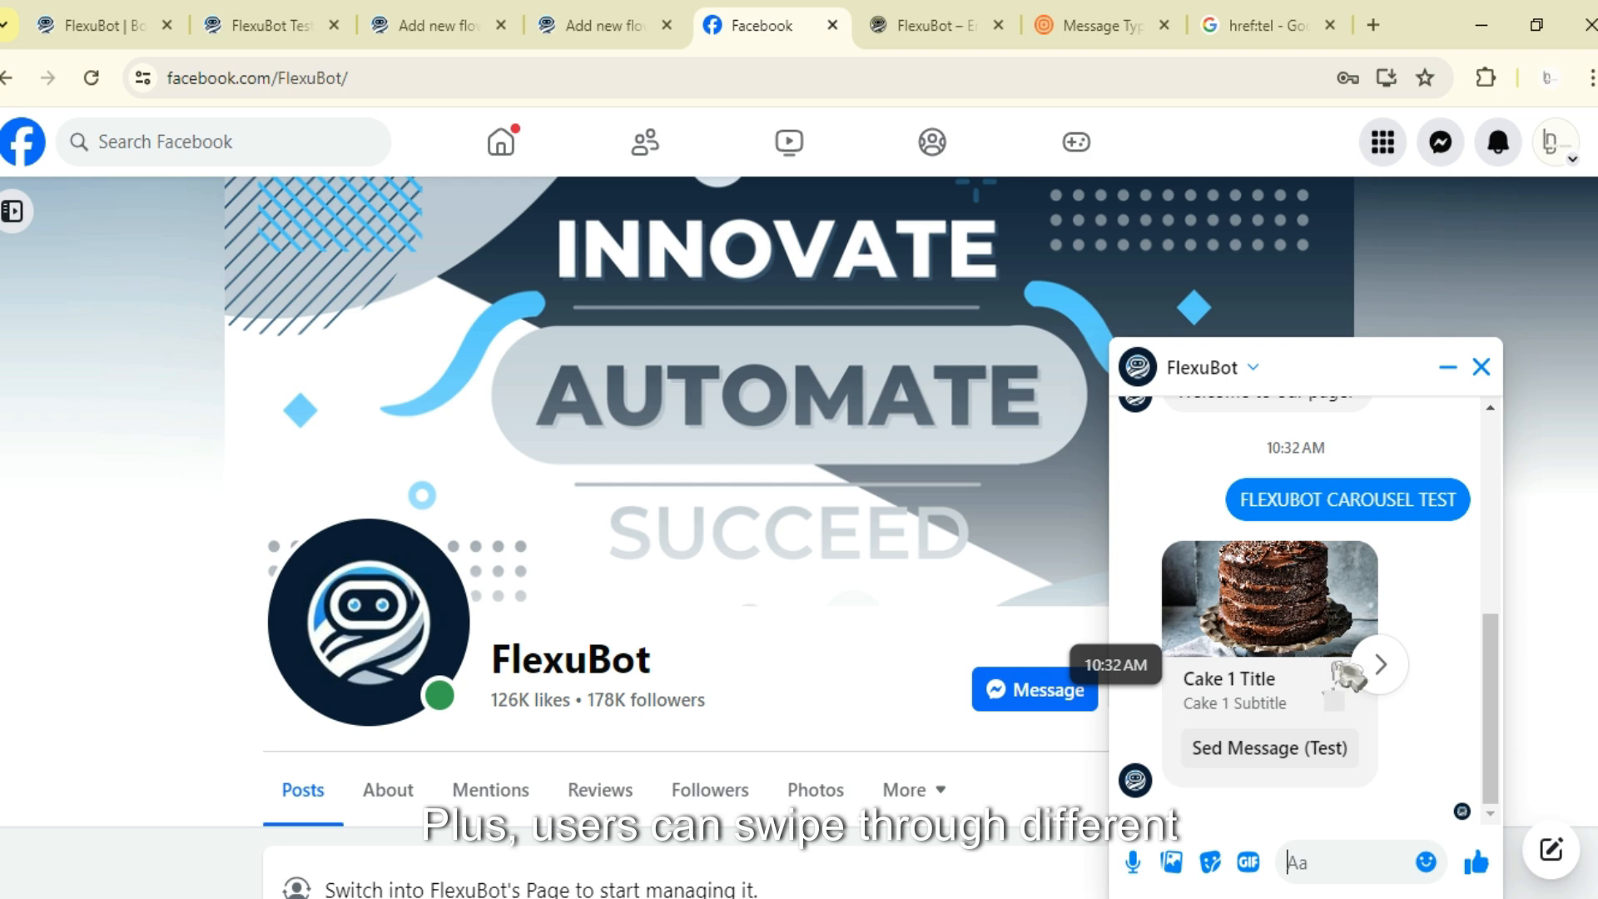
pyautogui.click(1378, 663)
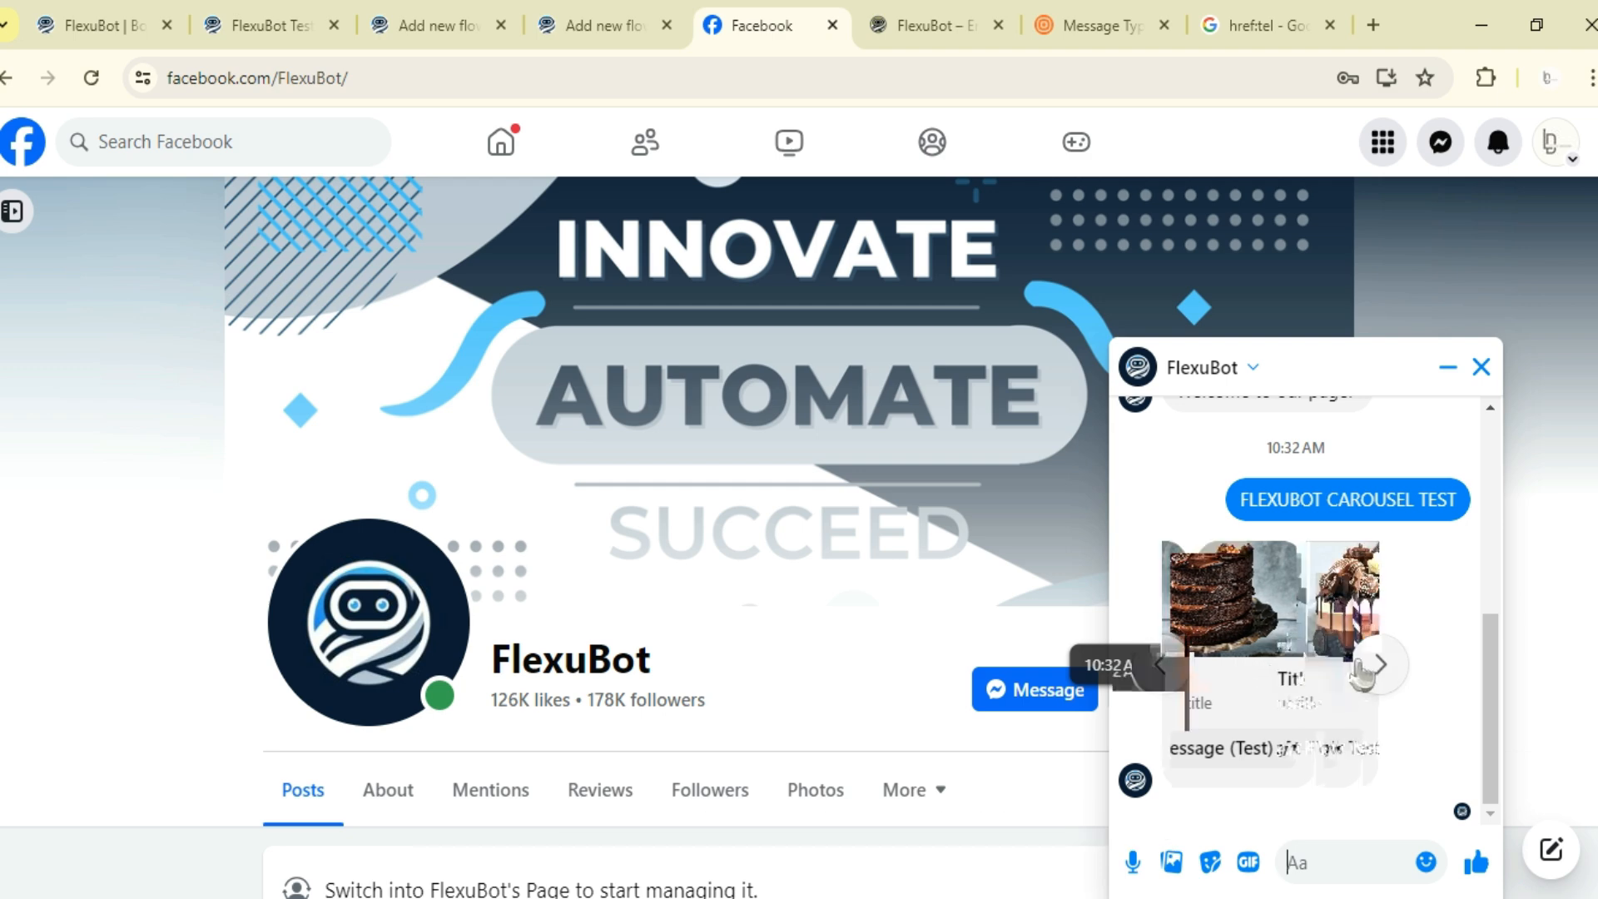
pyautogui.click(1161, 664)
pyautogui.click(1378, 666)
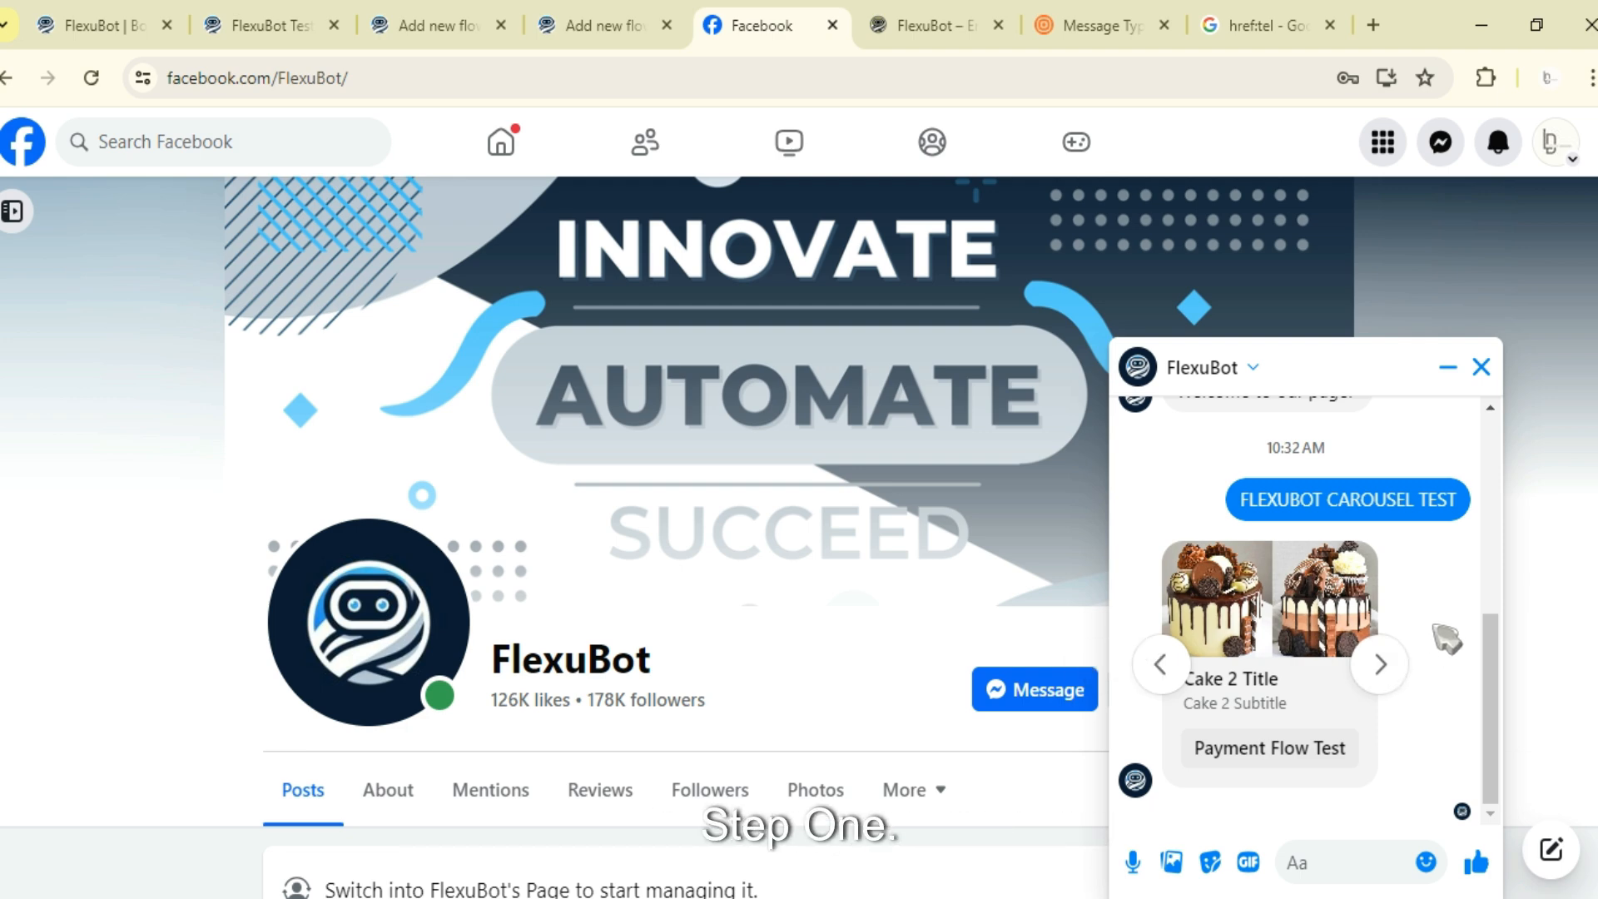
pyautogui.click(1380, 663)
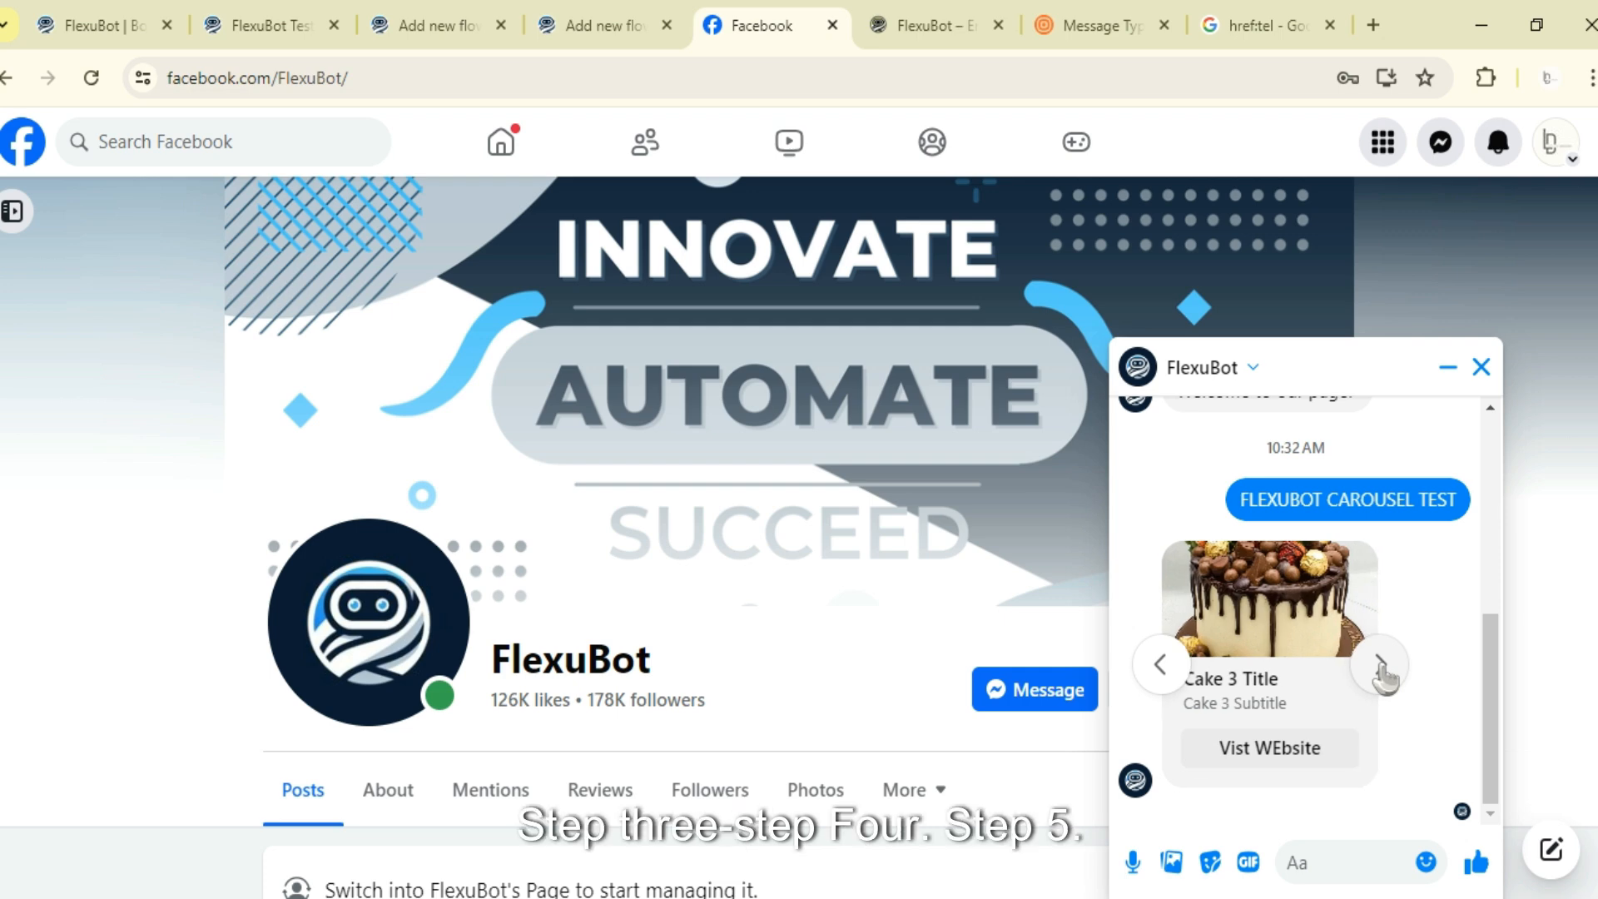
pyautogui.click(1380, 663)
pyautogui.click(1380, 663)
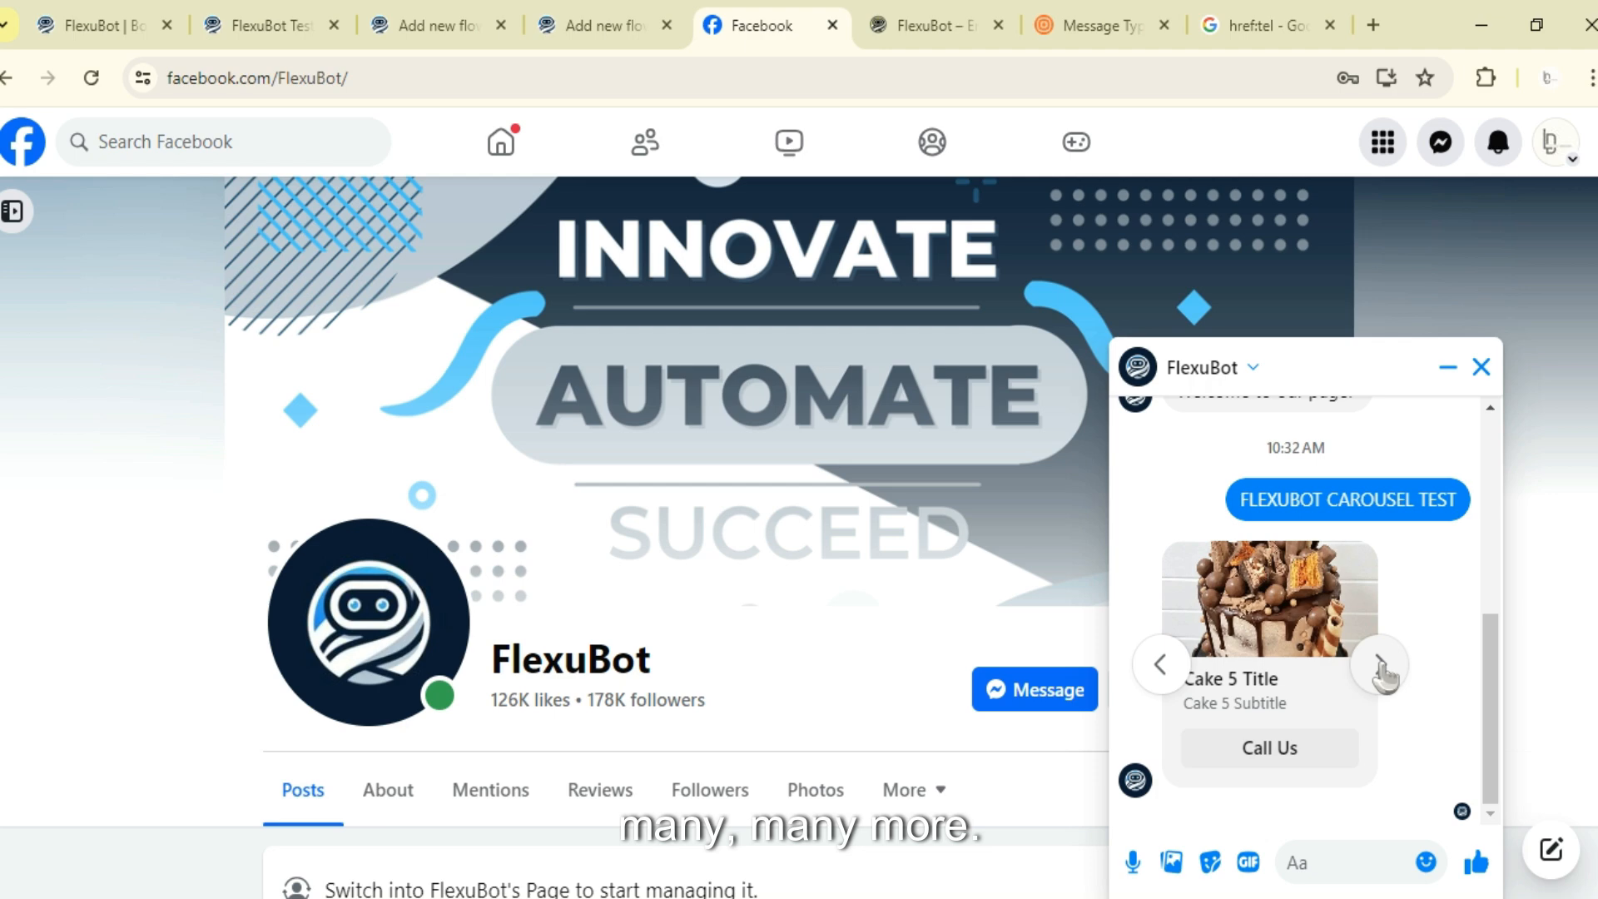
pyautogui.click(1165, 664)
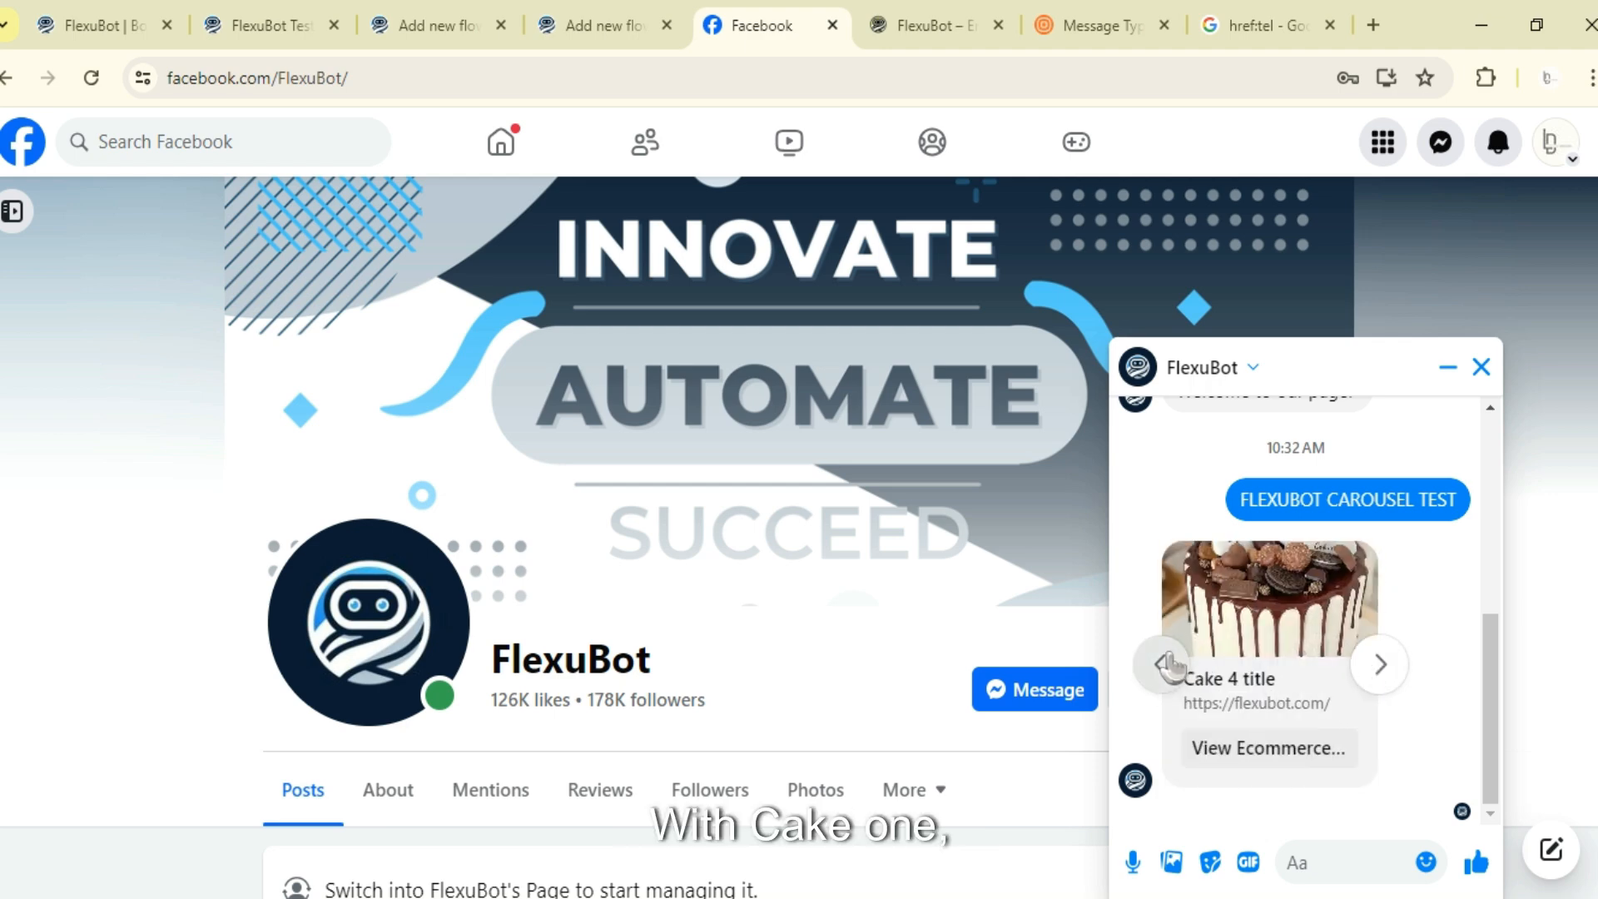
pyautogui.click(1165, 664)
pyautogui.click(1166, 664)
pyautogui.click(1166, 664)
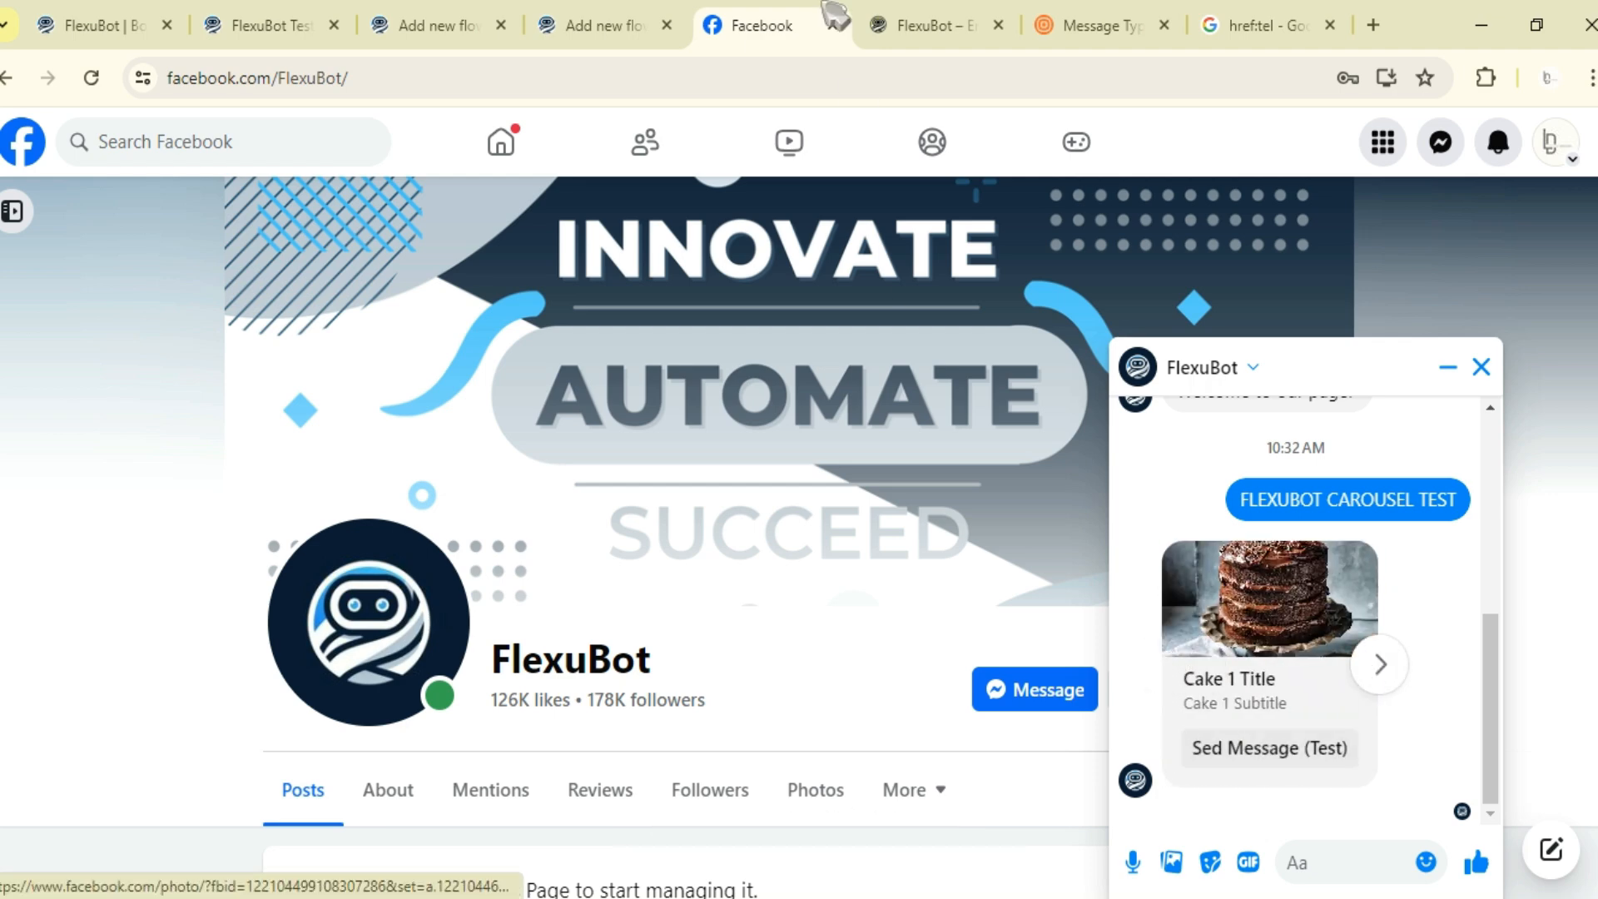
# - Check the first cake's button in the flow, then tap Sed Message (Test) on the first card in the chat
pyautogui.click(612, 21)
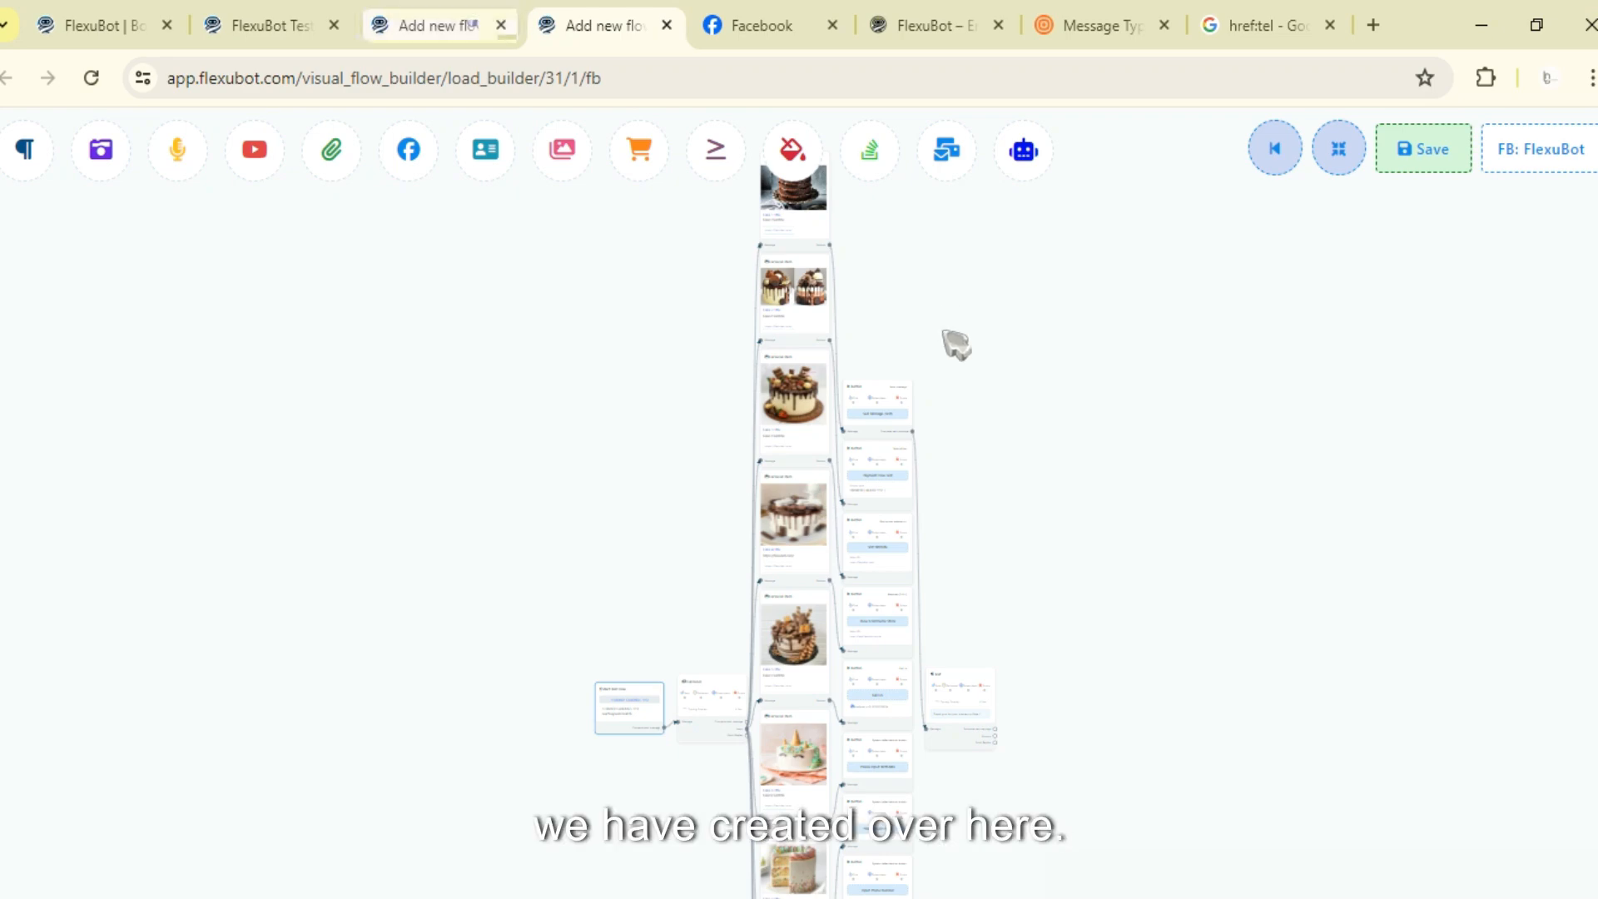
pyautogui.scroll(5, 885, 400)
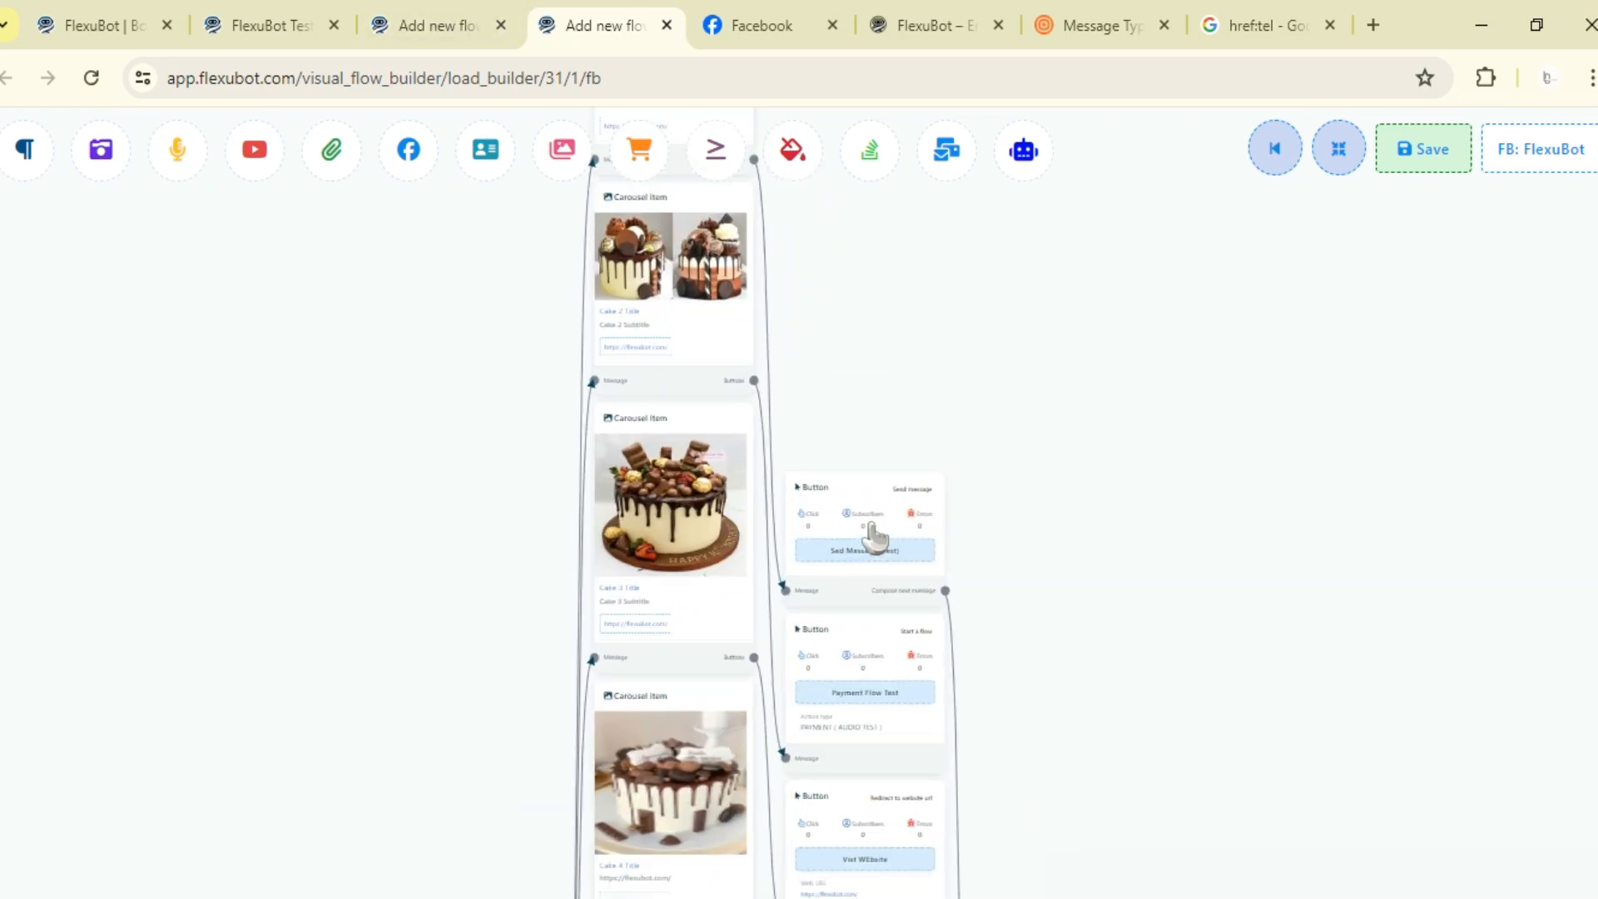
pyautogui.scroll(2, 876, 537)
pyautogui.click(762, 25)
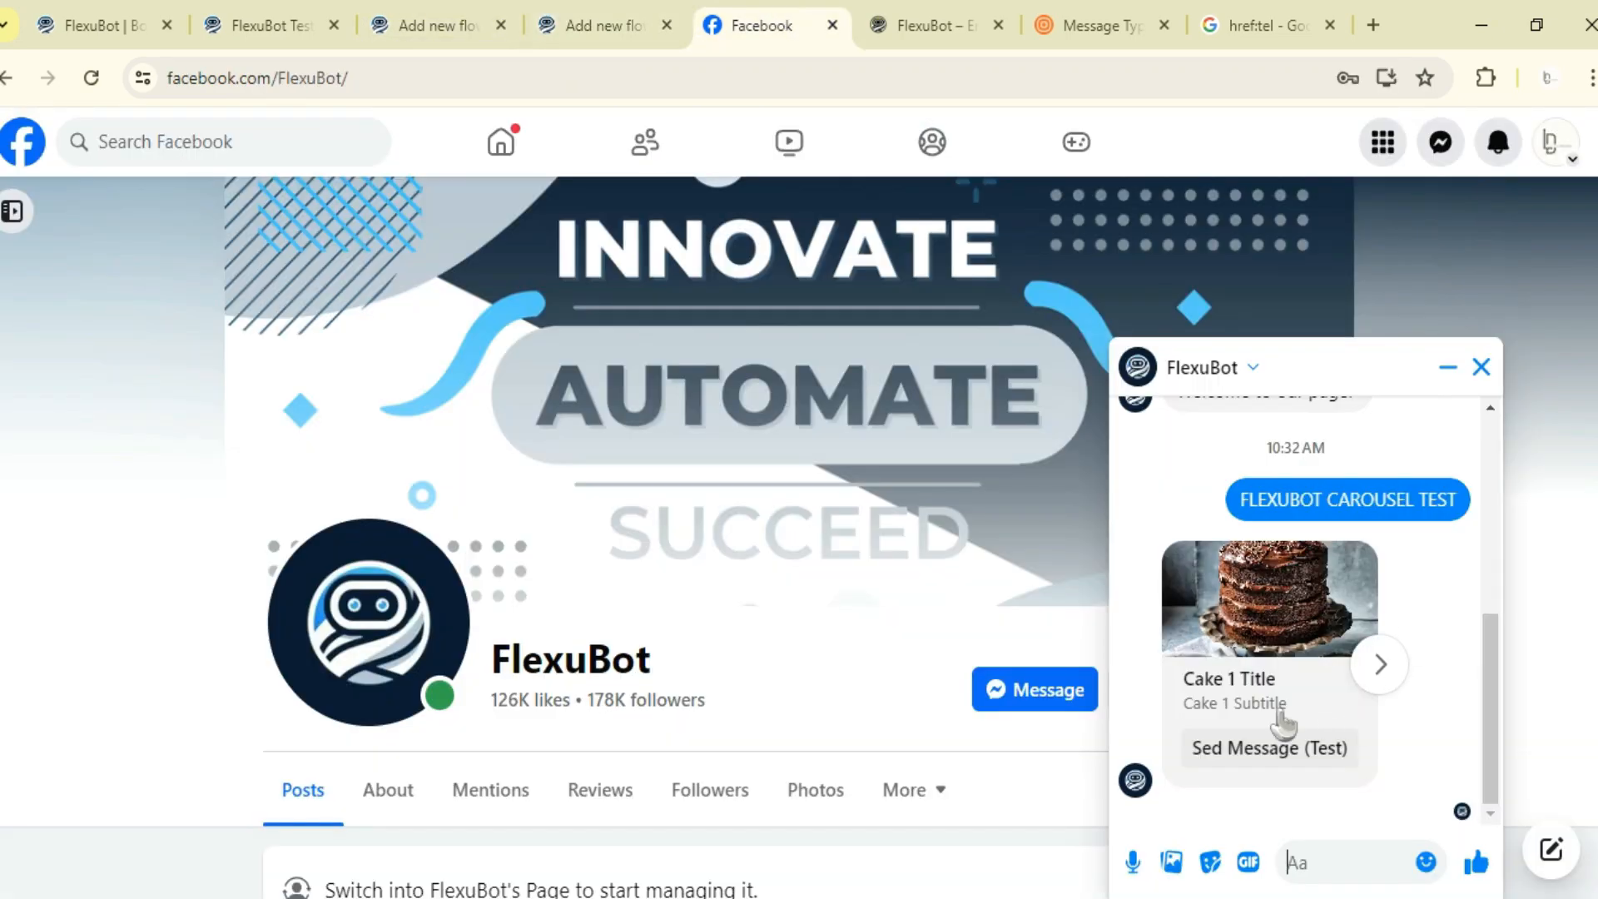
pyautogui.click(1286, 747)
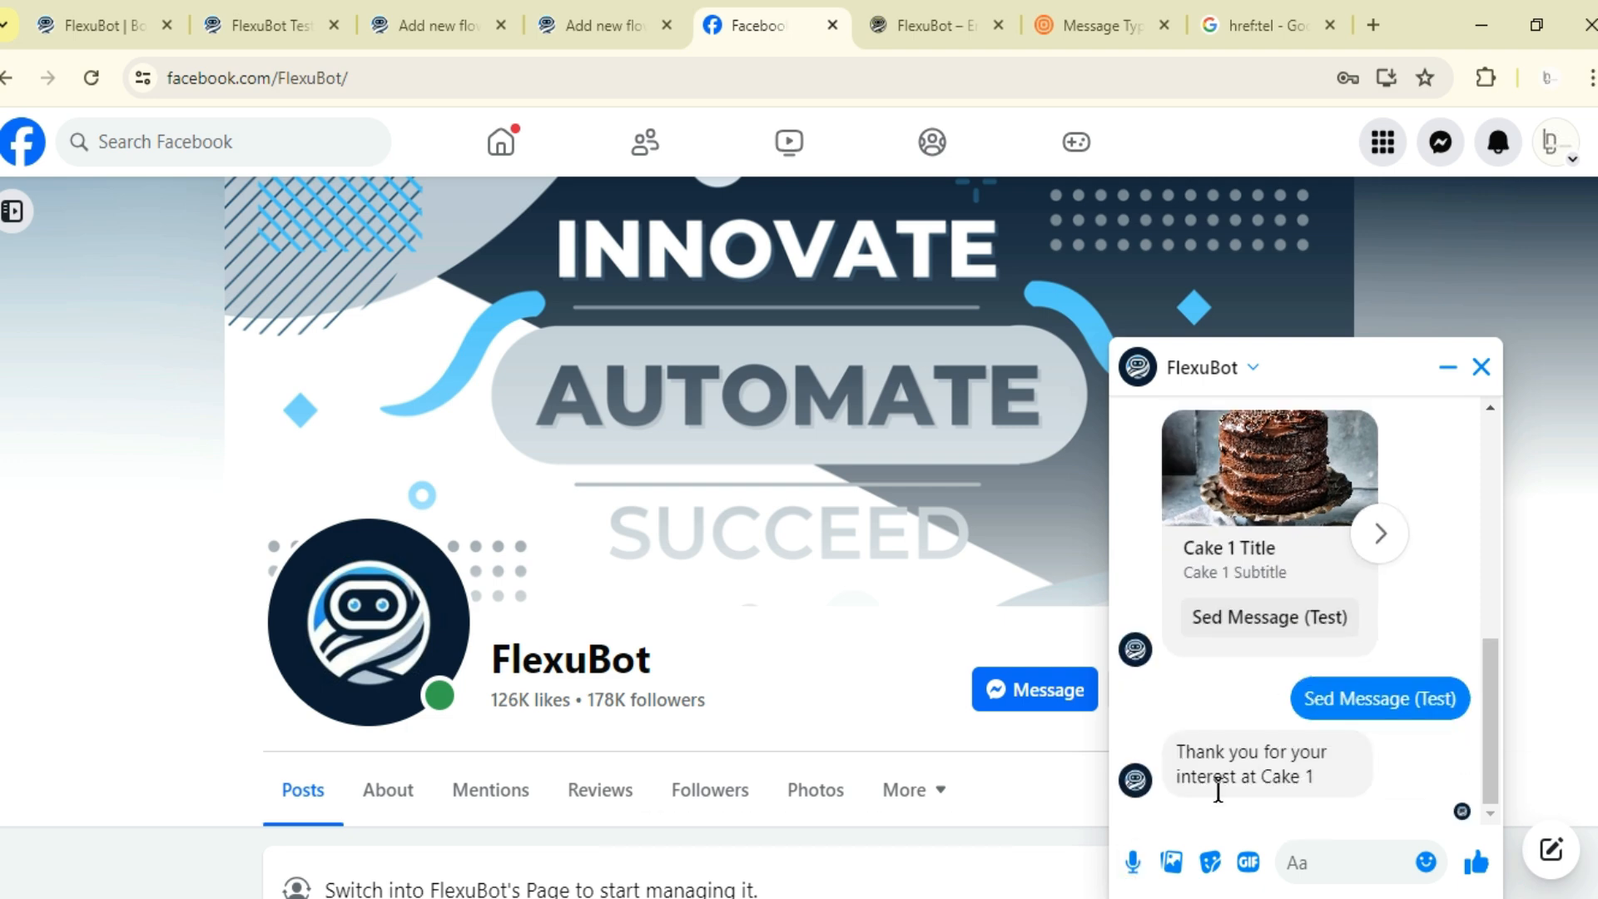
# - Move the text node replying to the first cake's button up beside the button nodes on the canvas
pyautogui.click(645, 23)
pyautogui.scroll(2, 958, 603)
pyautogui.moveTo(1153, 659); pyautogui.dragTo(936, 71)
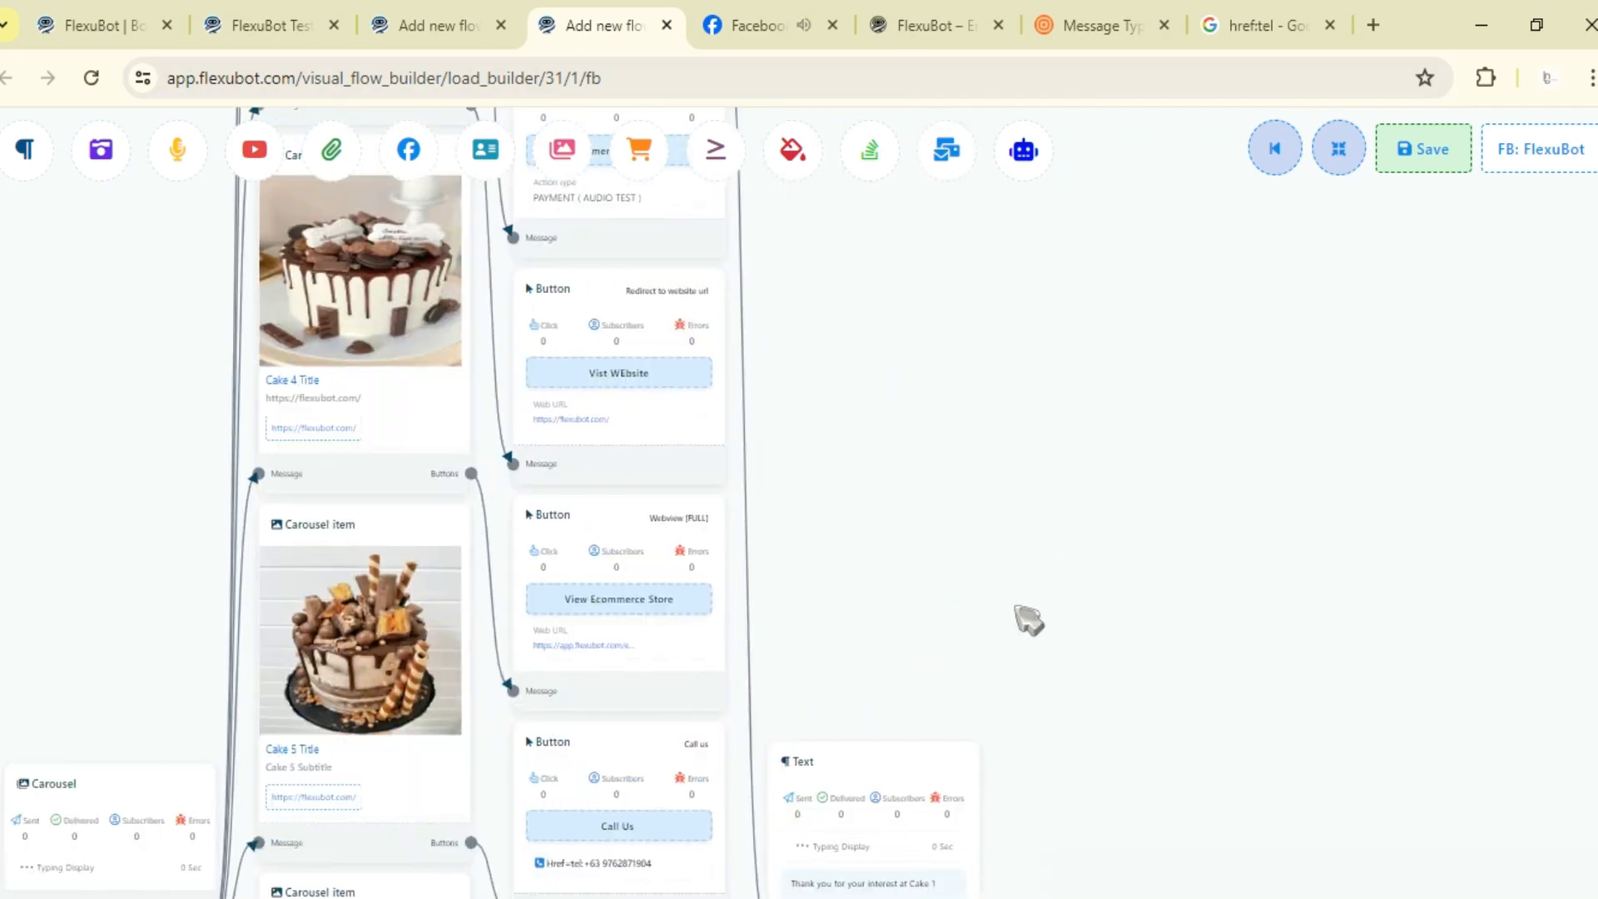
pyautogui.moveTo(913, 667); pyautogui.dragTo(911, 640)
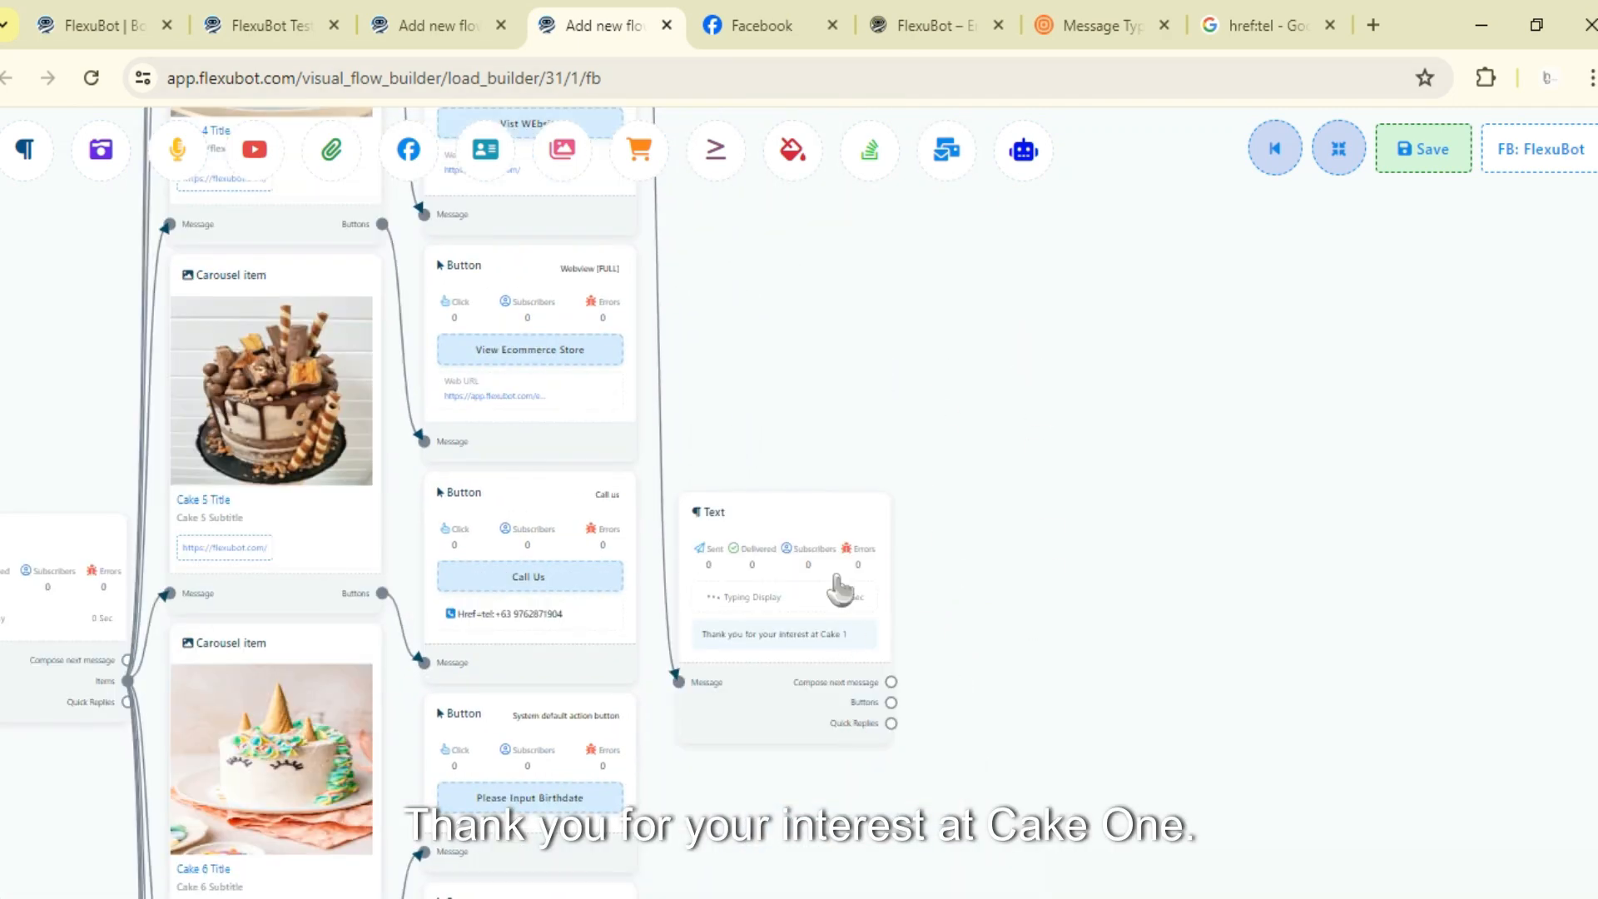
pyautogui.moveTo(838, 589); pyautogui.dragTo(921, 346)
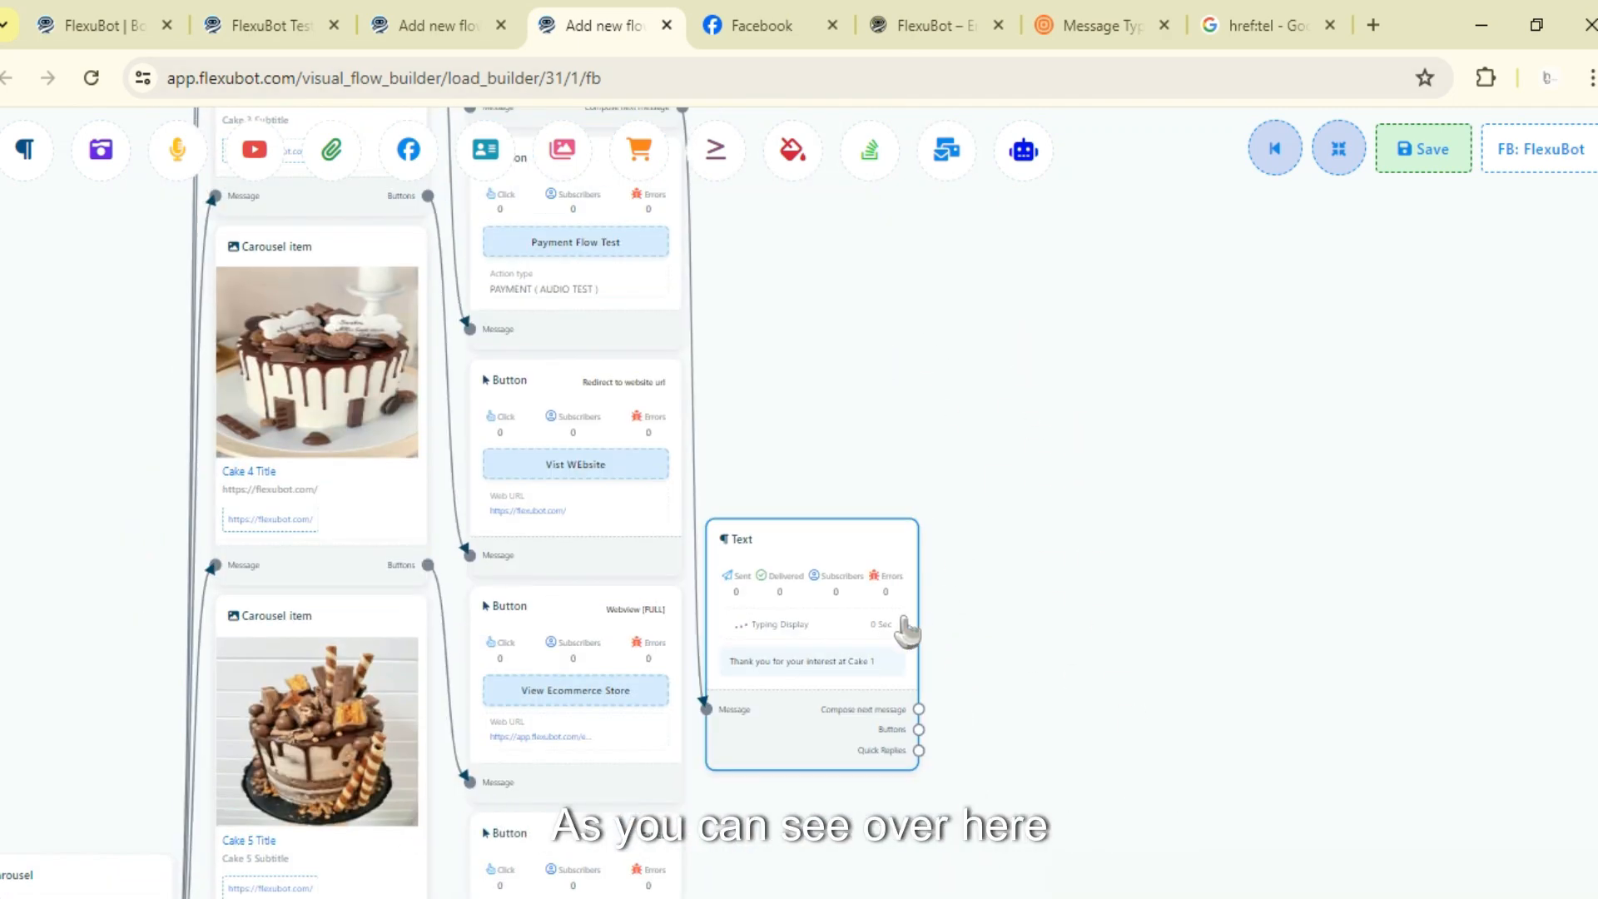
pyautogui.moveTo(904, 620); pyautogui.dragTo(872, 291)
pyautogui.moveTo(1157, 402); pyautogui.dragTo(1186, 763)
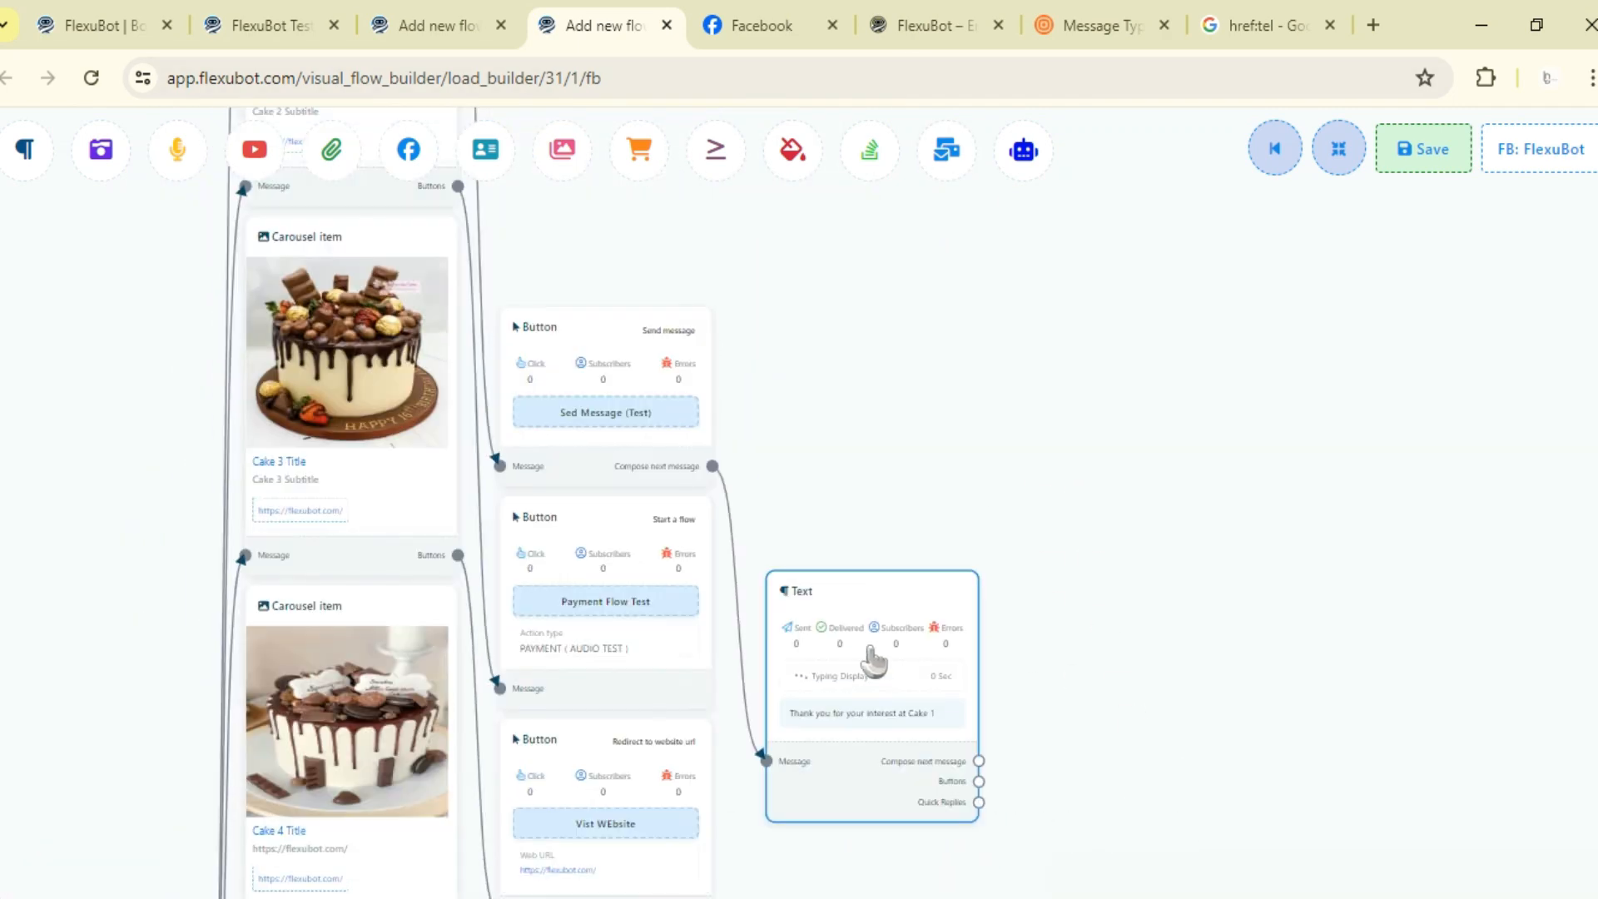
pyautogui.moveTo(870, 649); pyautogui.dragTo(860, 354)
# - Switch to the page chat, advance to the second cake card, and tap its Payment Flow Test button
pyautogui.click(819, 30)
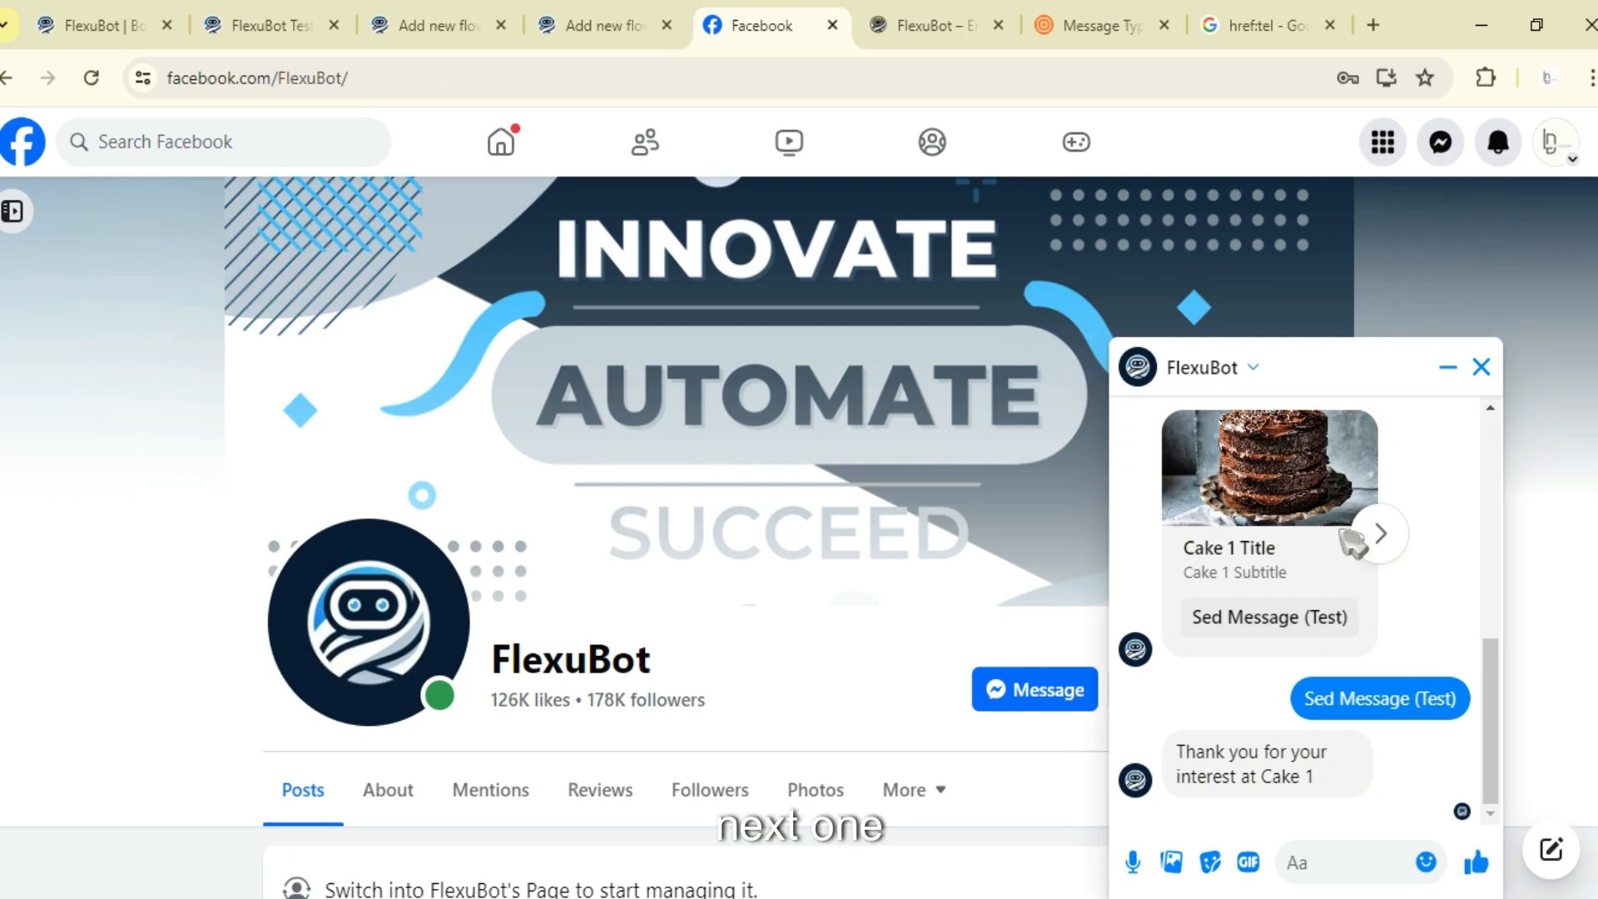
pyautogui.click(1381, 534)
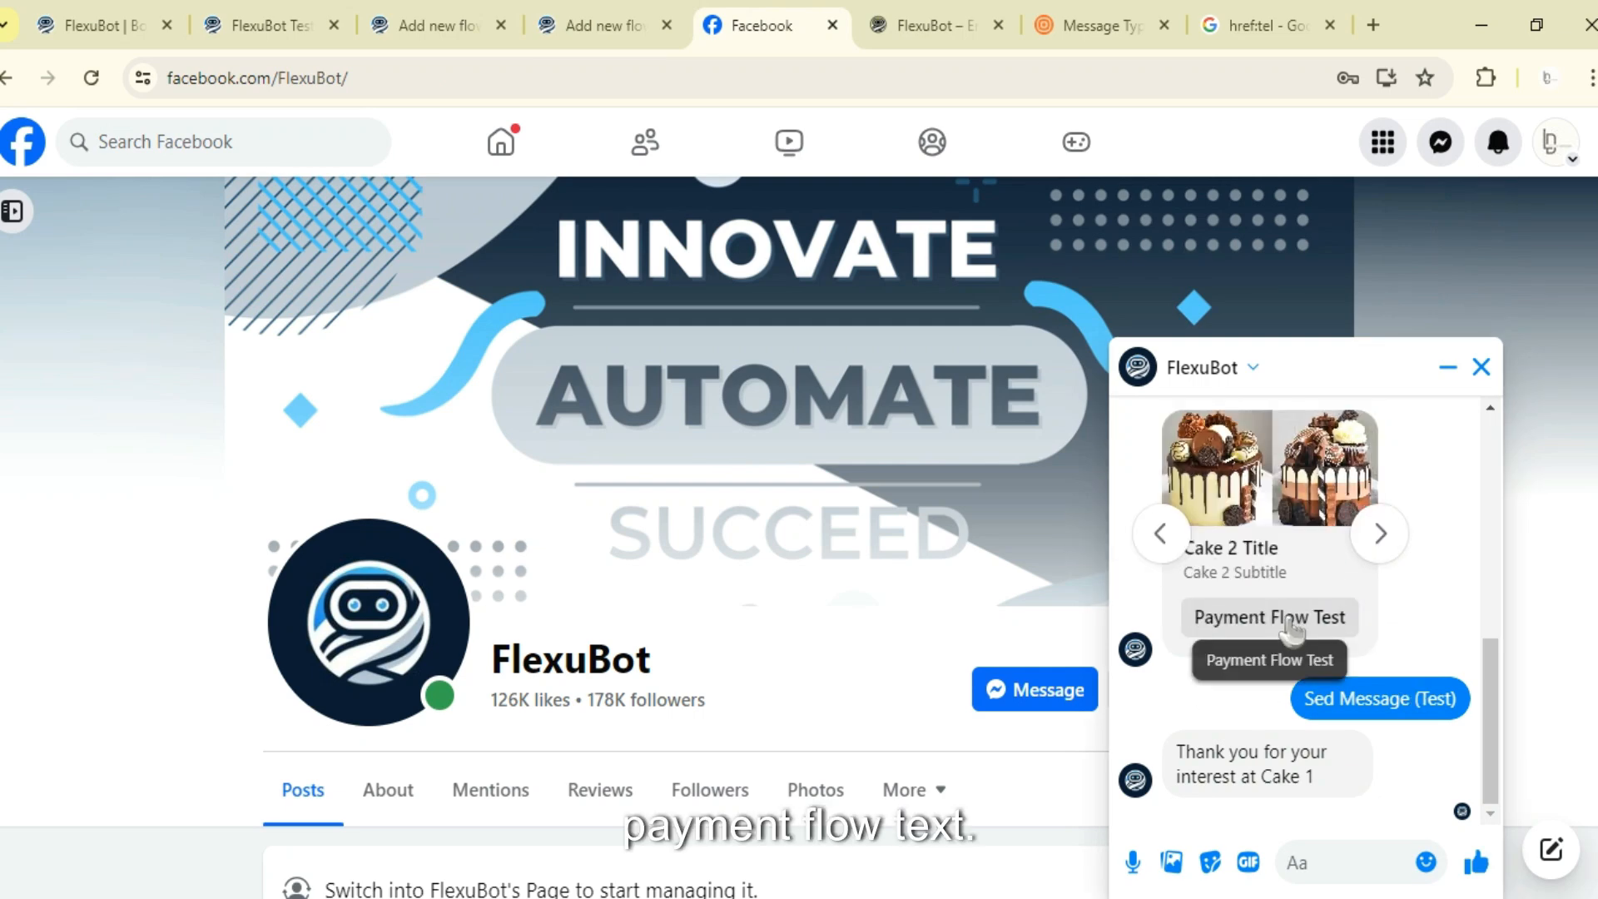
pyautogui.click(1291, 625)
# - Inspect the Payment Flow Test button node in the flow builder and its AUDIO TEST flow action
pyautogui.click(597, 25)
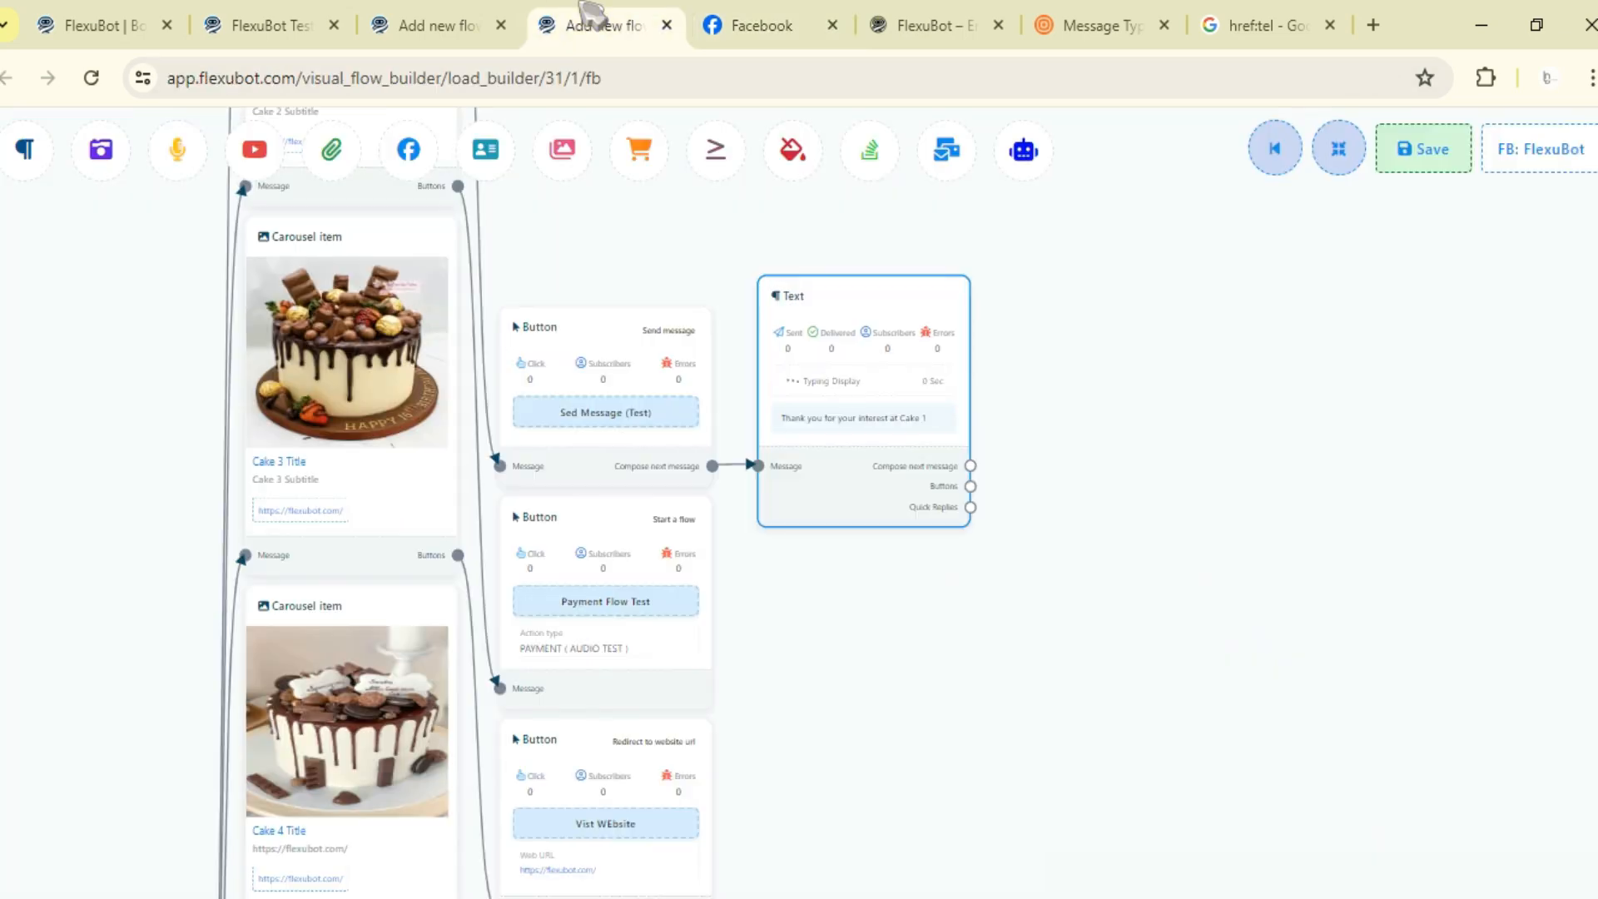
pyautogui.moveTo(791, 669); pyautogui.dragTo(1043, 640)
pyautogui.scroll(2, 845, 663)
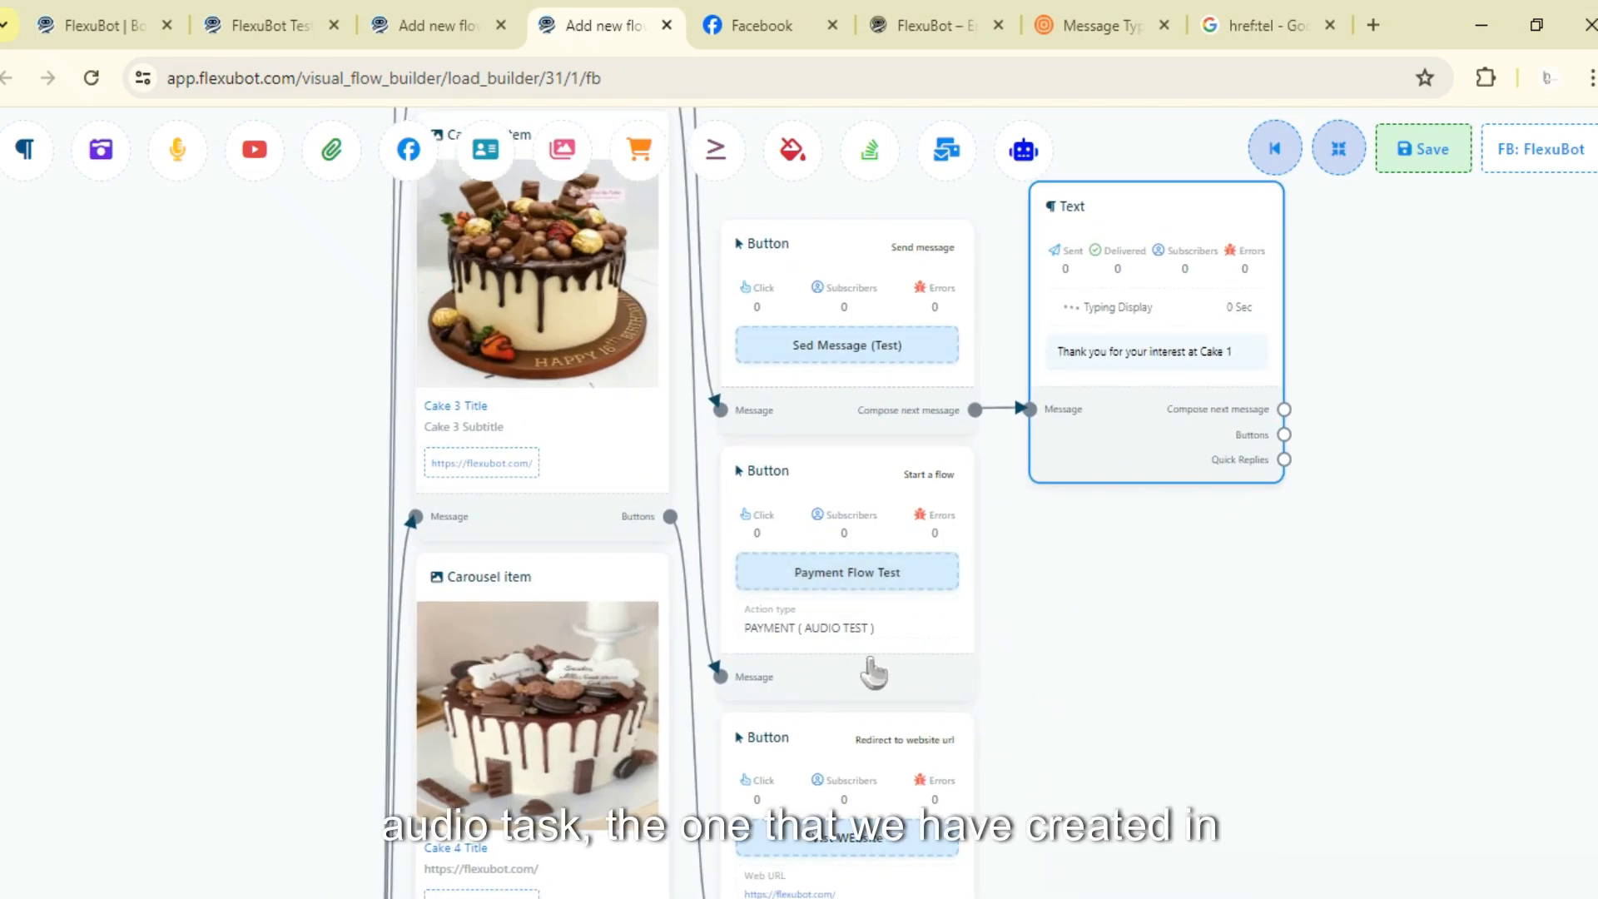
pyautogui.moveTo(870, 671); pyautogui.dragTo(895, 645)
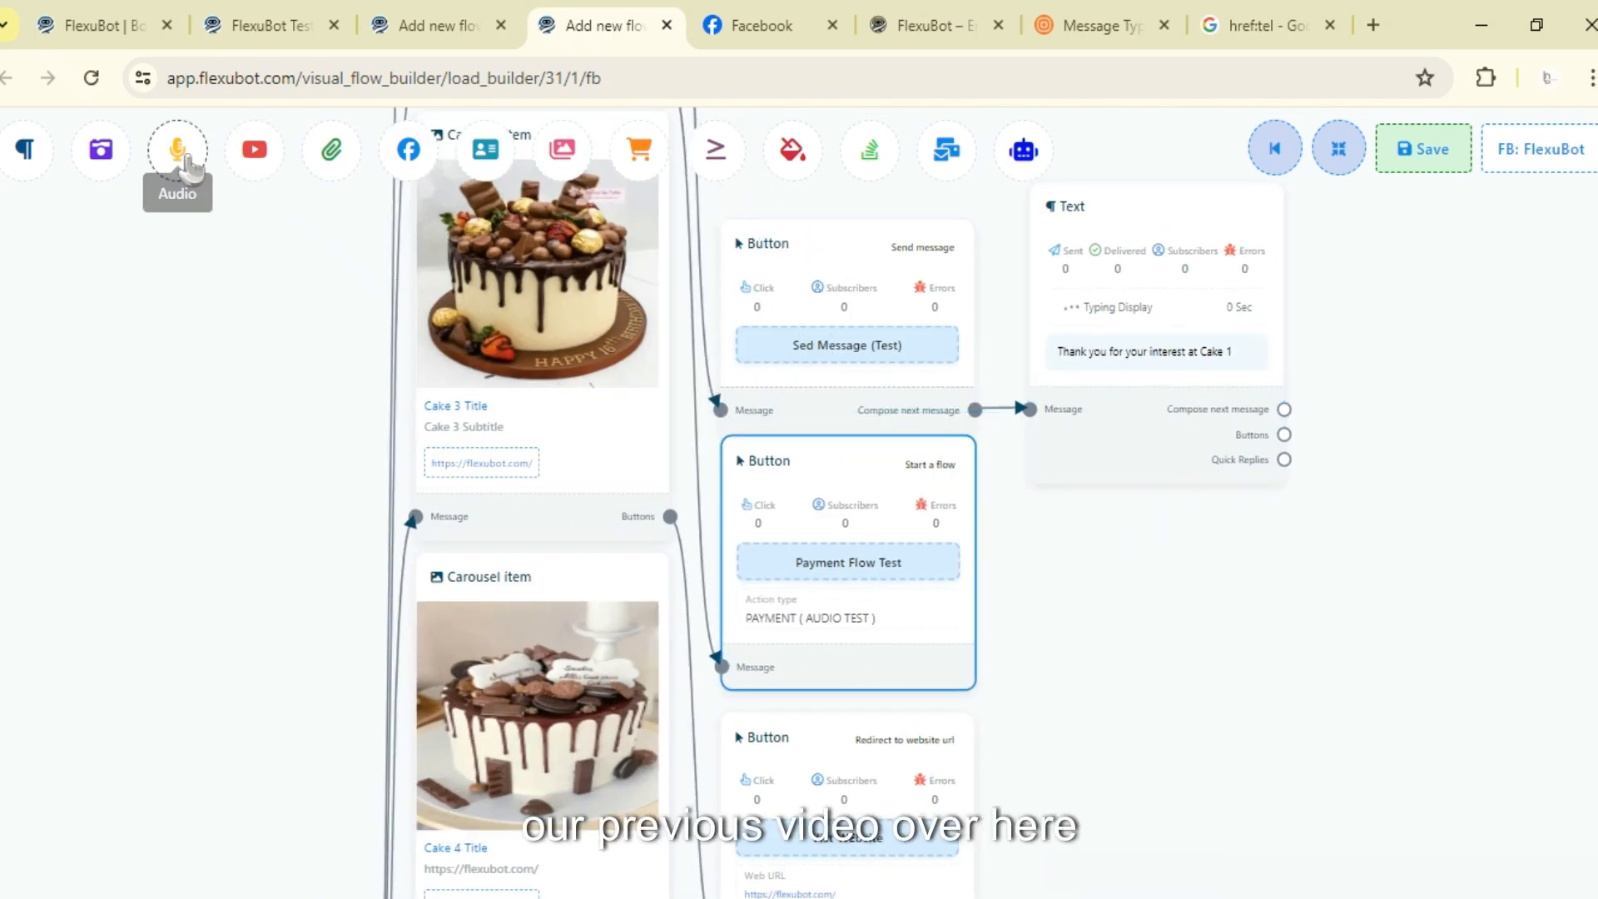
pyautogui.moveTo(176, 150); pyautogui.dragTo(158, 439)
pyautogui.rightClick(293, 581)
pyautogui.click(332, 514)
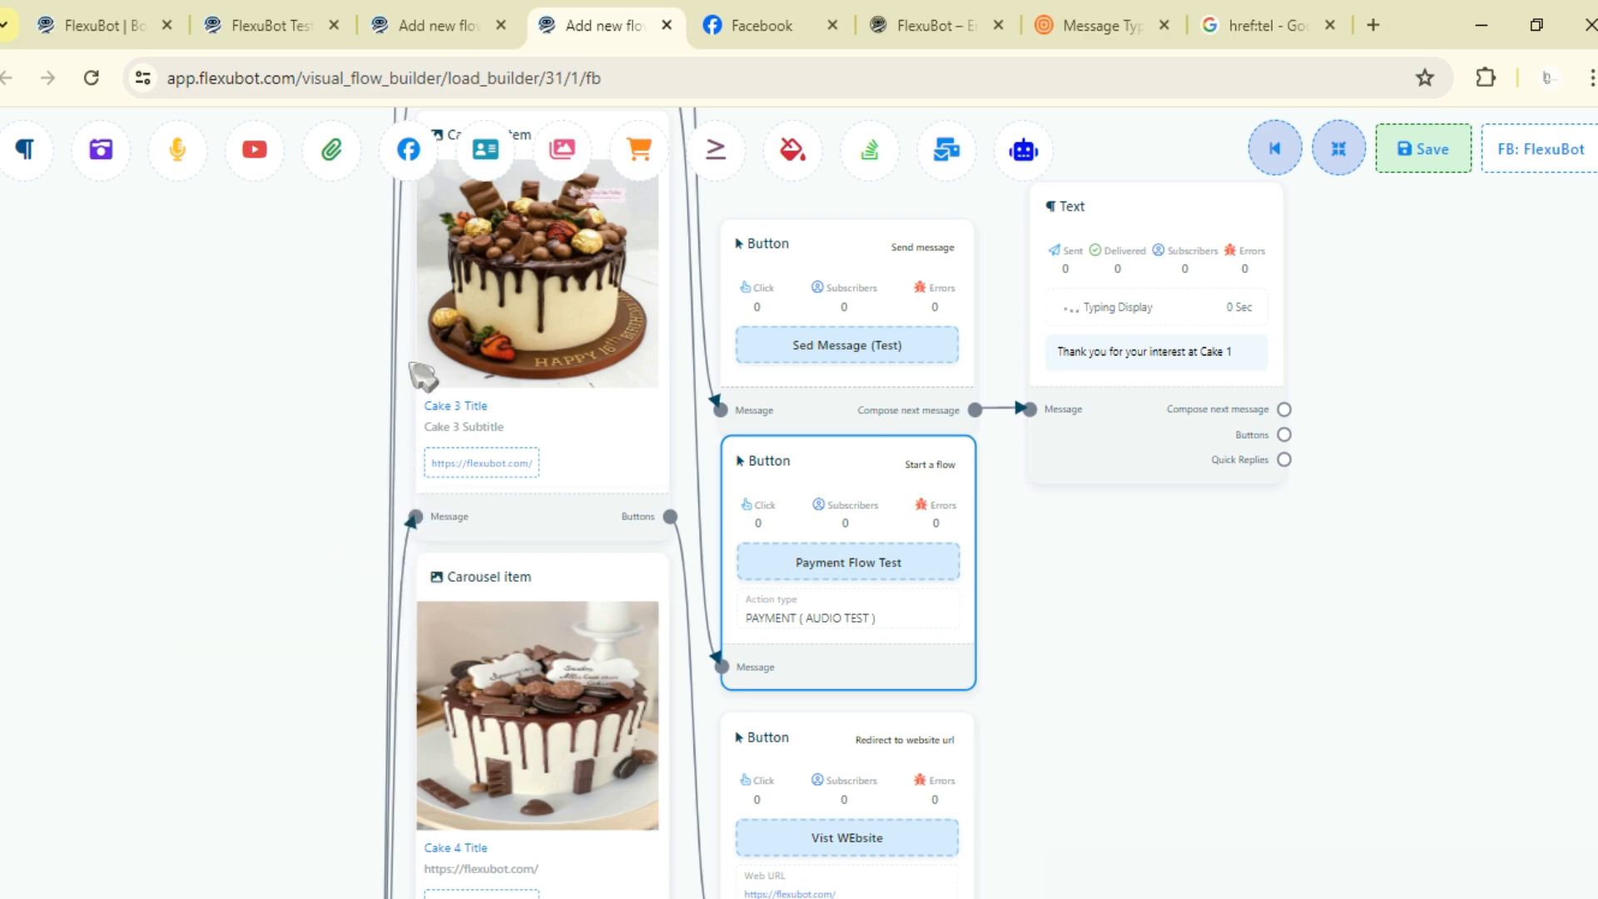
# - Return to the chat and play the first voice message the bot sent after Payment Flow Test
pyautogui.click(761, 25)
pyautogui.scroll(-2, 1290, 725)
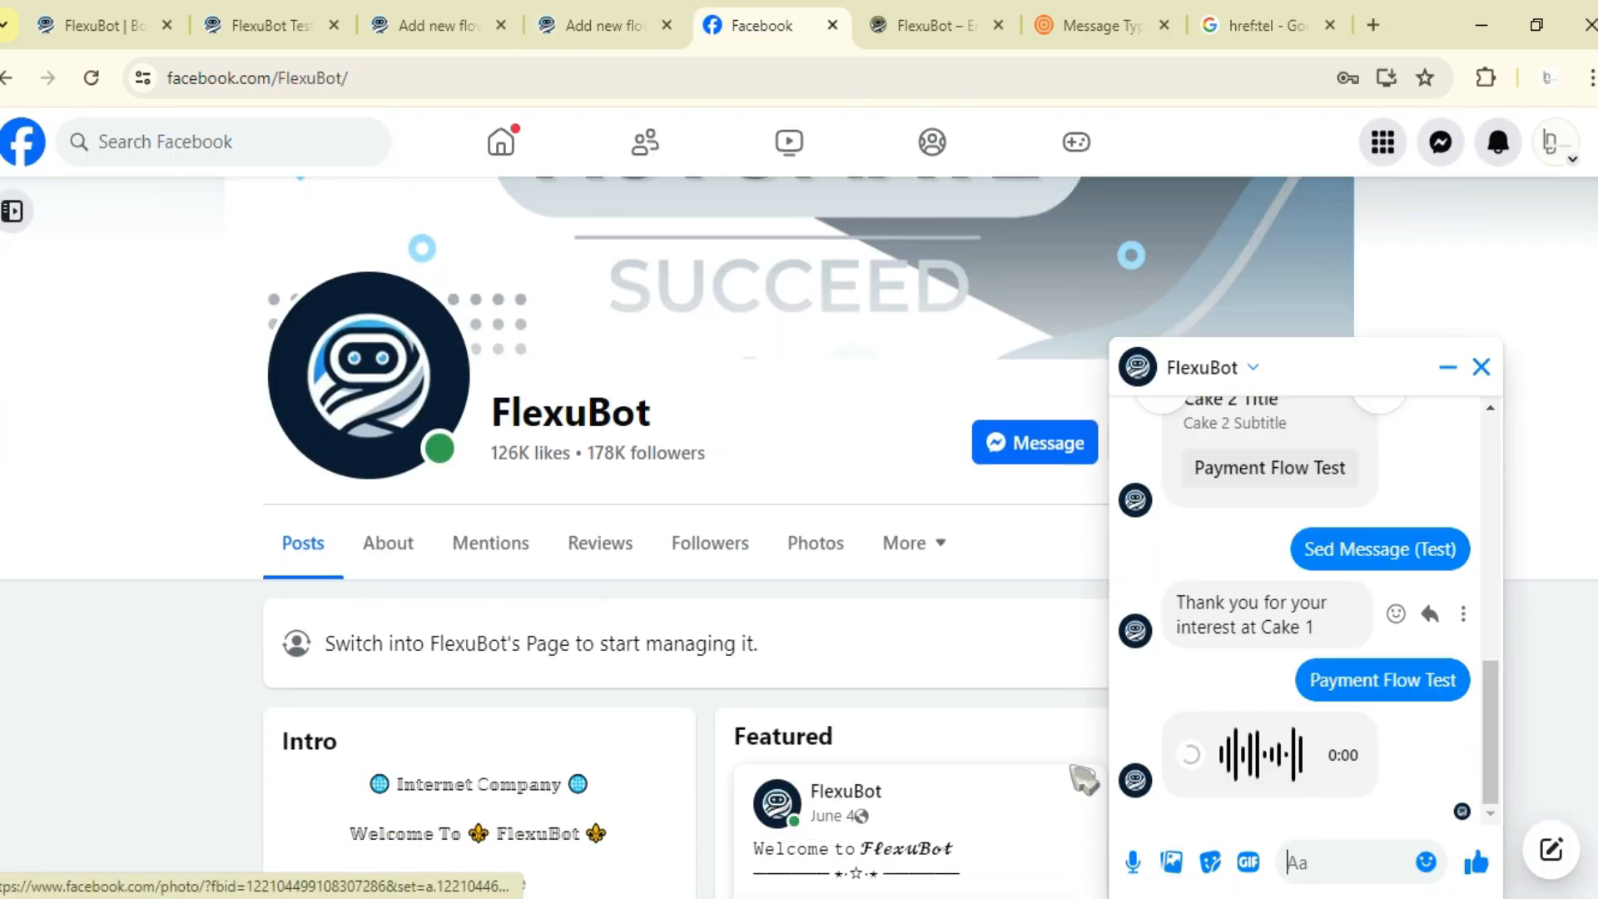
pyautogui.scroll(2, 912, 672)
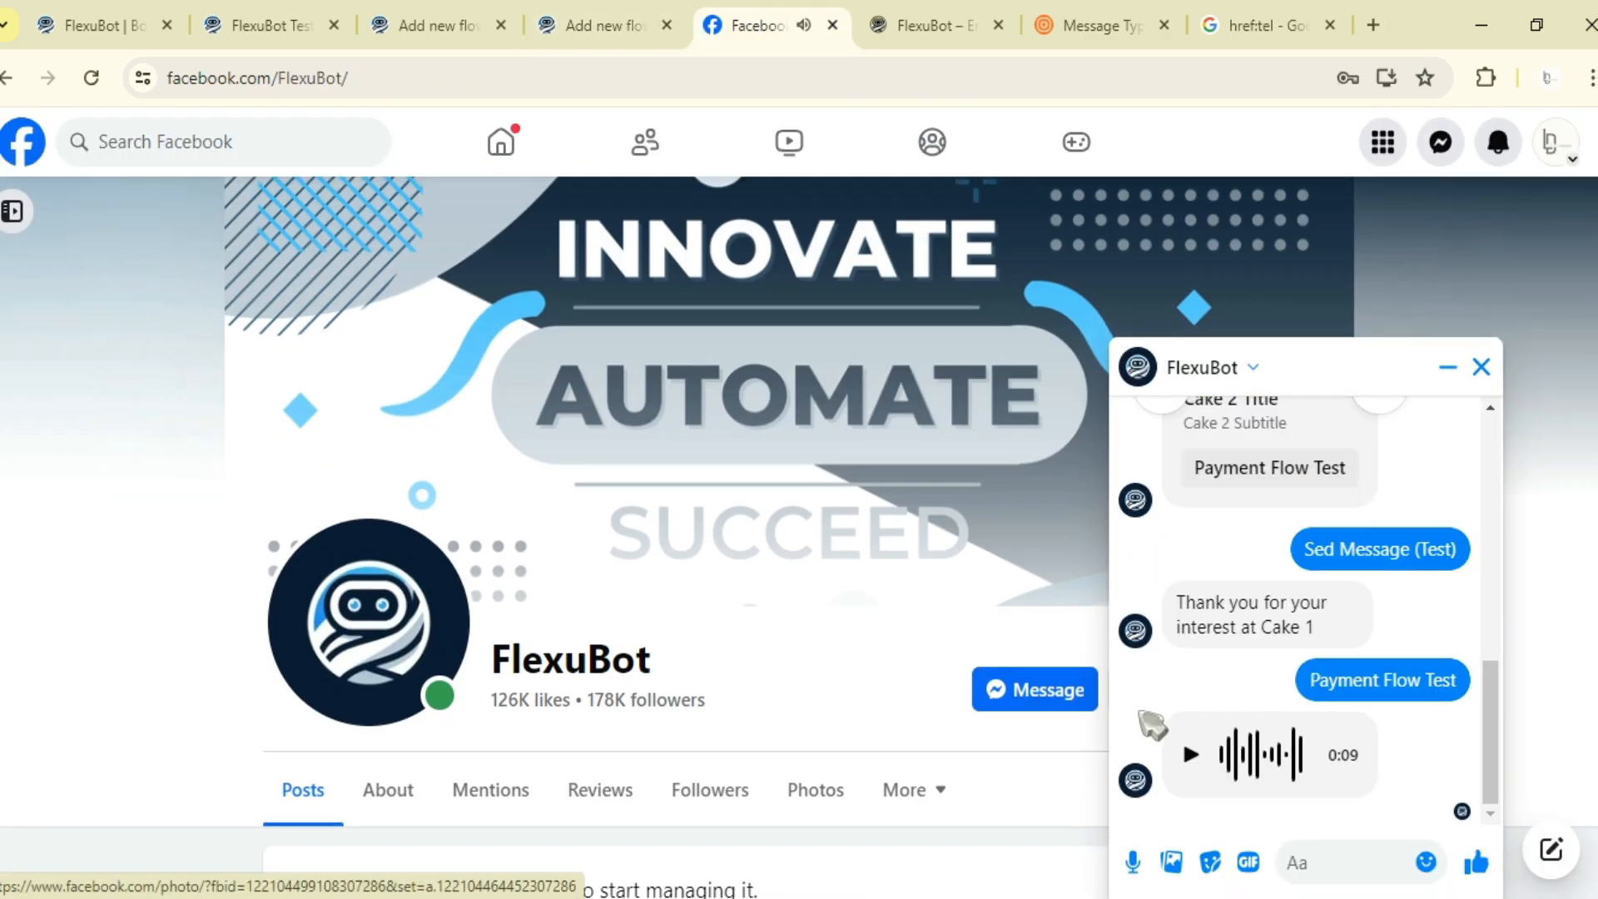
pyautogui.click(1191, 756)
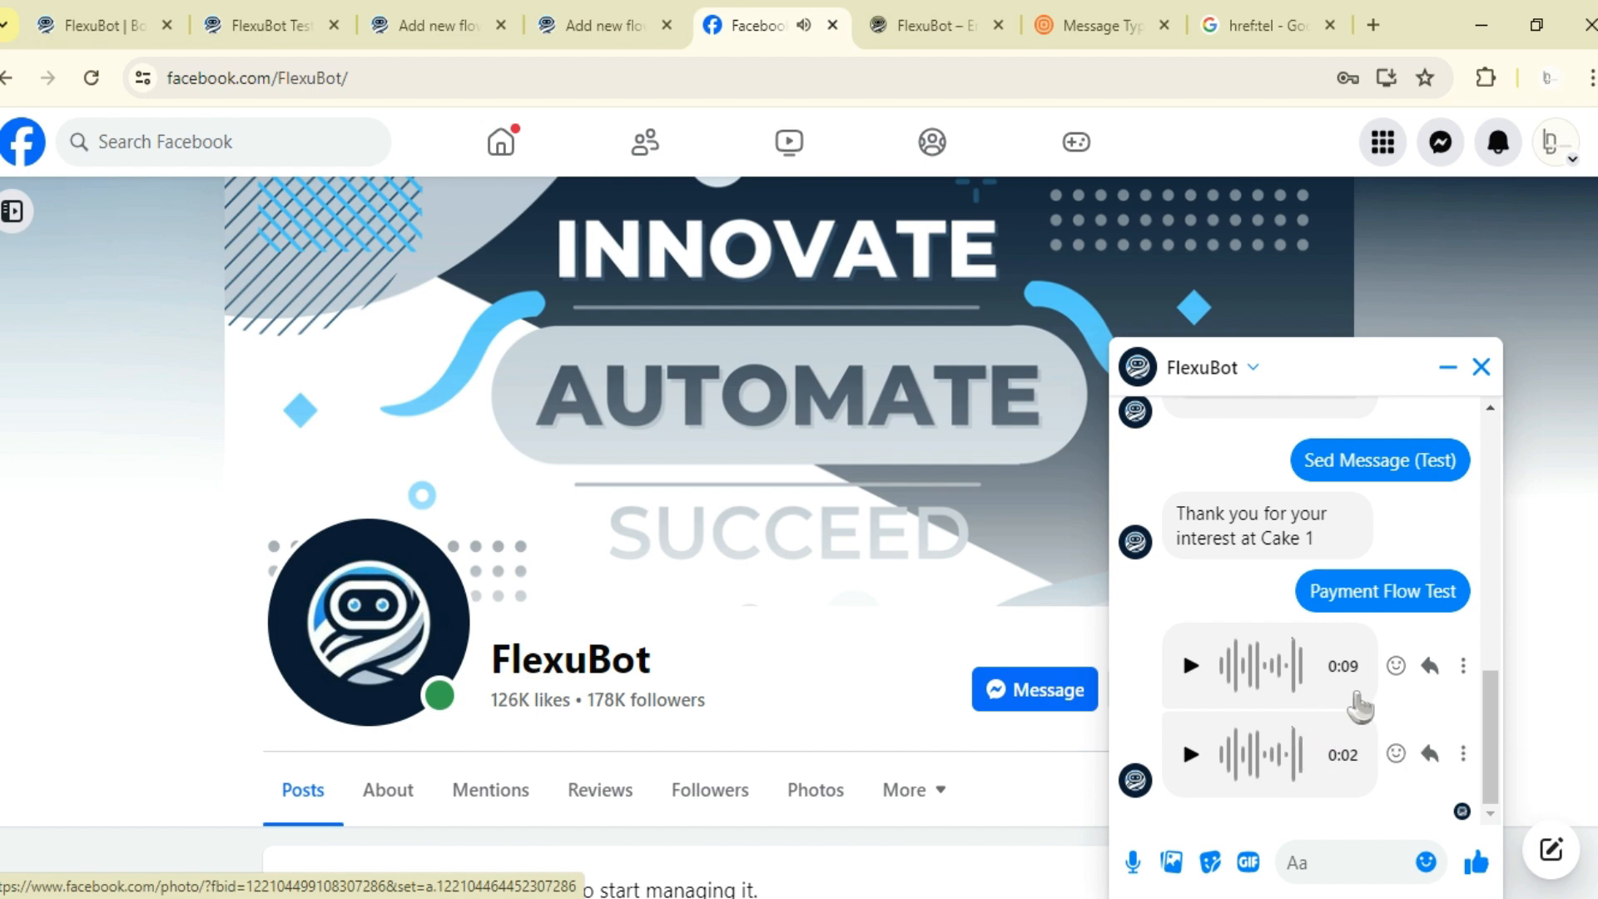
# - Scroll through the bot's follow-up replies in the chat and play the latest voice message
pyautogui.scroll(-2, 1350, 753)
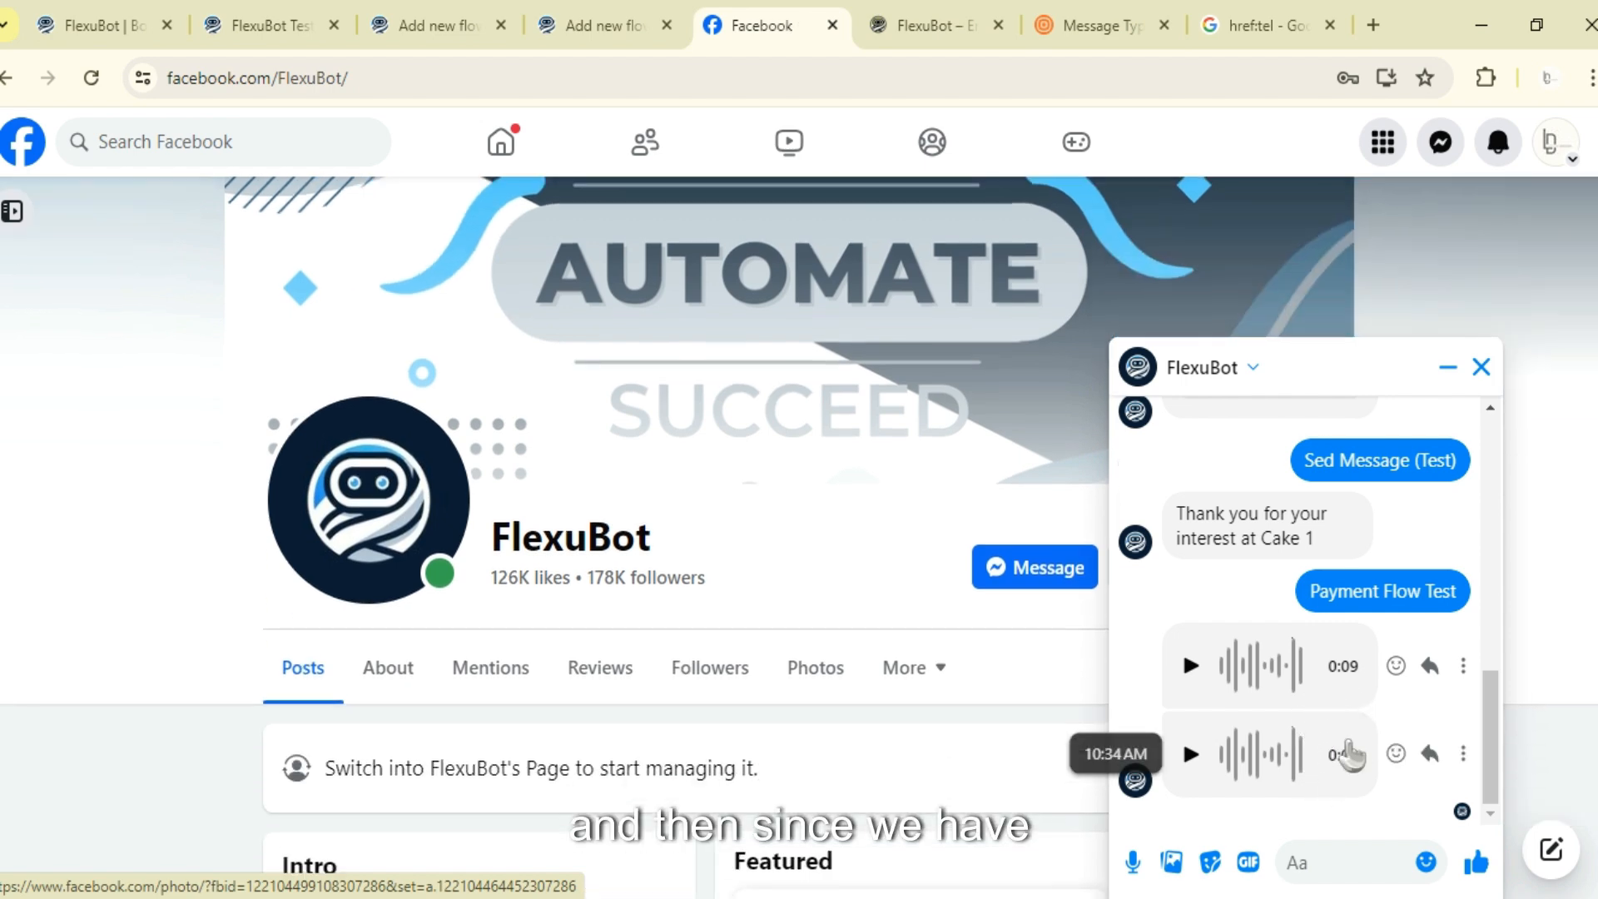
pyautogui.scroll(2, 903, 564)
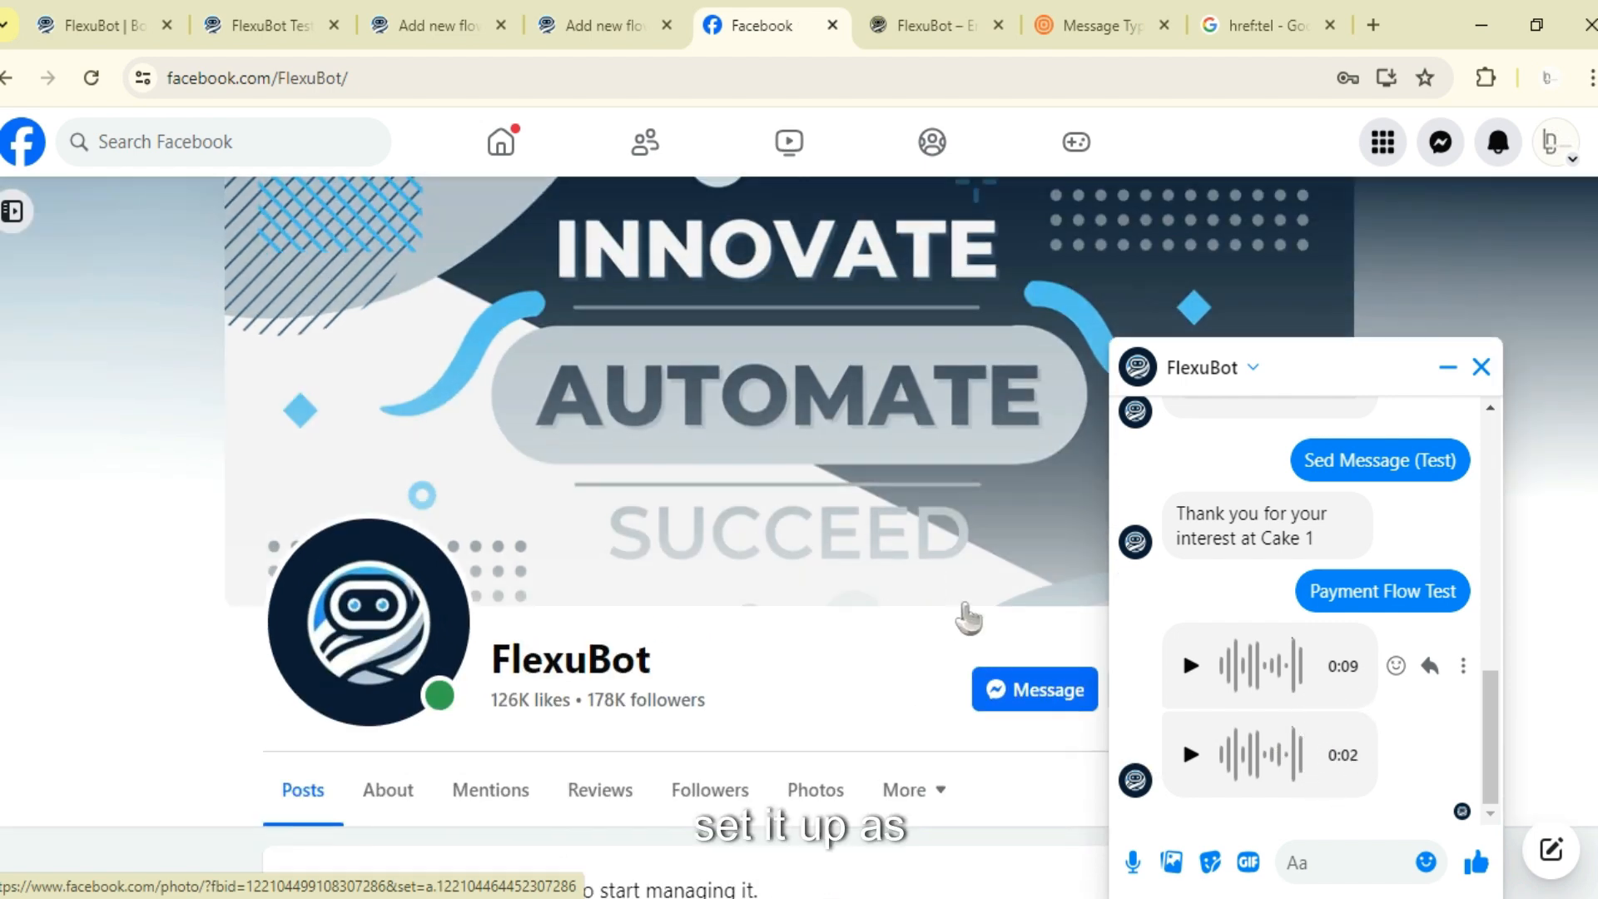
pyautogui.click(1286, 749)
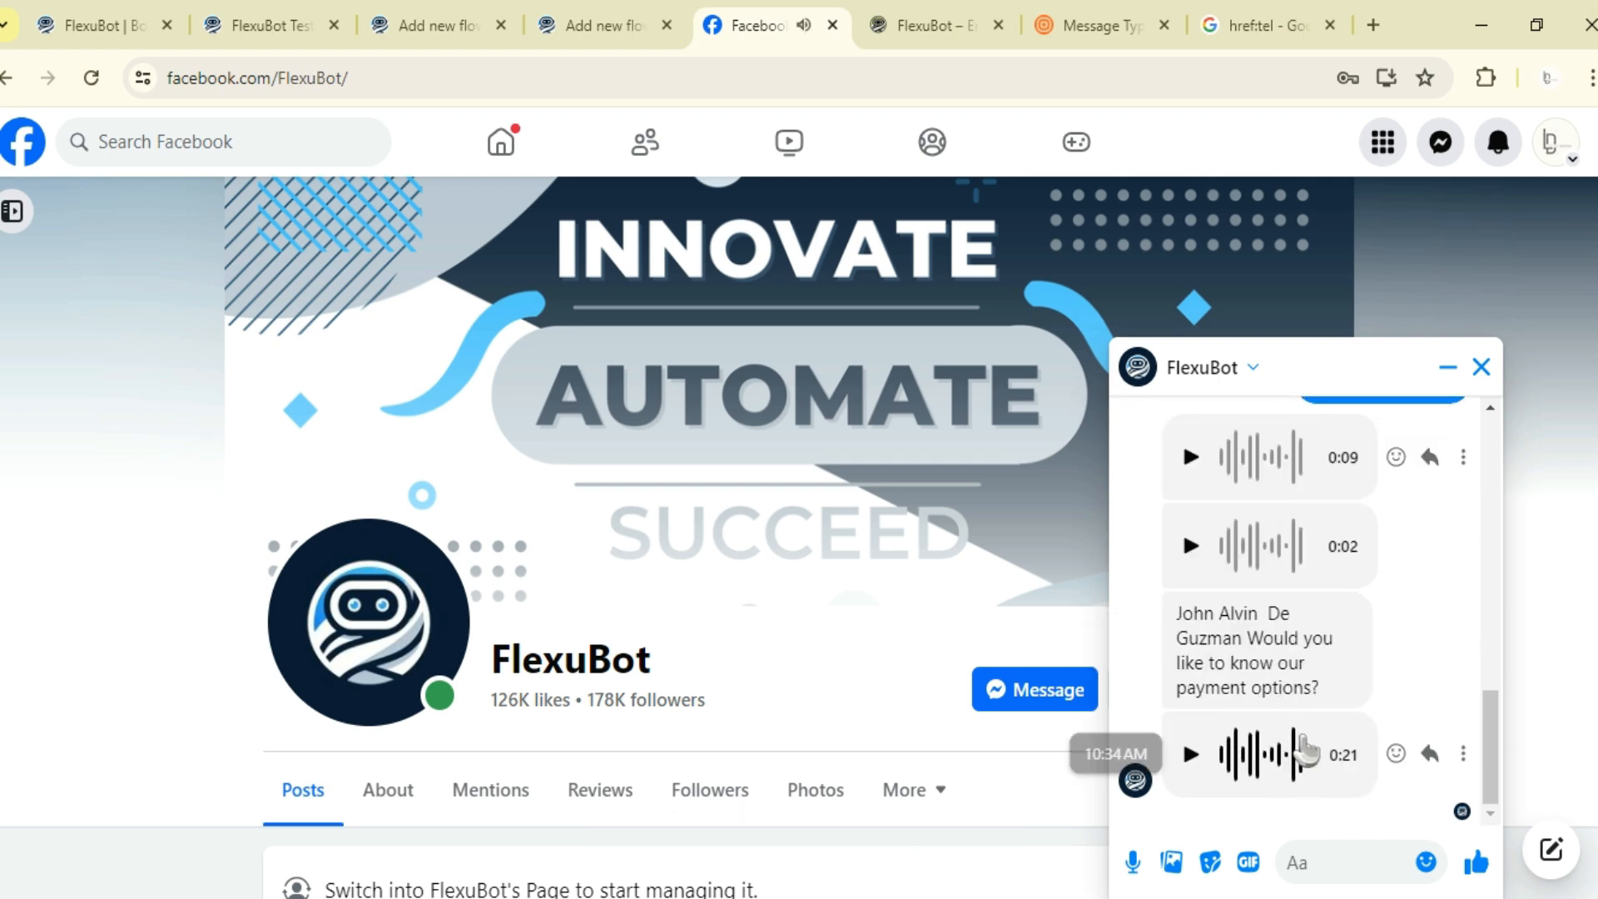
pyautogui.click(1190, 753)
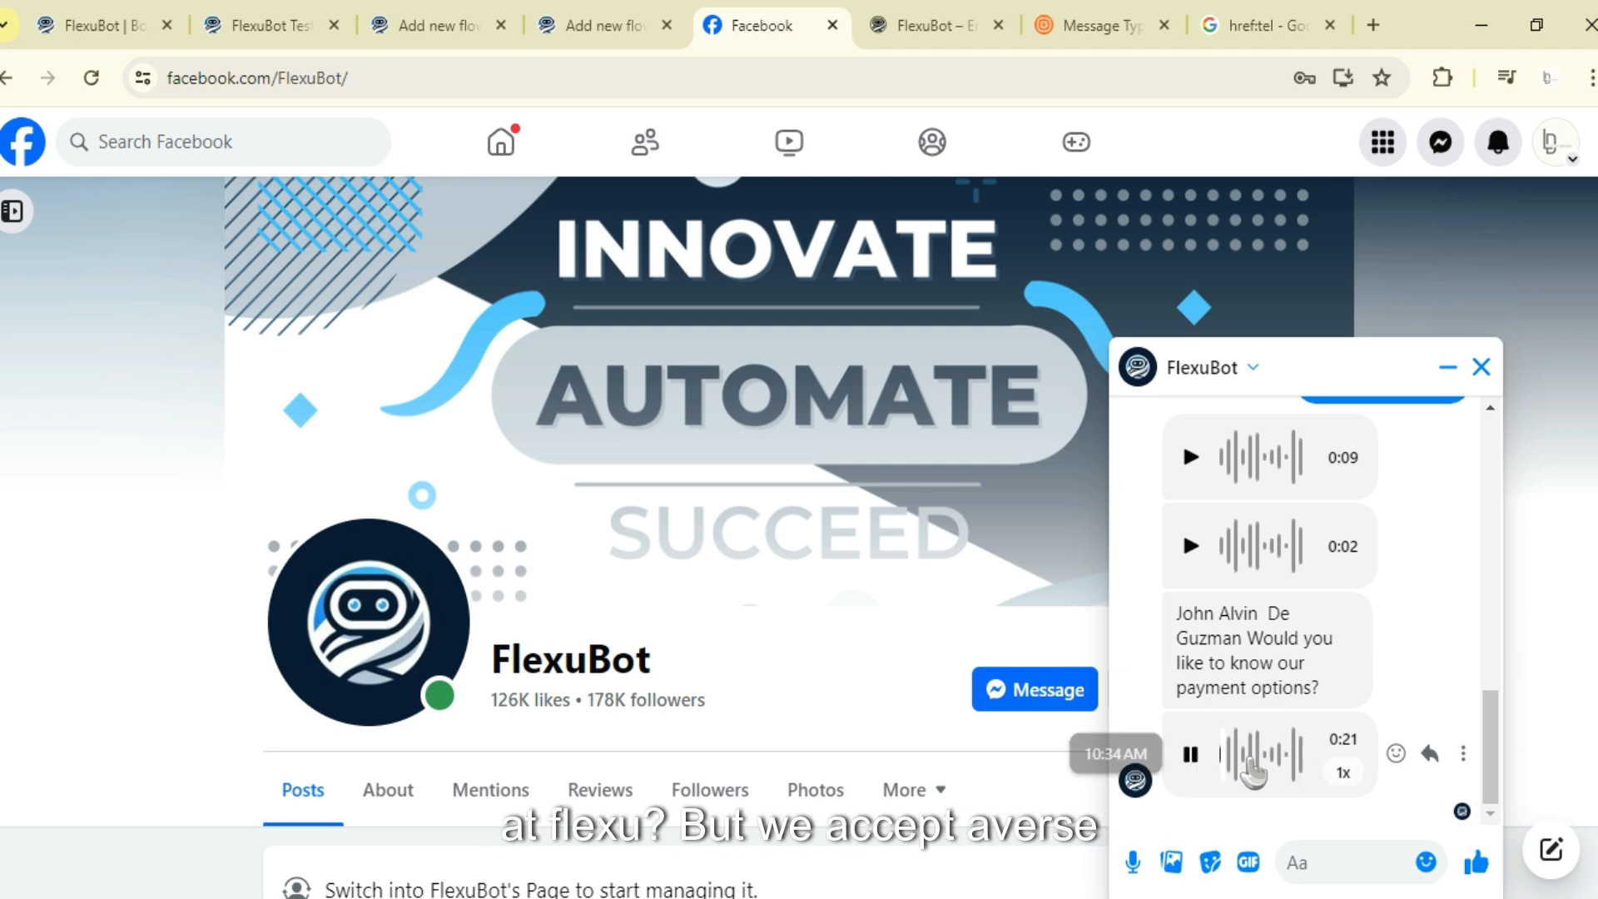
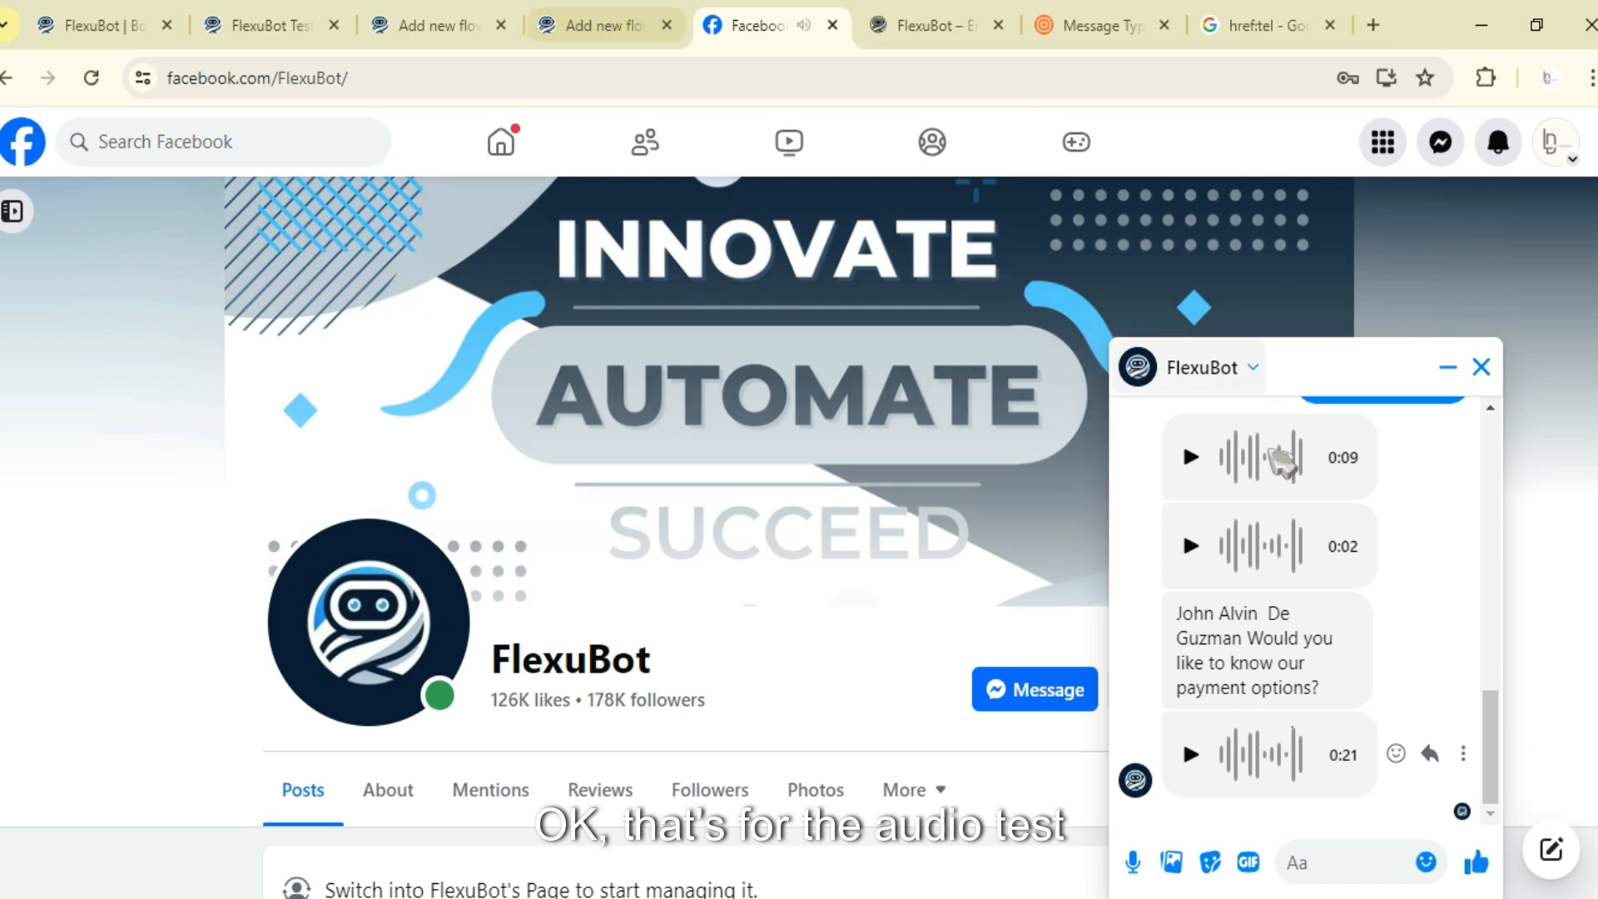
# - Advance the chat carousel to the third cake card and tap its Visit WEbsite button
pyautogui.scroll(5, 1372, 574)
pyautogui.click(1376, 583)
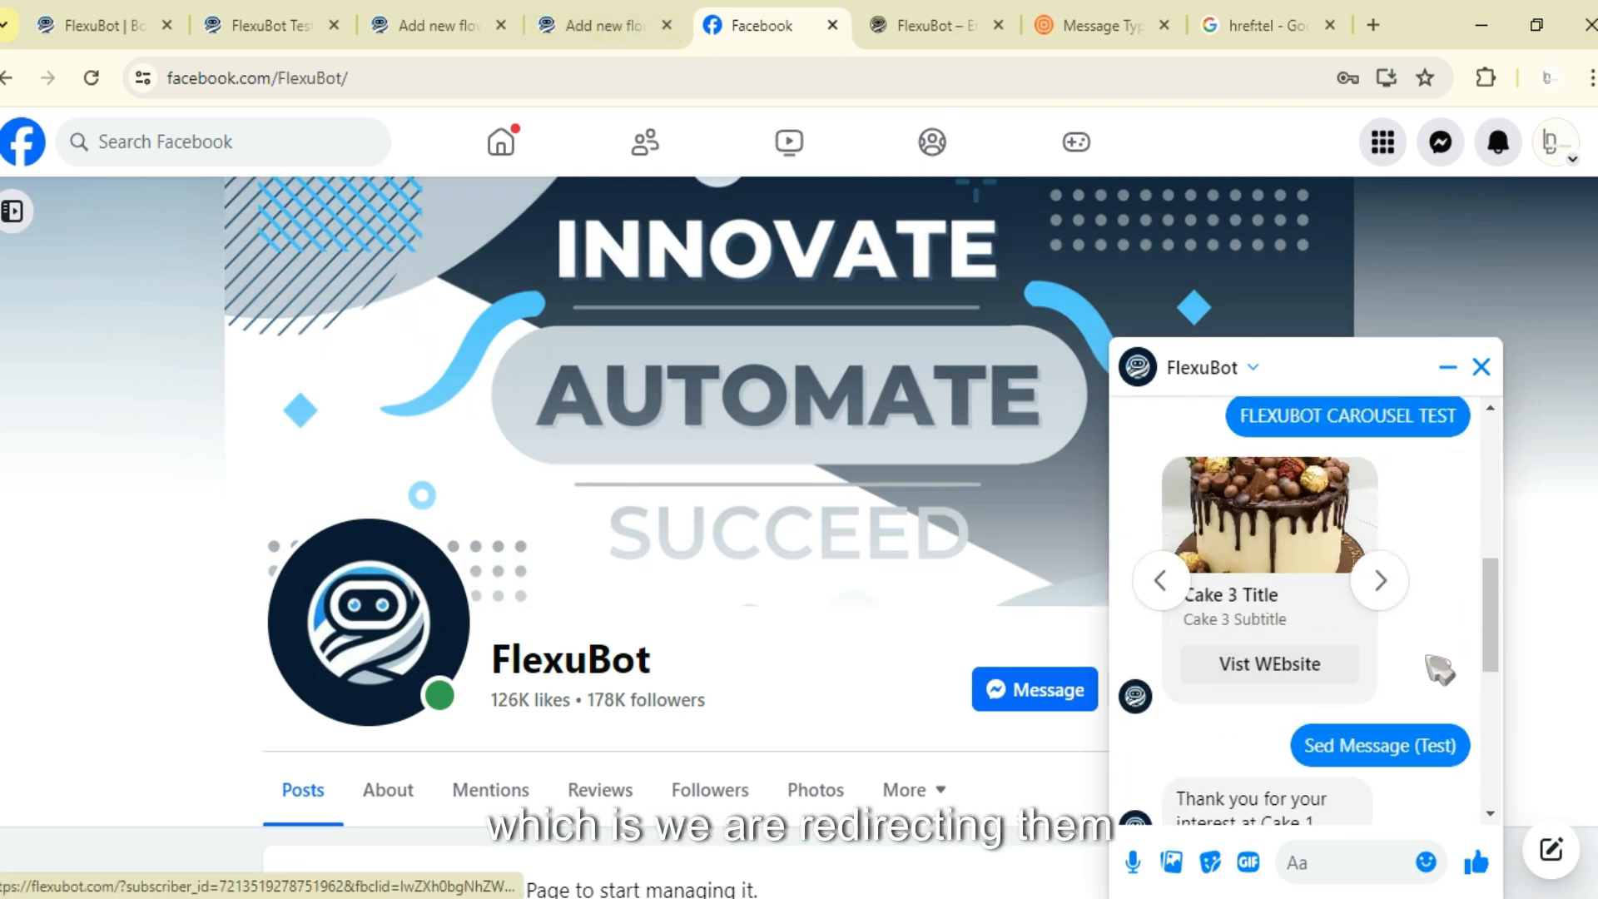
pyautogui.click(911, 13)
pyautogui.click(782, 17)
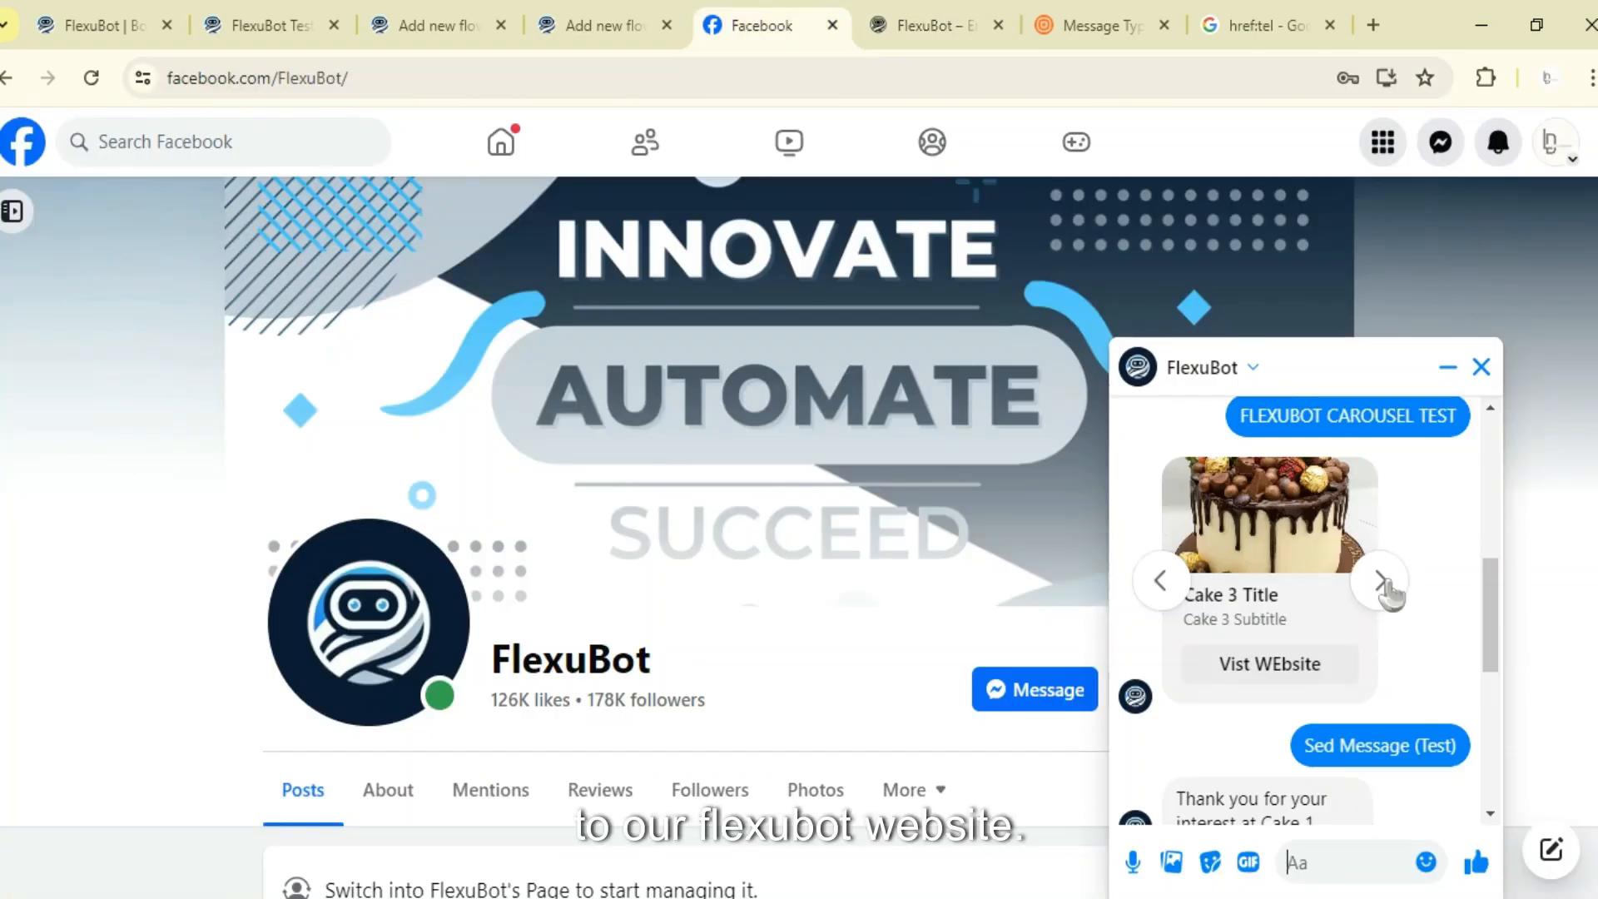
pyautogui.click(1302, 666)
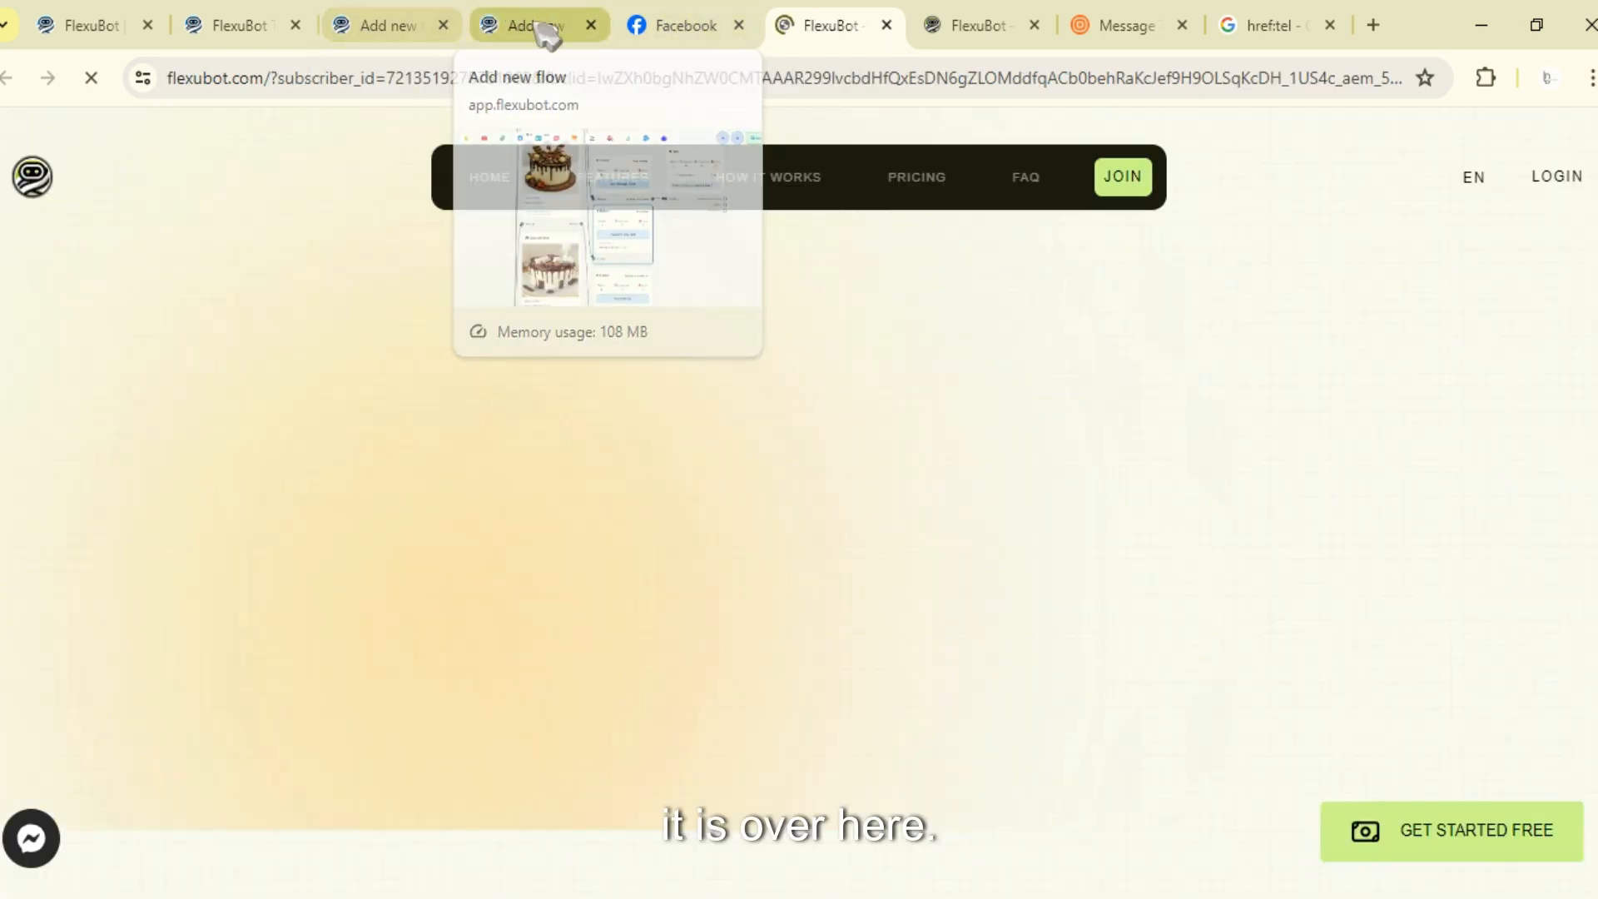
# - Review the Visit WEbsite button node in the flow builder, then close the opened website tab
pyautogui.click(541, 25)
pyautogui.scroll(-1, 1070, 732)
pyautogui.moveTo(1068, 731); pyautogui.dragTo(1037, 471)
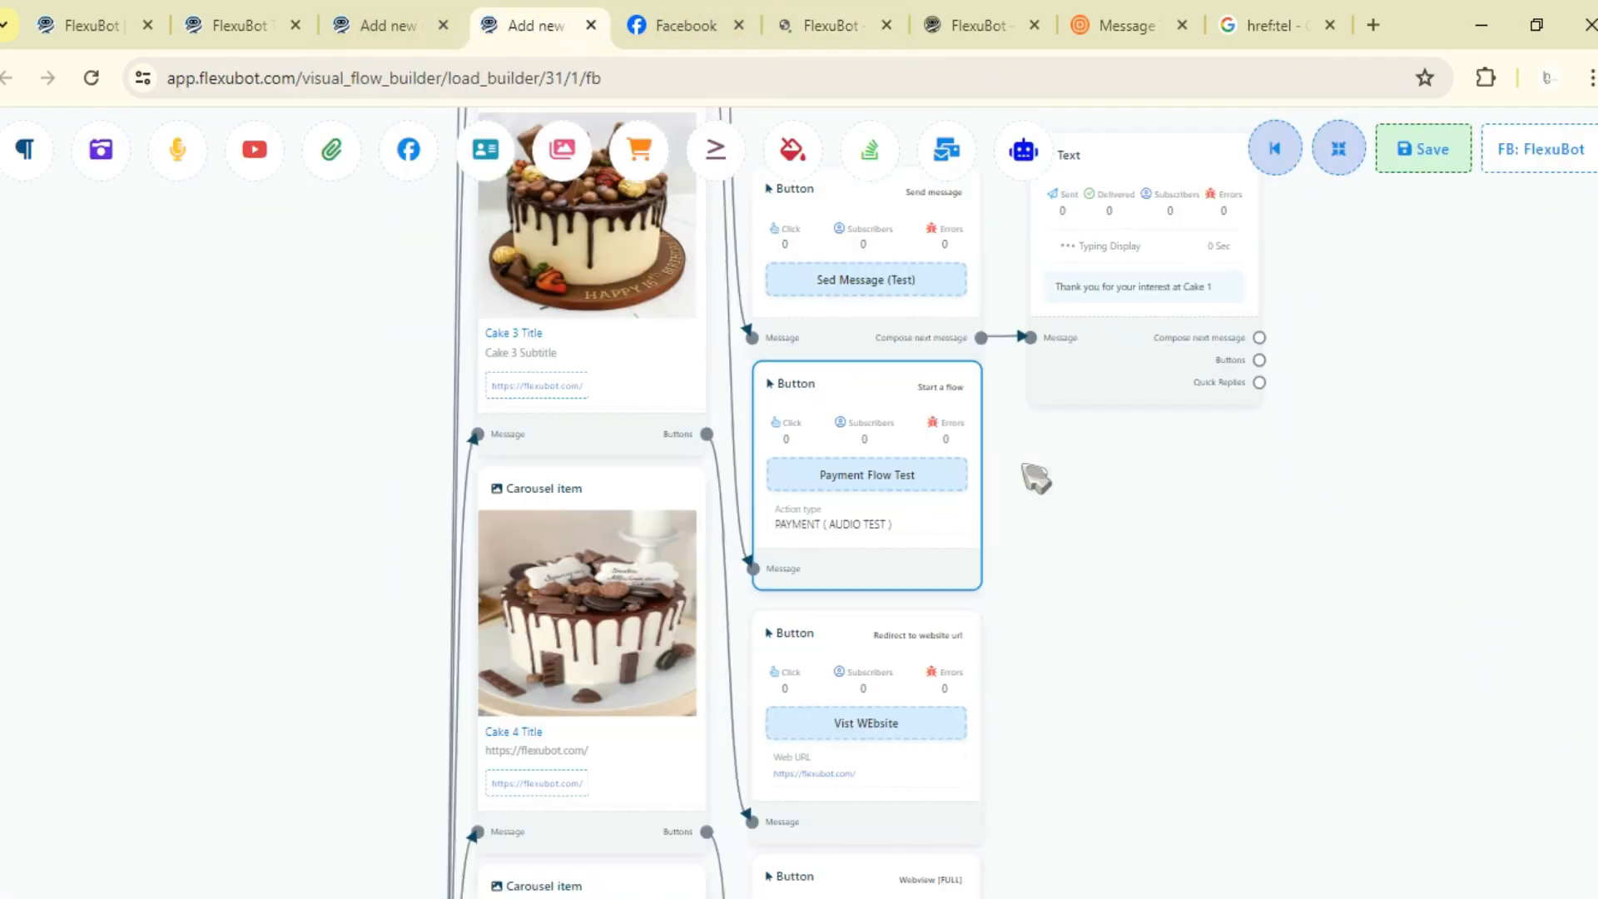
pyautogui.click(819, 25)
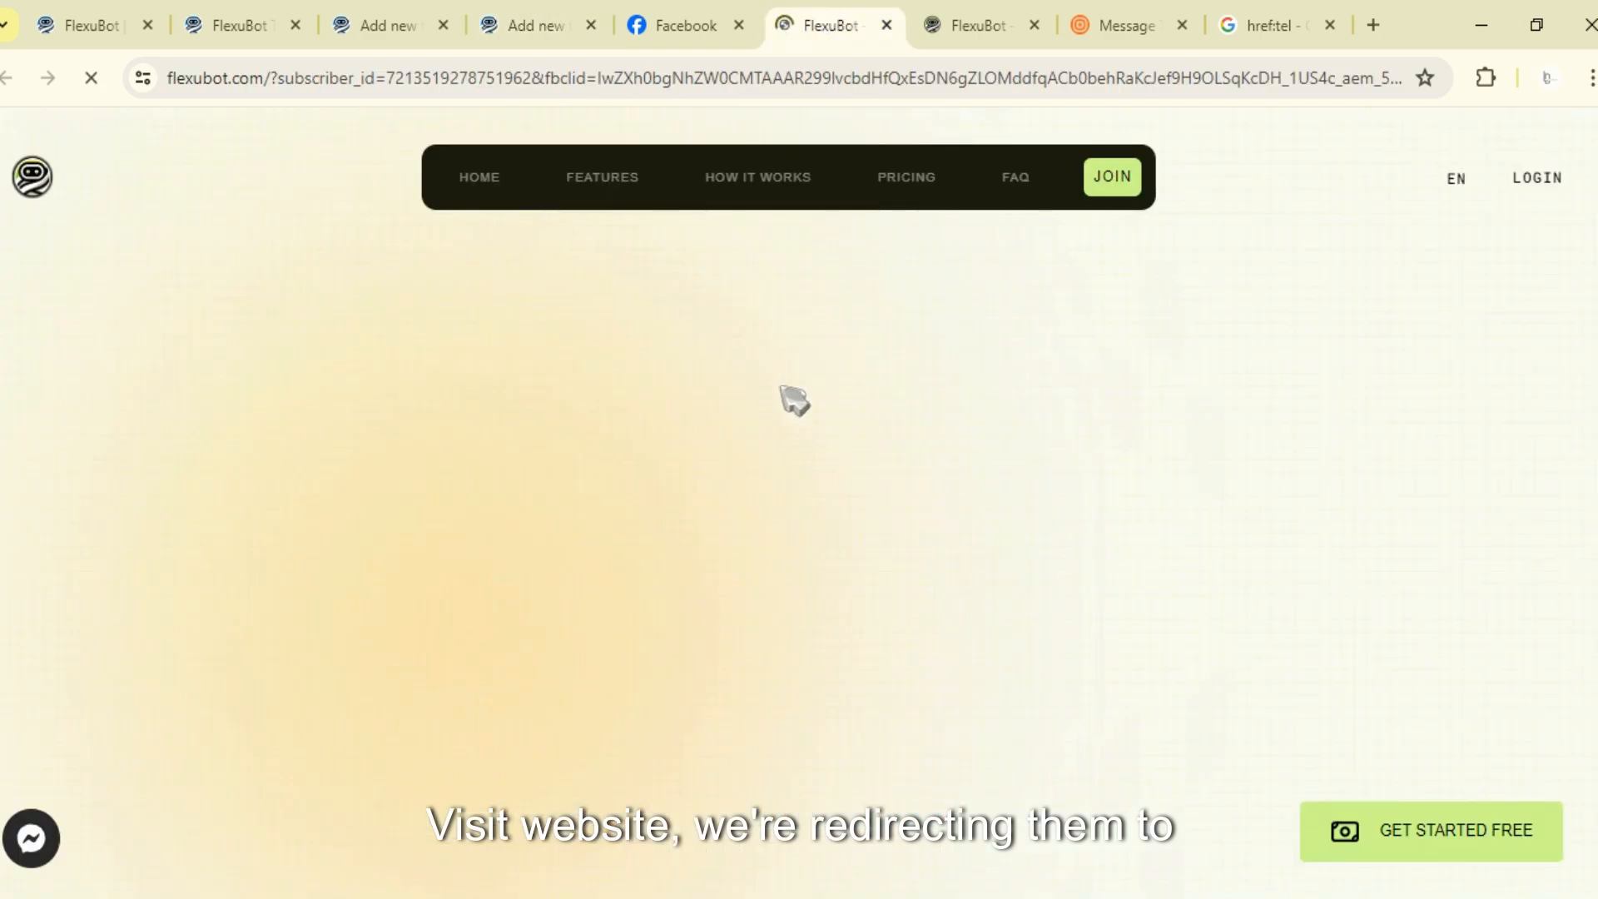
pyautogui.click(886, 25)
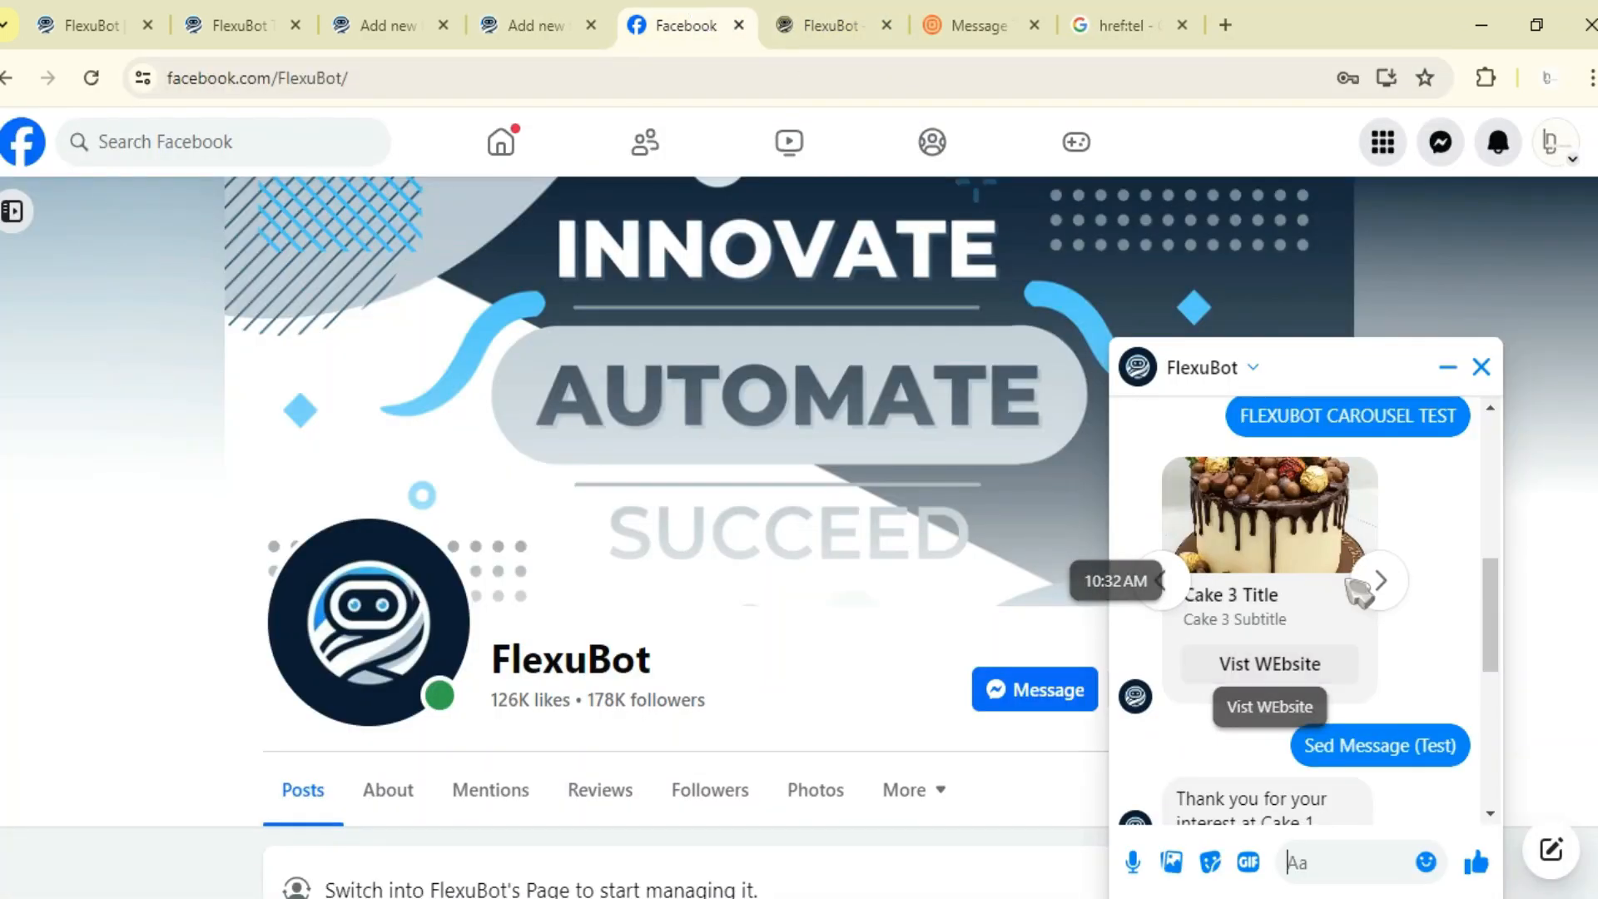
# - Advance to the fourth cake card and inspect its View Ecommerce Store webview button node in the flow builder
pyautogui.click(1375, 591)
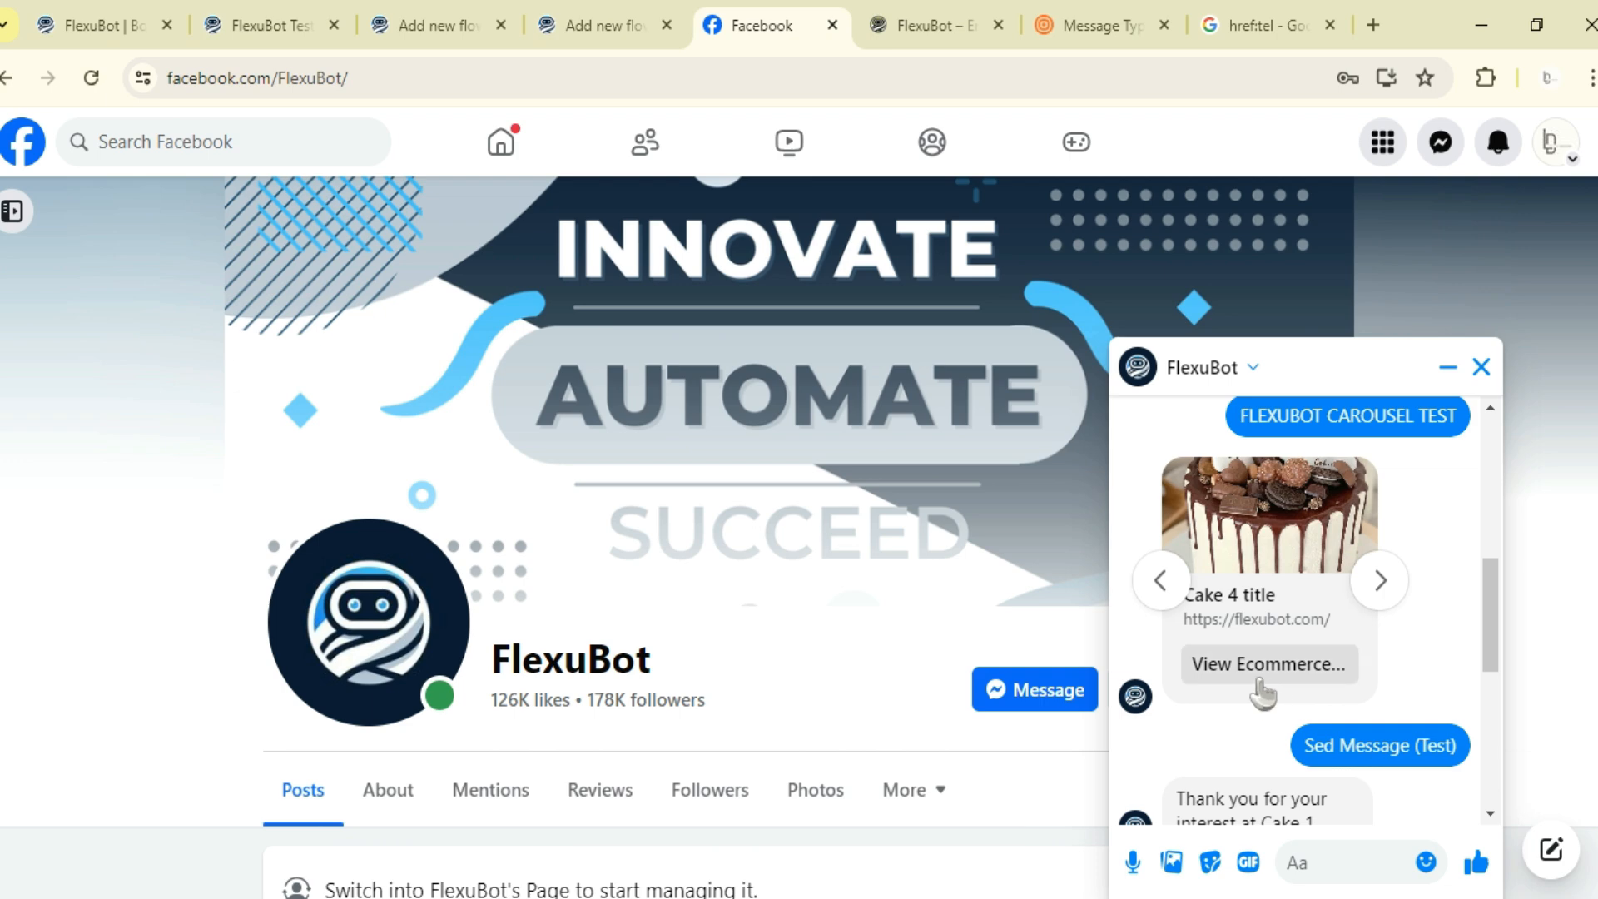
pyautogui.click(666, 14)
pyautogui.scroll(-3, 1113, 417)
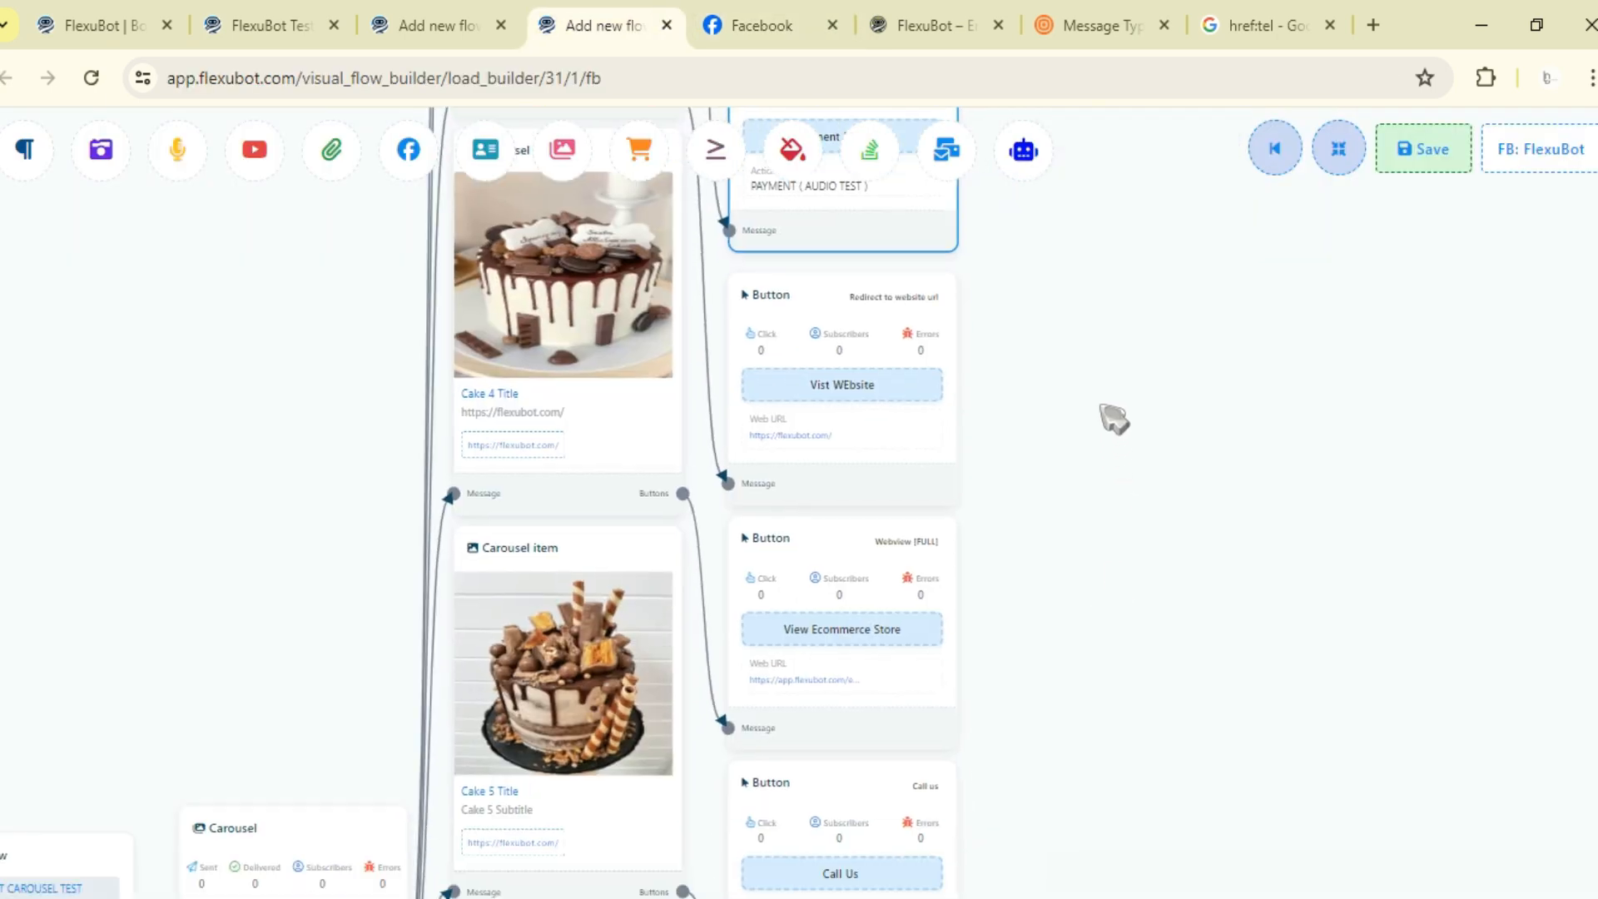
pyautogui.scroll(3, 1057, 637)
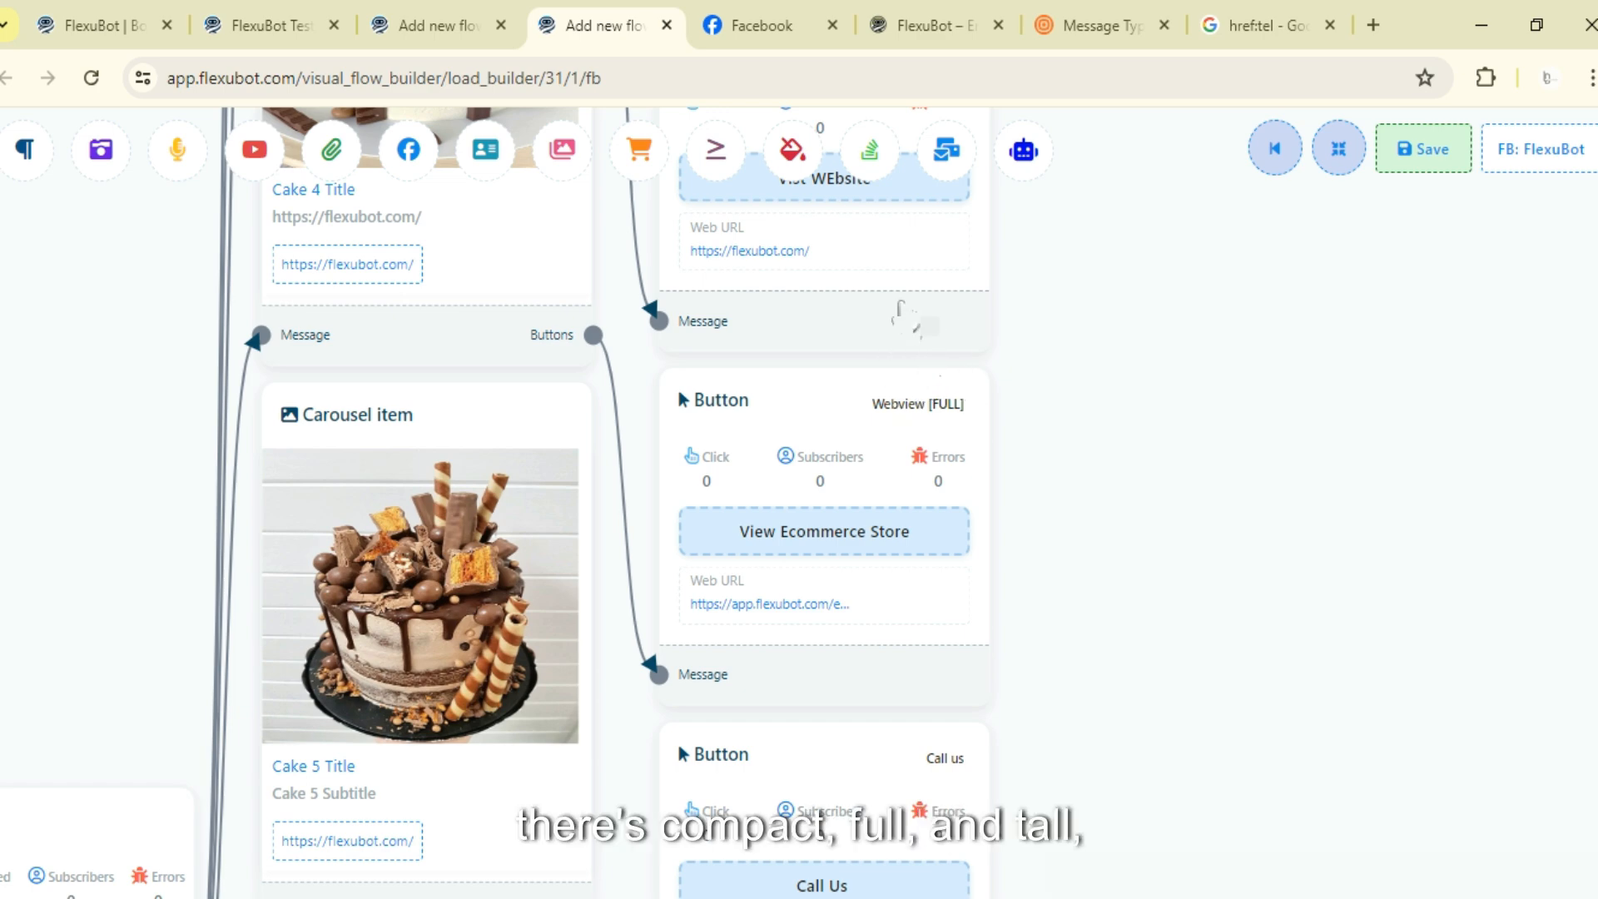
# - Open the fourth card's View Ecommerce Store webview from the chat, browse the store, and close it
pyautogui.click(768, 17)
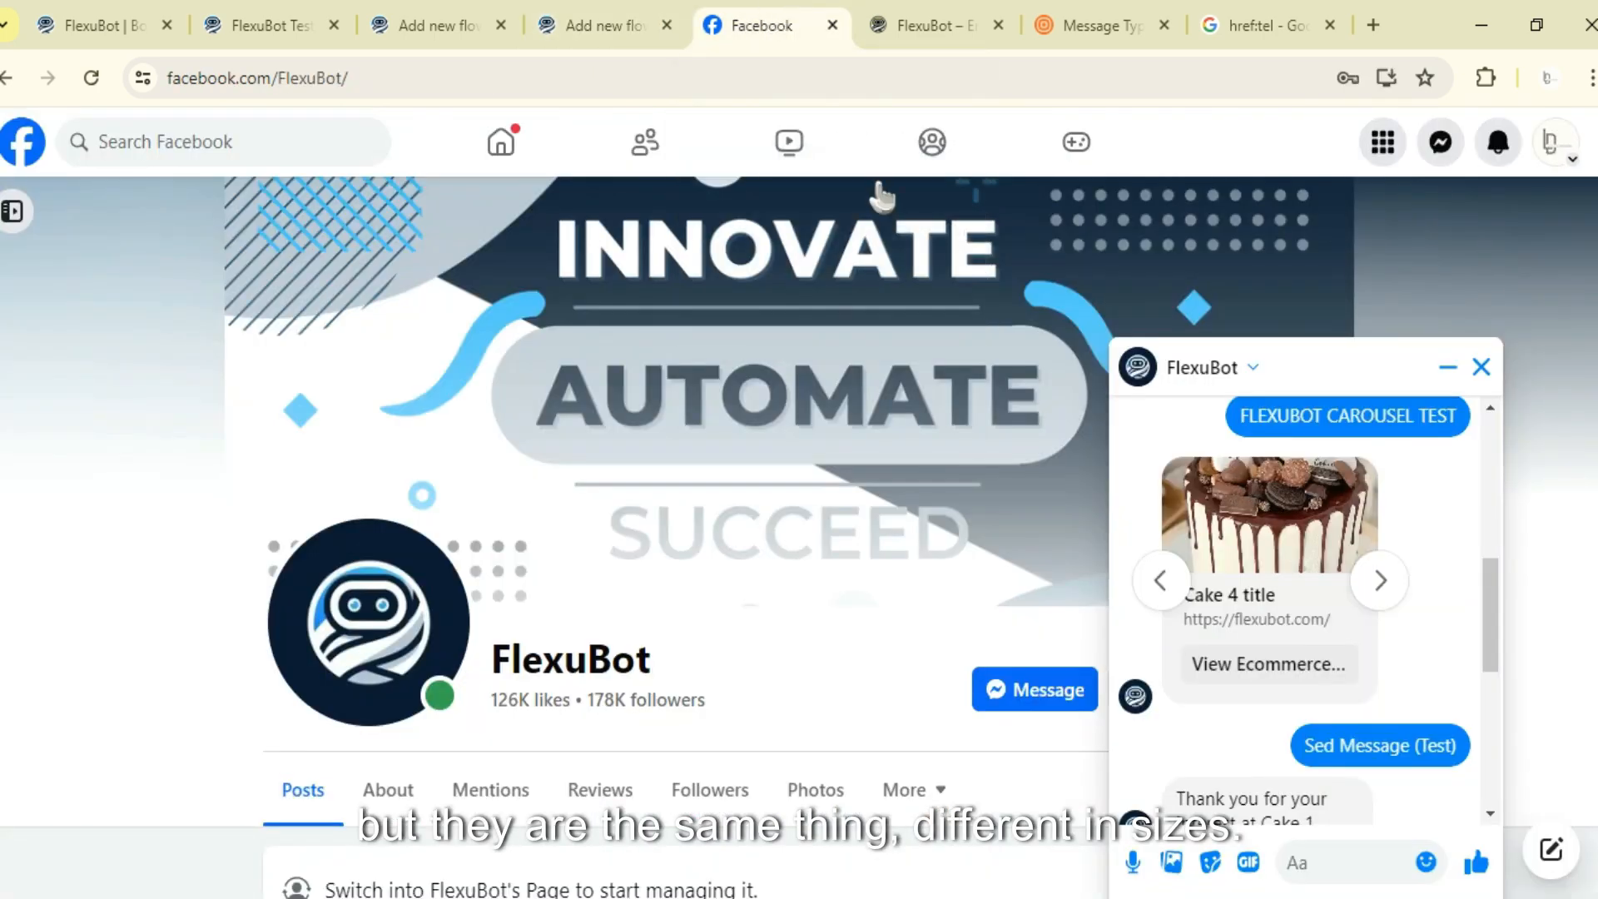
pyautogui.click(1247, 676)
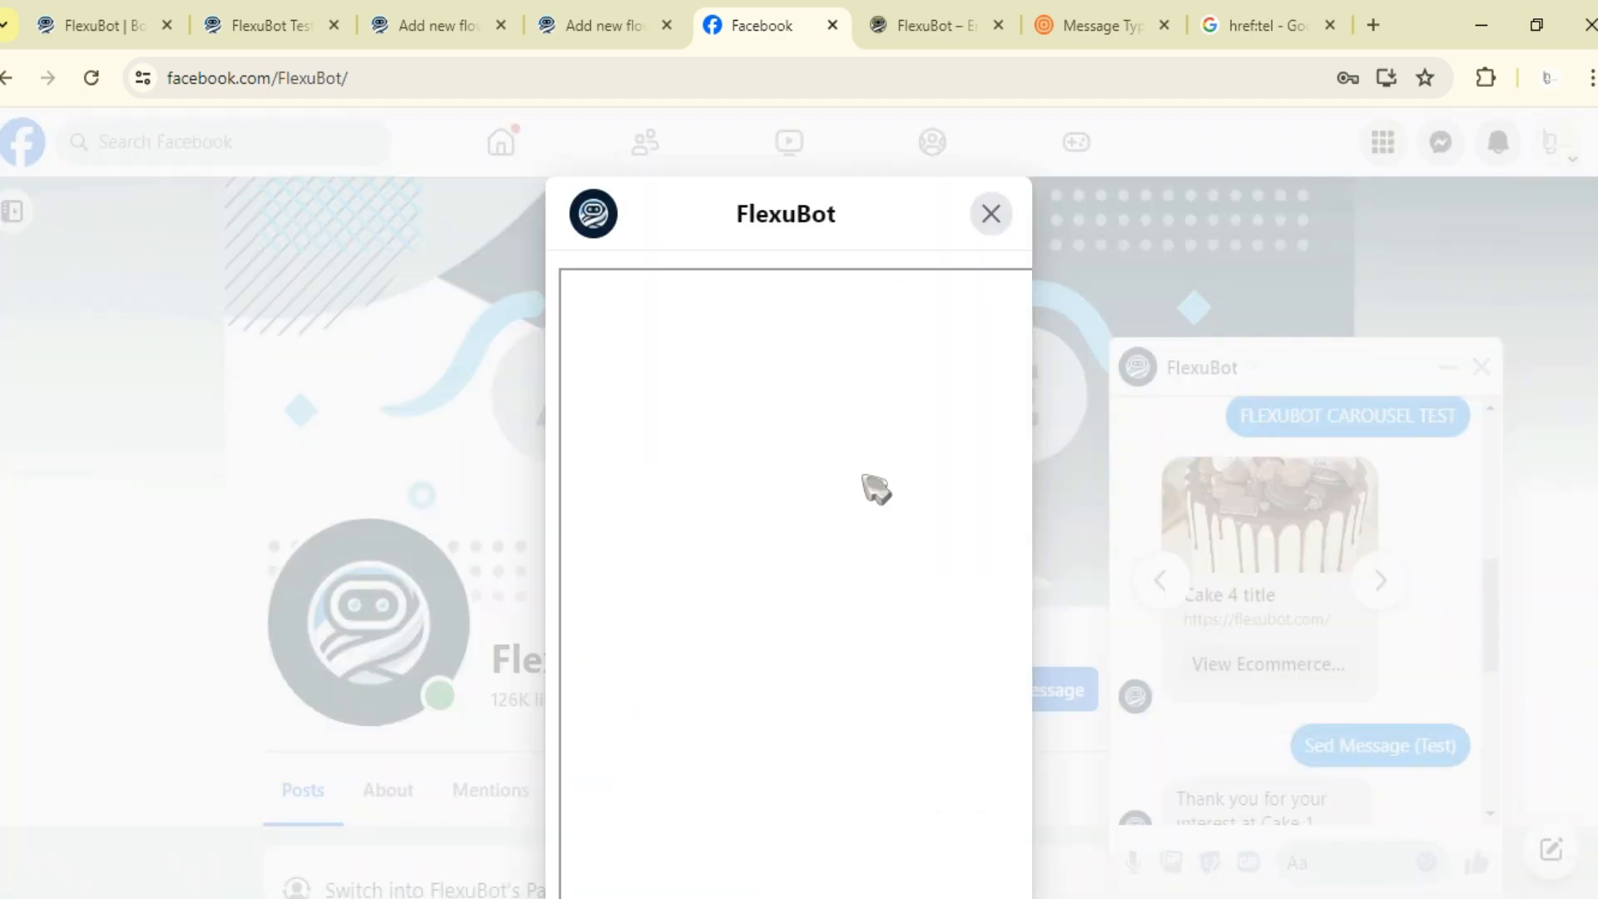
pyautogui.scroll(-4, 796, 560)
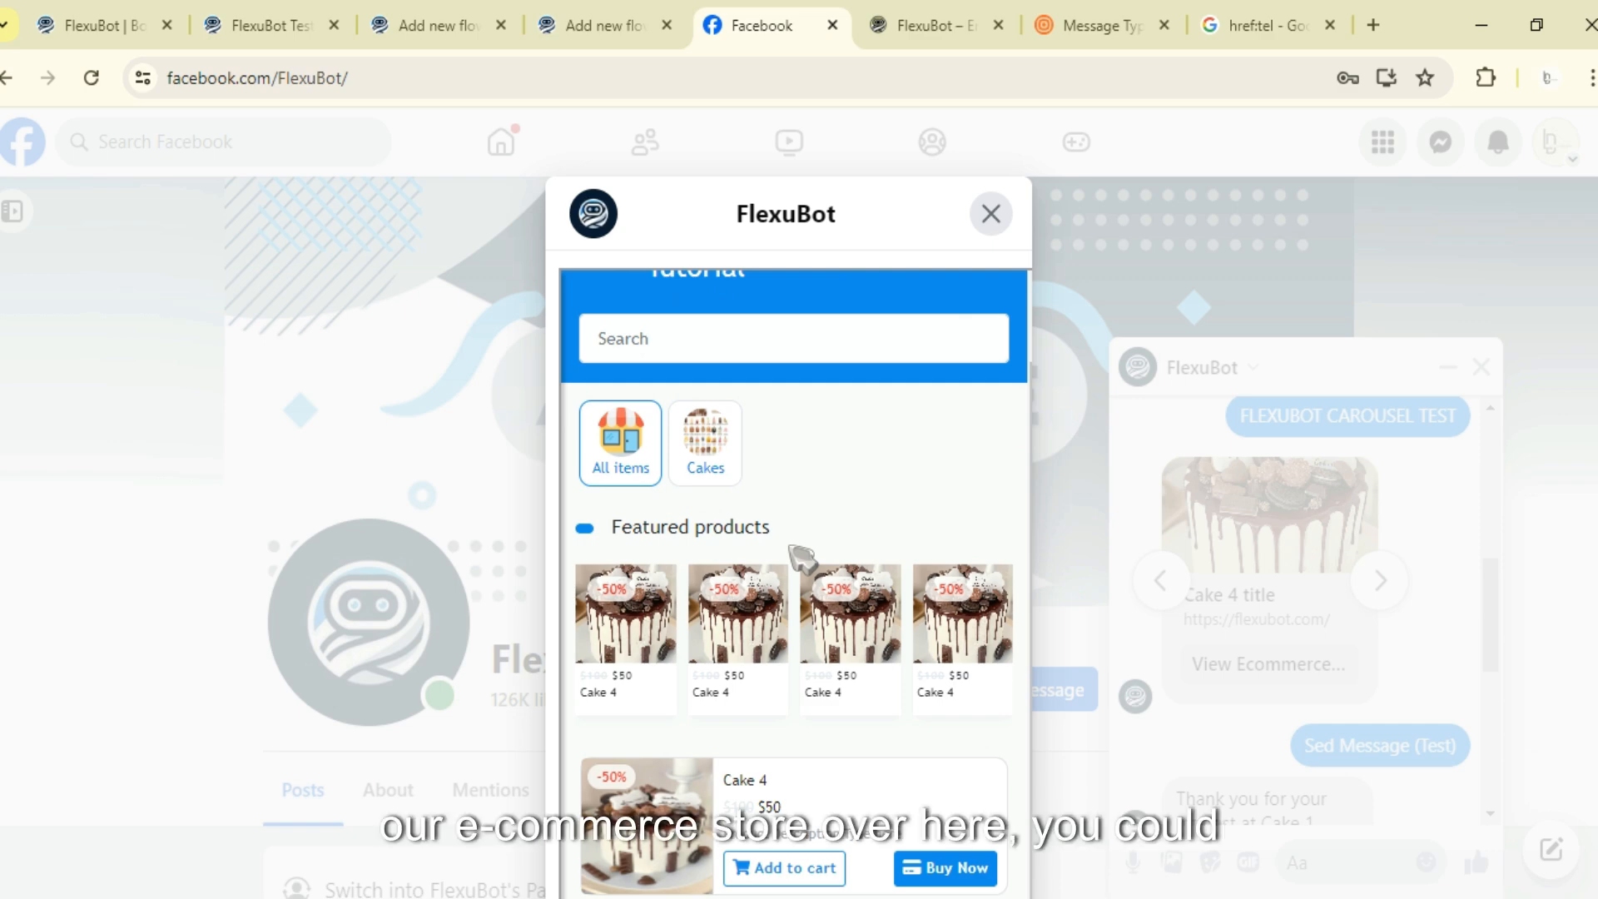
pyautogui.scroll(3, 749, 500)
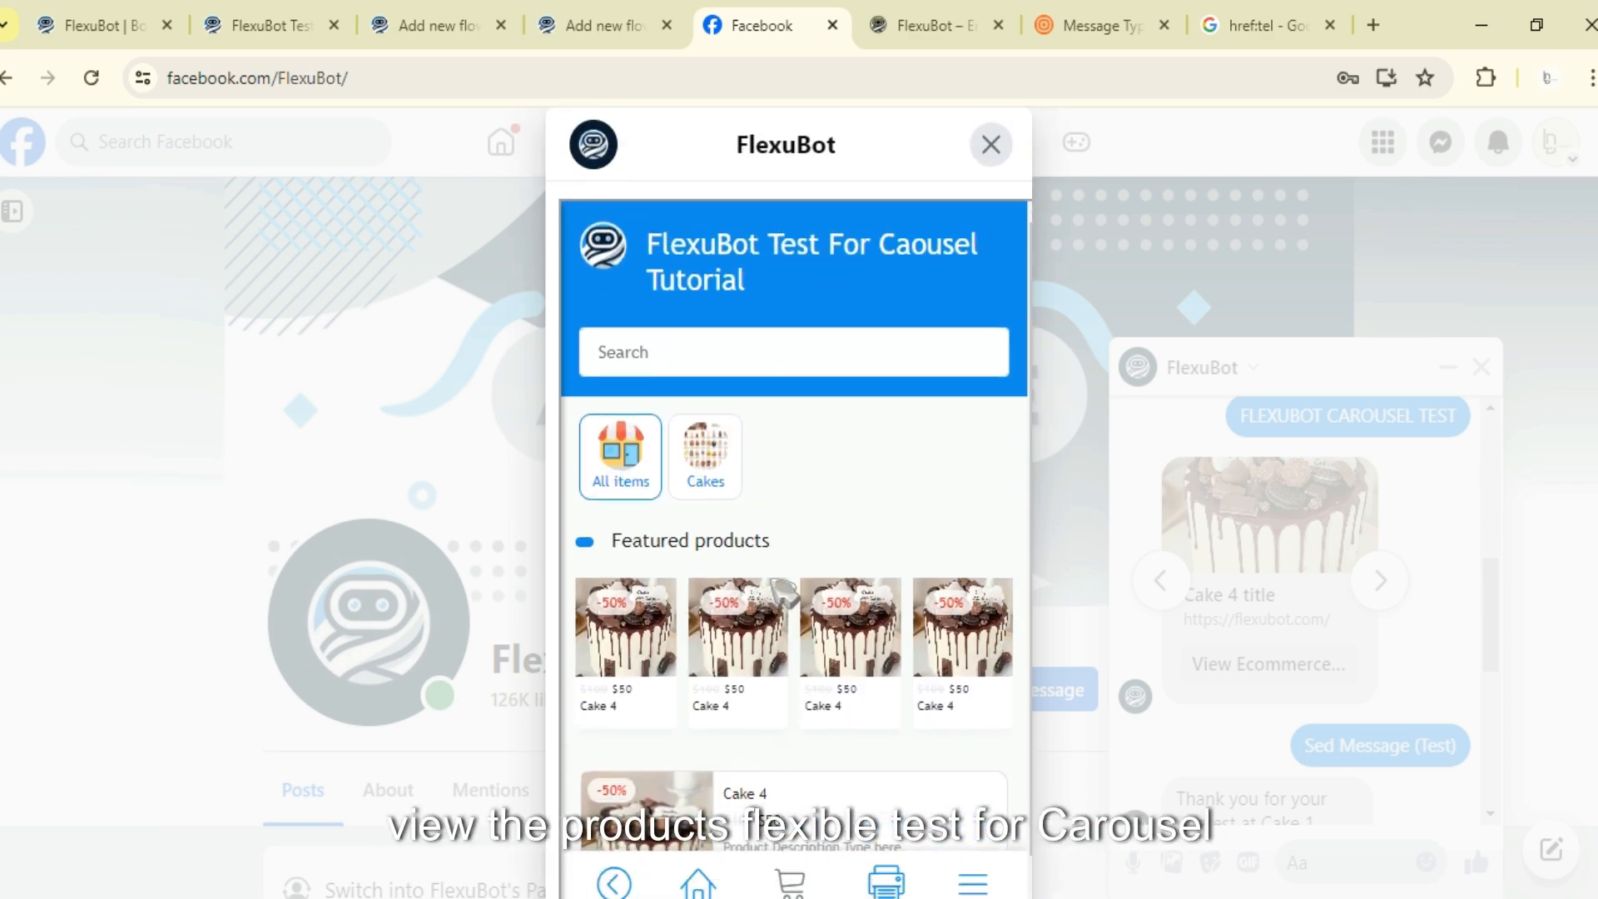
pyautogui.moveTo(727, 315); pyautogui.dragTo(811, 503)
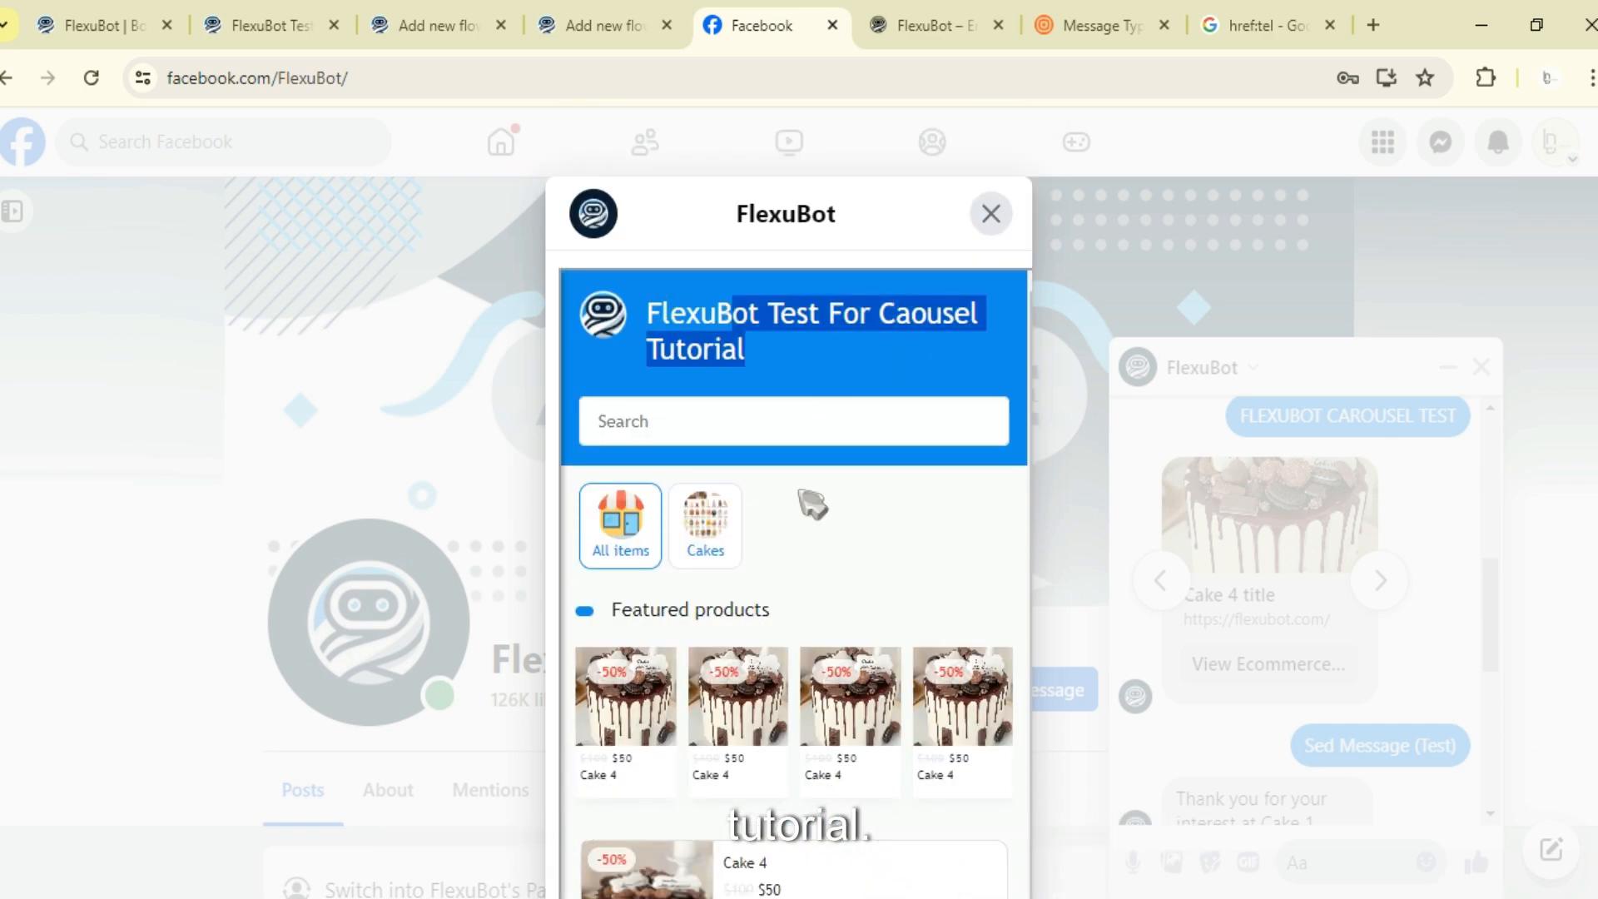
pyautogui.scroll(-3, 818, 536)
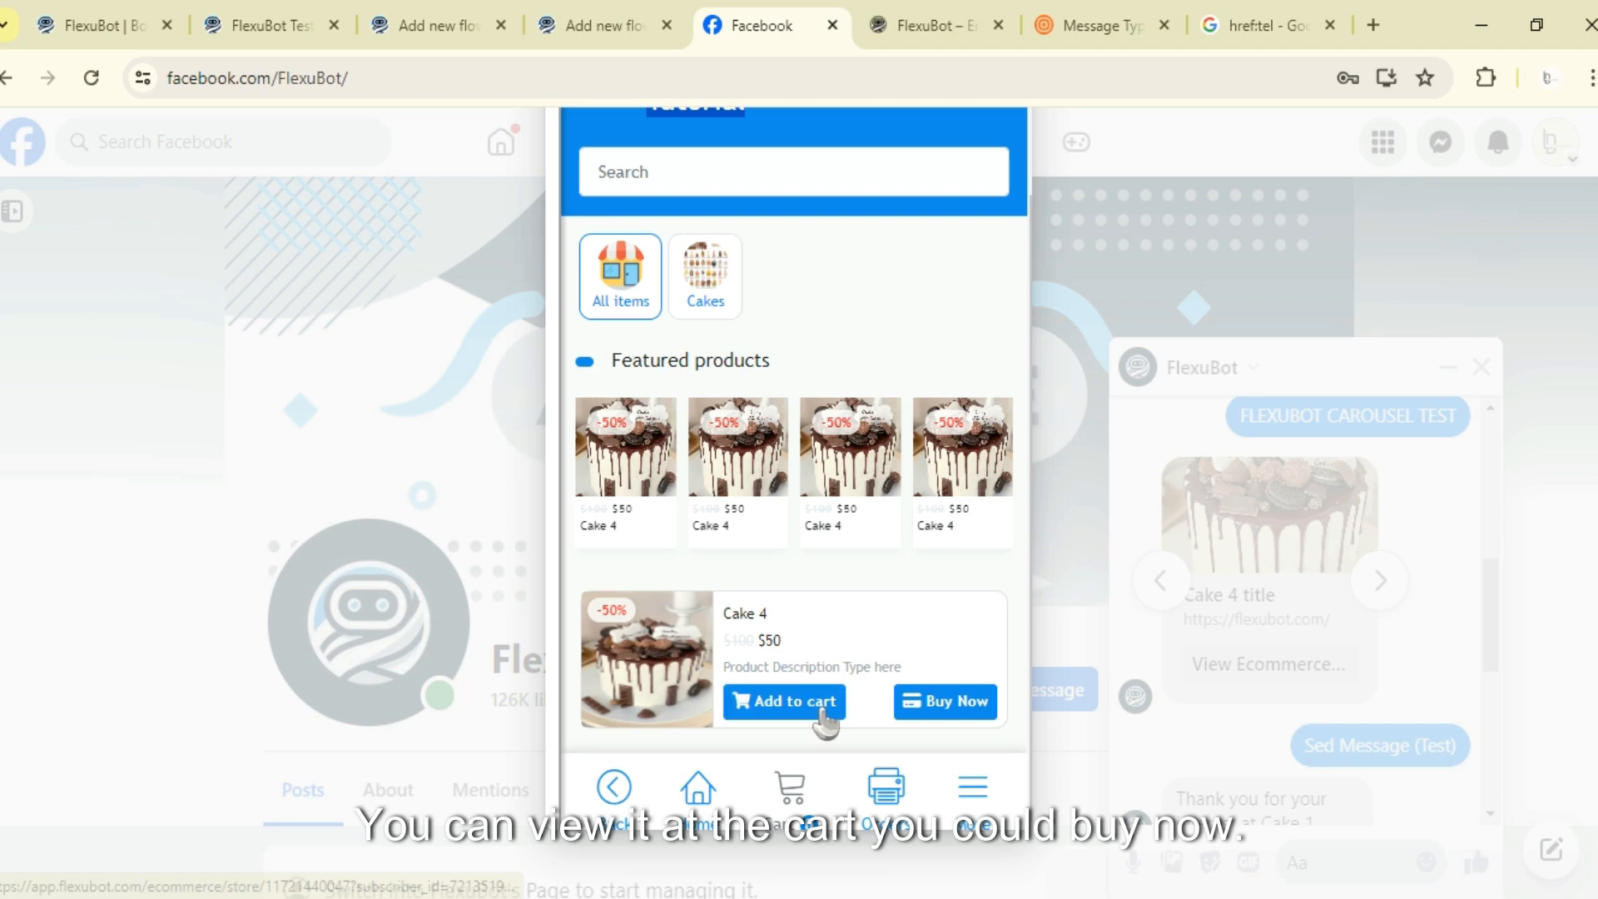
pyautogui.scroll(3, 957, 500)
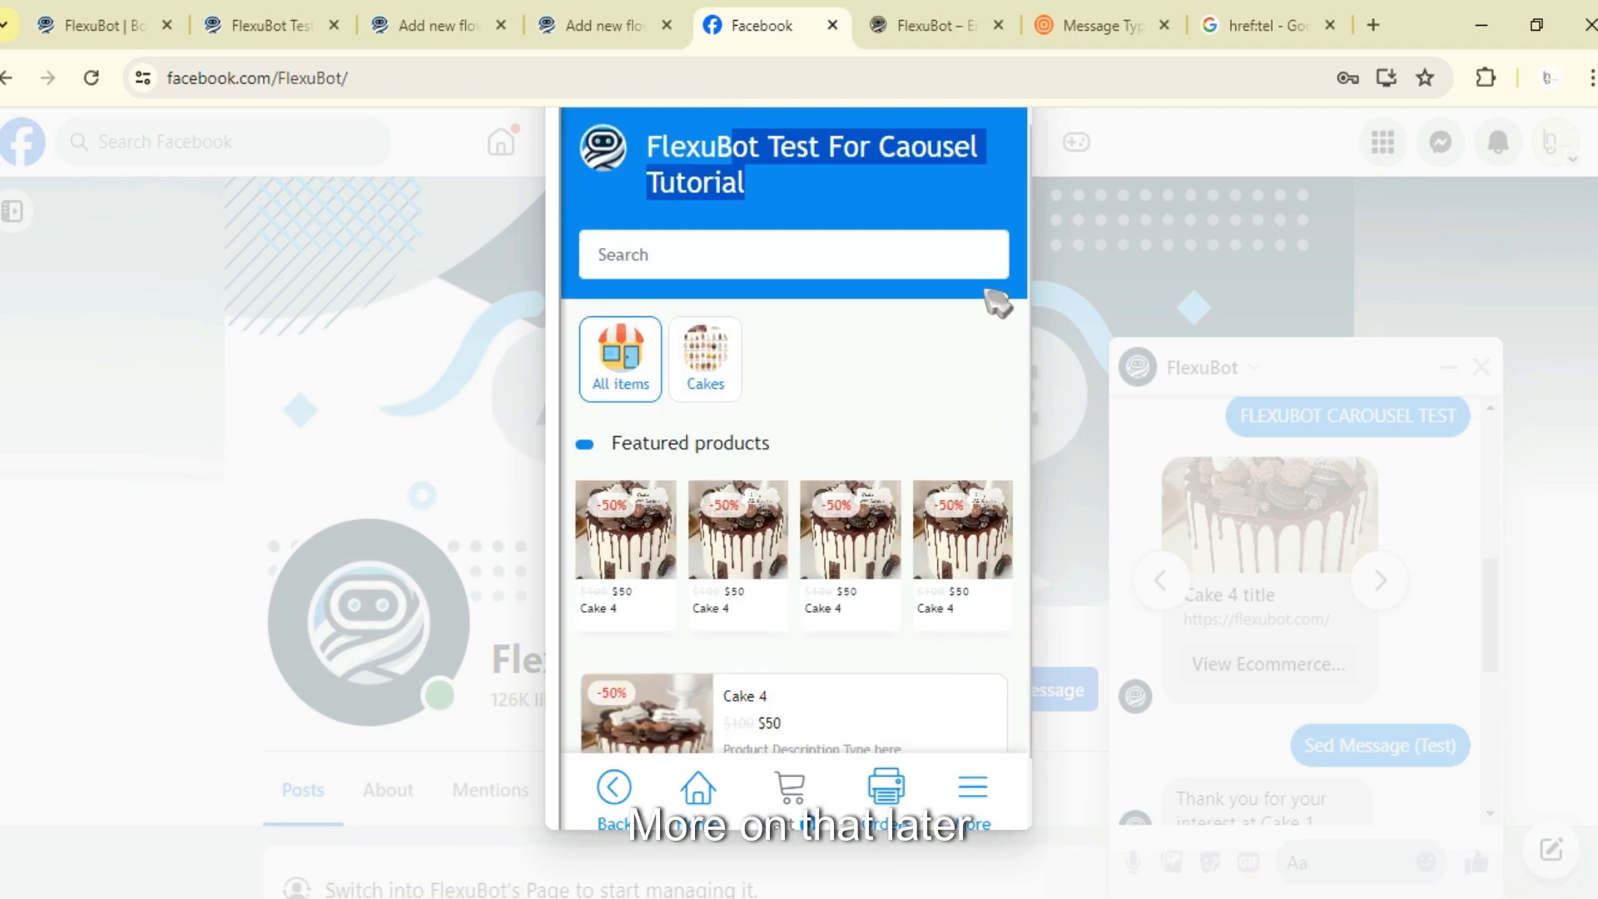
pyautogui.click(991, 214)
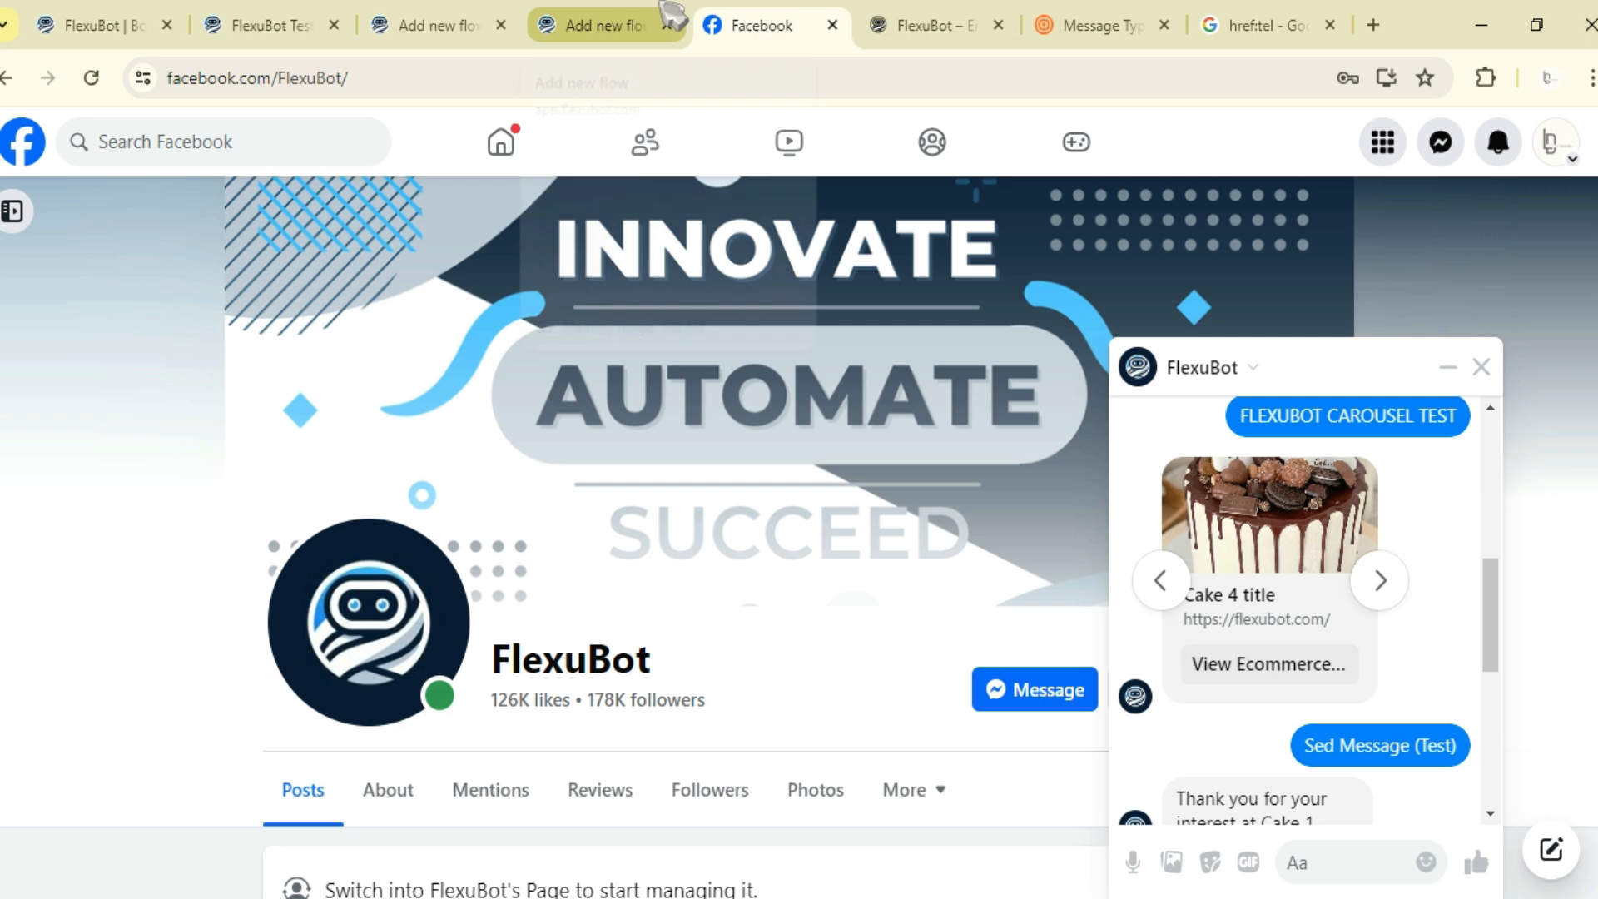
# - Advance to the fifth cake card and tap its Call Us button
pyautogui.click(1377, 583)
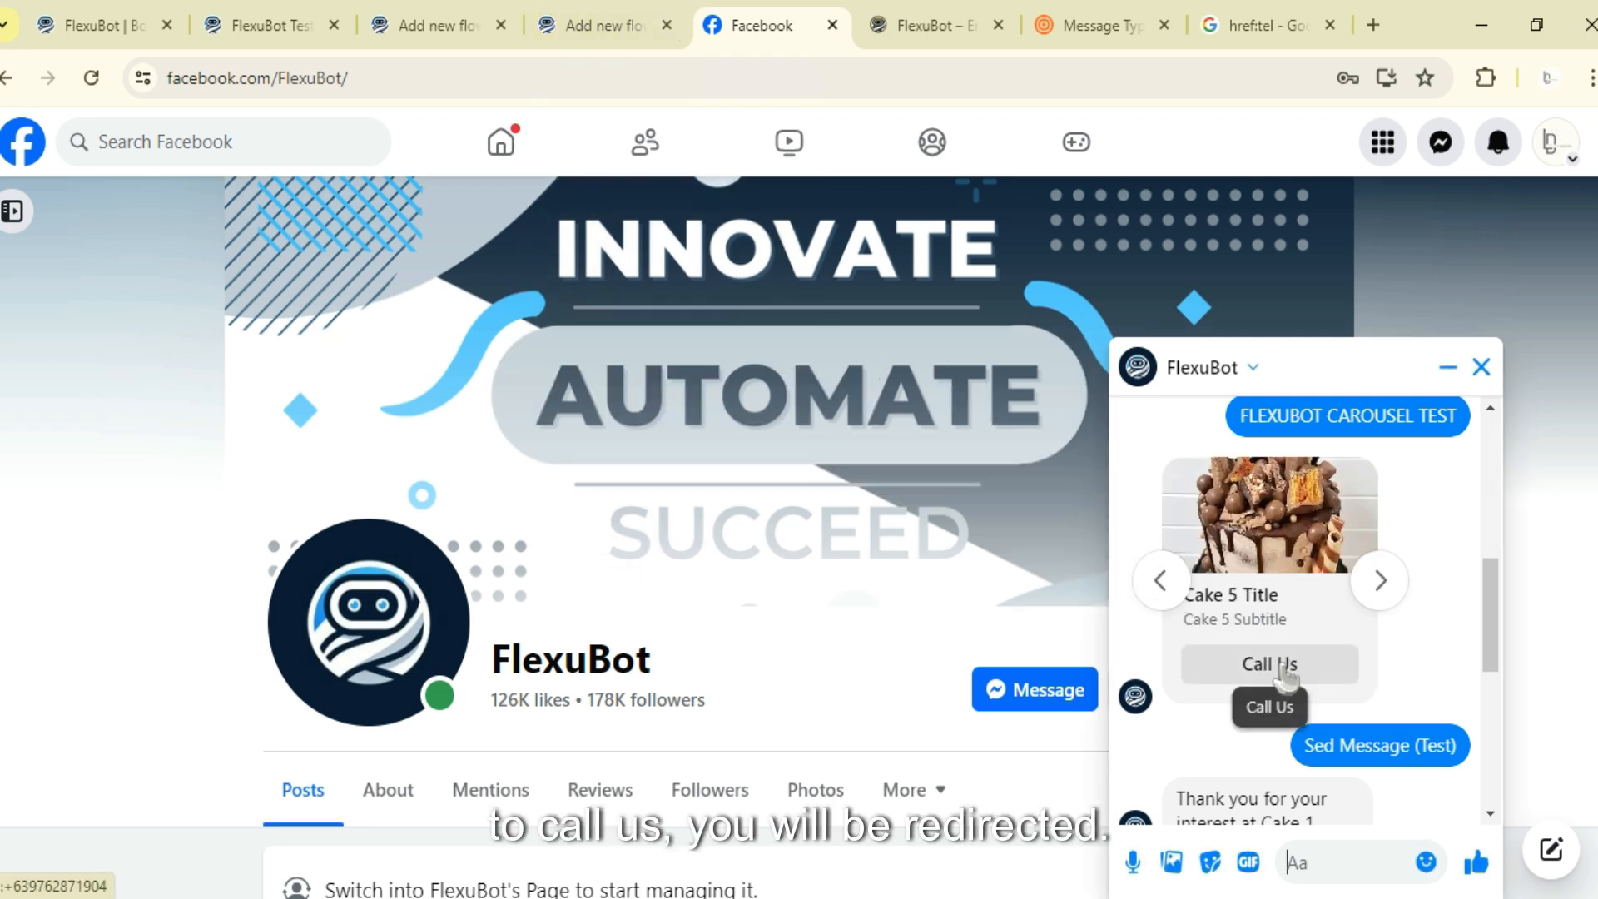
pyautogui.click(1267, 665)
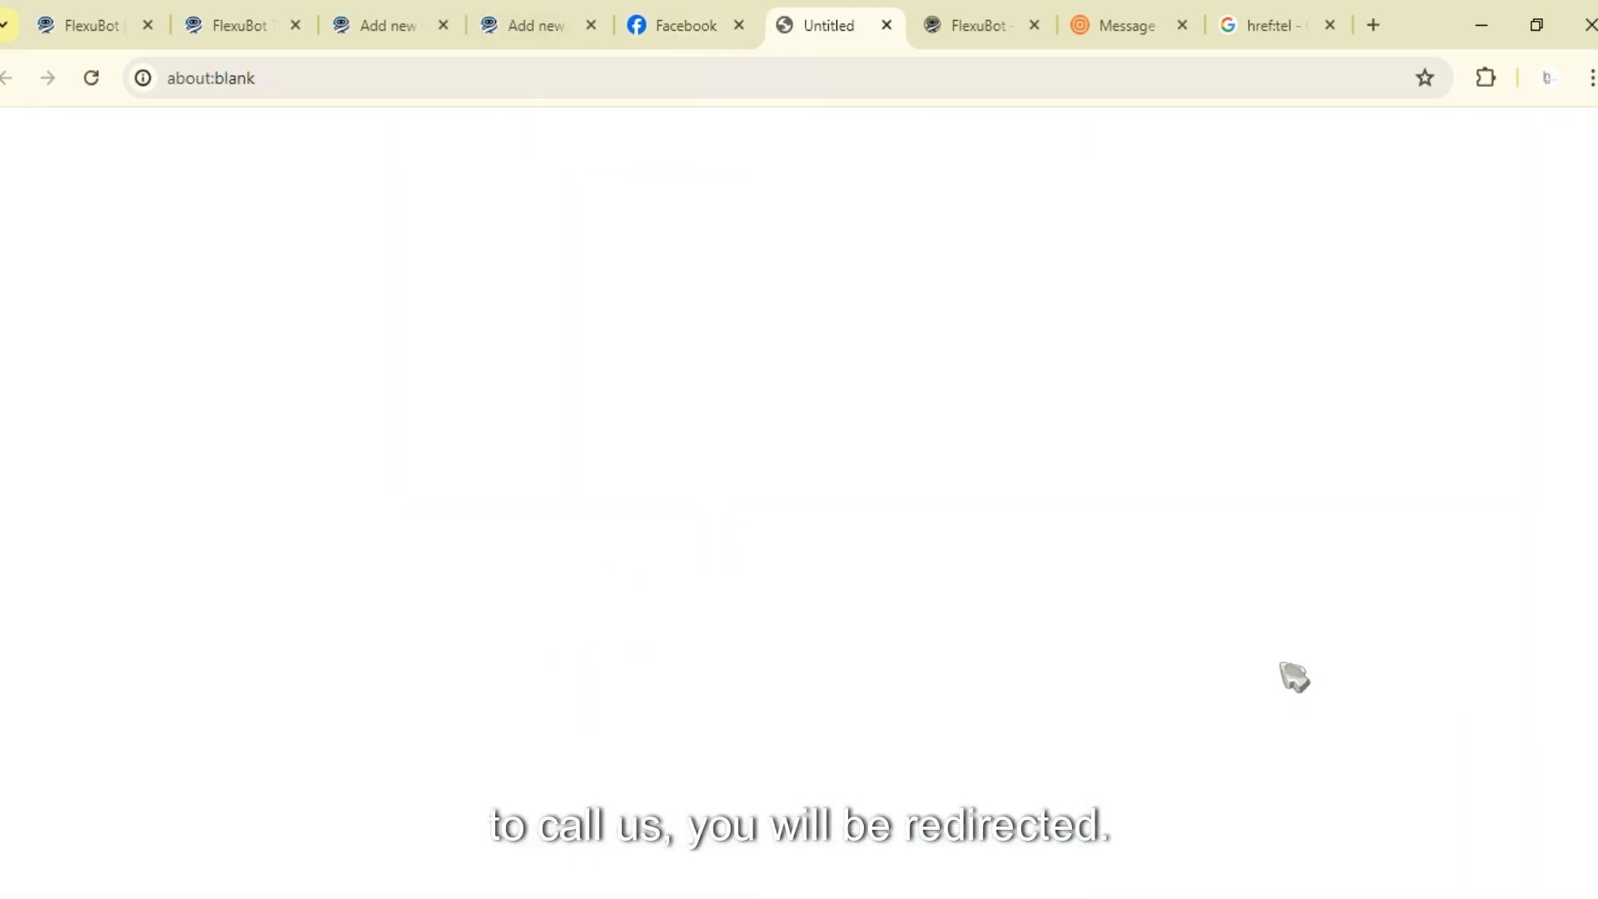
# - Inspect the tel: phone link shown in the new tab's address bar, then close that tab
pyautogui.click(332, 89)
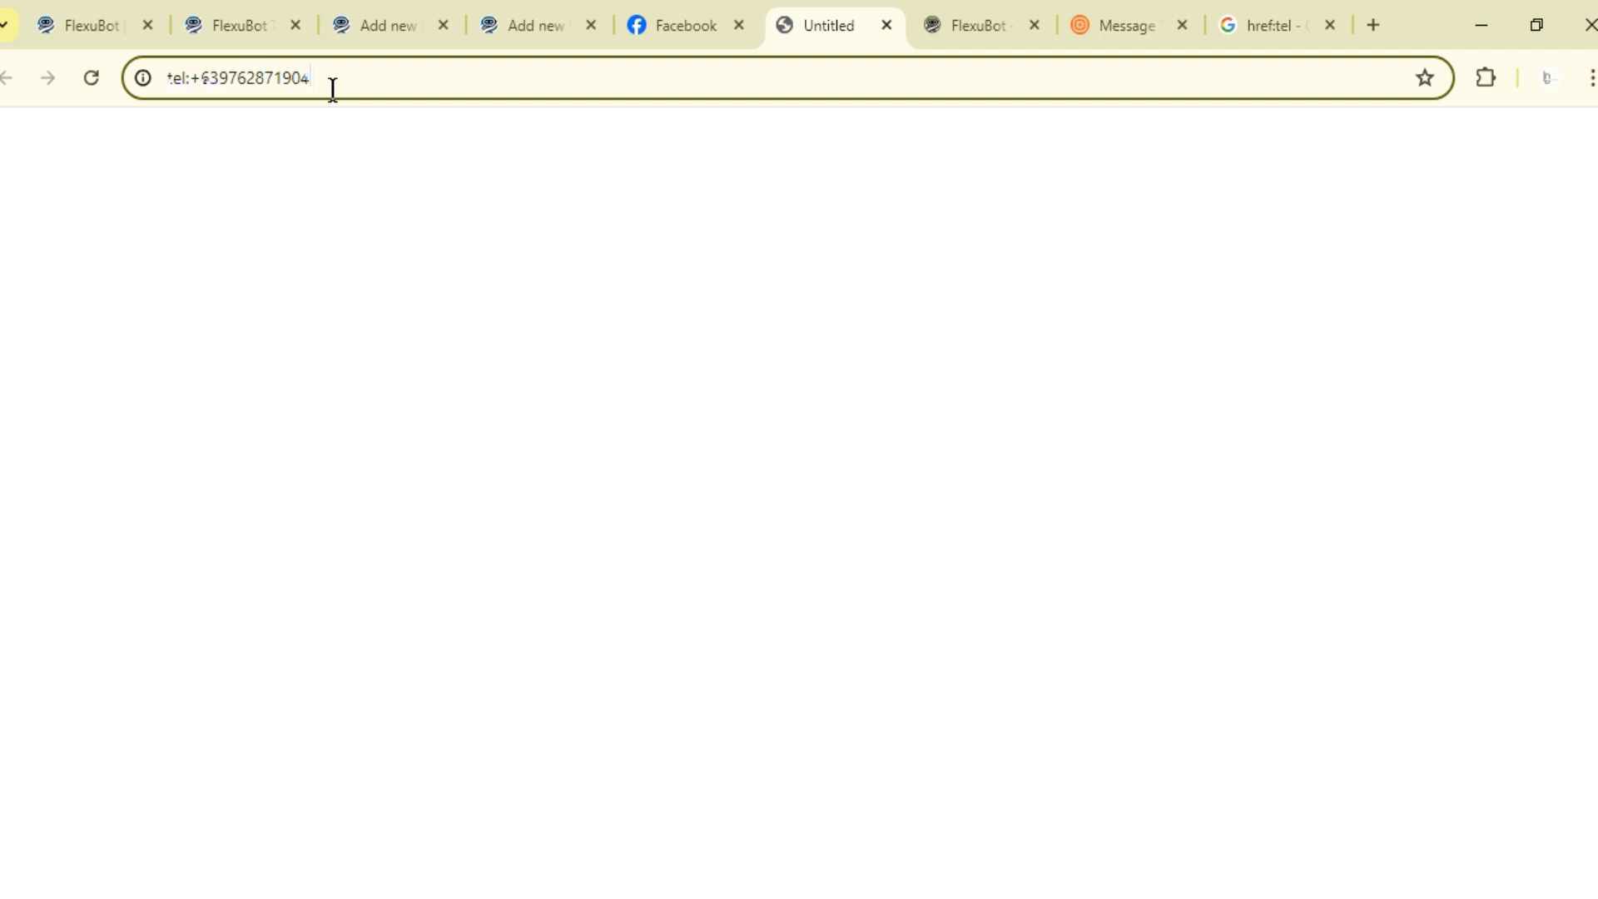
pyautogui.tripleClick(332, 89)
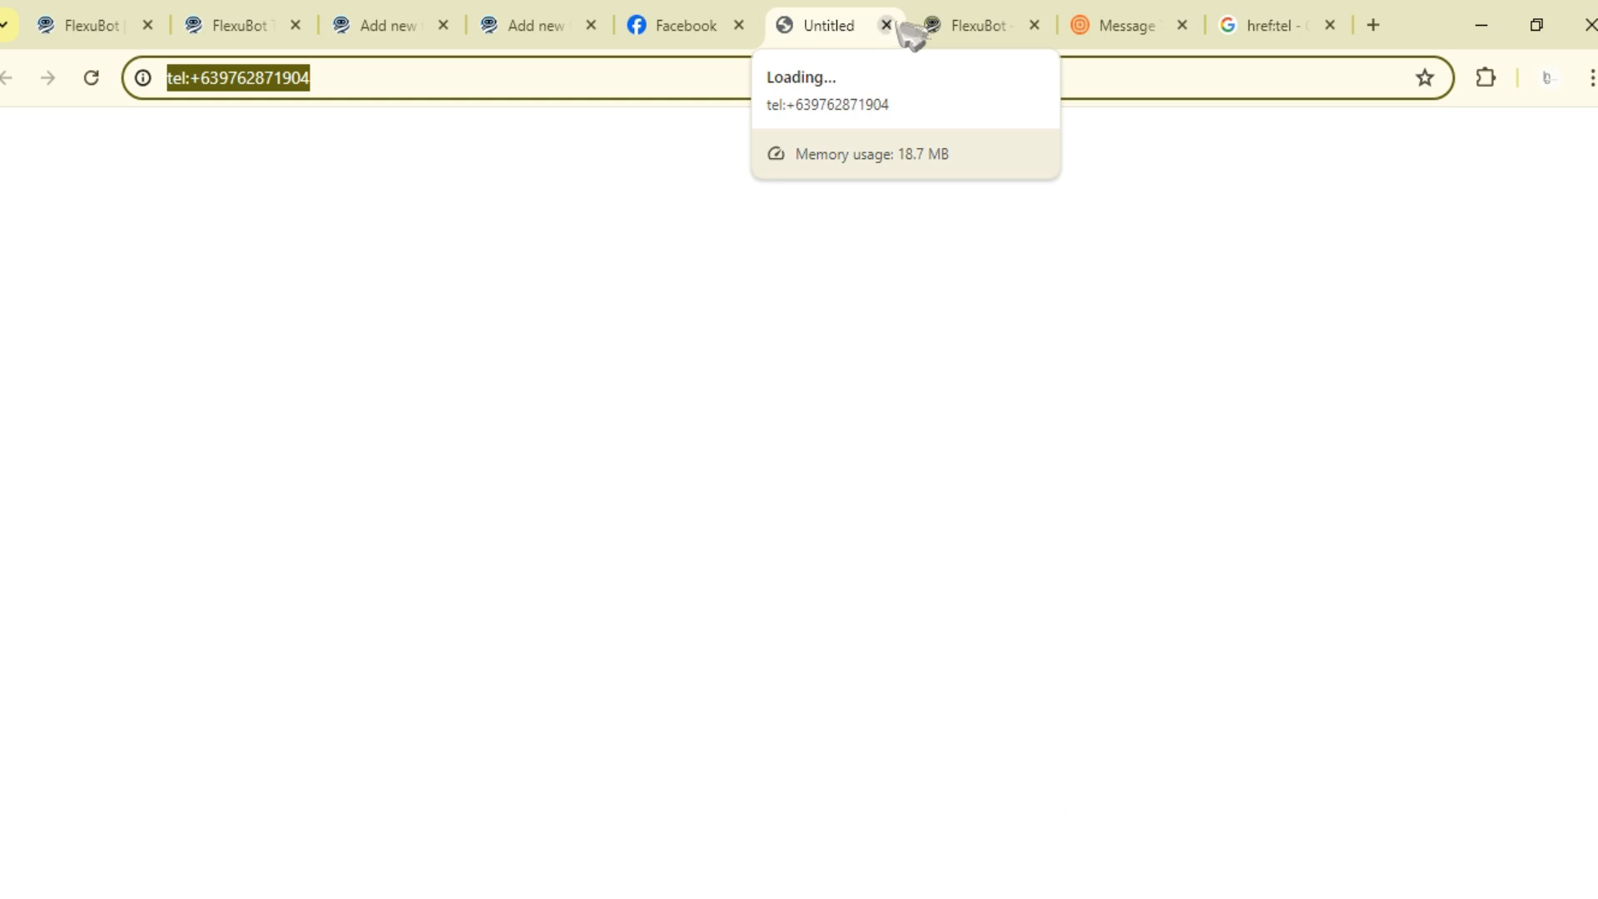
pyautogui.click(425, 88)
pyautogui.tripleClick(425, 87)
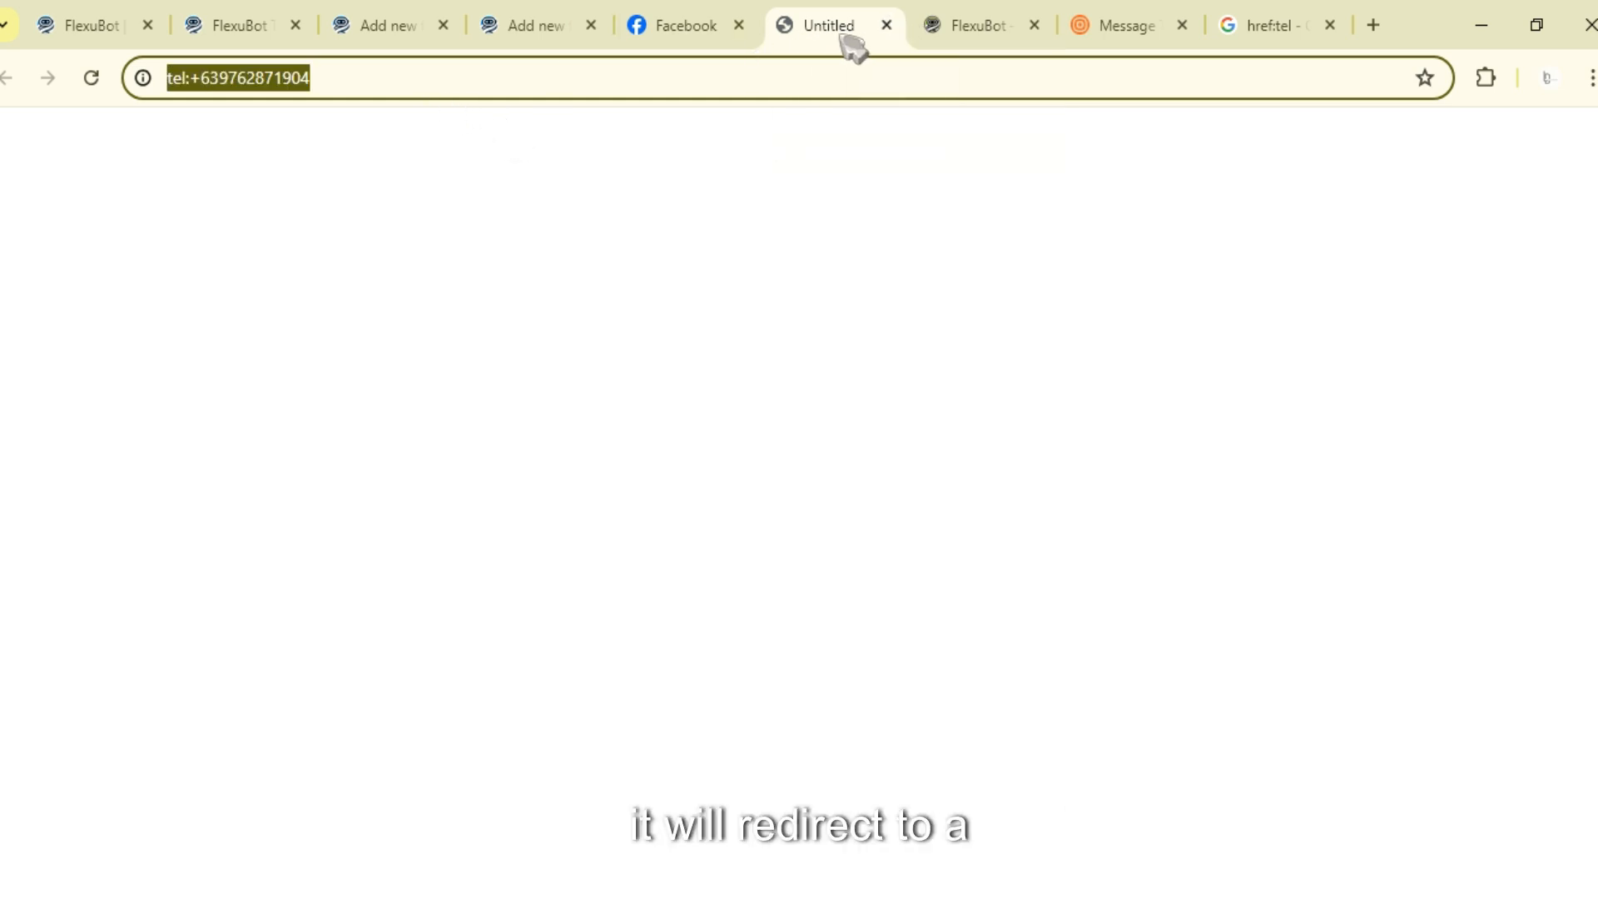
pyautogui.click(446, 78)
pyautogui.tripleClick(446, 79)
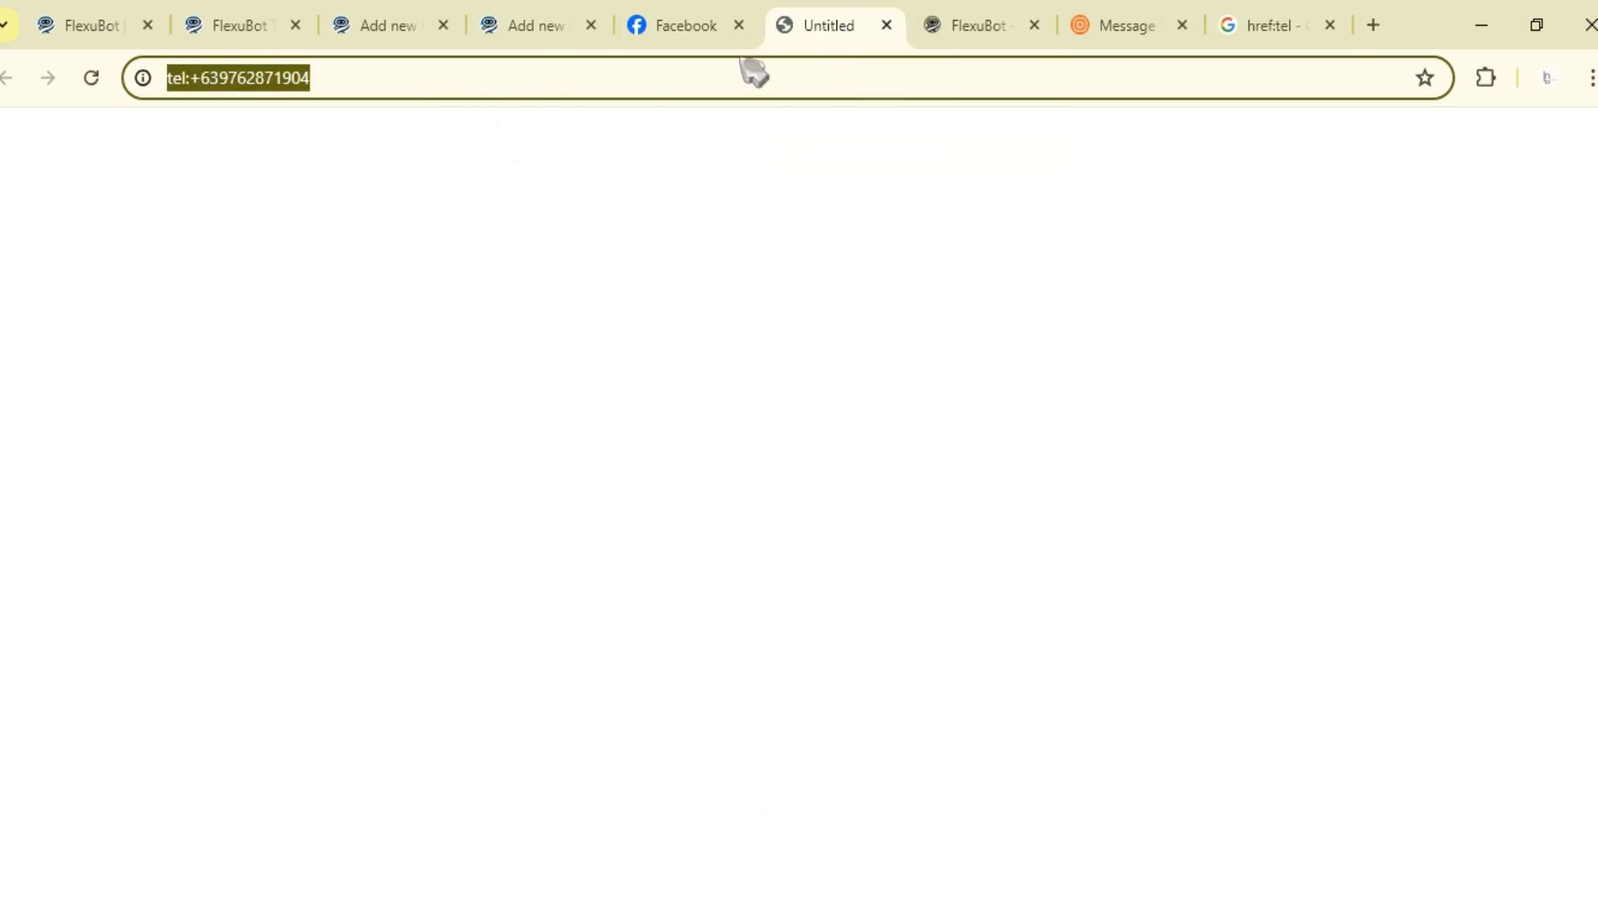
pyautogui.doubleClick(255, 79)
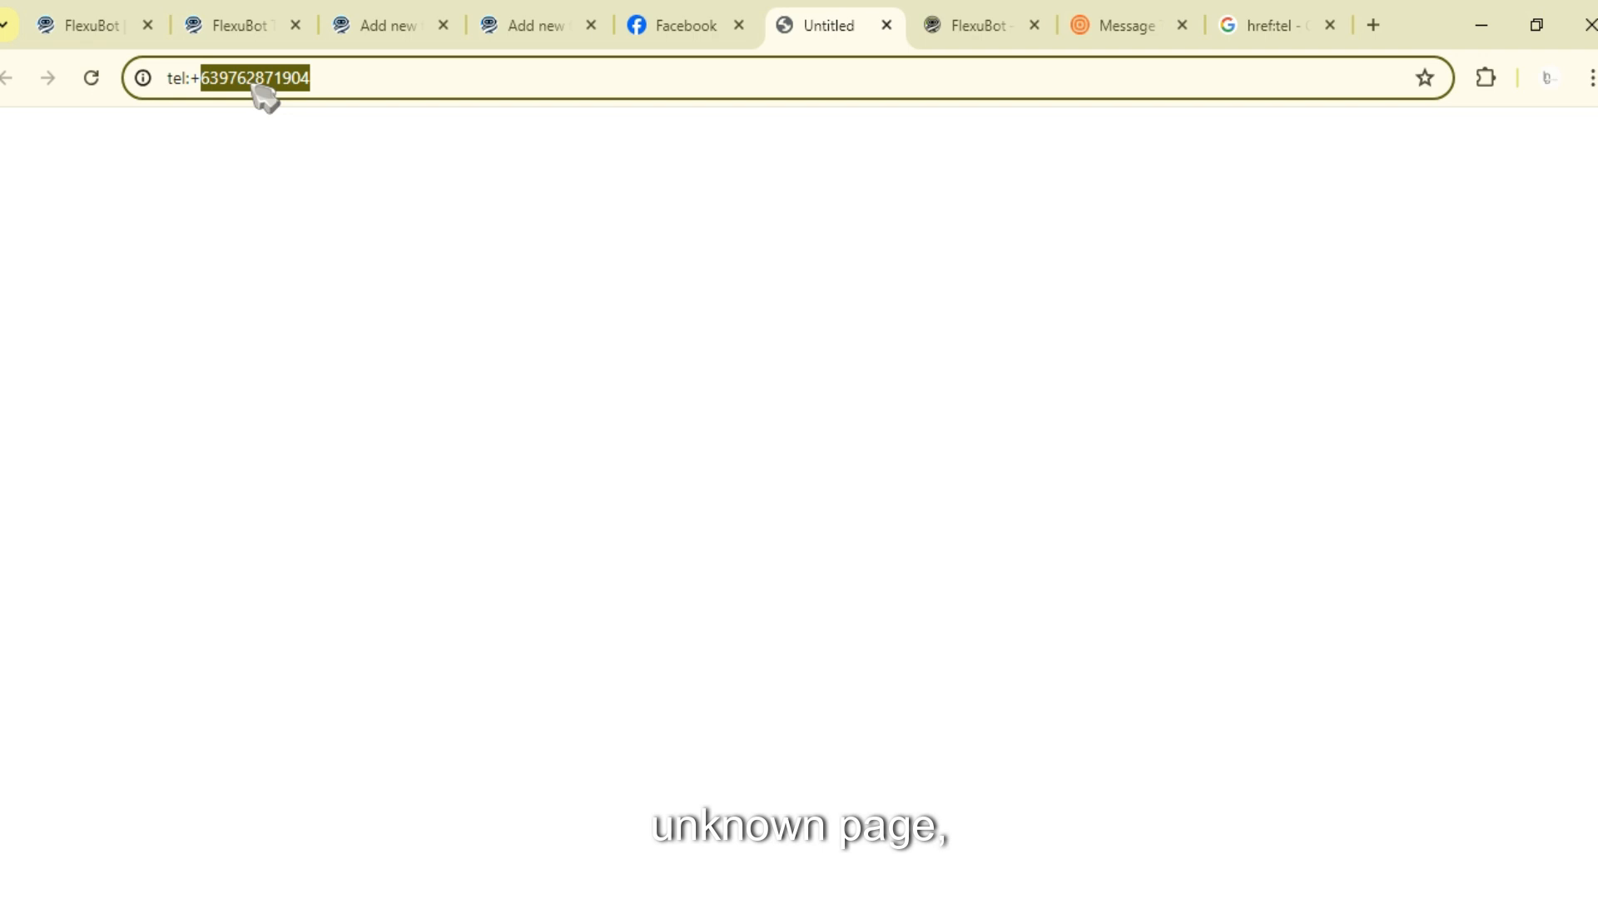
pyautogui.click(887, 25)
# - Advance to the sixth cake card, open its birthdate input form, and close it
pyautogui.scroll(-5, 1348, 746)
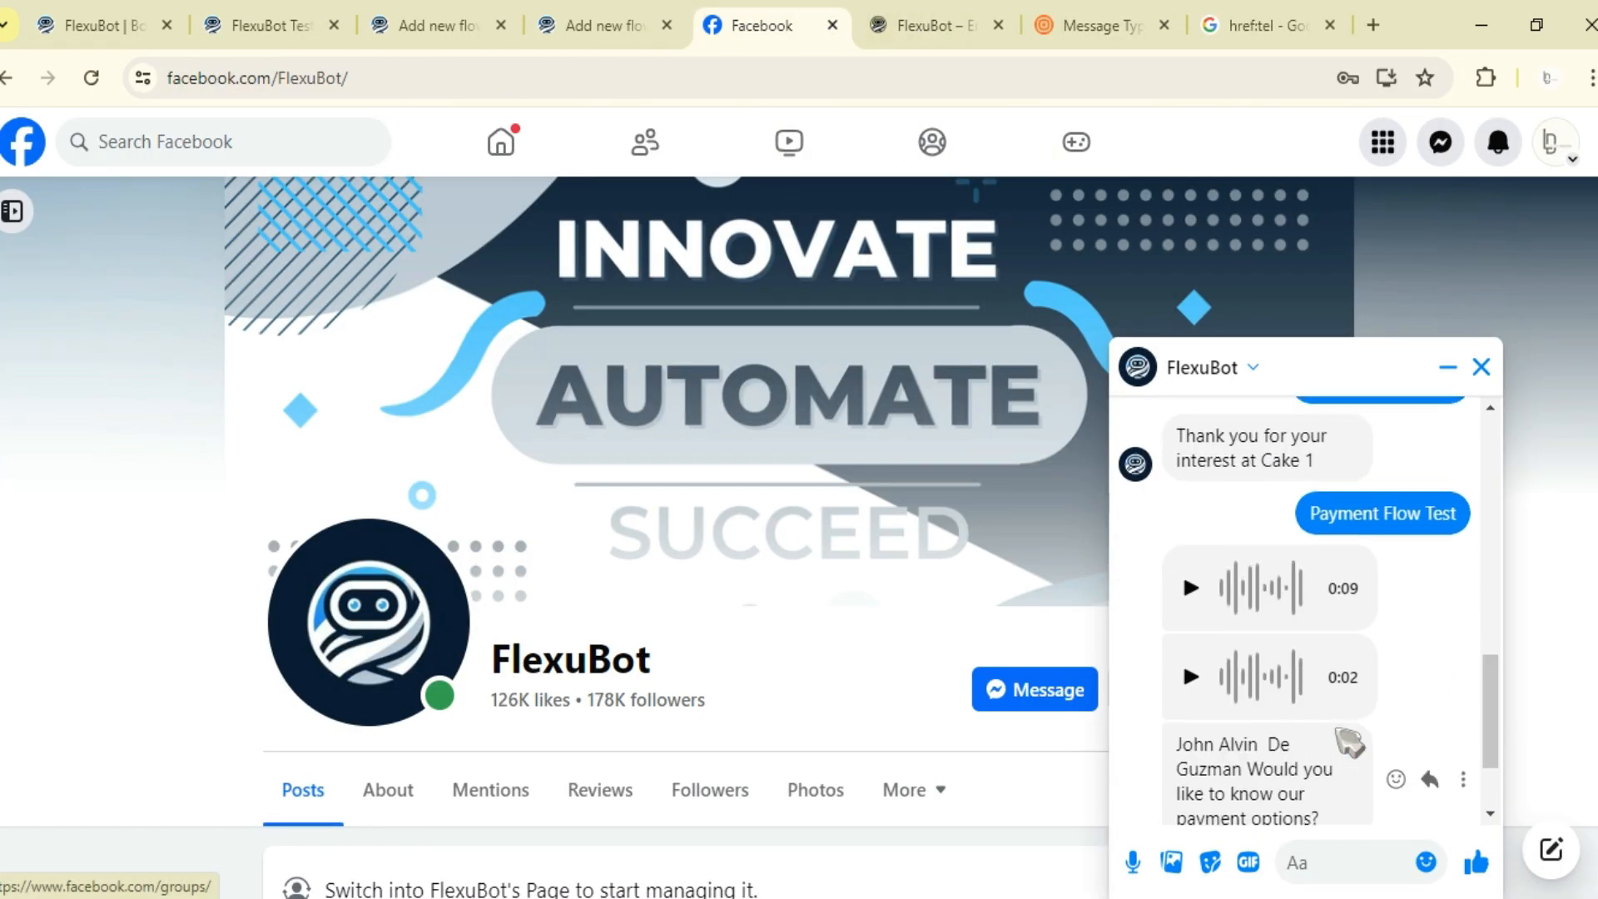
pyautogui.scroll(6, 1344, 744)
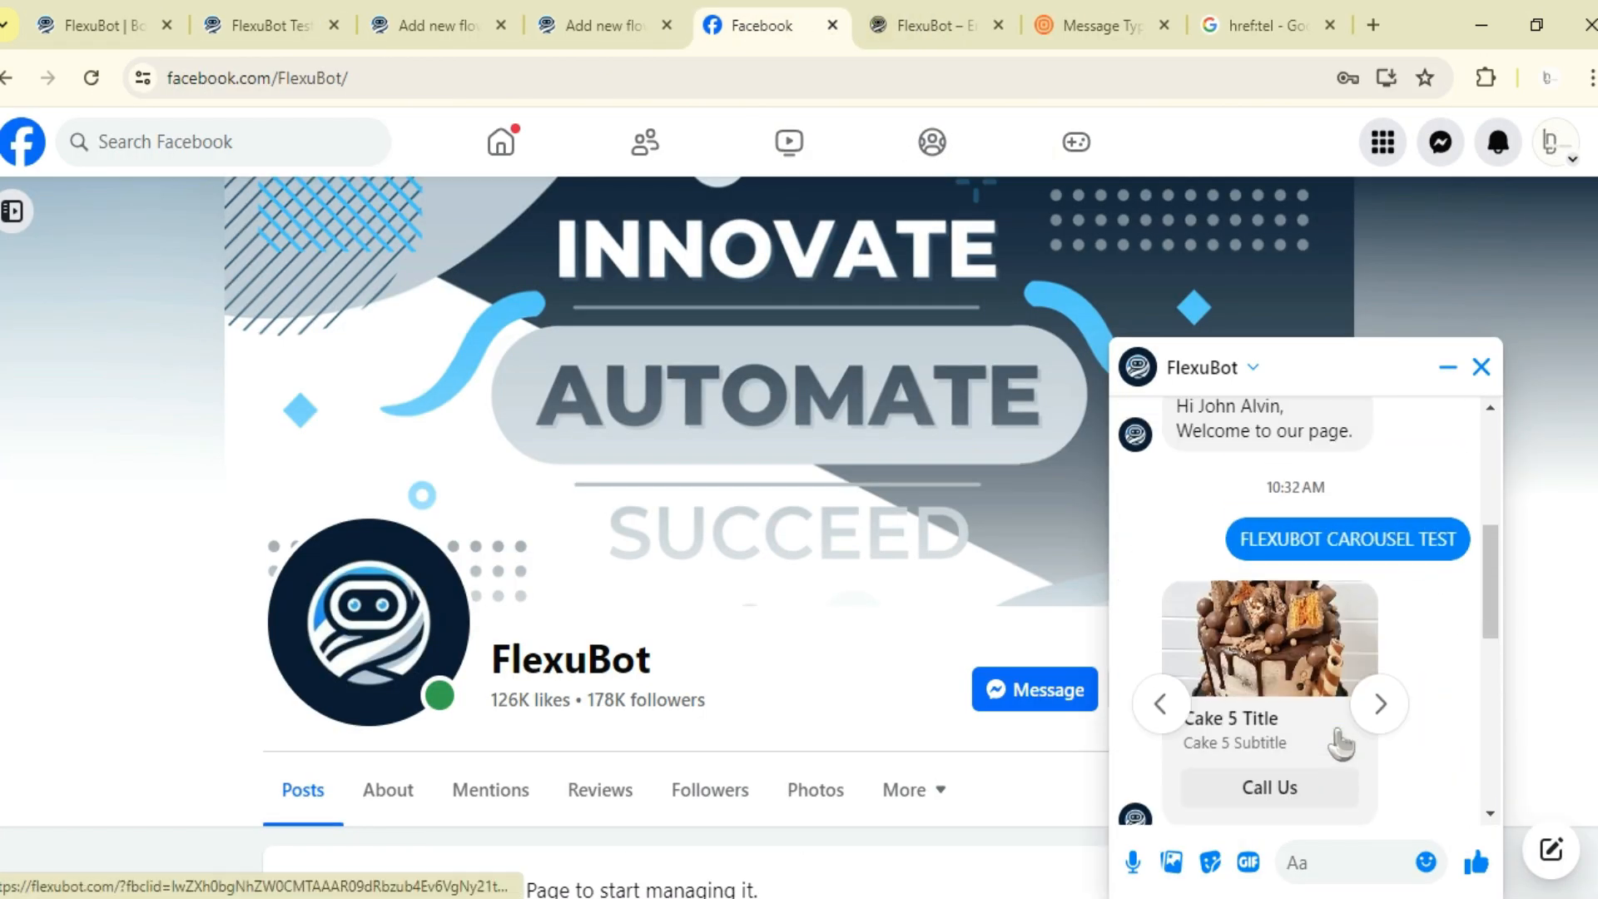
pyautogui.click(1380, 706)
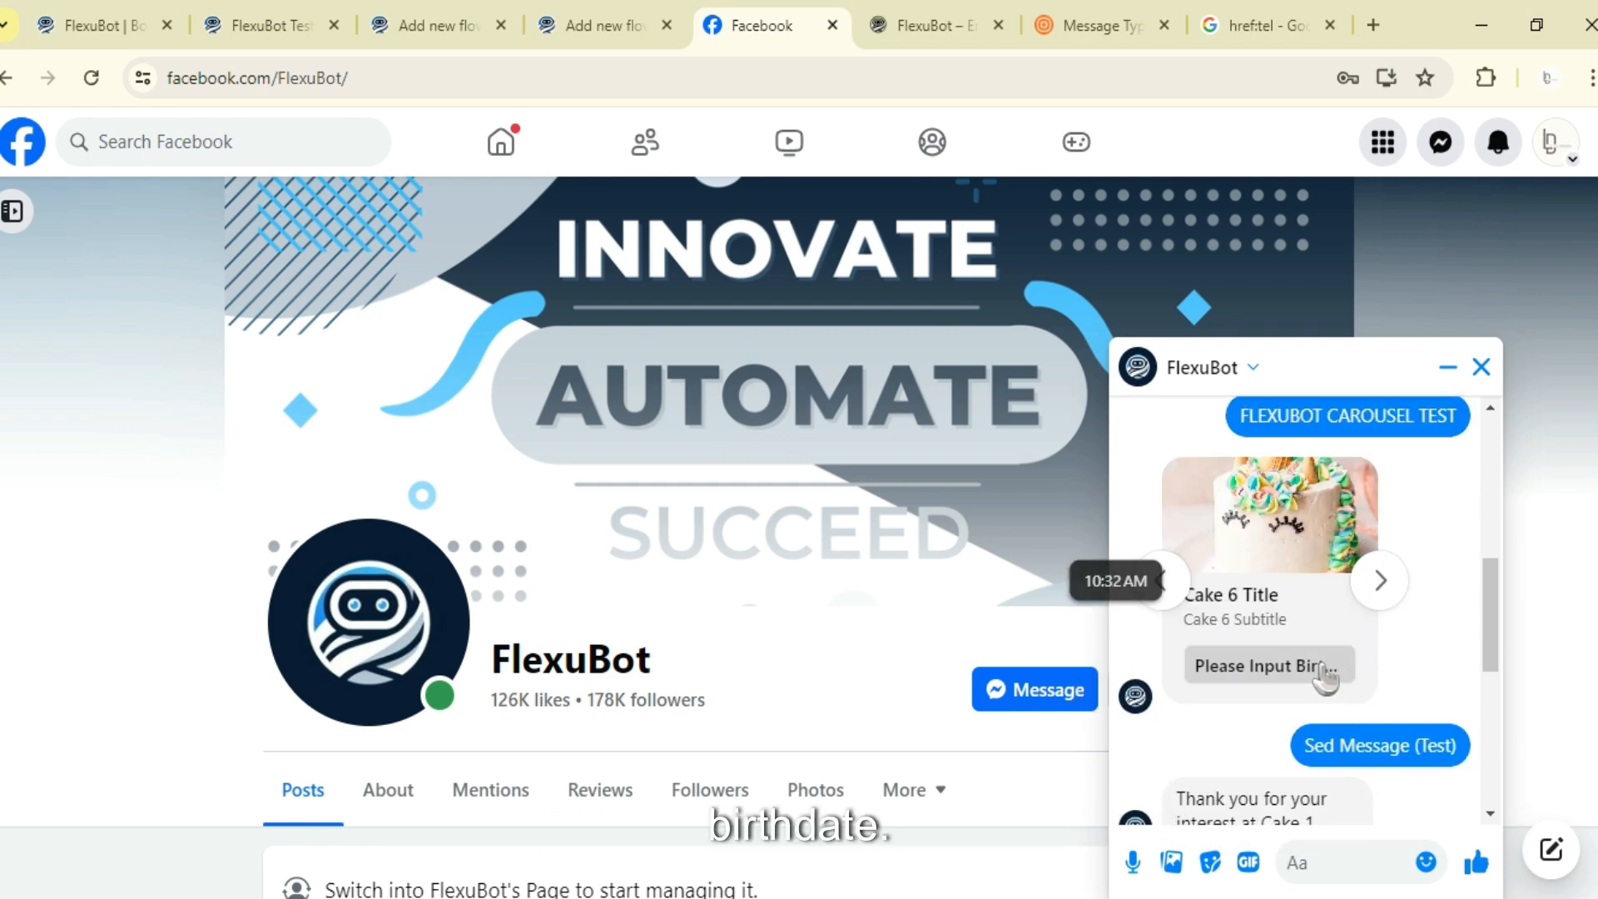
pyautogui.click(1327, 671)
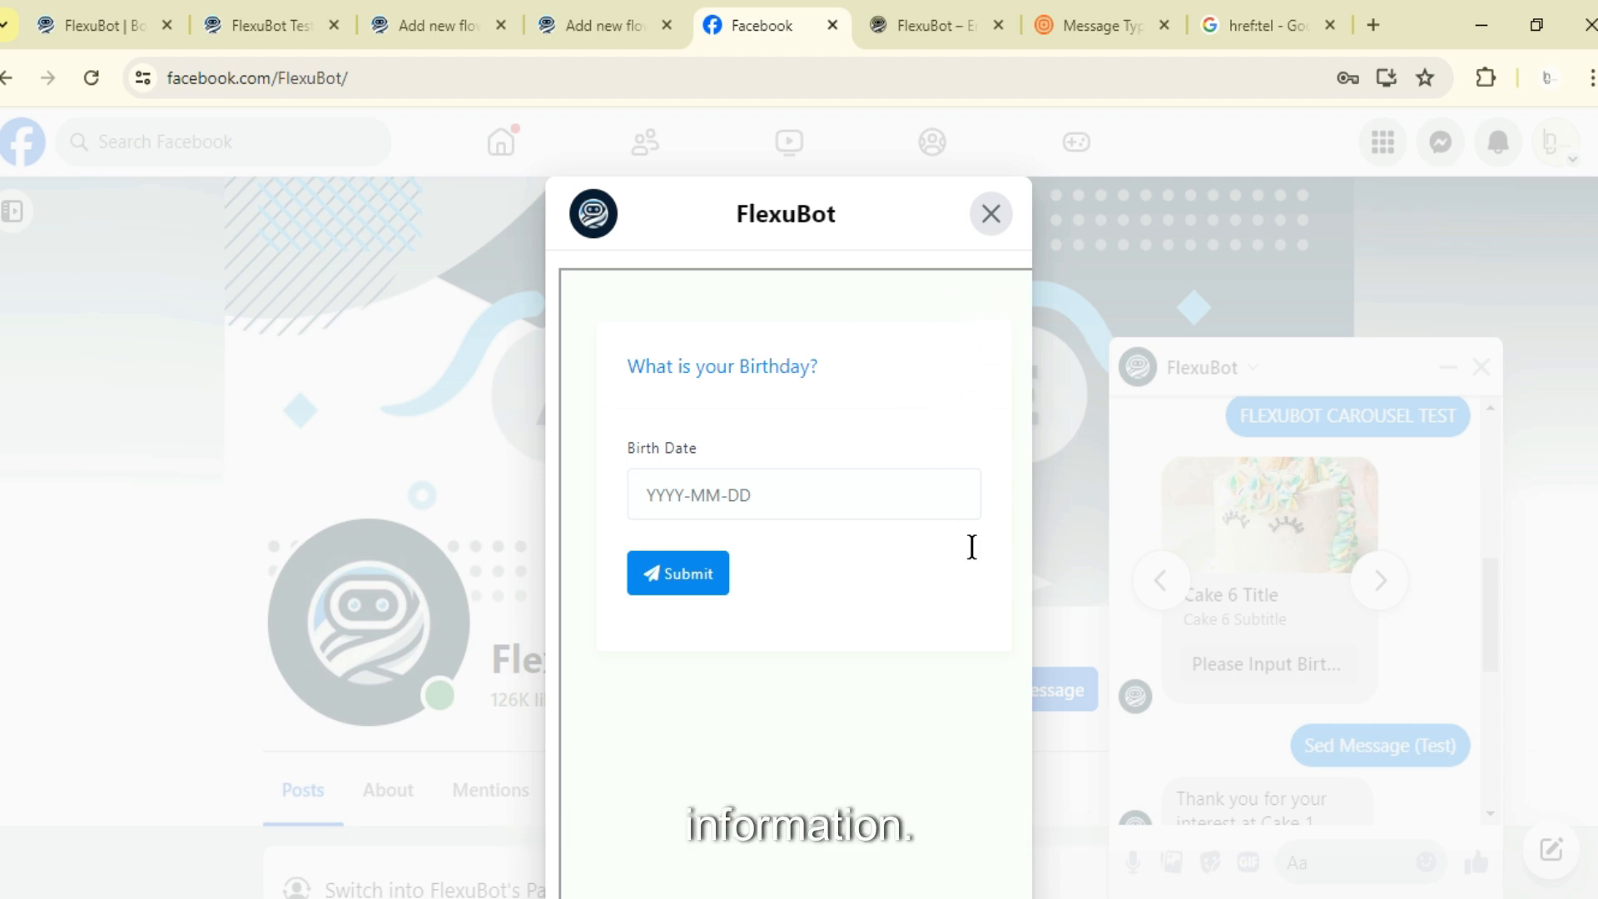
pyautogui.click(991, 214)
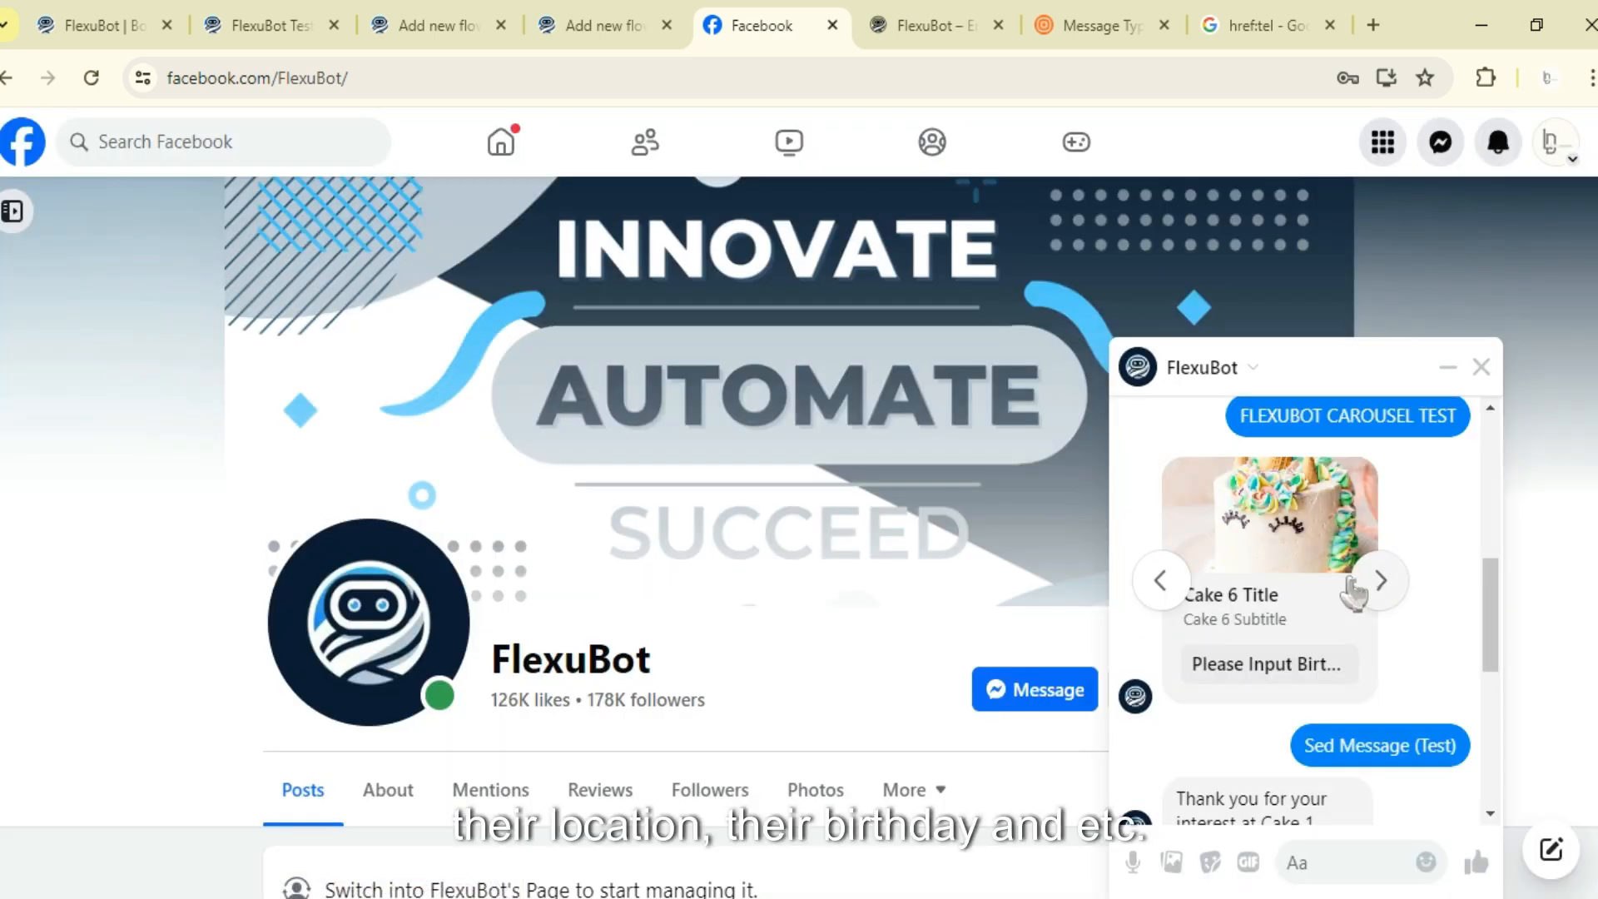
# - Advance to the seventh cake card, open its email input form, fill in an e-mail address, and submit it
pyautogui.click(1379, 583)
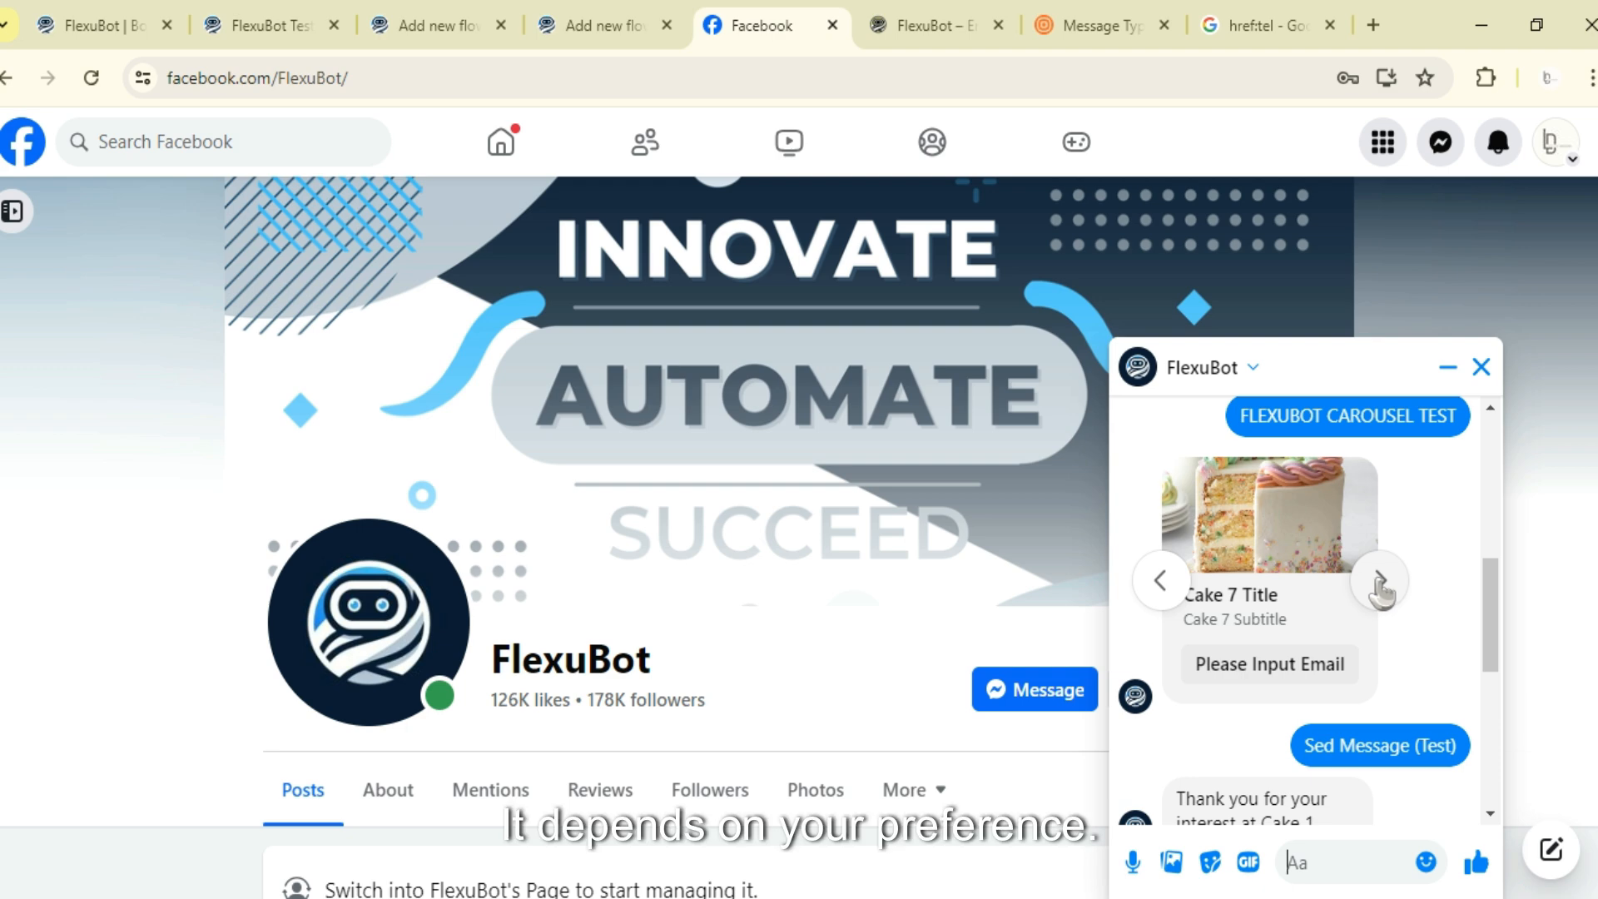
pyautogui.click(1320, 666)
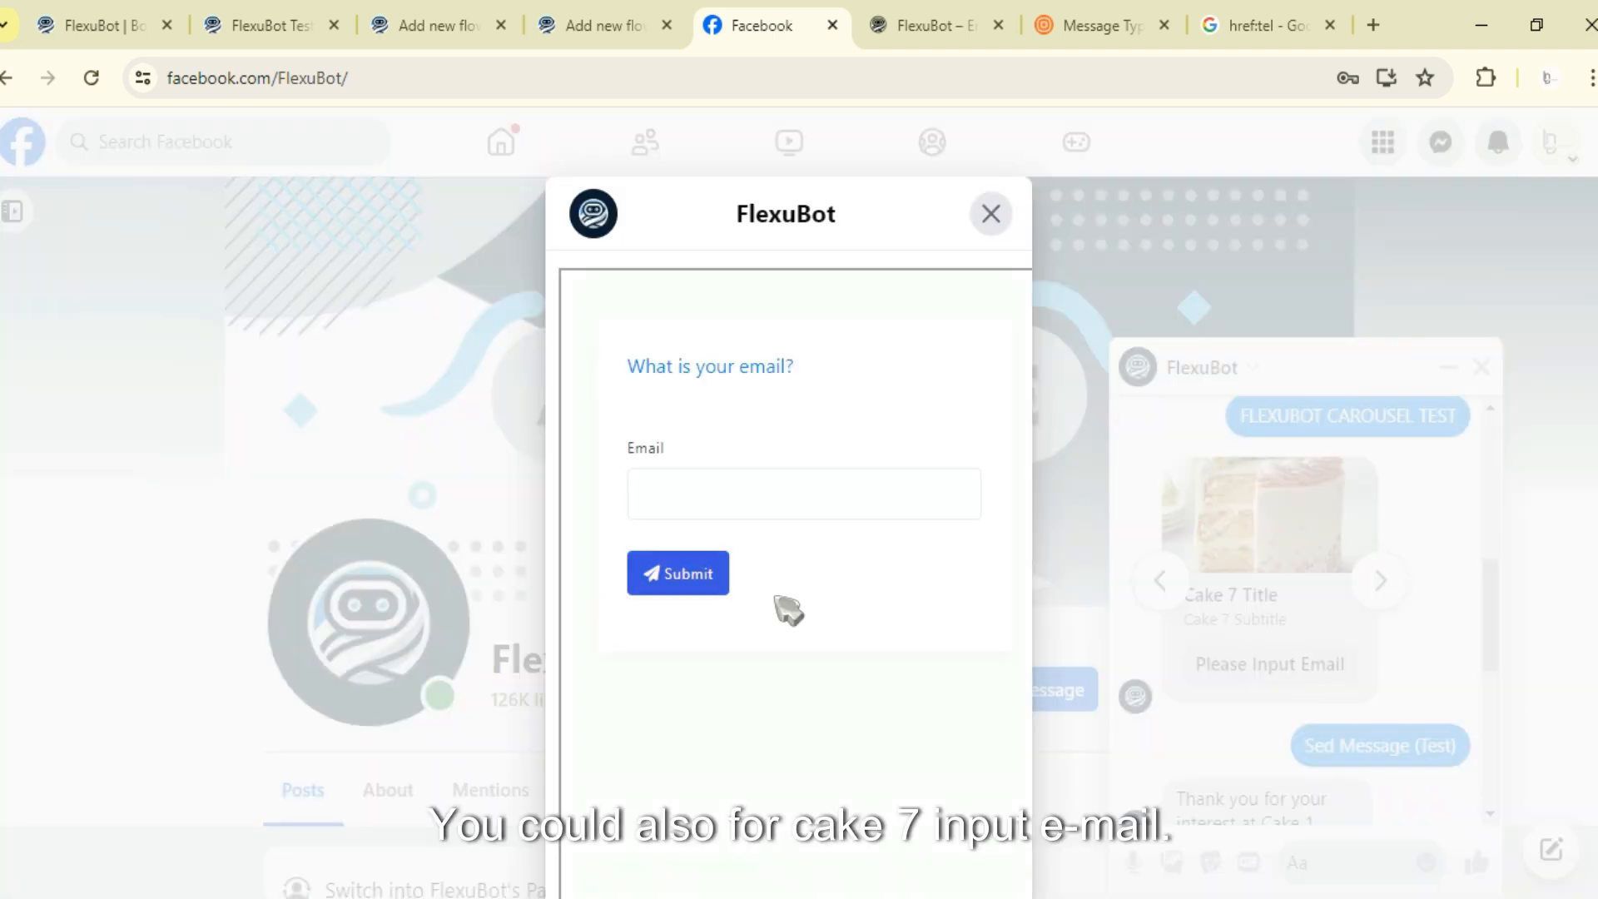
pyautogui.click(682, 496)
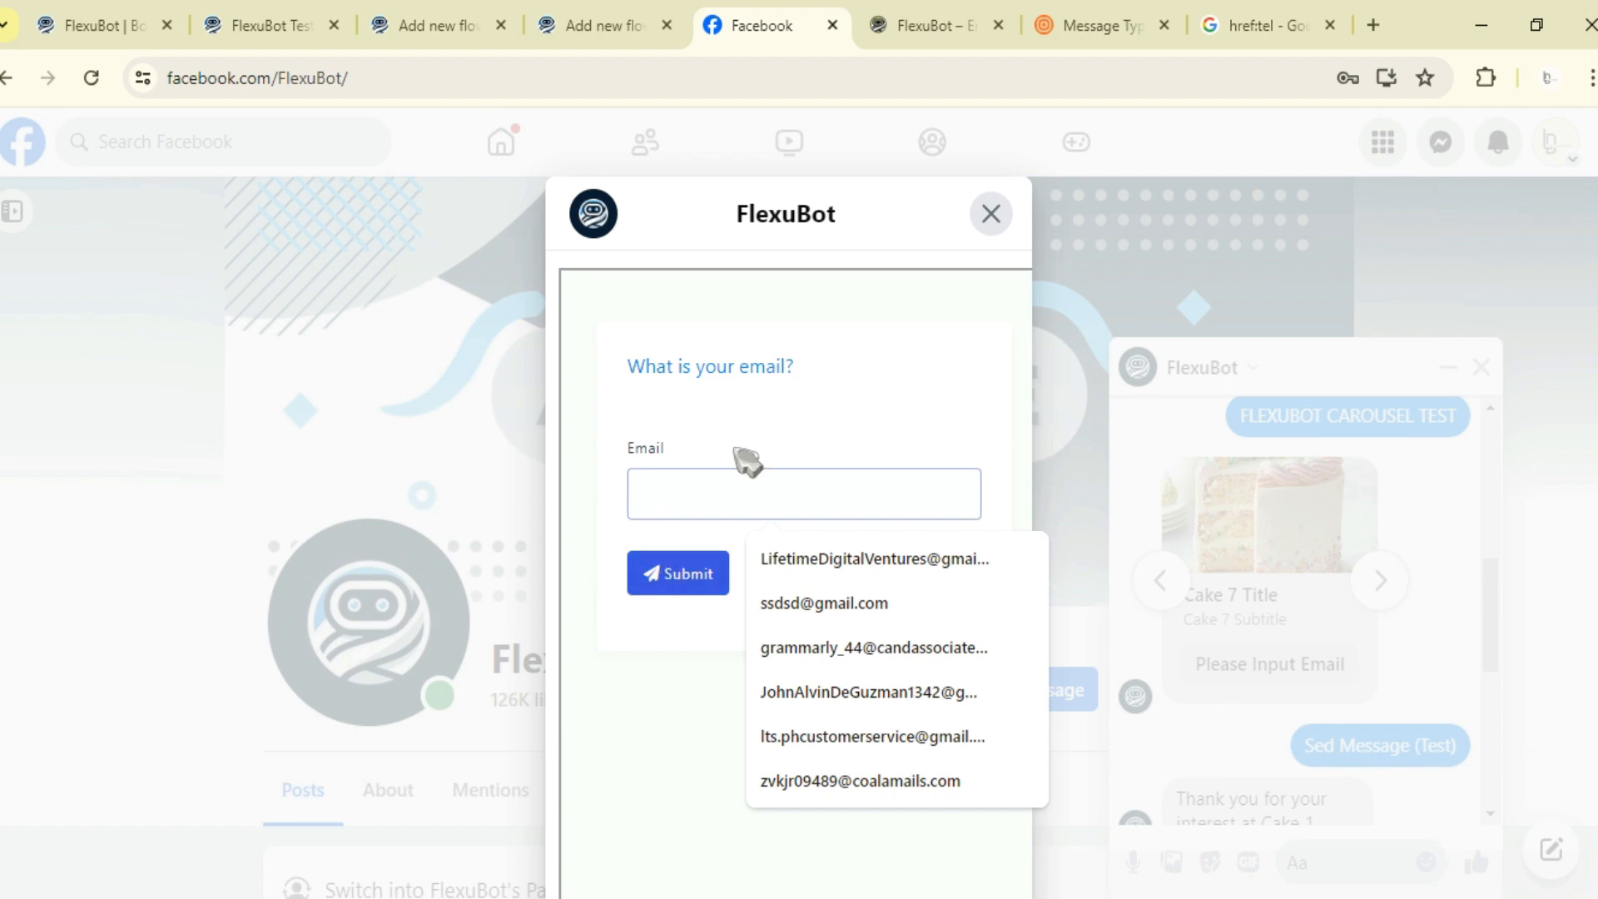
pyautogui.click(816, 557)
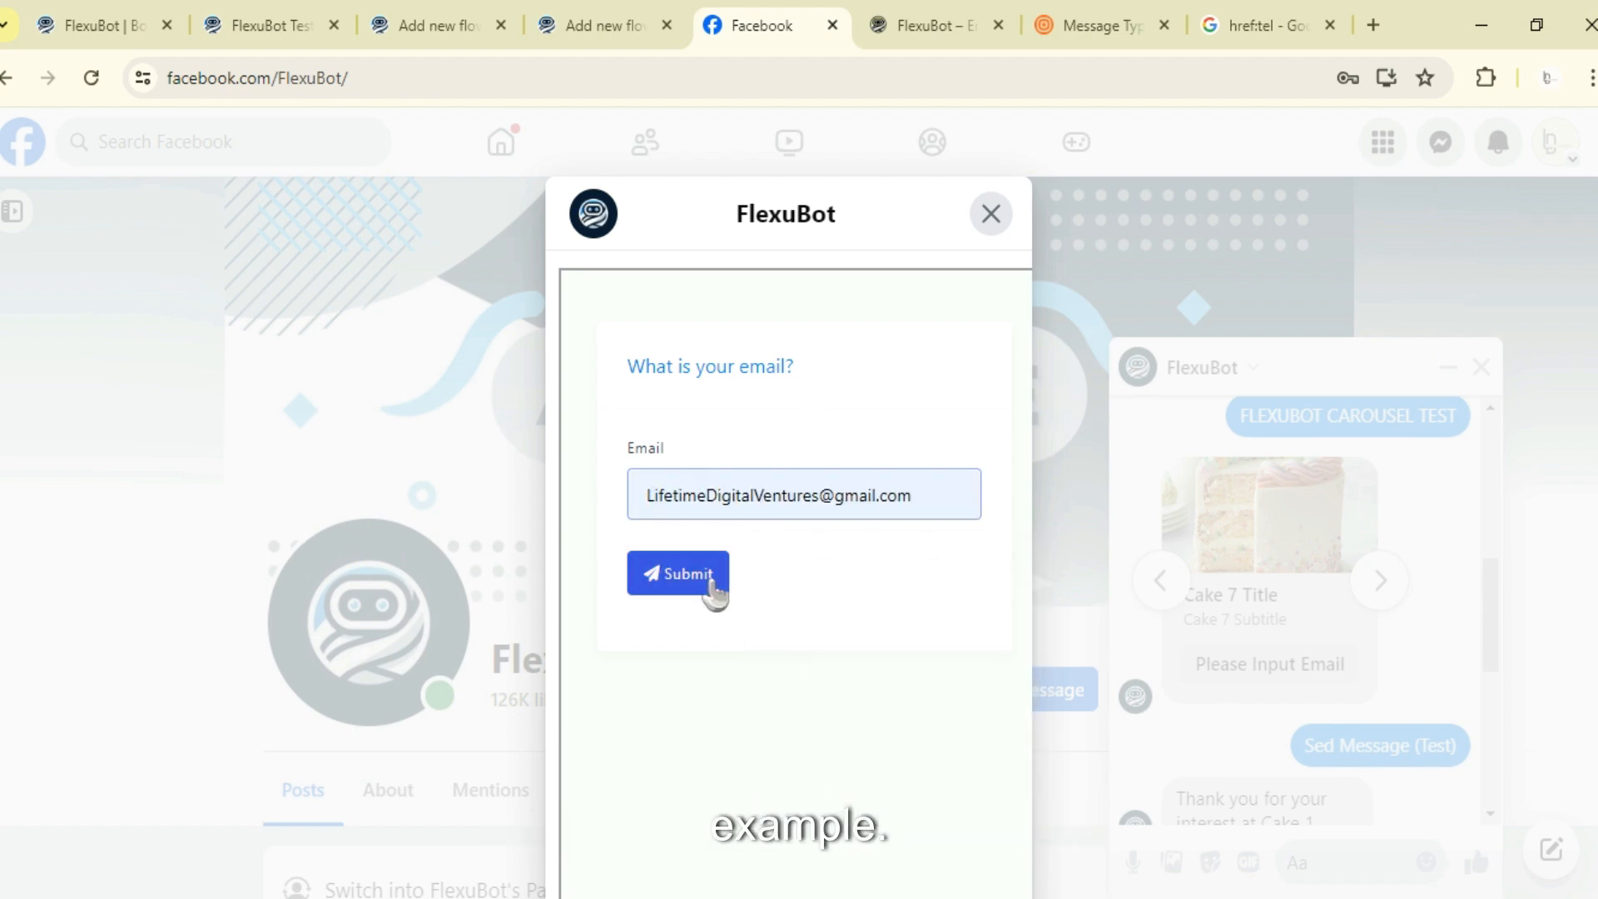
pyautogui.click(713, 589)
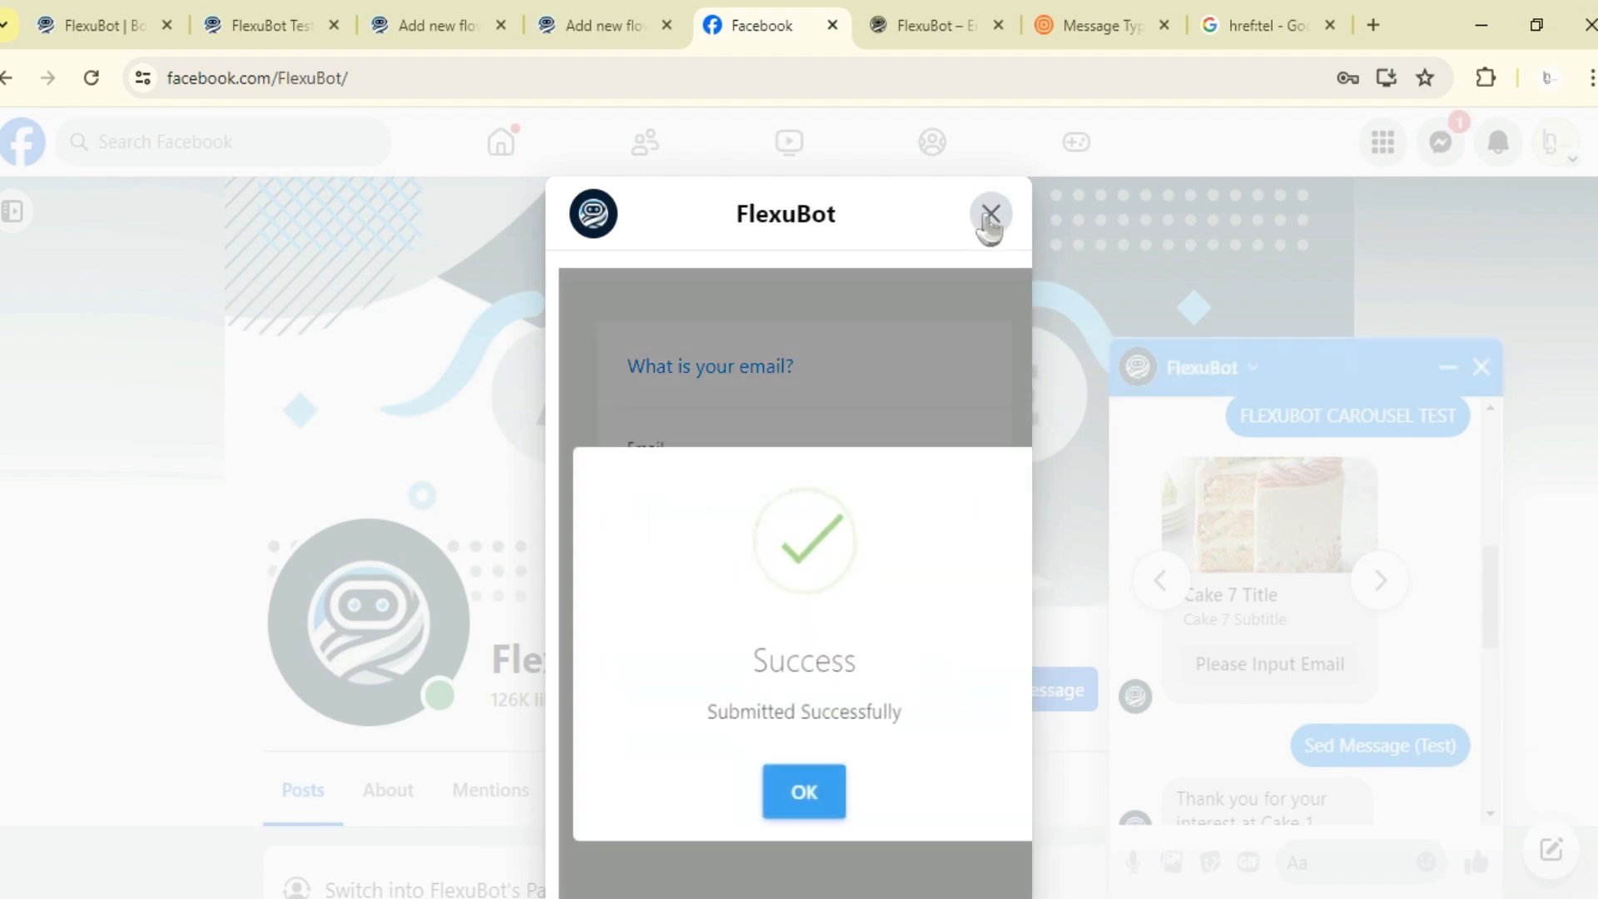
pyautogui.click(826, 795)
pyautogui.click(992, 218)
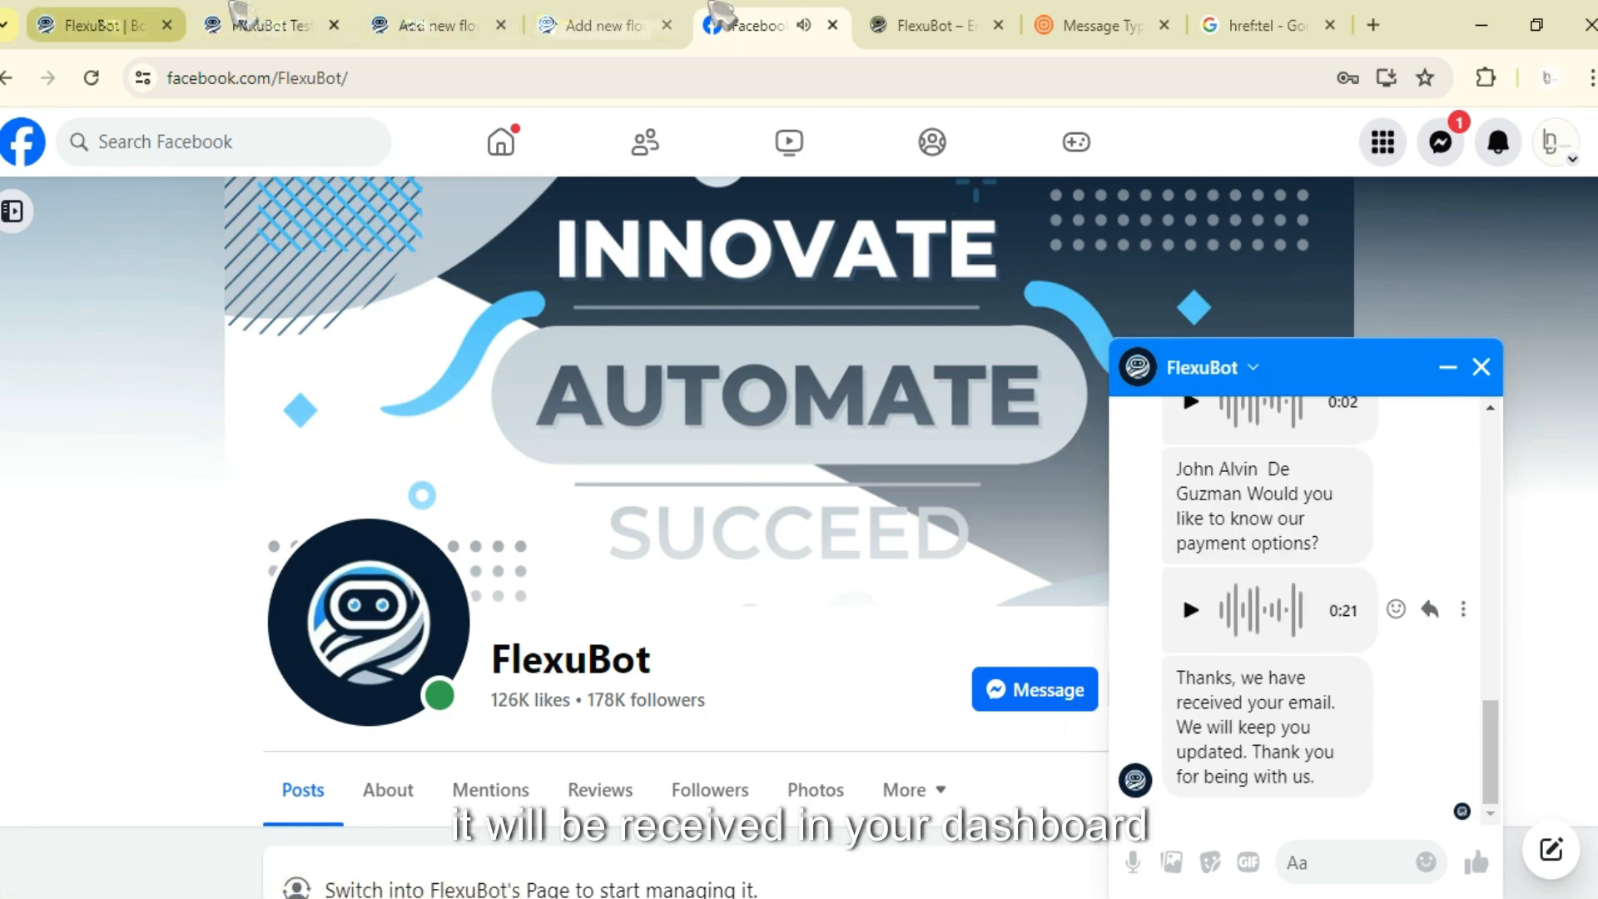
# - Switch between the dashboard and the Messenger chat to review the bot's email confirmation reply
pyautogui.click(92, 25)
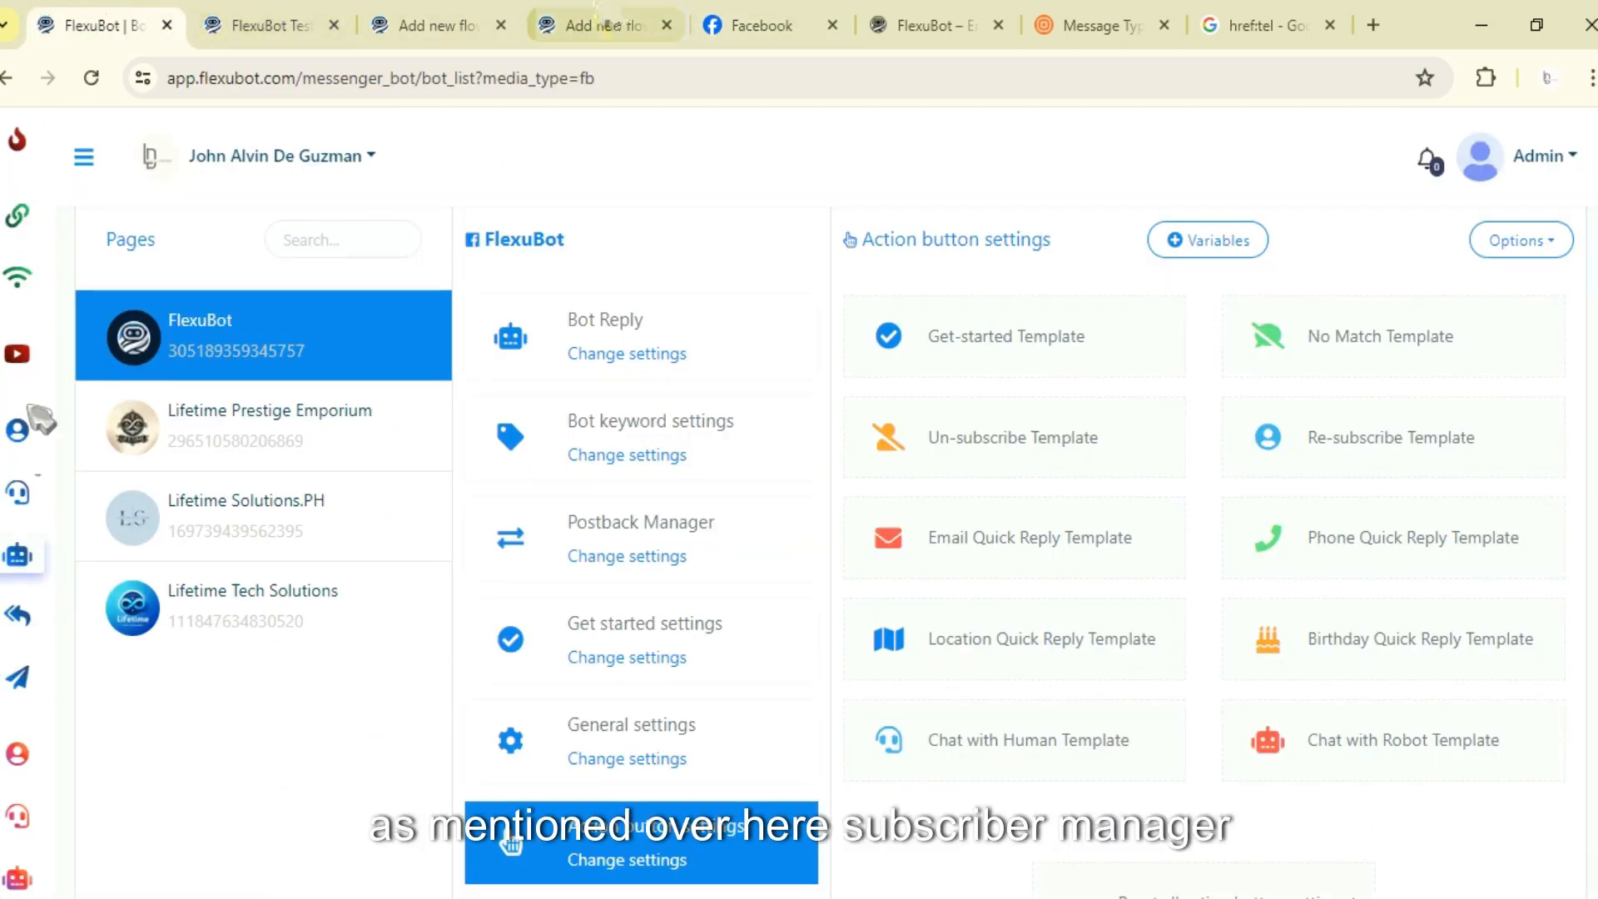
pyautogui.click(595, 25)
pyautogui.hotkey('ctrl', 'Tab')
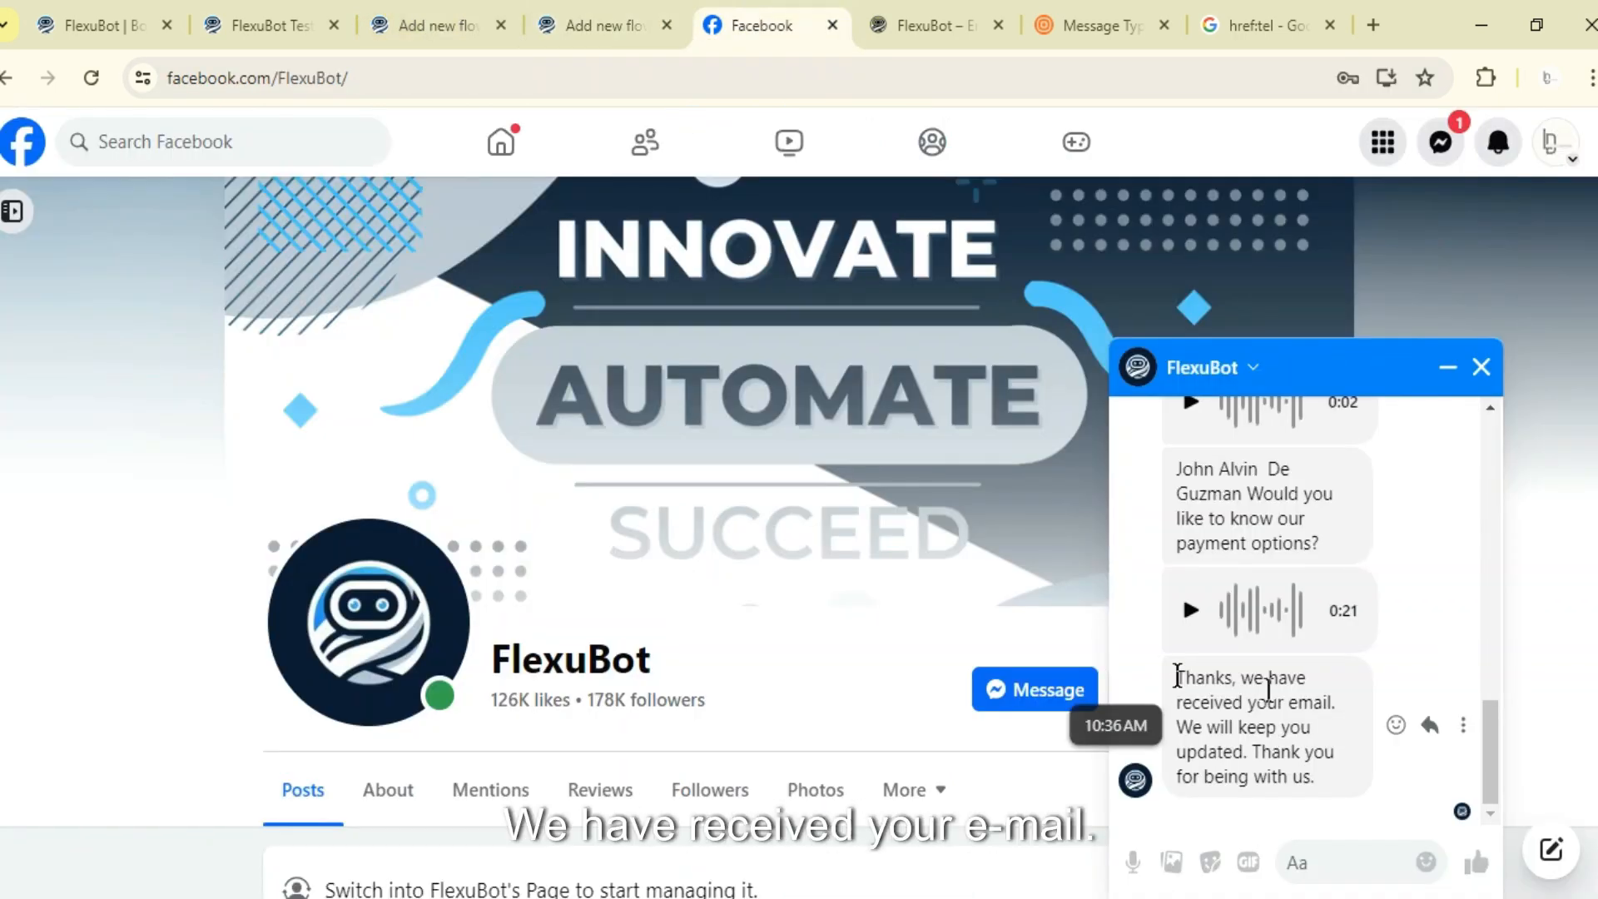
pyautogui.click(1310, 678)
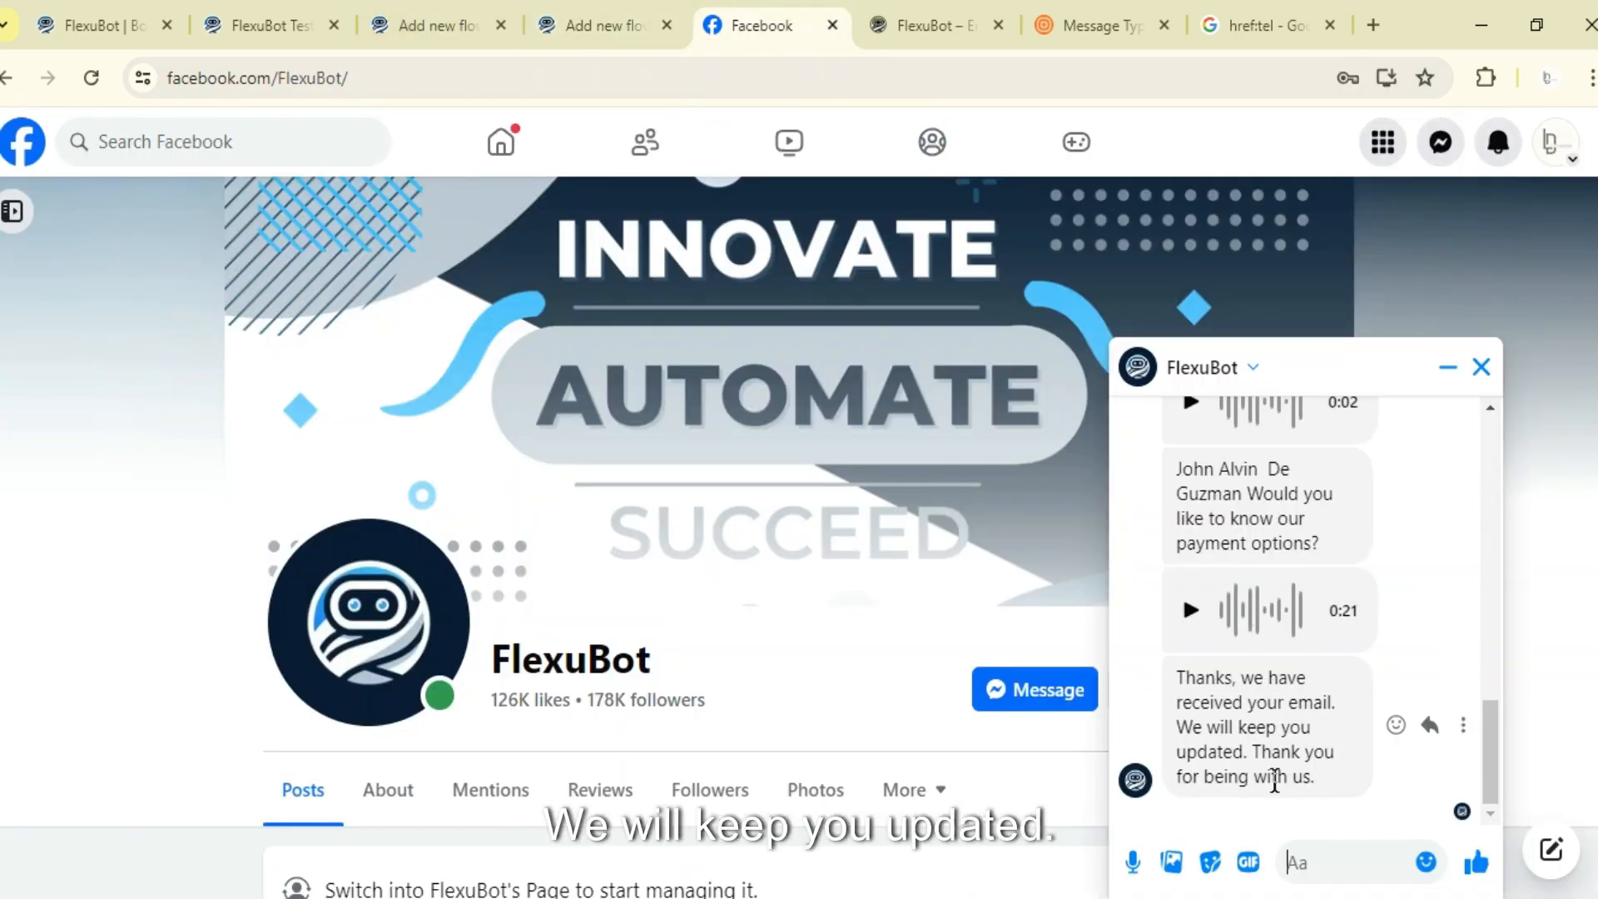
pyautogui.click(112, 20)
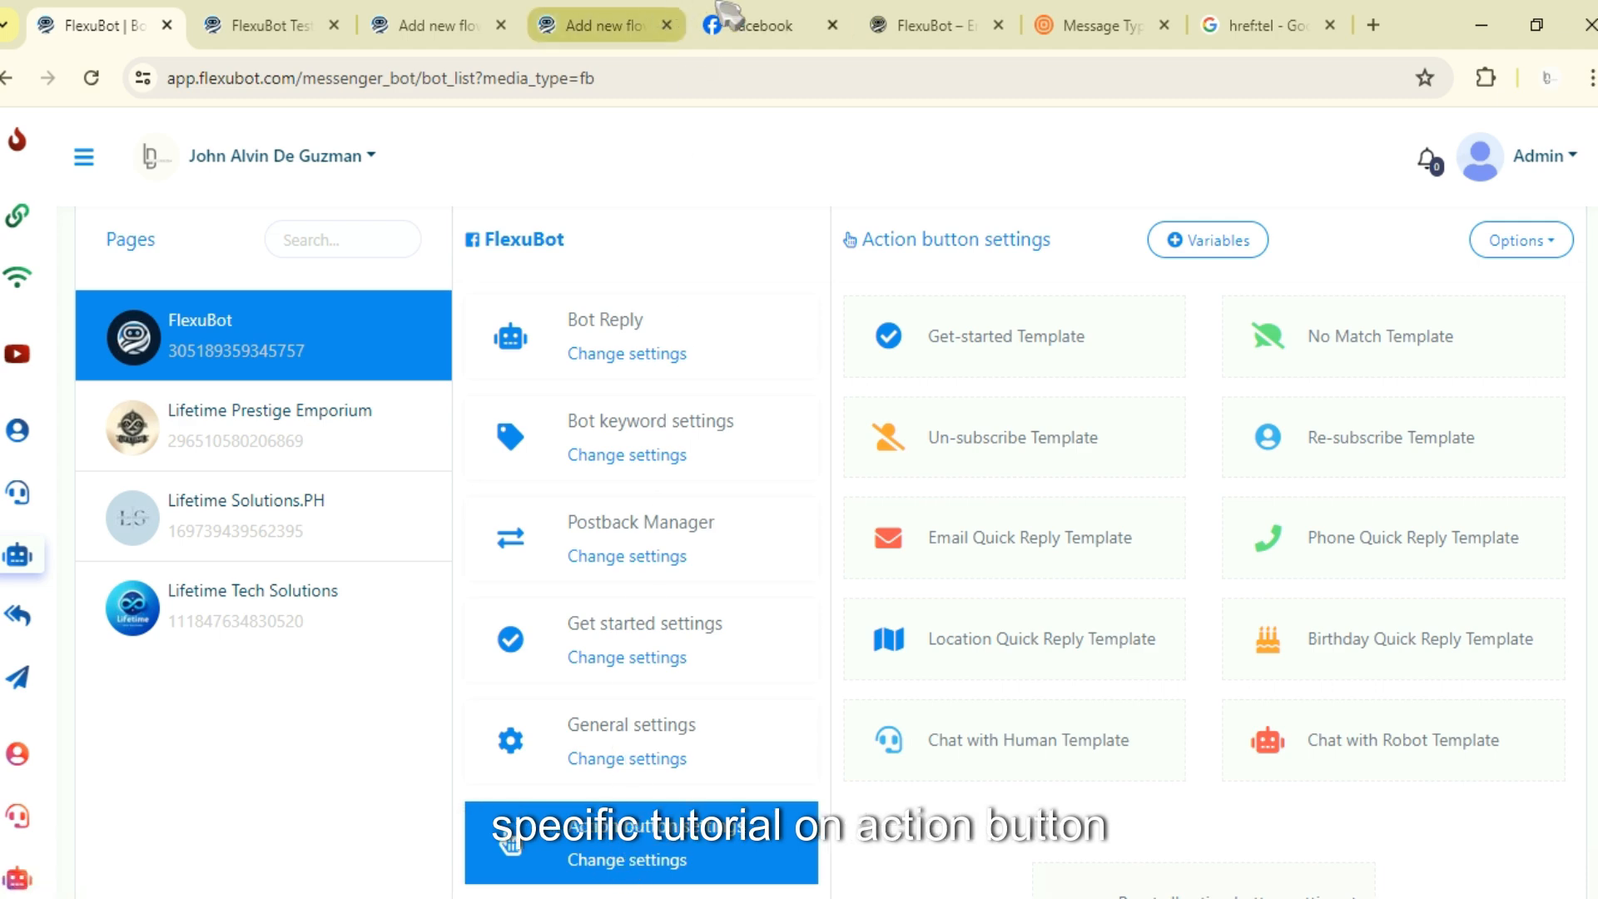
pyautogui.click(736, 25)
pyautogui.scroll(5, 1432, 663)
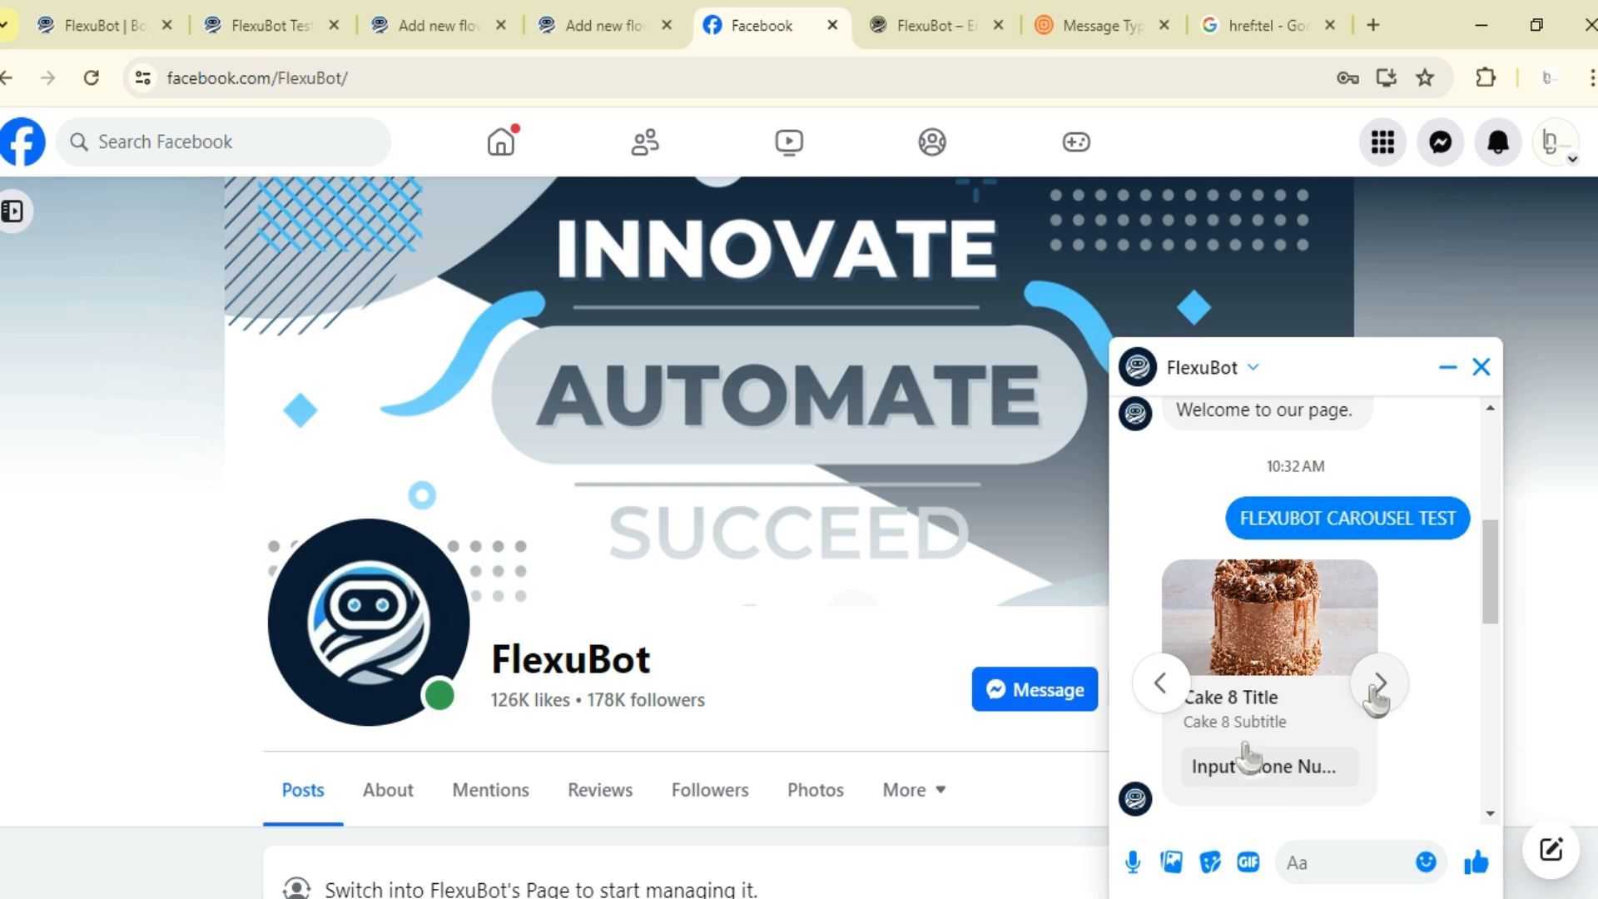
# - Open the eighth cake card's phone number input form and close it without submitting
pyautogui.click(1282, 766)
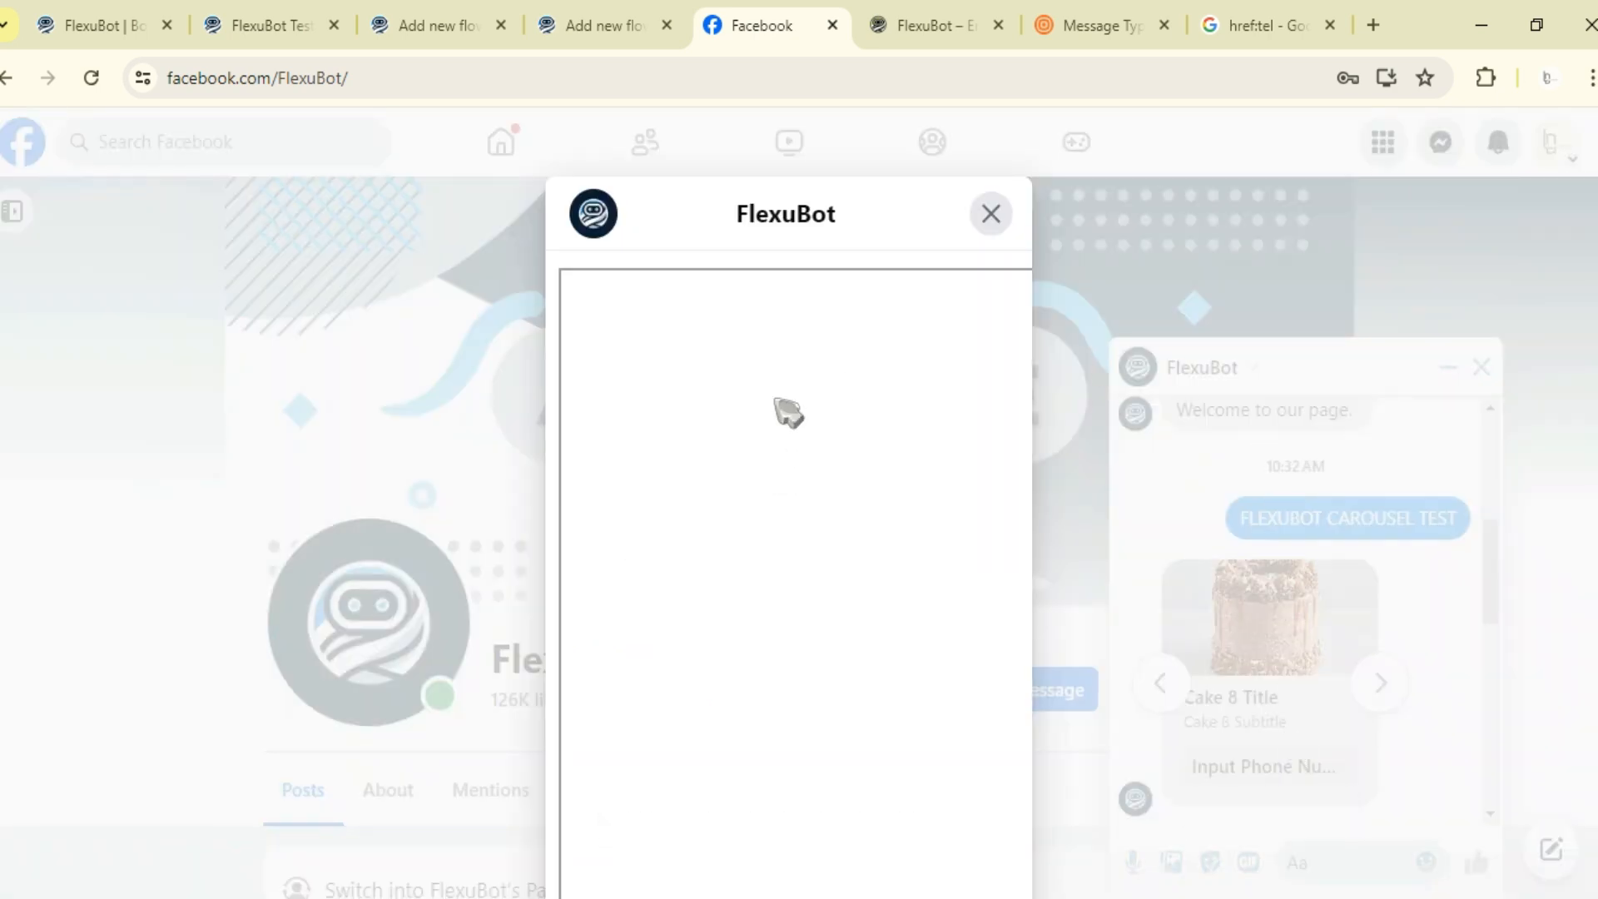
pyautogui.click(722, 507)
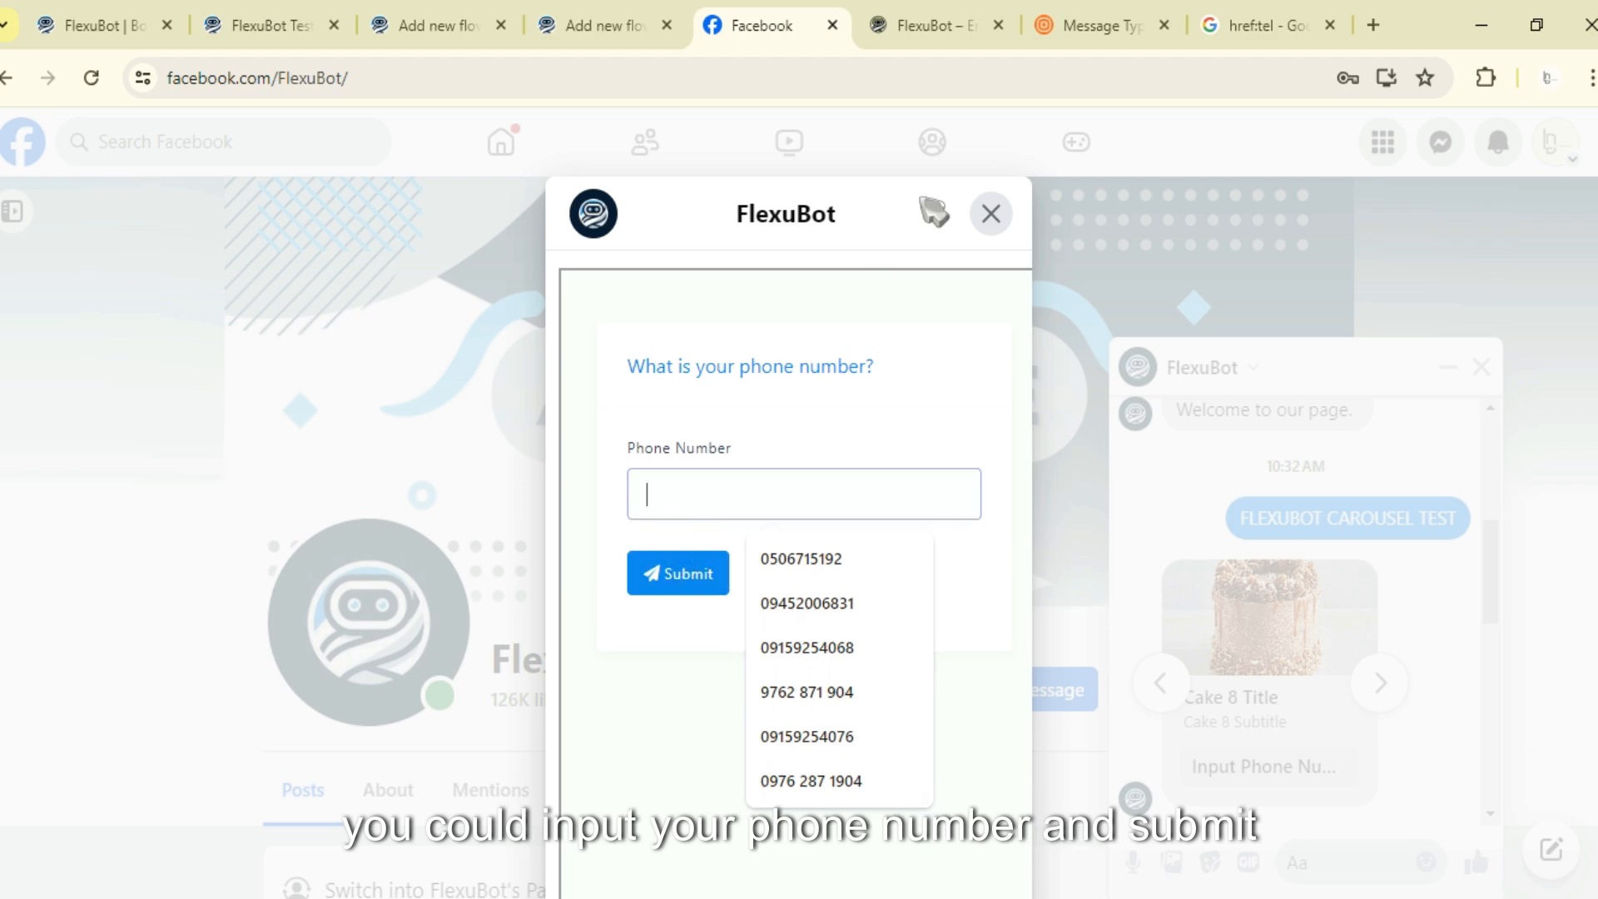
pyautogui.click(991, 215)
# - Advance to the ninth cake card, open its location input form, scroll through its fields, and close it
pyautogui.click(1378, 683)
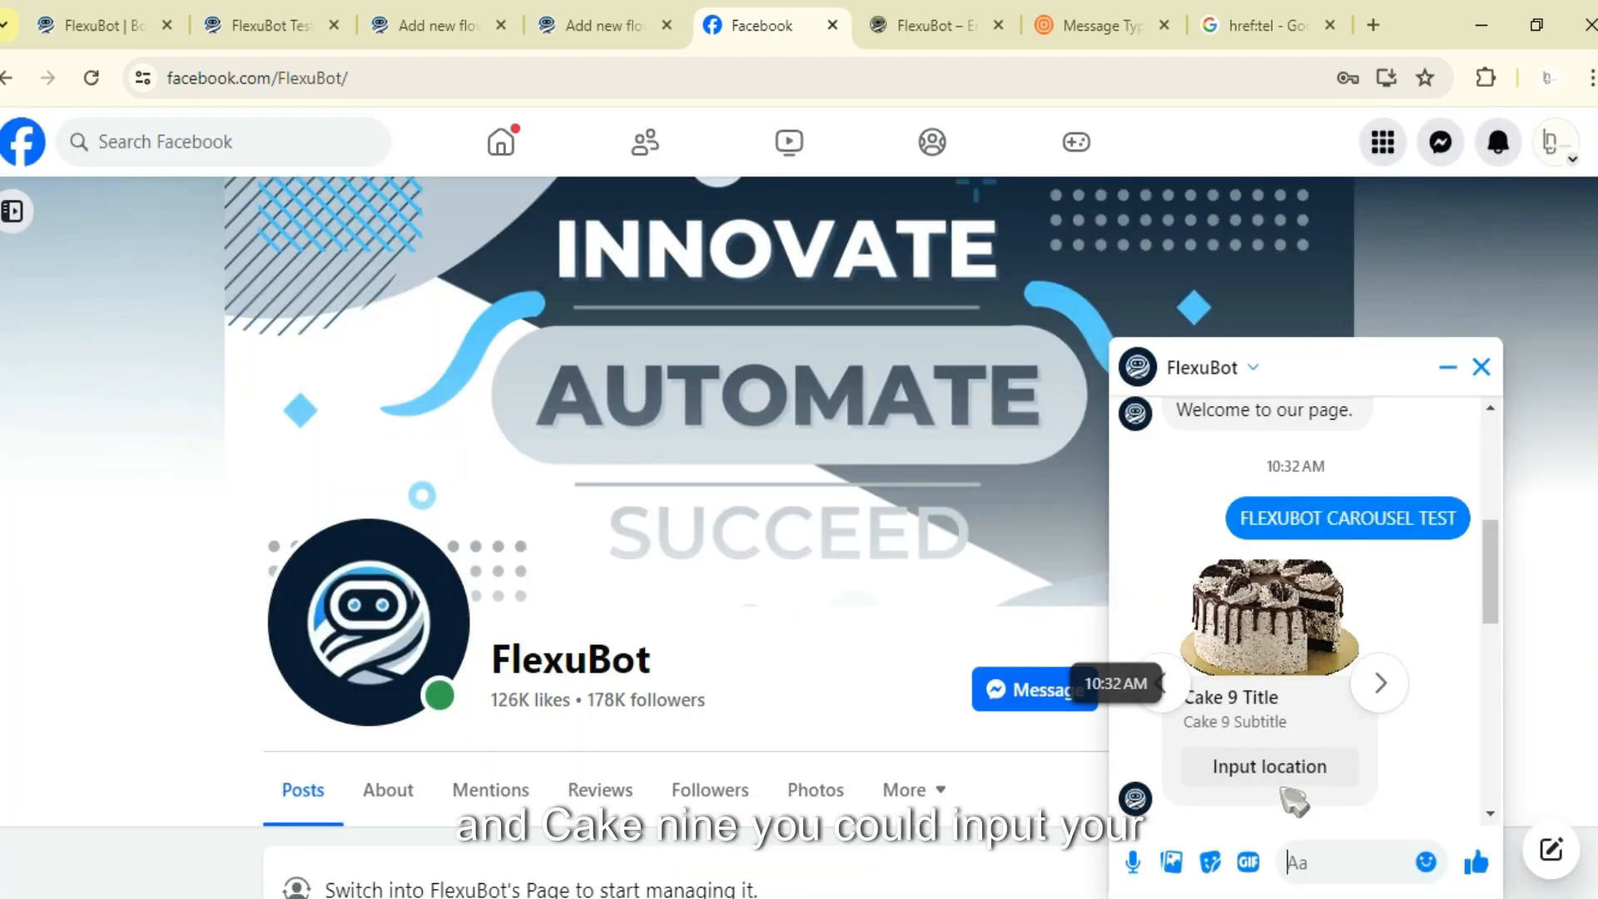
pyautogui.click(1271, 770)
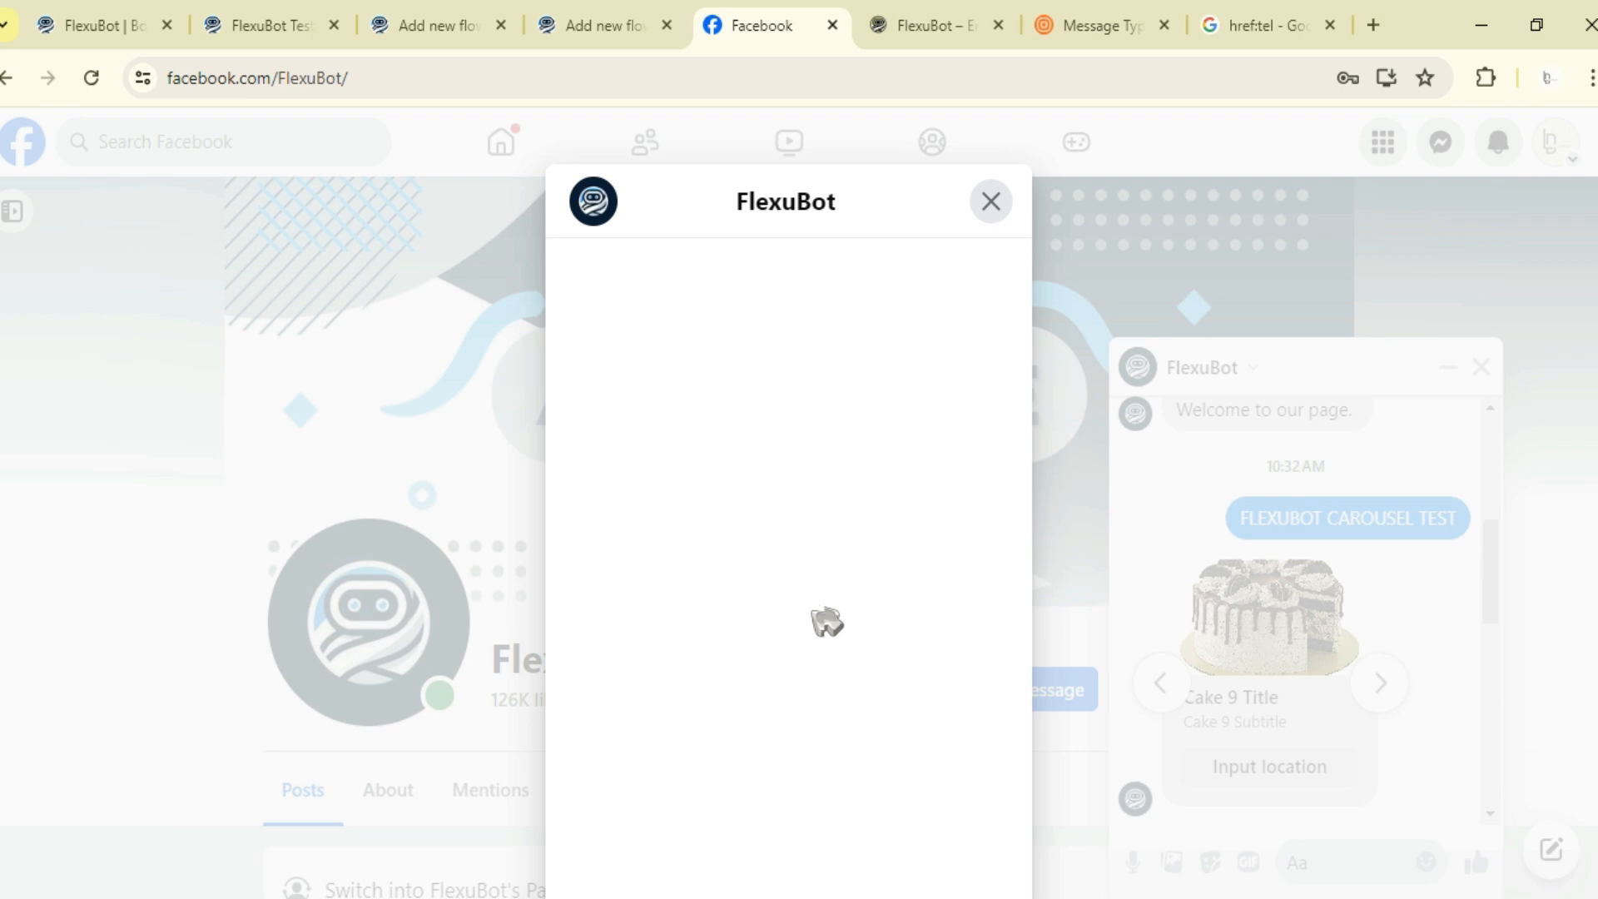
pyautogui.scroll(-5, 813, 564)
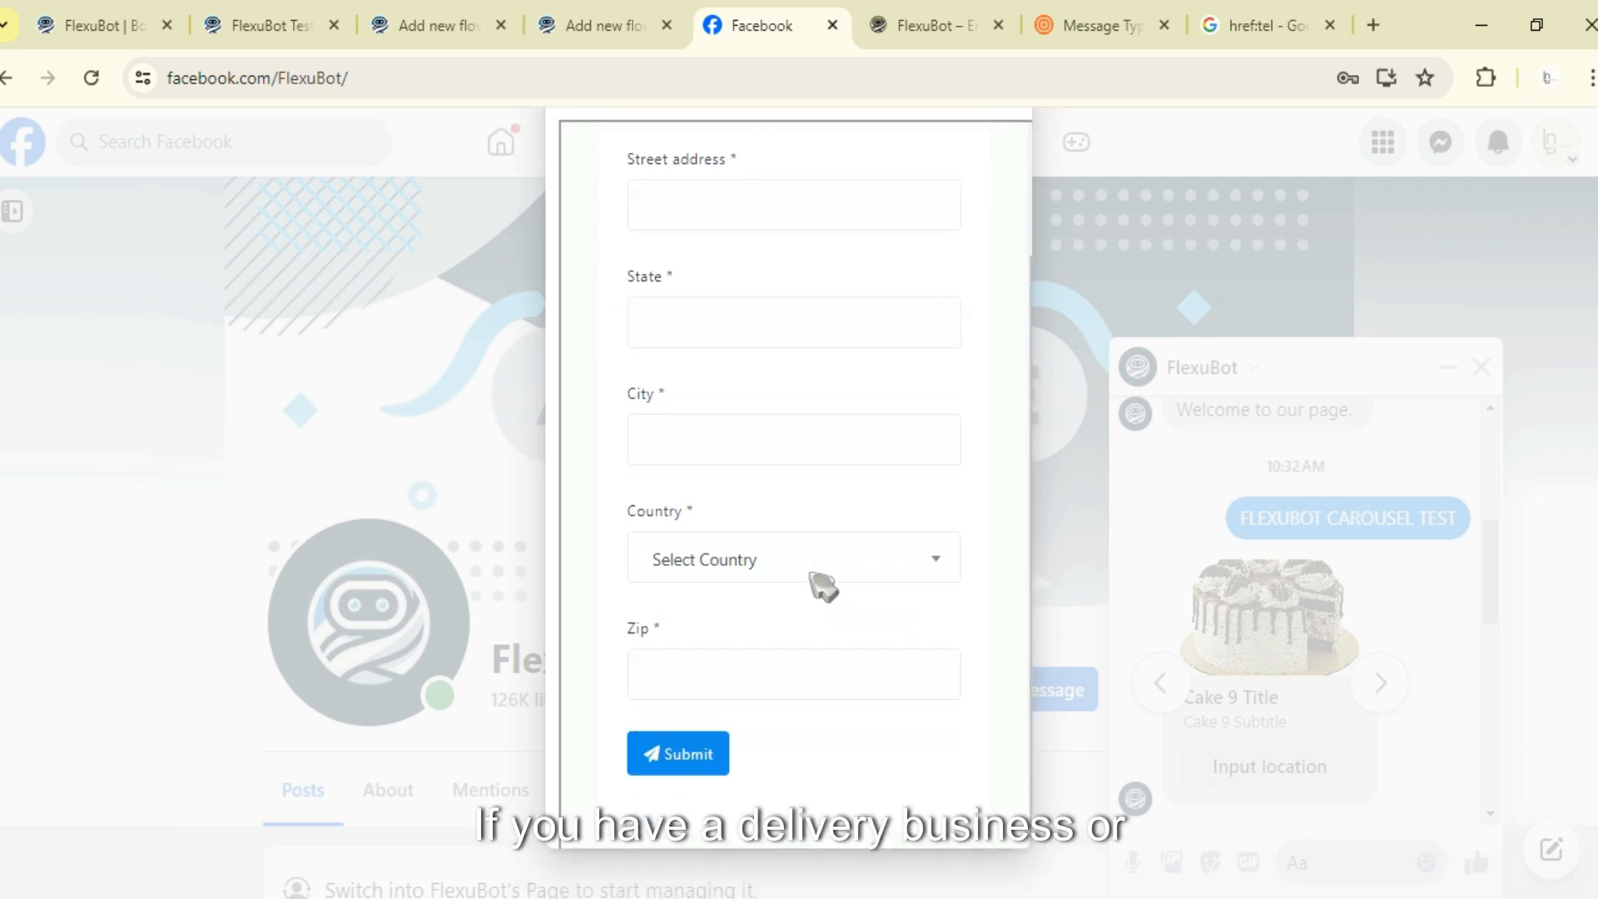
pyautogui.scroll(5, 823, 585)
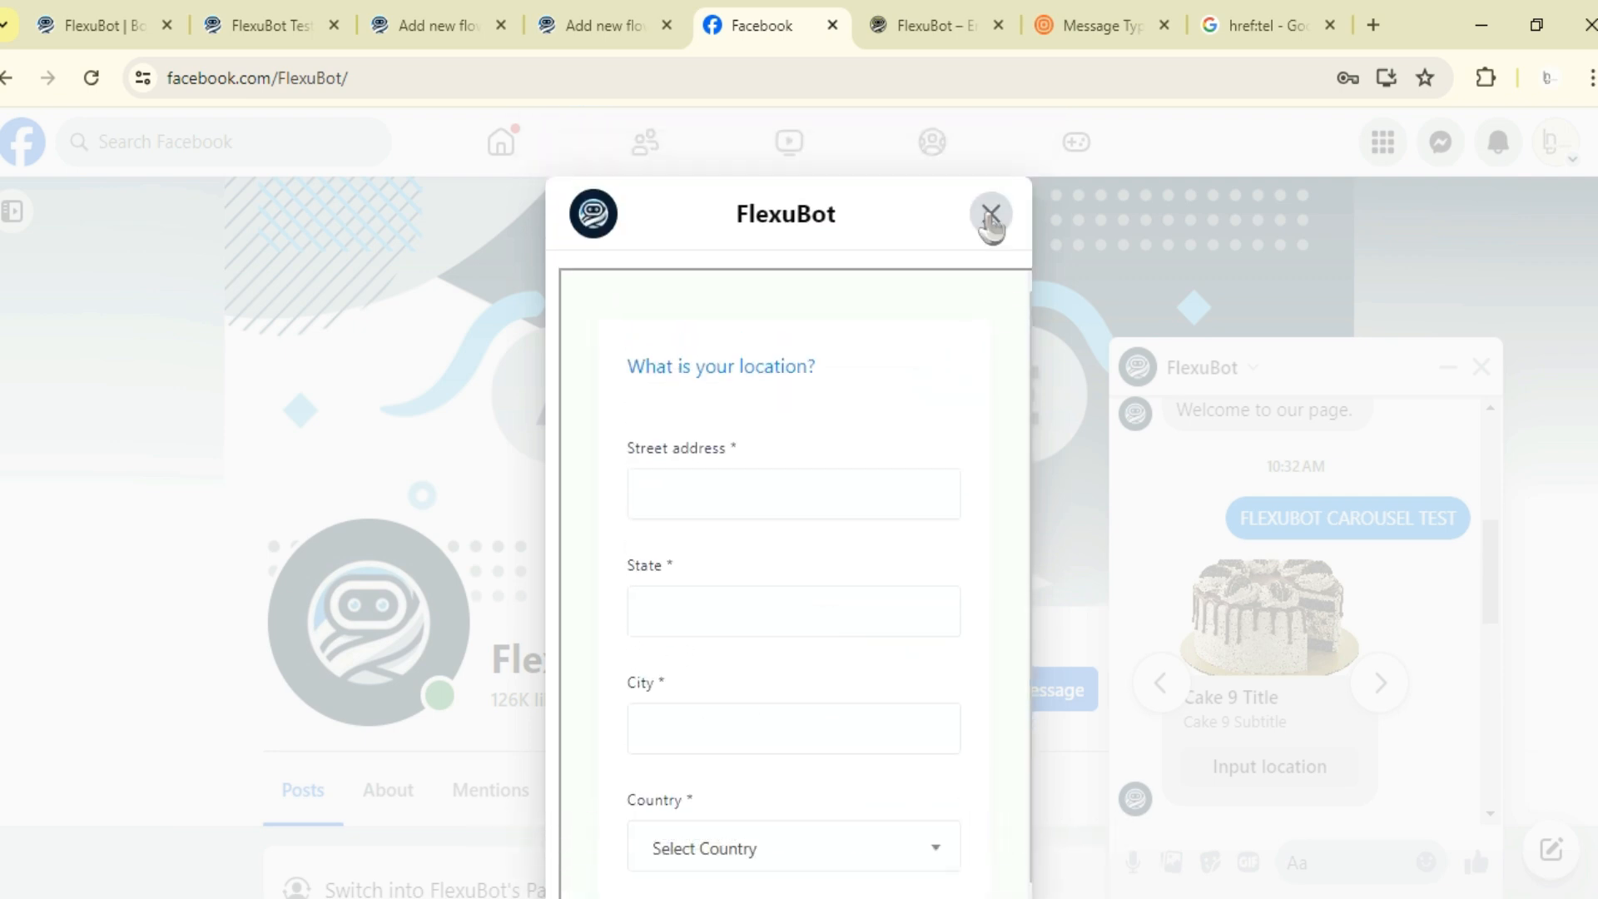
pyautogui.click(991, 215)
# - Advance to the tenth cake card and tap its Unsubscribe button
pyautogui.click(1380, 686)
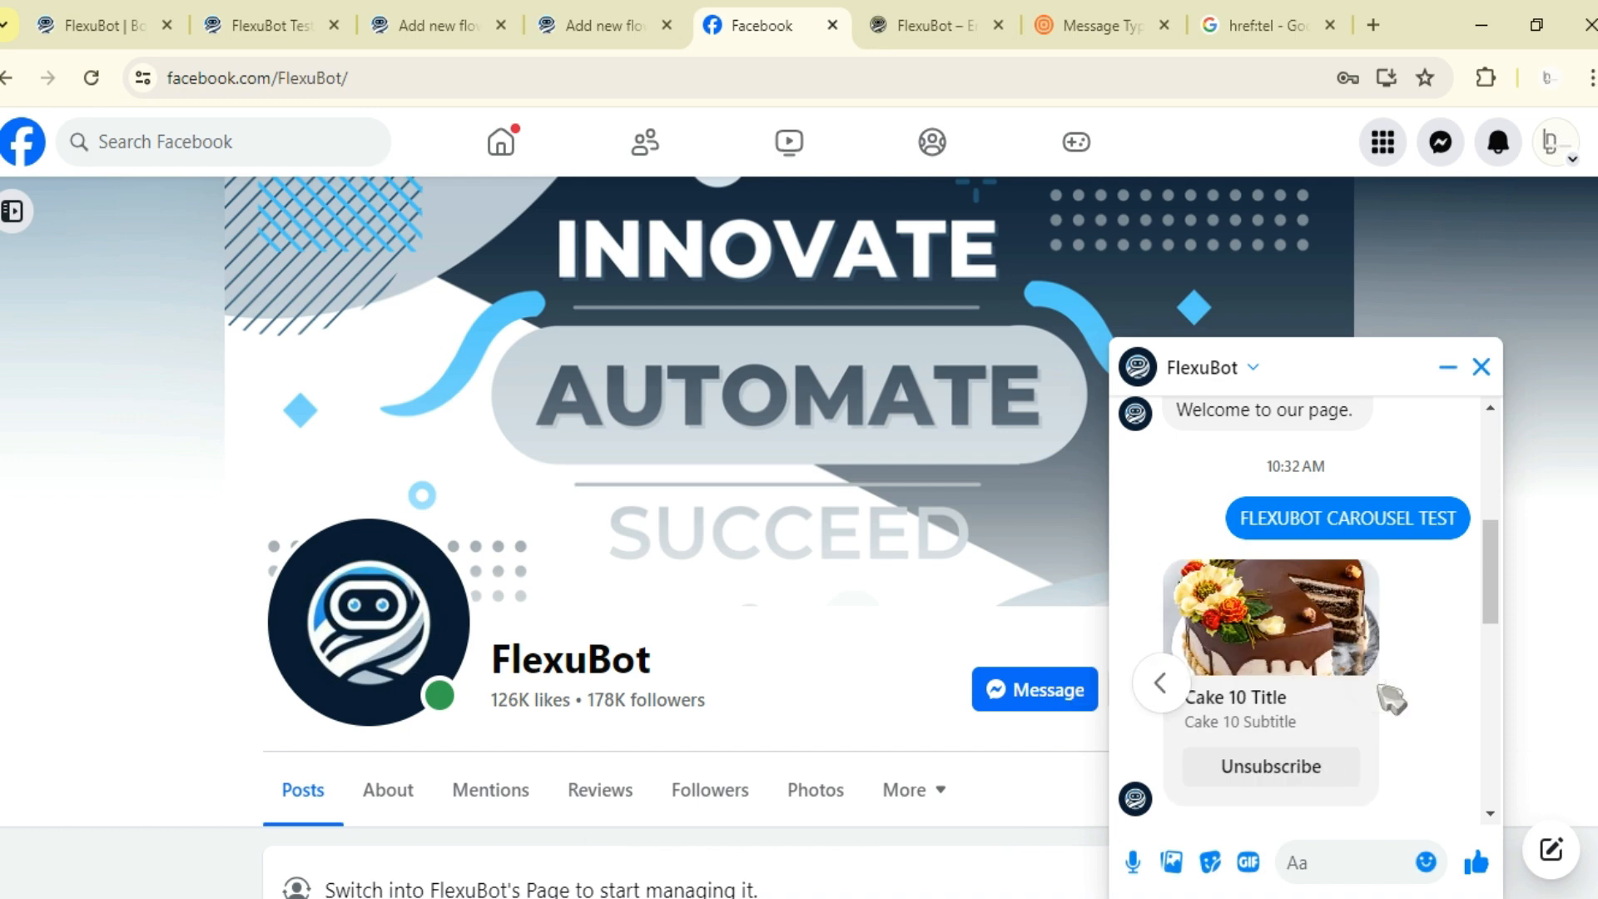
pyautogui.scroll(-10, 1397, 716)
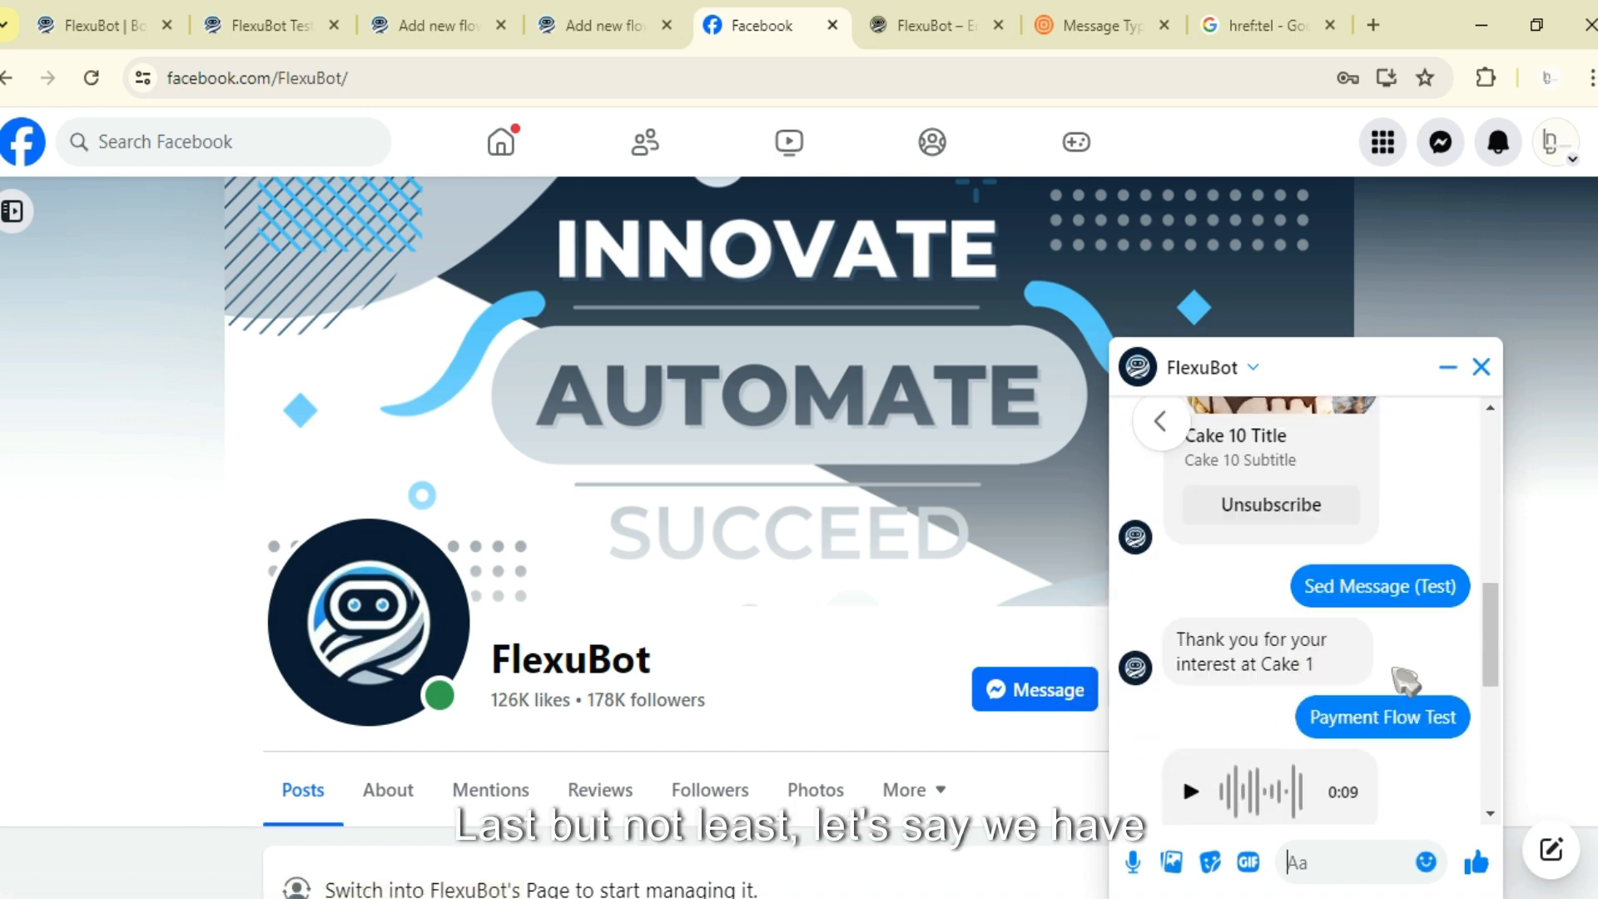
pyautogui.scroll(10, 1257, 699)
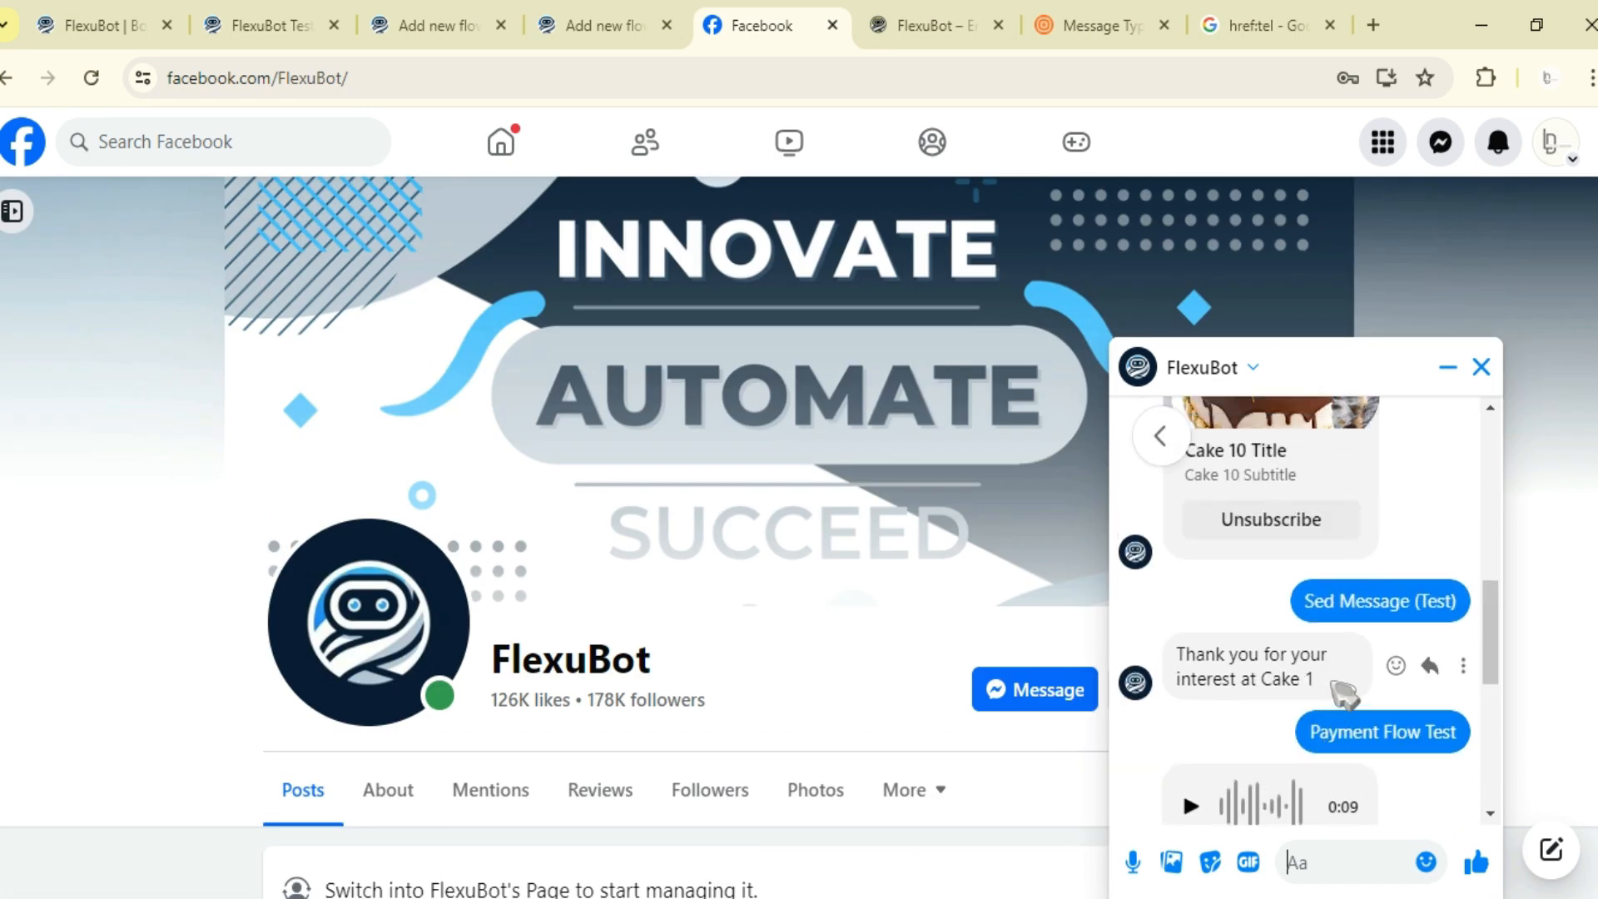
pyautogui.click(1300, 781)
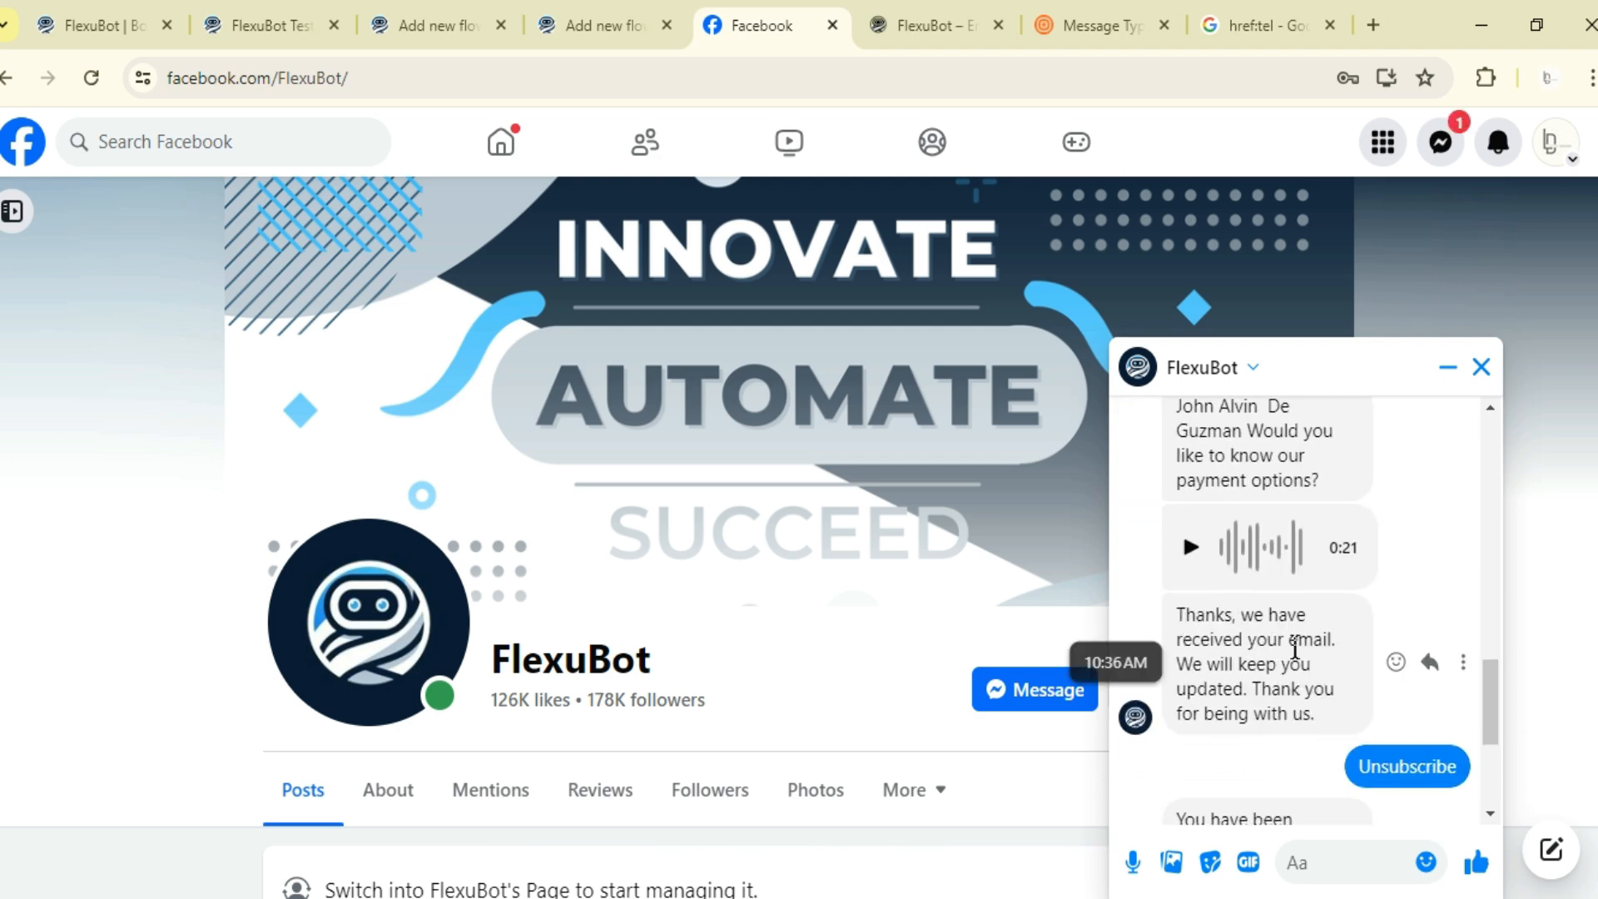
# - Tap Resubscribe in the bot's unsubscribe reply to join back
pyautogui.rightClick(1190, 518)
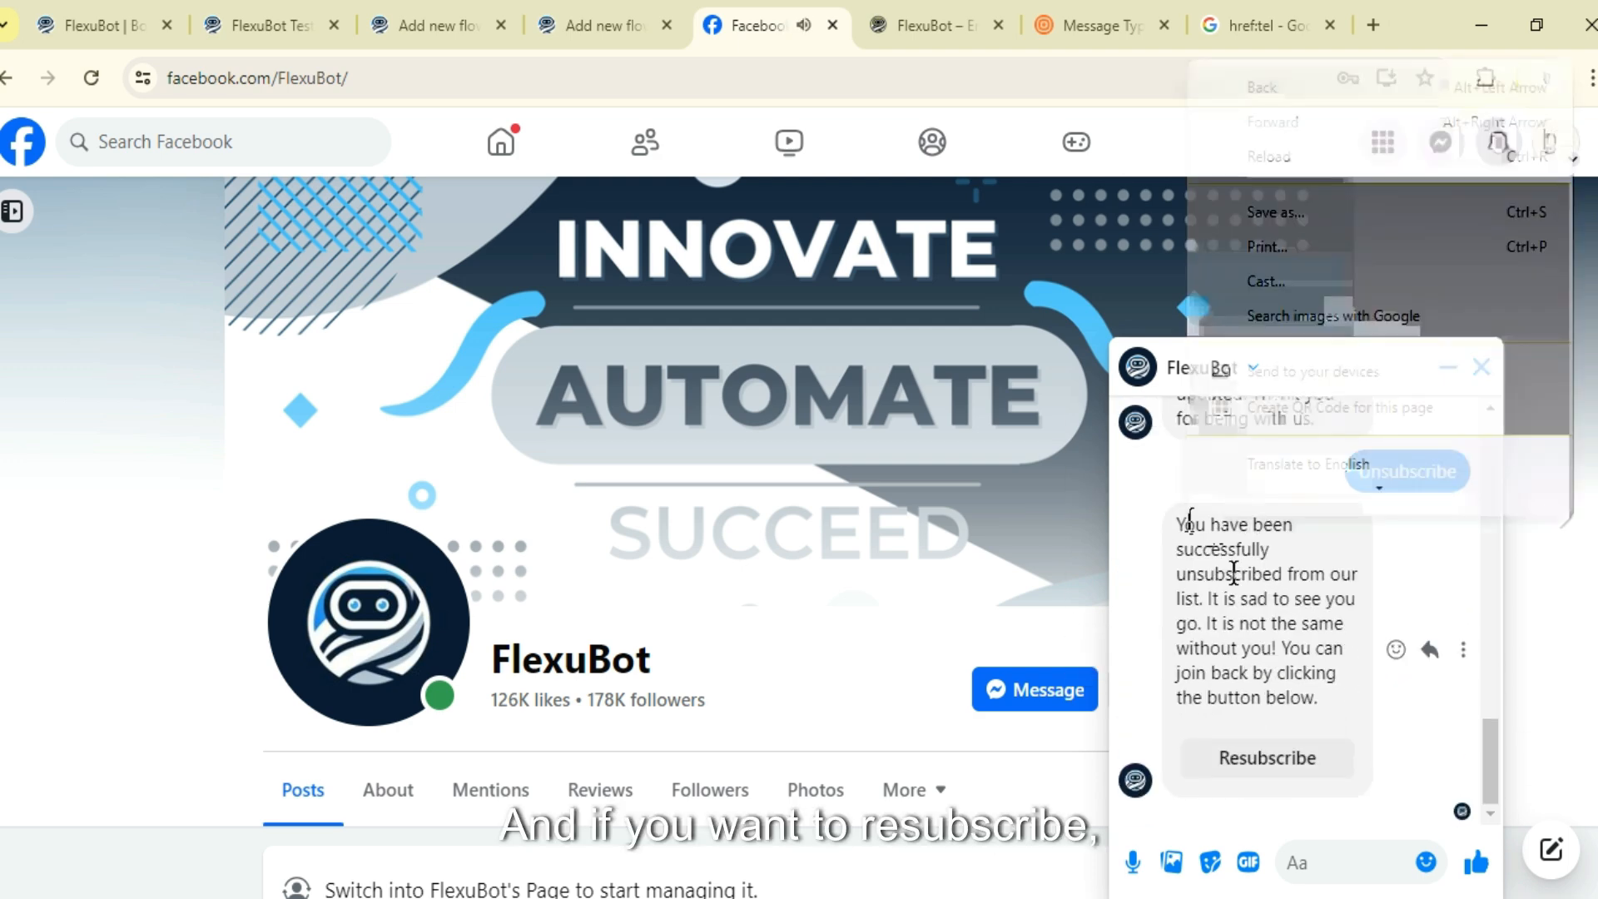
pyautogui.click(1256, 762)
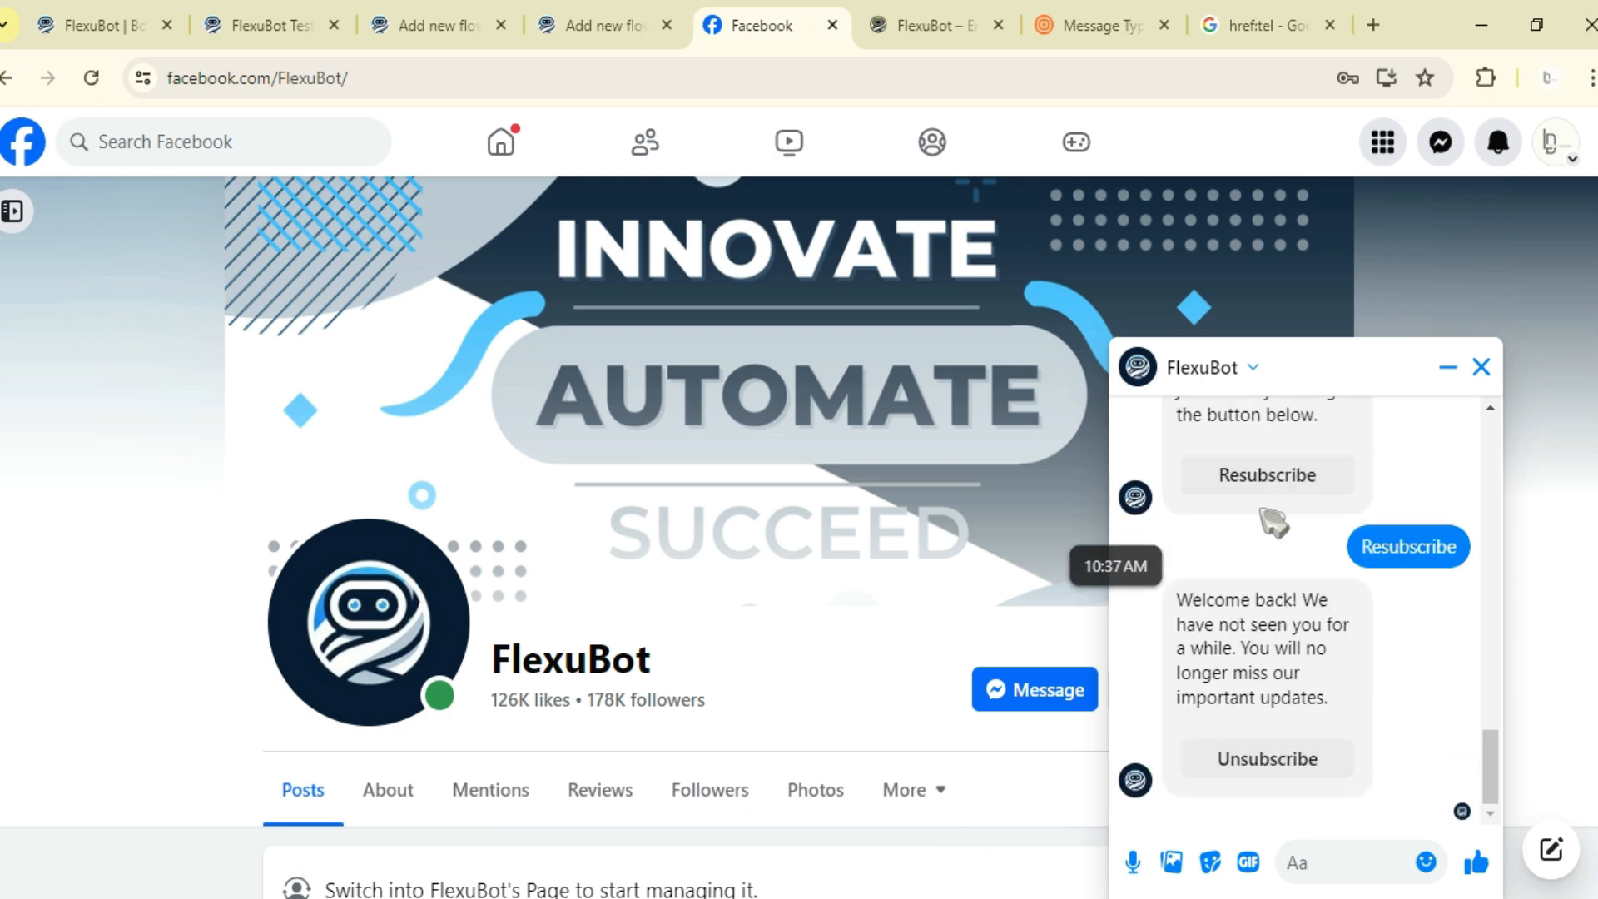
# - Scroll back to the carousel and tap the tenth cake card's image to open its destination link in a new tab
pyautogui.scroll(4, 1313, 679)
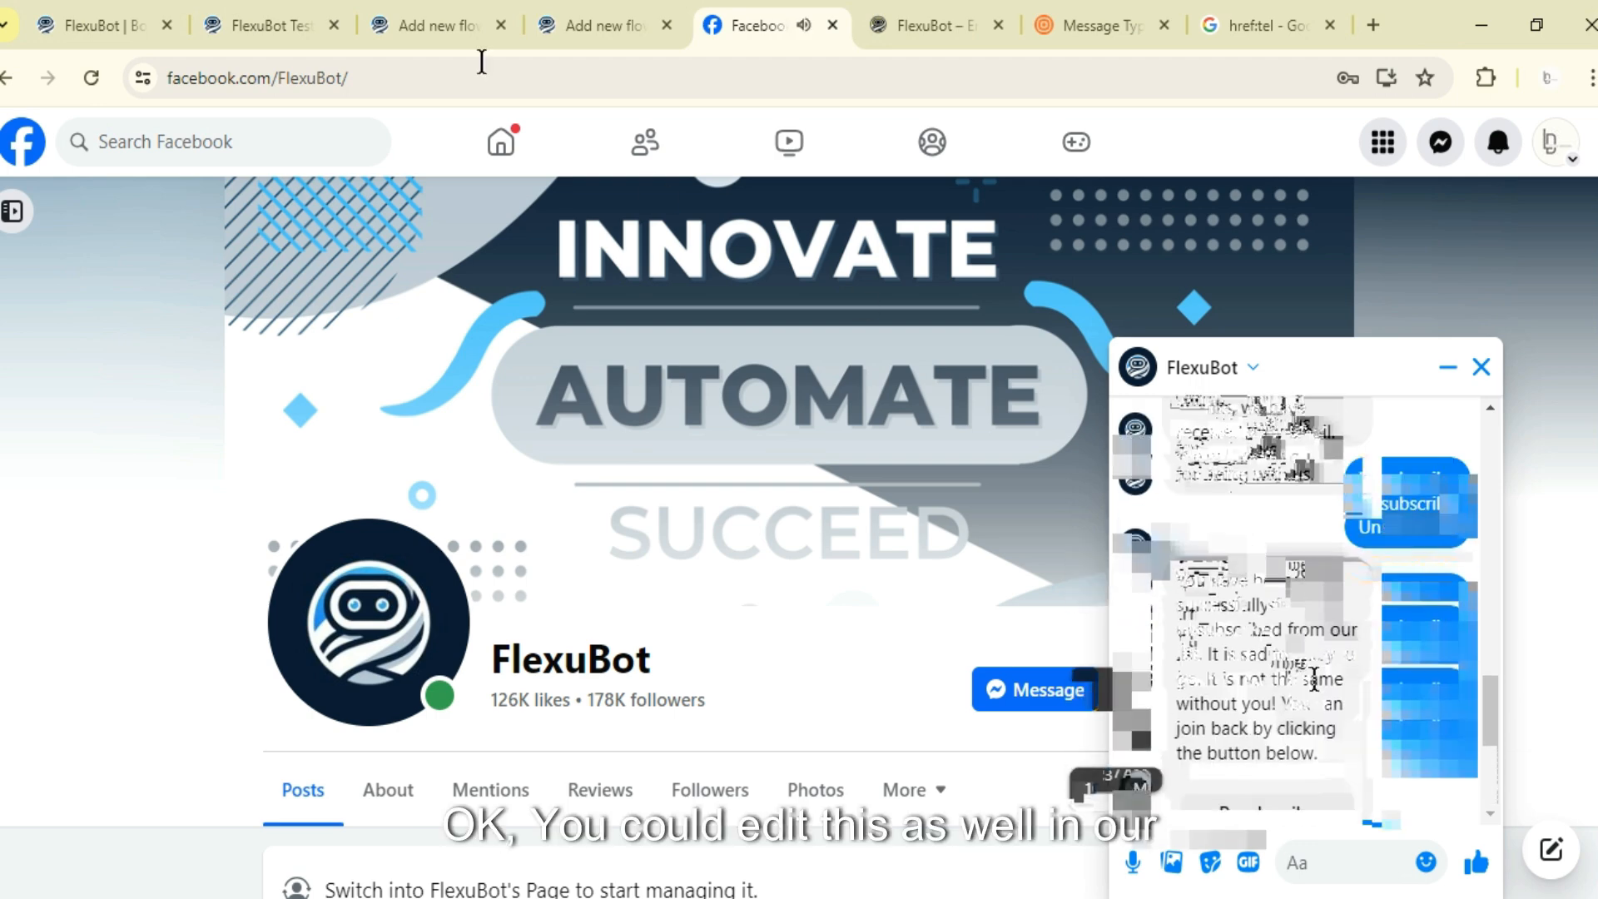
pyautogui.click(104, 19)
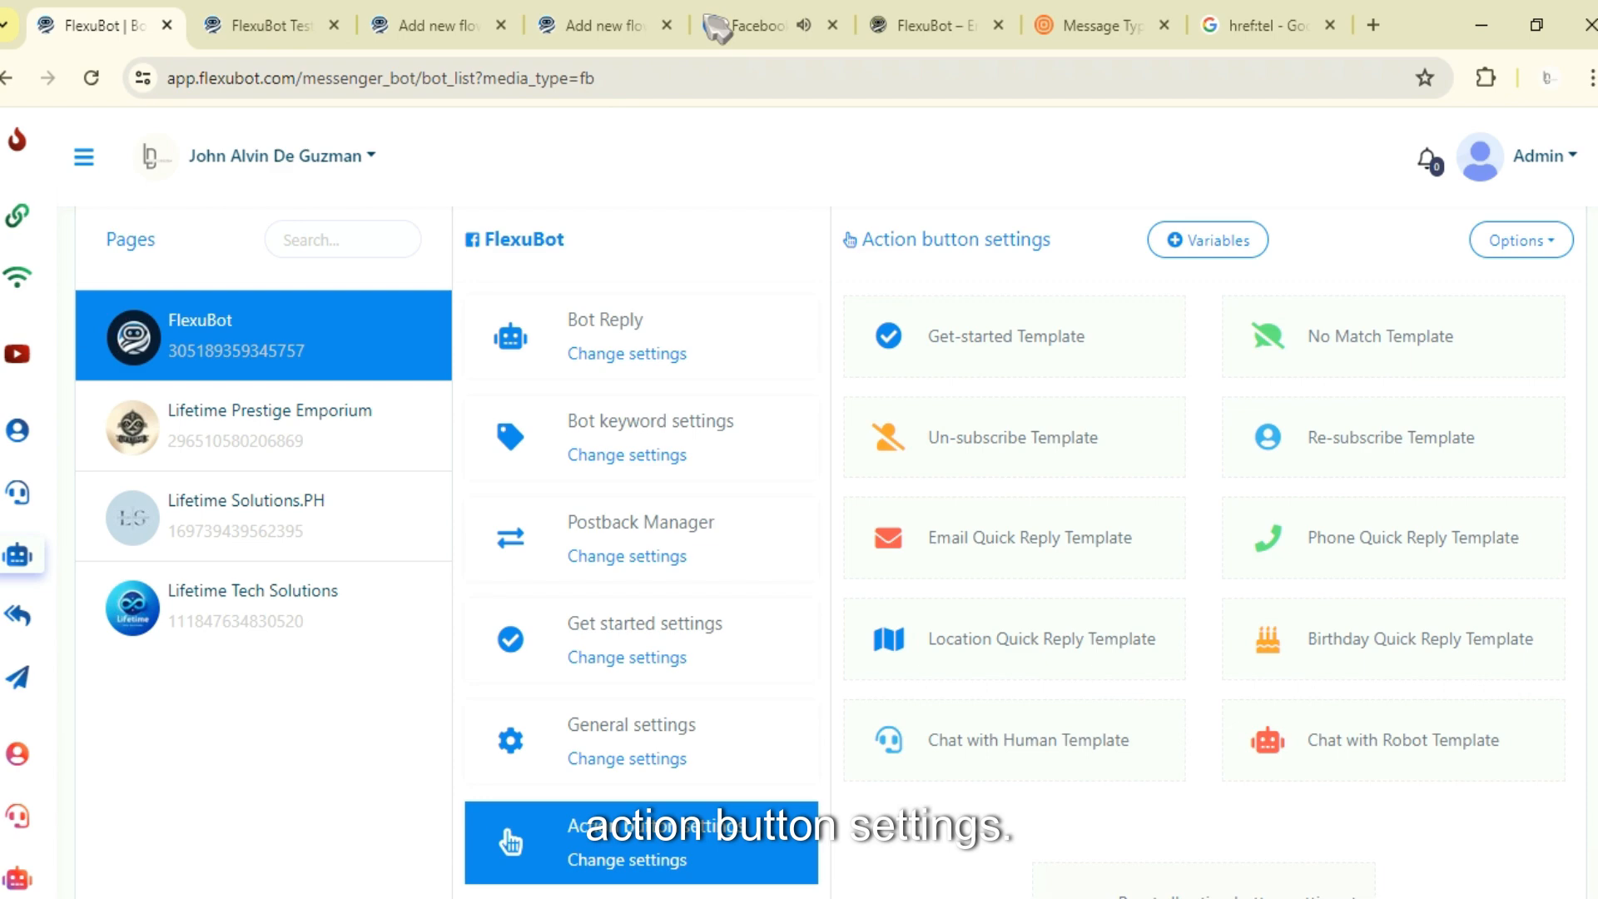
pyautogui.click(757, 25)
pyautogui.scroll(10, 1241, 684)
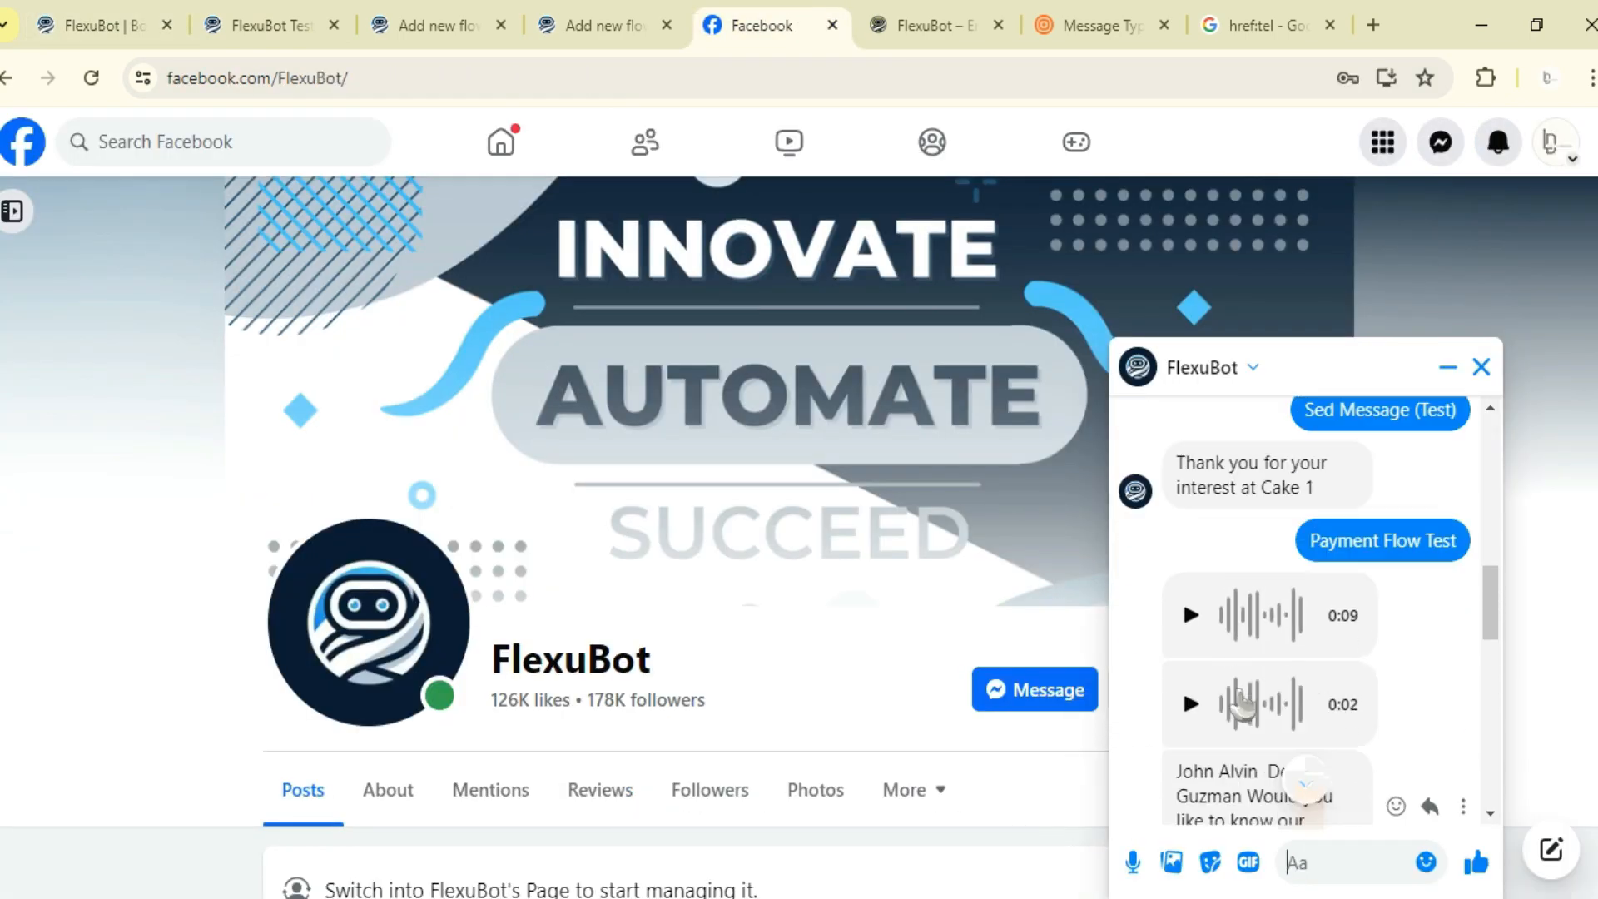
pyautogui.click(1266, 584)
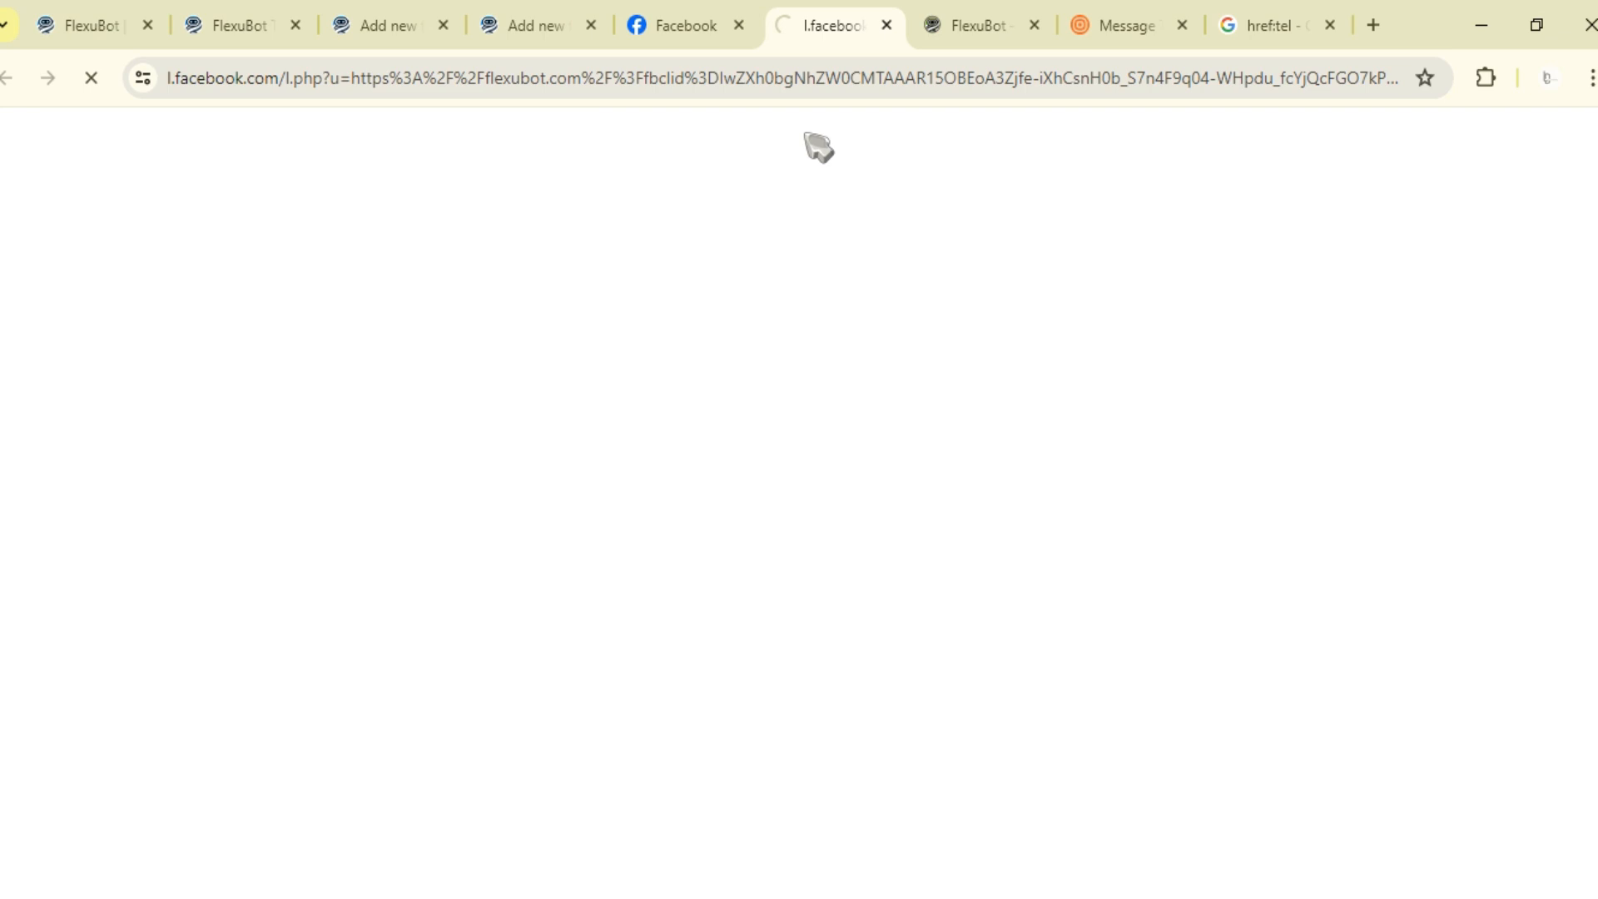
pyautogui.click(686, 25)
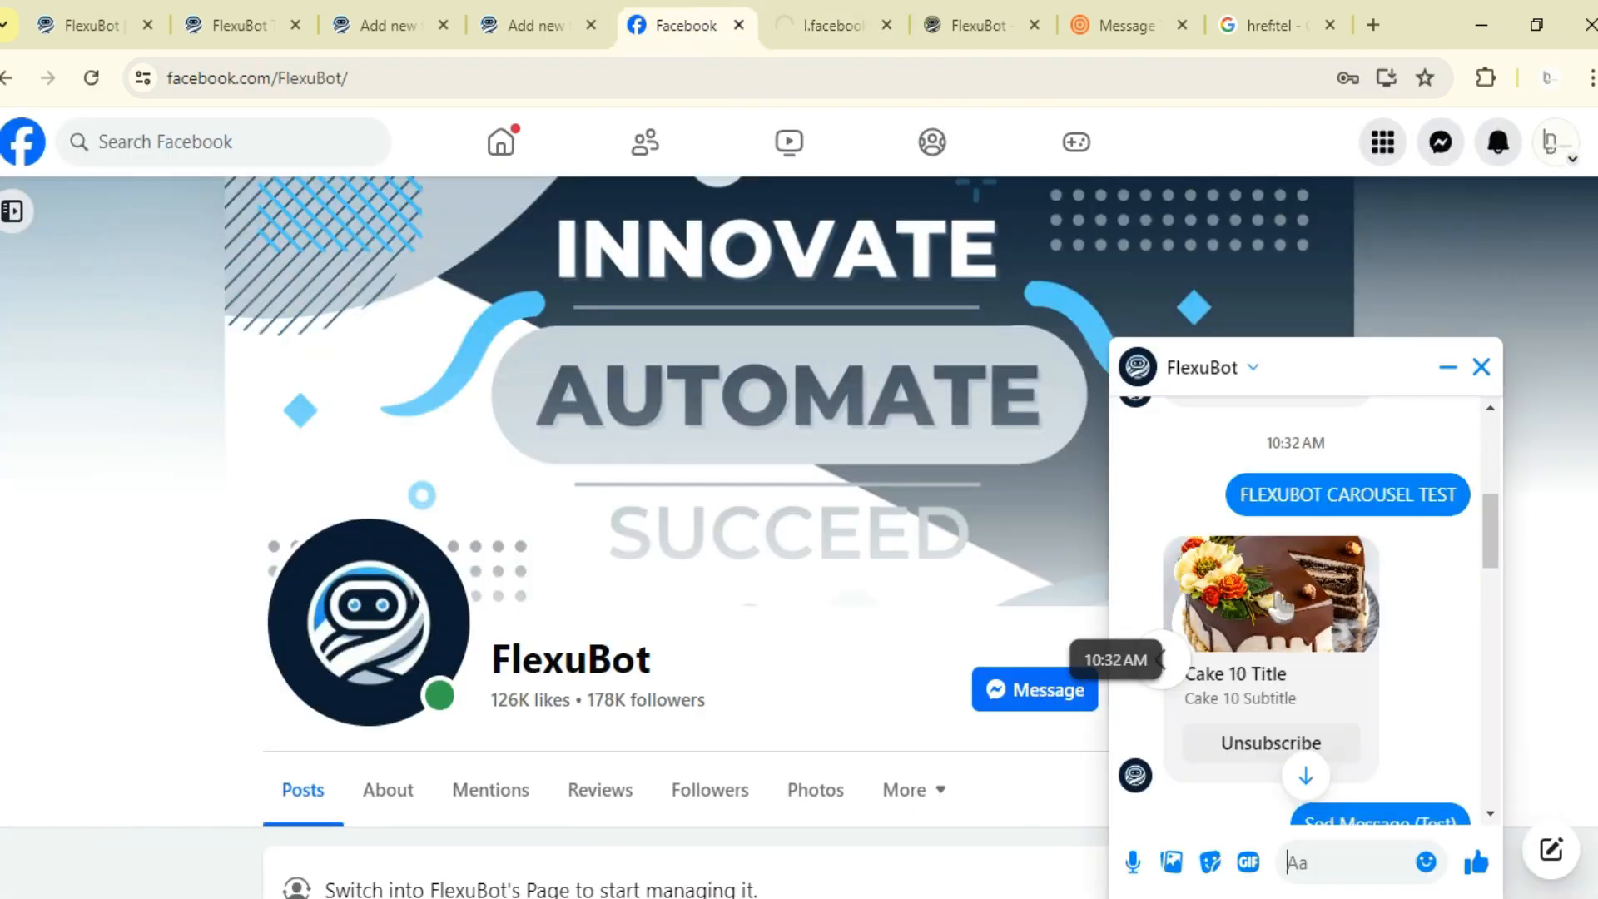
# - Open the fifth carousel item's configuration in the flow builder and select its image click destination link
pyautogui.click(518, 9)
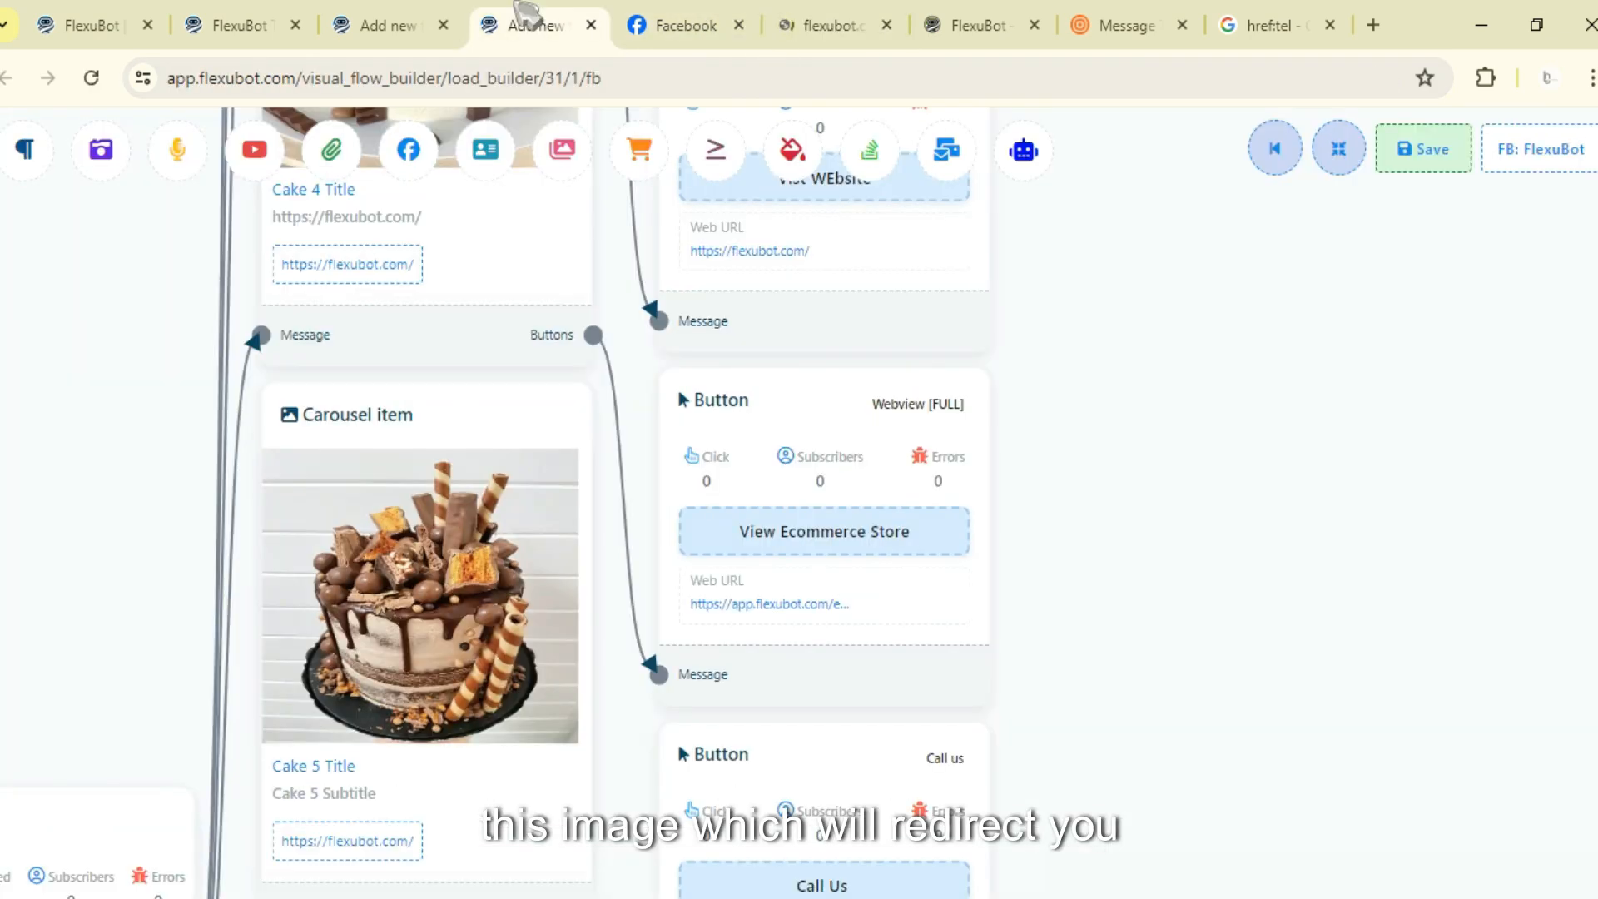
pyautogui.doubleClick(411, 421)
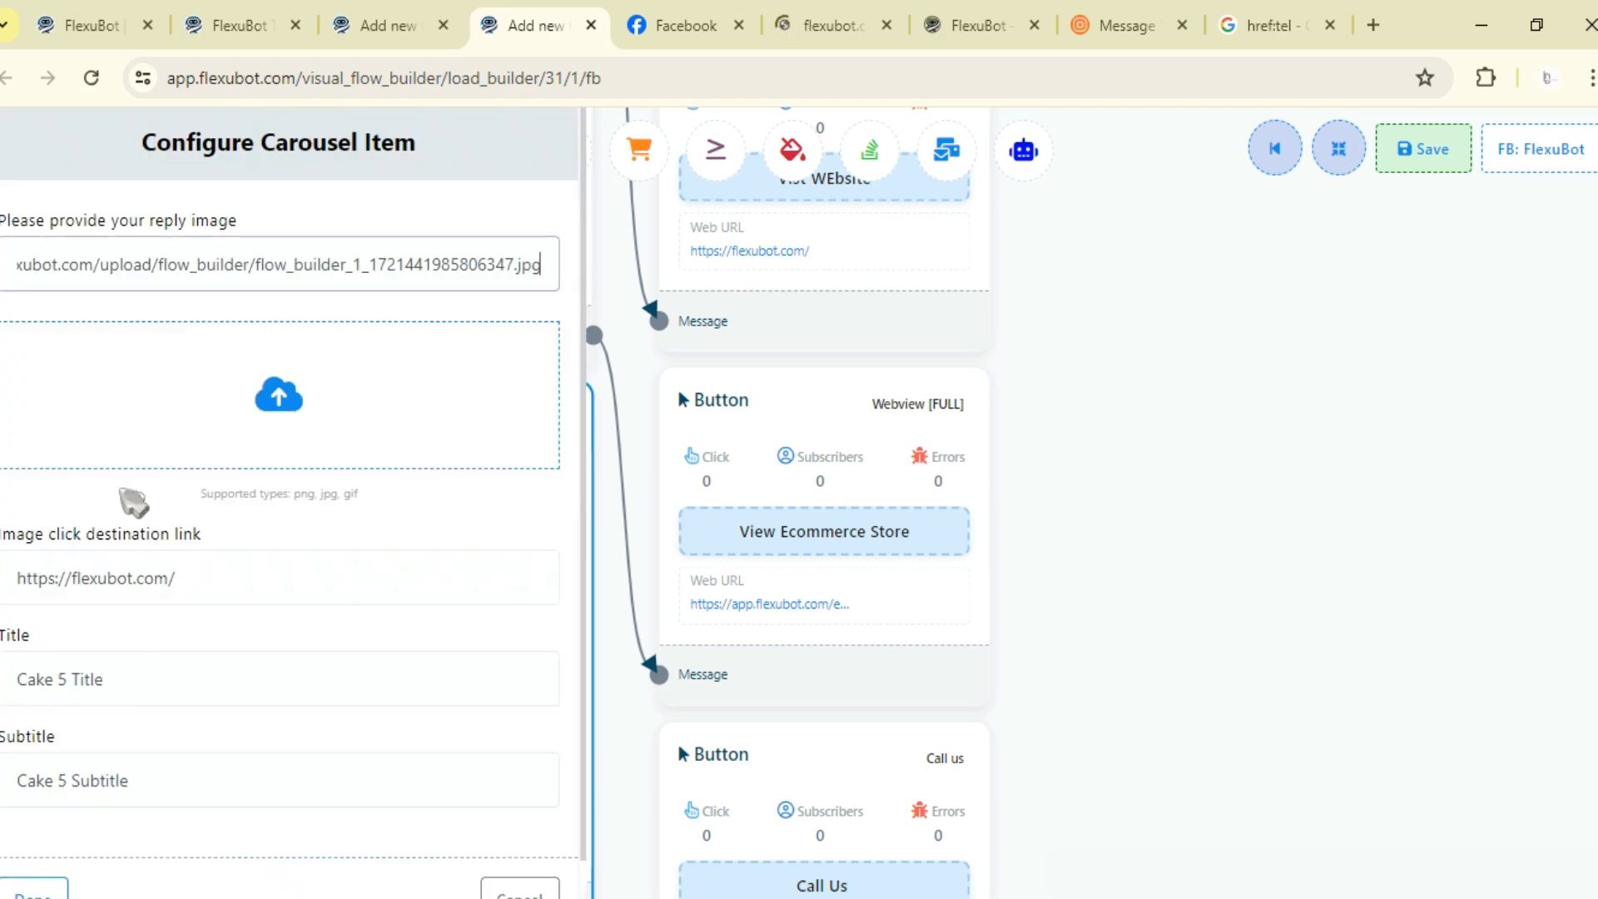
pyautogui.moveTo(253, 573); pyautogui.dragTo(2, 576)
# - Inspect the page opened from the card image, close that tab, and return to the Messenger chat
pyautogui.click(833, 21)
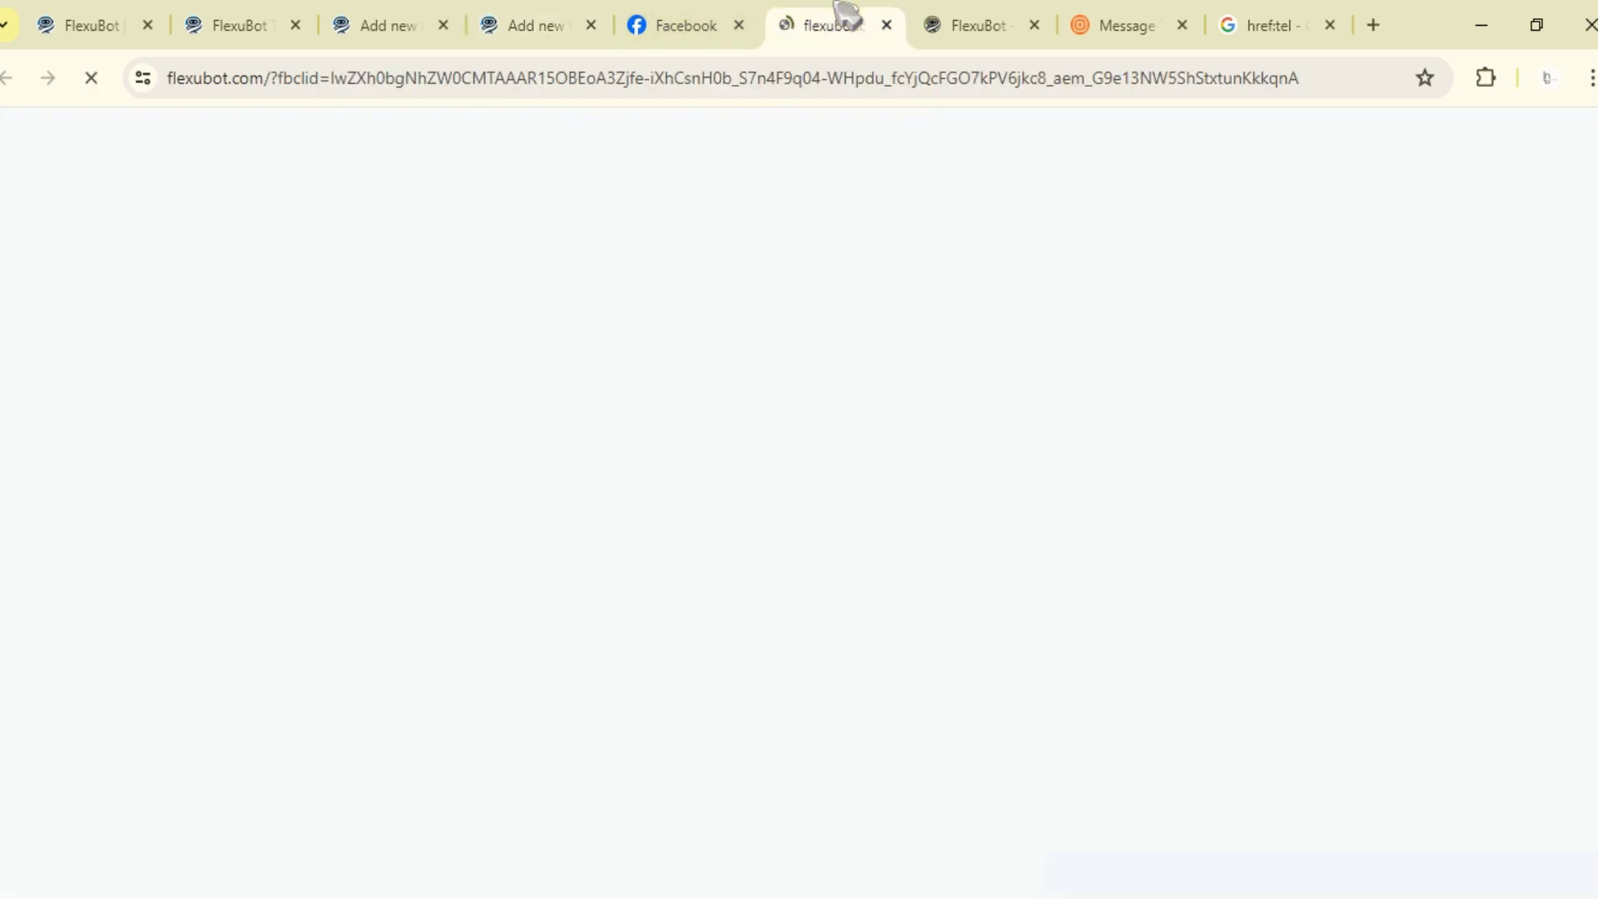
pyautogui.click(887, 25)
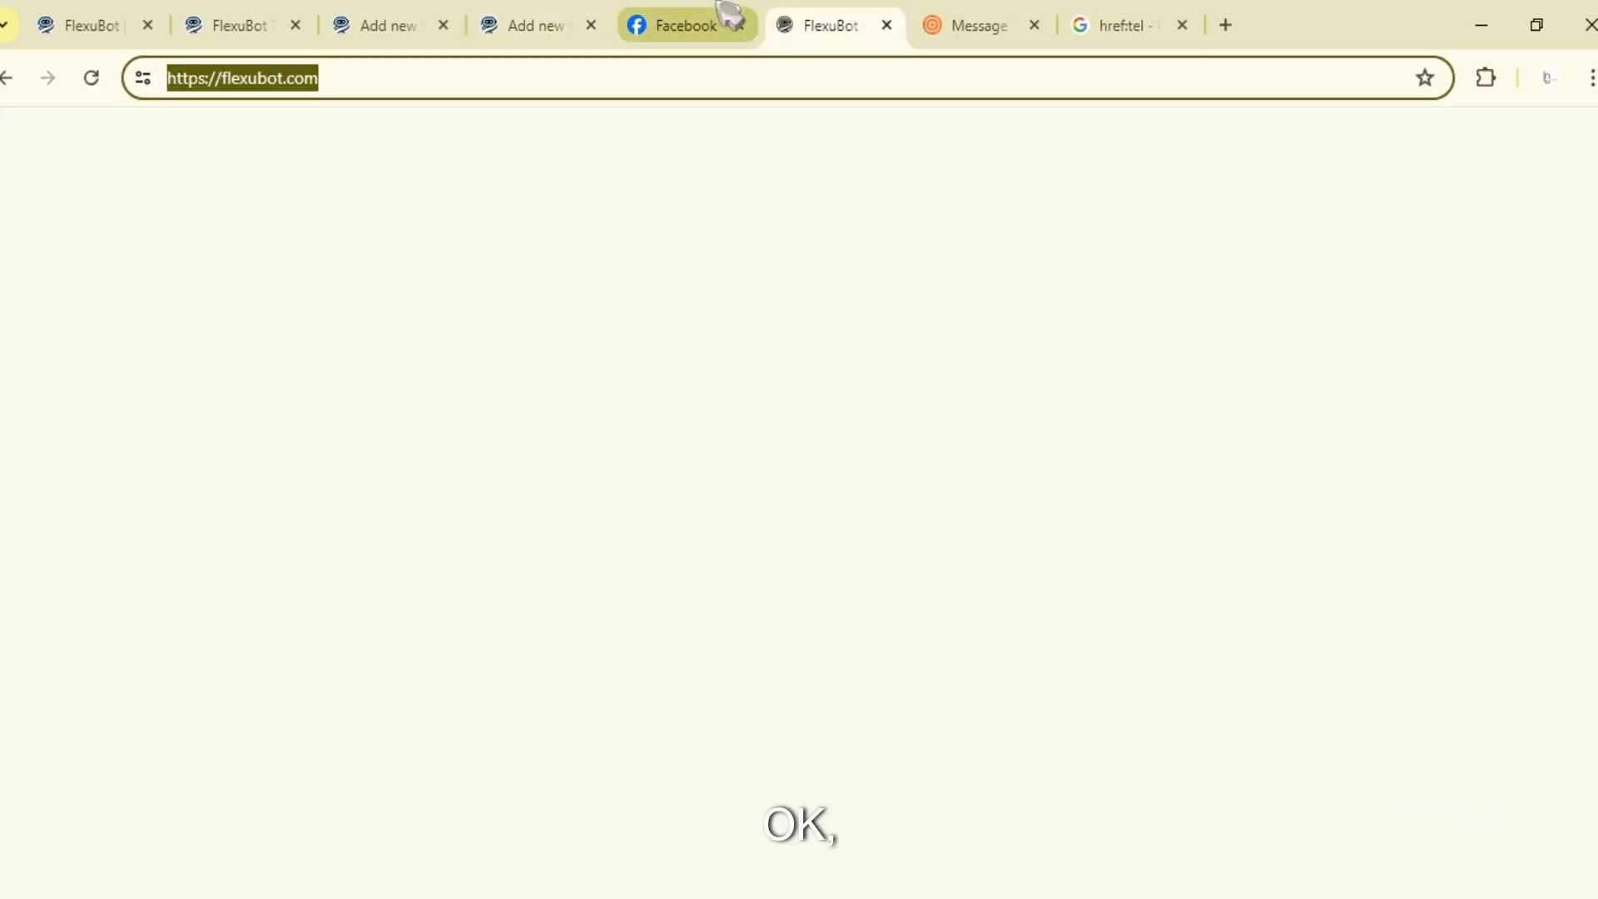
pyautogui.click(724, 20)
pyautogui.scroll(-10, 1294, 666)
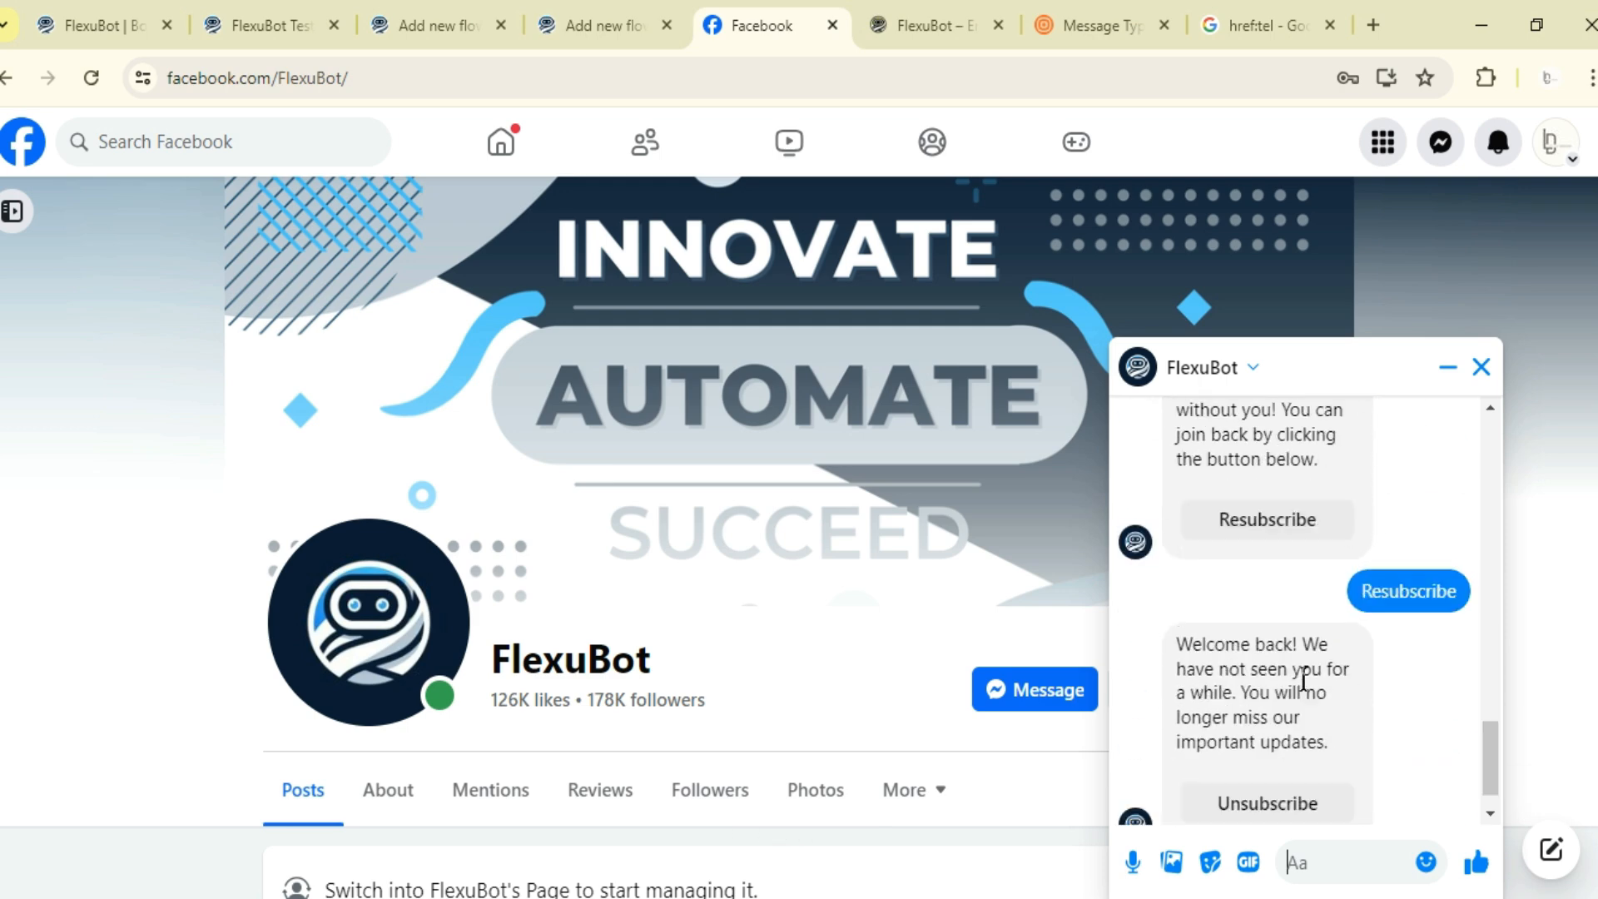
# - Close the fifth carousel item's configuration and zoom out to view the whole carousel flow
pyautogui.click(645, 7)
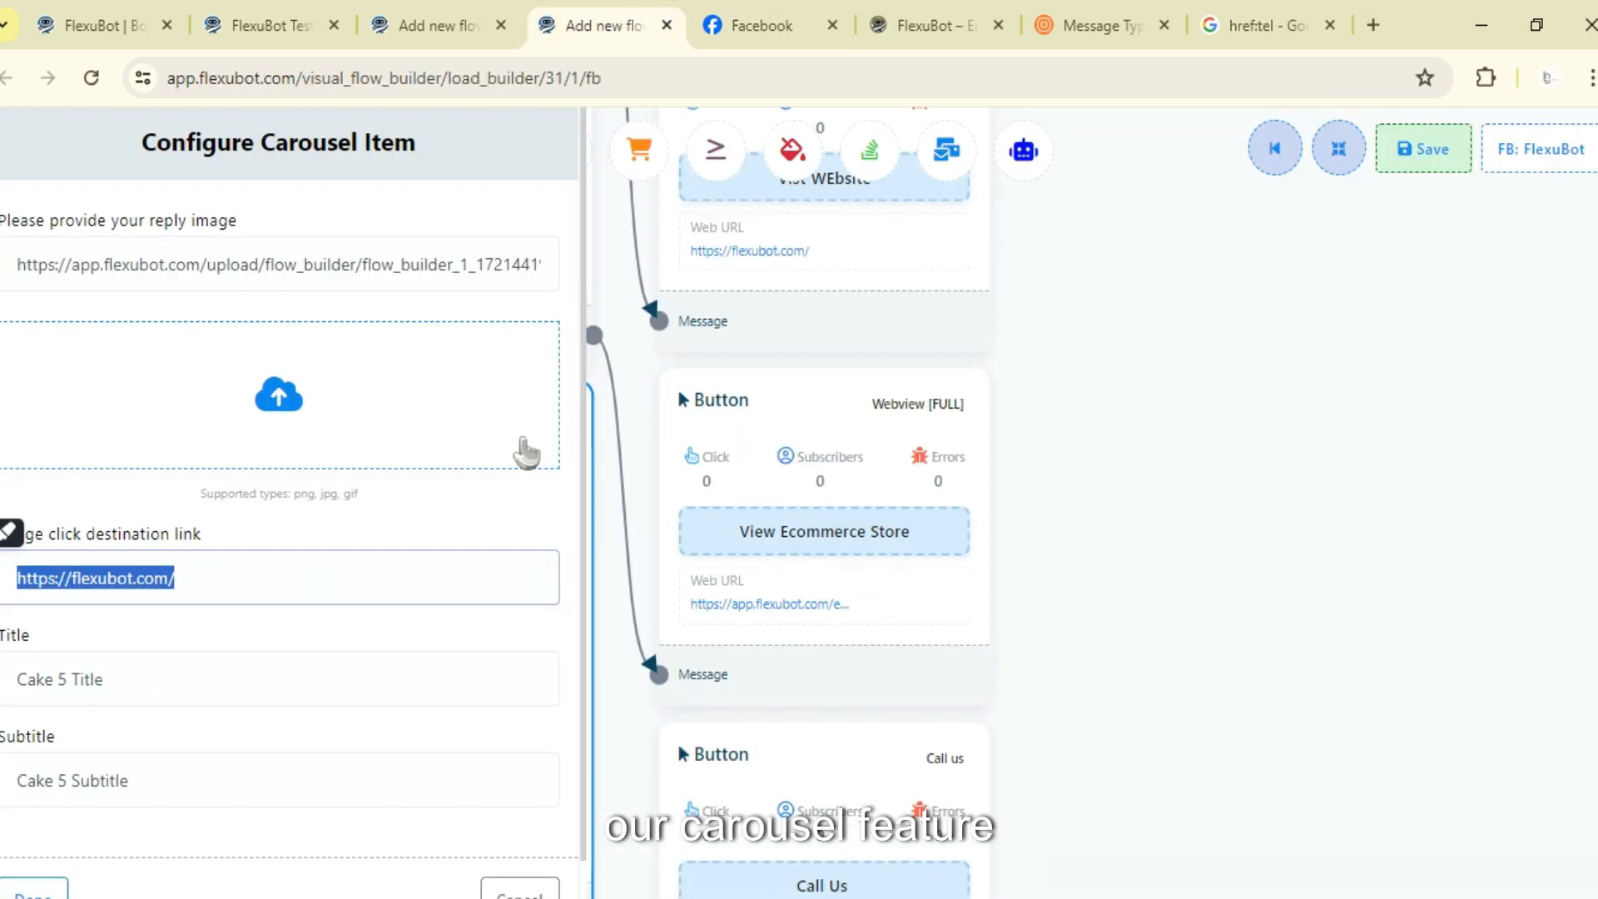
pyautogui.scroll(-2, 142, 756)
pyautogui.click(25, 863)
pyautogui.scroll(-3, 858, 616)
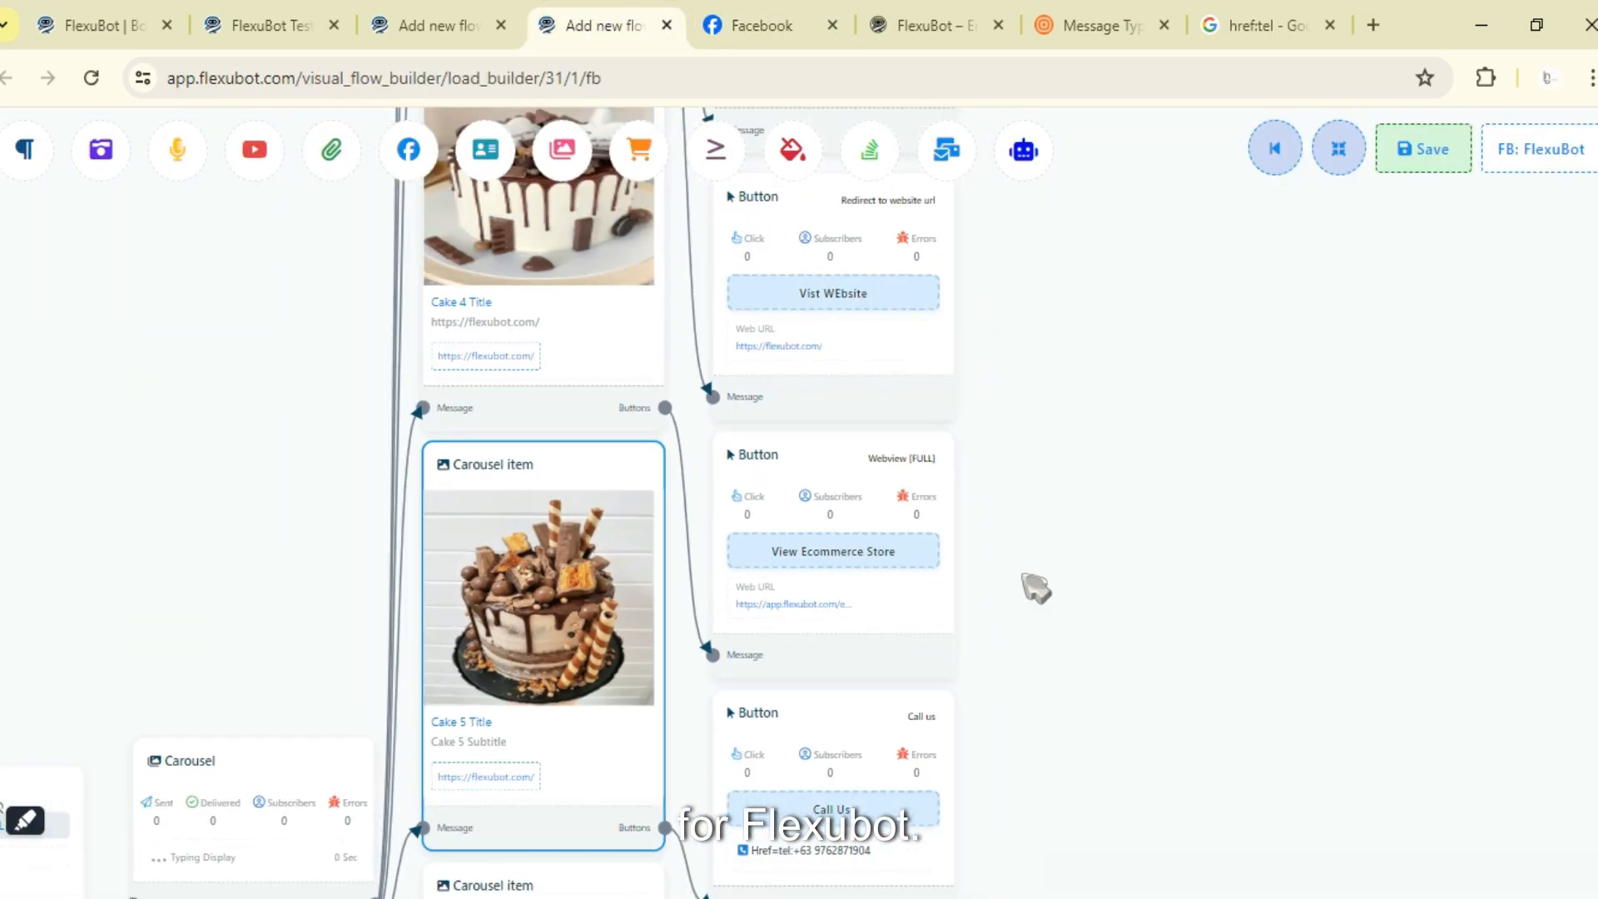
pyautogui.scroll(-5, 1273, 564)
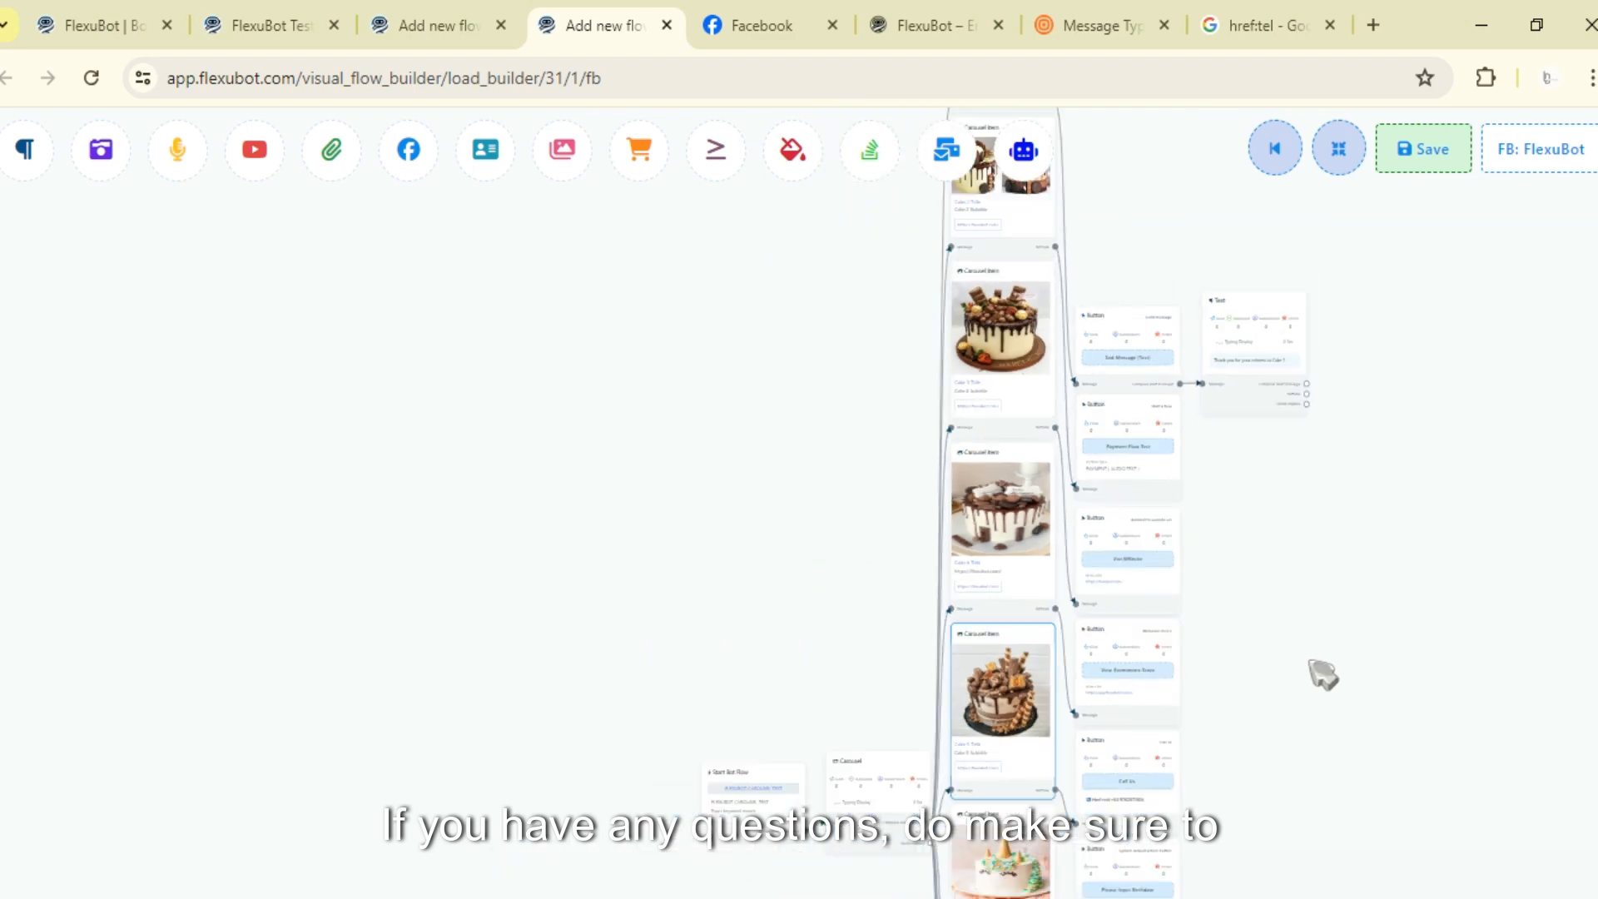
pyautogui.moveTo(1309, 660); pyautogui.dragTo(1306, 683)
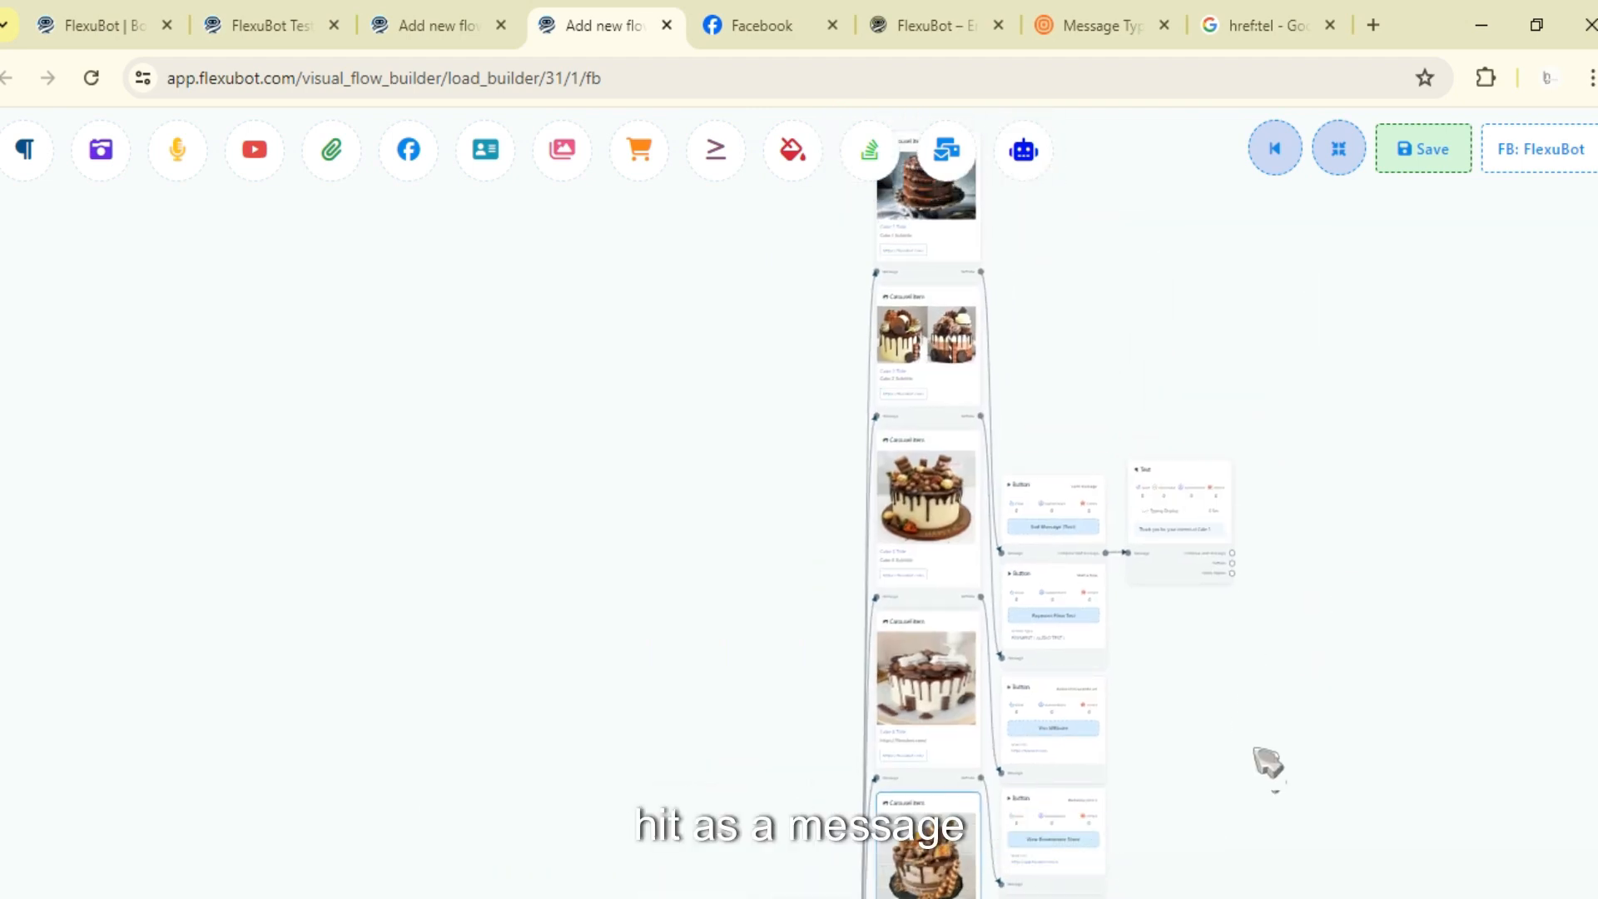
pyautogui.click(754, 21)
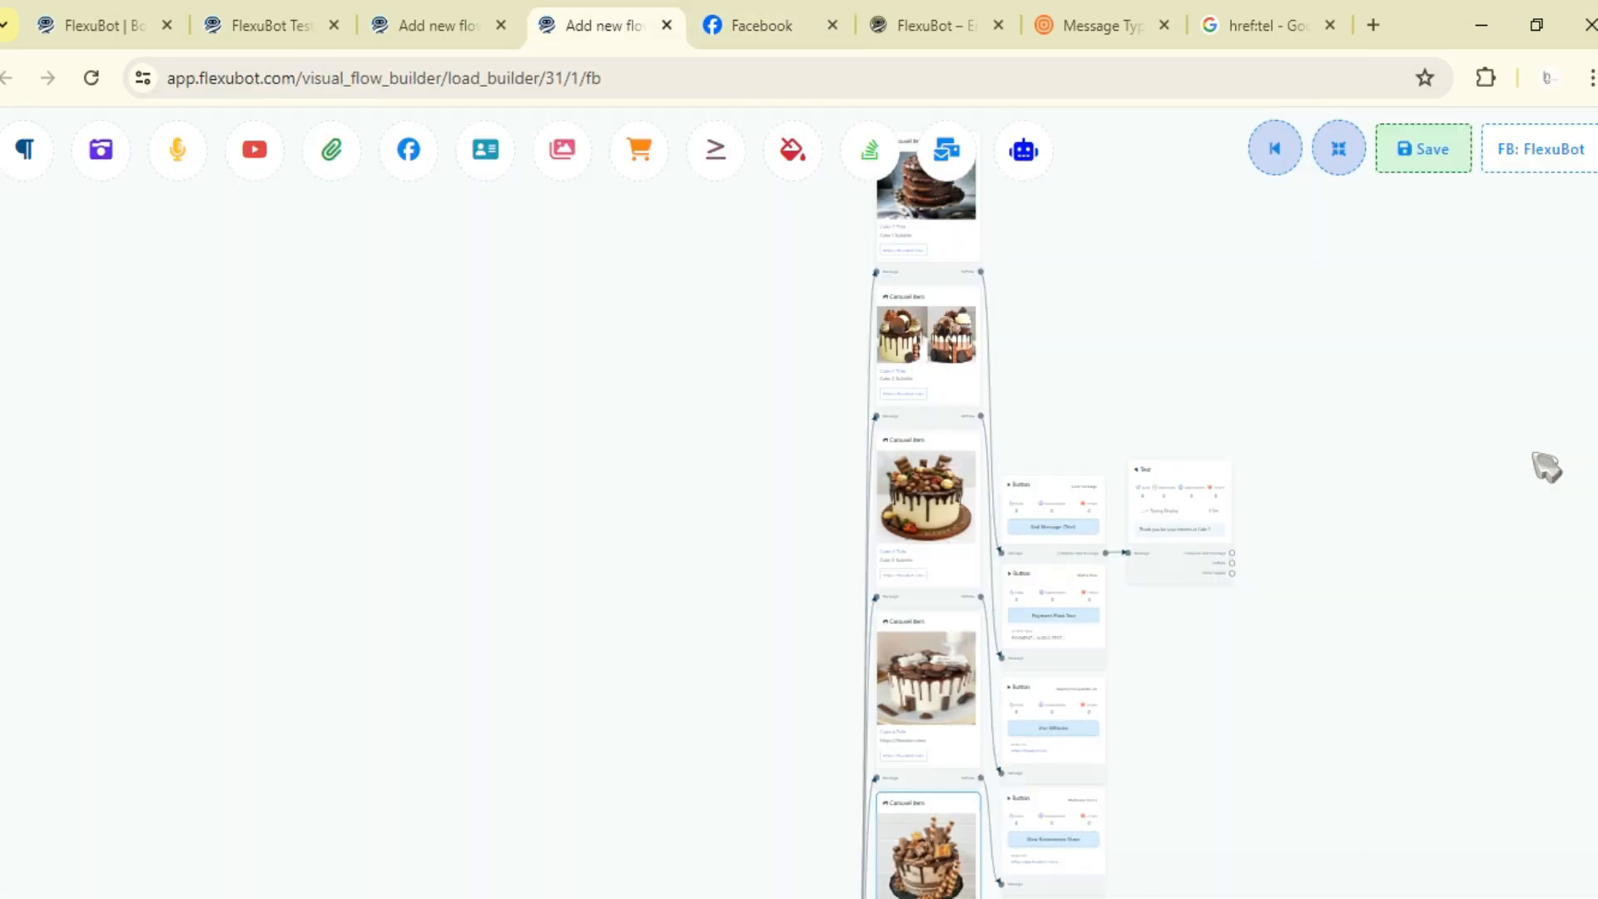